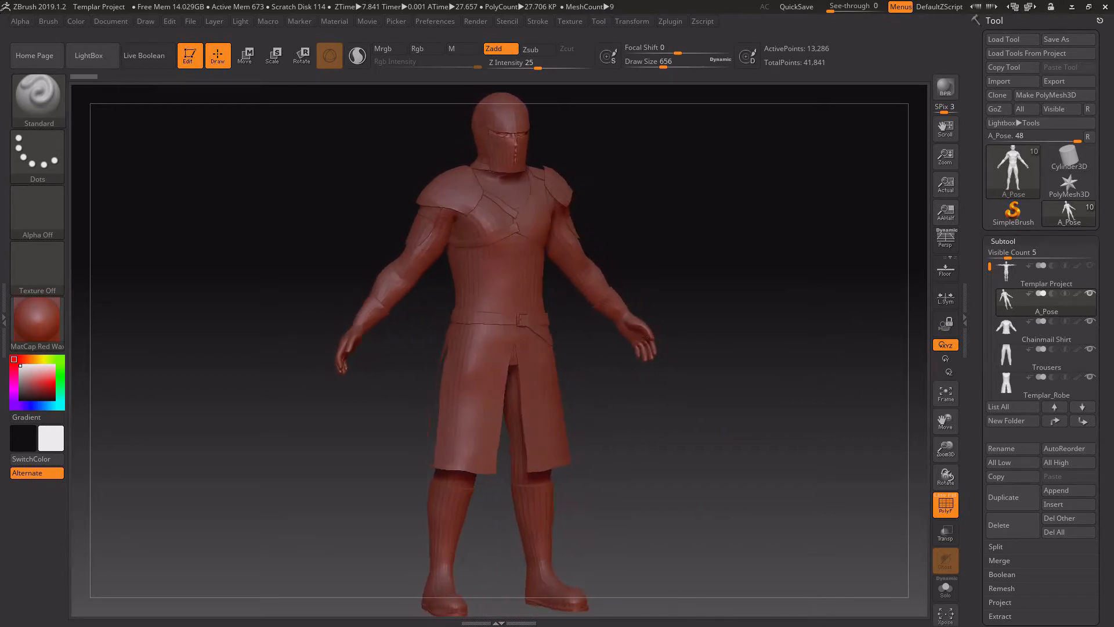
Select the Helmet subtool as the active mesh of the templar character.
{"action": "left_click_drag", "start_coordinate": [945, 422], "coordinate": [973, 587]}
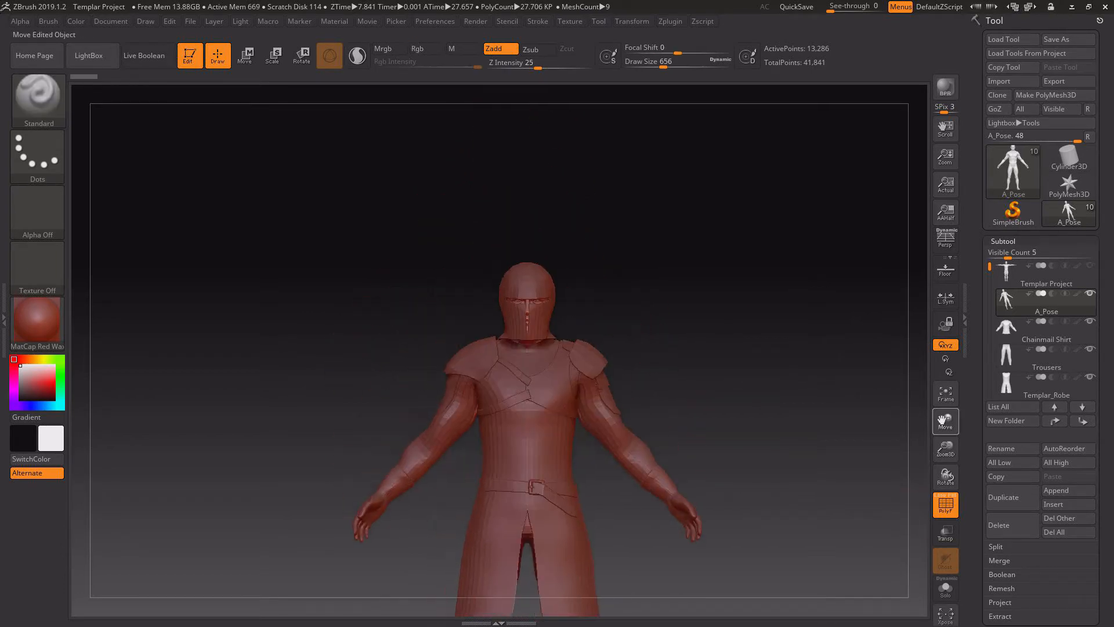
{"action": "left_click_drag", "start_coordinate": [859, 429], "coordinate": [732, 422]}
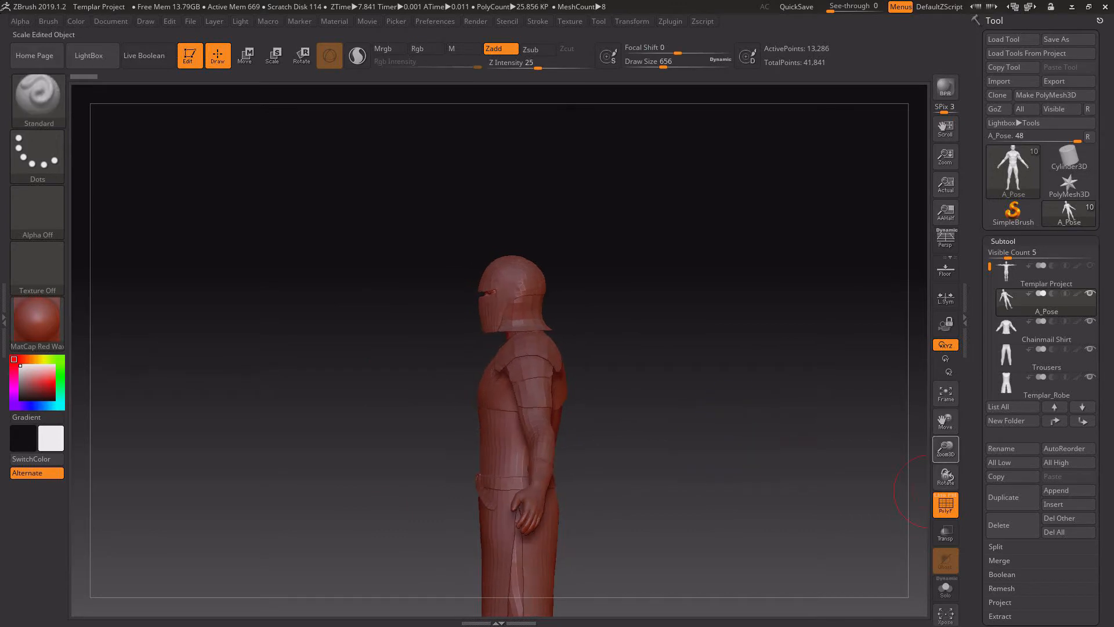
{"action": "mouse_move", "coordinate": [946, 447]}
{"action": "left_mouse_down"}
{"action": "mouse_move", "coordinate": [945, 401]}
{"action": "mouse_move", "coordinate": [952, 580]}
{"action": "left_mouse_up"}
{"action": "left_click_drag", "start_coordinate": [946, 421], "coordinate": [940, 572]}
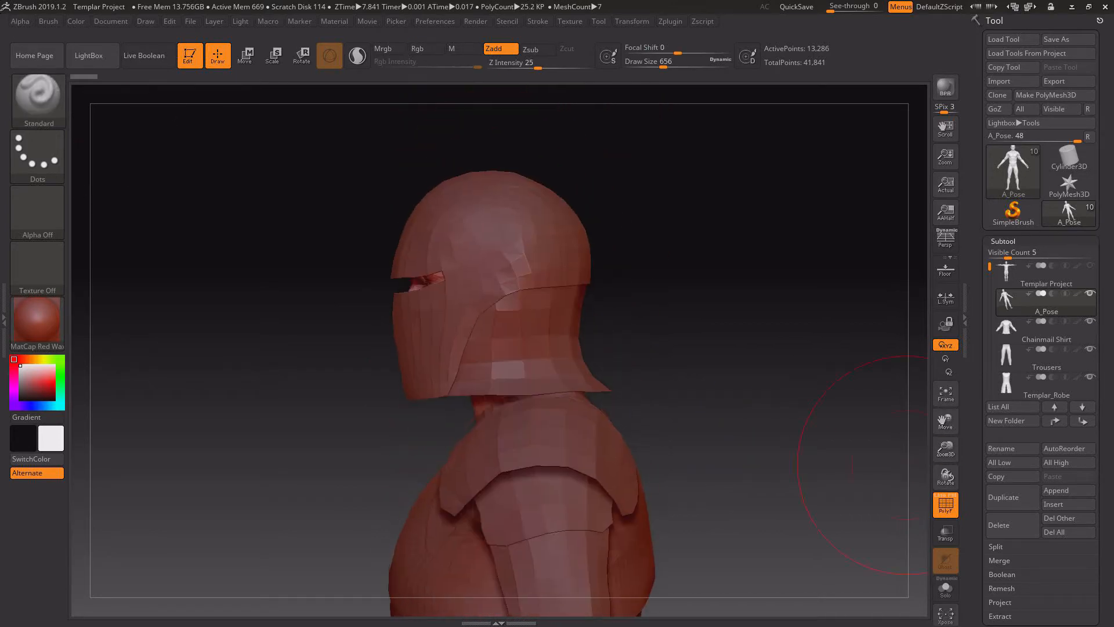
{"action": "left_click_drag", "start_coordinate": [406, 360], "coordinate": [729, 360]}
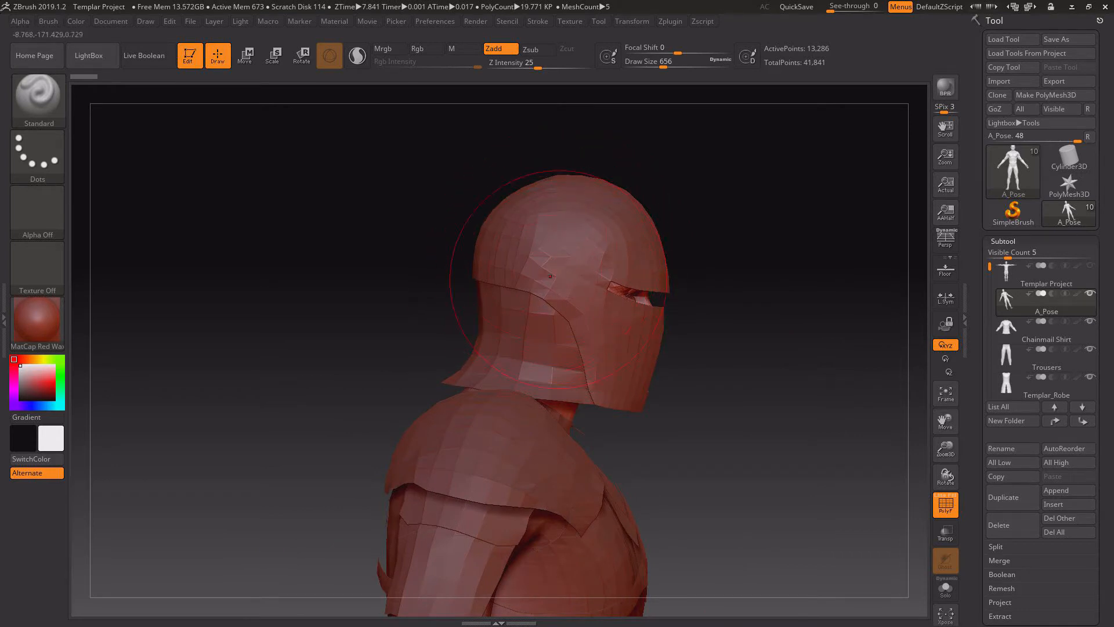
{"action": "mouse_move", "coordinate": [642, 363]}
{"action": "right_mouse_down"}
{"action": "mouse_move", "coordinate": [772, 365]}
{"action": "mouse_move", "coordinate": [435, 363]}
{"action": "right_mouse_up"}
{"action": "right_click_drag", "start_coordinate": [685, 418], "coordinate": [722, 262]}
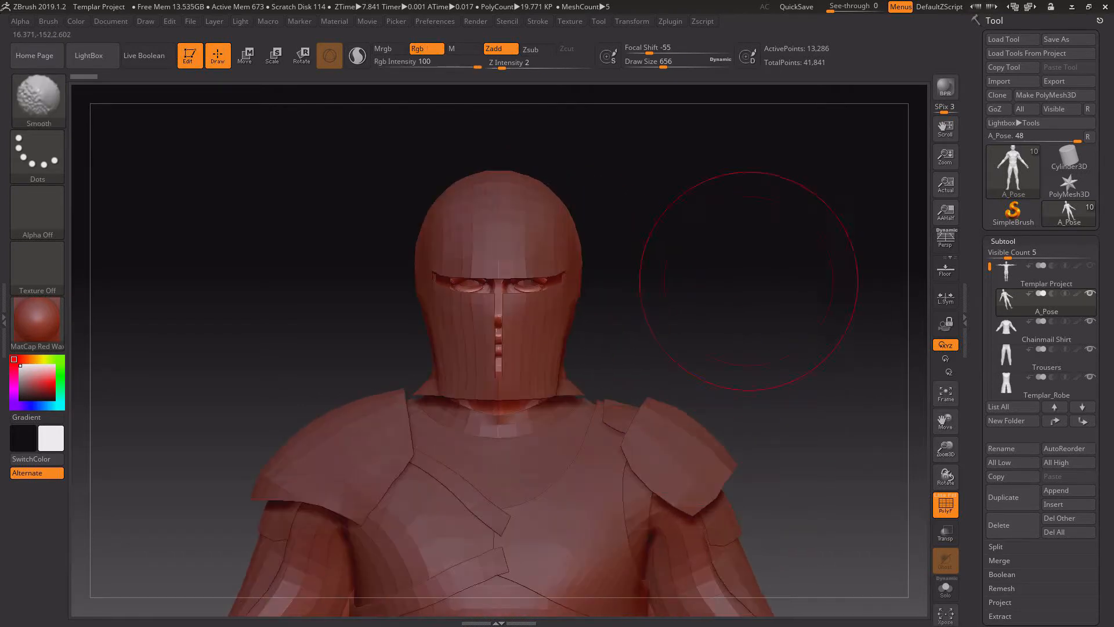
{"action": "left_click", "coordinate": [1003, 241]}
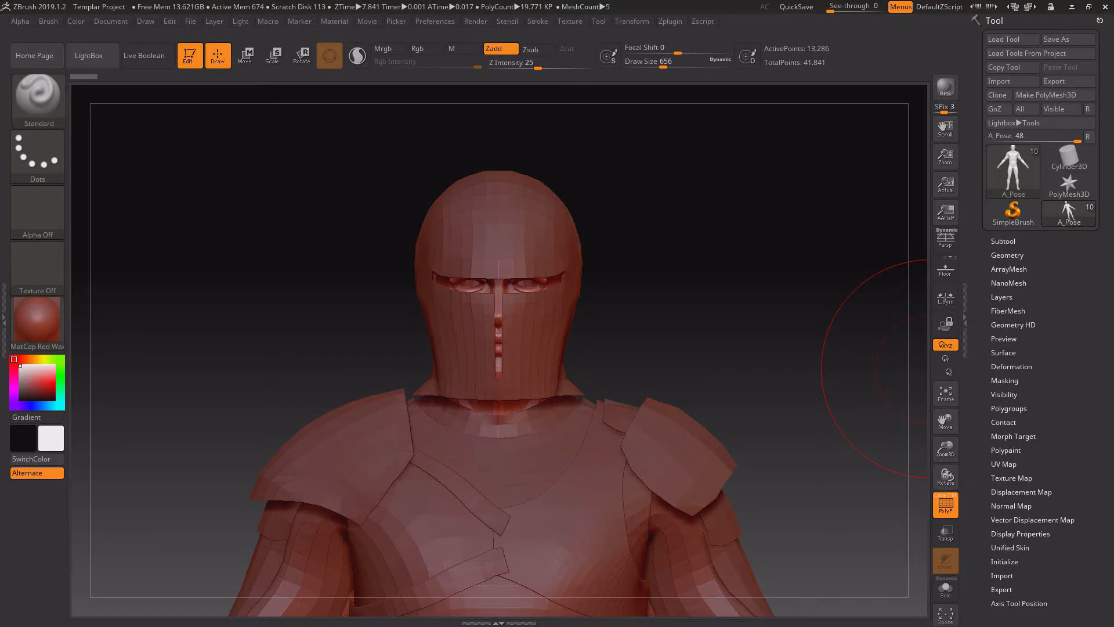
{"action": "left_click", "coordinate": [1003, 241]}
{"action": "left_click_drag", "start_coordinate": [991, 267], "coordinate": [991, 352]}
{"action": "left_click", "coordinate": [1007, 330]}
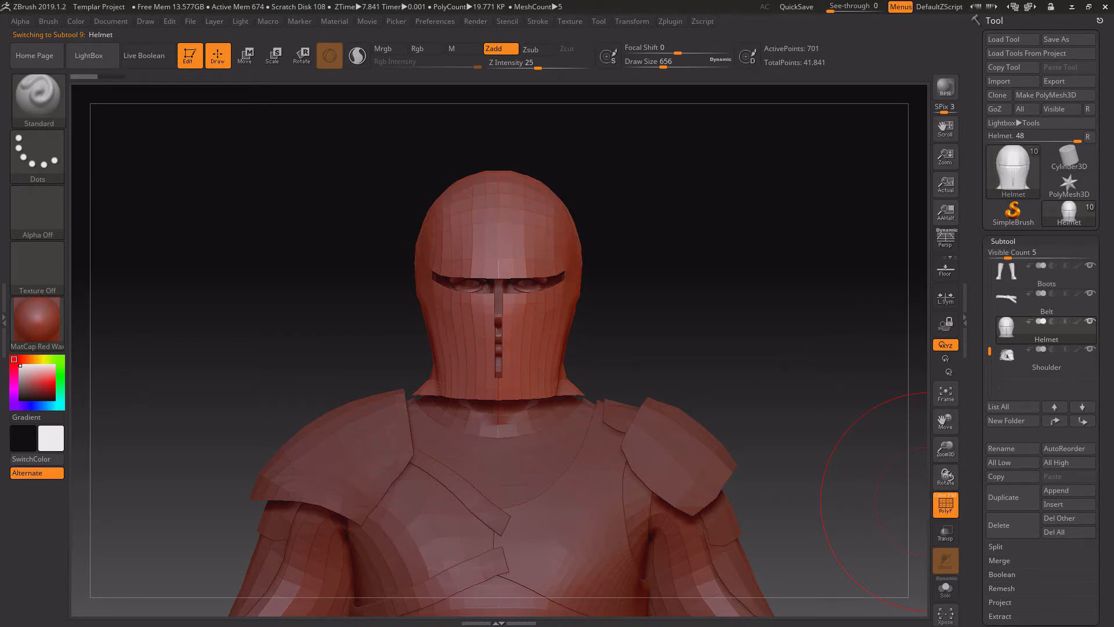
Create polygroups on the helmet with Auto Groups and inspect the separate shell and neck guard from the side.
{"action": "left_click", "coordinate": [1003, 242]}
{"action": "left_click_drag", "start_coordinate": [817, 329], "coordinate": [690, 331]}
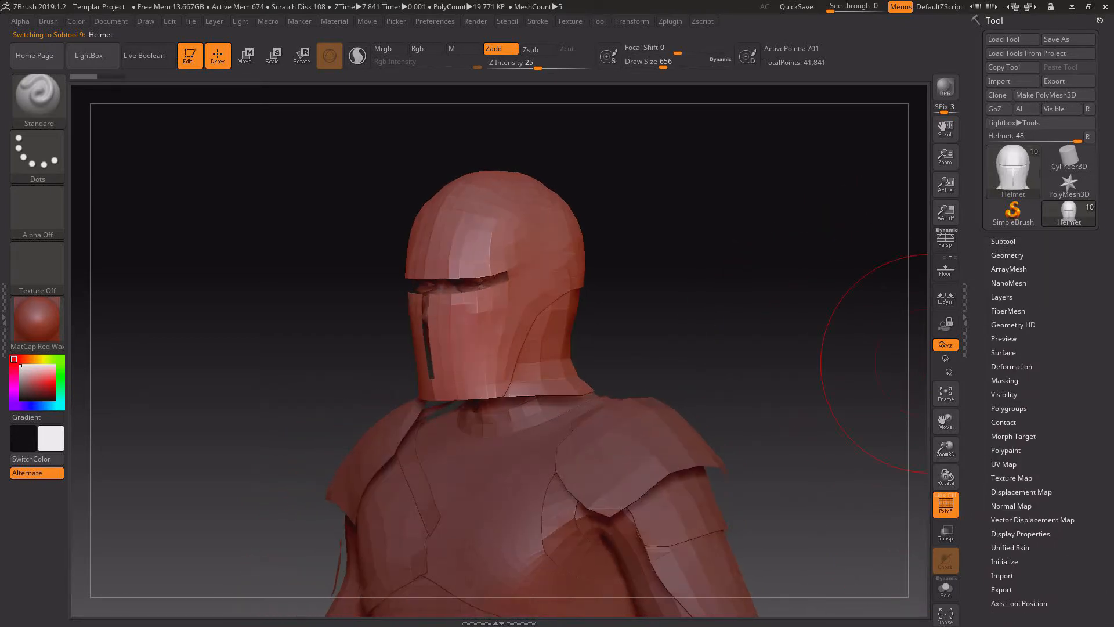
{"action": "left_click", "coordinate": [1009, 409]}
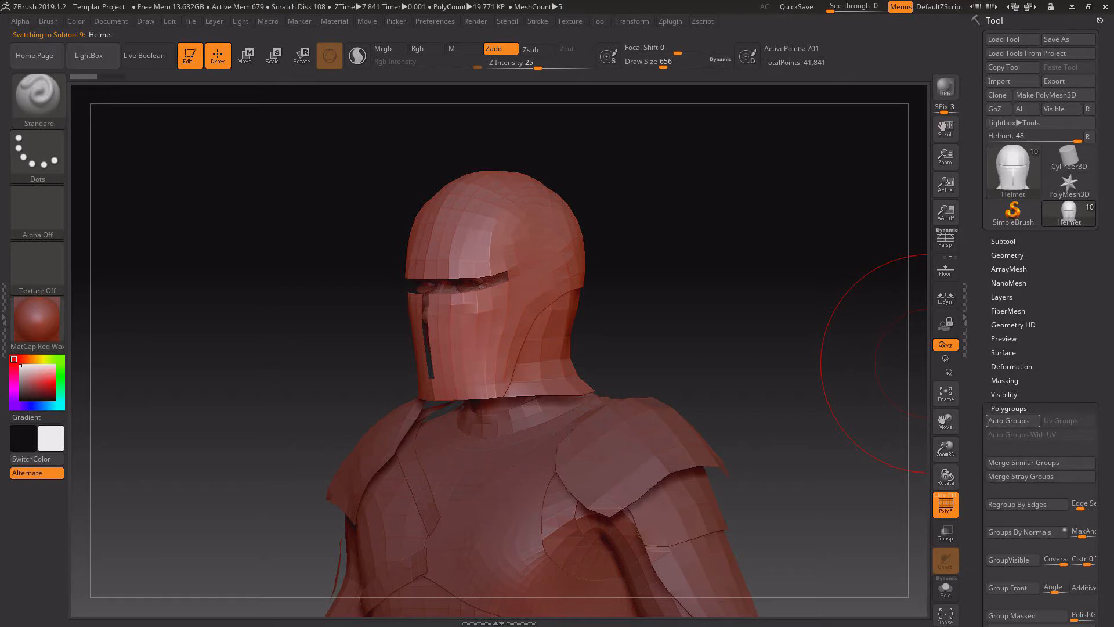
{"action": "left_click", "coordinate": [1009, 420]}
{"action": "mouse_move", "coordinate": [695, 330]}
{"action": "left_mouse_down"}
{"action": "mouse_move", "coordinate": [871, 330]}
{"action": "mouse_move", "coordinate": [635, 331]}
{"action": "mouse_move", "coordinate": [535, 224]}
{"action": "left_mouse_up"}
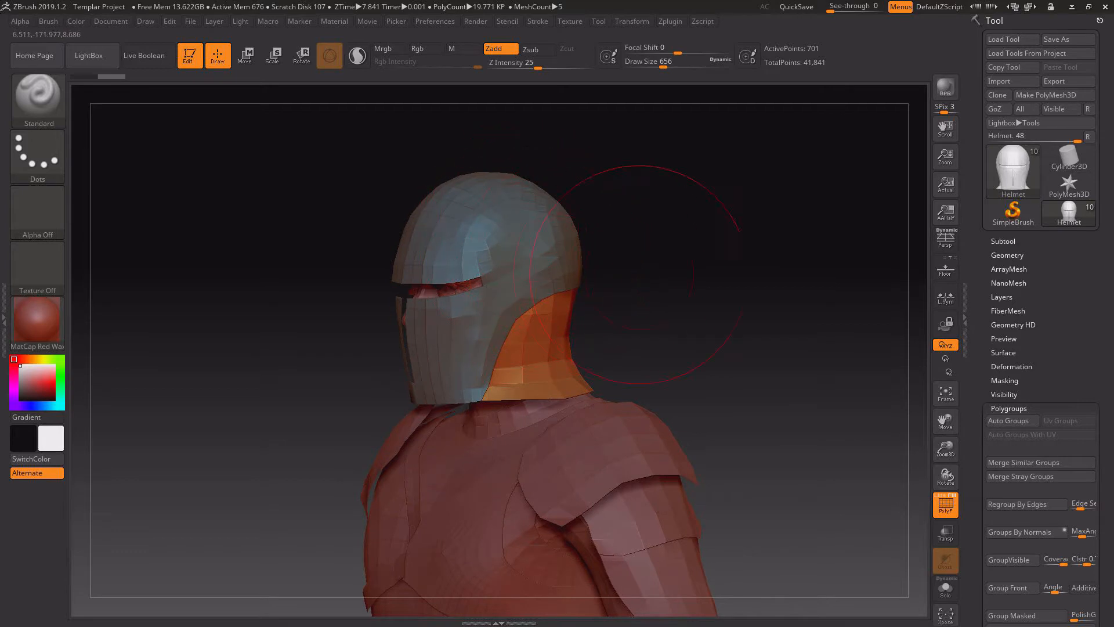
{"action": "mouse_move", "coordinate": [755, 206]}
{"action": "left_mouse_down"}
{"action": "mouse_move", "coordinate": [818, 215]}
{"action": "mouse_move", "coordinate": [551, 249]}
{"action": "left_mouse_up"}
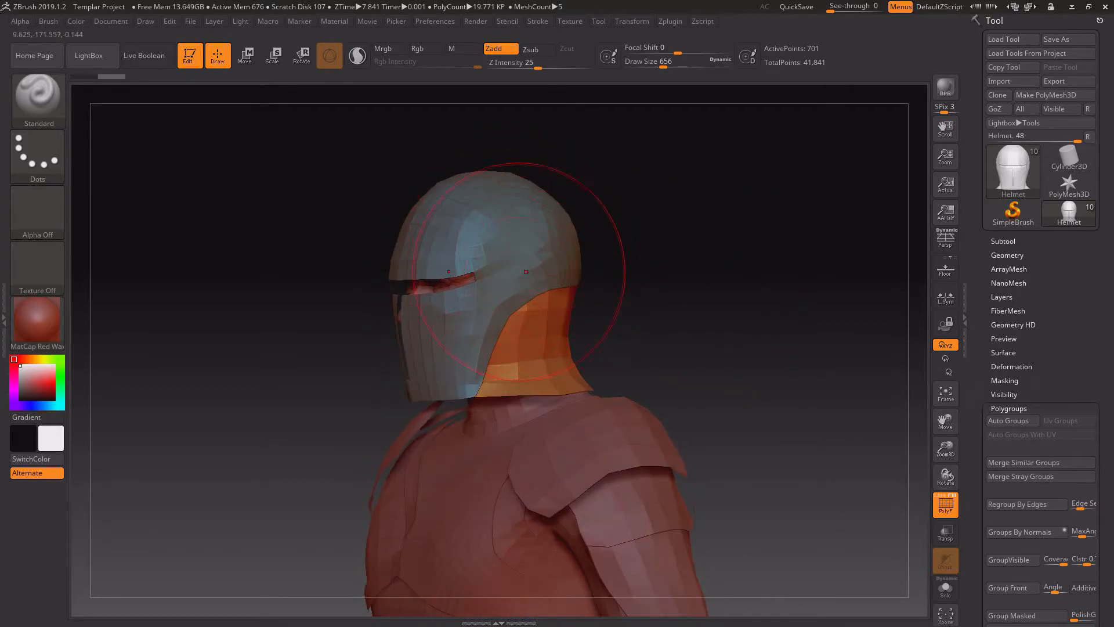
{"action": "left_click_drag", "start_coordinate": [632, 273], "coordinate": [738, 292]}
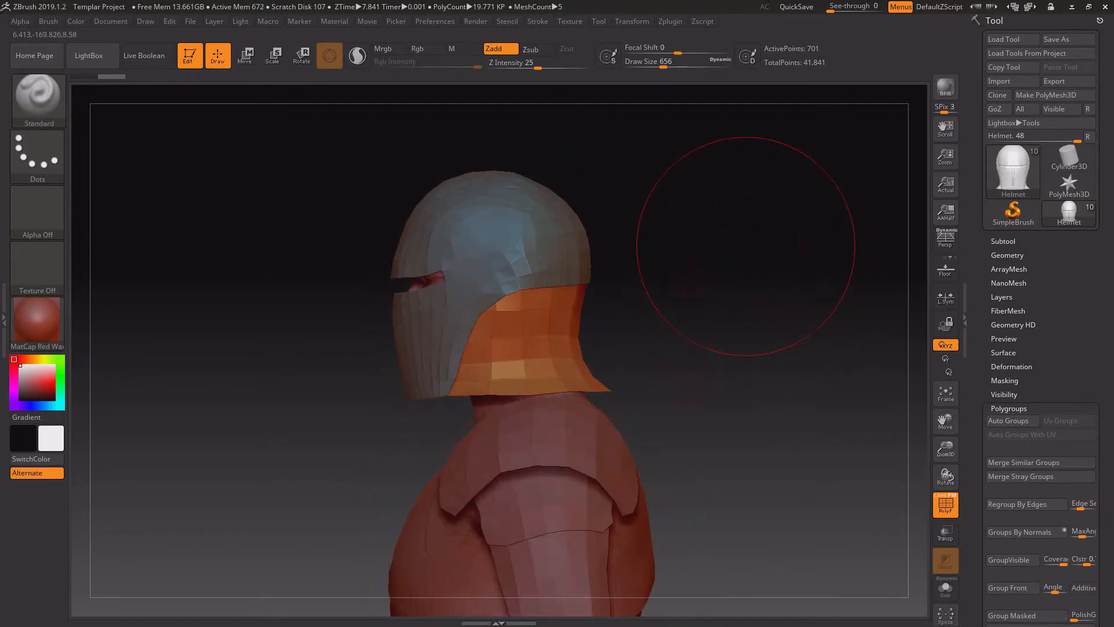
Reduce the brush draw size to 306 and ZRemesh the helmet with the Same polygon count option.
{"action": "key", "text": "space"}
{"action": "left_click_drag", "start_coordinate": [745, 249], "coordinate": [715, 248]}
{"action": "left_click", "coordinate": [1007, 256]}
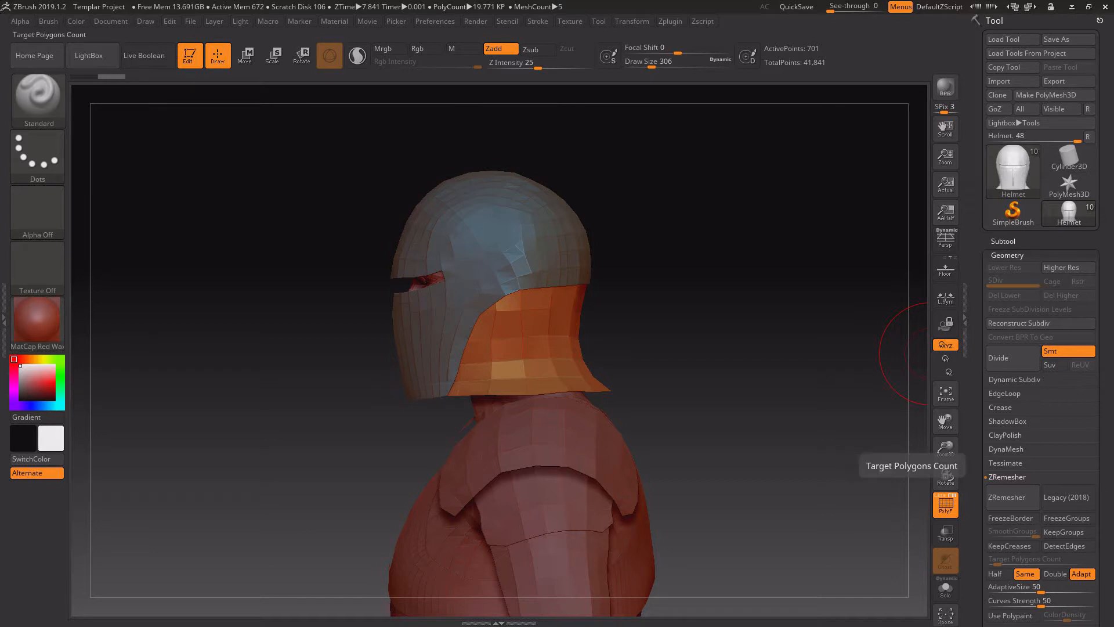
{"action": "left_click", "coordinate": [1010, 497]}
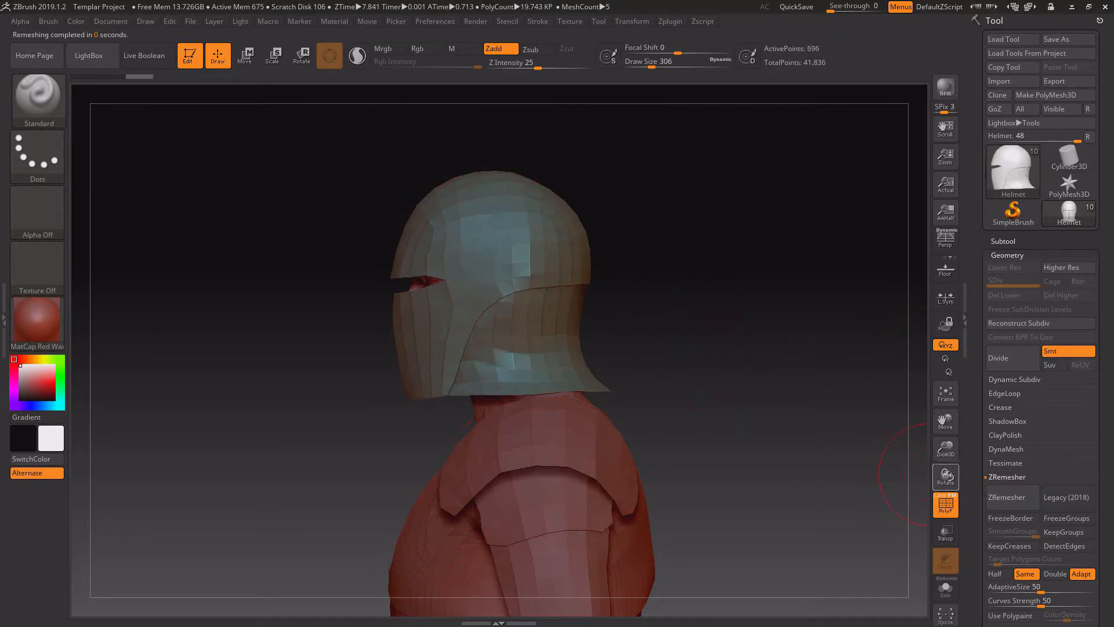
Adjust the Smooth brush's Z Intensity and lightly smooth the side of the remeshed helmet.
{"action": "left_click_drag", "start_coordinate": [945, 451], "coordinate": [947, 499]}
{"action": "left_click_drag", "start_coordinate": [946, 423], "coordinate": [946, 581]}
{"action": "left_click_drag", "start_coordinate": [761, 340], "coordinate": [962, 558]}
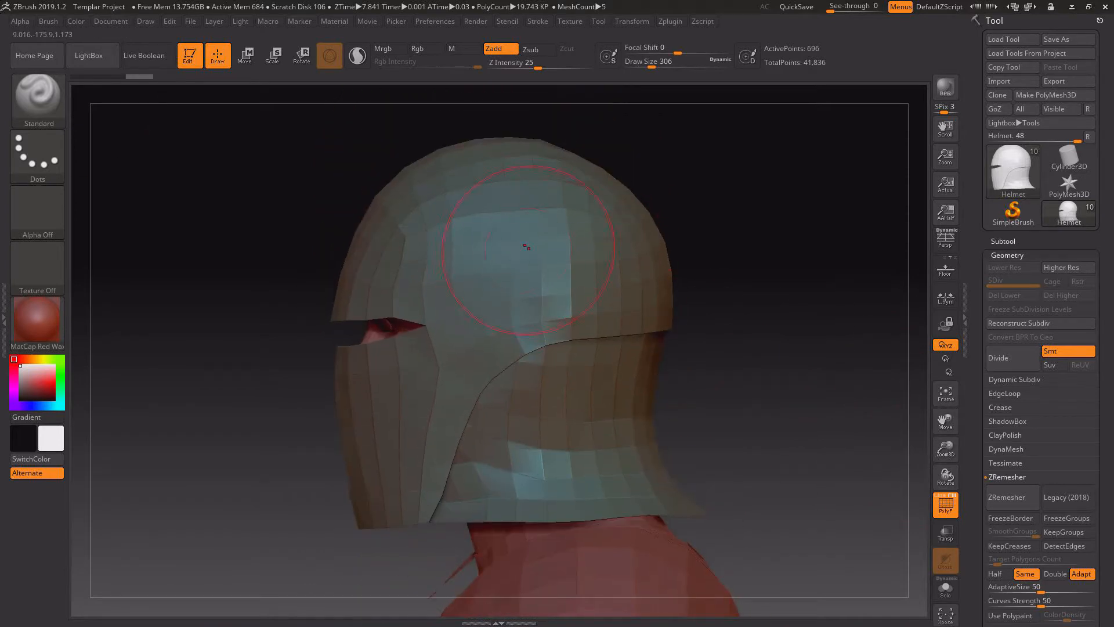
{"action": "key", "text": "shift"}
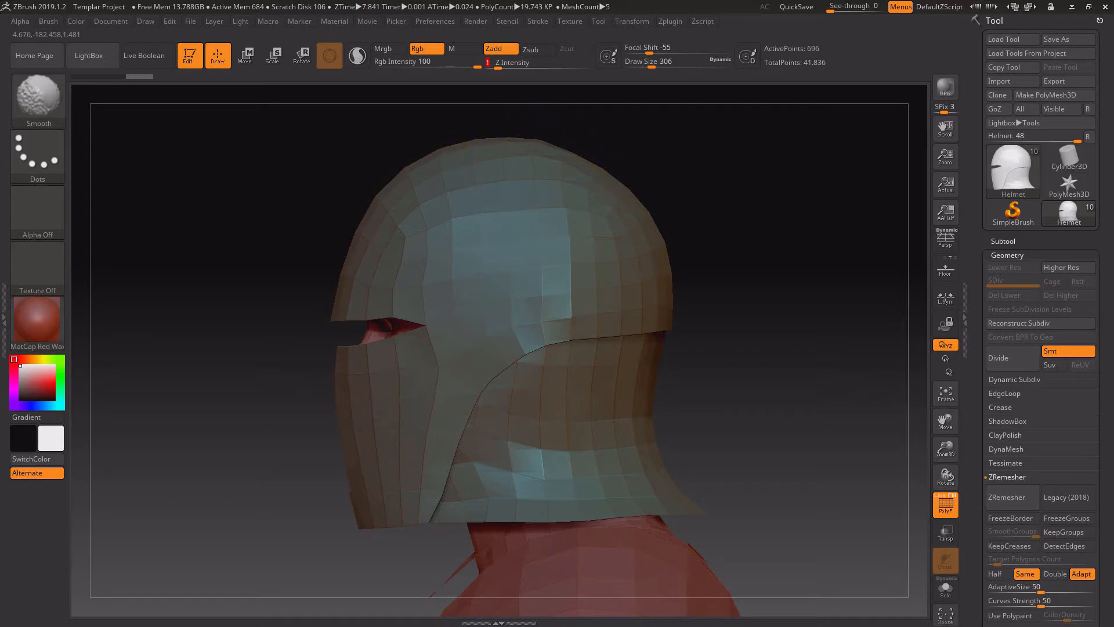
Round out the crown and back of the helmet with the Move brush and smooth the area.
{"action": "left_click", "coordinate": [39, 95]}
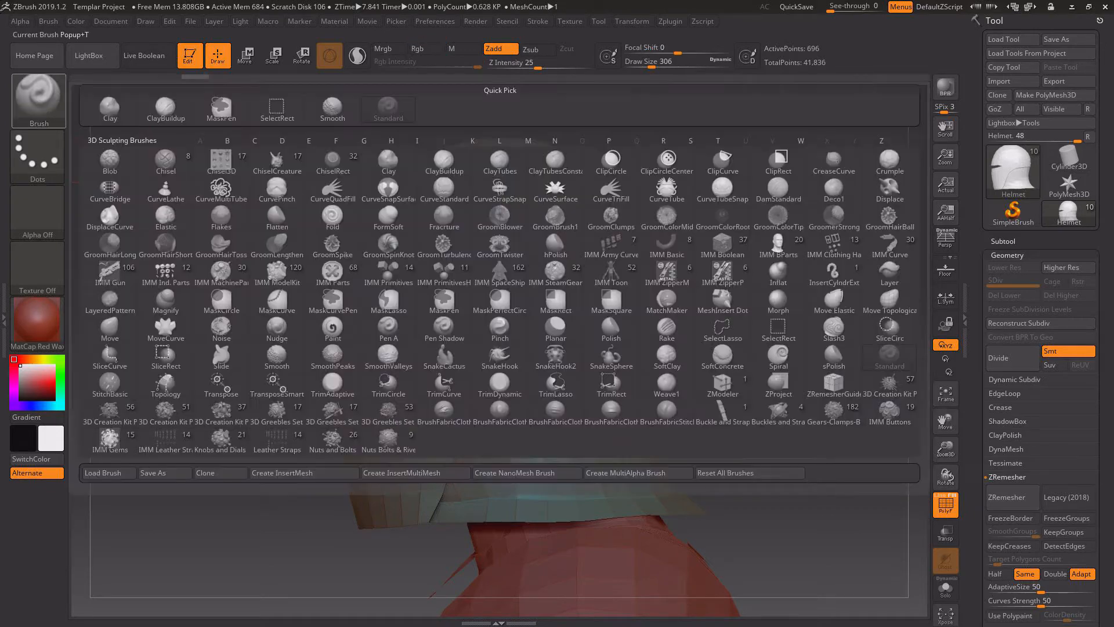
{"action": "key", "text": "m"}
{"action": "key", "text": "v"}
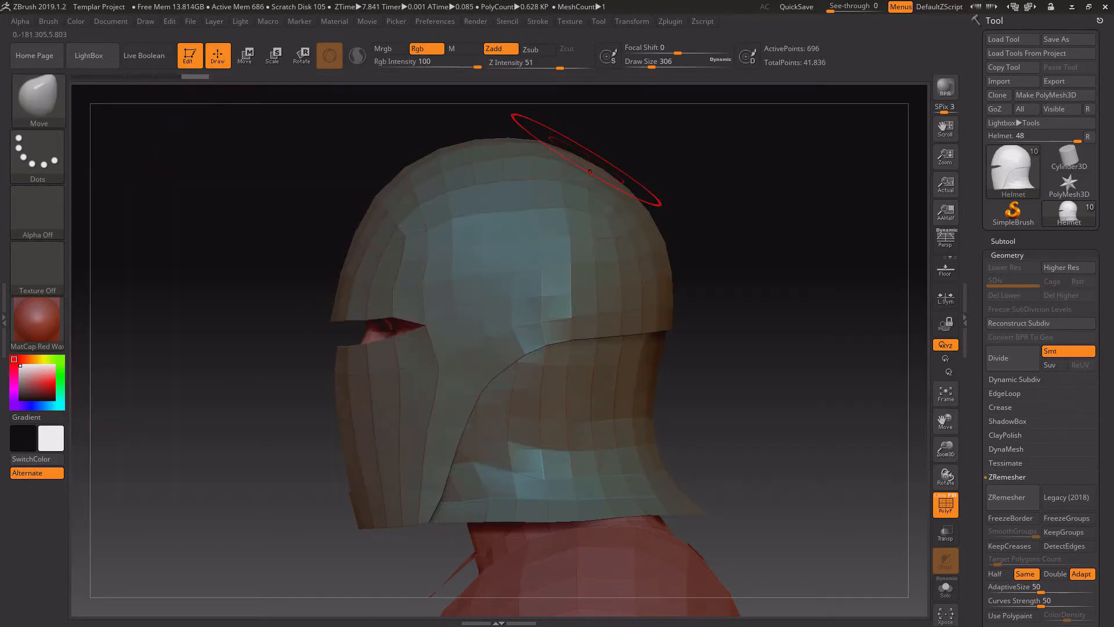
{"action": "mouse_move", "coordinate": [586, 92]}
{"action": "left_mouse_down"}
{"action": "mouse_move", "coordinate": [726, 98]}
{"action": "mouse_move", "coordinate": [624, 111]}
{"action": "left_mouse_up"}
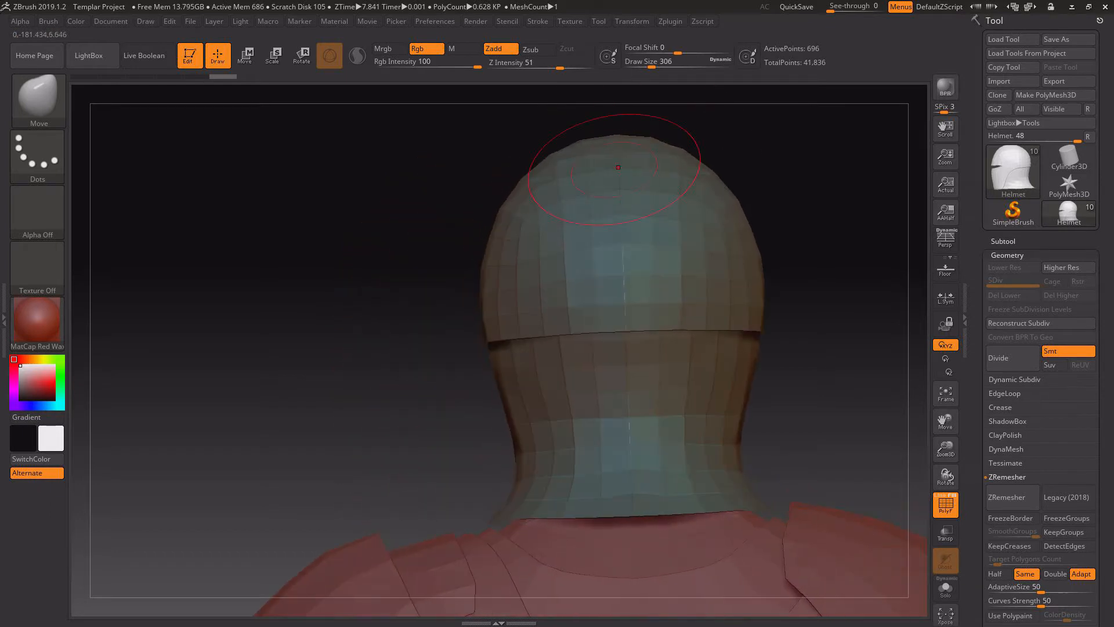
{"action": "mouse_move", "coordinate": [813, 174]}
{"action": "left_mouse_down"}
{"action": "mouse_move", "coordinate": [731, 174]}
{"action": "mouse_move", "coordinate": [804, 182]}
{"action": "left_mouse_up"}
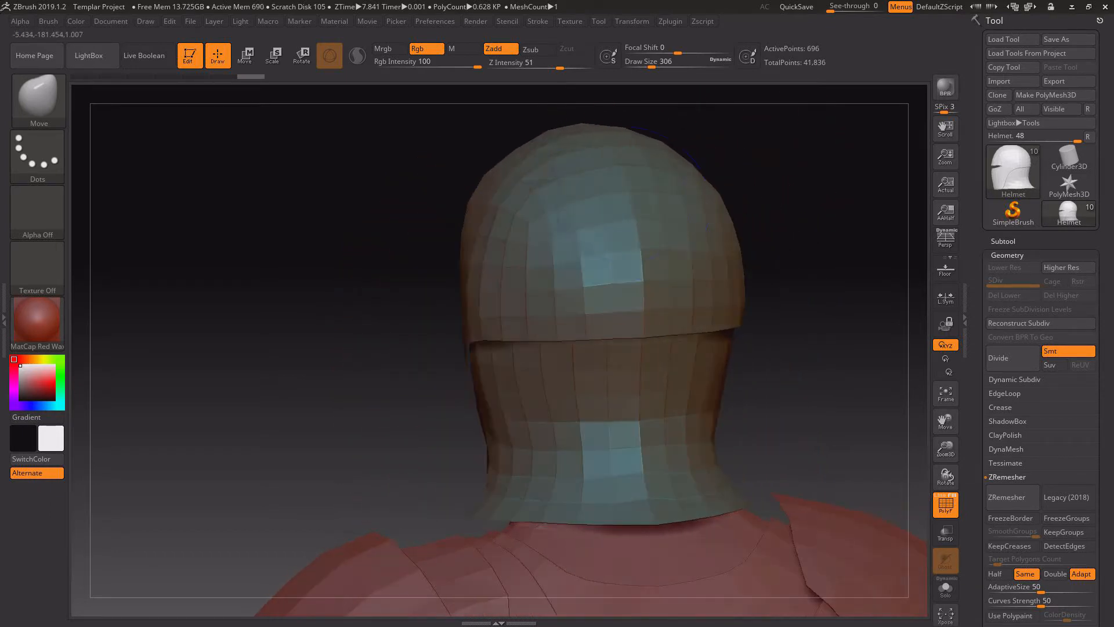
{"action": "left_click_drag", "start_coordinate": [603, 214], "coordinate": [604, 221], "text": "shift"}
{"action": "left_click_drag", "start_coordinate": [734, 186], "coordinate": [787, 213]}
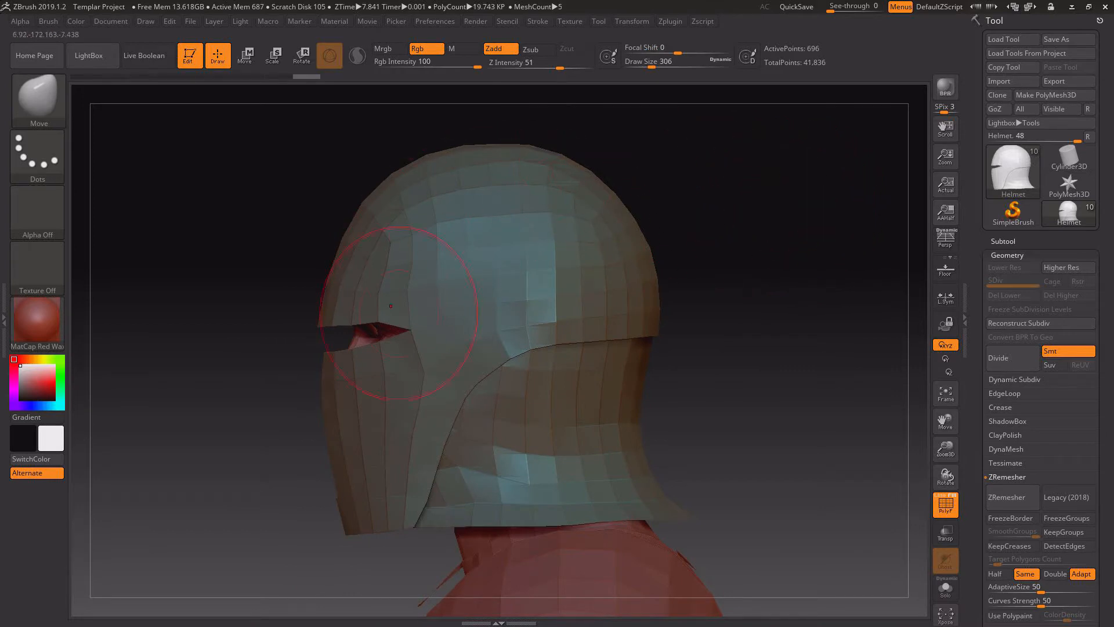
{"action": "mouse_move", "coordinate": [712, 381]}
{"action": "left_mouse_down"}
{"action": "mouse_move", "coordinate": [850, 383]}
{"action": "mouse_move", "coordinate": [713, 382]}
{"action": "left_mouse_up"}
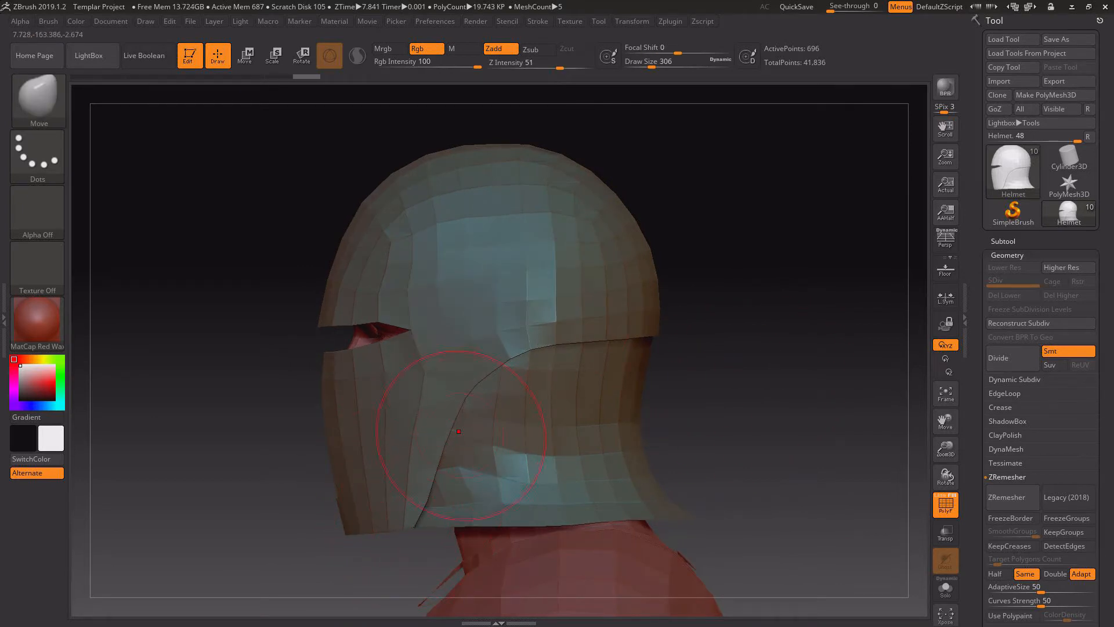
Regenerate the helmet's polygroups with Auto Groups, separating the shell from the neck guard, and reopen the subtool list.
{"action": "left_click", "coordinate": [1003, 242]}
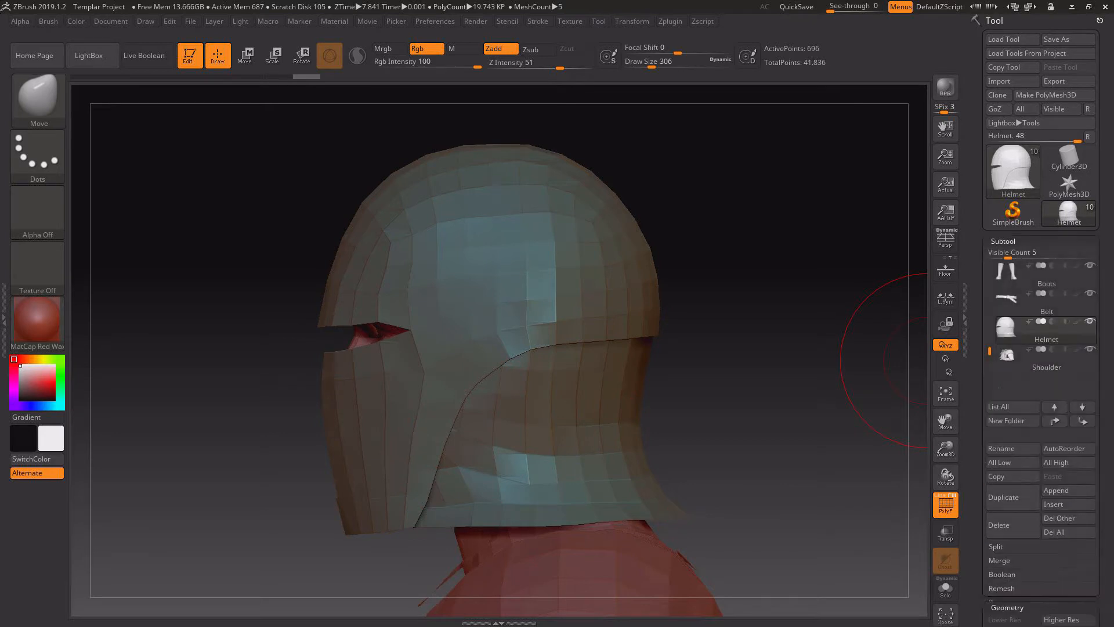
{"action": "left_click", "coordinate": [1003, 241]}
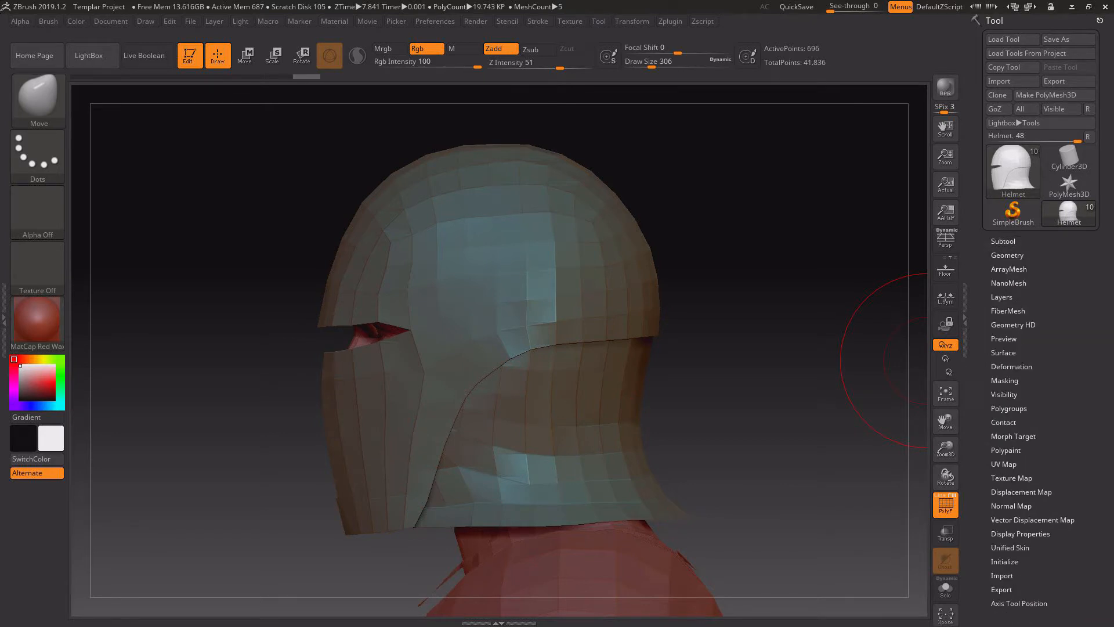
{"action": "mouse_move", "coordinate": [816, 459]}
{"action": "left_mouse_down"}
{"action": "mouse_move", "coordinate": [731, 455]}
{"action": "mouse_move", "coordinate": [705, 377]}
{"action": "mouse_move", "coordinate": [737, 438]}
{"action": "mouse_move", "coordinate": [888, 459]}
{"action": "mouse_move", "coordinate": [810, 459]}
{"action": "left_mouse_up"}
{"action": "left_click", "coordinate": [1009, 408]}
{"action": "left_click", "coordinate": [1009, 420]}
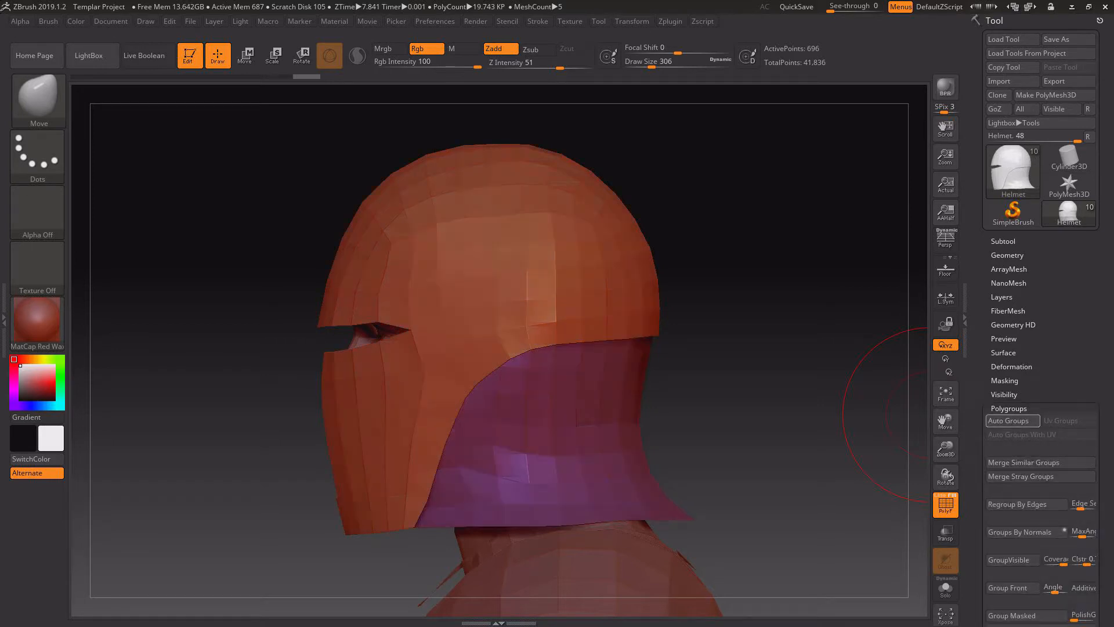
{"action": "left_click", "coordinate": [1003, 241]}
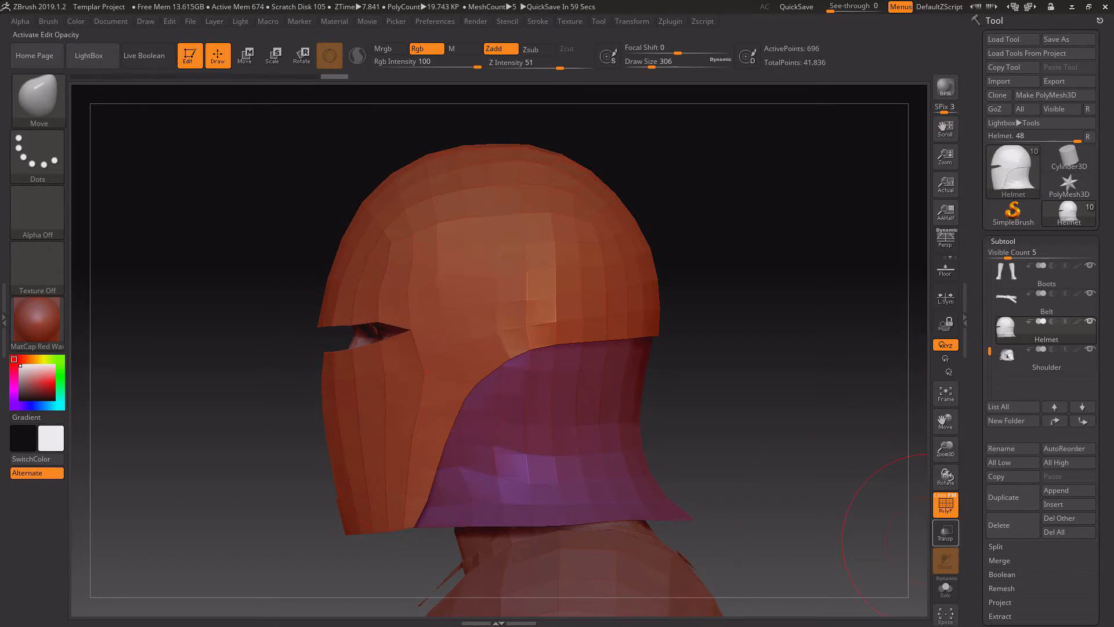
{"action": "left_click", "coordinate": [945, 532]}
{"action": "left_click", "coordinate": [937, 539]}
{"action": "right_click_drag", "start_coordinate": [494, 302], "coordinate": [618, 310]}
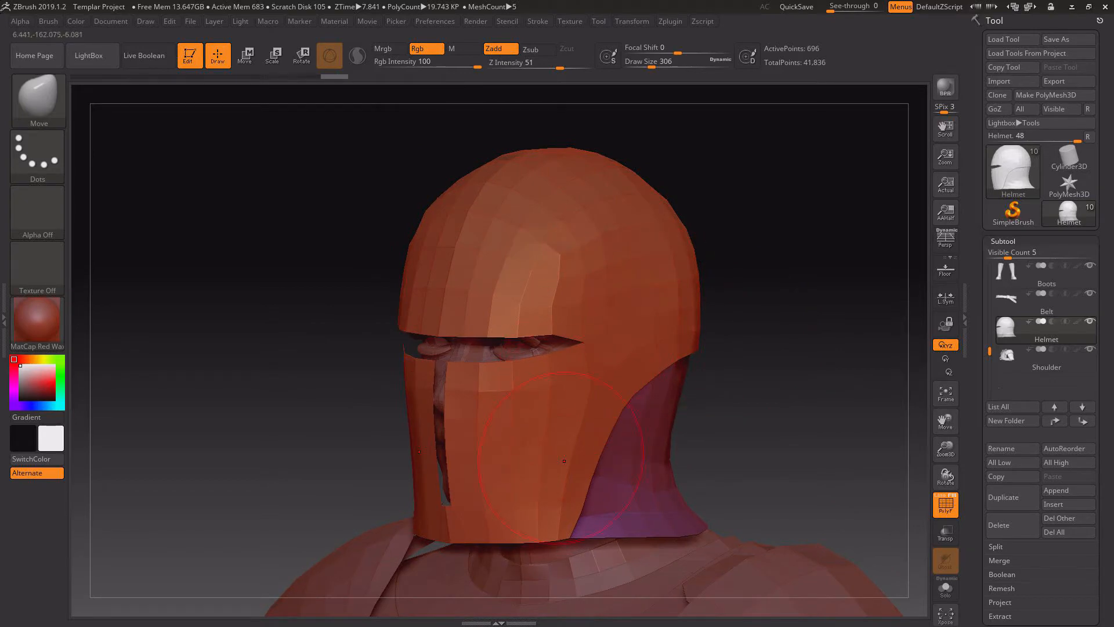
{"action": "left_click", "coordinate": [38, 96]}
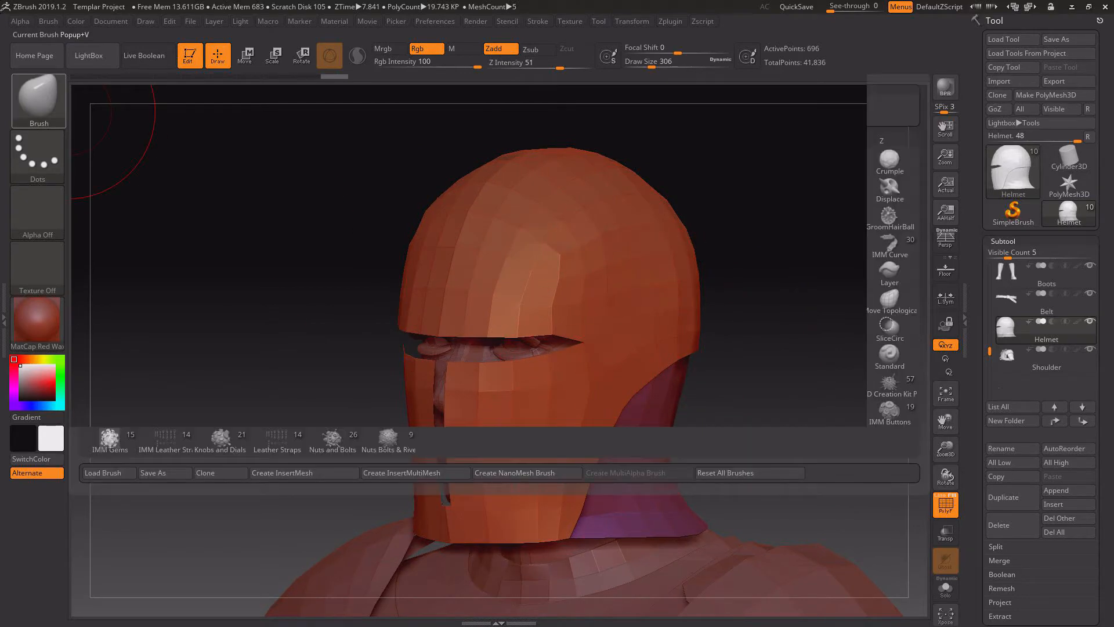
{"action": "key", "text": "z"}
{"action": "key", "text": "m"}
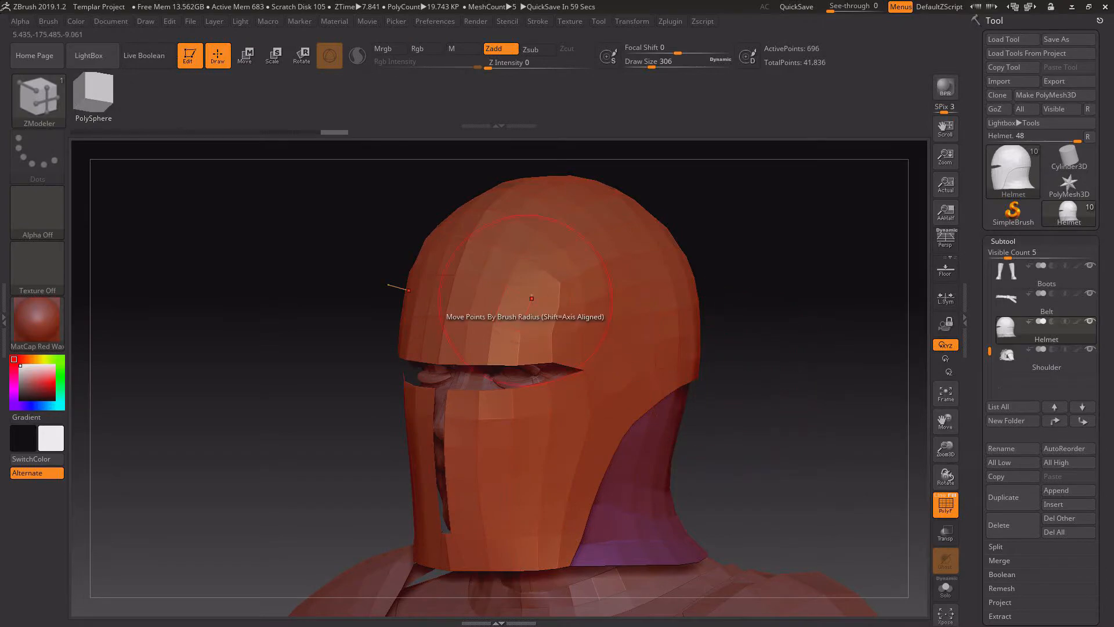
{"action": "mouse_move", "coordinate": [819, 375]}
{"action": "left_mouse_down"}
{"action": "mouse_move", "coordinate": [691, 371]}
{"action": "mouse_move", "coordinate": [711, 363]}
{"action": "left_mouse_up"}
{"action": "left_click", "coordinate": [39, 100]}
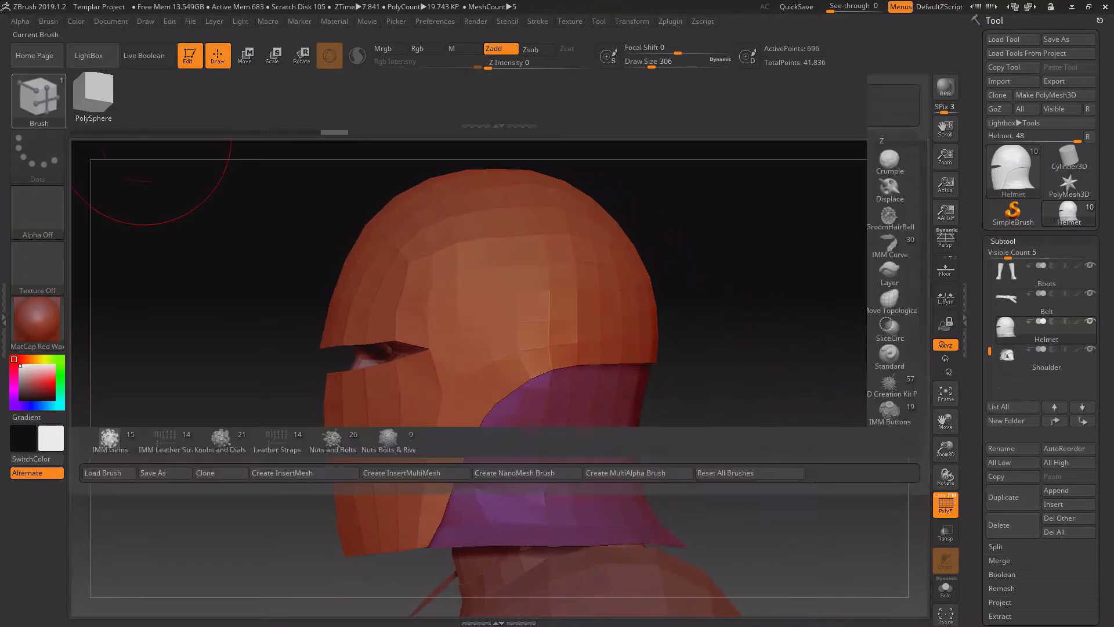
{"action": "left_click", "coordinate": [110, 329]}
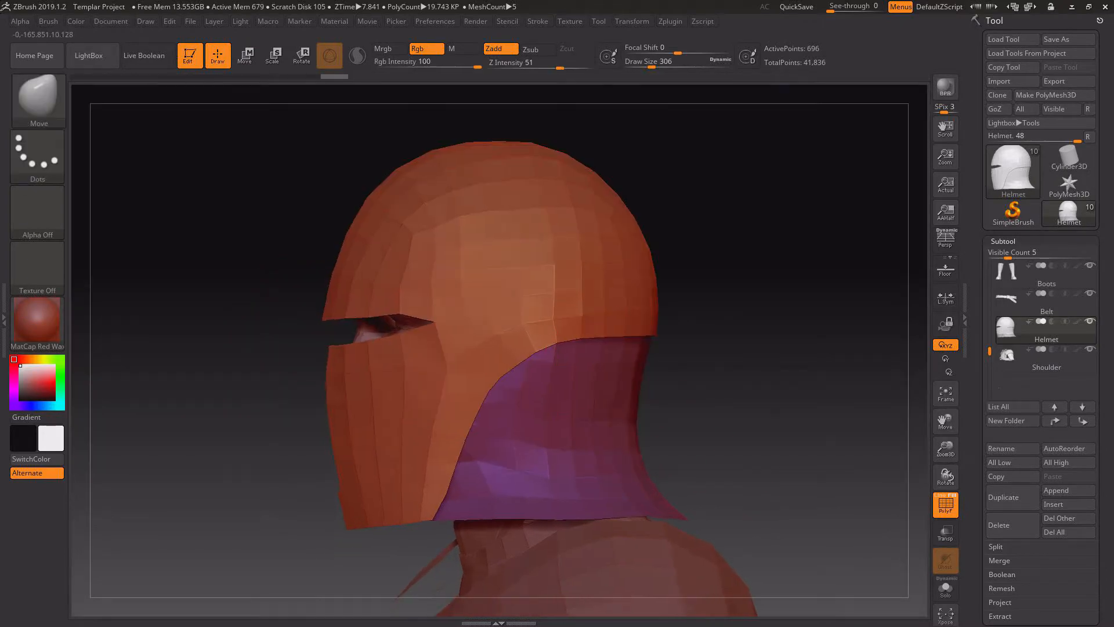
Split the helmet into separate subtools by polygroup with Groups Split.
{"action": "left_click_drag", "start_coordinate": [712, 377], "coordinate": [760, 383]}
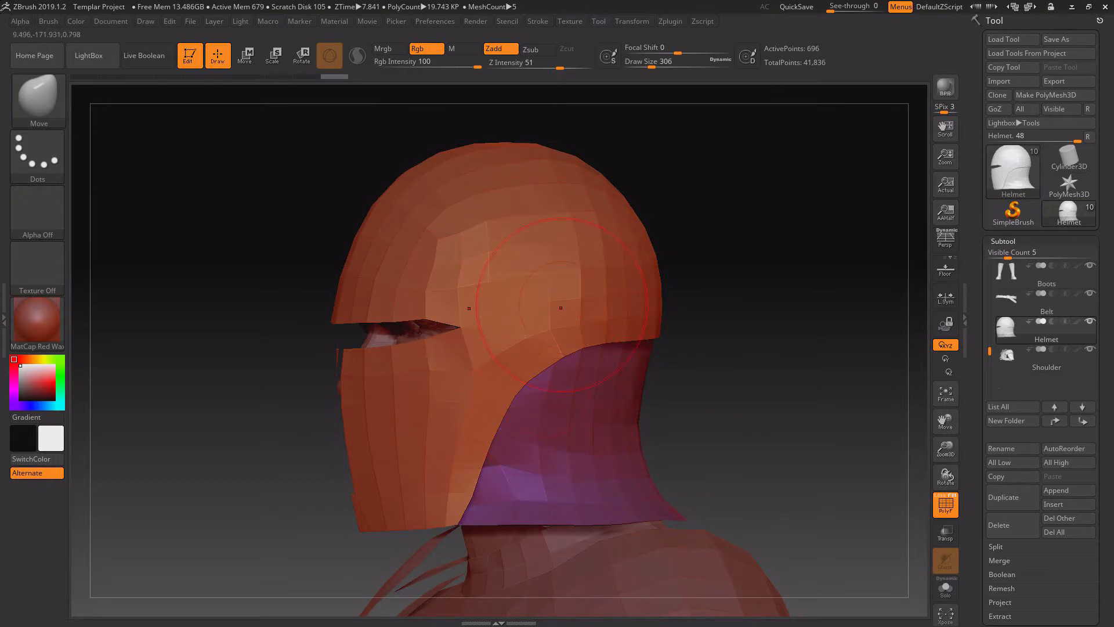
{"action": "left_click_drag", "start_coordinate": [732, 400], "coordinate": [685, 399]}
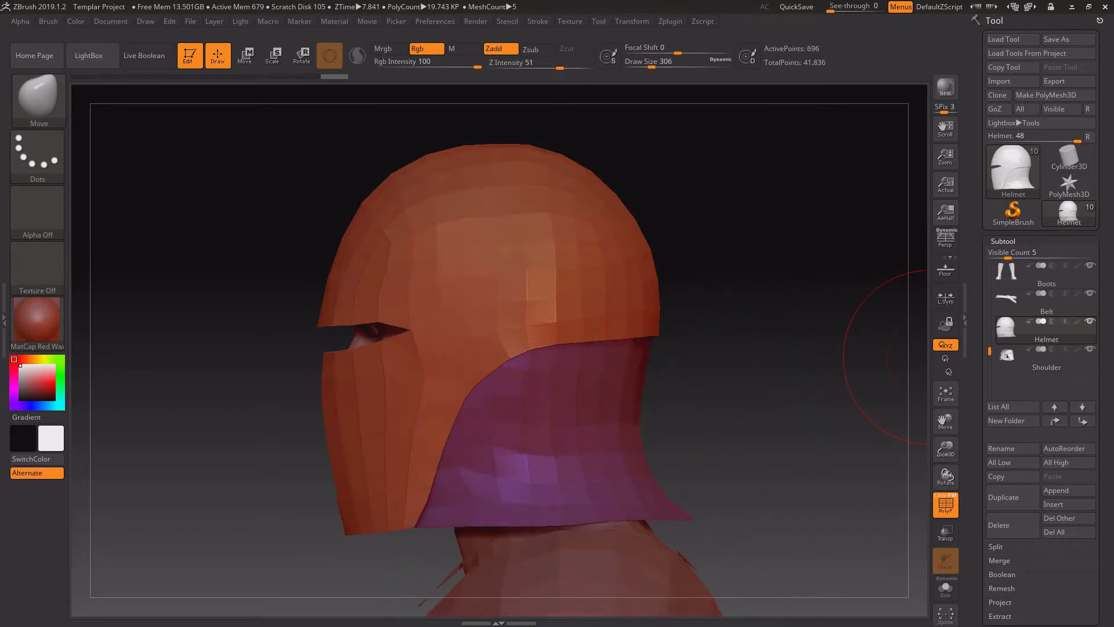
{"action": "left_click", "coordinate": [996, 546]}
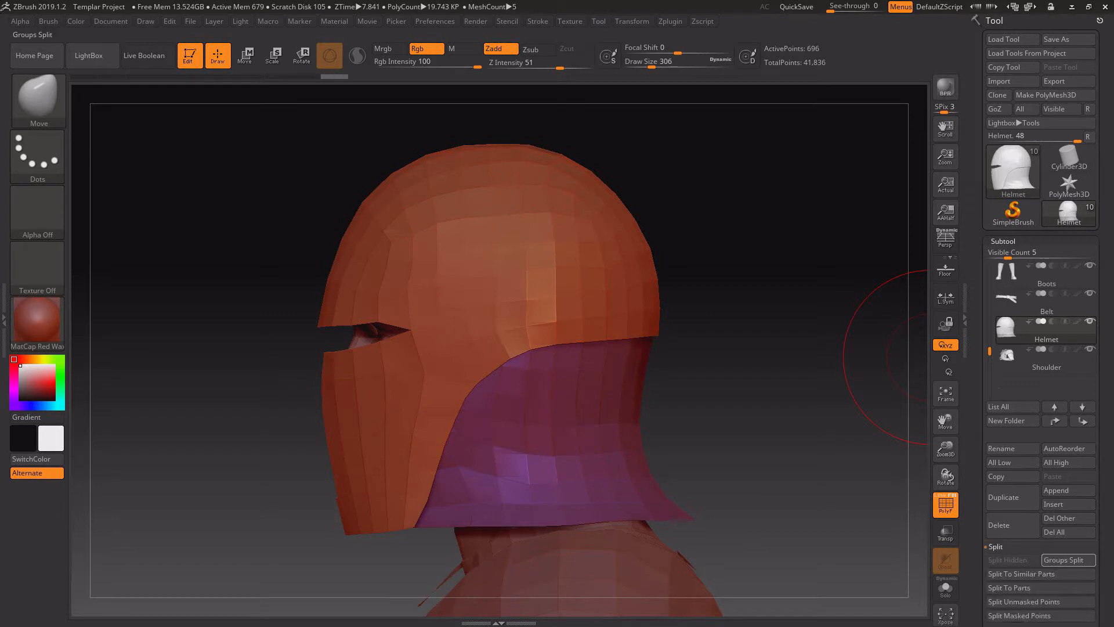
{"action": "left_click", "coordinate": [1068, 559]}
{"action": "left_click", "coordinate": [907, 586]}
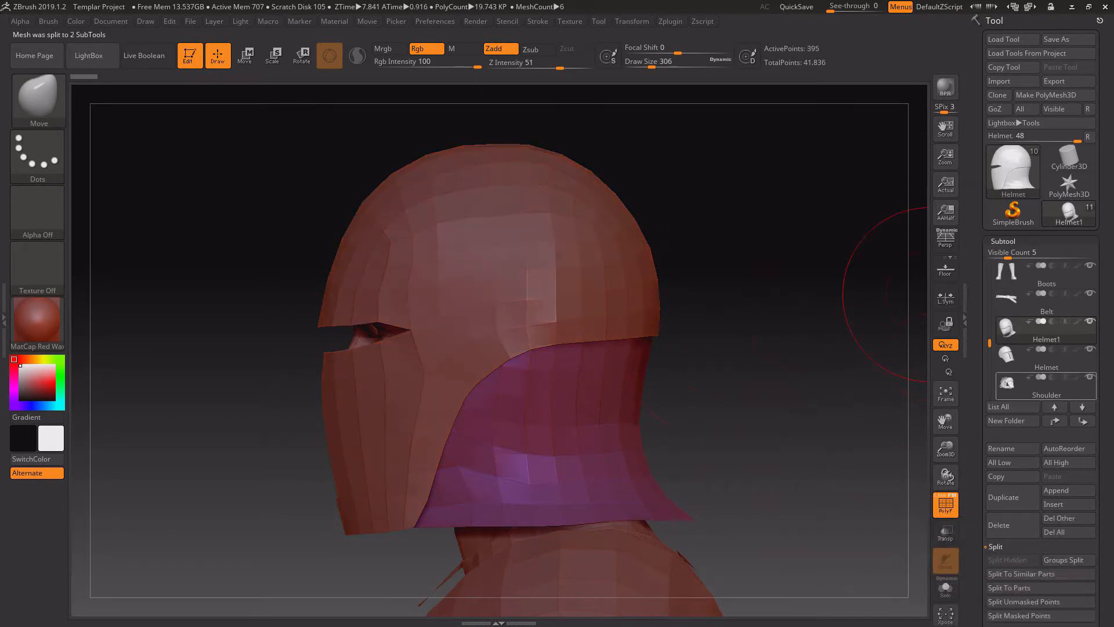
Make the Helmet1 subtool active, hide the outer helmet shell, and examine the inner piece from the front and side.
{"action": "left_click", "coordinate": [1039, 358]}
{"action": "left_click", "coordinate": [1039, 335]}
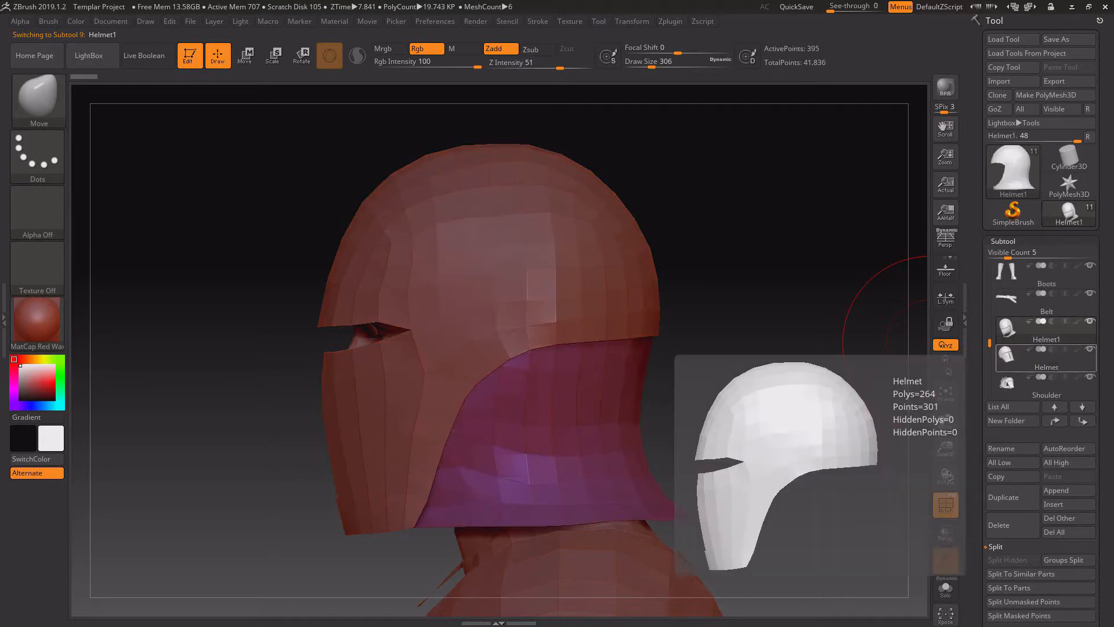
{"action": "left_click", "coordinate": [1090, 349]}
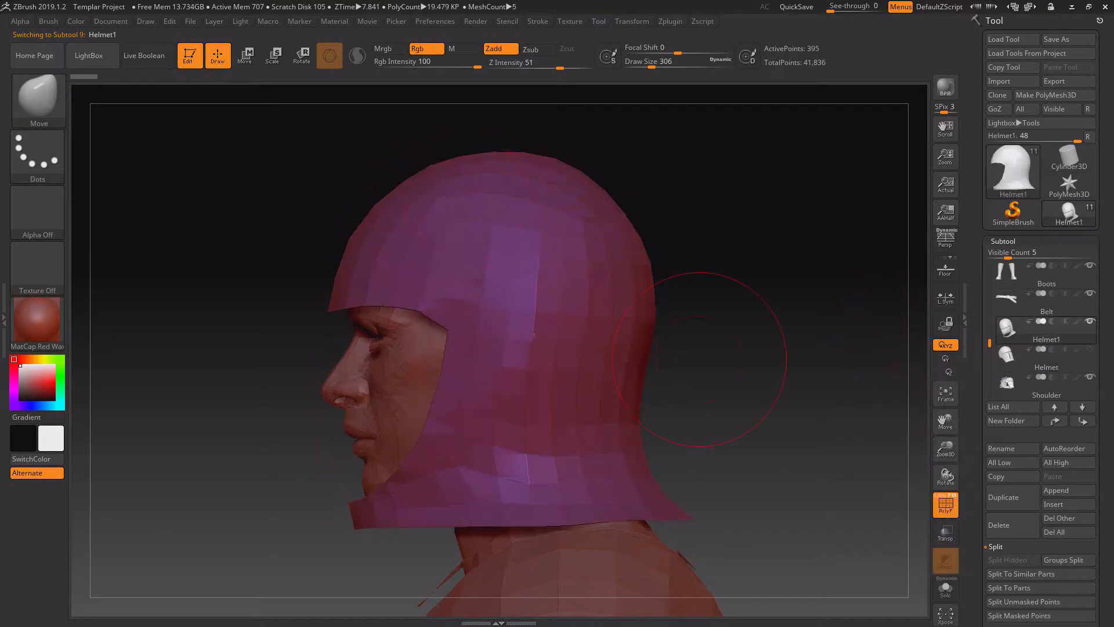
{"action": "mouse_move", "coordinate": [700, 359]}
{"action": "left_mouse_down"}
{"action": "mouse_move", "coordinate": [871, 363]}
{"action": "mouse_move", "coordinate": [705, 361]}
{"action": "mouse_move", "coordinate": [729, 356]}
{"action": "left_mouse_up"}
{"action": "mouse_move", "coordinate": [753, 314]}
{"action": "left_mouse_down"}
{"action": "mouse_move", "coordinate": [746, 320]}
{"action": "mouse_move", "coordinate": [888, 326]}
{"action": "mouse_move", "coordinate": [732, 328]}
{"action": "mouse_move", "coordinate": [797, 326]}
{"action": "mouse_move", "coordinate": [746, 329]}
{"action": "left_mouse_up"}
{"action": "left_click_drag", "start_coordinate": [821, 311], "coordinate": [864, 416]}
{"action": "mouse_move", "coordinate": [945, 450]}
{"action": "left_mouse_down"}
{"action": "mouse_move", "coordinate": [944, 426]}
{"action": "mouse_move", "coordinate": [920, 454]}
{"action": "left_mouse_up"}
{"action": "mouse_move", "coordinate": [755, 371]}
{"action": "left_mouse_down"}
{"action": "mouse_move", "coordinate": [740, 349]}
{"action": "mouse_move", "coordinate": [818, 344]}
{"action": "mouse_move", "coordinate": [808, 342]}
{"action": "left_mouse_up"}
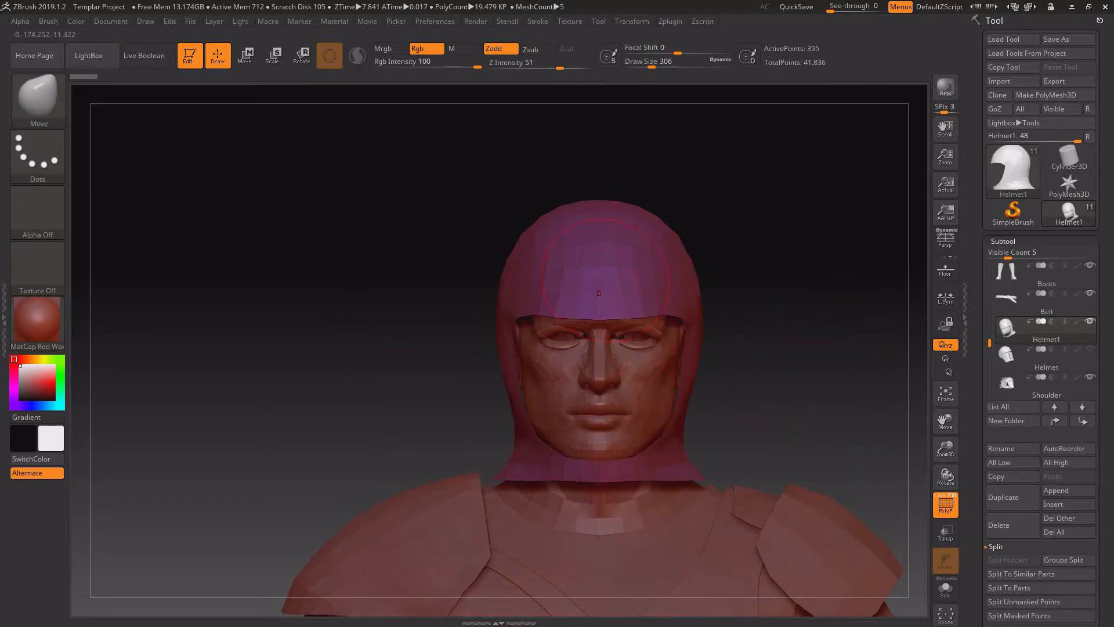
{"action": "left_click_drag", "start_coordinate": [859, 386], "coordinate": [791, 368]}
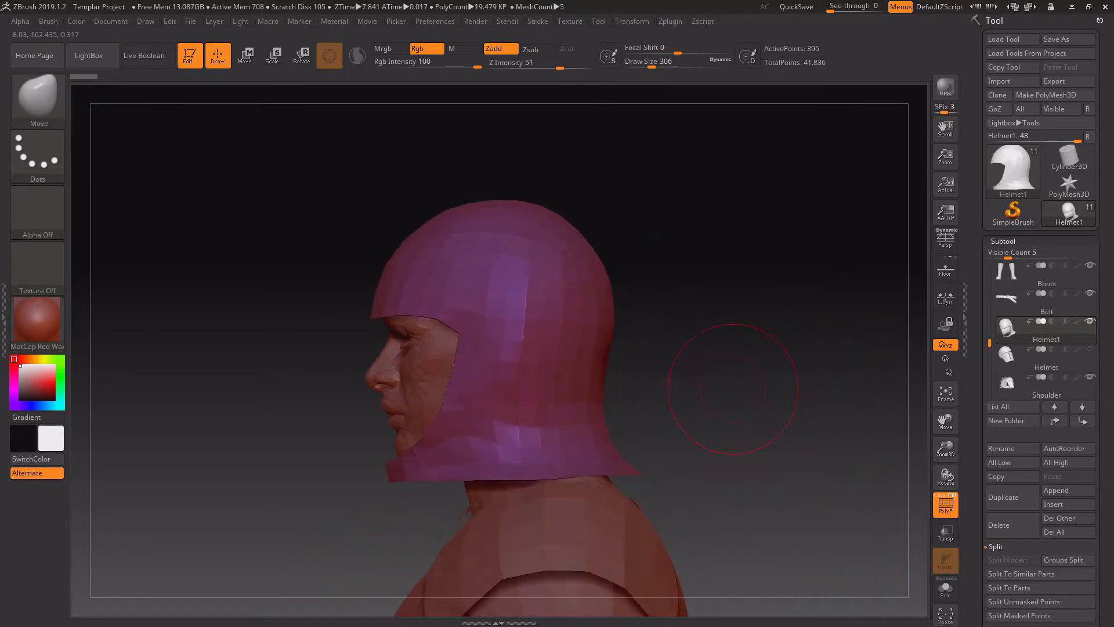
{"action": "mouse_move", "coordinate": [731, 388]}
{"action": "left_mouse_down"}
{"action": "mouse_move", "coordinate": [868, 369]}
{"action": "mouse_move", "coordinate": [778, 292]}
{"action": "left_mouse_up"}
Bring back the outer helmet shell as the active subtool and check how it sits over the inner piece.
{"action": "left_click", "coordinate": [662, 354], "text": "alt"}
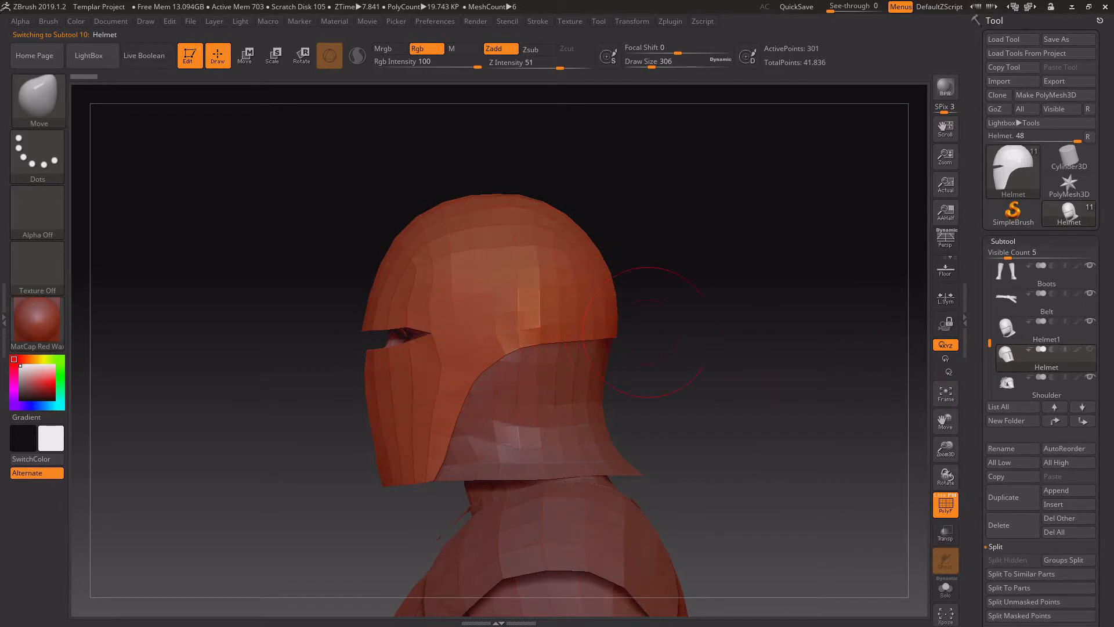
{"action": "mouse_move", "coordinate": [656, 336]}
{"action": "left_mouse_down"}
{"action": "mouse_move", "coordinate": [676, 296]}
{"action": "mouse_move", "coordinate": [668, 244]}
{"action": "mouse_move", "coordinate": [656, 328]}
{"action": "left_mouse_up"}
{"action": "left_click_drag", "start_coordinate": [702, 384], "coordinate": [617, 381]}
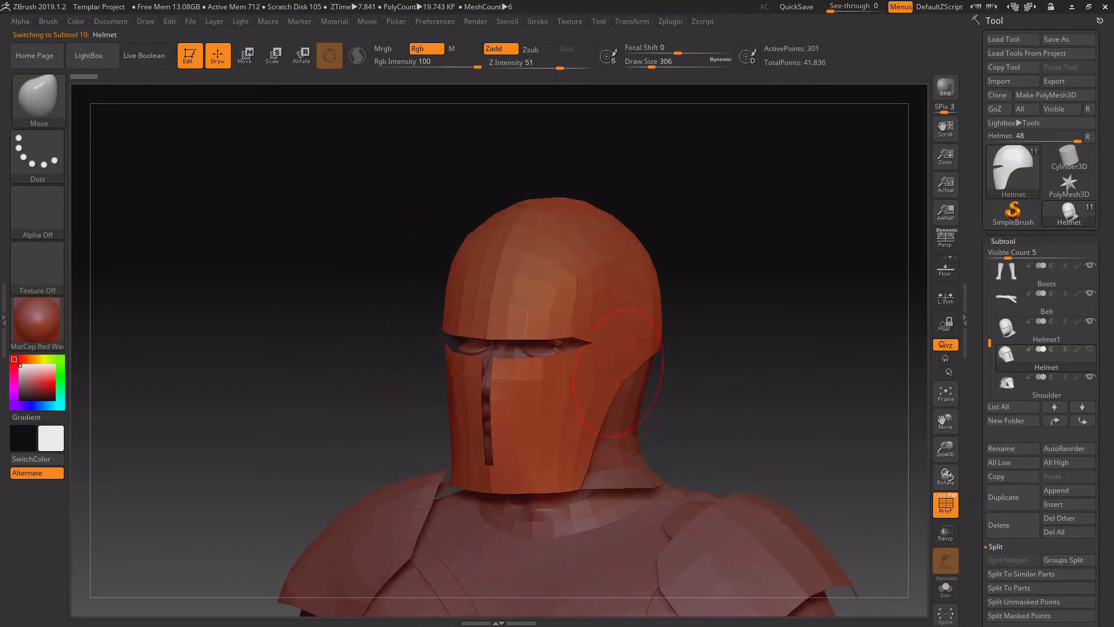
{"action": "mouse_move", "coordinate": [699, 373]}
{"action": "left_mouse_down"}
{"action": "mouse_move", "coordinate": [632, 371]}
{"action": "mouse_move", "coordinate": [571, 322]}
{"action": "mouse_move", "coordinate": [618, 368]}
{"action": "mouse_move", "coordinate": [769, 372]}
{"action": "mouse_move", "coordinate": [624, 371]}
{"action": "mouse_move", "coordinate": [644, 372]}
{"action": "left_mouse_up"}
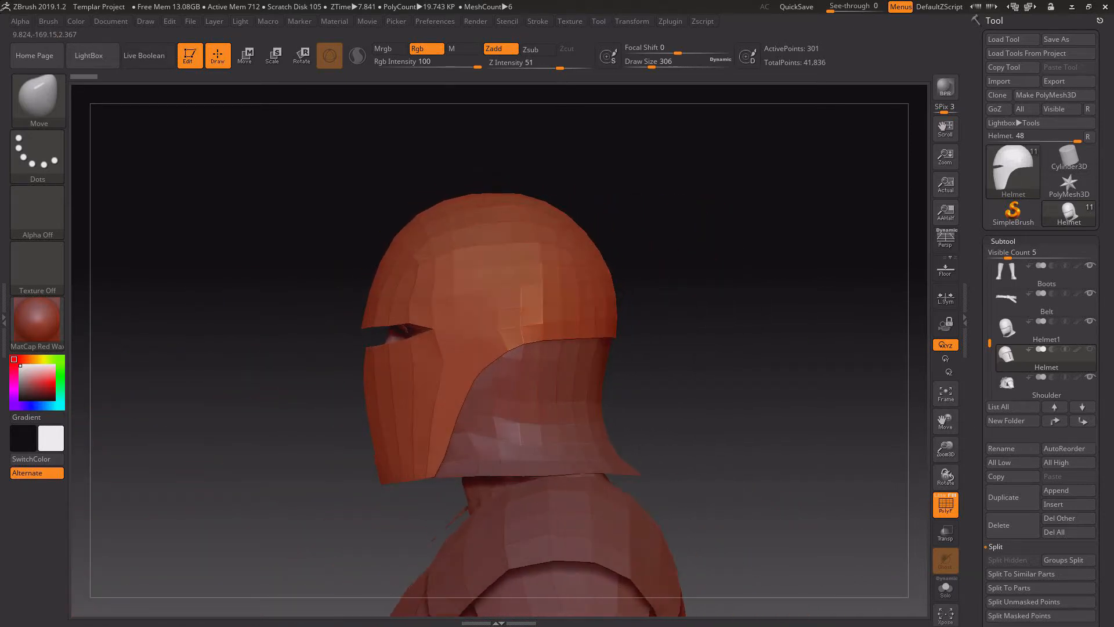
Move the Helmet subtool above Helmet1 in the subtool order and combine the two with MergeDown.
{"action": "left_click", "coordinate": [1021, 356]}
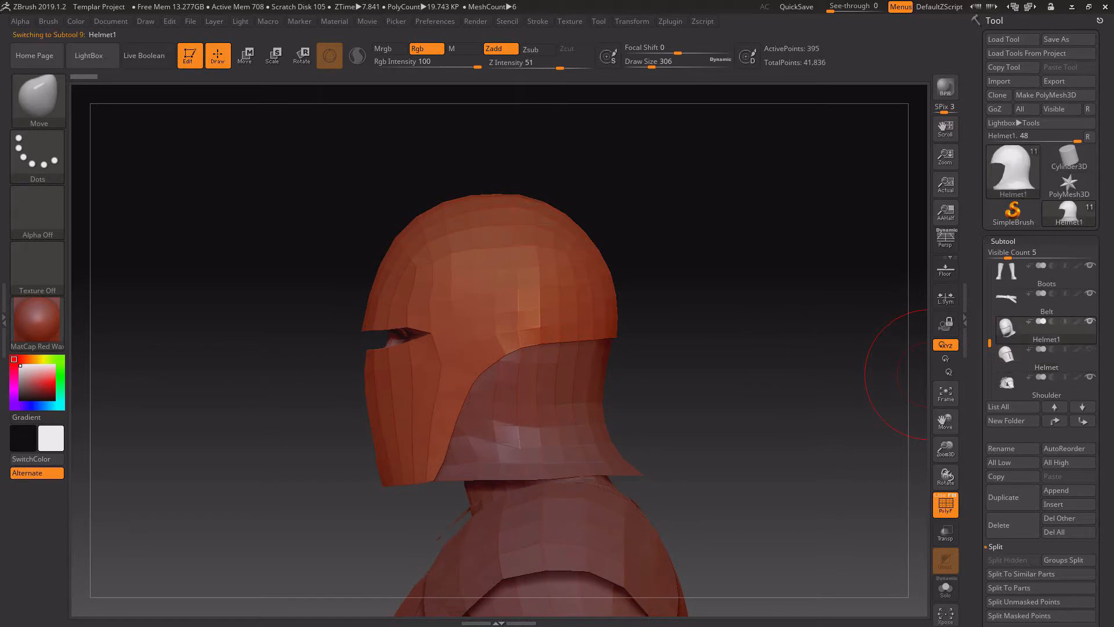
{"action": "left_click", "coordinate": [1054, 406]}
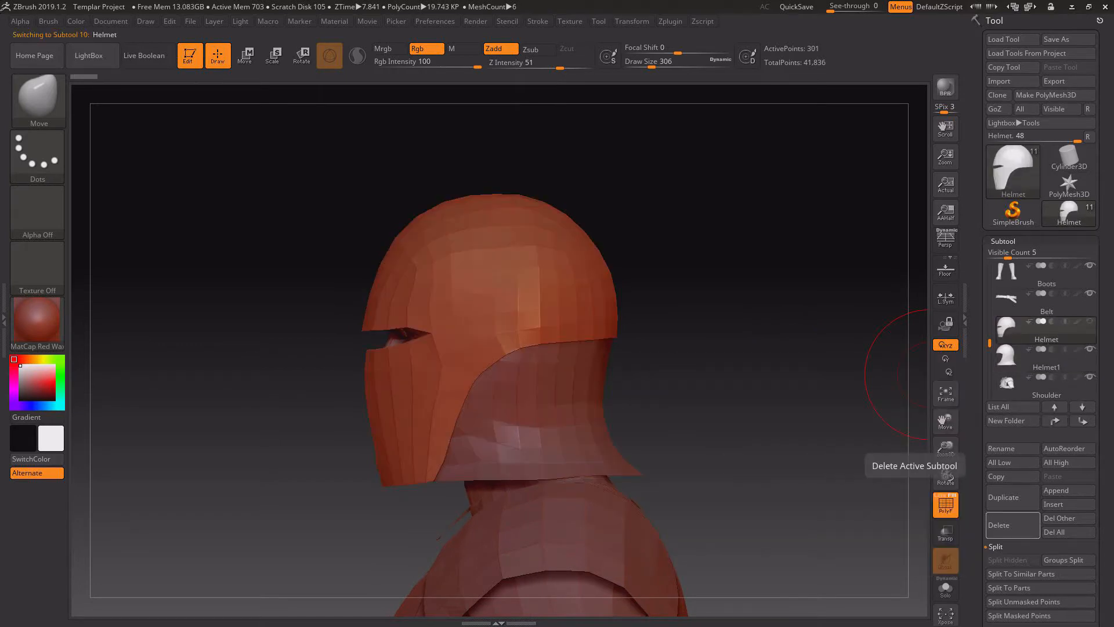
{"action": "left_click", "coordinate": [995, 547]}
{"action": "left_click", "coordinate": [999, 560]}
{"action": "left_click", "coordinate": [1008, 573]}
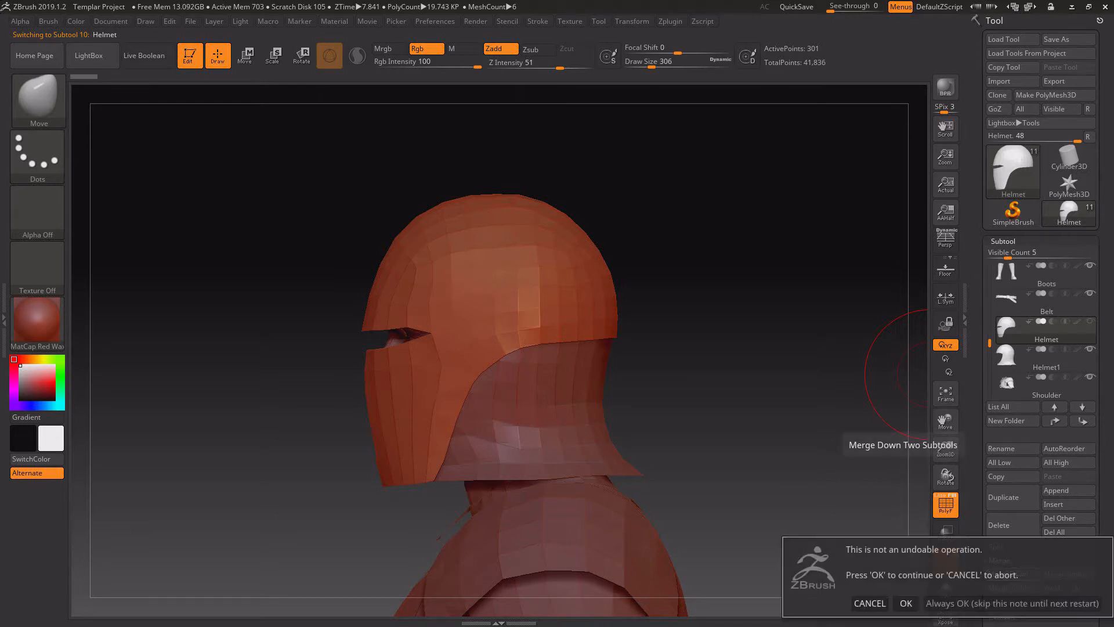
{"action": "left_click", "coordinate": [909, 602]}
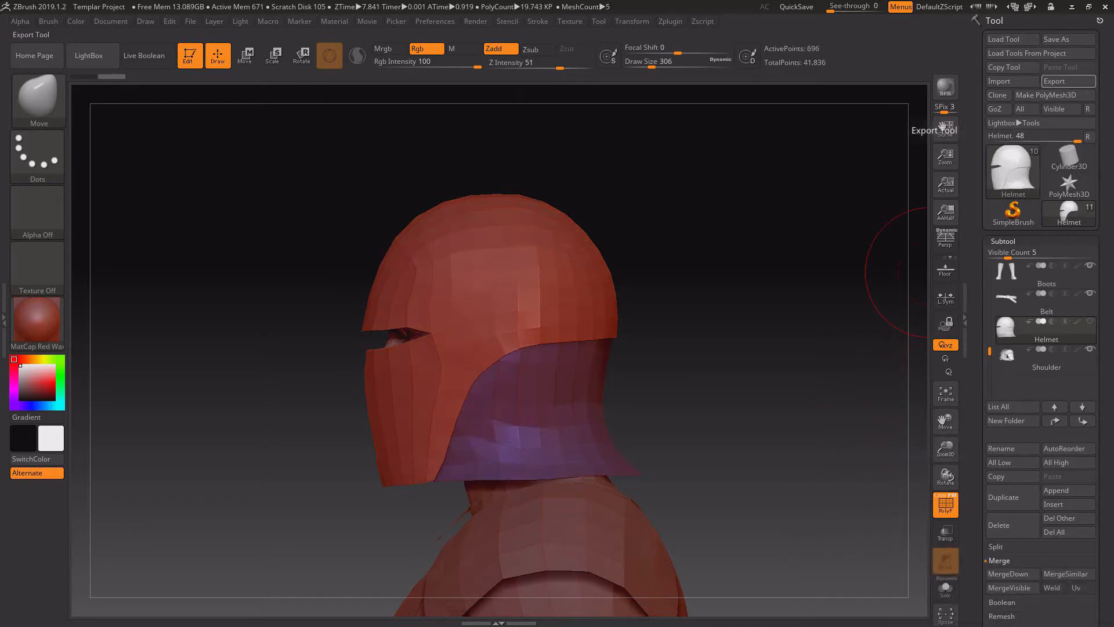
Export the merged helmet as the OBJ file Helmet in 3D Objects > Templar > Helmet, replacing the existing file.
{"action": "left_click", "coordinate": [1068, 81]}
{"action": "left_click", "coordinate": [312, 184]}
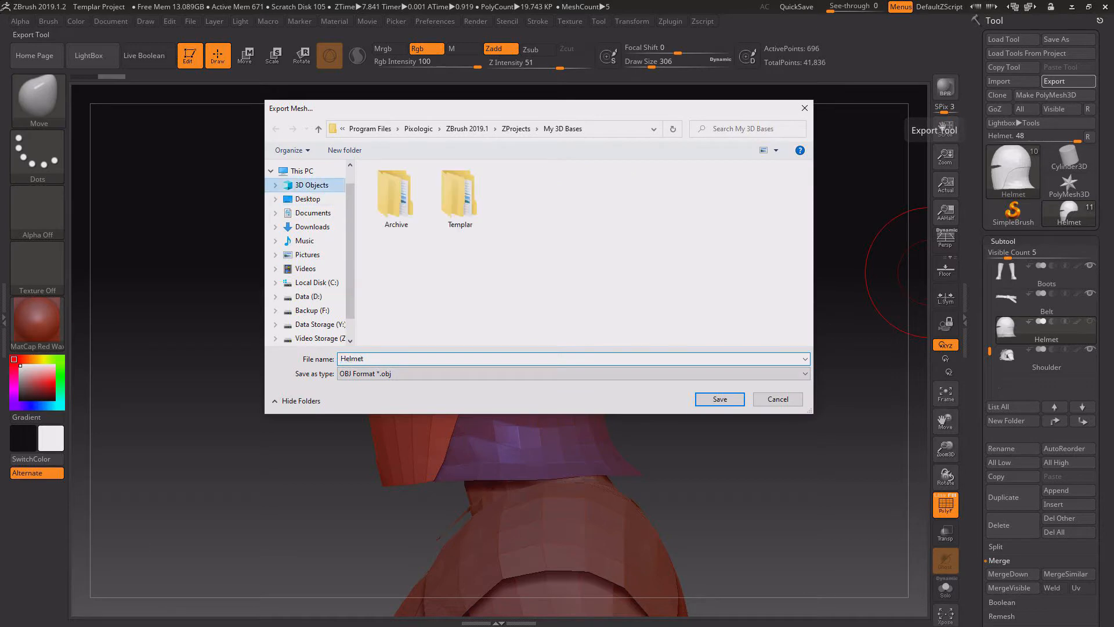
{"action": "left_click", "coordinate": [460, 198]}
{"action": "double_click", "coordinate": [460, 197]}
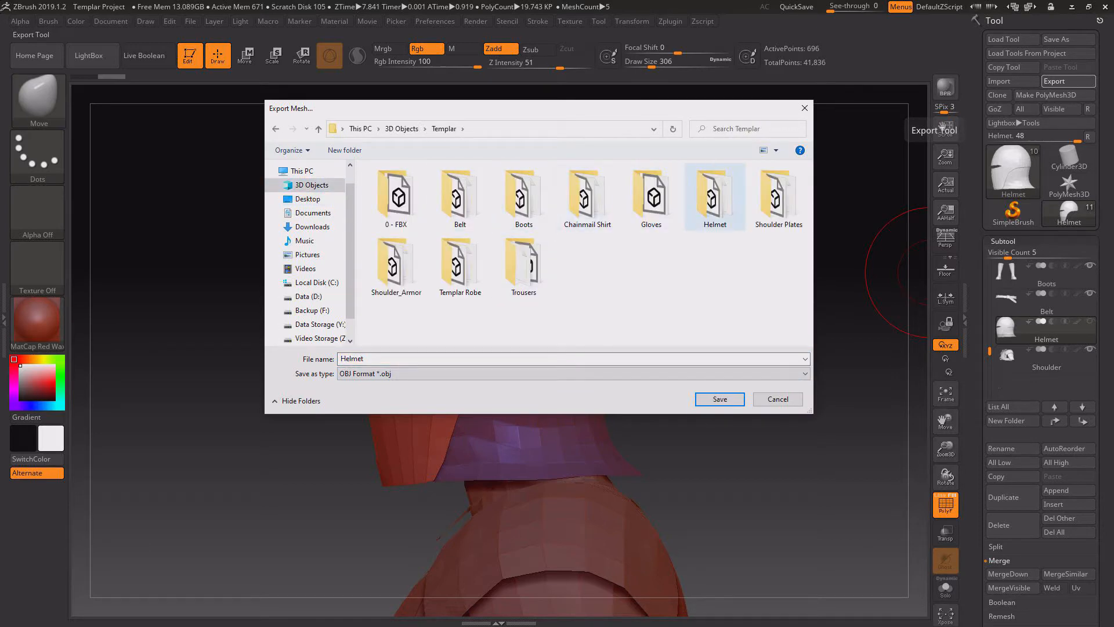
{"action": "double_click", "coordinate": [714, 197]}
{"action": "double_click", "coordinate": [396, 196]}
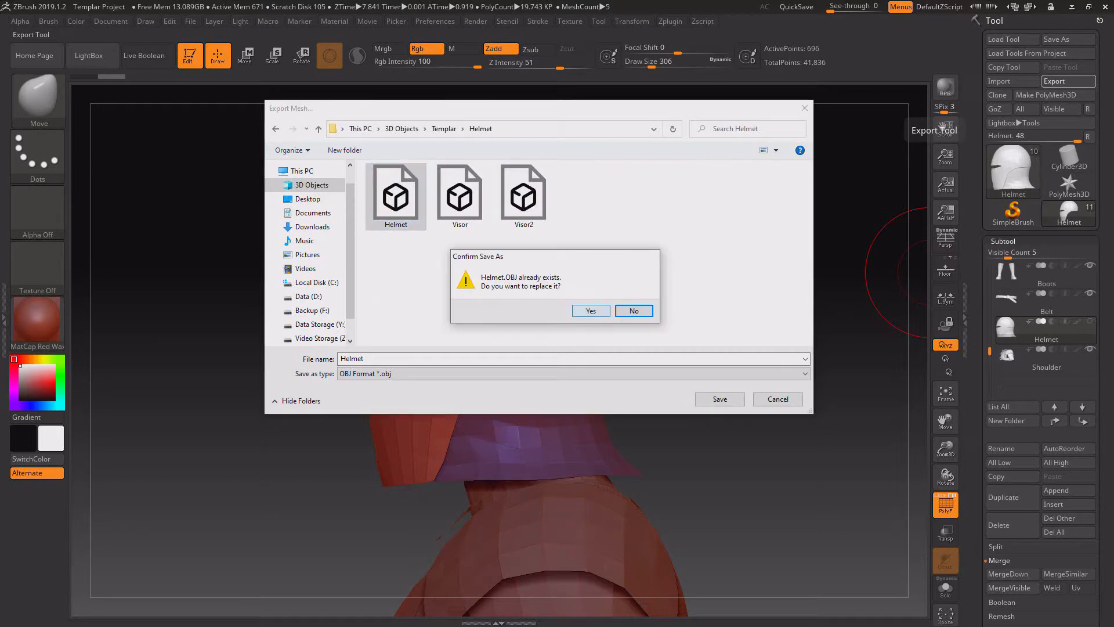
{"action": "left_click", "coordinate": [591, 311]}
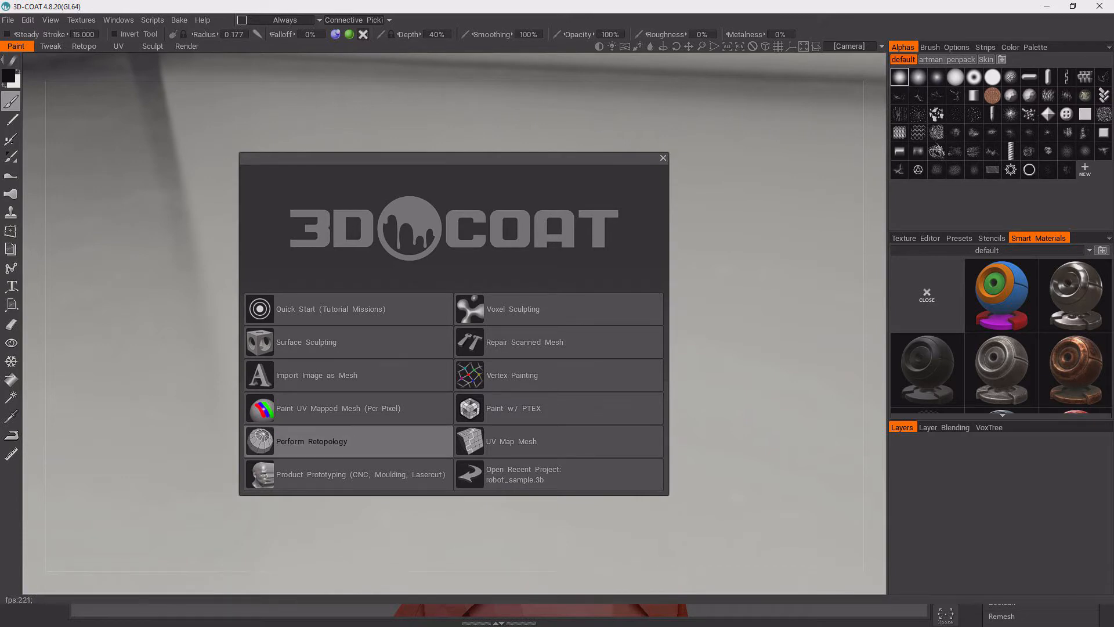
In 3D-Coat, start a Perform Retopology session and load the Helmet OBJ from 3D Objects > Templar > Helmet.
{"action": "left_click", "coordinate": [312, 441]}
{"action": "left_click", "coordinate": [340, 380]}
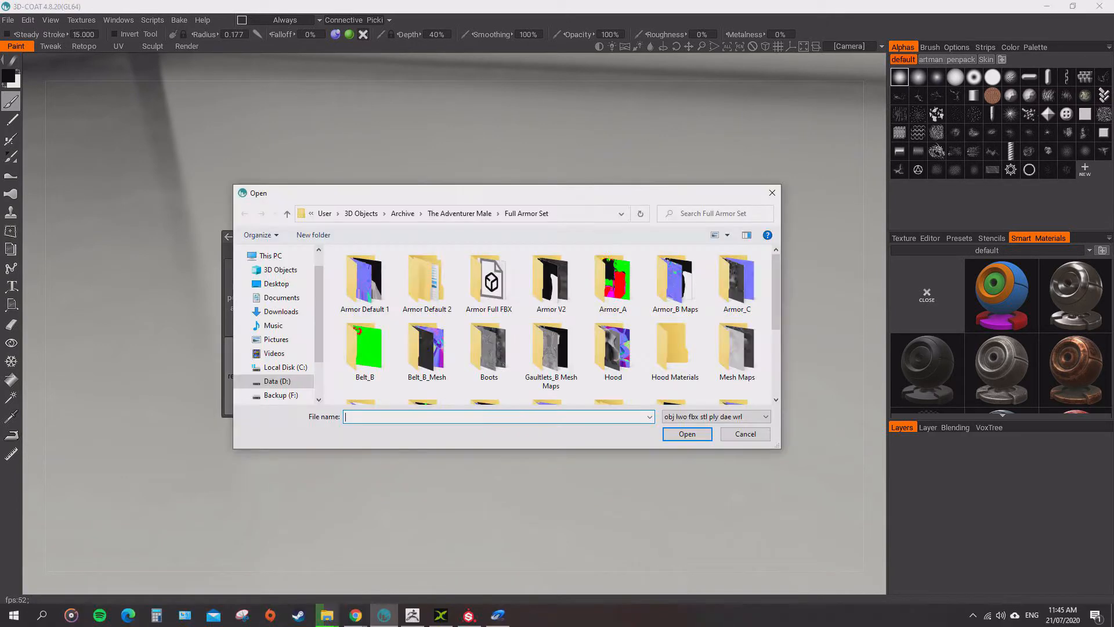
{"action": "left_click", "coordinate": [280, 270]}
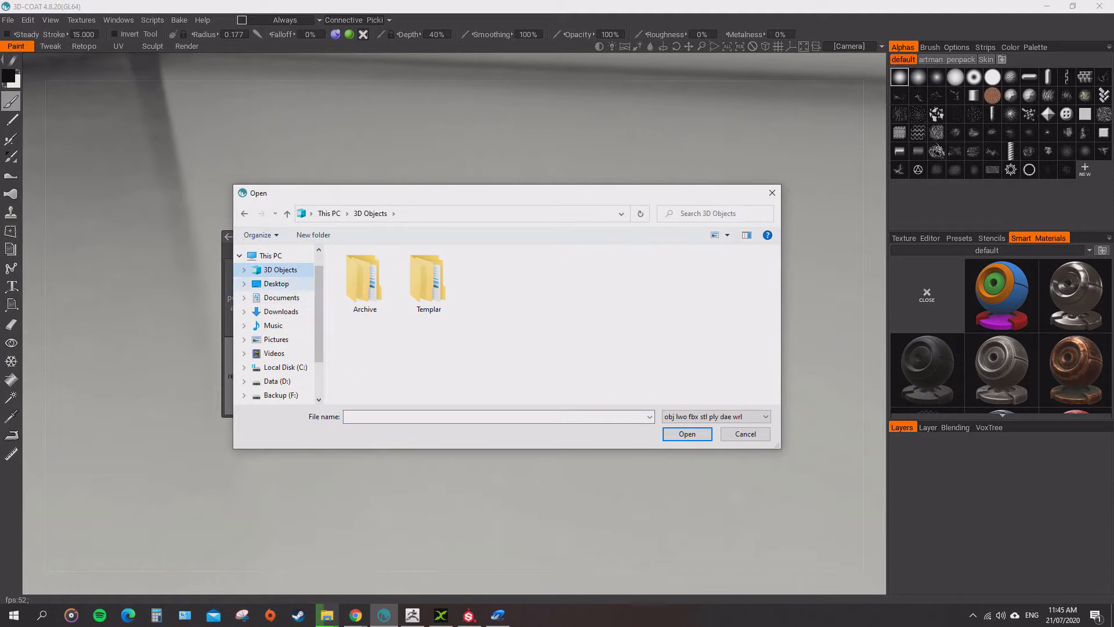
{"action": "double_click", "coordinate": [428, 281]}
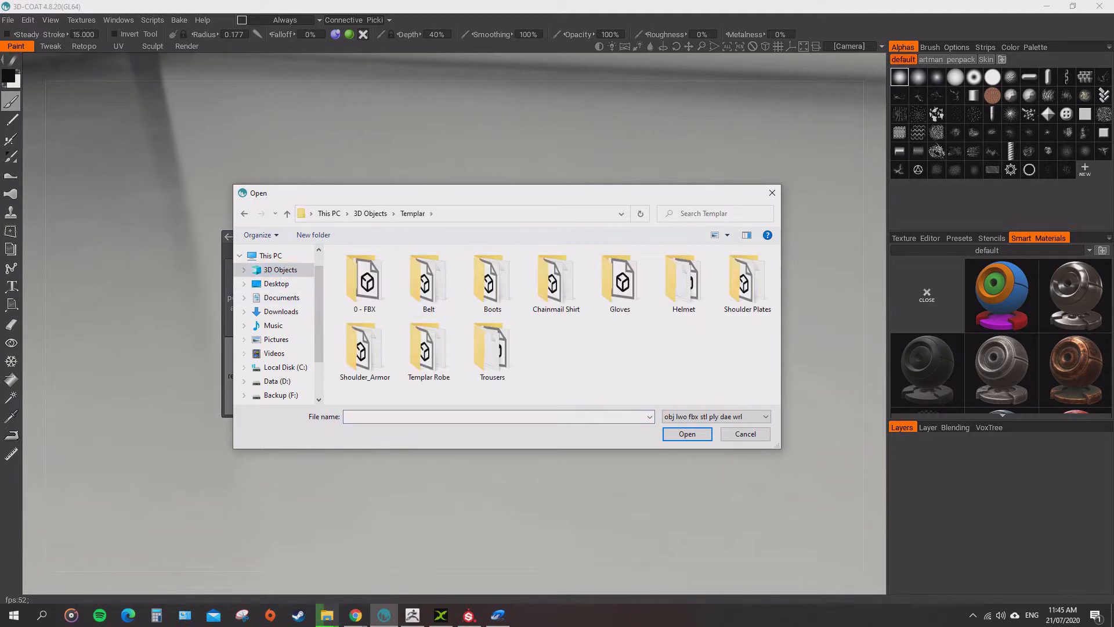
{"action": "double_click", "coordinate": [683, 282]}
{"action": "double_click", "coordinate": [363, 282]}
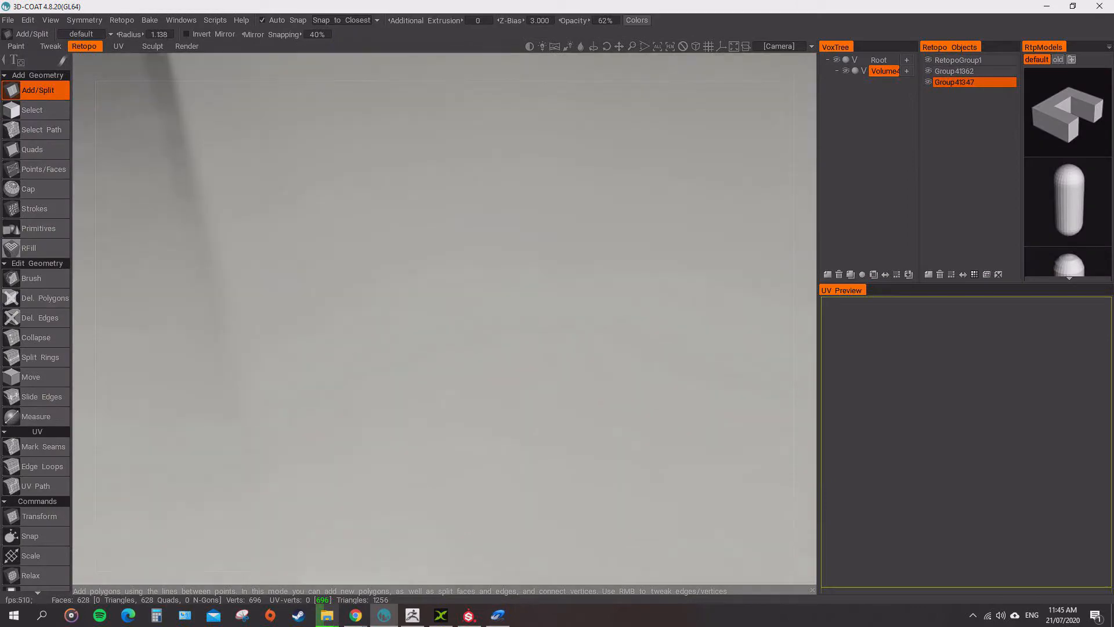
Frame and inspect the imported helmet mesh from the side, making the neck guard's retopo group active.
{"action": "scroll", "coordinate": [444, 349], "scroll_direction": "up", "scroll_amount": 8}
{"action": "left_click_drag", "start_coordinate": [467, 372], "coordinate": [418, 296], "text": "alt"}
{"action": "scroll", "coordinate": [573, 303], "scroll_direction": "up", "scroll_amount": 6}
{"action": "left_click_drag", "start_coordinate": [573, 304], "coordinate": [525, 300], "text": "alt"}
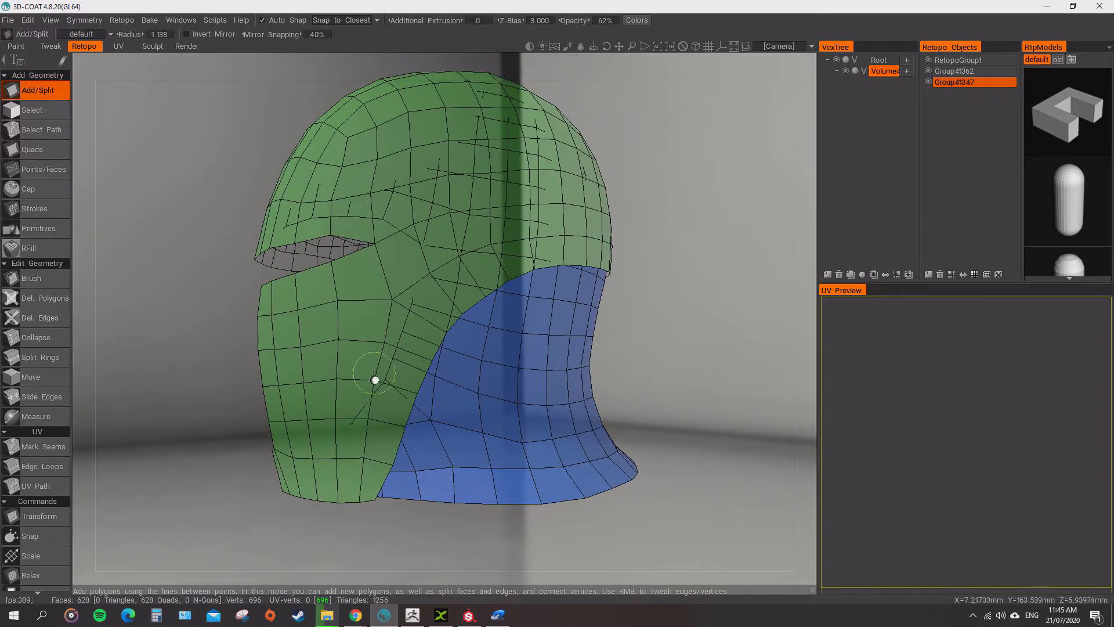
{"action": "left_click_drag", "start_coordinate": [325, 284], "coordinate": [392, 297], "text": "alt"}
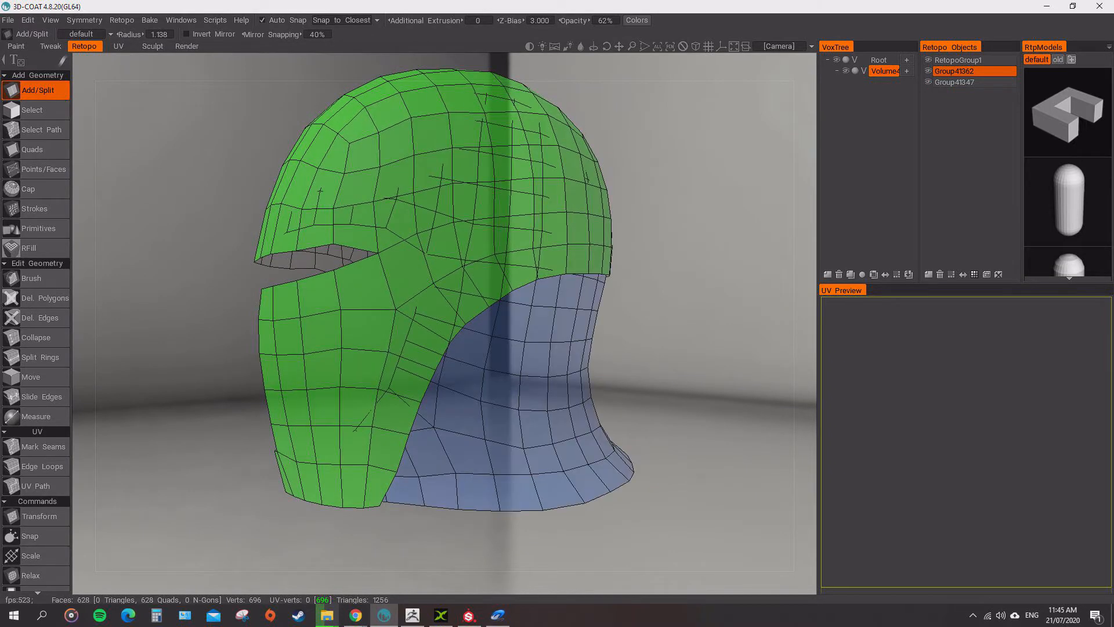
{"action": "left_click", "coordinate": [955, 81]}
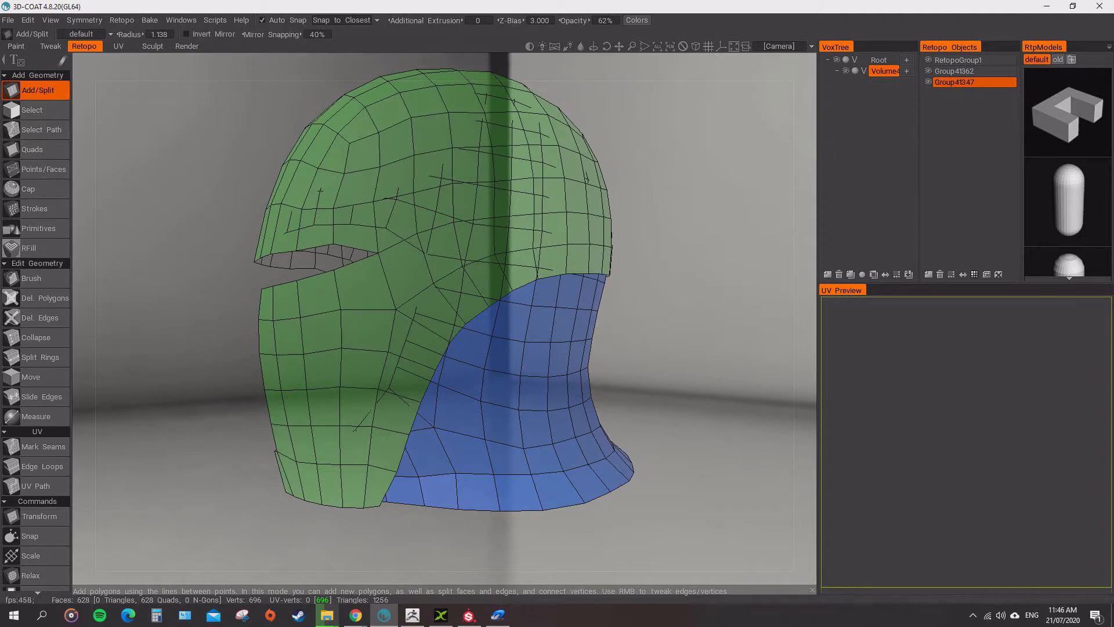
{"action": "left_click_drag", "start_coordinate": [197, 290], "coordinate": [143, 309]}
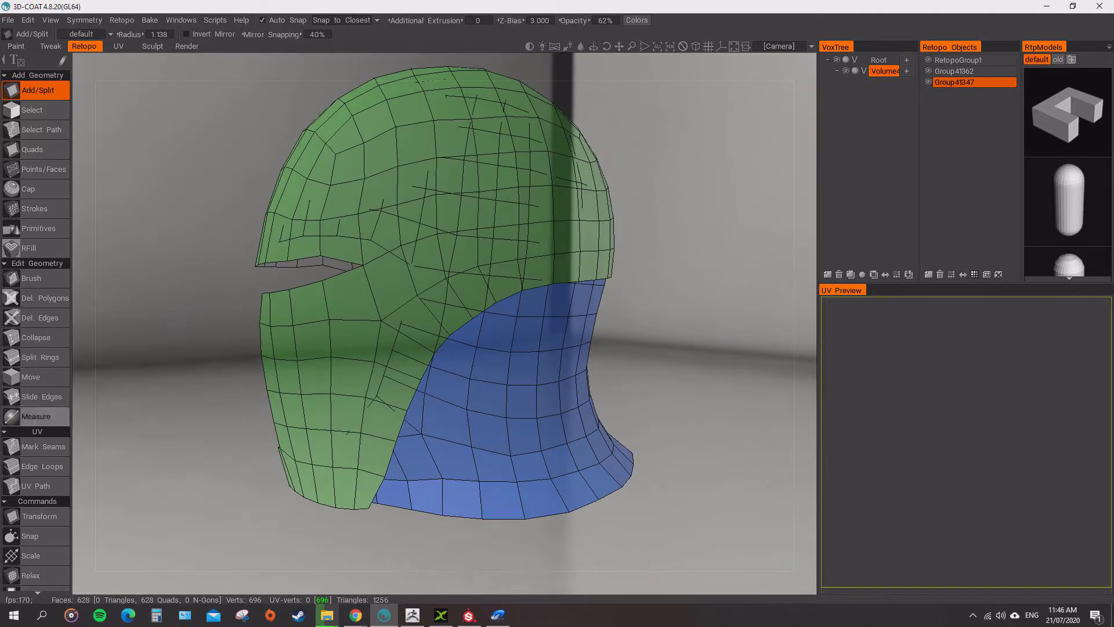
Hide the shell's retopo group and delete a band of polygons around the upper neck guard with Del. Polygons, undoing a stray deletion.
{"action": "left_click", "coordinate": [44, 298]}
{"action": "mouse_move", "coordinate": [425, 265]}
{"action": "left_mouse_down", "text": "alt"}
{"action": "mouse_move", "coordinate": [455, 254]}
{"action": "mouse_move", "coordinate": [419, 255]}
{"action": "mouse_move", "coordinate": [443, 253]}
{"action": "left_mouse_up", "text": "alt"}
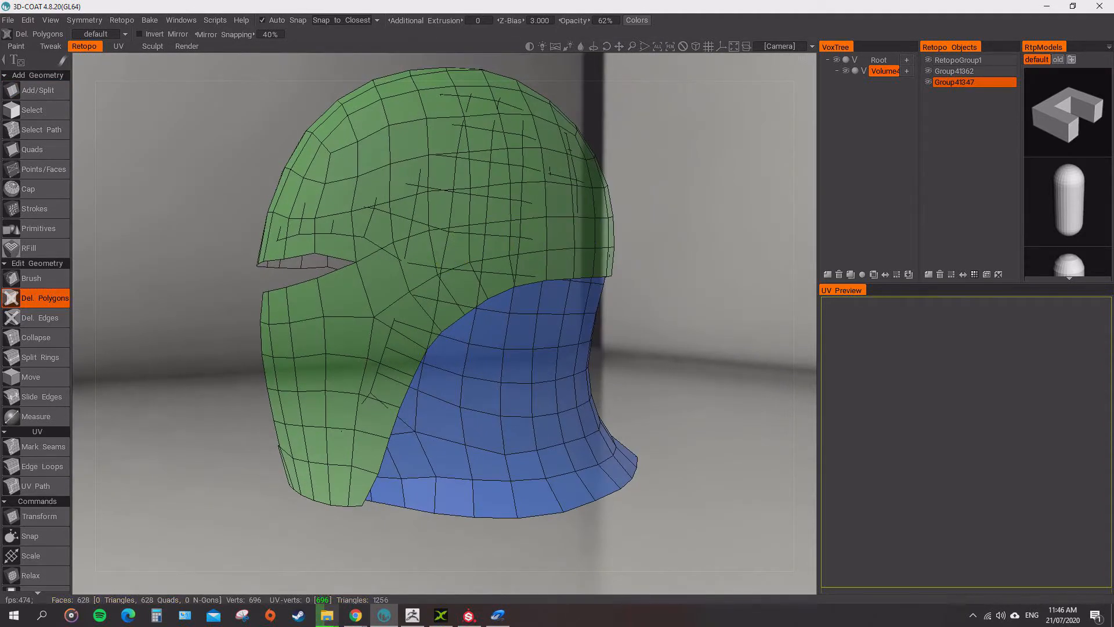
{"action": "left_click", "coordinate": [928, 82]}
{"action": "left_click", "coordinate": [929, 82]}
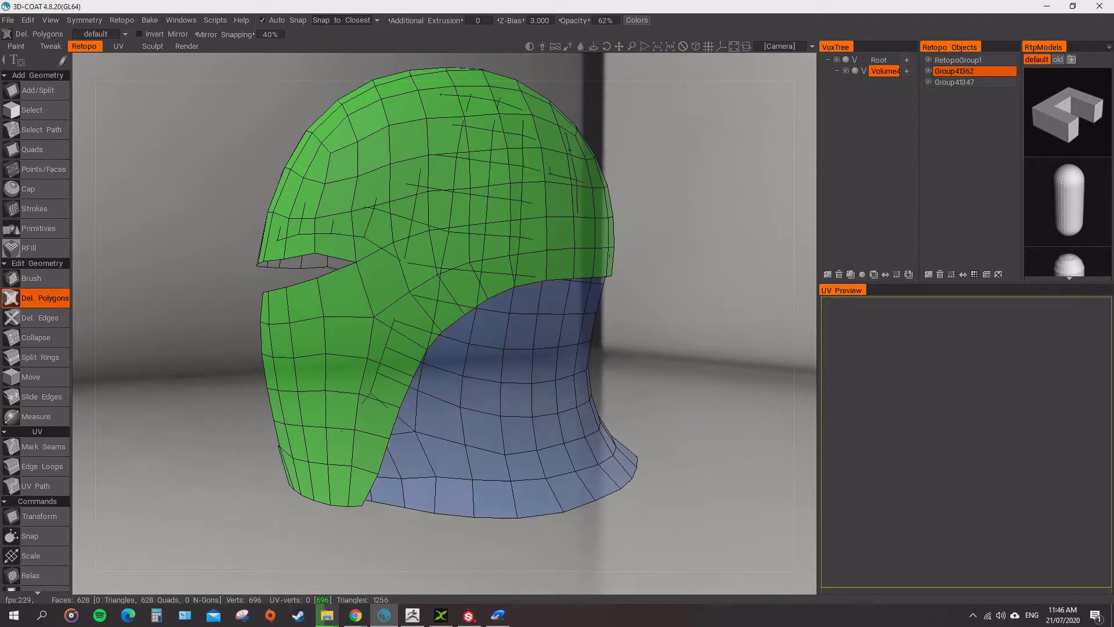
{"action": "left_click", "coordinate": [928, 71]}
{"action": "mouse_move", "coordinate": [581, 227]}
{"action": "left_mouse_down"}
{"action": "mouse_move", "coordinate": [463, 210]}
{"action": "mouse_move", "coordinate": [497, 222]}
{"action": "left_mouse_up"}
{"action": "left_click_drag", "start_coordinate": [419, 241], "coordinate": [399, 223]}
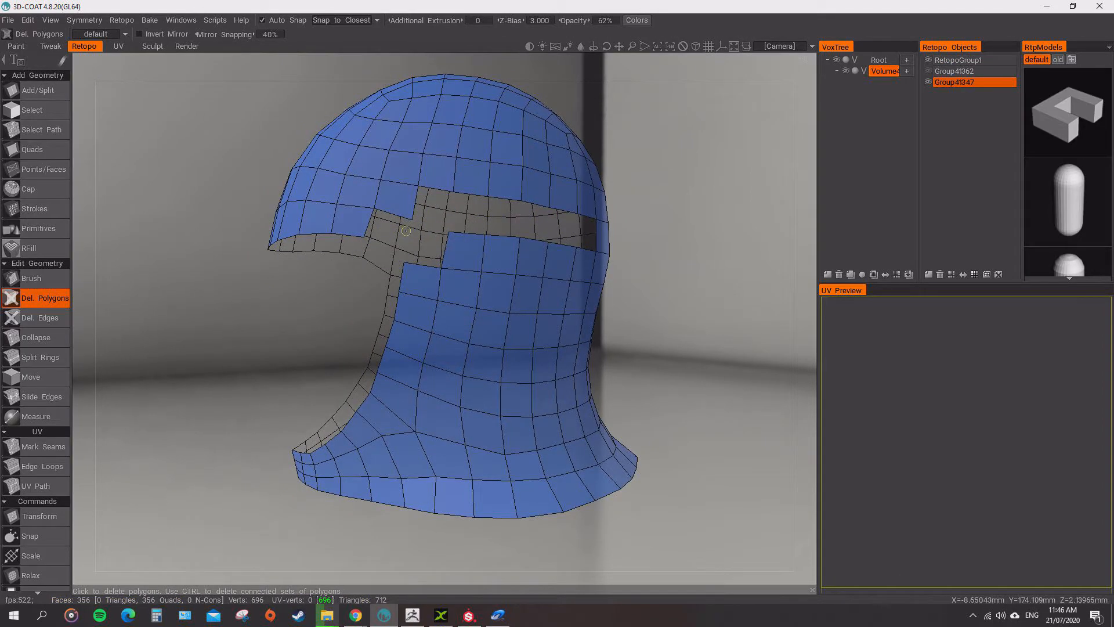
{"action": "key", "text": "ctrl+z"}
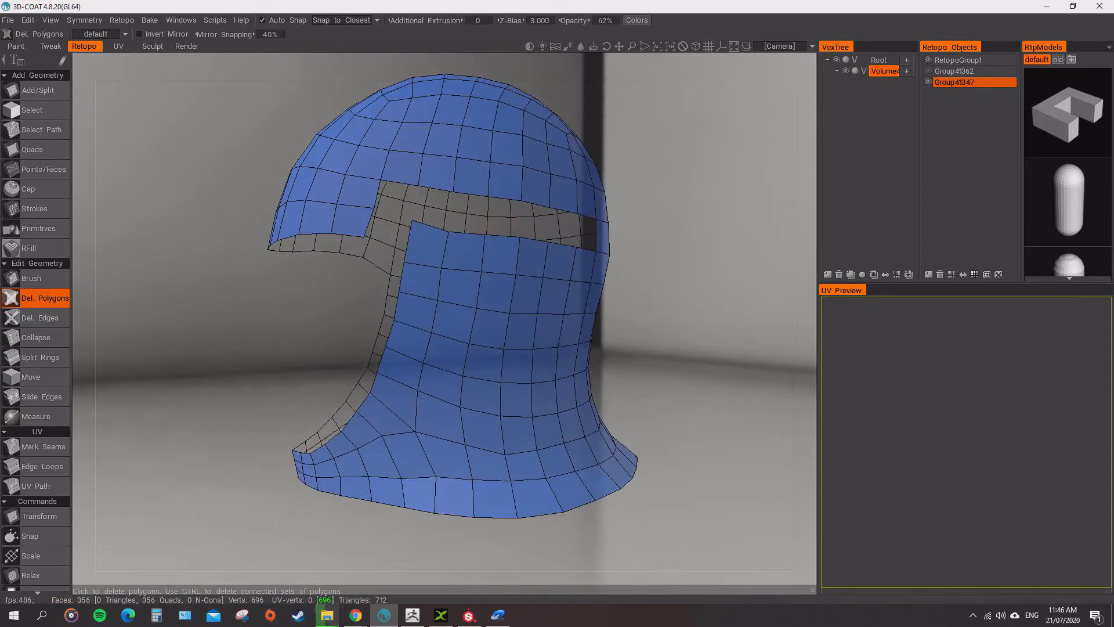
Delete the remaining connected cap of polygons above the neck guard and restore the helmet shell's visibility.
{"action": "mouse_move", "coordinate": [650, 264]}
{"action": "left_mouse_down", "text": "alt"}
{"action": "mouse_move", "coordinate": [506, 264]}
{"action": "mouse_move", "coordinate": [532, 237]}
{"action": "mouse_move", "coordinate": [500, 268]}
{"action": "mouse_move", "coordinate": [442, 262]}
{"action": "mouse_move", "coordinate": [469, 267]}
{"action": "mouse_move", "coordinate": [429, 285]}
{"action": "mouse_move", "coordinate": [407, 227]}
{"action": "mouse_move", "coordinate": [406, 291]}
{"action": "mouse_move", "coordinate": [500, 288]}
{"action": "mouse_move", "coordinate": [400, 276]}
{"action": "mouse_move", "coordinate": [410, 278]}
{"action": "left_mouse_up", "text": "alt"}
{"action": "left_click", "coordinate": [482, 253], "text": "ctrl"}
{"action": "key", "text": "ctrl+z"}
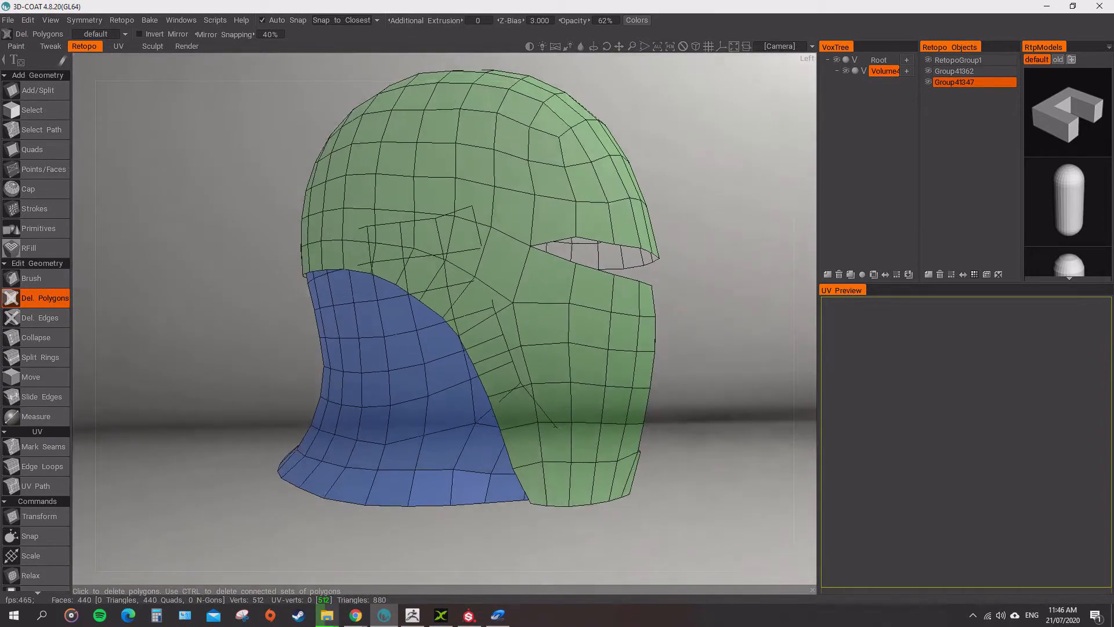
Inspect the trimmed neck guard's overlap with the helmet shell from the opposite side.
{"action": "left_click_drag", "start_coordinate": [667, 349], "coordinate": [586, 401], "text": "alt"}
{"action": "scroll", "coordinate": [615, 357], "scroll_direction": "down", "scroll_amount": 5}
{"action": "scroll", "coordinate": [586, 458], "scroll_direction": "up", "scroll_amount": 6}
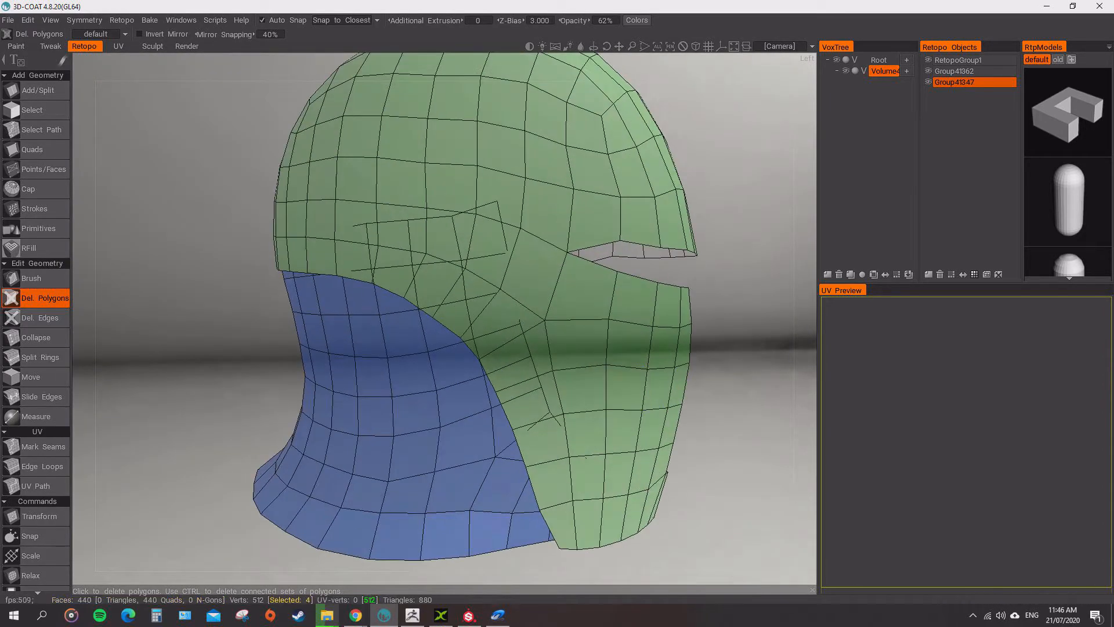
{"action": "left_click_drag", "start_coordinate": [586, 458], "coordinate": [569, 412], "text": "alt"}
{"action": "scroll", "coordinate": [609, 447], "scroll_direction": "down", "scroll_amount": 3}
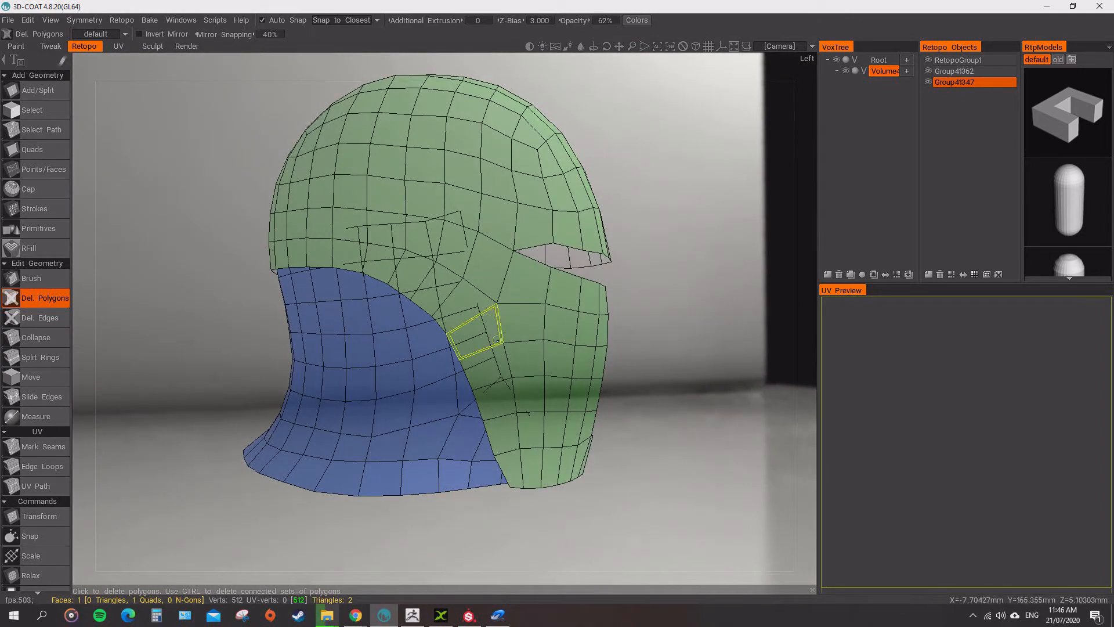
Hide the helmet shell's retopo group and enable X-axis mirror symmetry for editing the neck guard.
{"action": "left_click", "coordinate": [928, 70]}
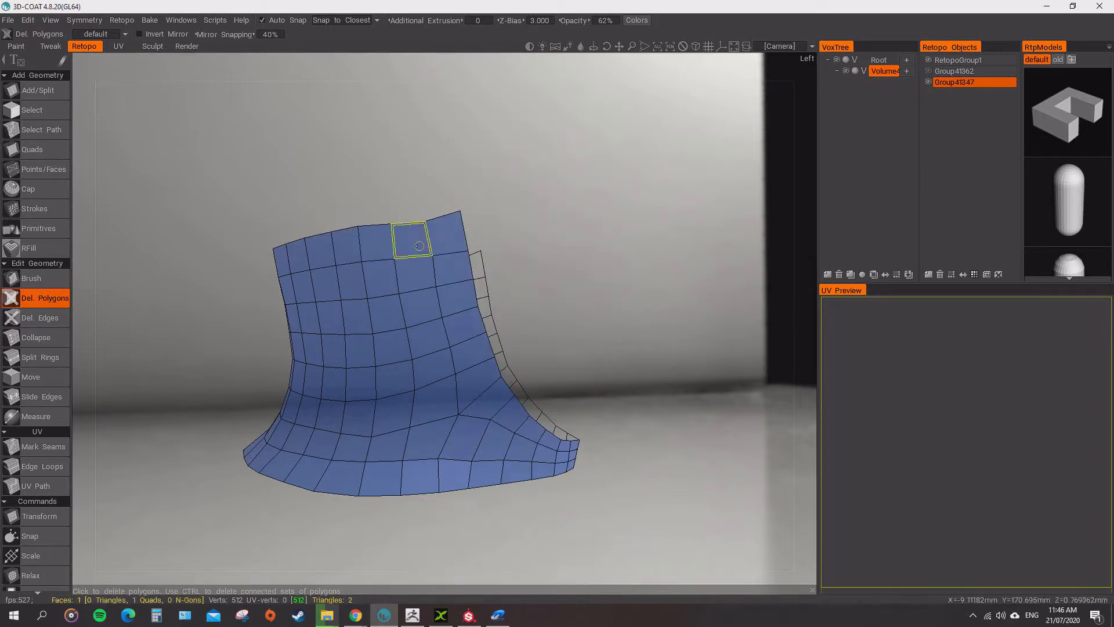
{"action": "left_click", "coordinate": [38, 91]}
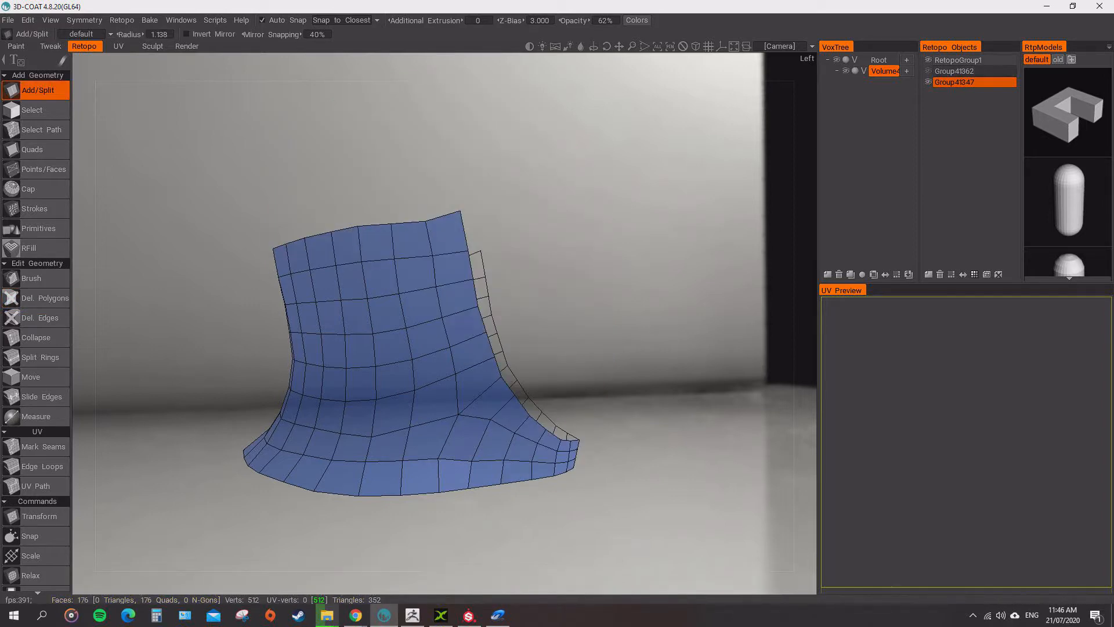
{"action": "left_click", "coordinate": [332, 231]}
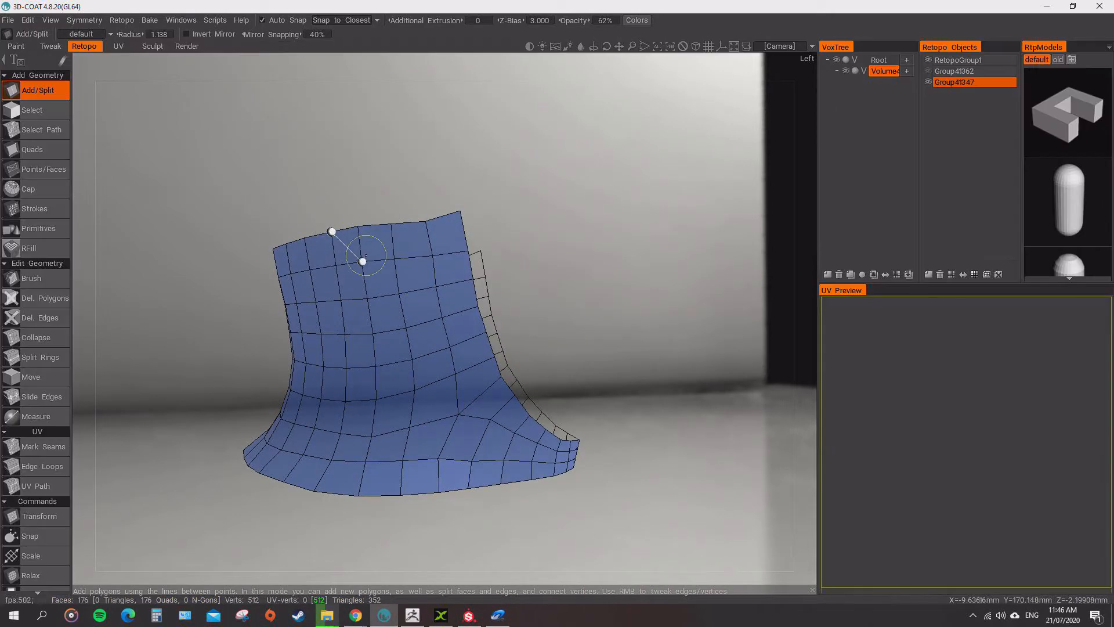
{"action": "scroll", "coordinate": [363, 261], "scroll_direction": "up", "scroll_amount": 4}
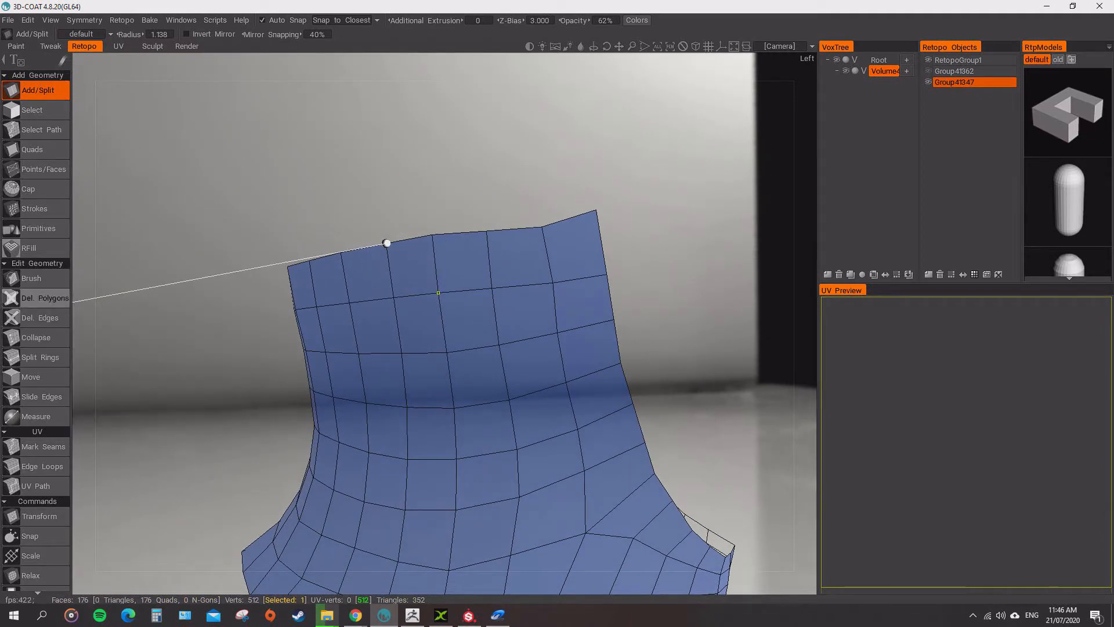
{"action": "left_click", "coordinate": [84, 20]}
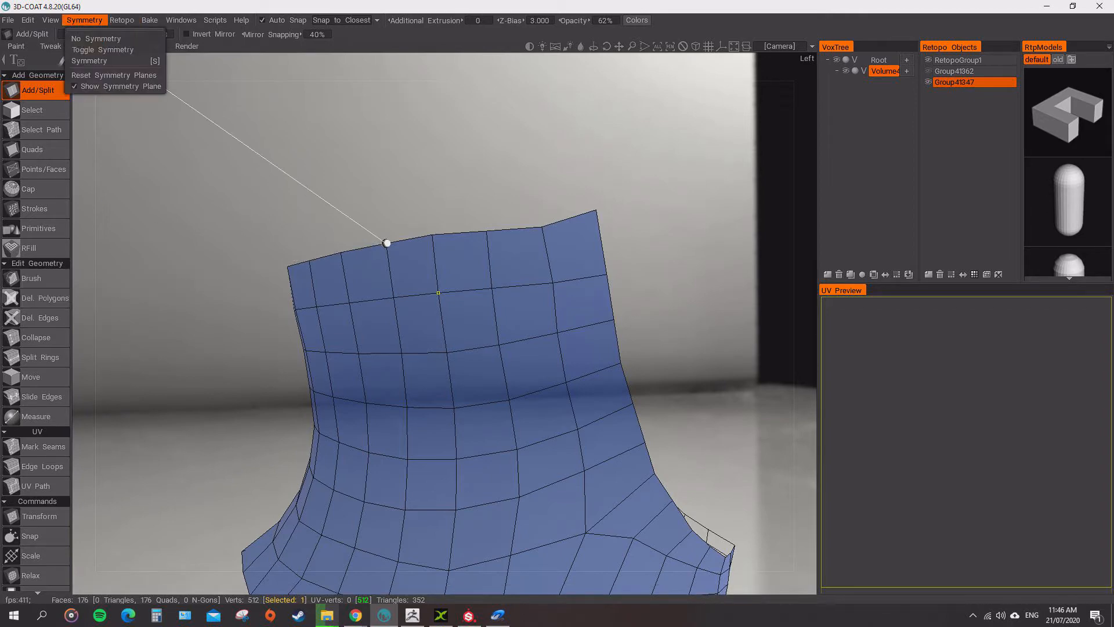
{"action": "left_click", "coordinate": [93, 37]}
{"action": "left_click", "coordinate": [92, 117]}
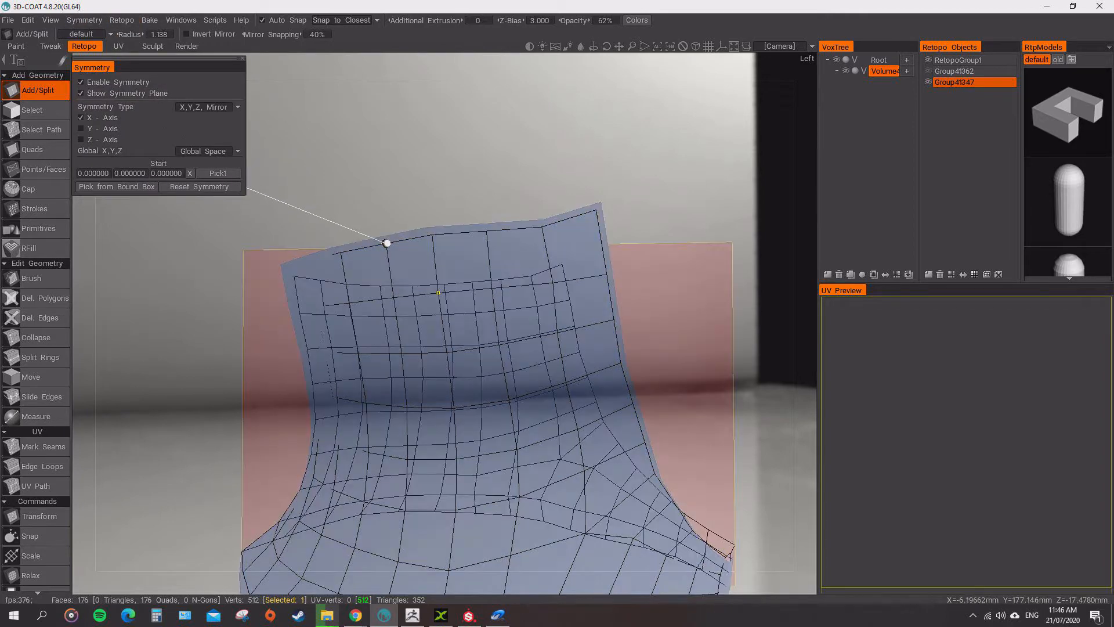
Cut an edge line across the neck guard with Add/Split, running from the upper rear rim down to the front edge.
{"action": "left_click_drag", "start_coordinate": [556, 329], "coordinate": [187, 329], "text": "alt"}
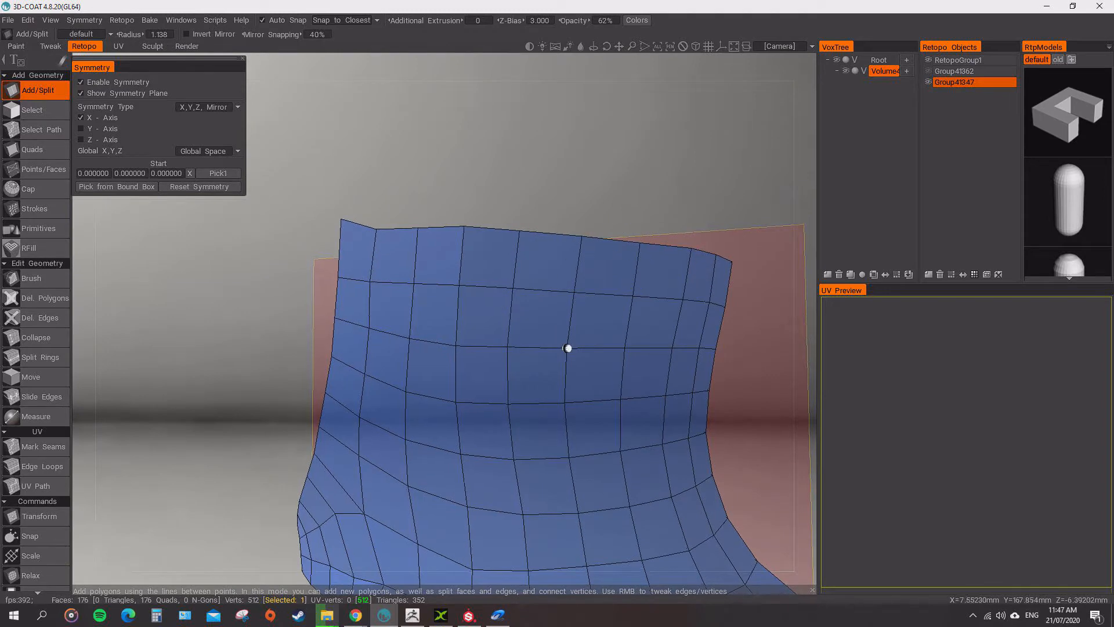
{"action": "left_click_drag", "start_coordinate": [568, 348], "coordinate": [623, 343], "text": "alt"}
{"action": "scroll", "coordinate": [623, 343], "scroll_direction": "down", "scroll_amount": 1}
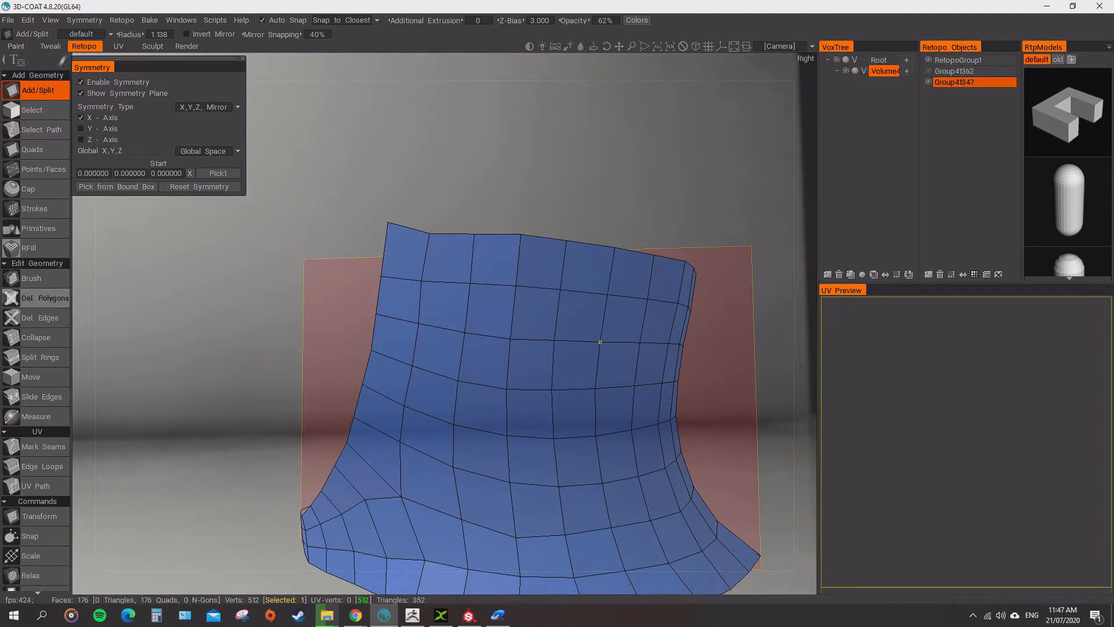
{"action": "left_click", "coordinate": [32, 278]}
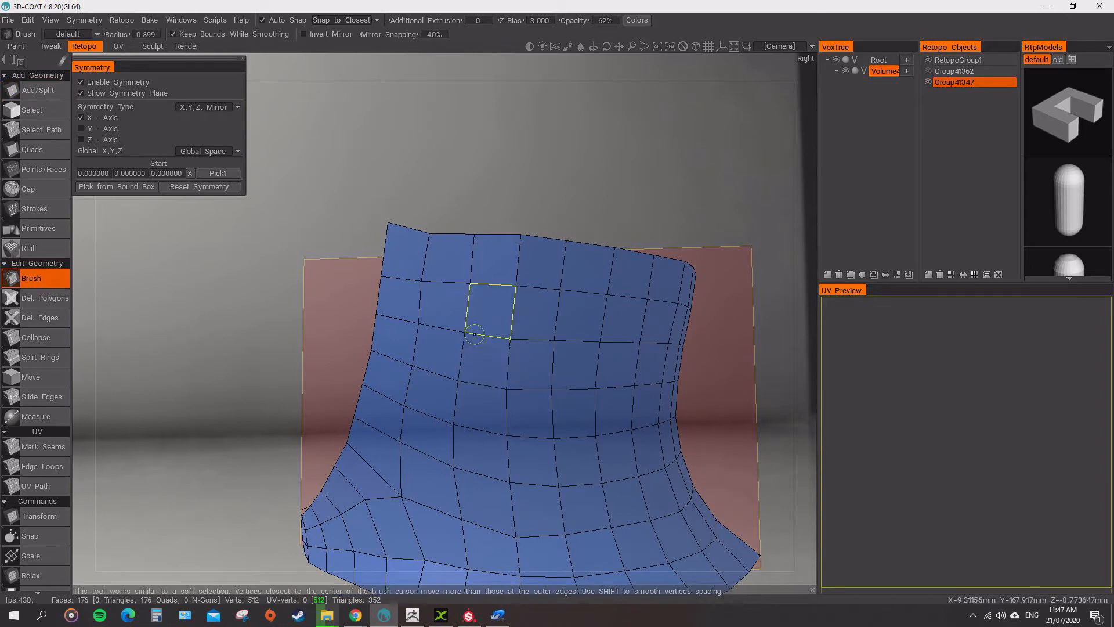
{"action": "left_click", "coordinate": [32, 90]}
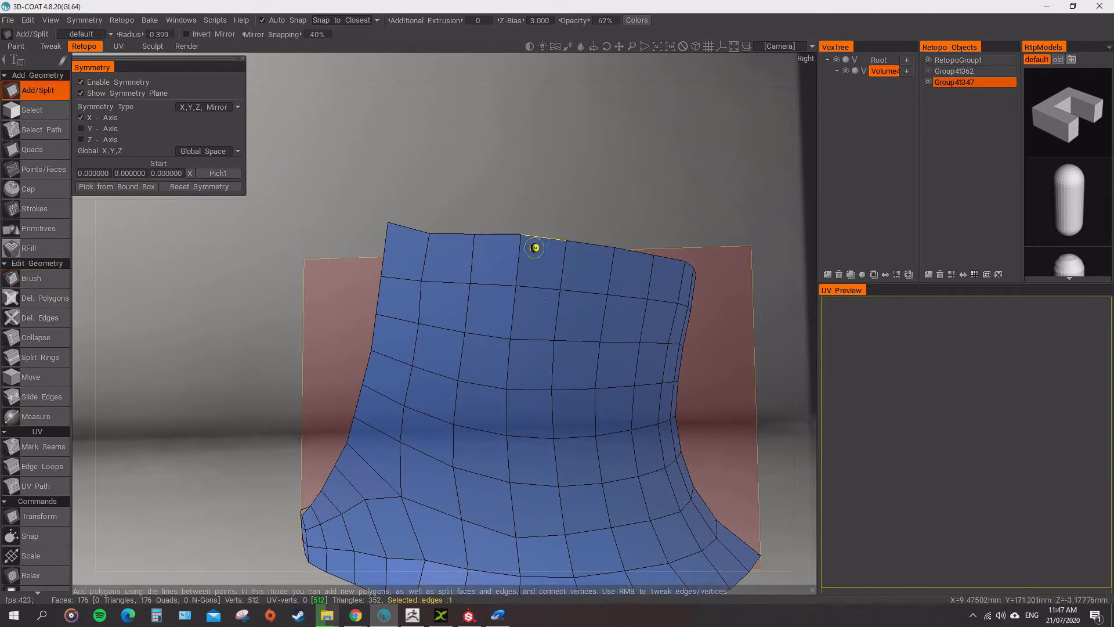
{"action": "left_click", "coordinate": [616, 248]}
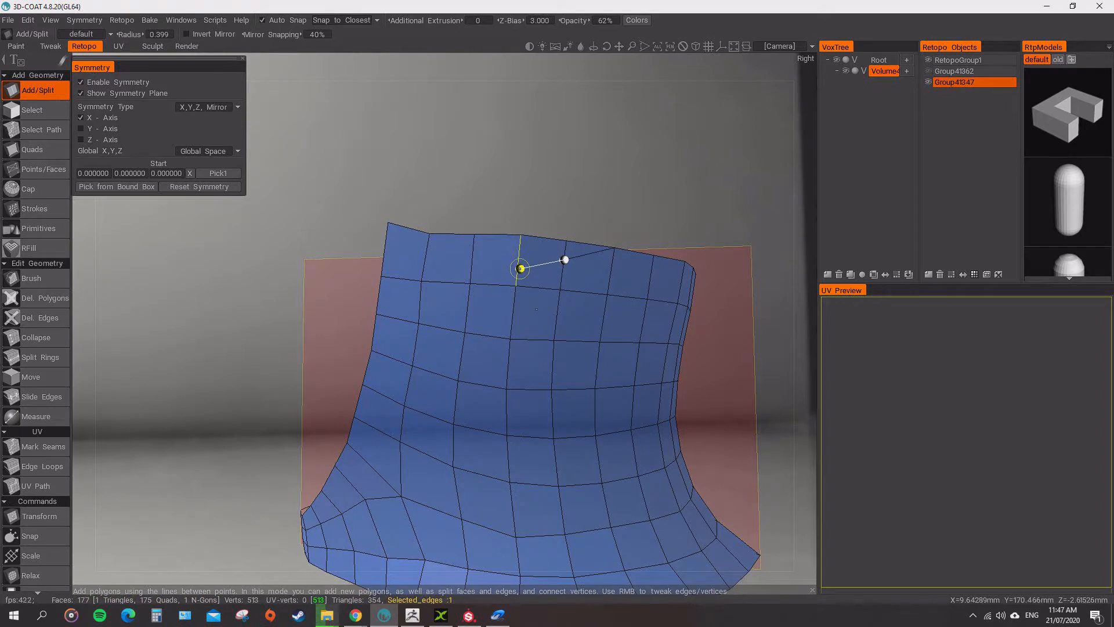
{"action": "left_click", "coordinate": [519, 268]}
{"action": "left_click", "coordinate": [465, 284]}
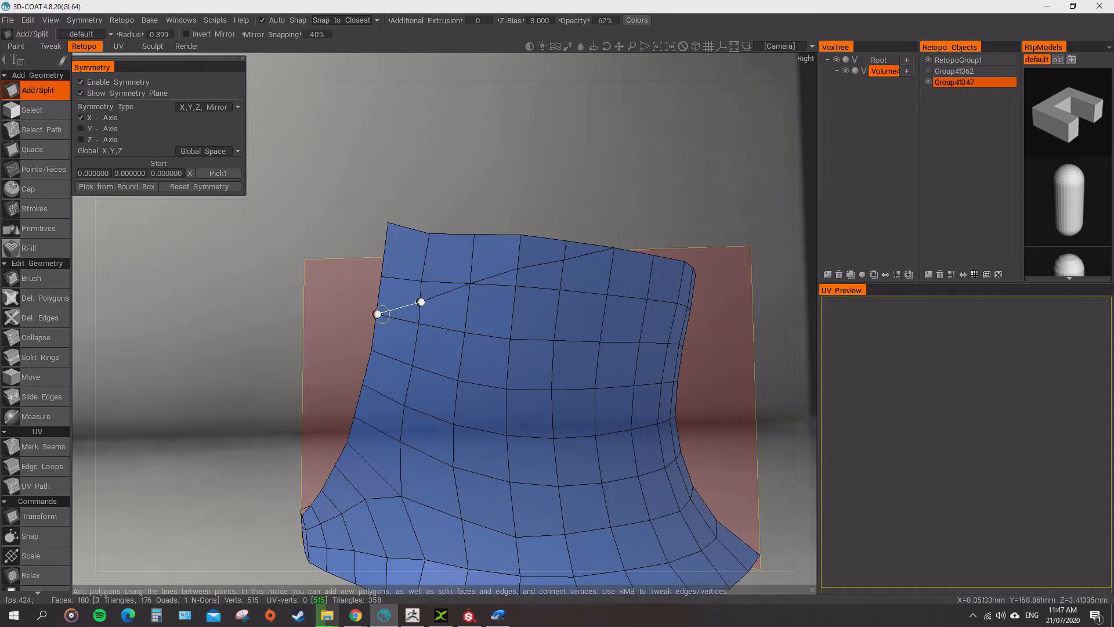
{"action": "left_click_drag", "start_coordinate": [422, 346], "coordinate": [453, 353], "text": "alt"}
{"action": "key", "text": "ctrl+z"}
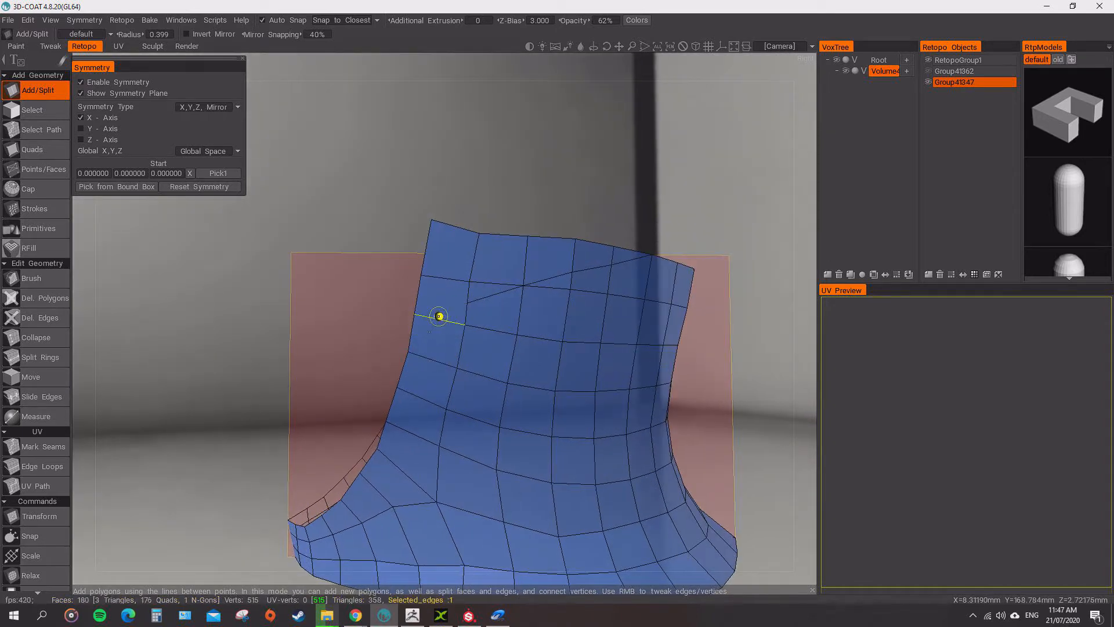
{"action": "left_click", "coordinate": [405, 348]}
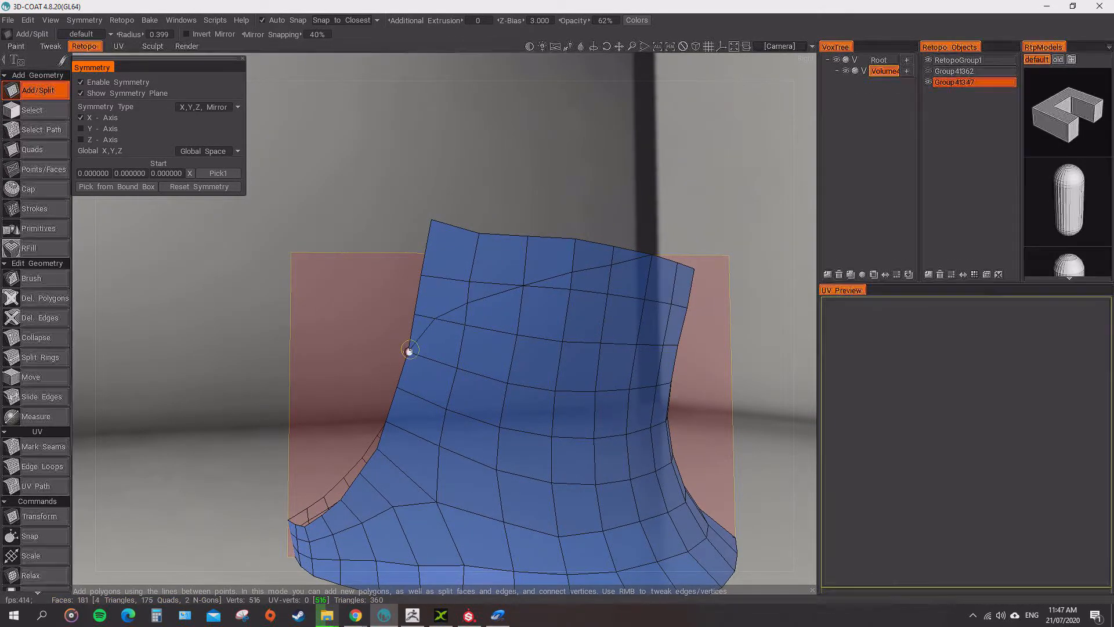
Check the cut against the helmet shell, hide the shell again, and delete the neck guard polygons above the cut.
{"action": "left_click", "coordinate": [929, 71]}
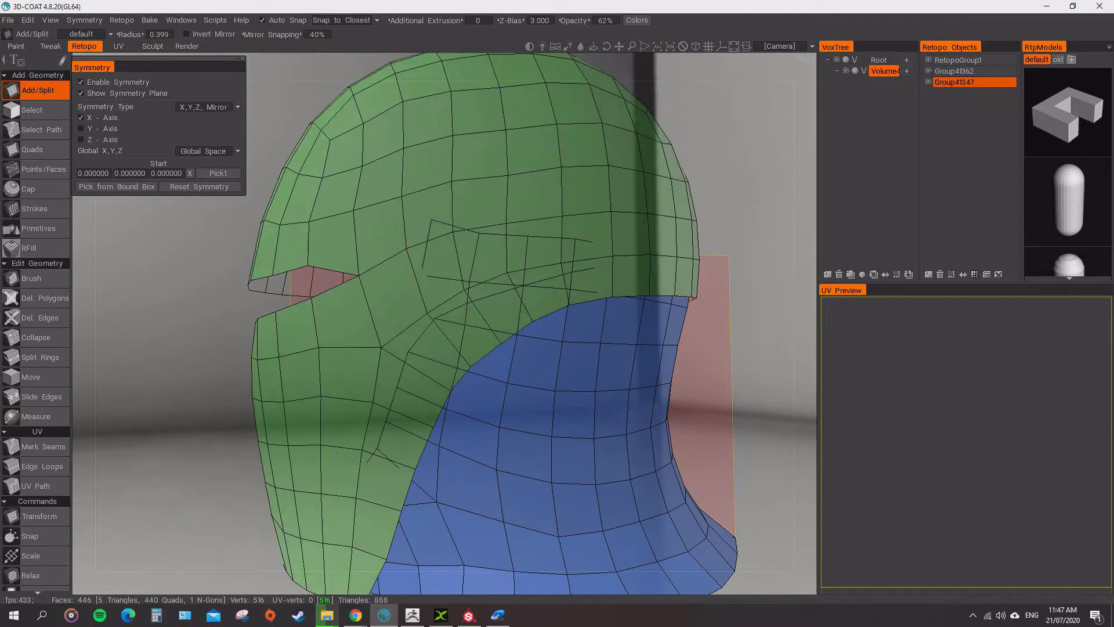
{"action": "left_click", "coordinate": [928, 70]}
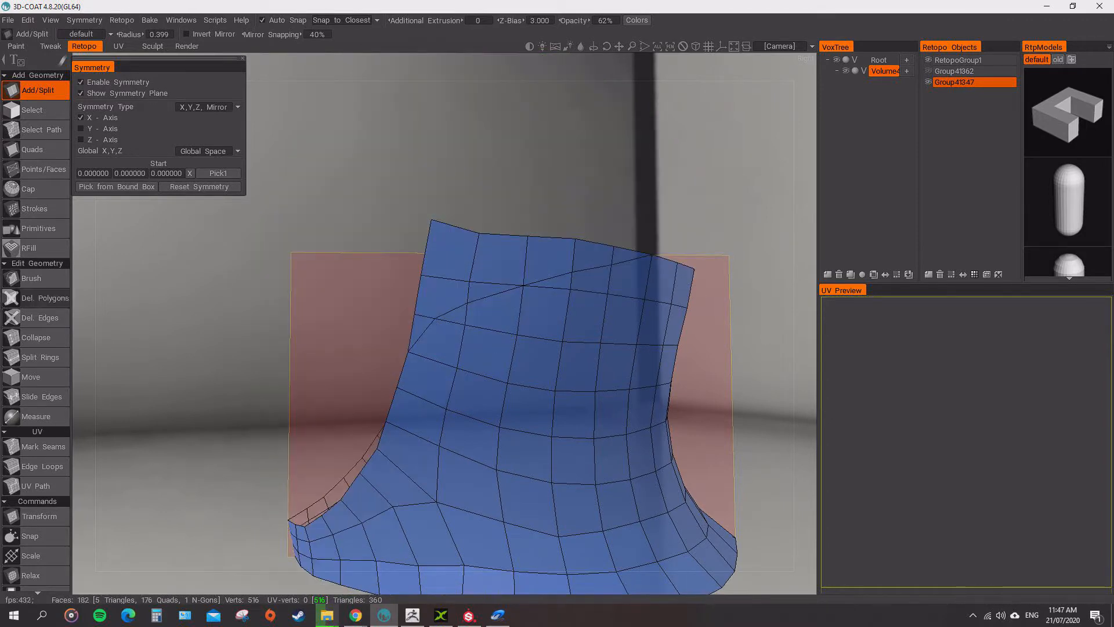
{"action": "left_click", "coordinate": [44, 298]}
{"action": "left_click", "coordinate": [424, 328]}
{"action": "left_click", "coordinate": [442, 301]}
{"action": "left_click", "coordinate": [489, 290]}
{"action": "left_click", "coordinate": [502, 262]}
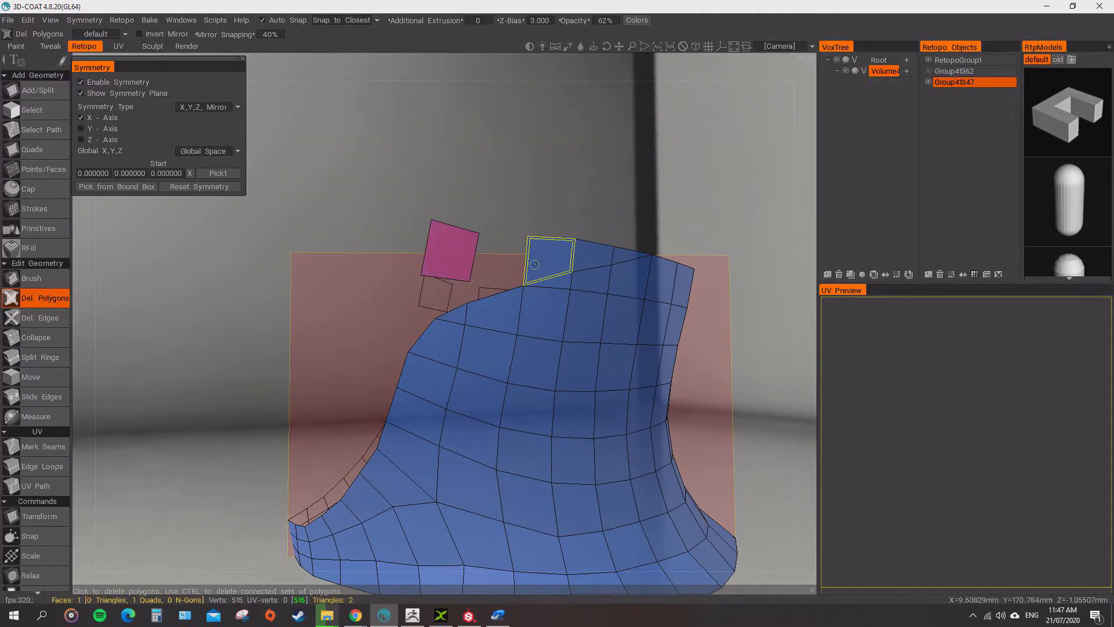
{"action": "left_click", "coordinate": [548, 257]}
{"action": "left_click", "coordinate": [450, 251]}
{"action": "left_click", "coordinate": [593, 256]}
{"action": "left_click", "coordinate": [631, 256]}
Split the polygons at the neck guard's raised rear peak with an Add/Split line that levels the upper rim.
{"action": "scroll", "coordinate": [697, 371], "scroll_direction": "down", "scroll_amount": 2}
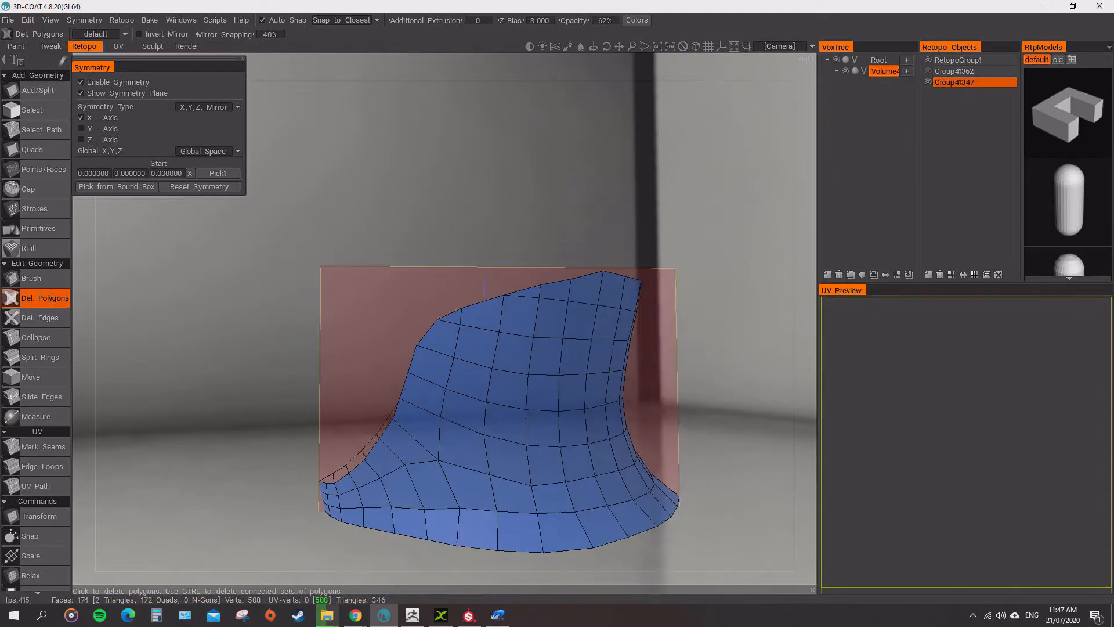
{"action": "mouse_move", "coordinate": [737, 377]}
{"action": "left_mouse_down"}
{"action": "mouse_move", "coordinate": [644, 374]}
{"action": "mouse_move", "coordinate": [711, 415]}
{"action": "left_mouse_up"}
{"action": "scroll", "coordinate": [681, 423], "scroll_direction": "up", "scroll_amount": 3}
{"action": "left_click_drag", "start_coordinate": [769, 386], "coordinate": [712, 376]}
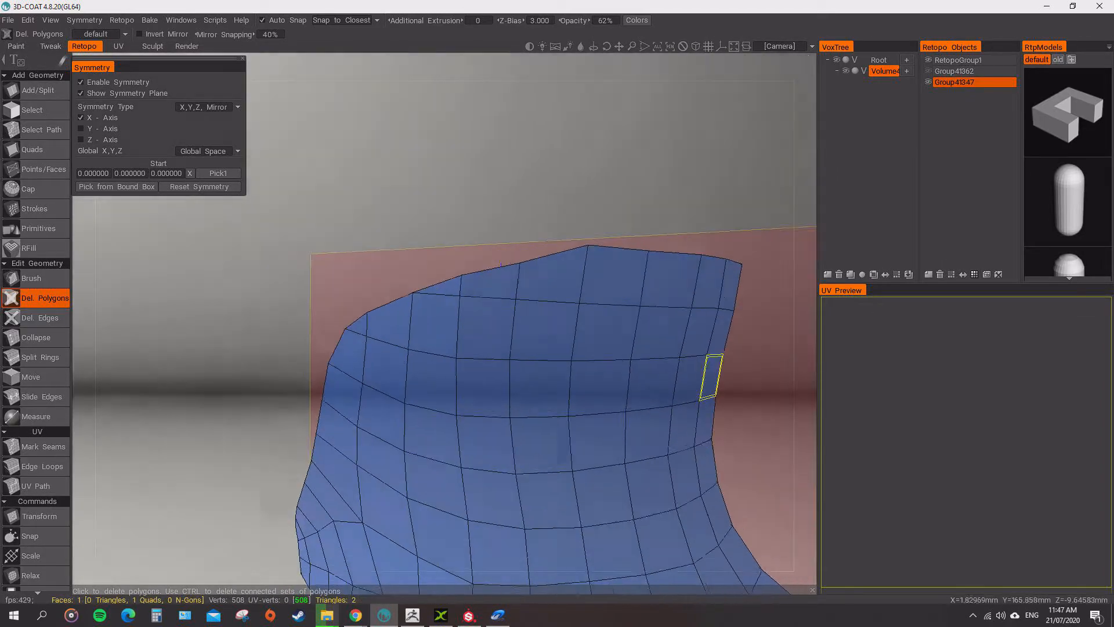
{"action": "left_click", "coordinate": [37, 91]}
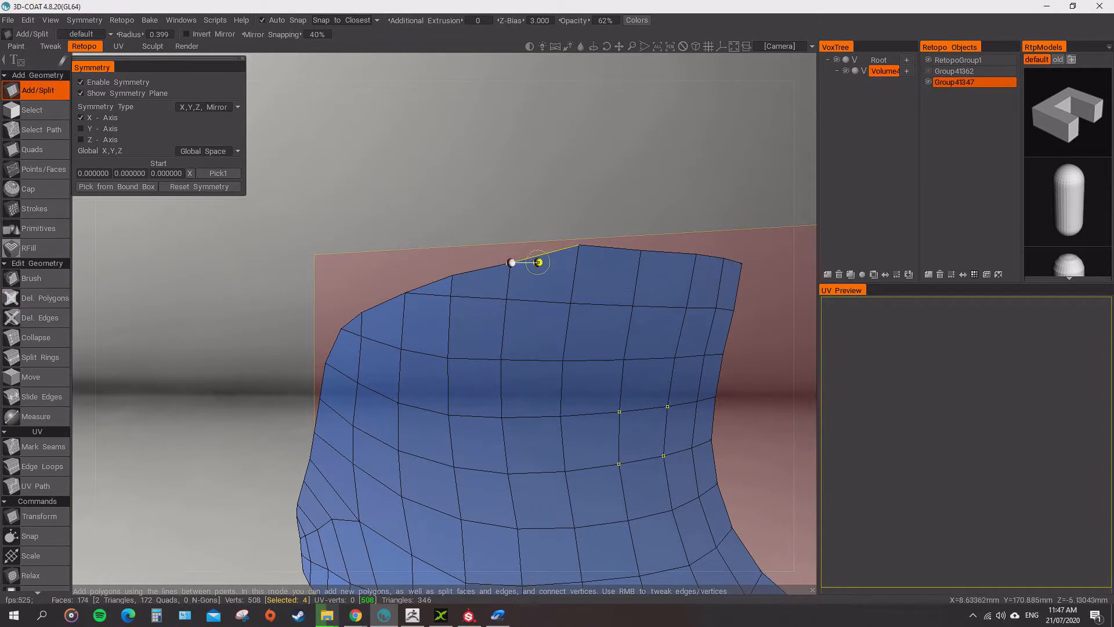
{"action": "left_click", "coordinate": [579, 246]}
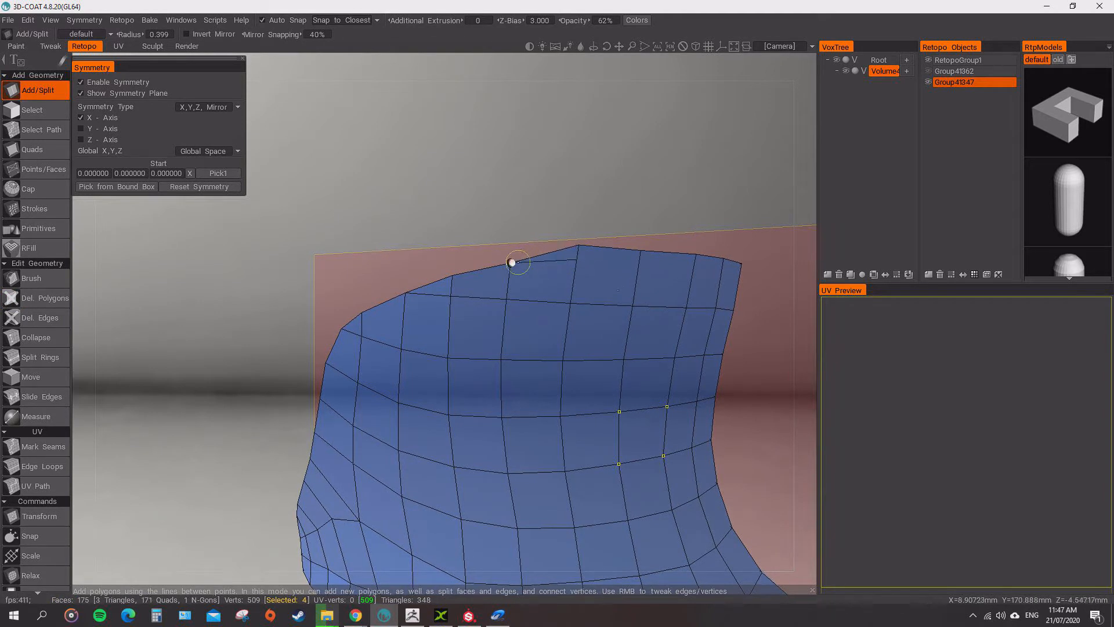
{"action": "left_click", "coordinate": [512, 262]}
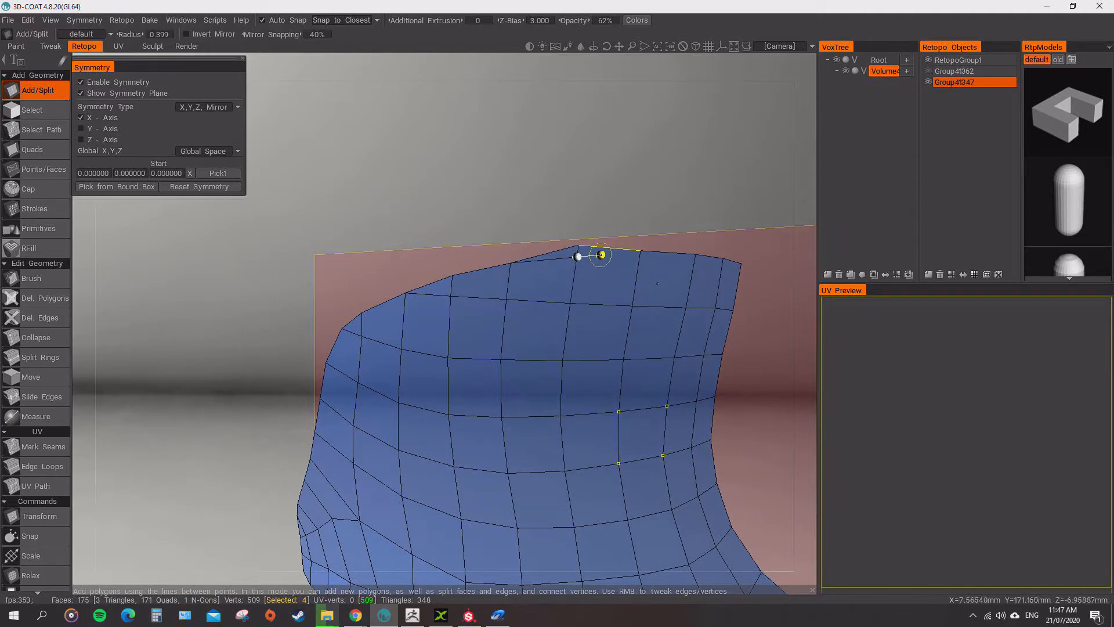
{"action": "left_click_drag", "start_coordinate": [591, 304], "coordinate": [641, 303], "text": "alt"}
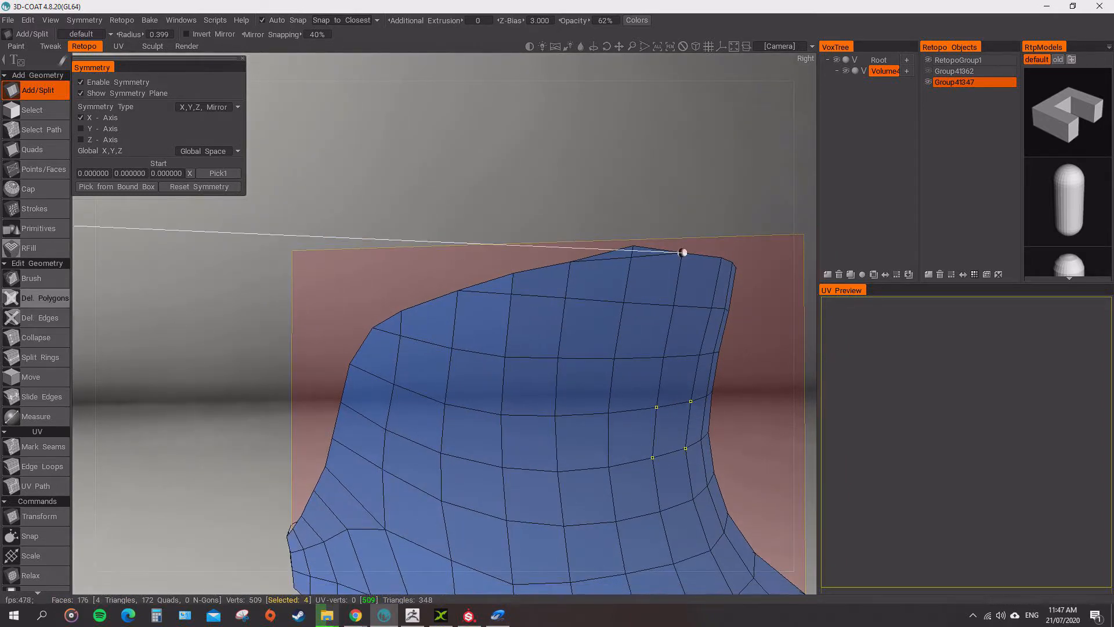
Delete the leftover sliver polygons above the new cut at the rear peak, undoing a misplaced deletion.
{"action": "left_click", "coordinate": [38, 298]}
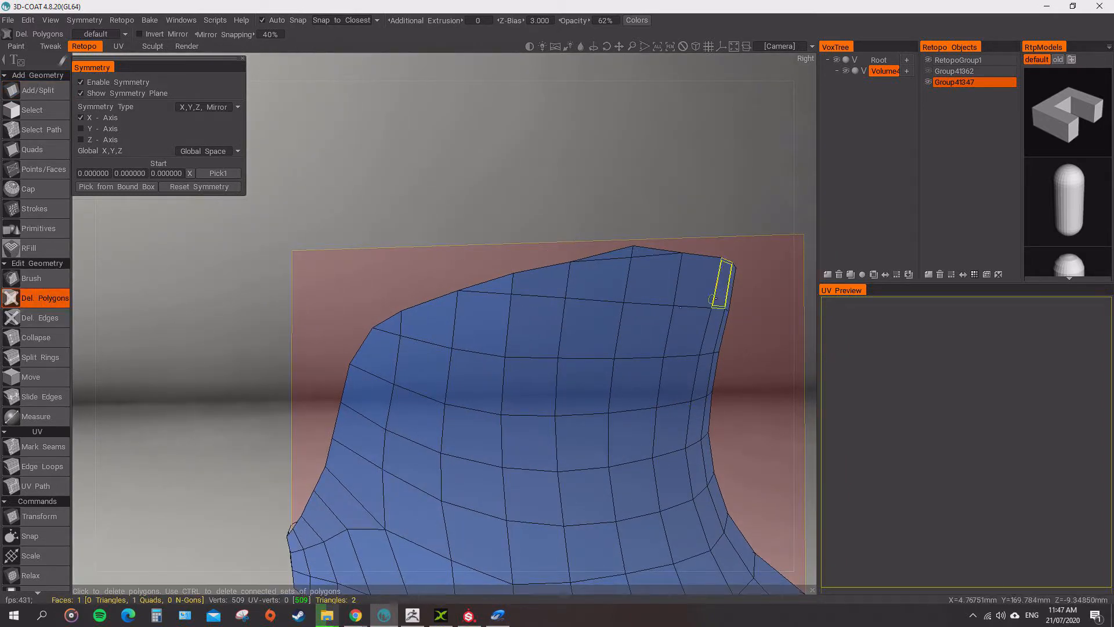
{"action": "left_click", "coordinate": [642, 256]}
{"action": "key", "text": "ctrl+z"}
{"action": "left_click", "coordinate": [649, 252]}
Cut a line with Add/Split down the neck guard's flared front, from the side edge to the bottom rim.
{"action": "scroll", "coordinate": [649, 251], "scroll_direction": "down", "scroll_amount": 6}
{"action": "left_click_drag", "start_coordinate": [648, 251], "coordinate": [624, 260], "text": "alt"}
{"action": "scroll", "coordinate": [632, 260], "scroll_direction": "up", "scroll_amount": 5}
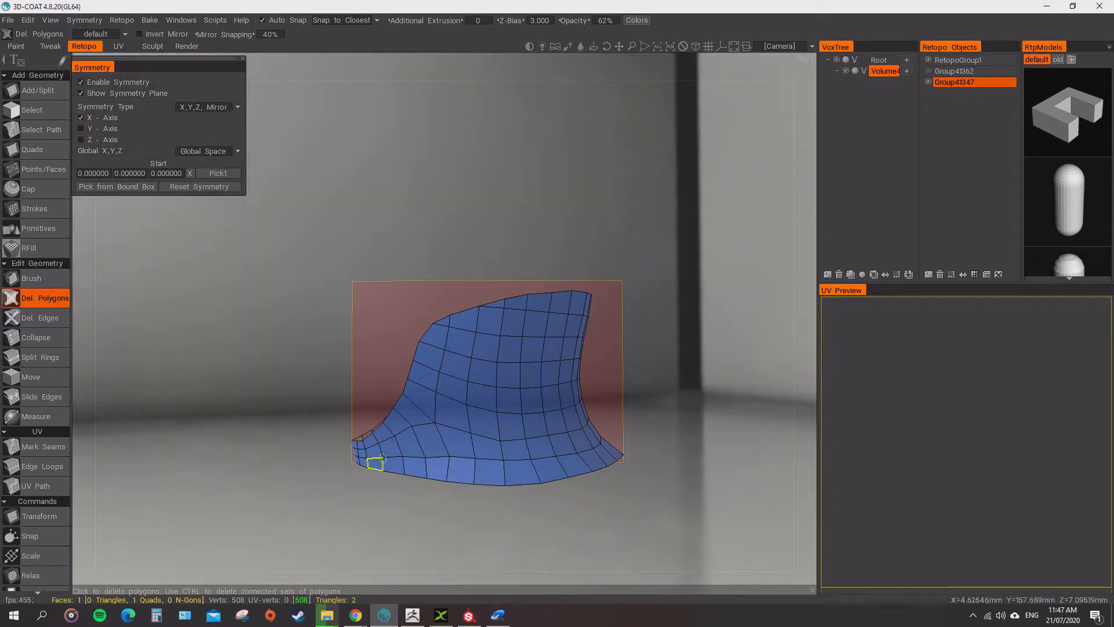
{"action": "right_click_drag", "start_coordinate": [383, 459], "coordinate": [418, 441], "text": "alt"}
{"action": "middle_click_drag", "start_coordinate": [418, 441], "coordinate": [415, 354], "text": "alt"}
{"action": "mouse_move", "coordinate": [415, 354]}
{"action": "left_mouse_down", "text": "alt"}
{"action": "mouse_move", "coordinate": [351, 346]}
{"action": "mouse_move", "coordinate": [410, 349]}
{"action": "left_mouse_up", "text": "alt"}
{"action": "left_click", "coordinate": [36, 90]}
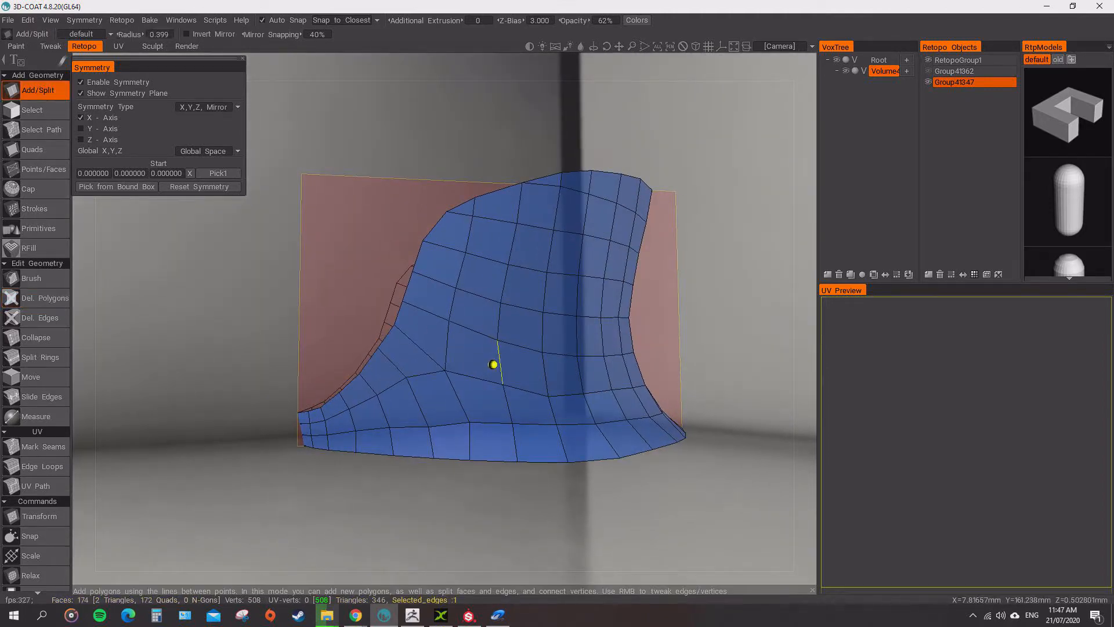
{"action": "left_click_drag", "start_coordinate": [493, 365], "coordinate": [477, 369], "text": "alt"}
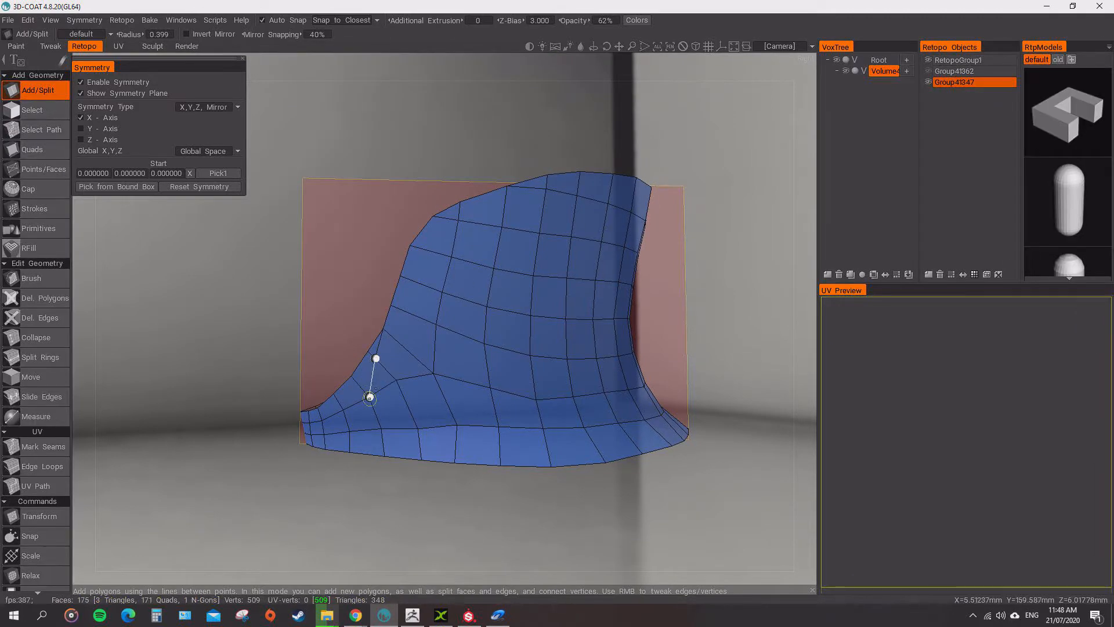
{"action": "left_click", "coordinate": [370, 398]}
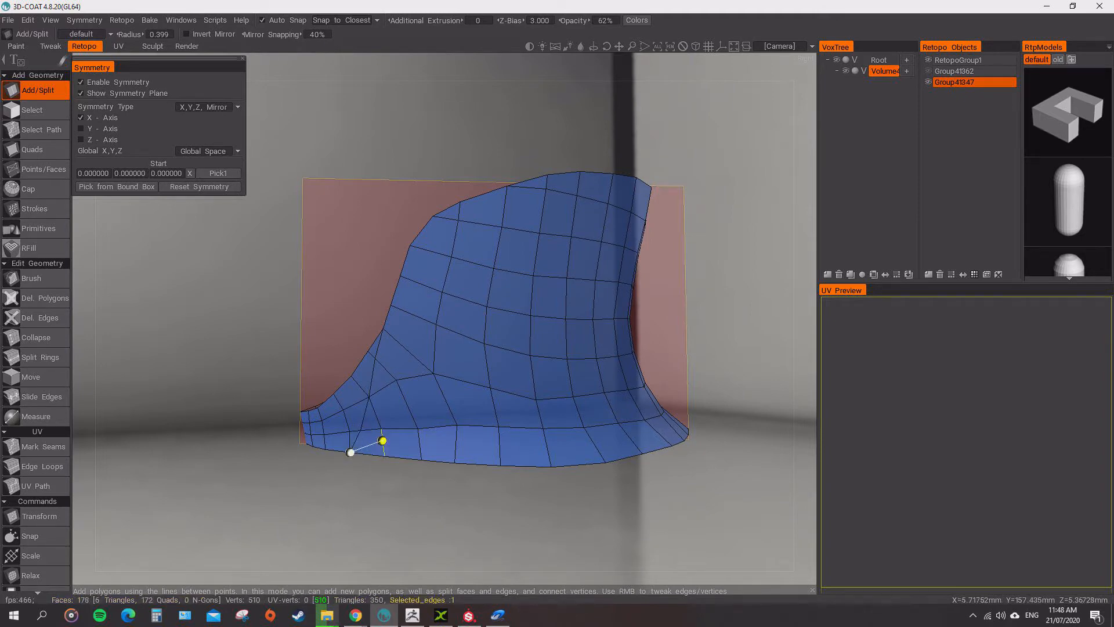
{"action": "left_click_drag", "start_coordinate": [383, 441], "coordinate": [418, 440], "text": "alt"}
{"action": "key", "text": "Escape"}
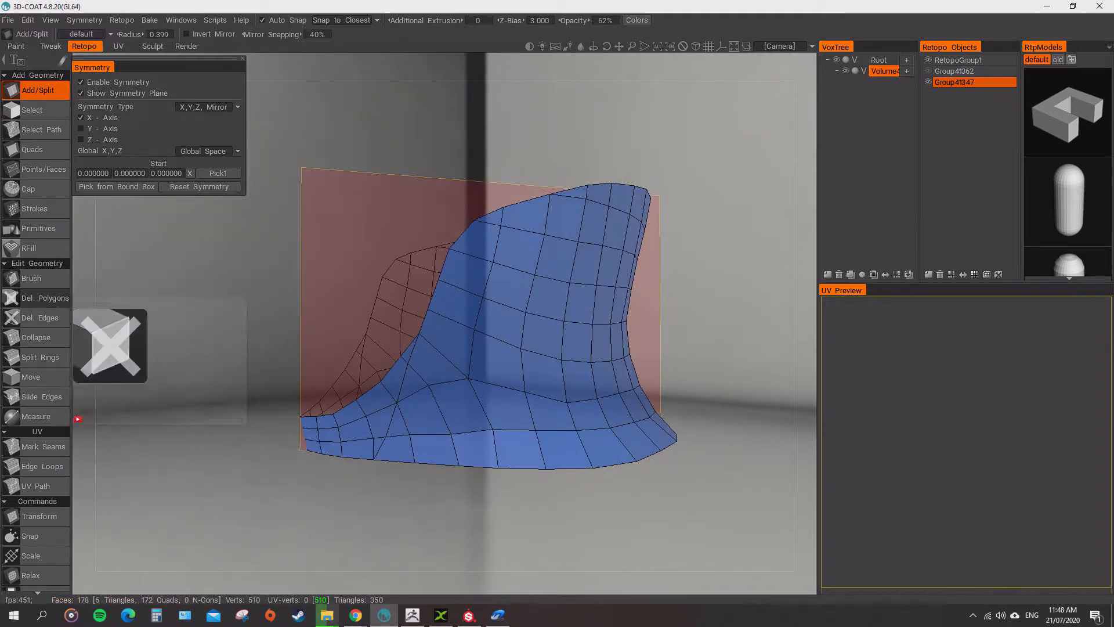
Delete the polygons along the front cut to detach the neck guard's front tip.
{"action": "left_click", "coordinate": [40, 298]}
{"action": "left_click", "coordinate": [374, 447]}
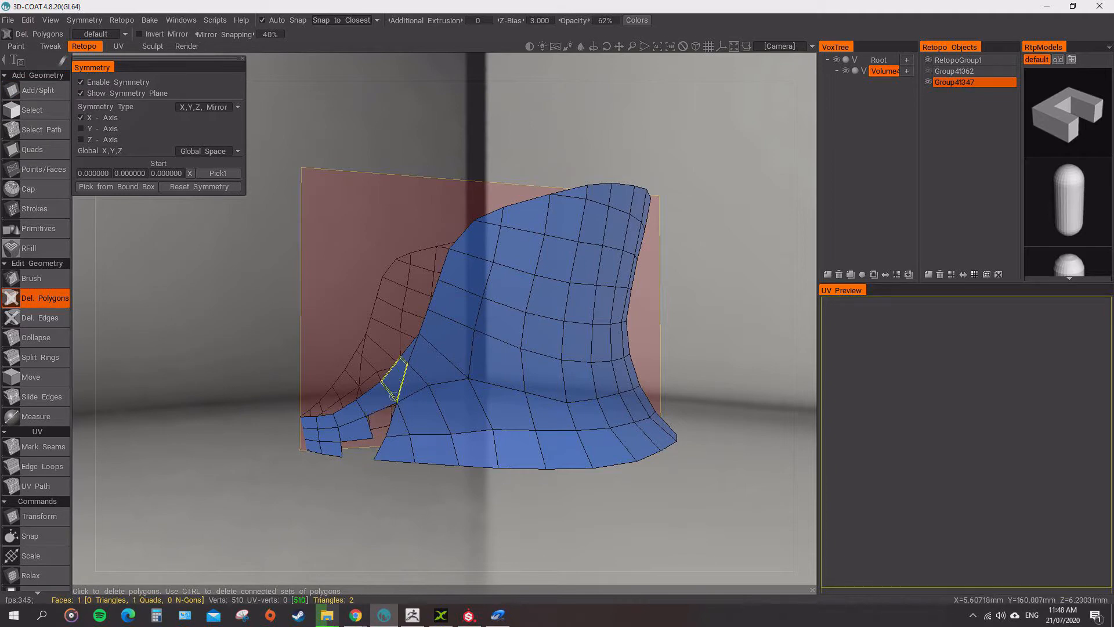
{"action": "left_click", "coordinate": [371, 395]}
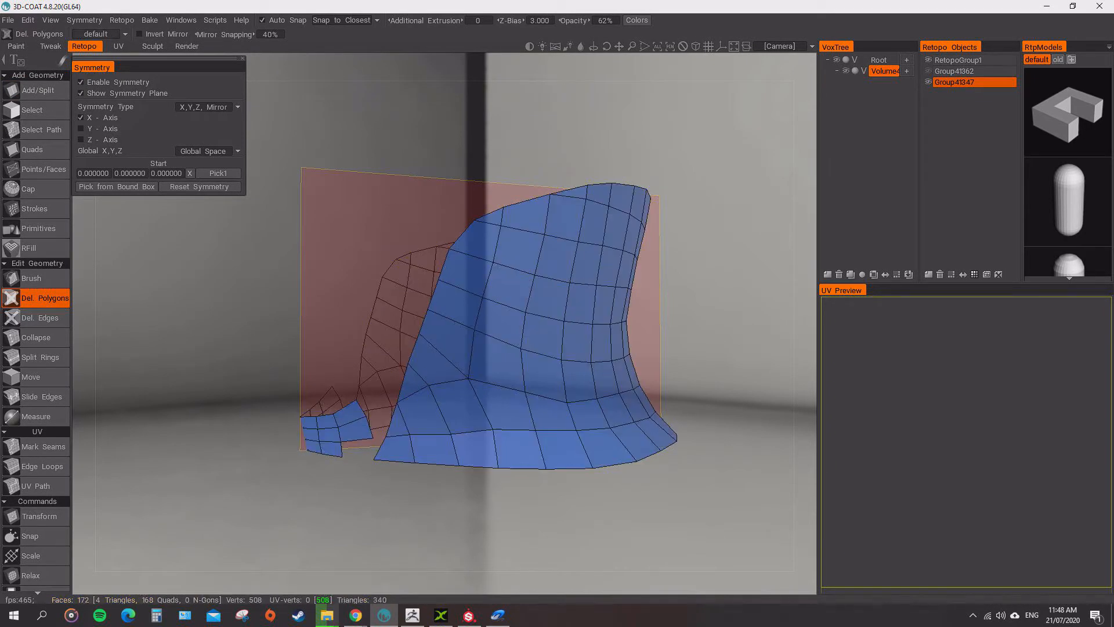
Apply symmetry to the current layer, disable symmetry, and delete the detached front piece as a connected set.
{"action": "mouse_move", "coordinate": [122, 20]}
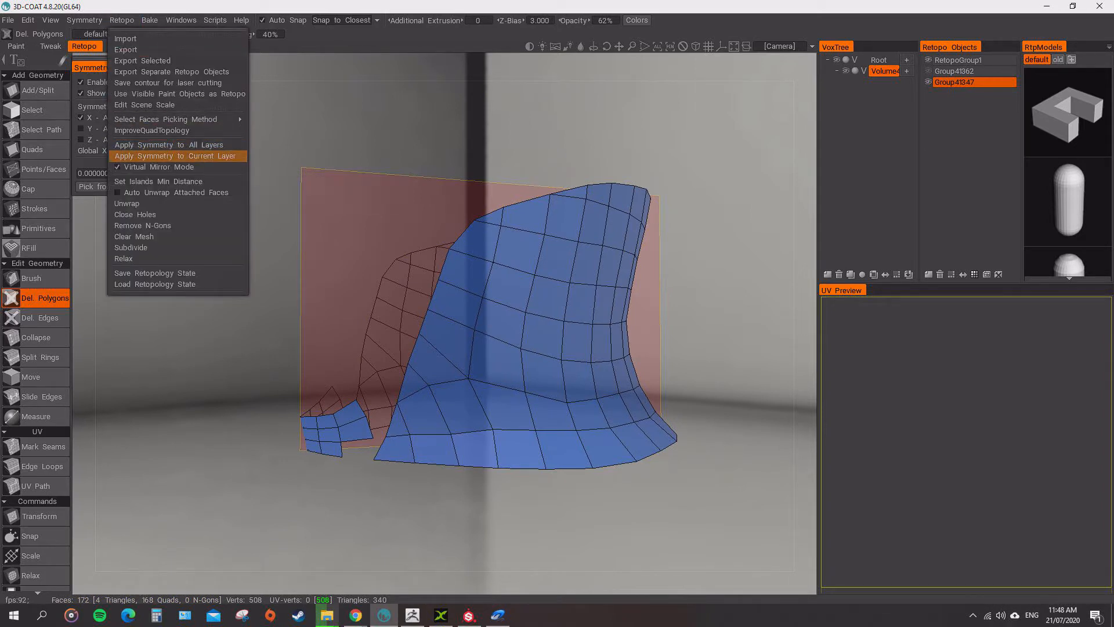
{"action": "left_click", "coordinate": [174, 156]}
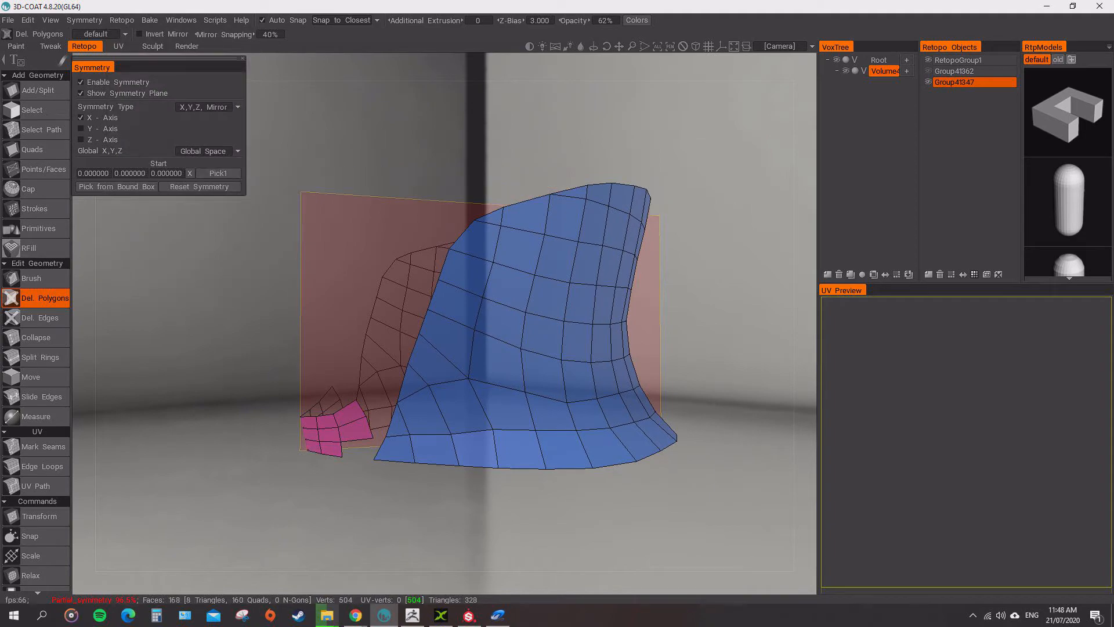
{"action": "left_click", "coordinate": [93, 82]}
{"action": "left_click", "coordinate": [337, 428], "text": "ctrl"}
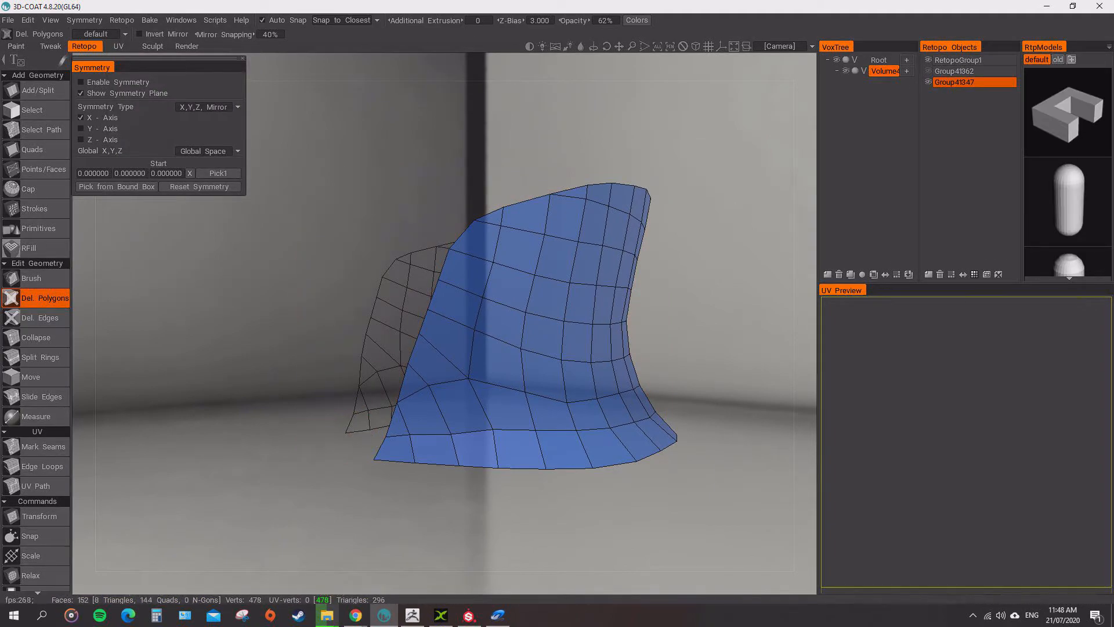
Show the helmet shell again and examine the trimmed neck guard's fit from the front.
{"action": "left_click", "coordinate": [928, 71]}
{"action": "scroll", "coordinate": [668, 313], "scroll_direction": "down", "scroll_amount": 4}
{"action": "left_click_drag", "start_coordinate": [691, 331], "coordinate": [464, 361], "text": "alt"}
{"action": "scroll", "coordinate": [472, 291], "scroll_direction": "up", "scroll_amount": 3}
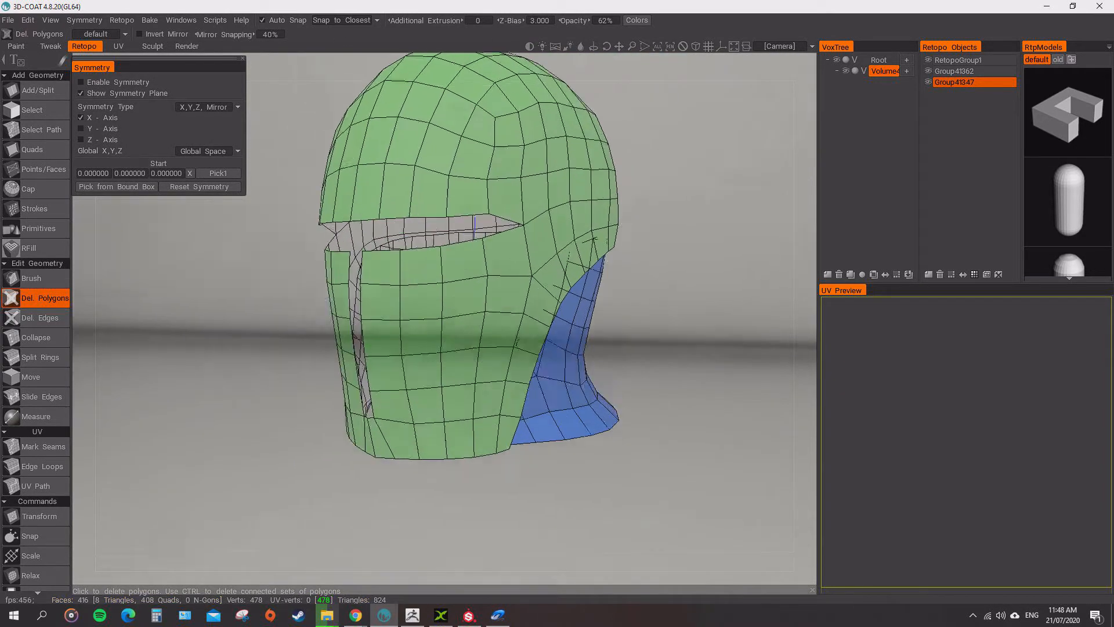
Examine the helmet shell's eye slit, vertical face slot and neck guard fit from the front and sides.
{"action": "left_click_drag", "start_coordinate": [593, 238], "coordinate": [567, 225], "text": "alt"}
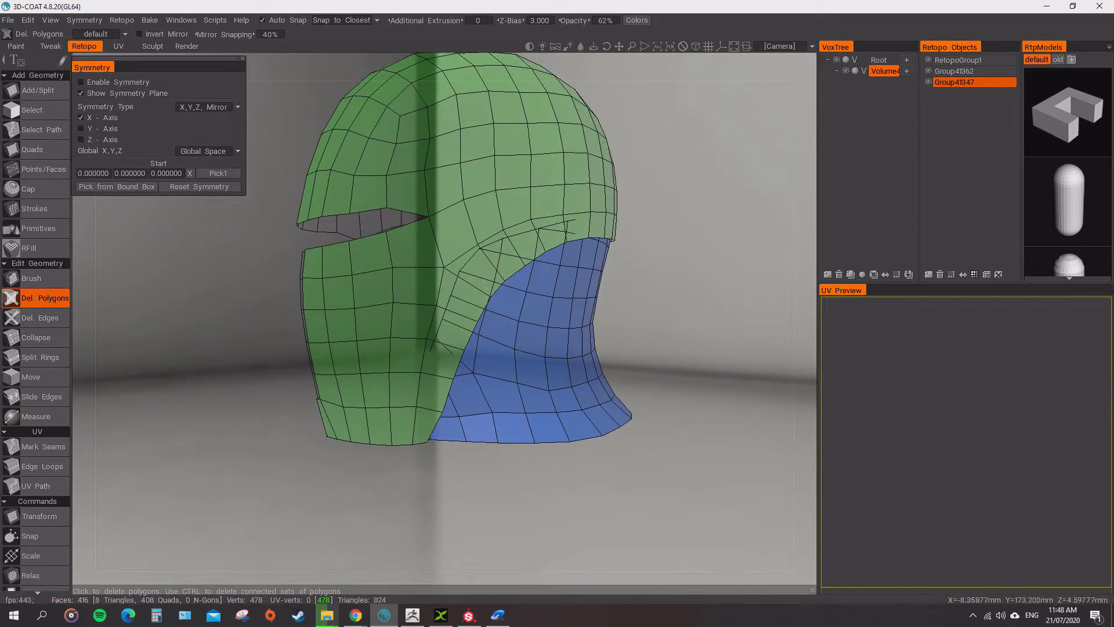
{"action": "left_click_drag", "start_coordinate": [476, 256], "coordinate": [646, 269], "text": "alt"}
{"action": "left_click_drag", "start_coordinate": [697, 325], "coordinate": [636, 343], "text": "alt"}
{"action": "left_click_drag", "start_coordinate": [523, 360], "coordinate": [493, 308], "text": "alt"}
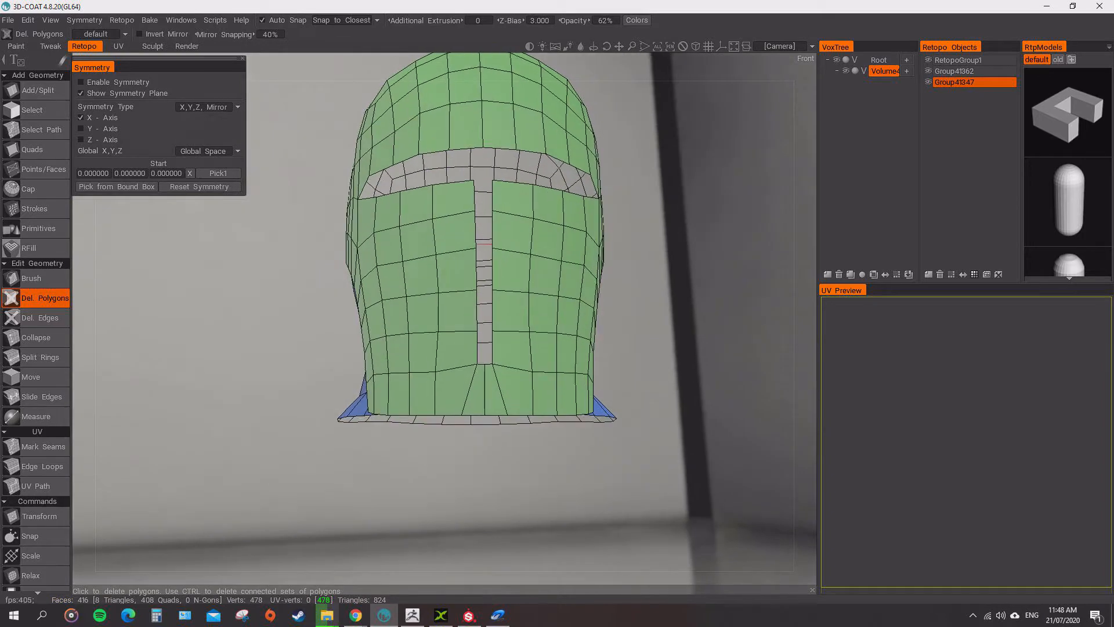
{"action": "right_click_drag", "start_coordinate": [494, 308], "coordinate": [511, 290], "text": "alt"}
{"action": "middle_click_drag", "start_coordinate": [511, 290], "coordinate": [452, 262], "text": "alt"}
{"action": "left_click_drag", "start_coordinate": [453, 262], "coordinate": [447, 258], "text": "alt"}
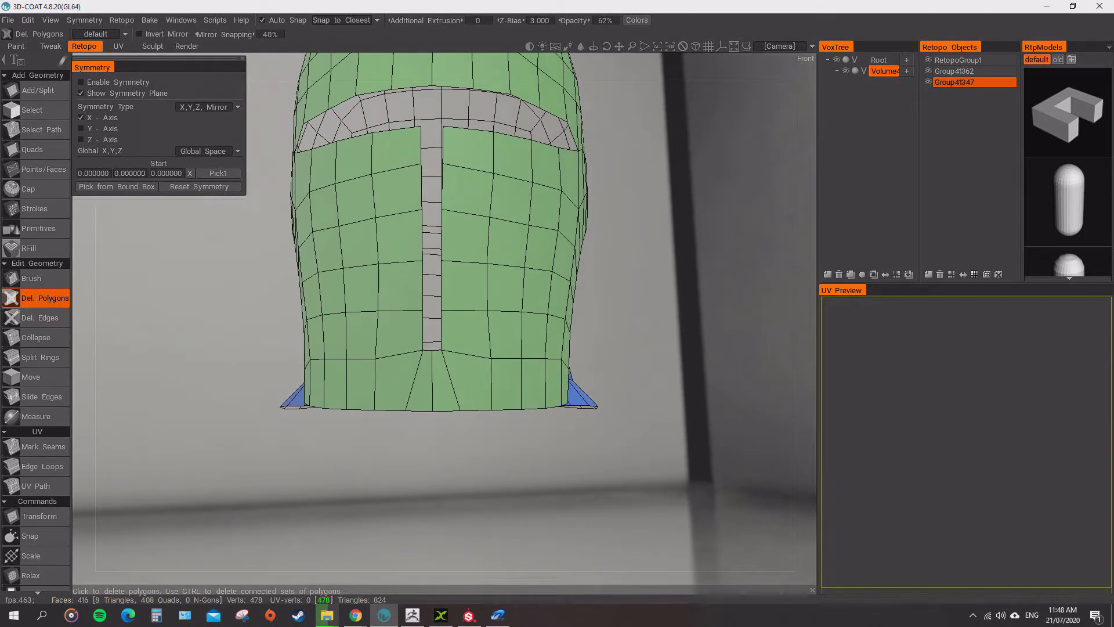
{"action": "left_click_drag", "start_coordinate": [446, 348], "coordinate": [278, 444], "text": "alt"}
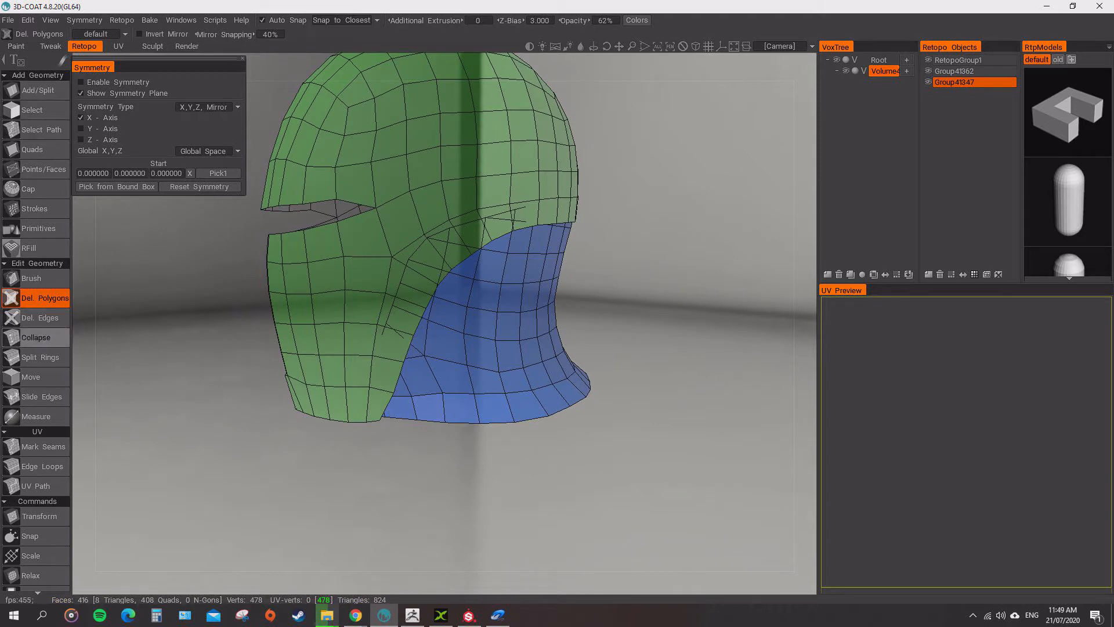
{"action": "left_click", "coordinate": [40, 357]}
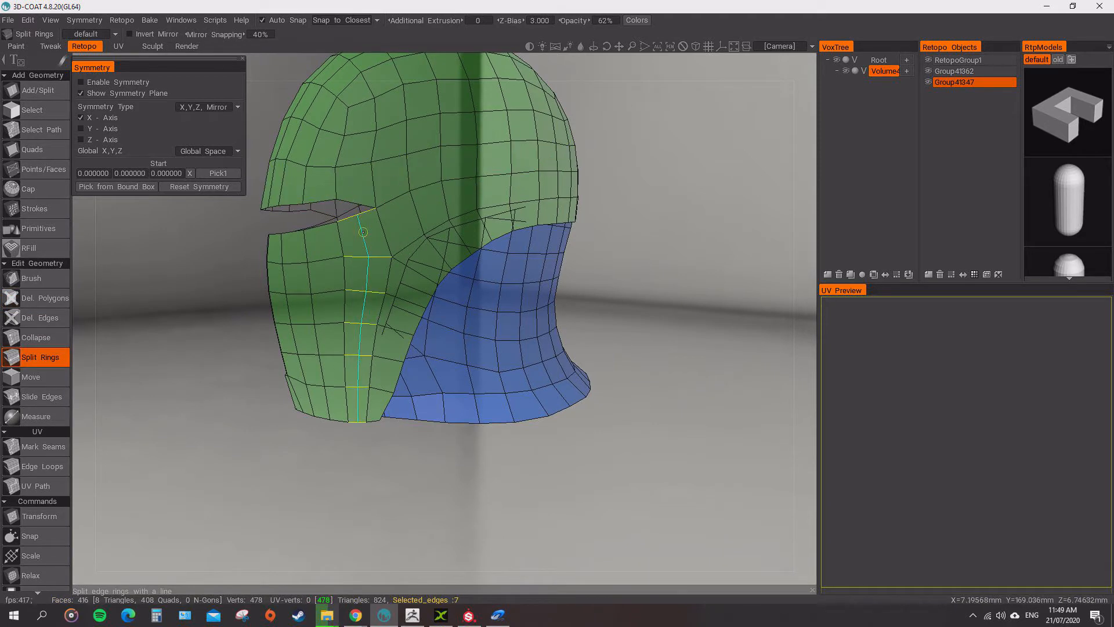
{"action": "middle_click_drag", "start_coordinate": [357, 236], "coordinate": [440, 200]}
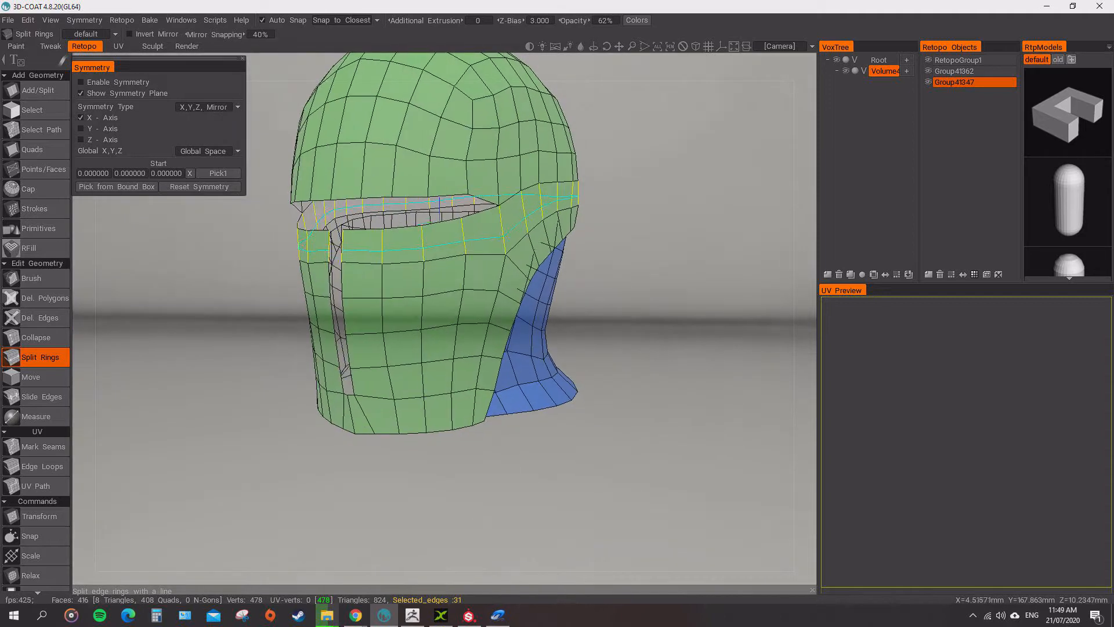
{"action": "middle_click_drag", "start_coordinate": [470, 234], "coordinate": [433, 270]}
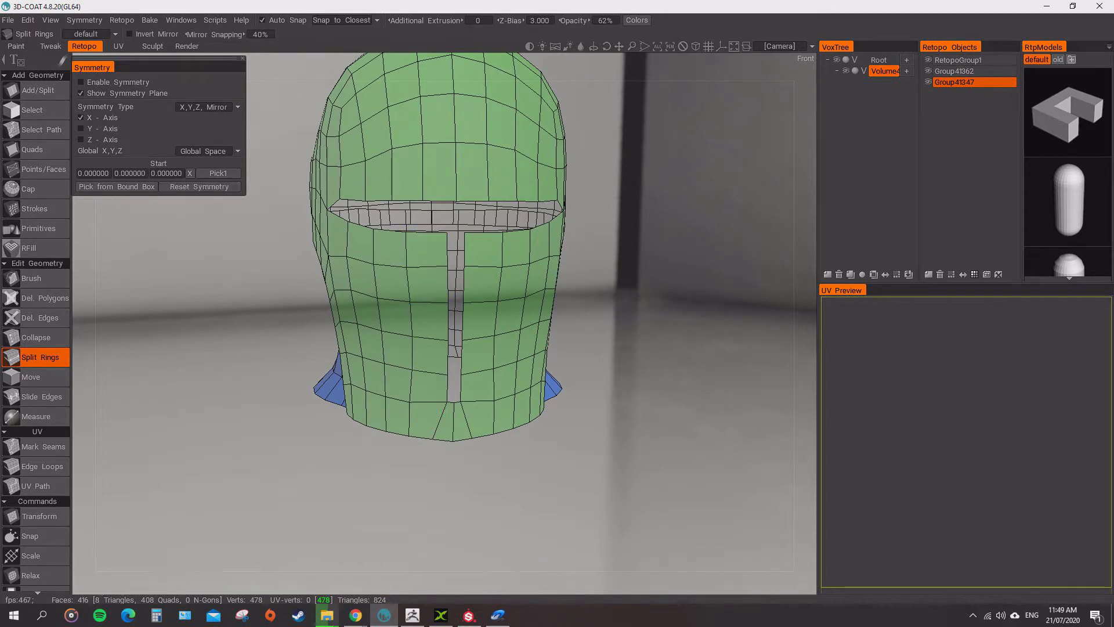
With X symmetry and a 0.208 radius, use Add/Split to cut an edge beneath the vertical face slot, from the centre line around its lower corner.
{"action": "left_click", "coordinate": [38, 89]}
{"action": "mouse_move", "coordinate": [406, 290]}
{"action": "middle_mouse_down"}
{"action": "mouse_move", "coordinate": [372, 290]}
{"action": "mouse_move", "coordinate": [414, 290]}
{"action": "middle_mouse_up"}
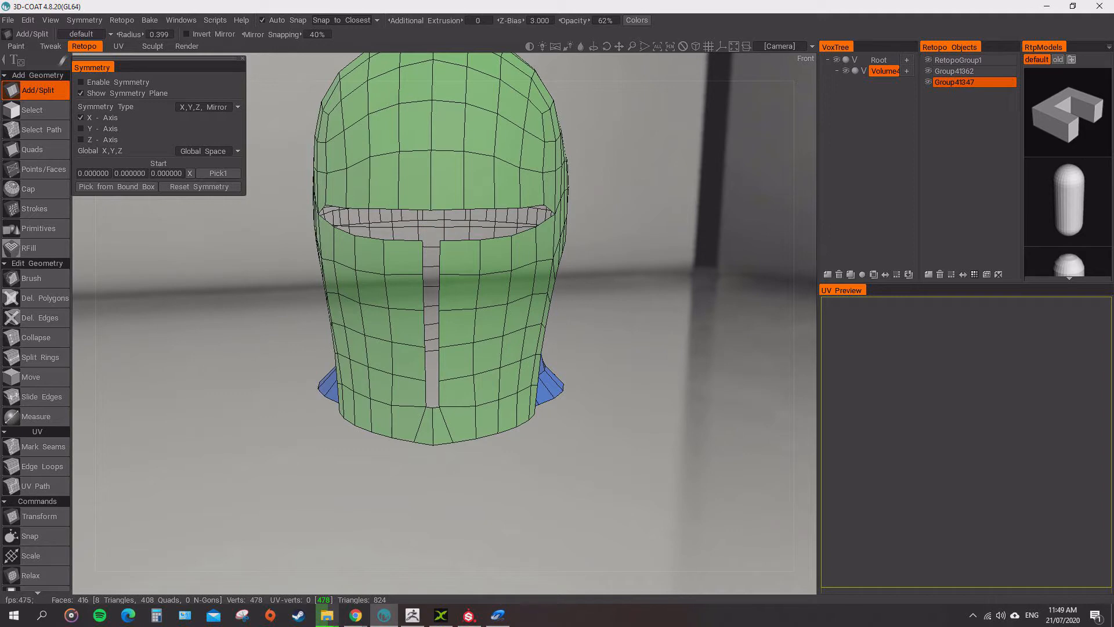
{"action": "key", "text": "s"}
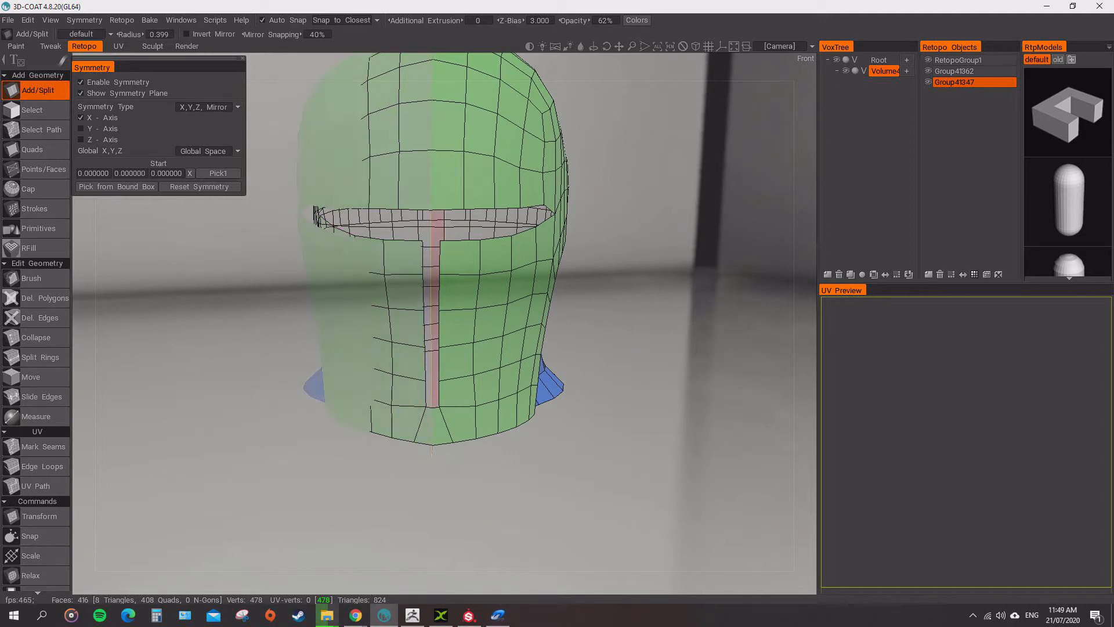
{"action": "scroll", "coordinate": [596, 305], "scroll_direction": "up", "scroll_amount": 6}
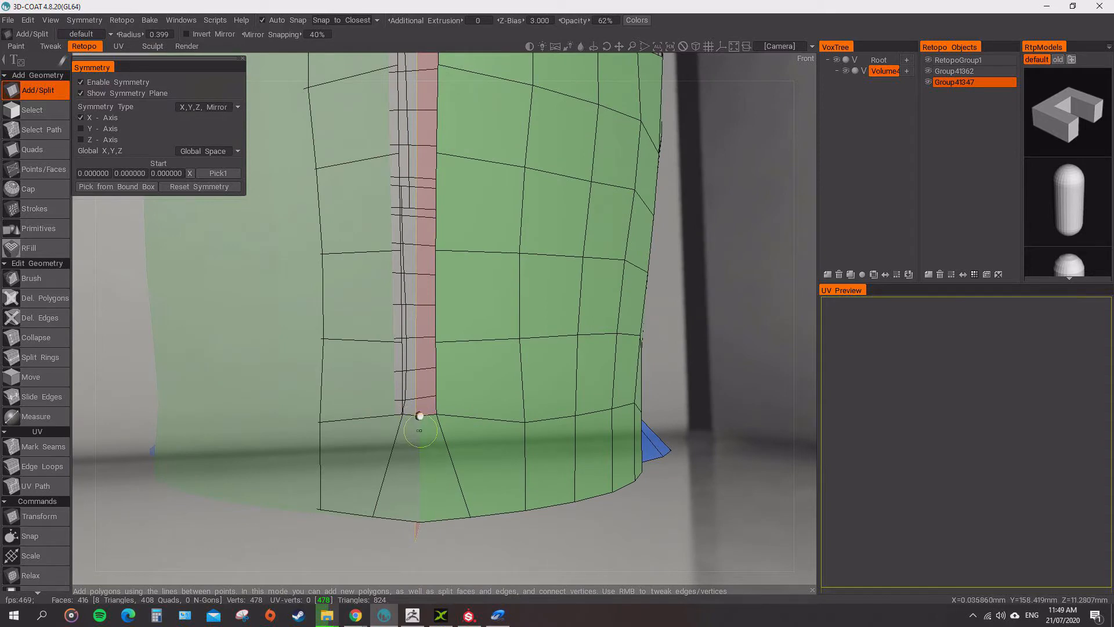
{"action": "left_click_drag", "start_coordinate": [480, 454], "coordinate": [486, 413], "text": "alt"}
{"action": "right_click_drag", "start_coordinate": [485, 413], "coordinate": [494, 386], "text": "alt"}
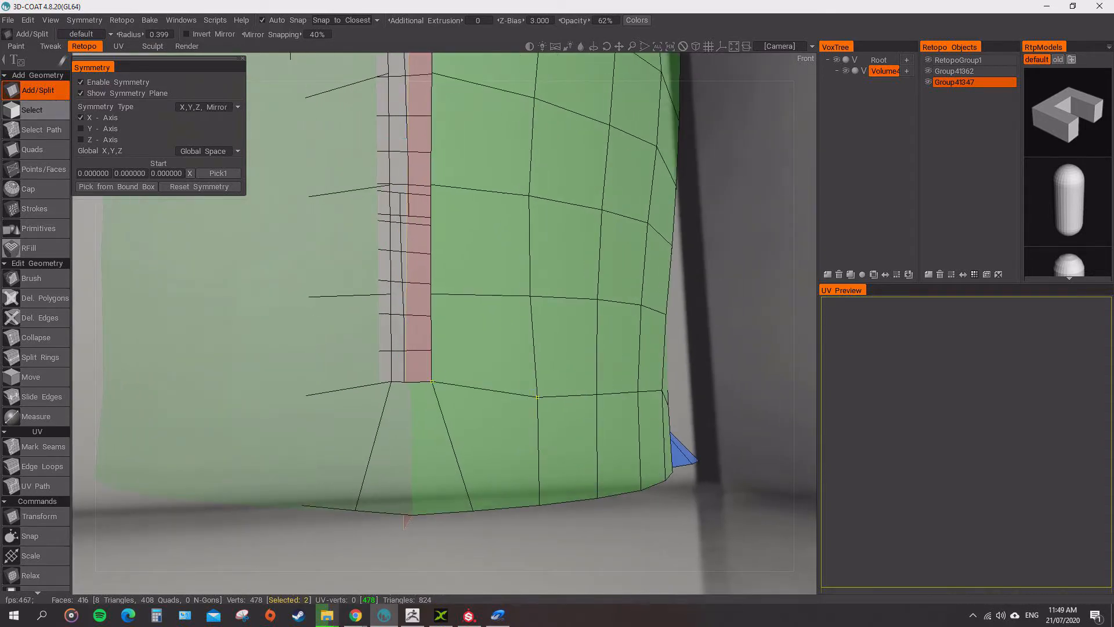
{"action": "left_click", "coordinate": [34, 278]}
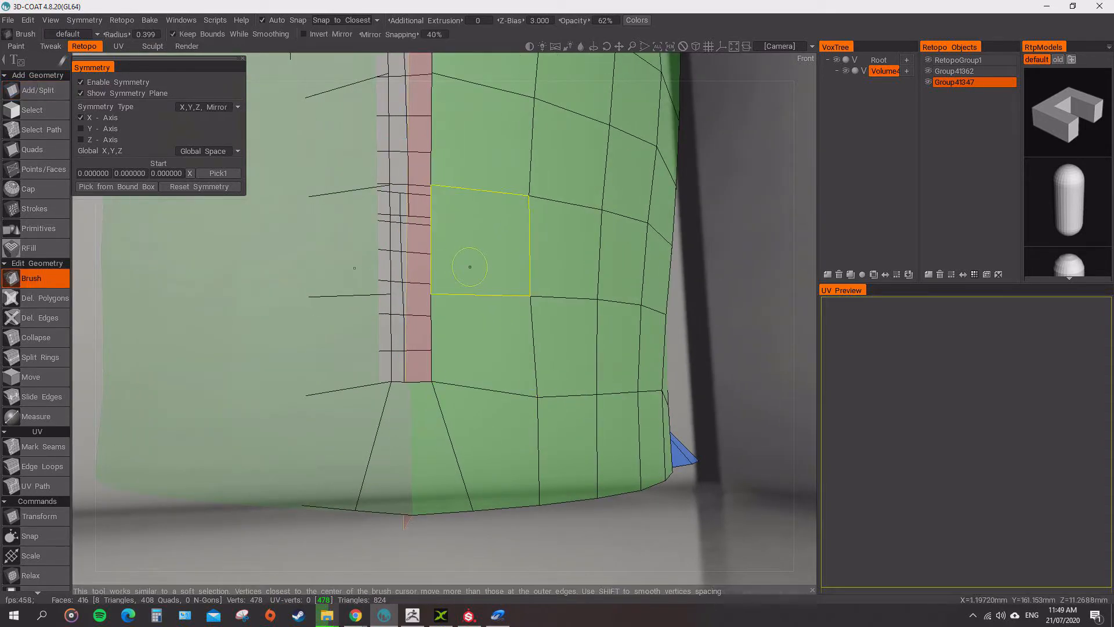
{"action": "left_click", "coordinate": [35, 90]}
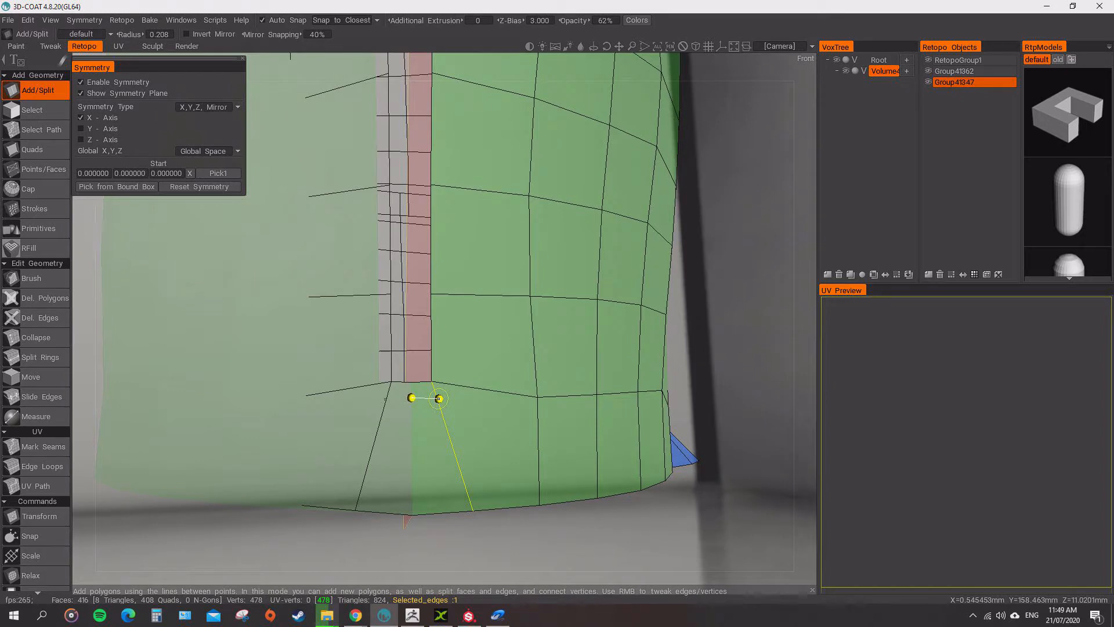
{"action": "left_click", "coordinate": [439, 399]}
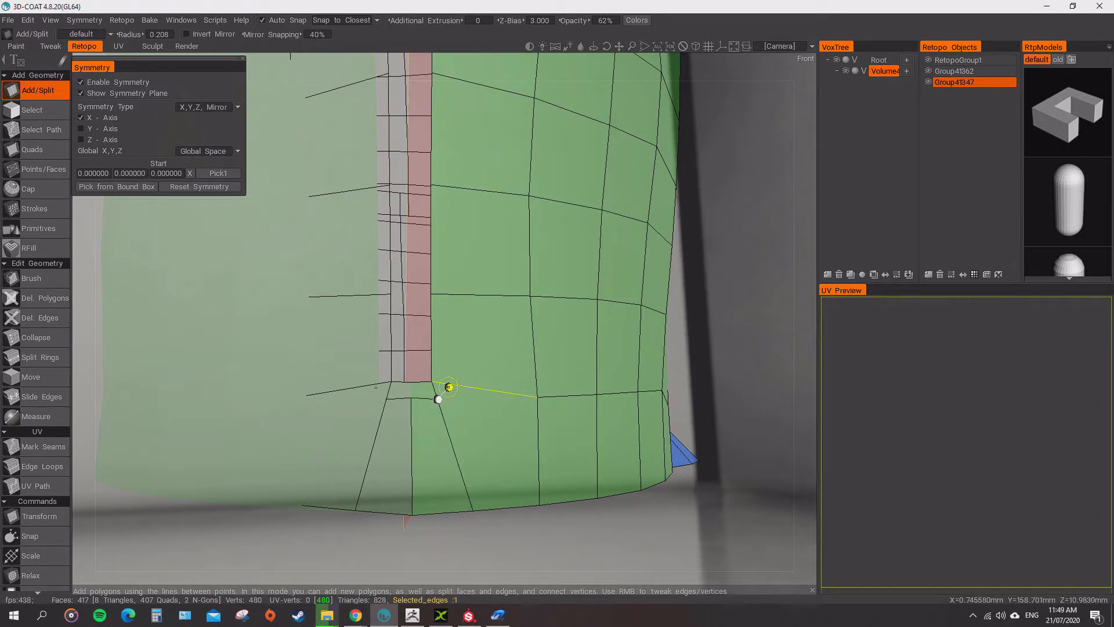
{"action": "left_click", "coordinate": [450, 385]}
Continue the Add/Split cut up alongside the vertical face slot to the lower edge of the eye slit.
{"action": "left_click_drag", "start_coordinate": [500, 319], "coordinate": [463, 377], "text": "alt"}
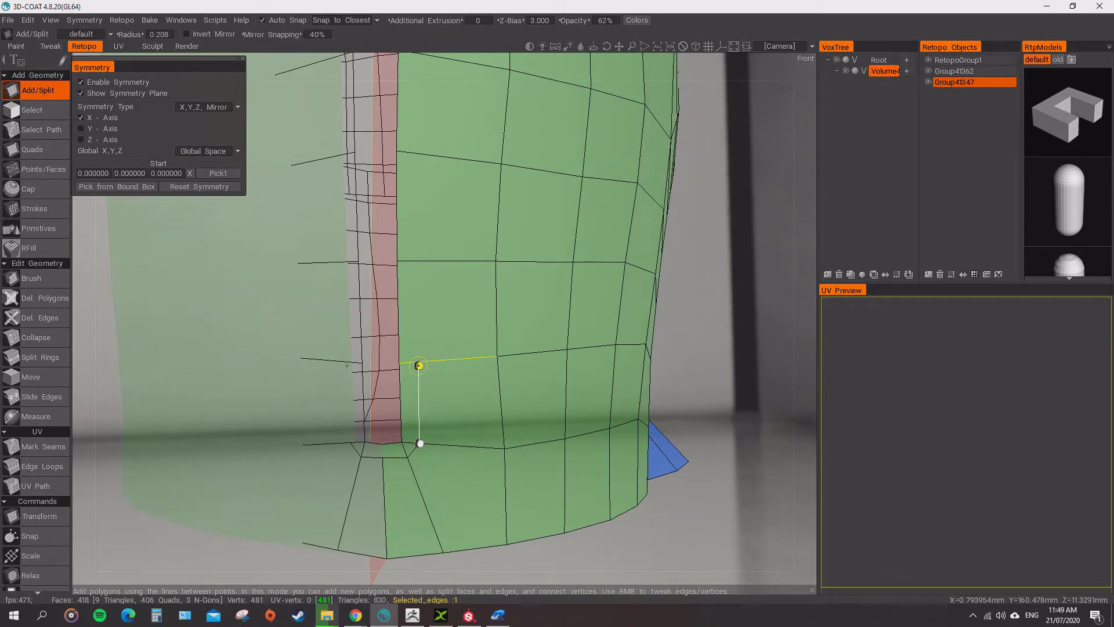
{"action": "left_click", "coordinate": [419, 364]}
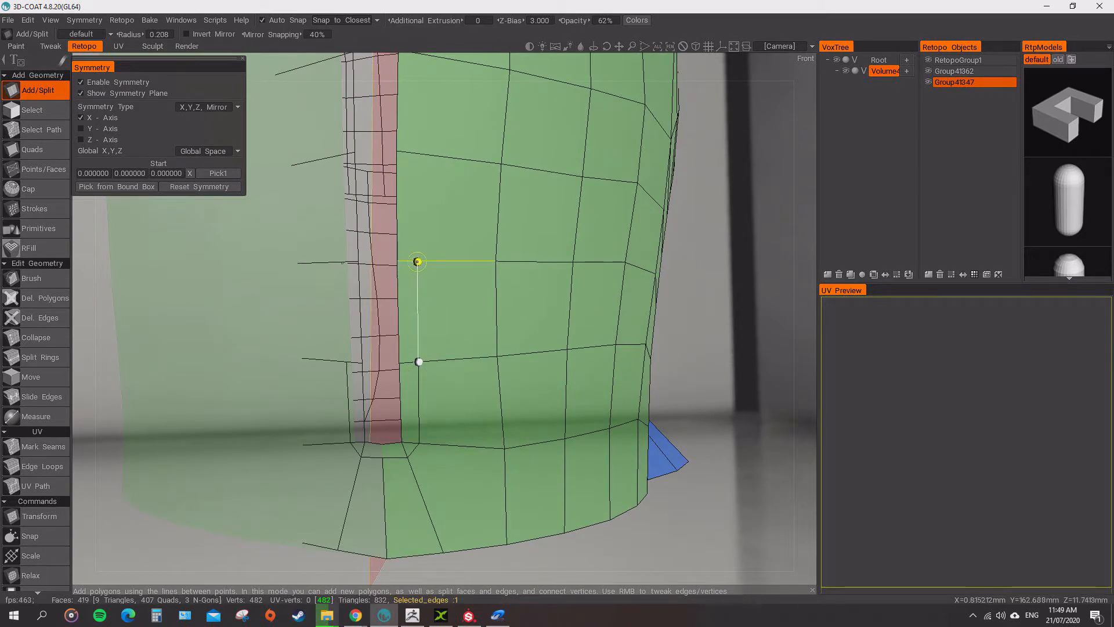
{"action": "left_click", "coordinate": [418, 261]}
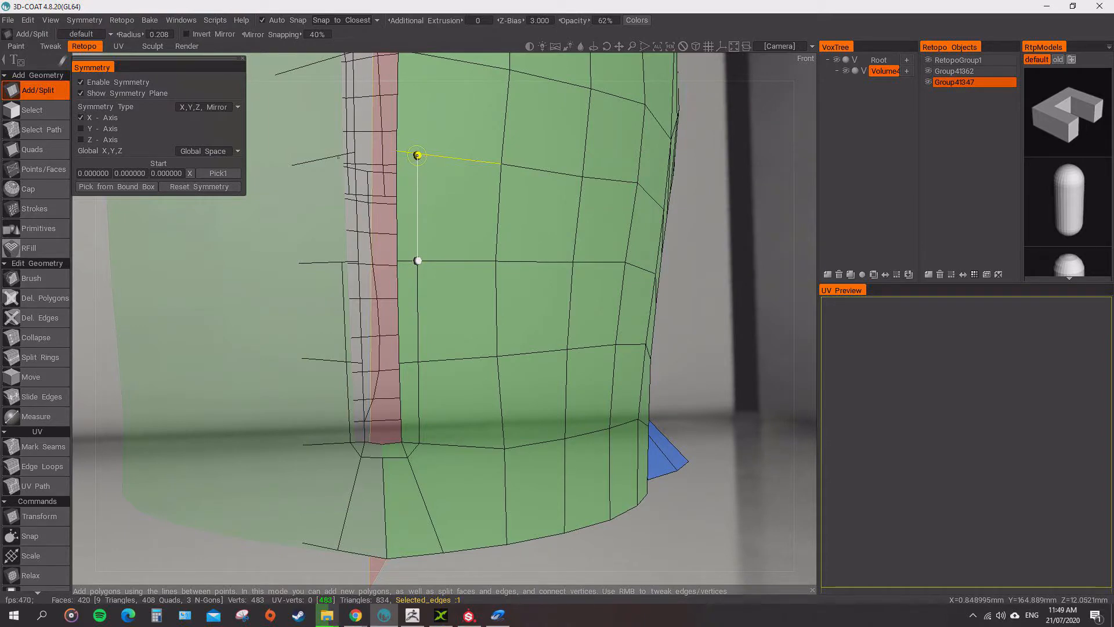
{"action": "left_click", "coordinate": [417, 156]}
{"action": "middle_click_drag", "start_coordinate": [430, 149], "coordinate": [483, 270], "text": "alt"}
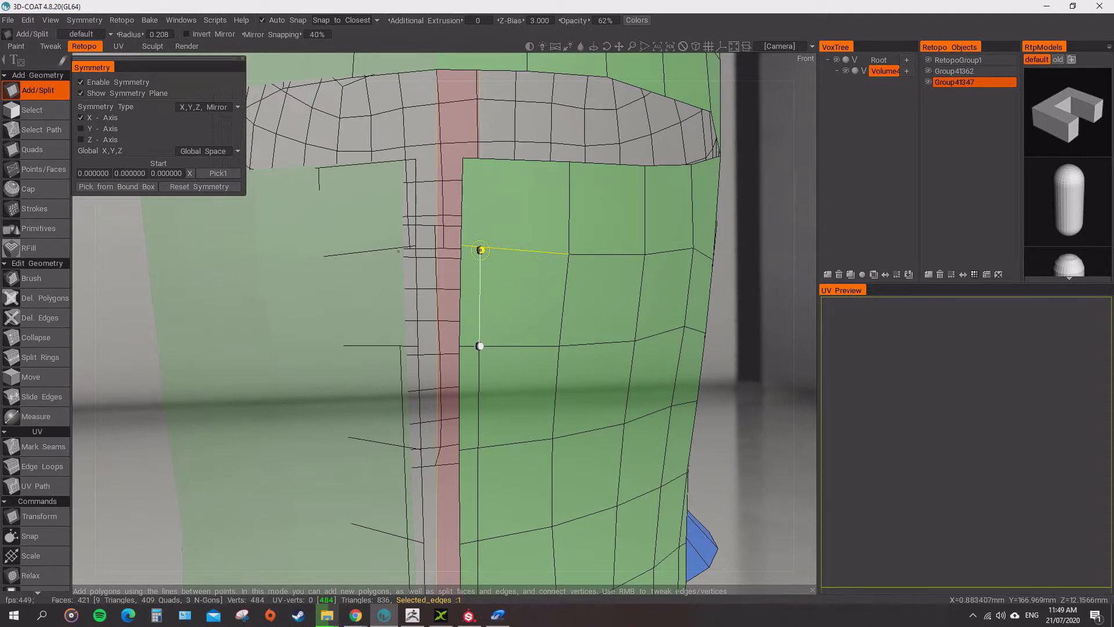
{"action": "left_click", "coordinate": [481, 250]}
{"action": "middle_click_drag", "start_coordinate": [480, 242], "coordinate": [471, 283], "text": "alt"}
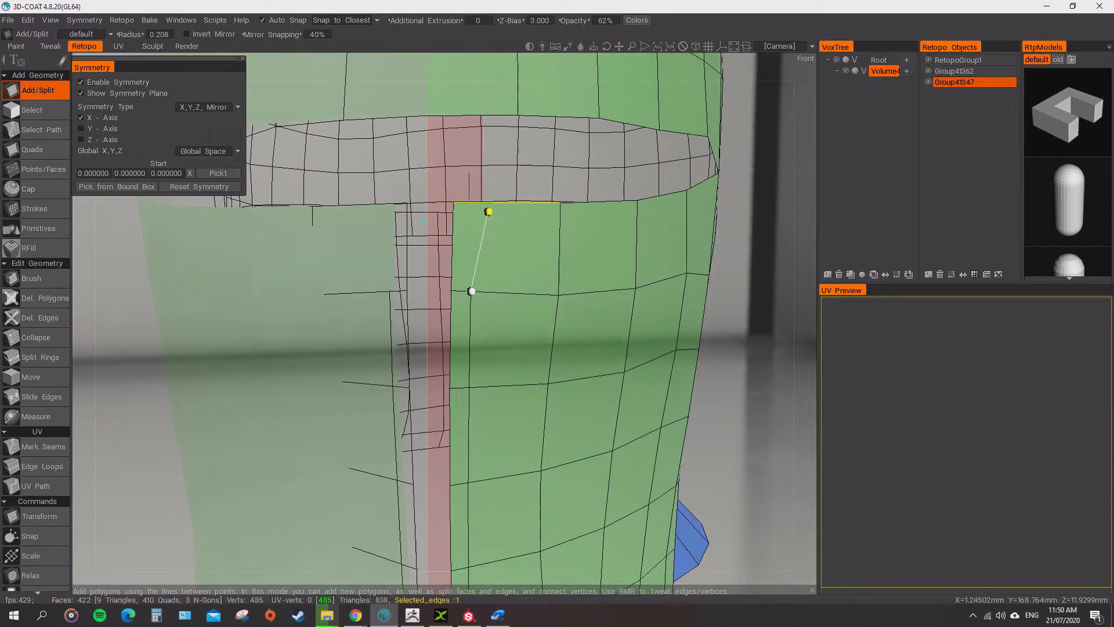
{"action": "left_click_drag", "start_coordinate": [488, 212], "coordinate": [481, 212], "text": "alt"}
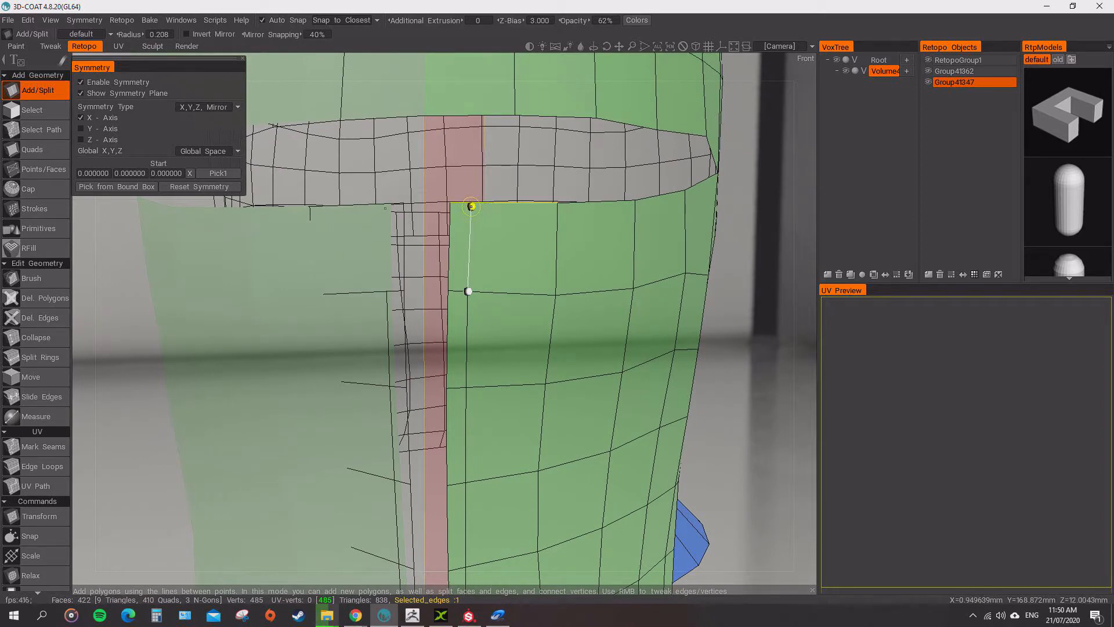
{"action": "left_click", "coordinate": [471, 204]}
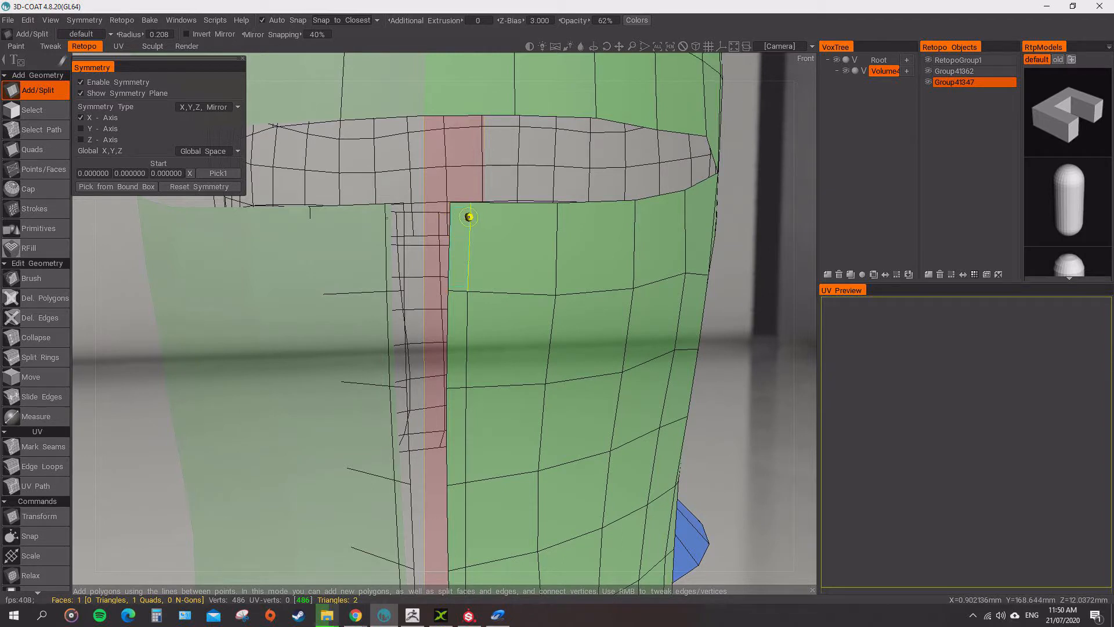
Cut an edge just below the eye slit, from the vertical slot outward and around the slit's outer corner.
{"action": "left_click", "coordinate": [452, 219]}
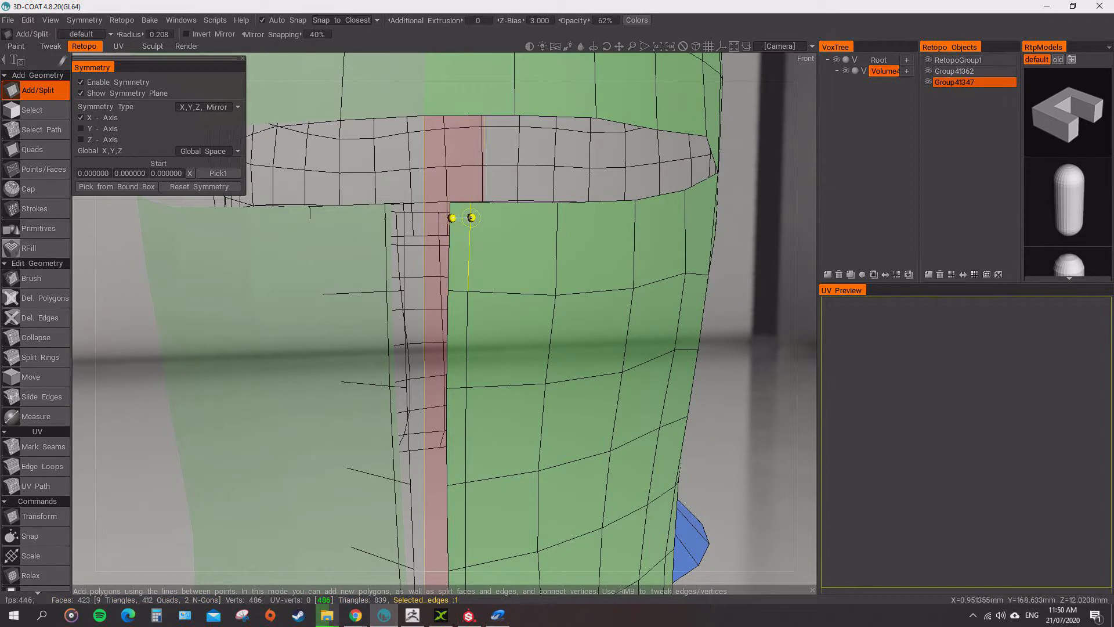
{"action": "left_click", "coordinate": [472, 217]}
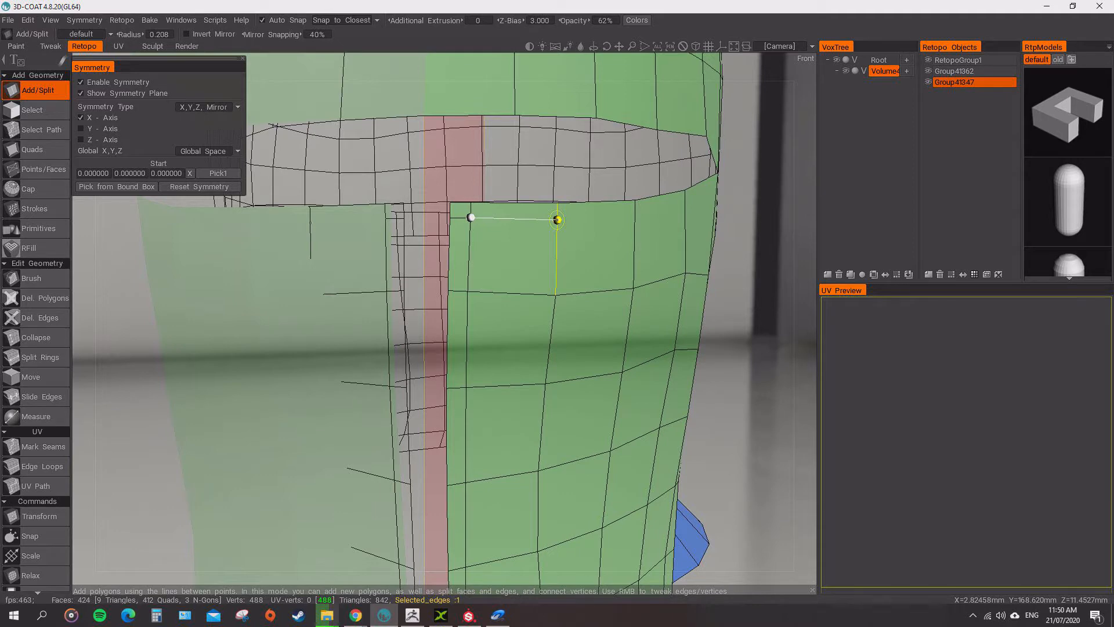
{"action": "left_click", "coordinate": [557, 218]}
{"action": "left_click_drag", "start_coordinate": [560, 246], "coordinate": [518, 249], "text": "alt"}
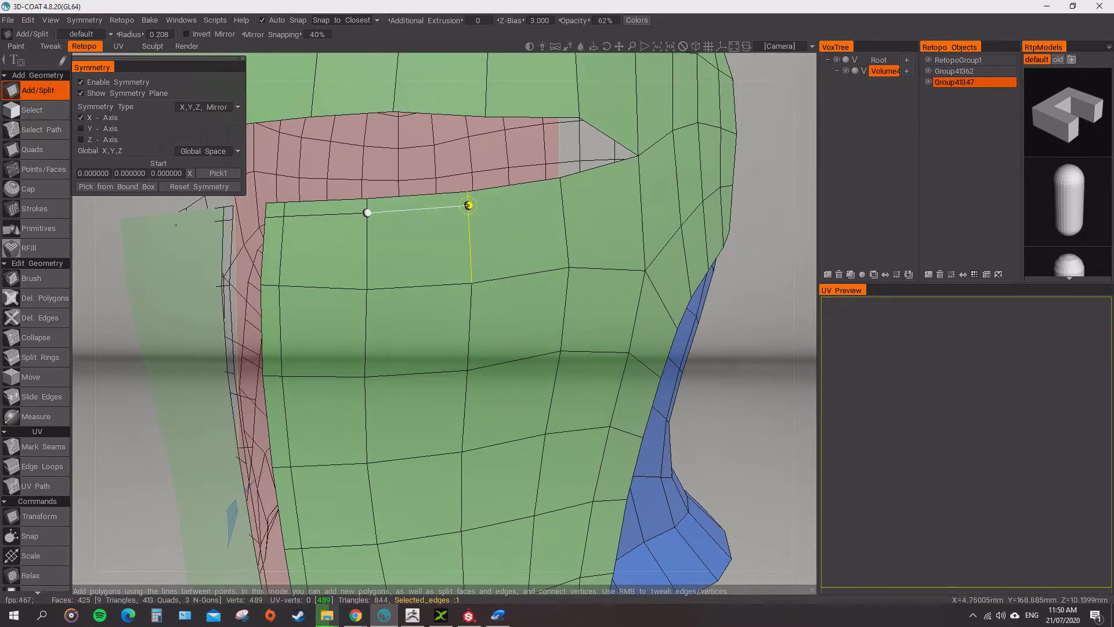
{"action": "left_click", "coordinate": [468, 205]}
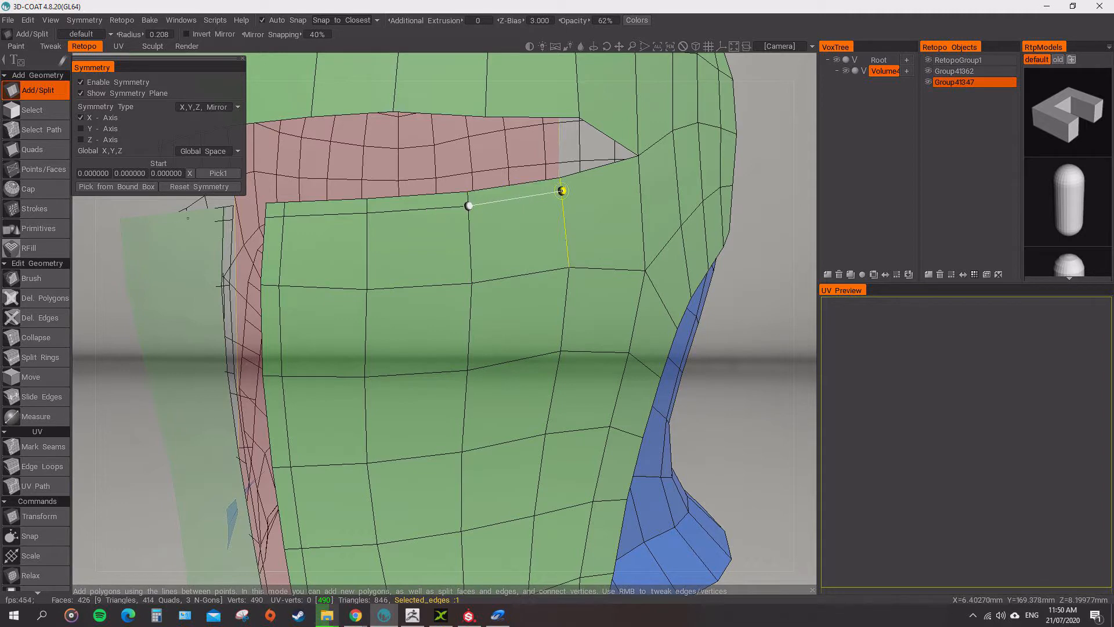
{"action": "left_click", "coordinate": [562, 191]}
{"action": "left_click_drag", "start_coordinate": [562, 191], "coordinate": [528, 207], "text": "alt"}
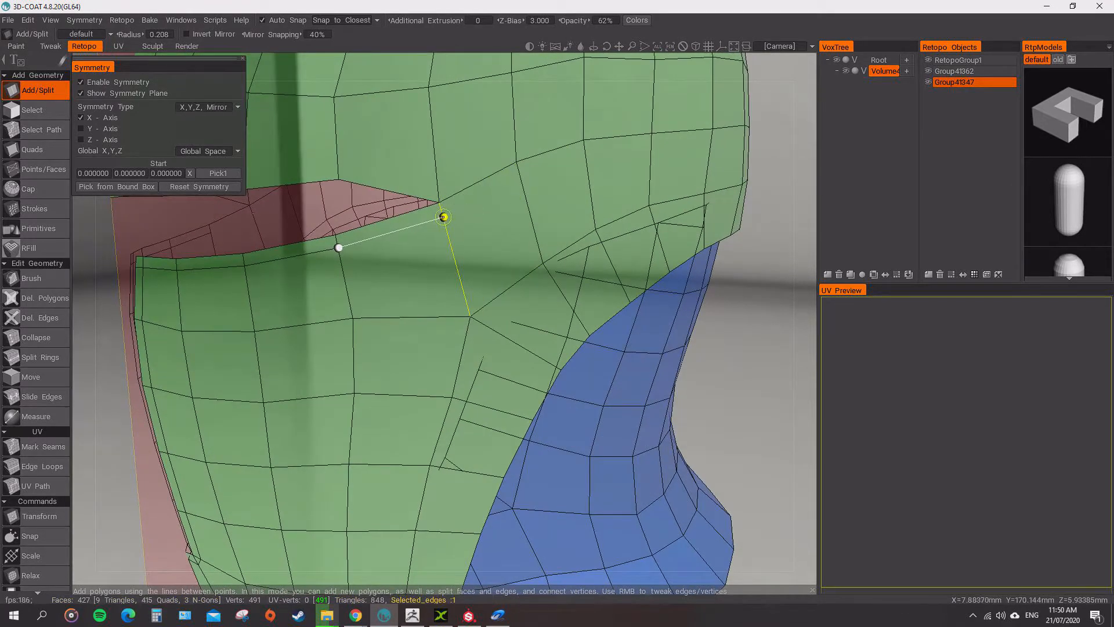
{"action": "left_click", "coordinate": [444, 217]}
{"action": "left_click", "coordinate": [466, 189]}
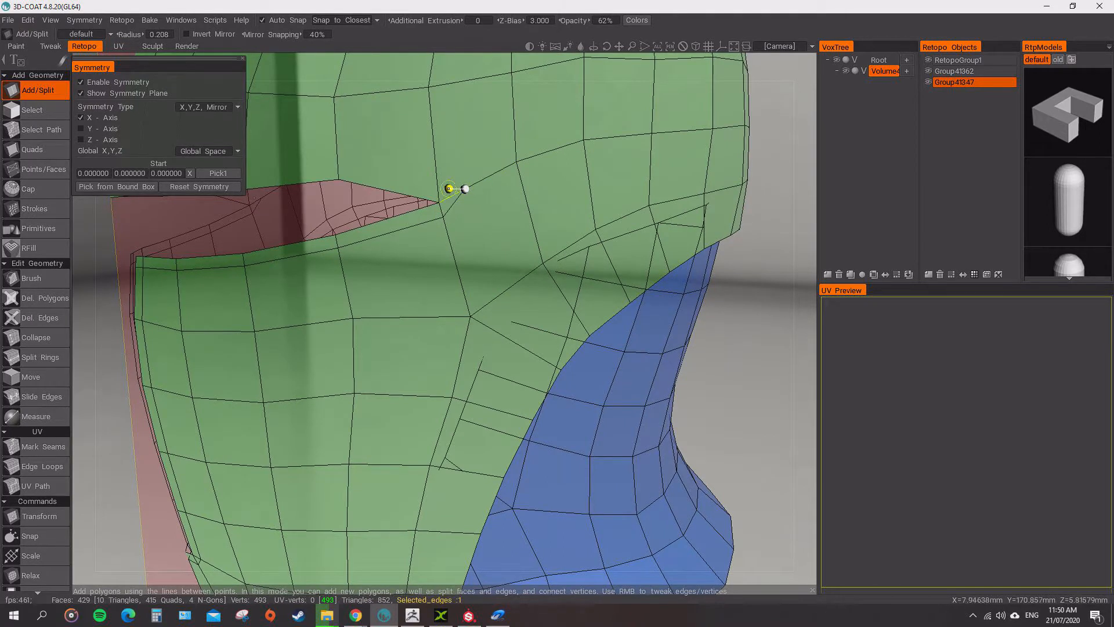
Continue the cut just above the eye slit, from its outer corner to the centre line.
{"action": "left_click", "coordinate": [439, 184]}
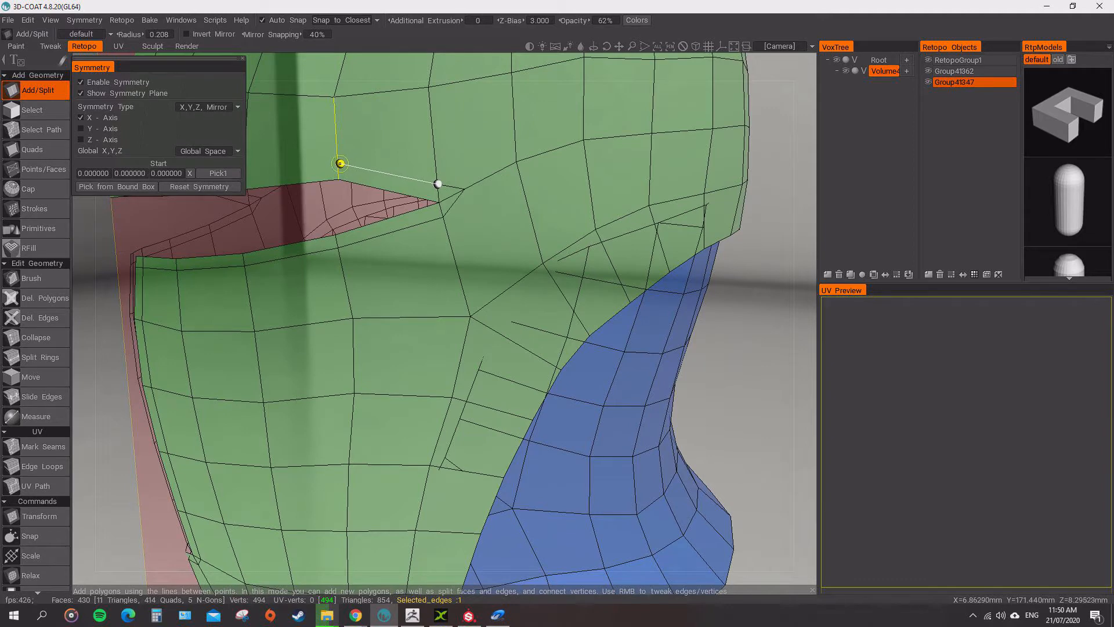
{"action": "left_click", "coordinate": [340, 163]}
{"action": "middle_click_drag", "start_coordinate": [340, 163], "coordinate": [531, 157]}
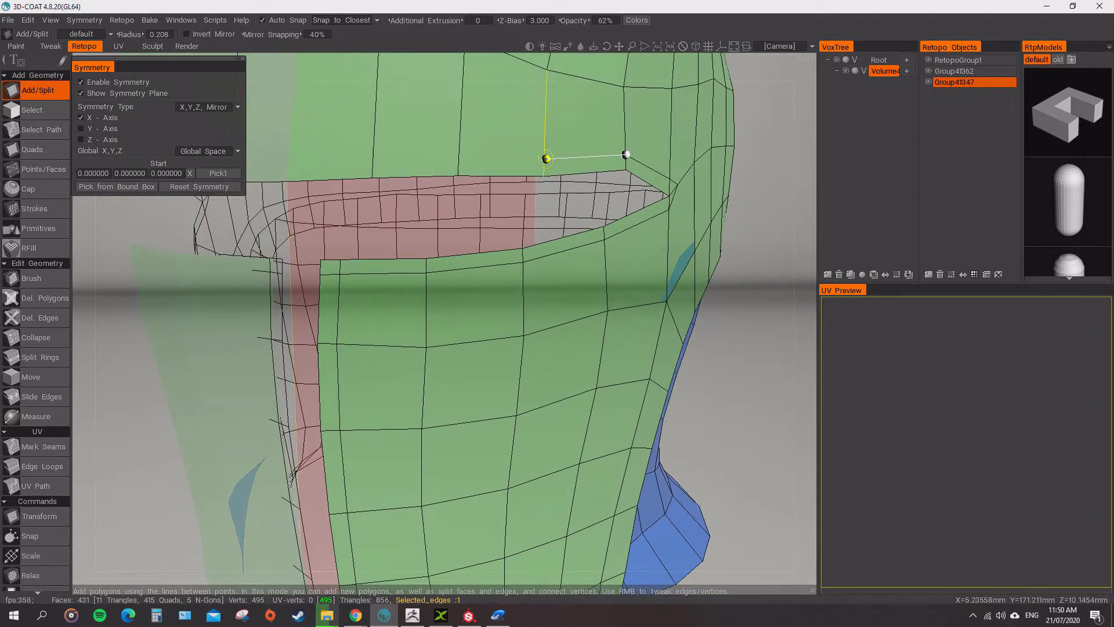
{"action": "left_click", "coordinate": [546, 159]}
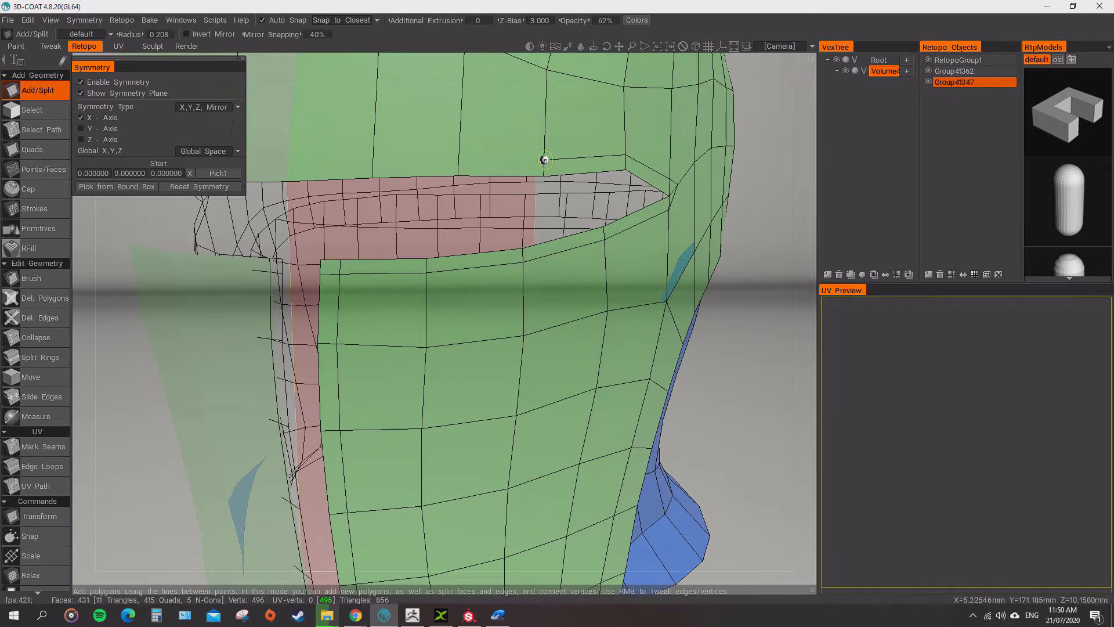
{"action": "left_click", "coordinate": [459, 159]}
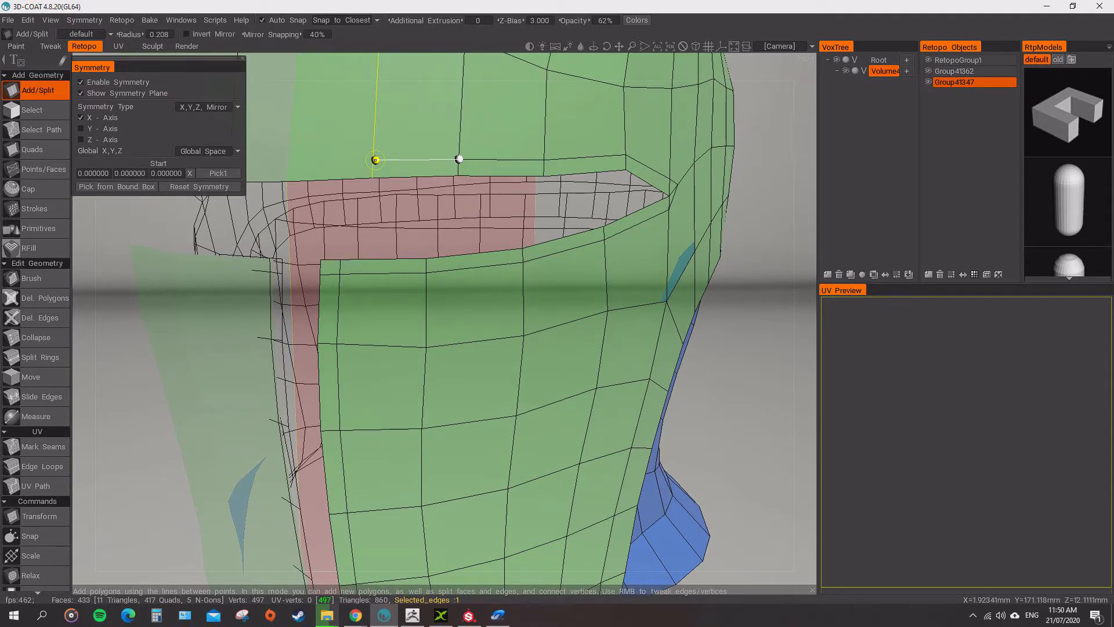
{"action": "left_click", "coordinate": [376, 160]}
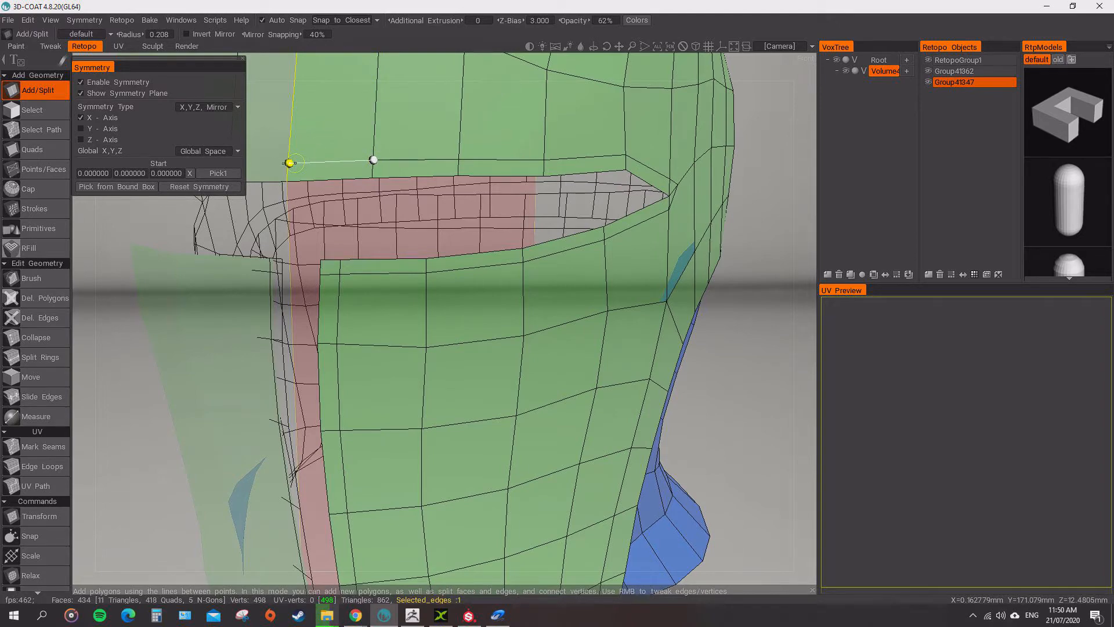
{"action": "left_click", "coordinate": [294, 163]}
Apply symmetry to the current layer and disable symmetry.
{"action": "scroll", "coordinate": [499, 267], "scroll_direction": "down", "scroll_amount": 5}
{"action": "left_click_drag", "start_coordinate": [564, 353], "coordinate": [568, 316], "text": "alt"}
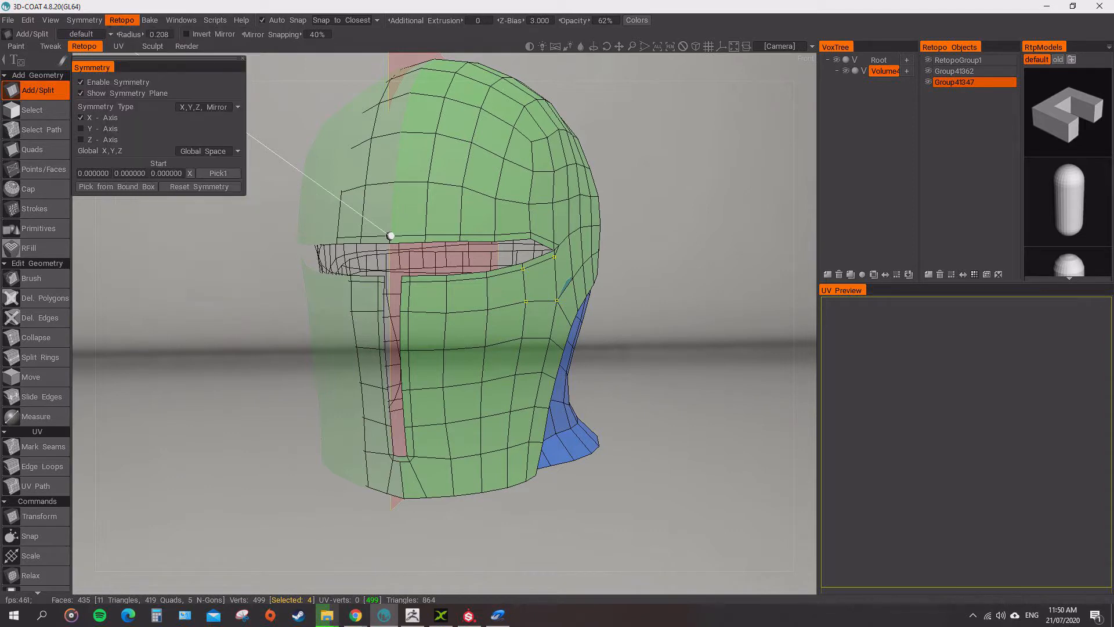
{"action": "left_click", "coordinate": [122, 20]}
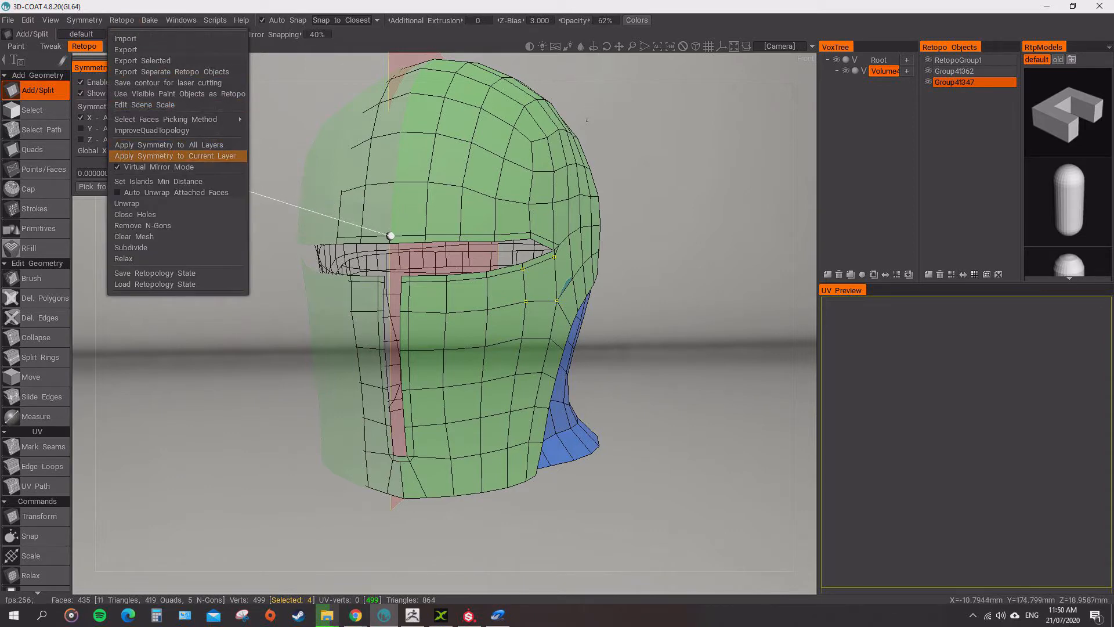
{"action": "left_click", "coordinate": [174, 156]}
{"action": "left_click", "coordinate": [81, 82]}
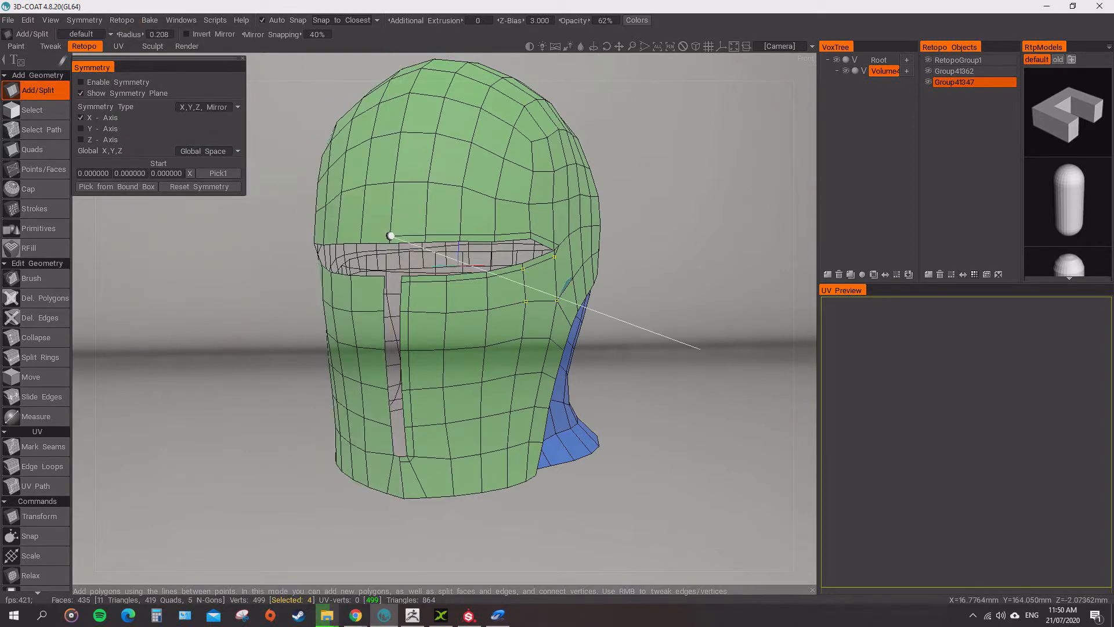
Enable X symmetry, apply it to all retopo layers and disable symmetry again.
{"action": "left_click_drag", "start_coordinate": [662, 345], "coordinate": [676, 348]}
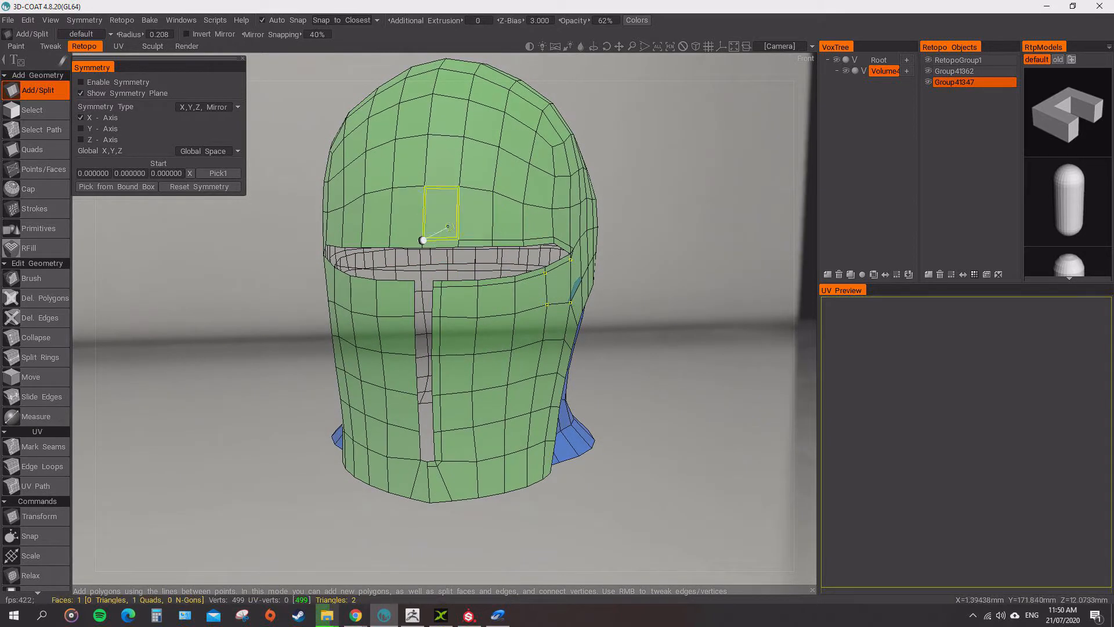
{"action": "left_click", "coordinate": [81, 82]}
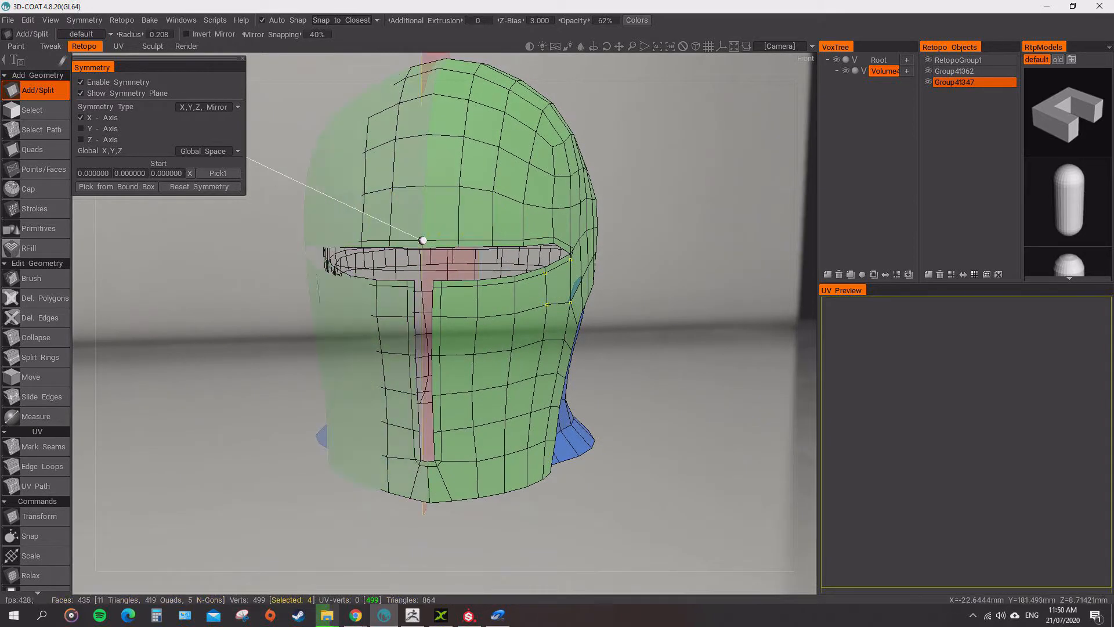
{"action": "left_click", "coordinate": [121, 20]}
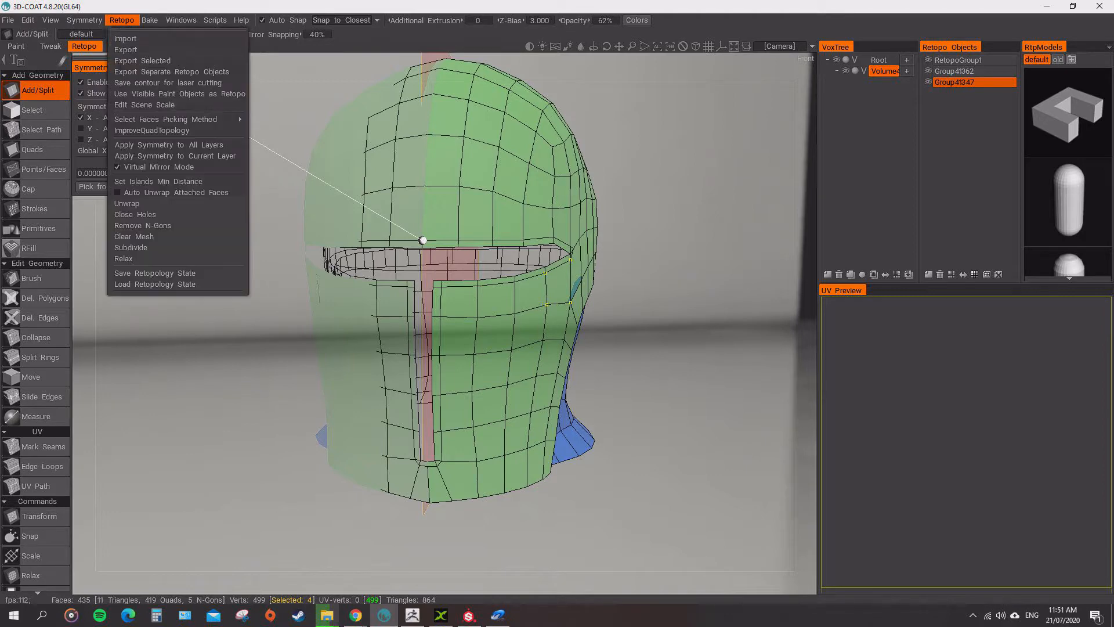
{"action": "left_click", "coordinate": [137, 145]}
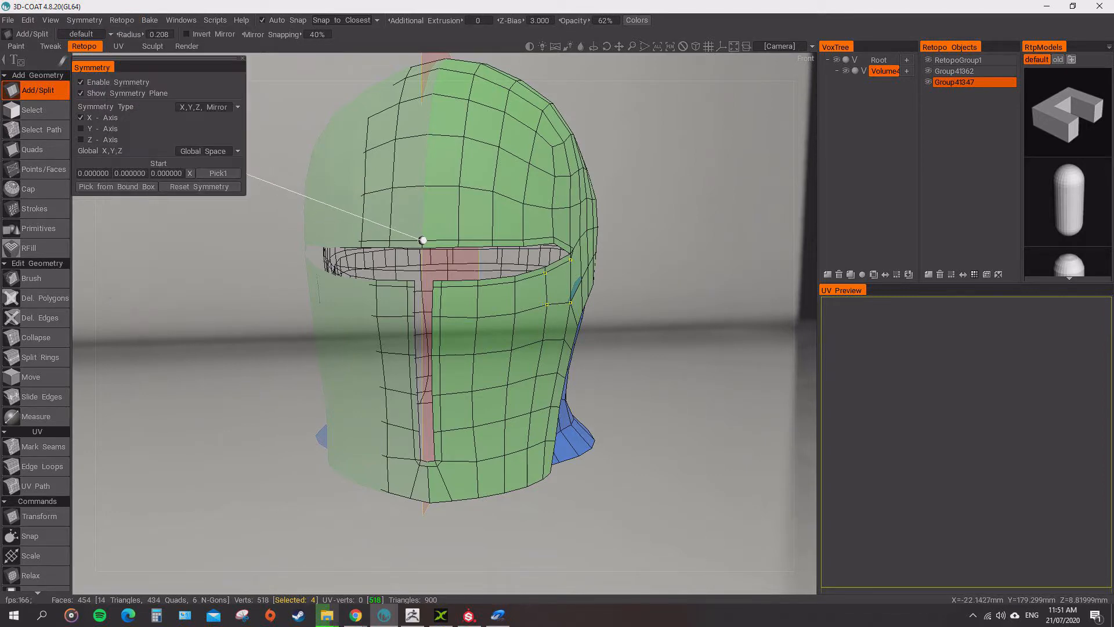
{"action": "left_click", "coordinate": [81, 82]}
{"action": "key", "text": "Escape"}
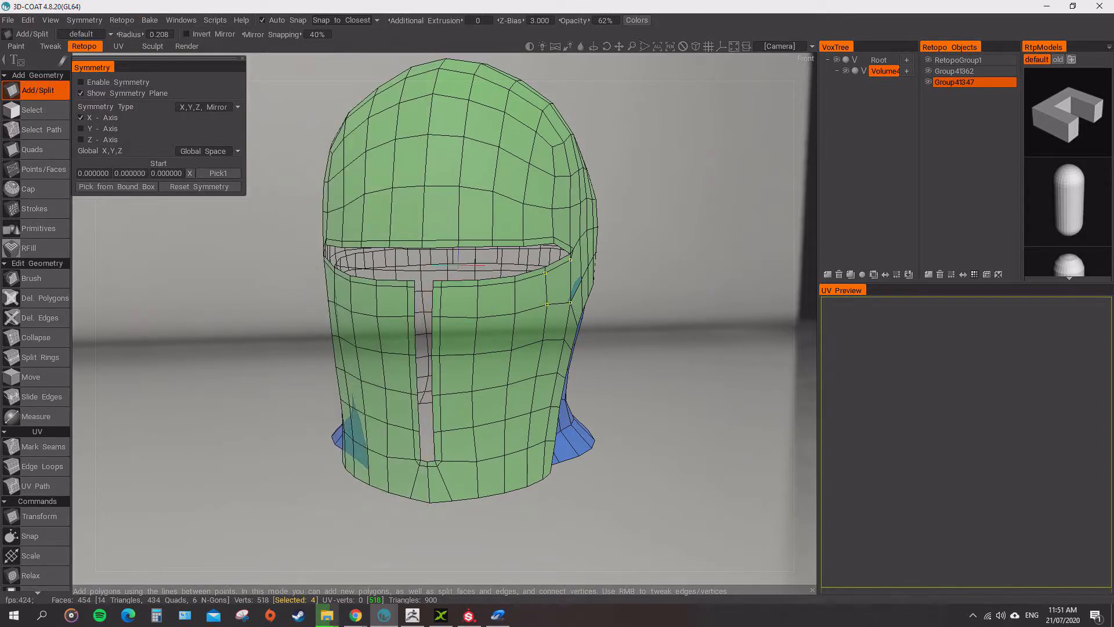
Examine the mirrored helmet shell and neck guard from the back, sides and front.
{"action": "scroll", "coordinate": [671, 343], "scroll_direction": "down", "scroll_amount": 5}
{"action": "left_click_drag", "start_coordinate": [672, 343], "coordinate": [406, 325]}
{"action": "scroll", "coordinate": [406, 325], "scroll_direction": "up", "scroll_amount": 3}
{"action": "left_click_drag", "start_coordinate": [668, 313], "coordinate": [418, 357]}
{"action": "left_click_drag", "start_coordinate": [616, 359], "coordinate": [301, 394]}
{"action": "scroll", "coordinate": [453, 290], "scroll_direction": "up", "scroll_amount": 8}
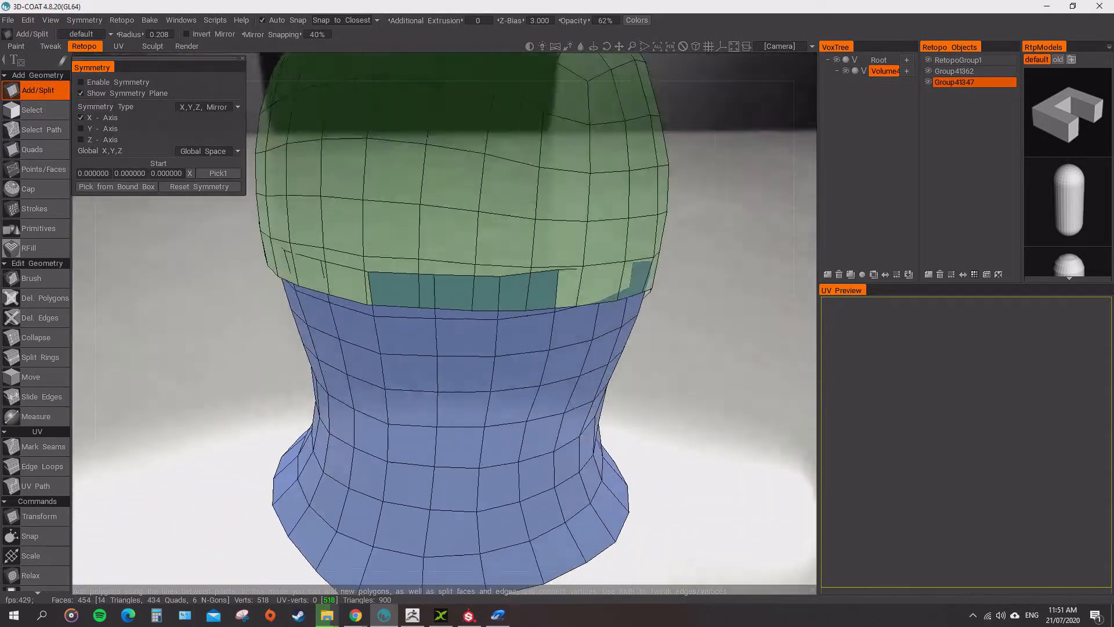
{"action": "left_click_drag", "start_coordinate": [615, 348], "coordinate": [519, 255]}
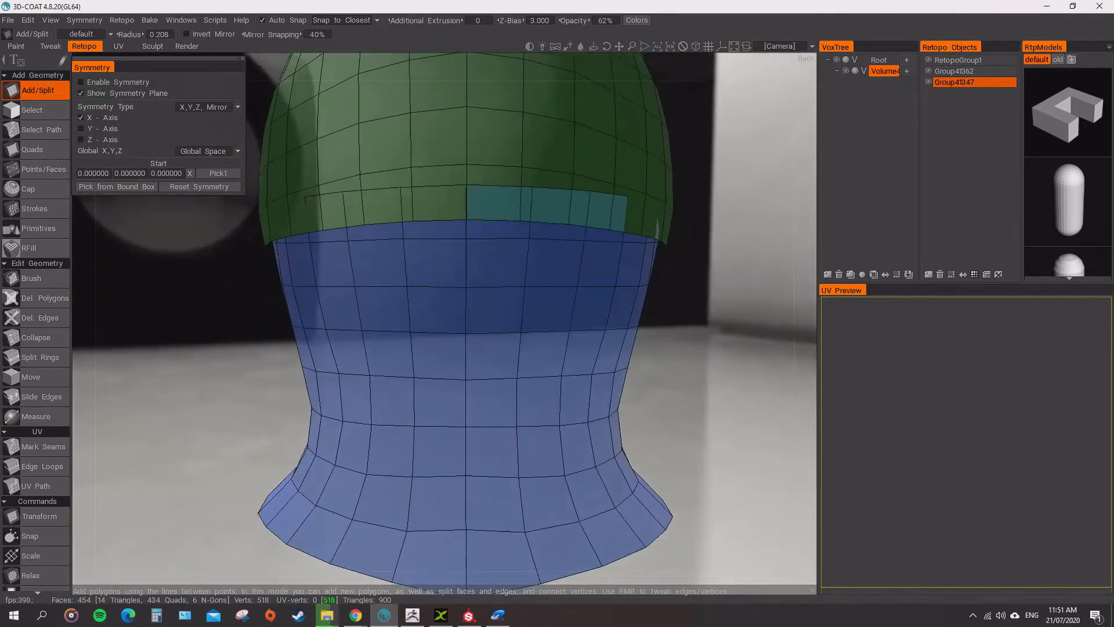
{"action": "left_click_drag", "start_coordinate": [336, 389], "coordinate": [325, 429], "text": "alt"}
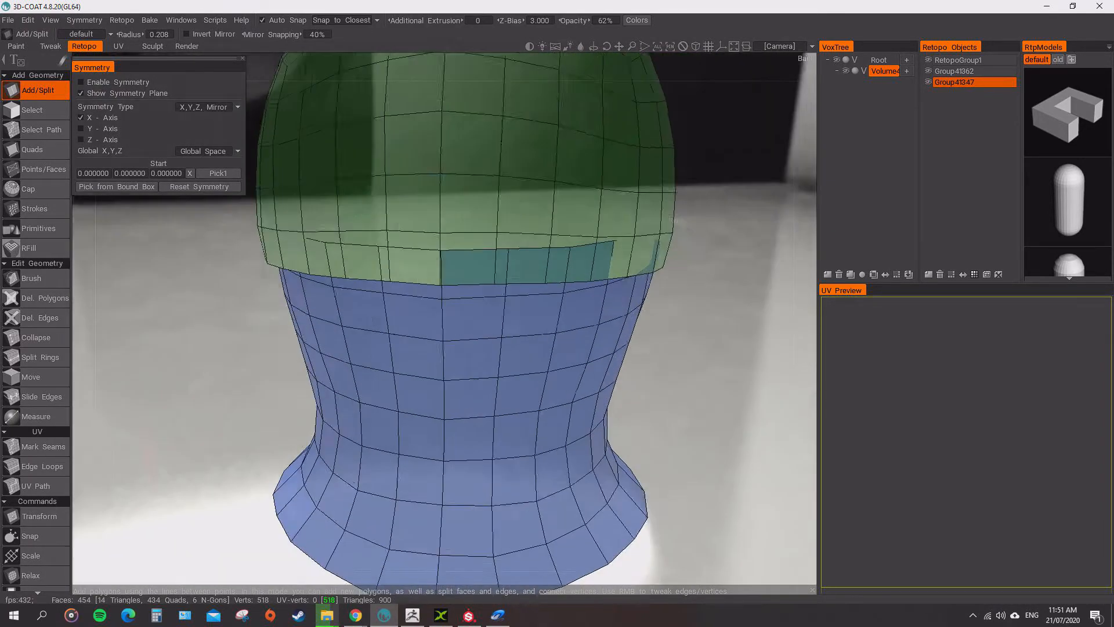
{"action": "right_click_drag", "start_coordinate": [407, 348], "coordinate": [406, 436], "text": "alt"}
{"action": "left_click_drag", "start_coordinate": [313, 394], "coordinate": [466, 360], "text": "alt"}
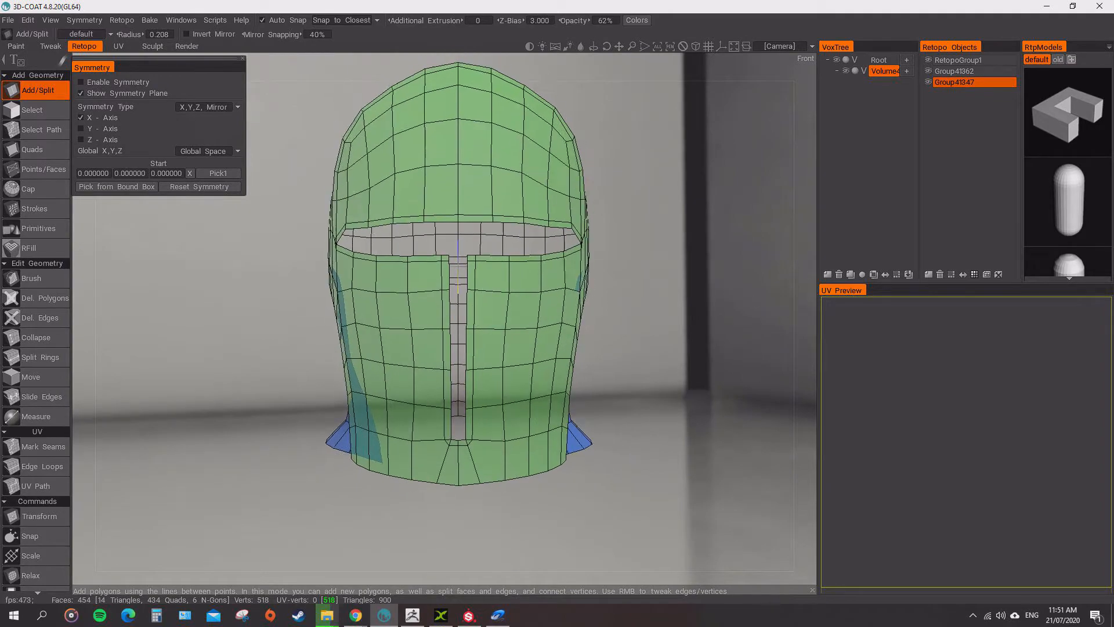
{"action": "left_click_drag", "start_coordinate": [458, 180], "coordinate": [380, 203], "text": "alt"}
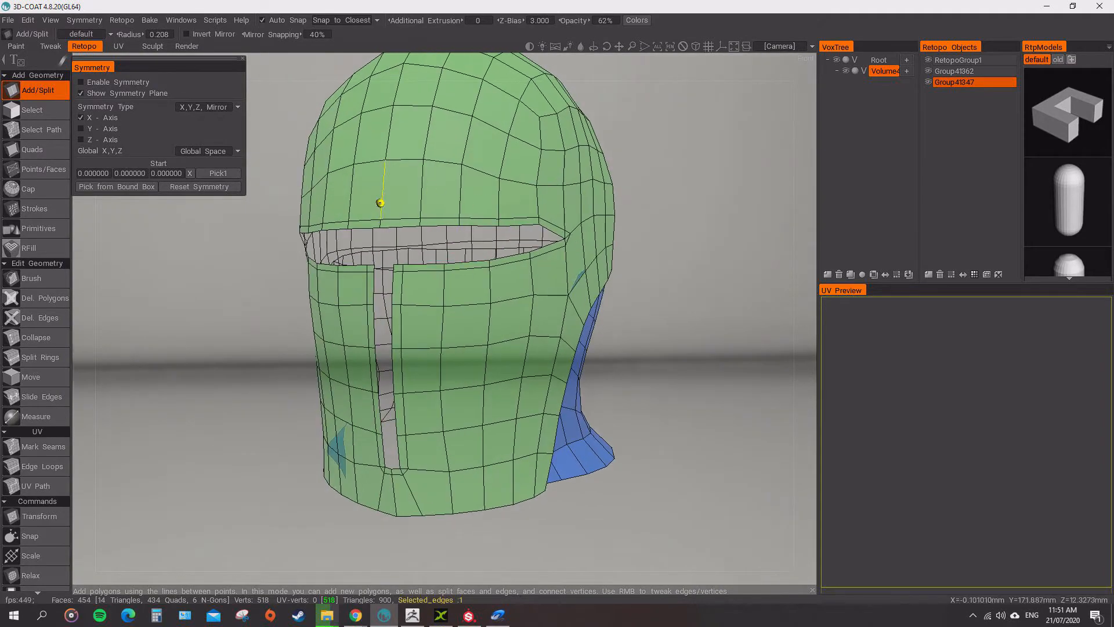
Split an edge ring on the helmet shell close to its slanted side edge bordering the neck guard.
{"action": "left_click_drag", "start_coordinate": [633, 264], "coordinate": [592, 325], "text": "alt"}
{"action": "scroll", "coordinate": [594, 323], "scroll_direction": "down", "scroll_amount": 3}
{"action": "scroll", "coordinate": [592, 325], "scroll_direction": "up", "scroll_amount": 4}
{"action": "middle_click_drag", "start_coordinate": [629, 462], "coordinate": [709, 273], "text": "alt"}
{"action": "scroll", "coordinate": [708, 273], "scroll_direction": "up", "scroll_amount": 2}
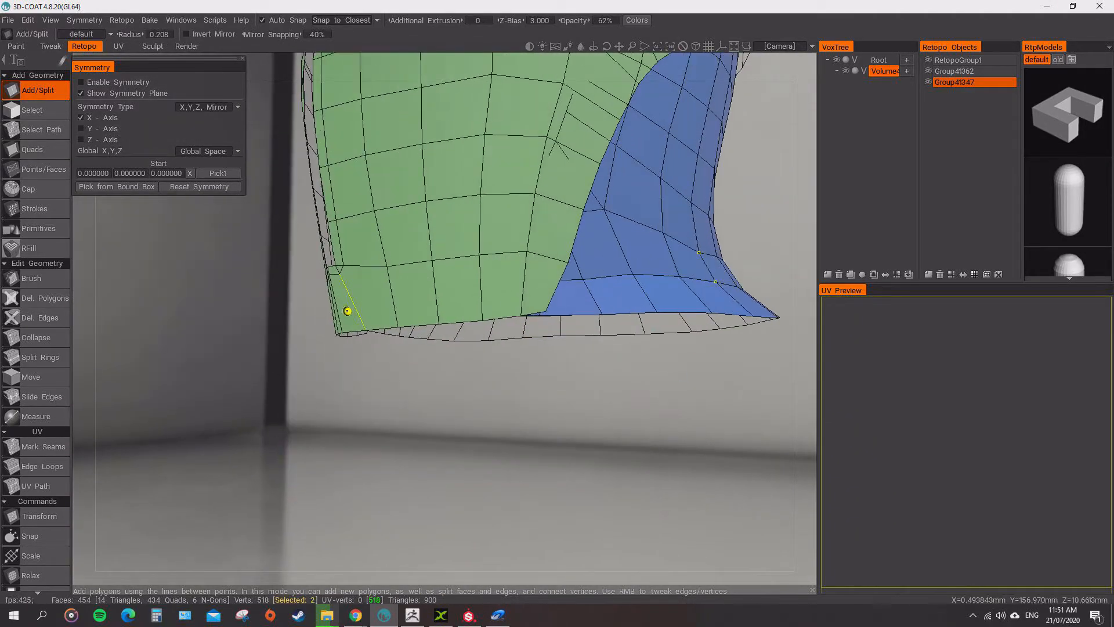
{"action": "left_click_drag", "start_coordinate": [708, 271], "coordinate": [681, 303], "text": "alt"}
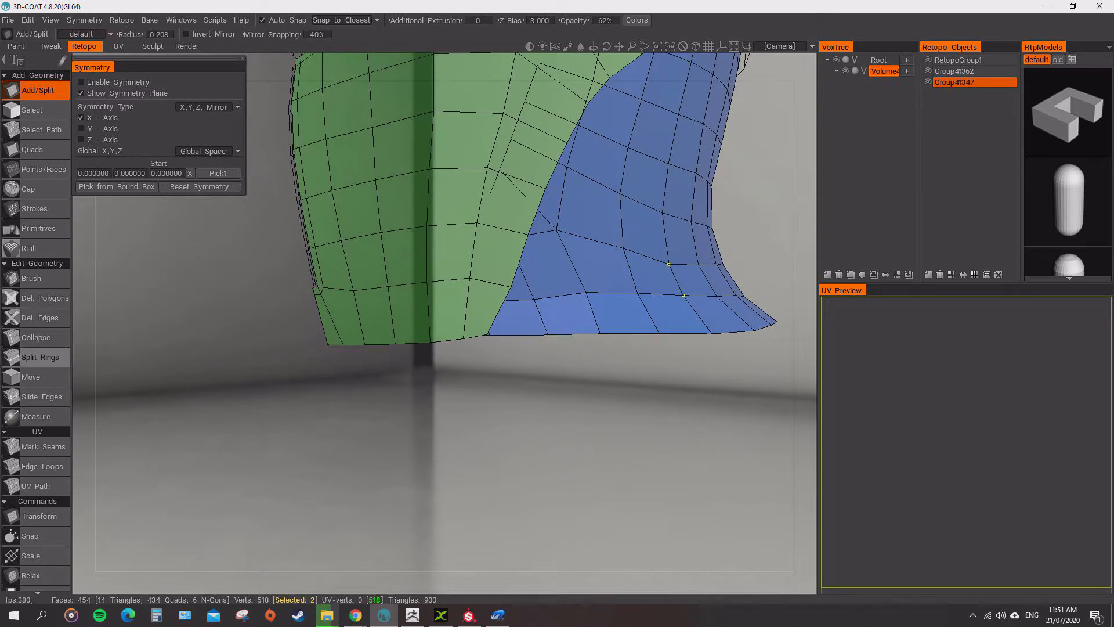
{"action": "left_click", "coordinate": [39, 357]}
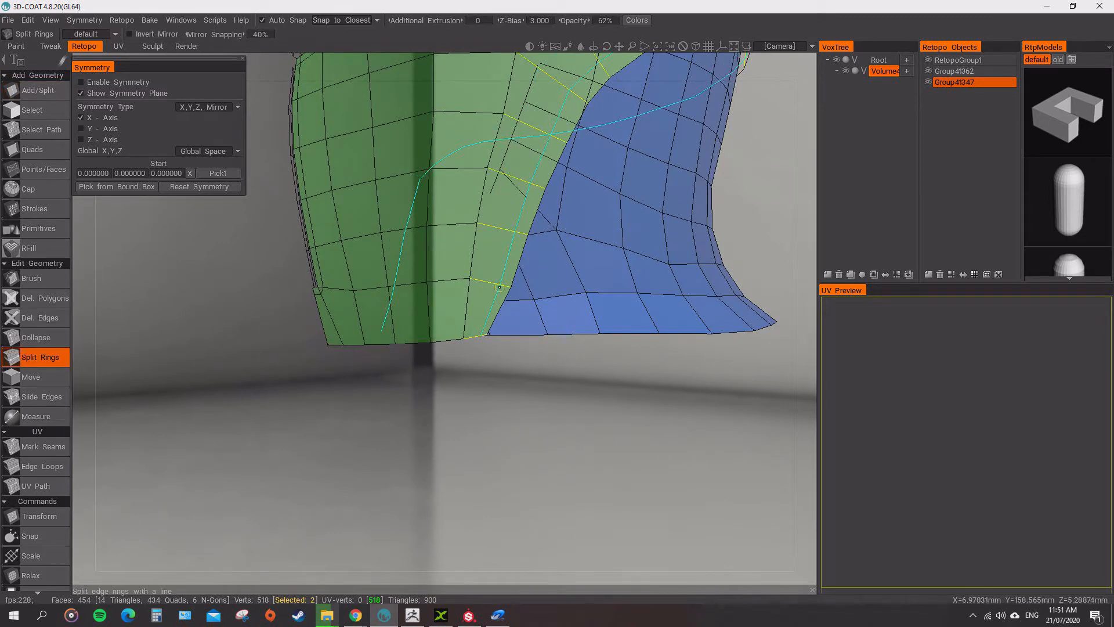
{"action": "scroll", "coordinate": [505, 282], "scroll_direction": "up", "scroll_amount": 2}
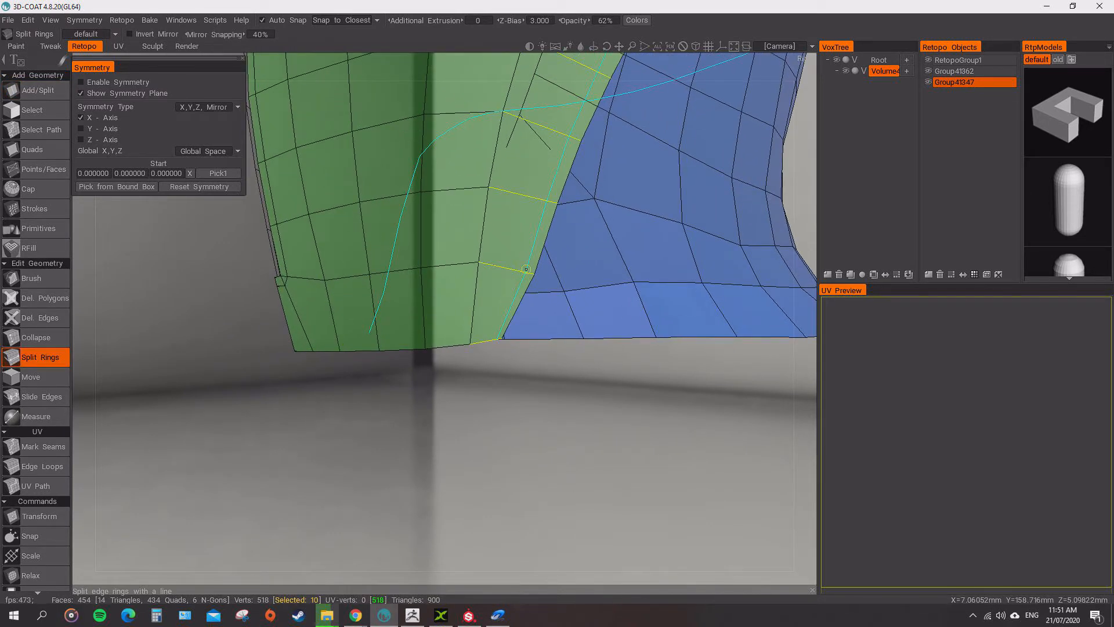
{"action": "left_click", "coordinate": [526, 269]}
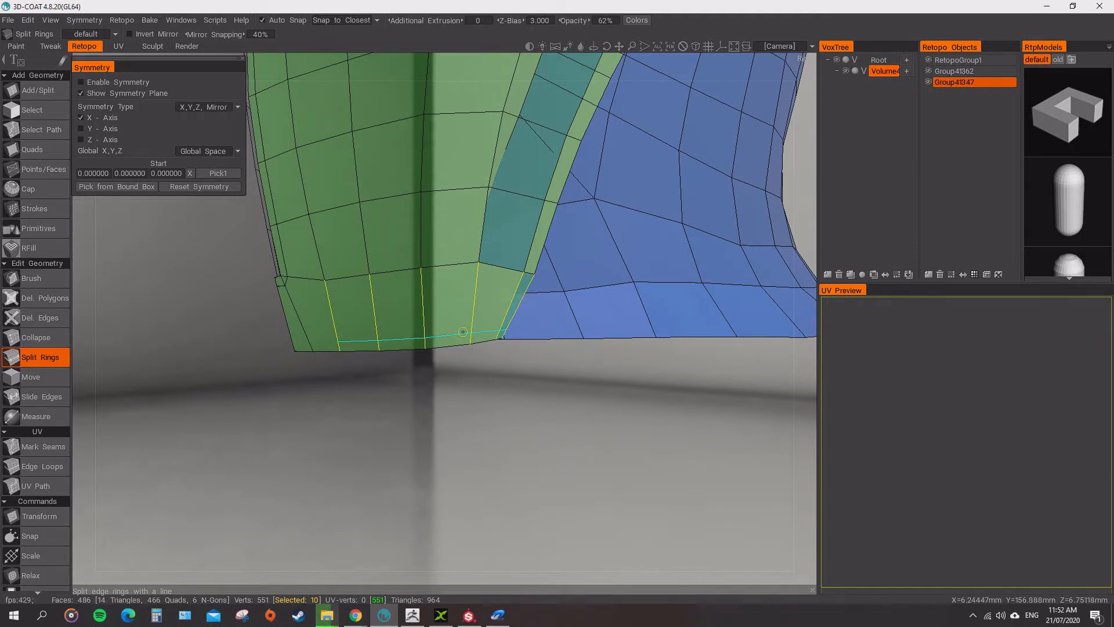
Split rings just above the shell's bottom edge at the side and below the vertical slot, and bridge the gap between them with Add/Split.
{"action": "left_click", "coordinate": [463, 332]}
{"action": "left_click_drag", "start_coordinate": [450, 334], "coordinate": [515, 336], "text": "alt"}
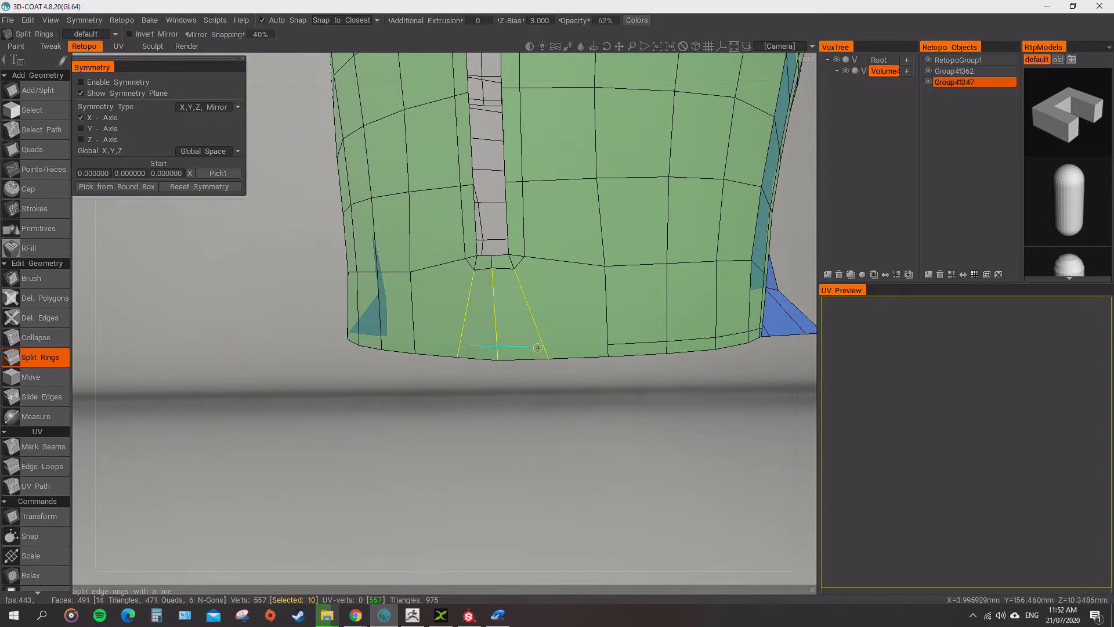
{"action": "left_click", "coordinate": [538, 348]}
{"action": "left_click", "coordinate": [37, 90]}
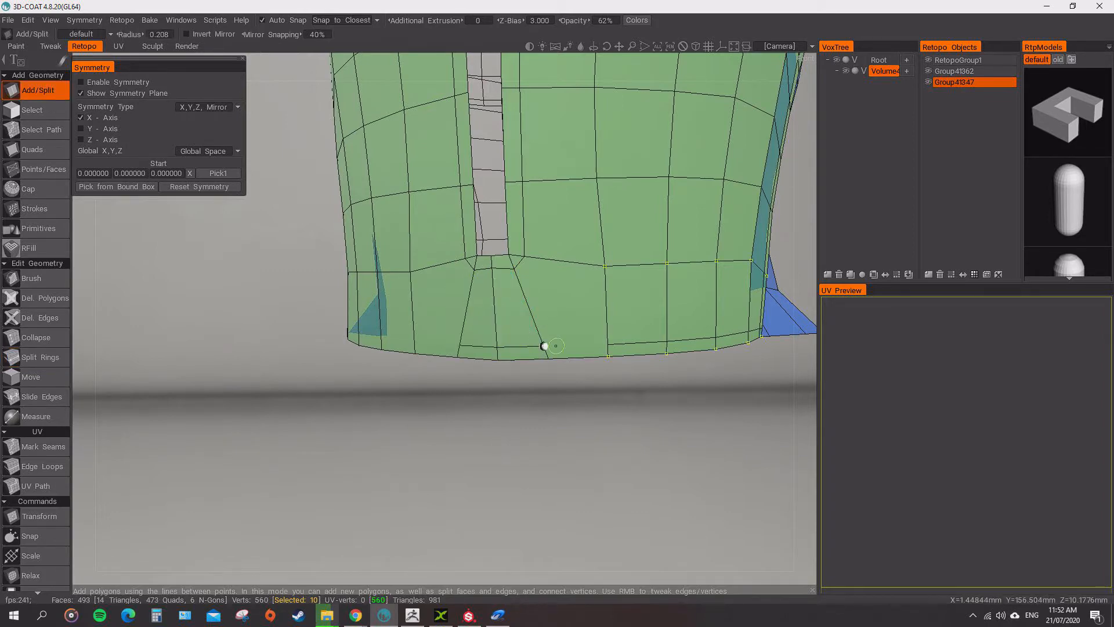
{"action": "left_click", "coordinate": [544, 346]}
{"action": "left_click", "coordinate": [609, 344]}
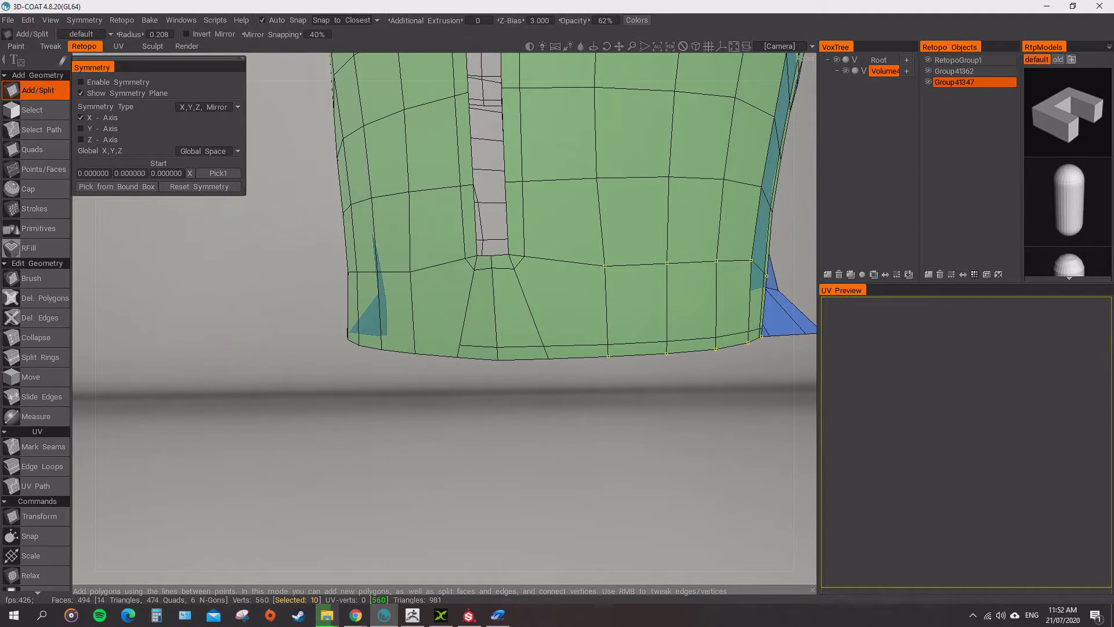
Enable symmetry, apply it to all layers to mirror the shell's new side and bottom loops, and disable symmetry.
{"action": "scroll", "coordinate": [444, 318], "scroll_direction": "down", "scroll_amount": 5}
{"action": "left_click_drag", "start_coordinate": [445, 318], "coordinate": [383, 343], "text": "alt"}
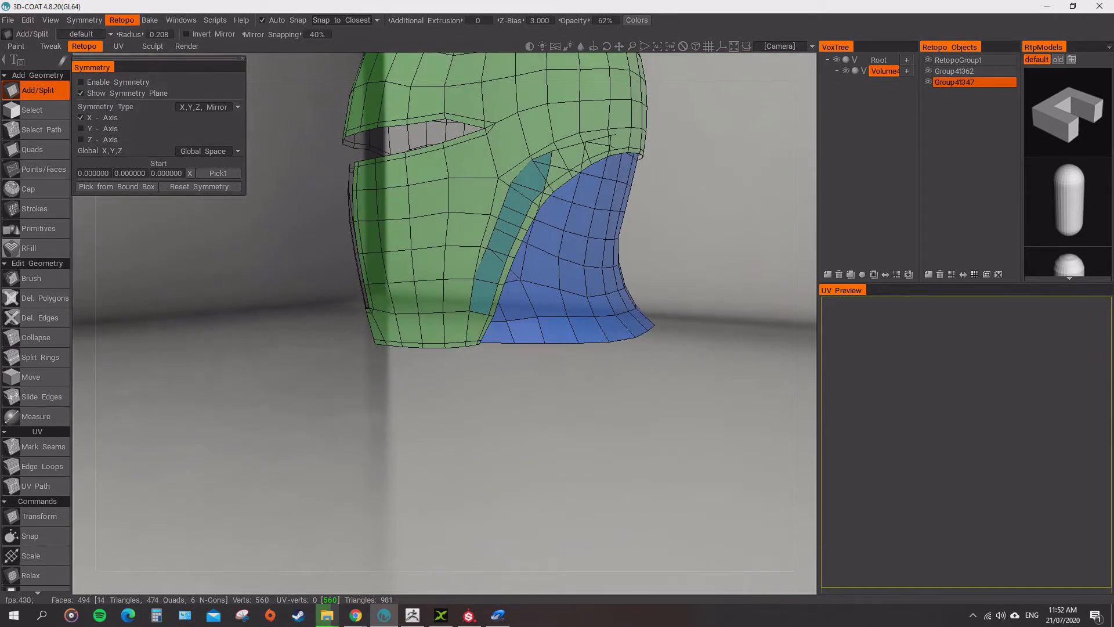
{"action": "left_click", "coordinate": [122, 19]}
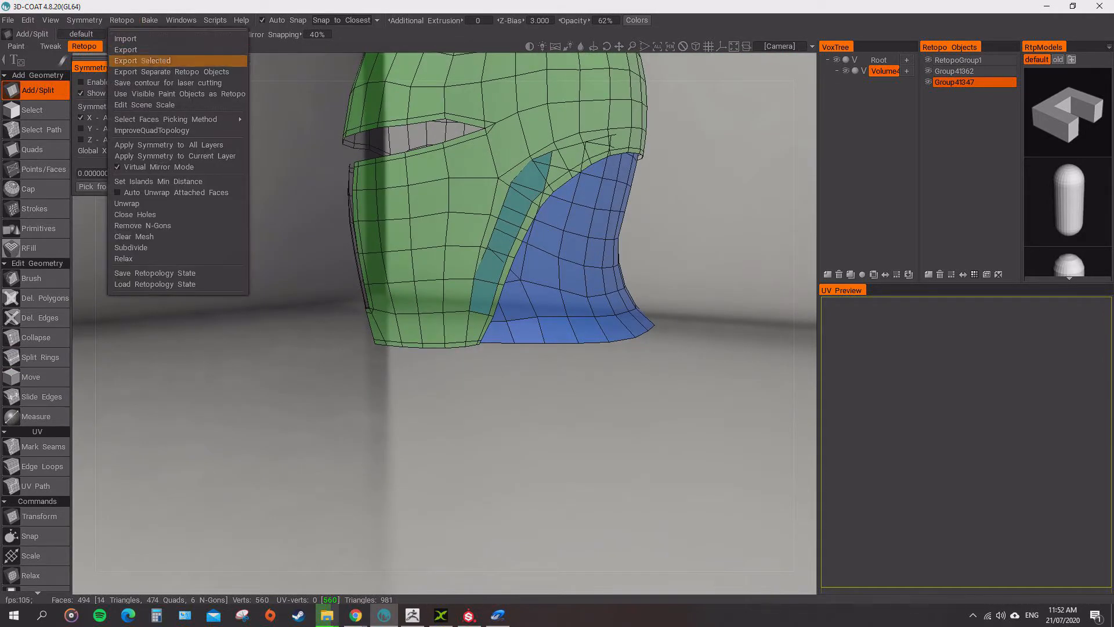
{"action": "key", "text": "Escape"}
{"action": "left_click", "coordinate": [122, 20]}
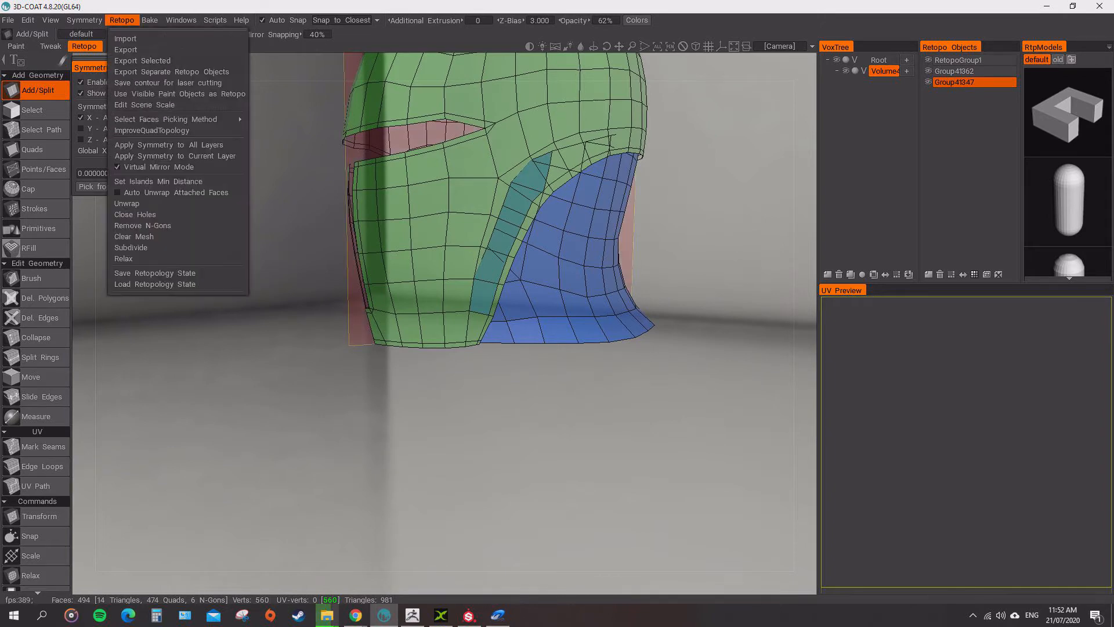
{"action": "left_click", "coordinate": [148, 145]}
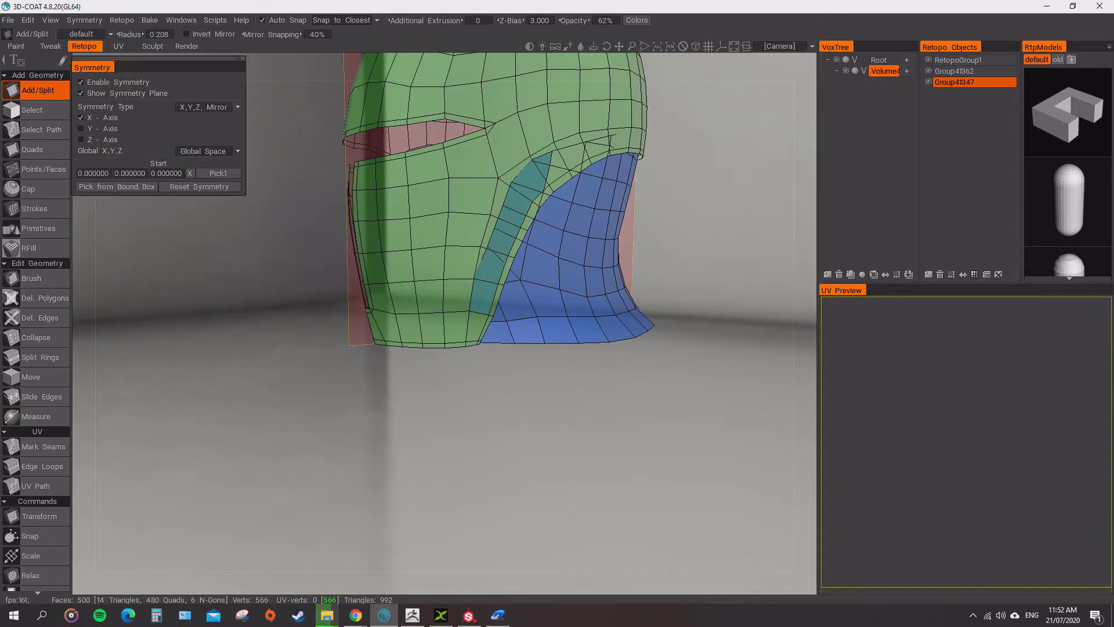
{"action": "left_click", "coordinate": [81, 82]}
Enable symmetry and use the Brush to shift the support-loop vertex at the shell's lower side corner inward.
{"action": "scroll", "coordinate": [444, 323], "scroll_direction": "down", "scroll_amount": 5}
{"action": "left_click_drag", "start_coordinate": [360, 395], "coordinate": [592, 270], "text": "alt"}
{"action": "scroll", "coordinate": [464, 386], "scroll_direction": "up", "scroll_amount": 5}
{"action": "scroll", "coordinate": [592, 270], "scroll_direction": "up", "scroll_amount": 5}
{"action": "middle_click_drag", "start_coordinate": [685, 291], "coordinate": [453, 308], "text": "alt"}
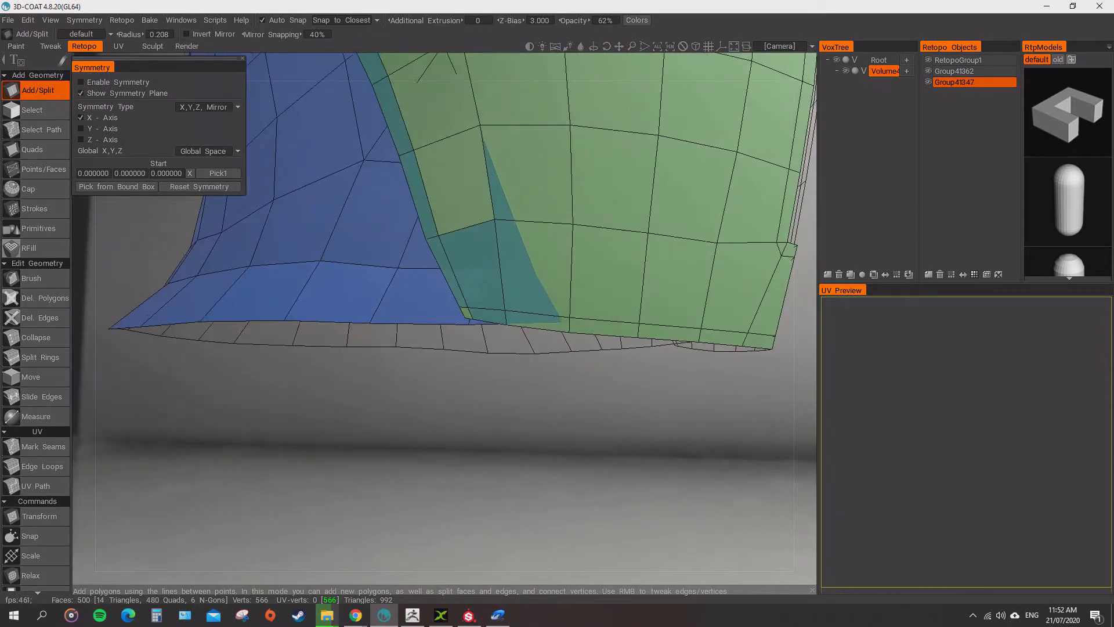
{"action": "left_click_drag", "start_coordinate": [523, 307], "coordinate": [290, 325], "text": "alt"}
{"action": "scroll", "coordinate": [444, 323], "scroll_direction": "up", "scroll_amount": 3}
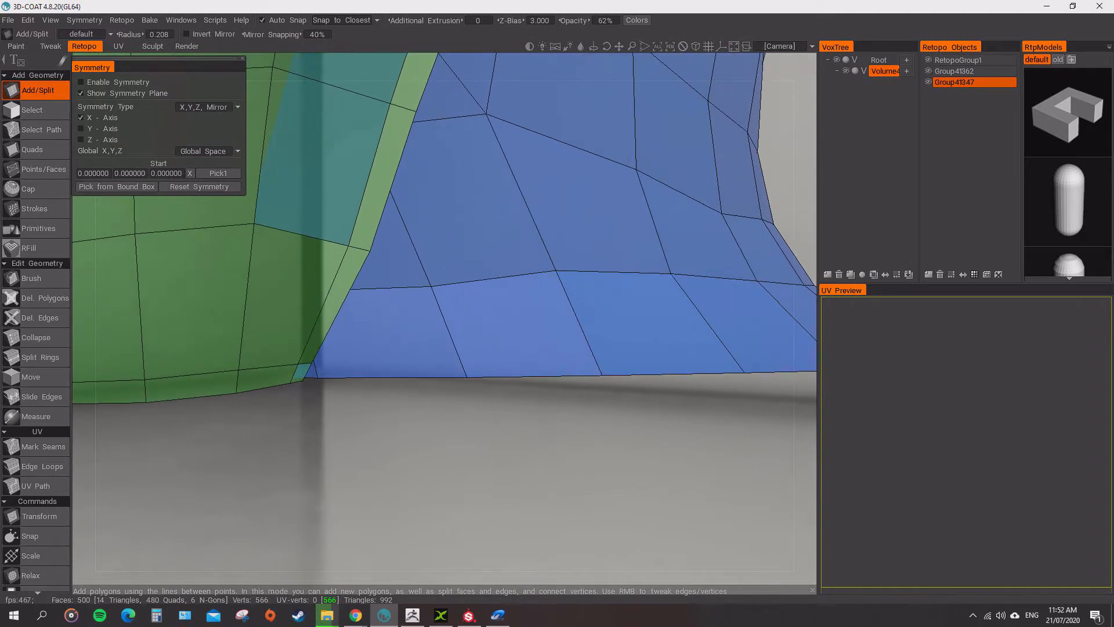
{"action": "middle_click_drag", "start_coordinate": [174, 244], "coordinate": [377, 241], "text": "alt"}
{"action": "left_click_drag", "start_coordinate": [377, 241], "coordinate": [330, 238], "text": "alt"}
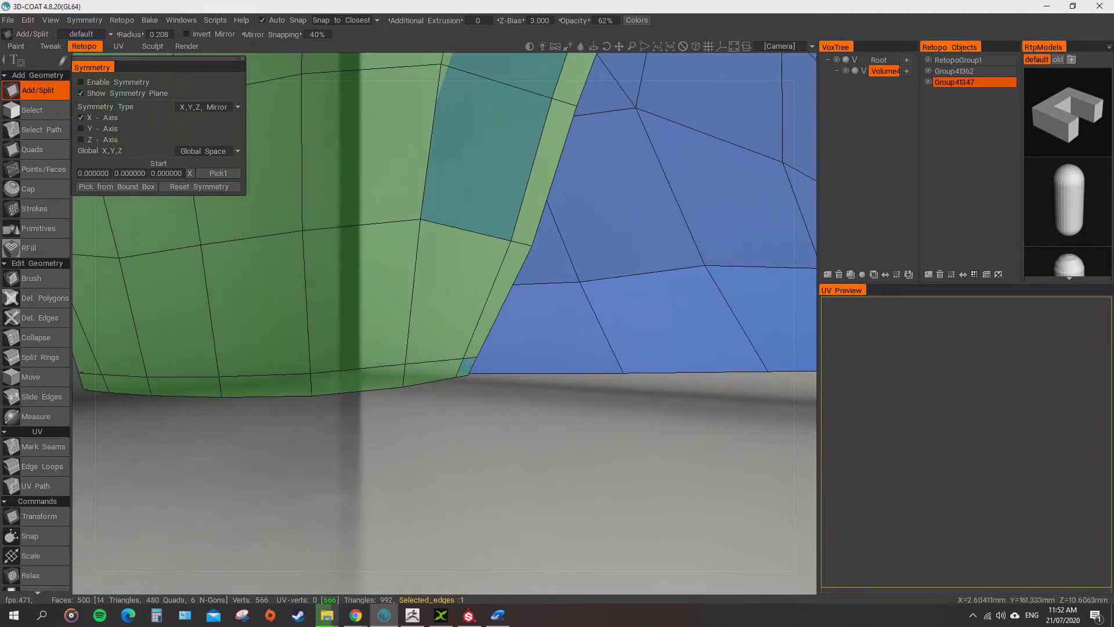
{"action": "left_click", "coordinate": [32, 278]}
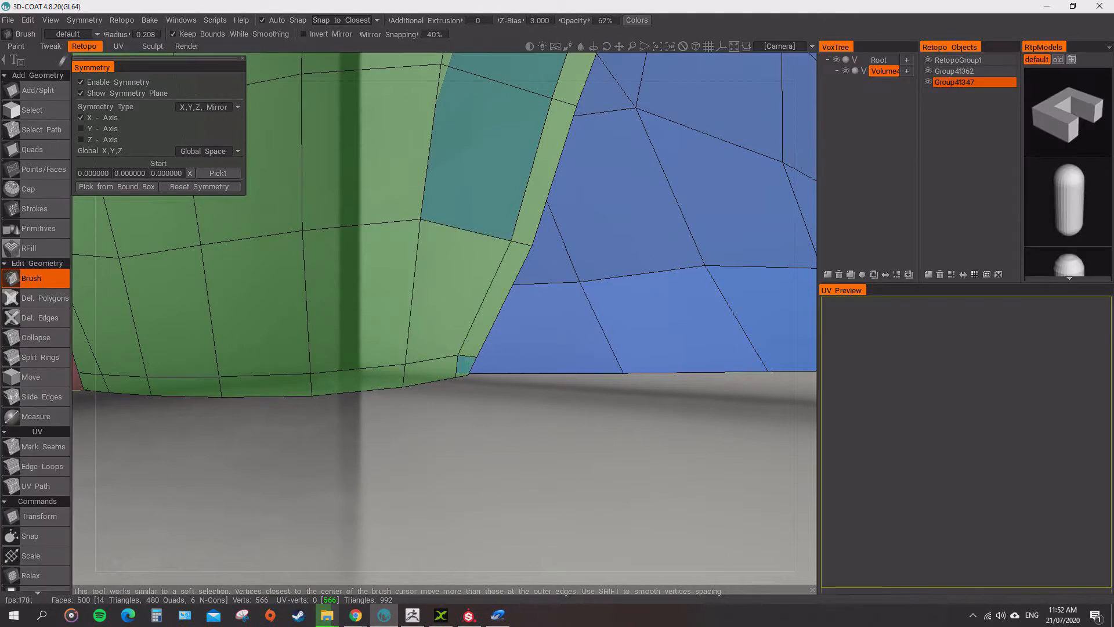
{"action": "left_click_drag", "start_coordinate": [449, 349], "coordinate": [383, 348], "text": "alt"}
{"action": "right_click_drag", "start_coordinate": [383, 348], "coordinate": [325, 350], "text": "alt"}
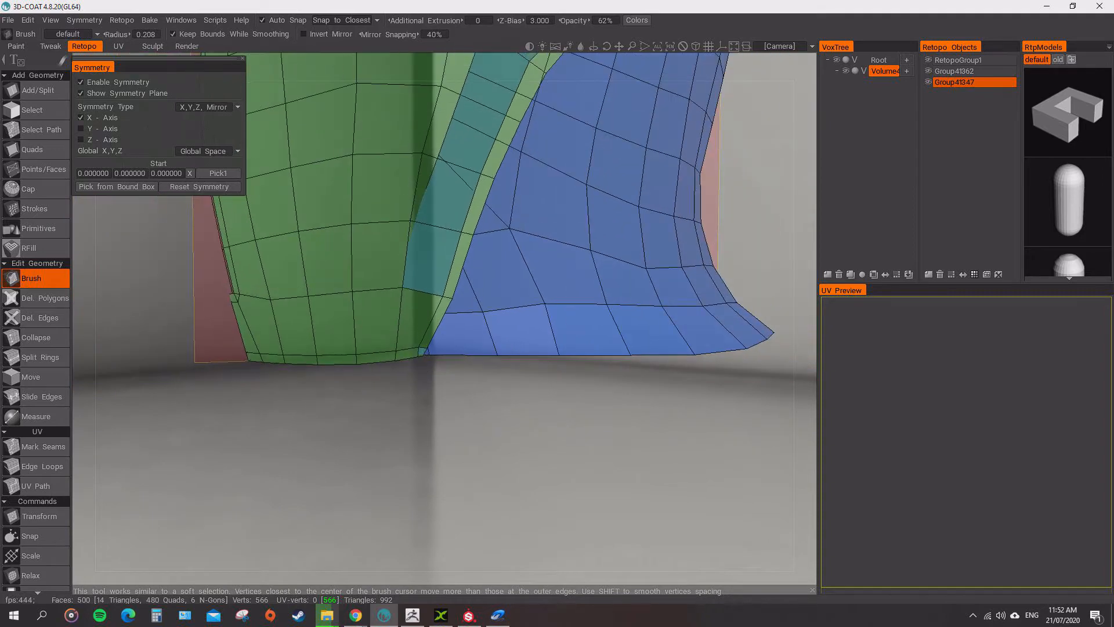
Apply symmetry to all layers to mirror the adjusted corner, and disable symmetry.
{"action": "left_click_drag", "start_coordinate": [325, 351], "coordinate": [459, 380], "text": "alt"}
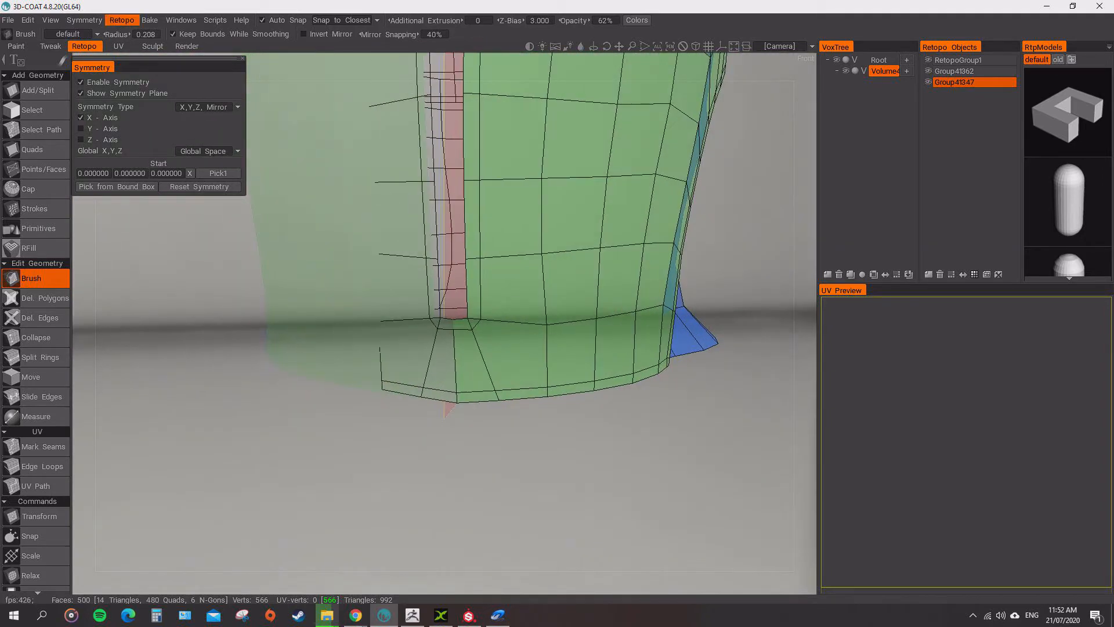
{"action": "left_click", "coordinate": [121, 20]}
{"action": "left_click", "coordinate": [151, 145]}
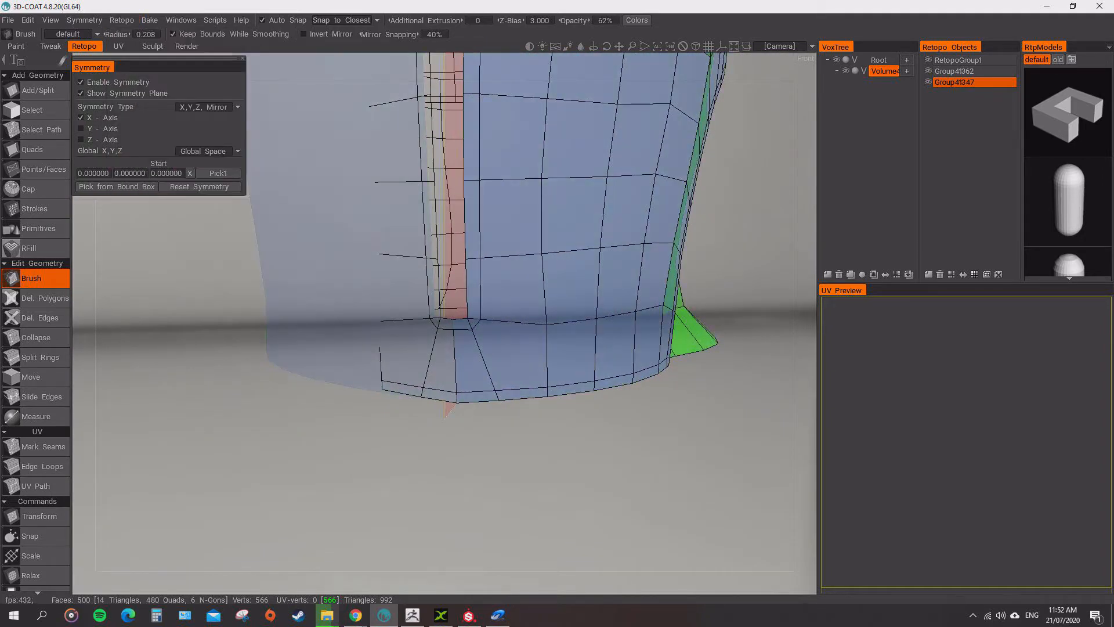
{"action": "left_click", "coordinate": [81, 82]}
Examine the whole helmet from the front and side, and the lower edge of the neck guard up close.
{"action": "right_click_drag", "start_coordinate": [452, 349], "coordinate": [401, 348], "text": "alt"}
{"action": "mouse_move", "coordinate": [400, 348]}
{"action": "left_mouse_down", "text": "alt"}
{"action": "mouse_move", "coordinate": [386, 357]}
{"action": "mouse_move", "coordinate": [400, 337]}
{"action": "left_mouse_up", "text": "alt"}
{"action": "right_click_drag", "start_coordinate": [401, 336], "coordinate": [377, 336], "text": "alt"}
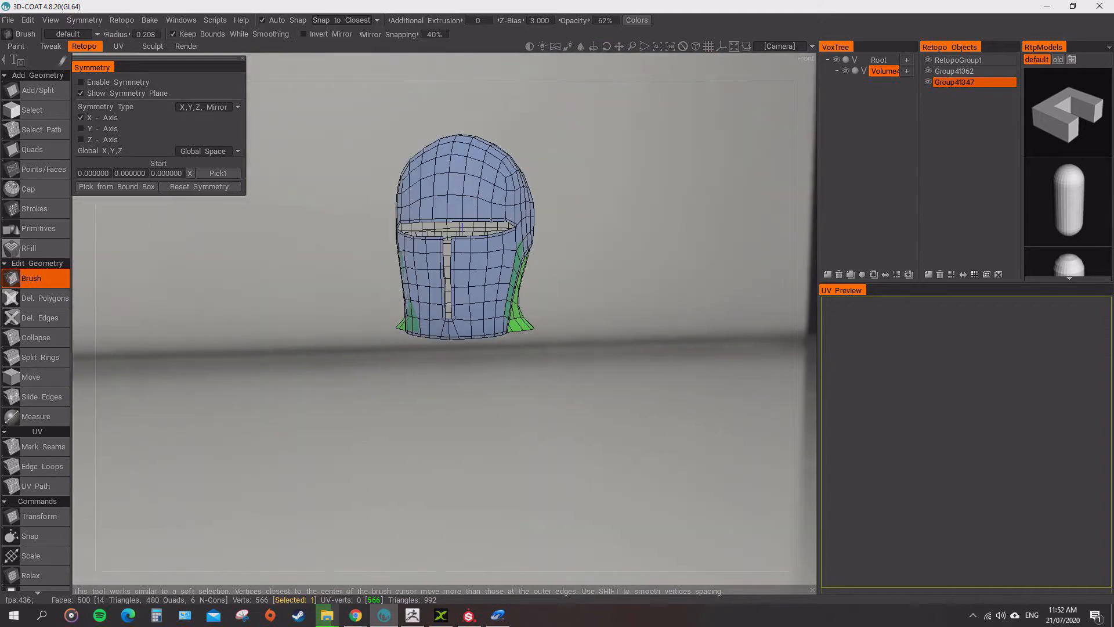
{"action": "left_click_drag", "start_coordinate": [378, 337], "coordinate": [459, 340], "text": "alt"}
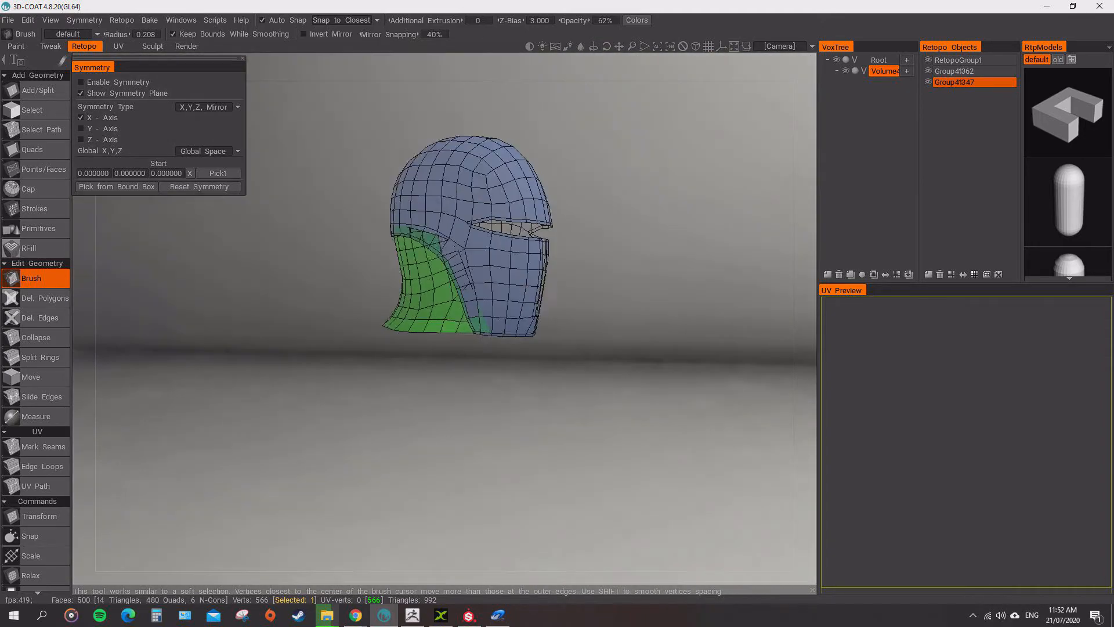
{"action": "right_click_drag", "start_coordinate": [458, 339], "coordinate": [523, 339], "text": "alt"}
{"action": "left_click_drag", "start_coordinate": [522, 339], "coordinate": [534, 366], "text": "alt"}
{"action": "right_click_drag", "start_coordinate": [534, 366], "coordinate": [499, 366], "text": "alt"}
{"action": "mouse_move", "coordinate": [499, 366]}
{"action": "left_mouse_down", "text": "alt"}
{"action": "mouse_move", "coordinate": [598, 377]}
{"action": "mouse_move", "coordinate": [502, 369]}
{"action": "left_mouse_up", "text": "alt"}
{"action": "right_click_drag", "start_coordinate": [502, 368], "coordinate": [569, 368], "text": "alt"}
{"action": "left_click_drag", "start_coordinate": [569, 368], "coordinate": [576, 368], "text": "alt"}
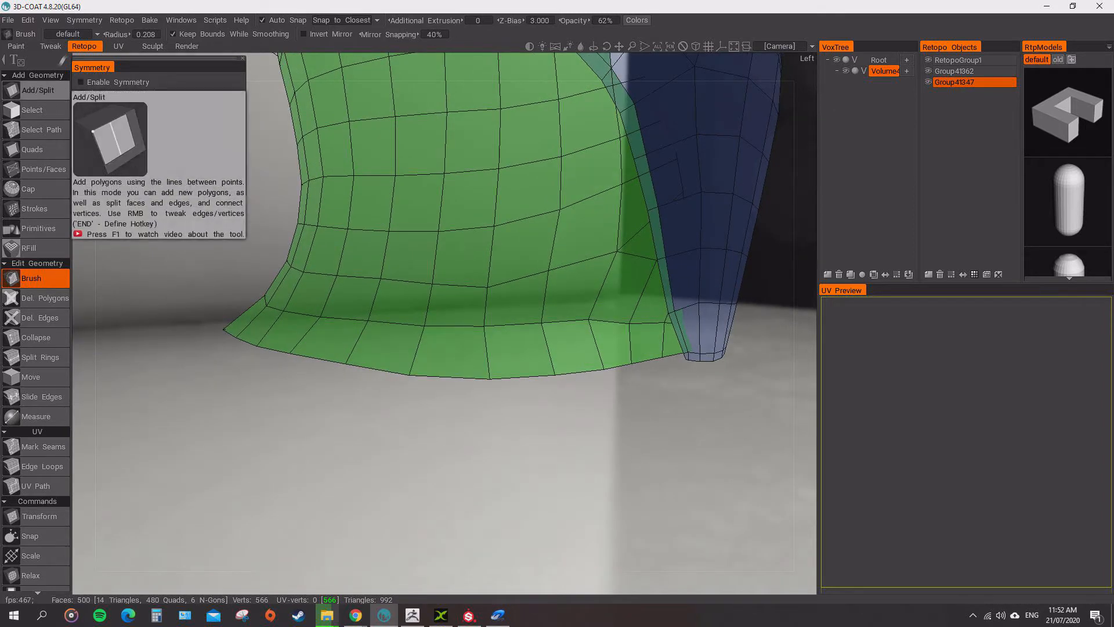
Add a support loop with Split Rings close to the neck guard's lower edge, hiding the shell layer temporarily for access.
{"action": "left_click", "coordinate": [36, 90]}
{"action": "left_click", "coordinate": [36, 357]}
{"action": "scroll", "coordinate": [501, 391], "scroll_direction": "up", "scroll_amount": 2}
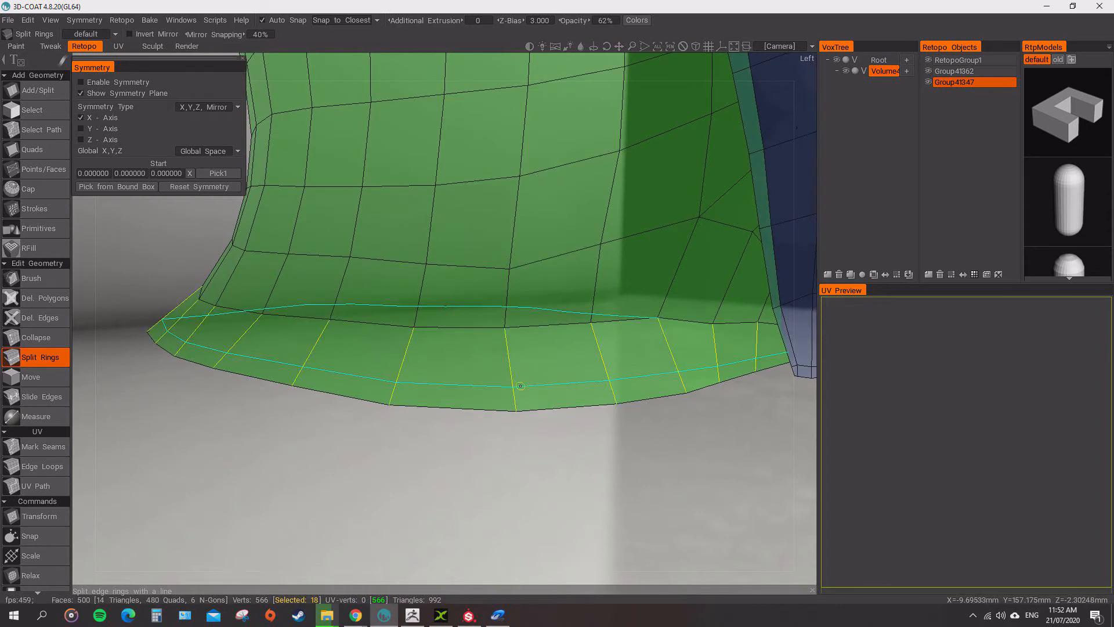
{"action": "left_click_drag", "start_coordinate": [502, 390], "coordinate": [455, 383], "text": "alt"}
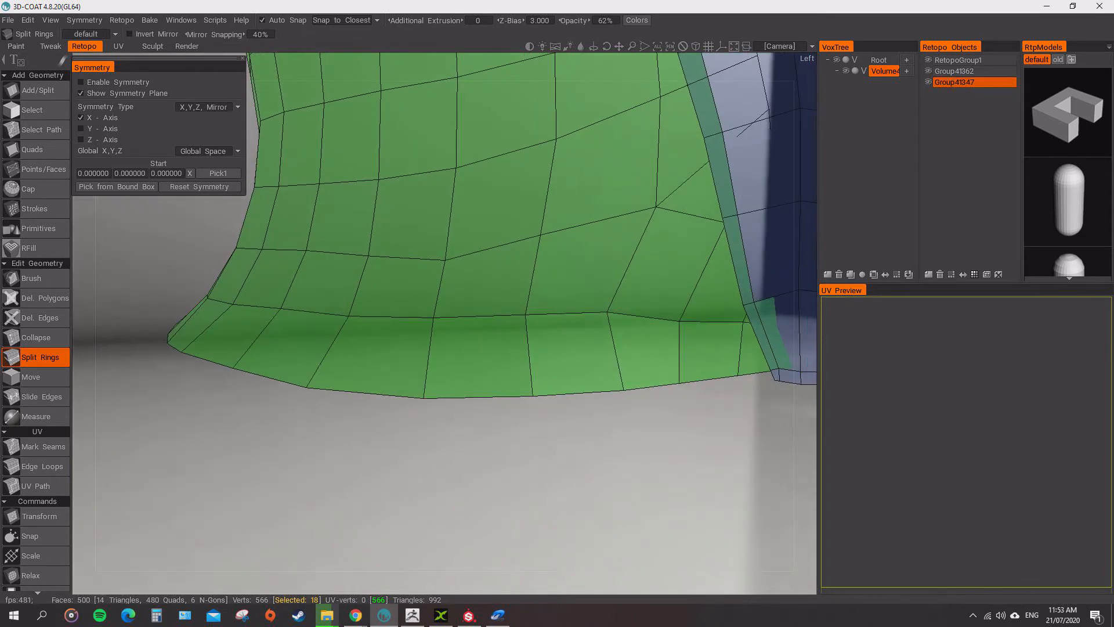
{"action": "left_click", "coordinate": [928, 70]}
{"action": "left_click_drag", "start_coordinate": [749, 370], "coordinate": [671, 373], "text": "alt"}
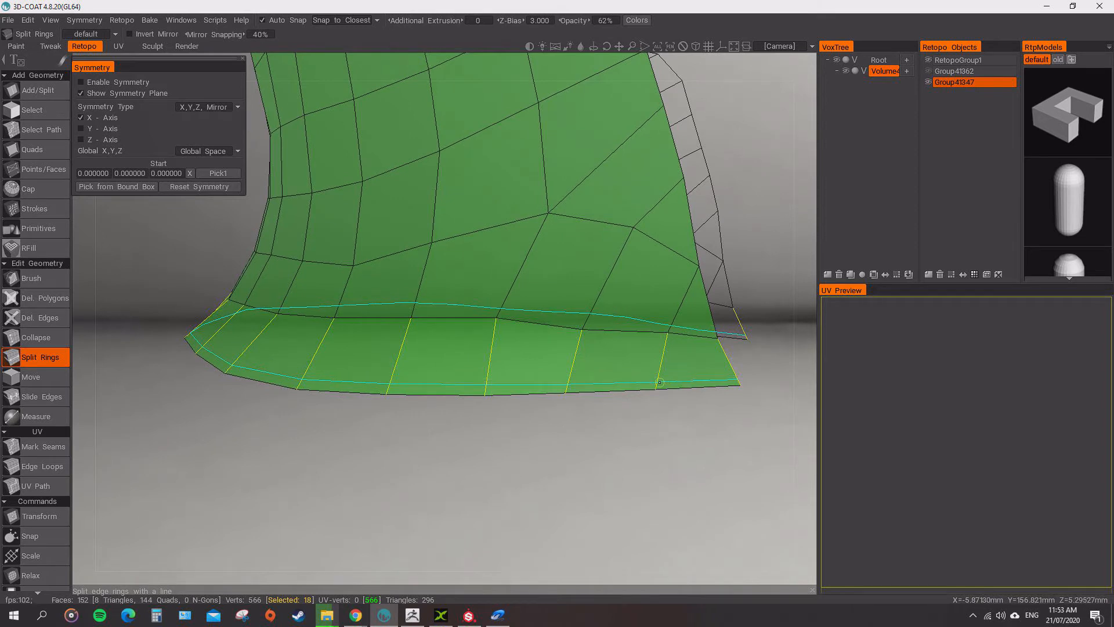
{"action": "left_click_drag", "start_coordinate": [671, 373], "coordinate": [524, 368], "text": "alt"}
{"action": "left_click", "coordinate": [928, 71]}
Export the retopo object as Helmet in OBJ format to the Templar Helmet folder, replacing the existing file.
{"action": "scroll", "coordinate": [697, 359], "scroll_direction": "down", "scroll_amount": 8}
{"action": "scroll", "coordinate": [453, 337], "scroll_direction": "up", "scroll_amount": 5}
{"action": "scroll", "coordinate": [513, 363], "scroll_direction": "down", "scroll_amount": 8}
{"action": "scroll", "coordinate": [493, 333], "scroll_direction": "up", "scroll_amount": 8}
{"action": "scroll", "coordinate": [545, 369], "scroll_direction": "down", "scroll_amount": 6}
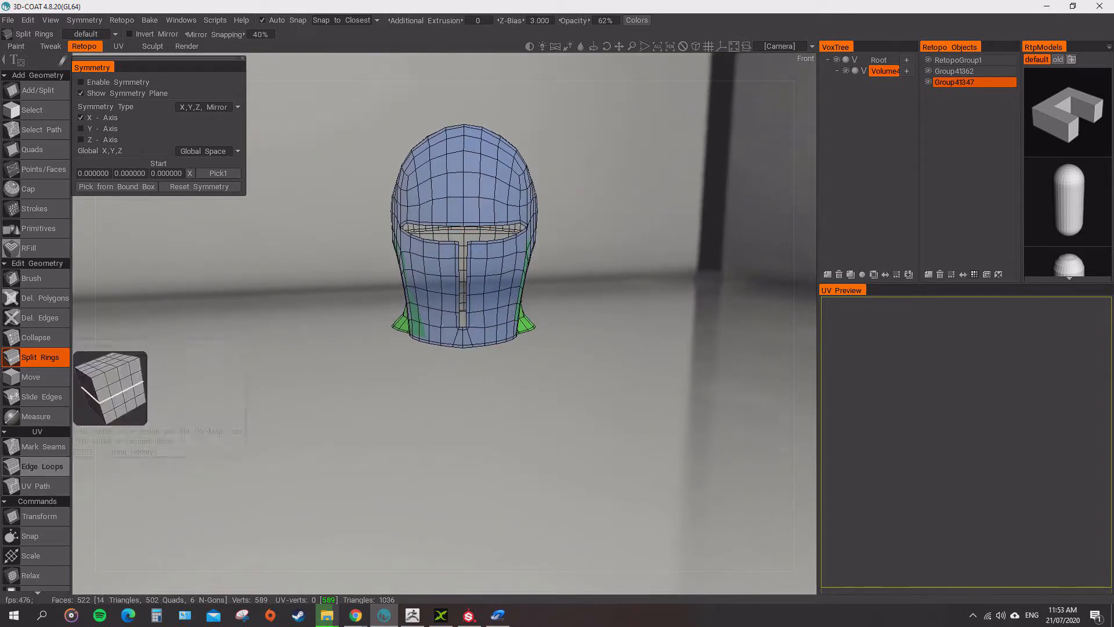
{"action": "left_click", "coordinate": [8, 20]}
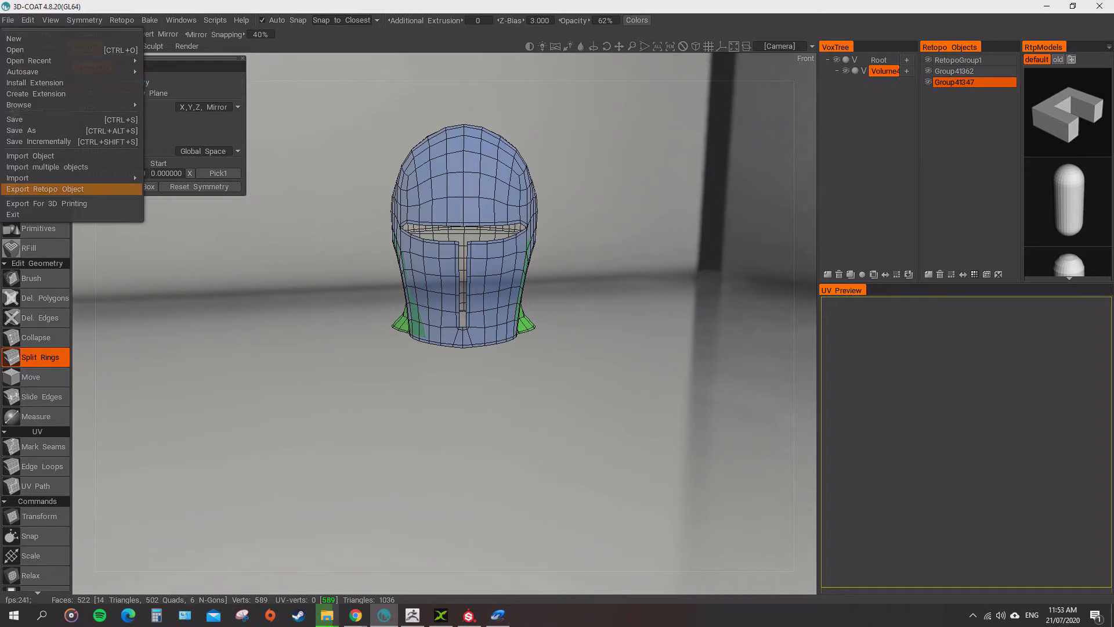
{"action": "left_click", "coordinate": [45, 189]}
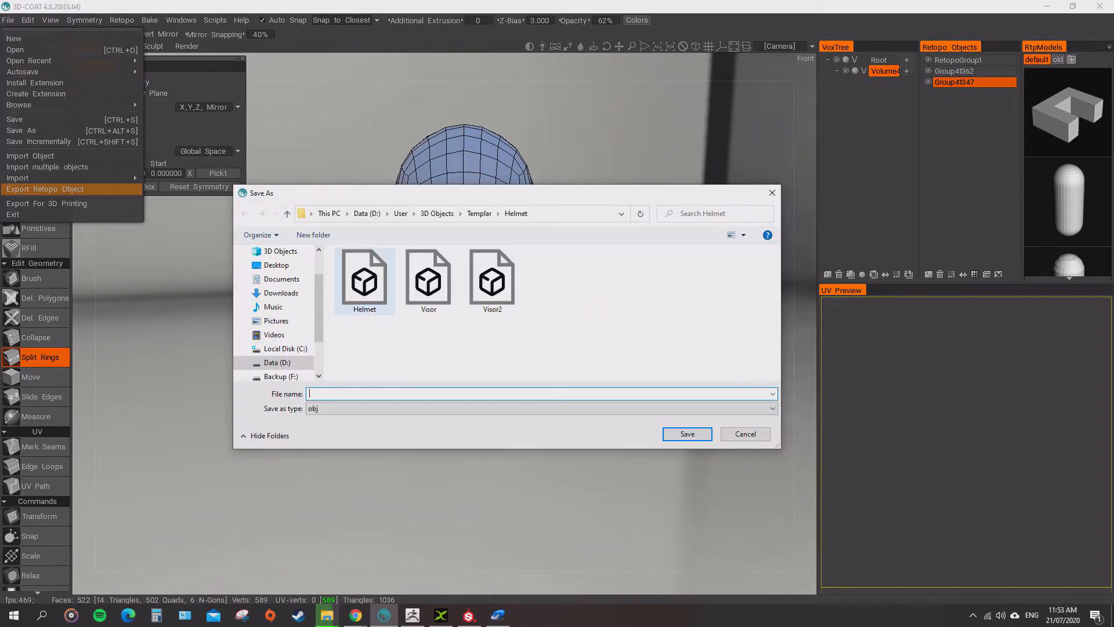
{"action": "key", "text": "Return"}
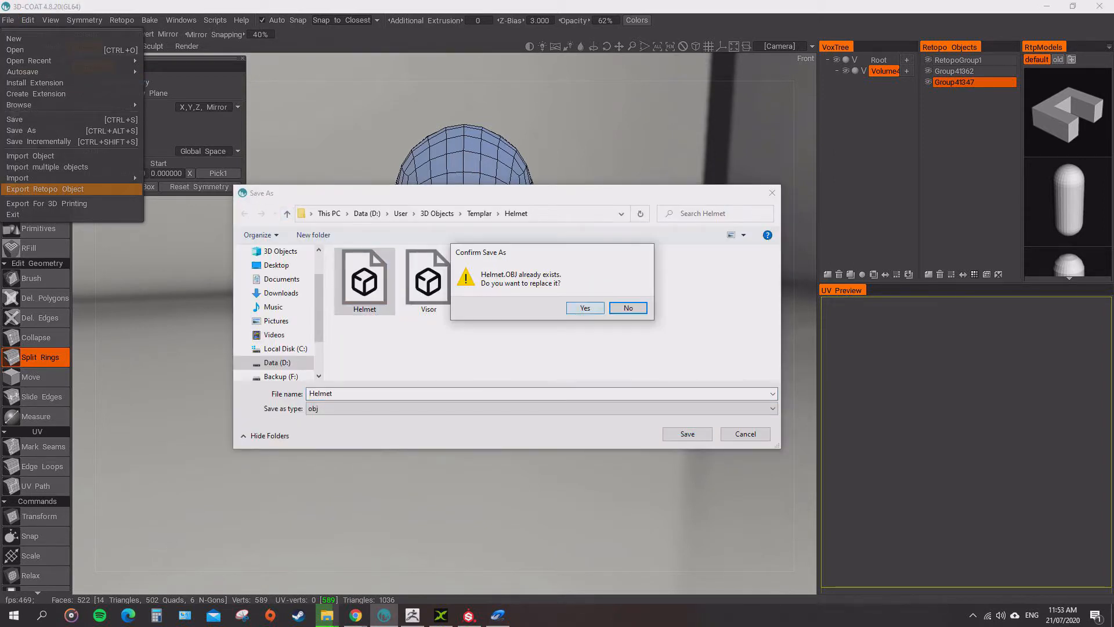
{"action": "left_click", "coordinate": [585, 309]}
Switch to ZBrush and import the exported Helmet file into the Helmet subtool.
{"action": "left_click", "coordinate": [412, 616]}
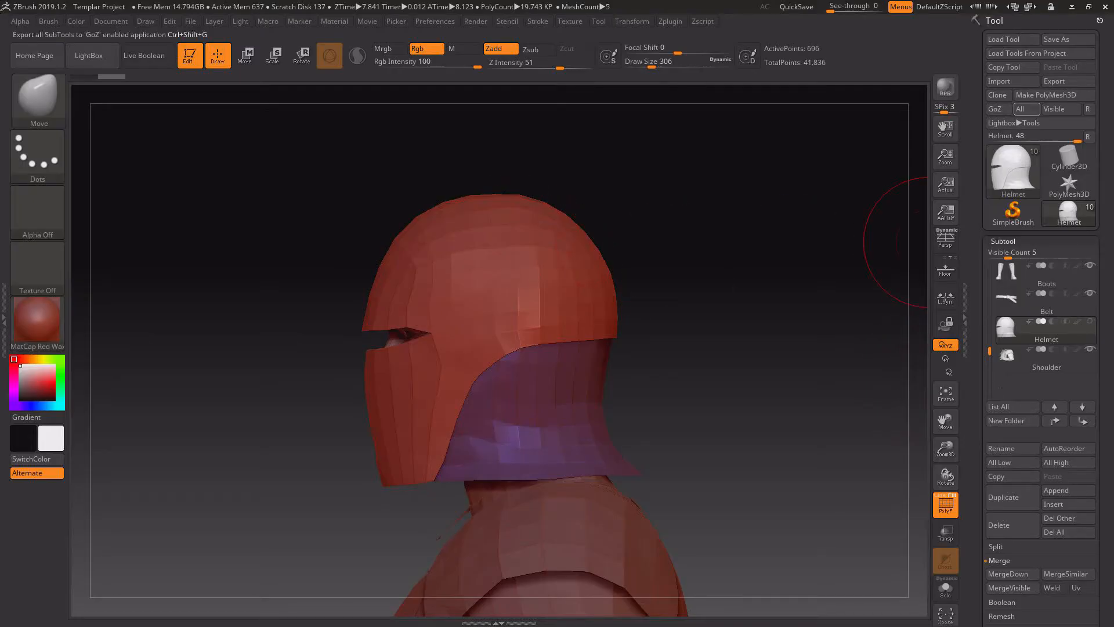
{"action": "left_click", "coordinate": [1013, 80]}
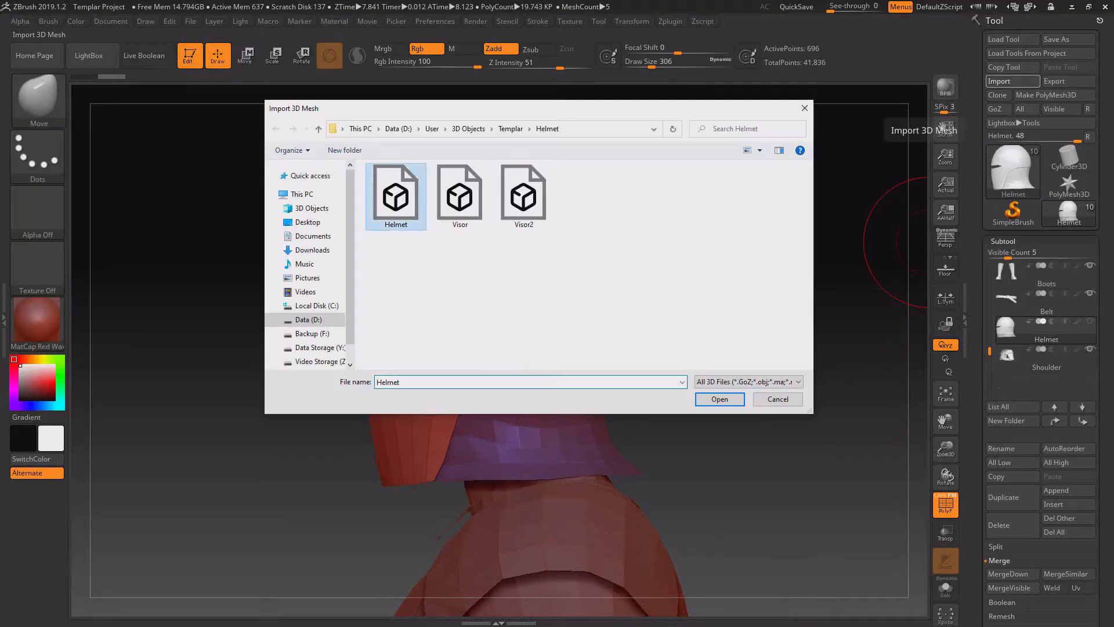
{"action": "key", "text": "Return"}
{"action": "left_click", "coordinate": [899, 115]}
Split the imported helmet by its polygroups into separate shell and neck guard subtools.
{"action": "mouse_move", "coordinate": [690, 341]}
{"action": "left_mouse_down"}
{"action": "mouse_move", "coordinate": [813, 367]}
{"action": "mouse_move", "coordinate": [711, 386]}
{"action": "mouse_move", "coordinate": [781, 409]}
{"action": "left_mouse_up"}
{"action": "mouse_move", "coordinate": [930, 471]}
{"action": "left_mouse_down", "text": "alt"}
{"action": "mouse_move", "coordinate": [952, 493]}
{"action": "mouse_move", "coordinate": [870, 341]}
{"action": "left_mouse_up", "text": "alt"}
{"action": "mouse_move", "coordinate": [700, 249]}
{"action": "left_mouse_down"}
{"action": "mouse_move", "coordinate": [793, 251]}
{"action": "mouse_move", "coordinate": [677, 281]}
{"action": "mouse_move", "coordinate": [776, 276]}
{"action": "mouse_move", "coordinate": [667, 275]}
{"action": "left_mouse_up"}
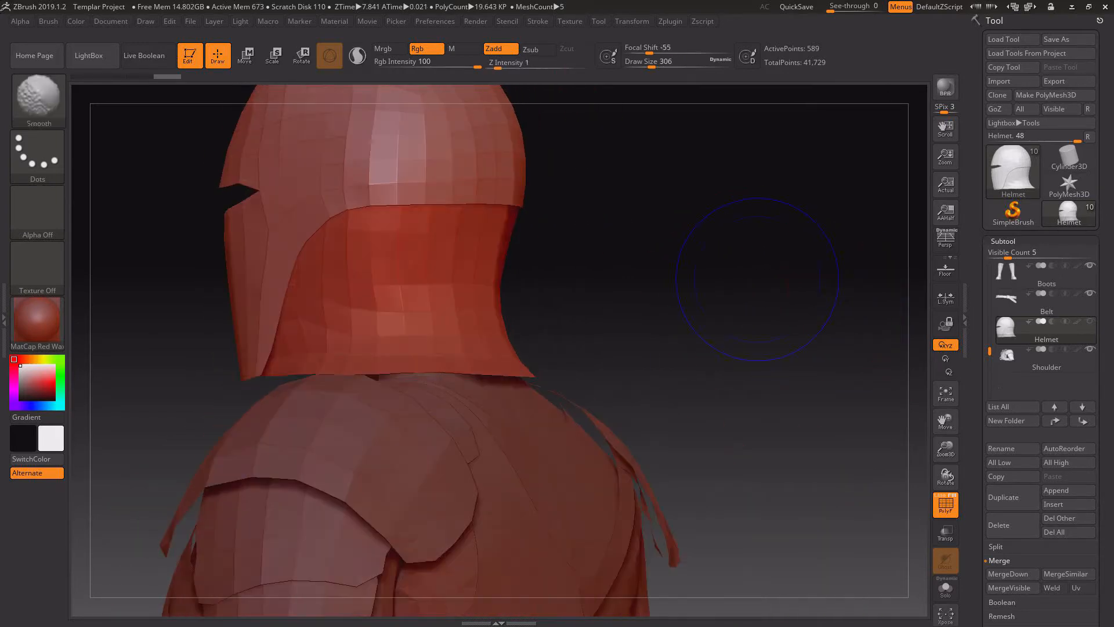
{"action": "left_click_drag", "start_coordinate": [759, 270], "coordinate": [792, 273], "text": "shift"}
{"action": "left_click_drag", "start_coordinate": [945, 422], "coordinate": [1006, 461]}
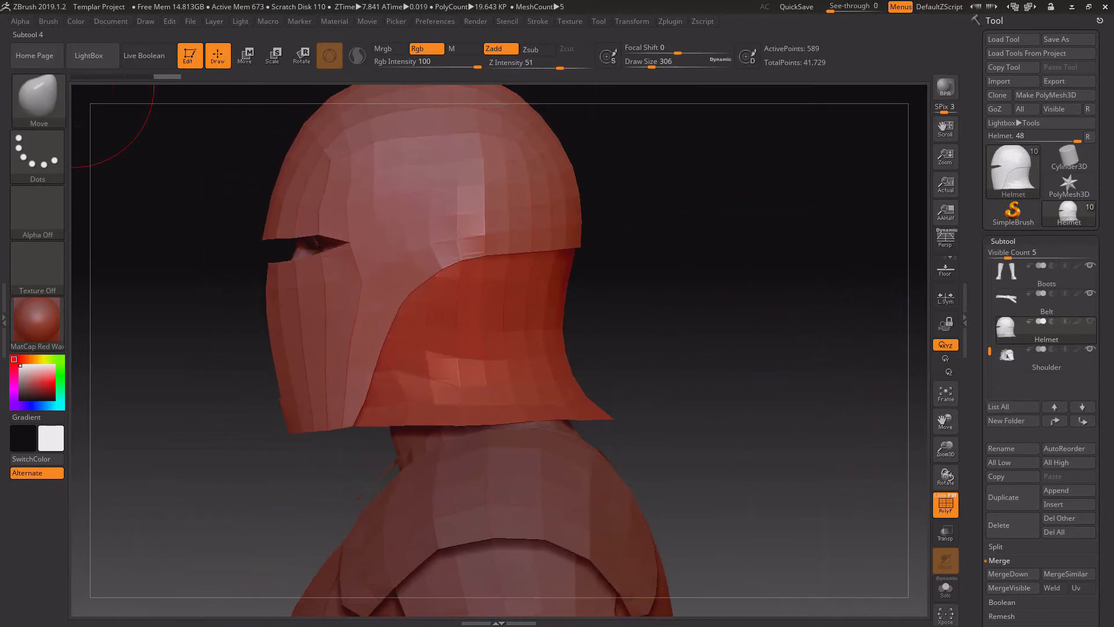
{"action": "left_click", "coordinate": [1003, 242]}
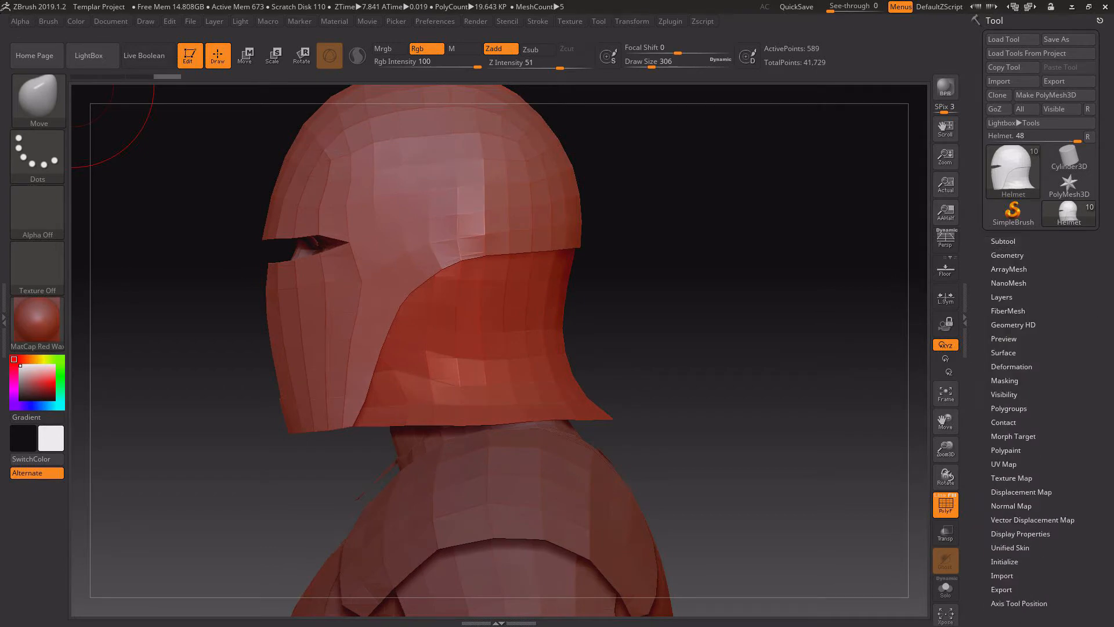
{"action": "left_click", "coordinate": [1007, 255]}
{"action": "left_click", "coordinate": [1008, 255]}
{"action": "left_click", "coordinate": [1008, 408]}
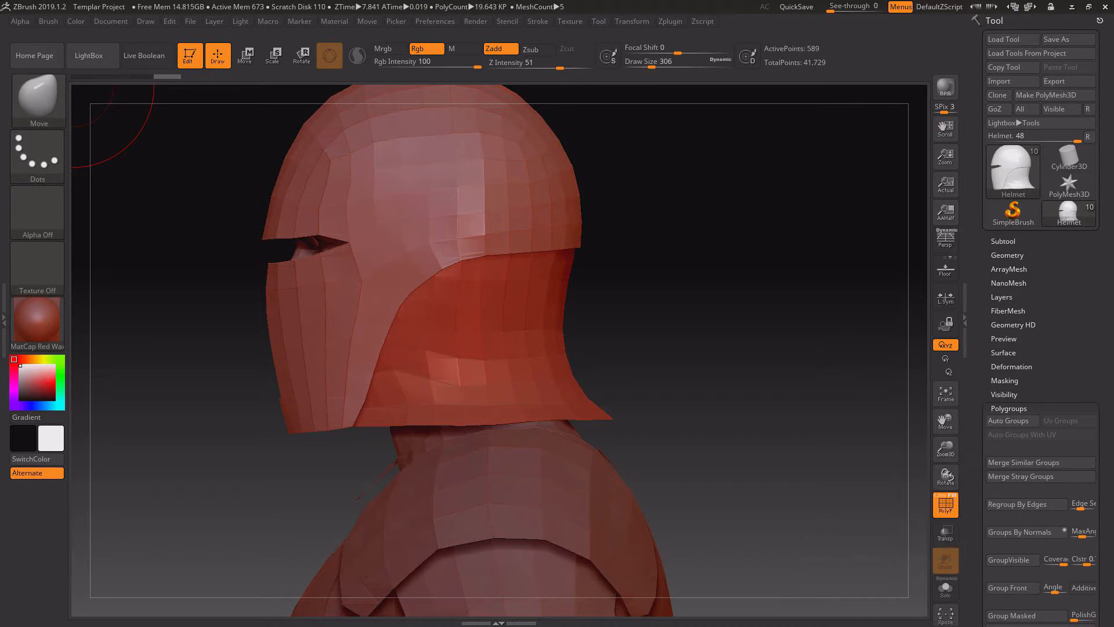
{"action": "left_click", "coordinate": [1004, 242]}
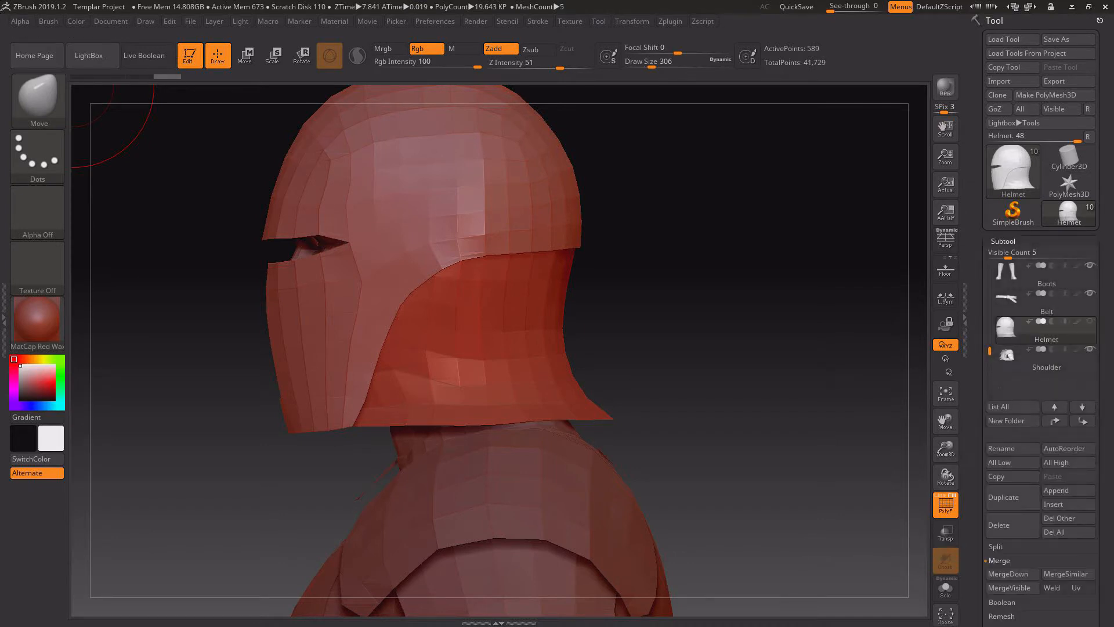
{"action": "left_click", "coordinate": [996, 415]}
{"action": "left_click", "coordinate": [1064, 428]}
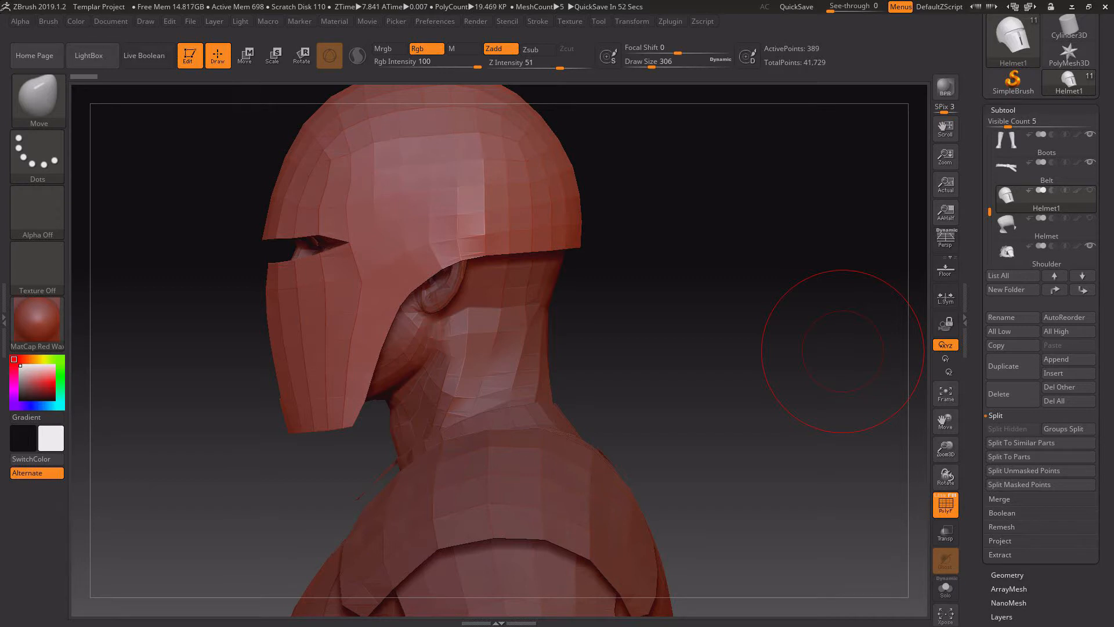
Select the neck guard subtool and set the ZModeler brush's polygon action to Extrude with All Polygons as the target.
{"action": "left_click", "coordinate": [1012, 225]}
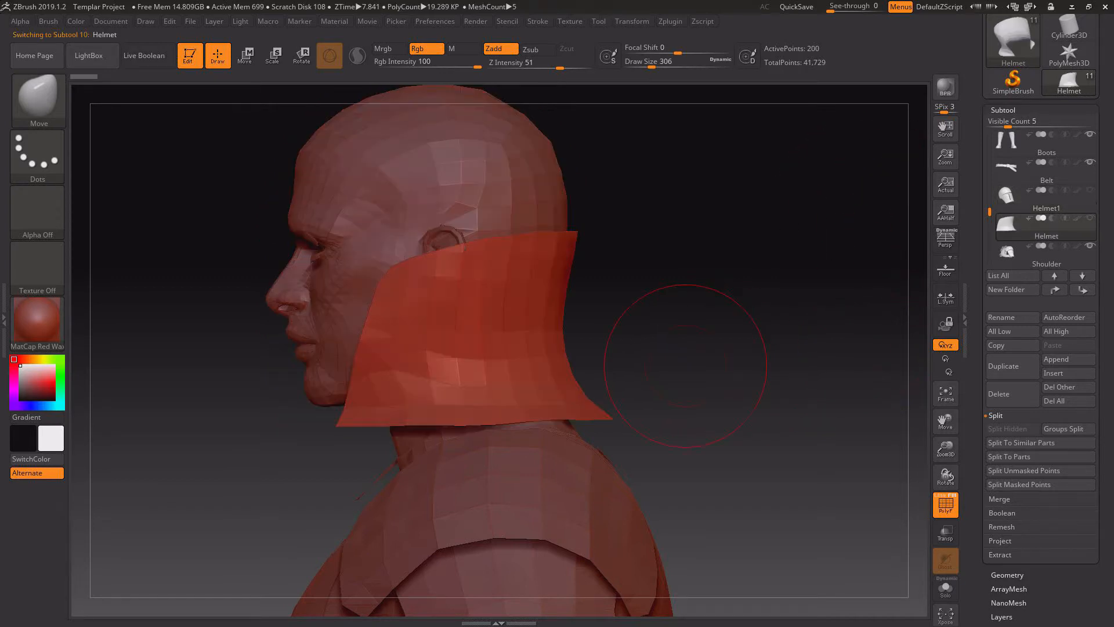
{"action": "left_click_drag", "start_coordinate": [686, 368], "coordinate": [624, 316]}
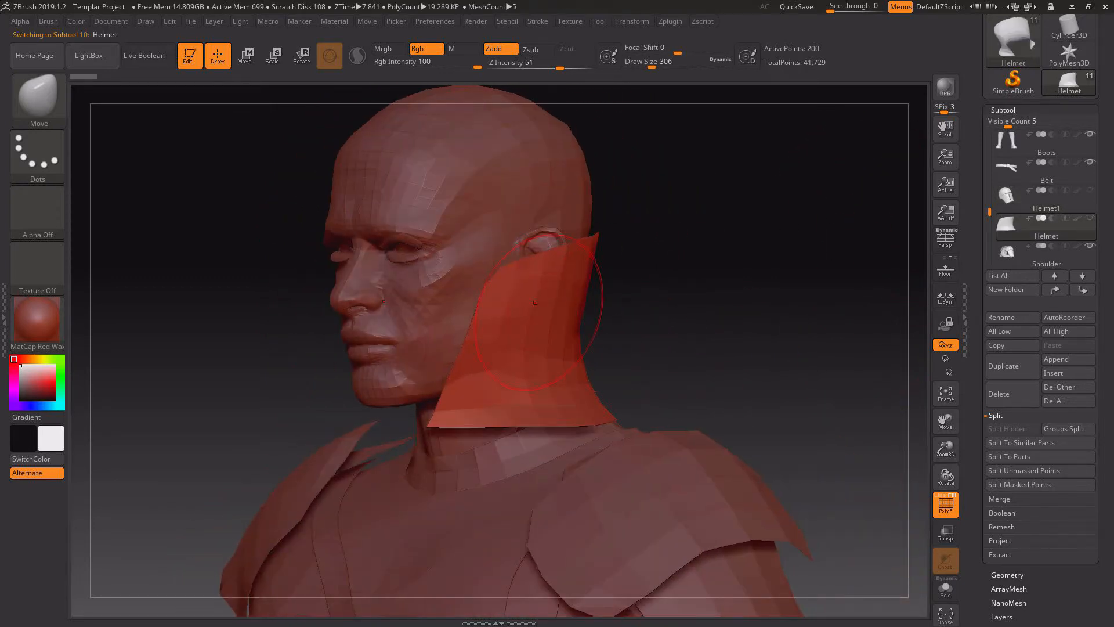
{"action": "left_click", "coordinate": [58, 104]}
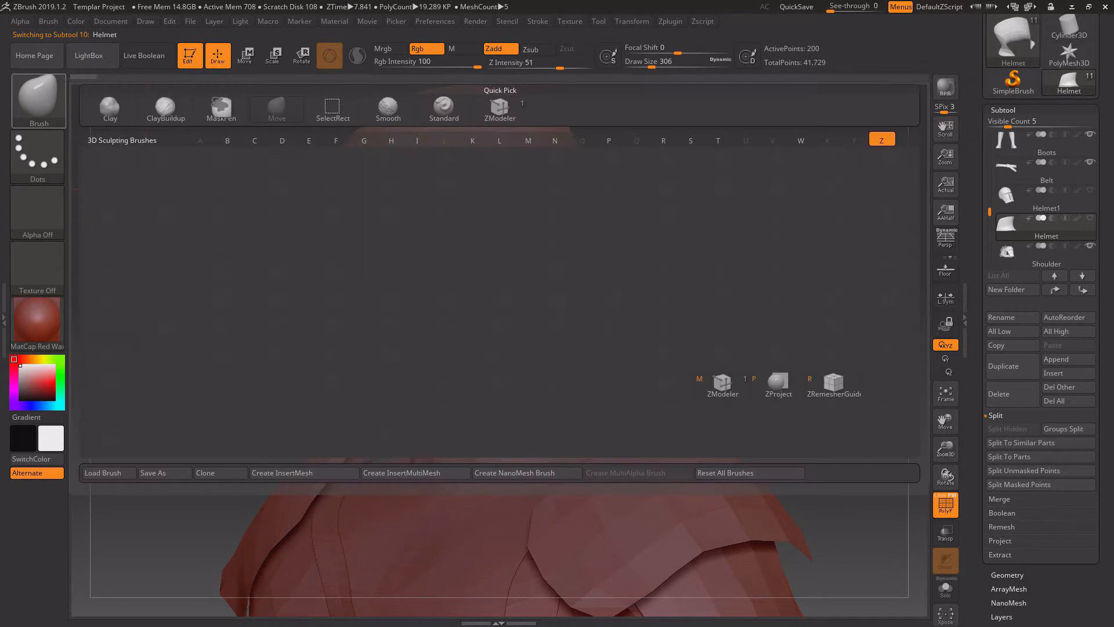
{"action": "left_click", "coordinate": [705, 380]}
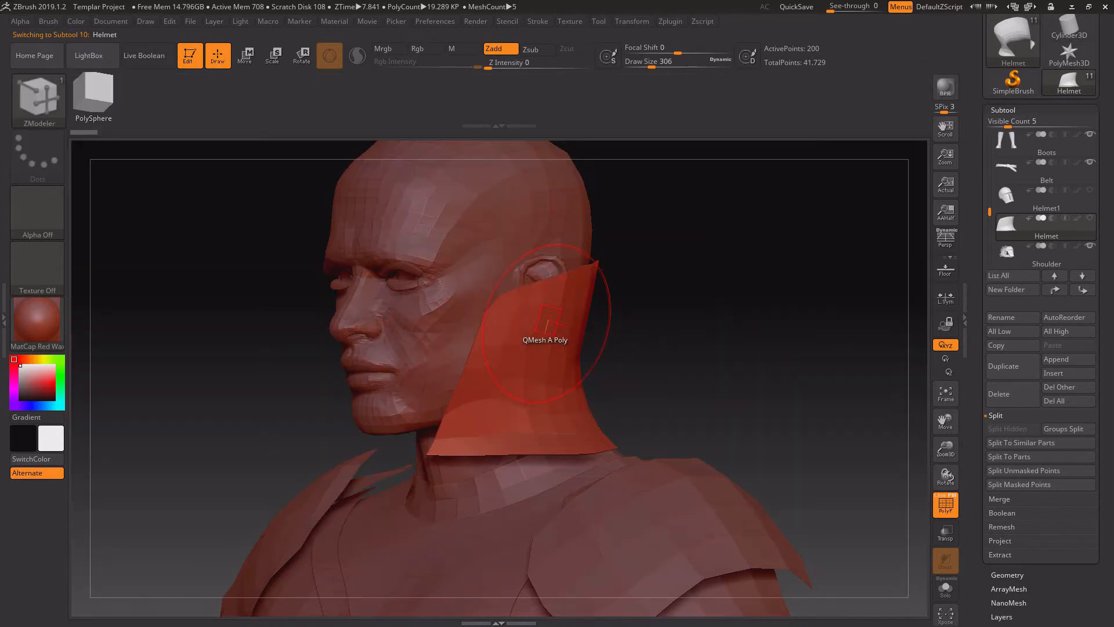
{"action": "key", "text": "space"}
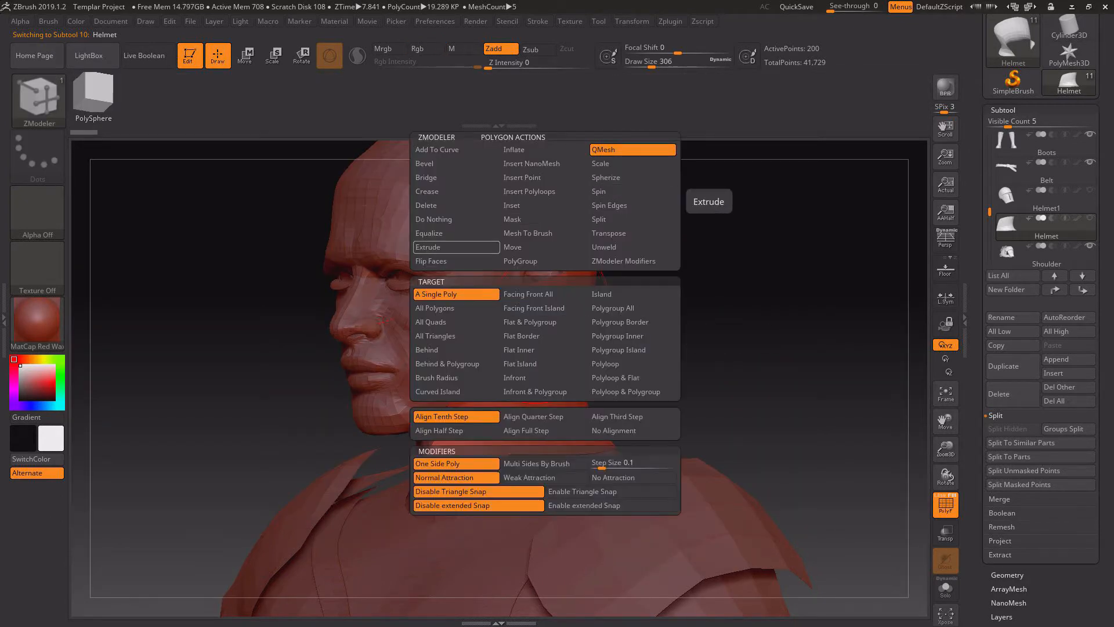
{"action": "left_click", "coordinate": [456, 247]}
{"action": "left_click", "coordinate": [441, 308]}
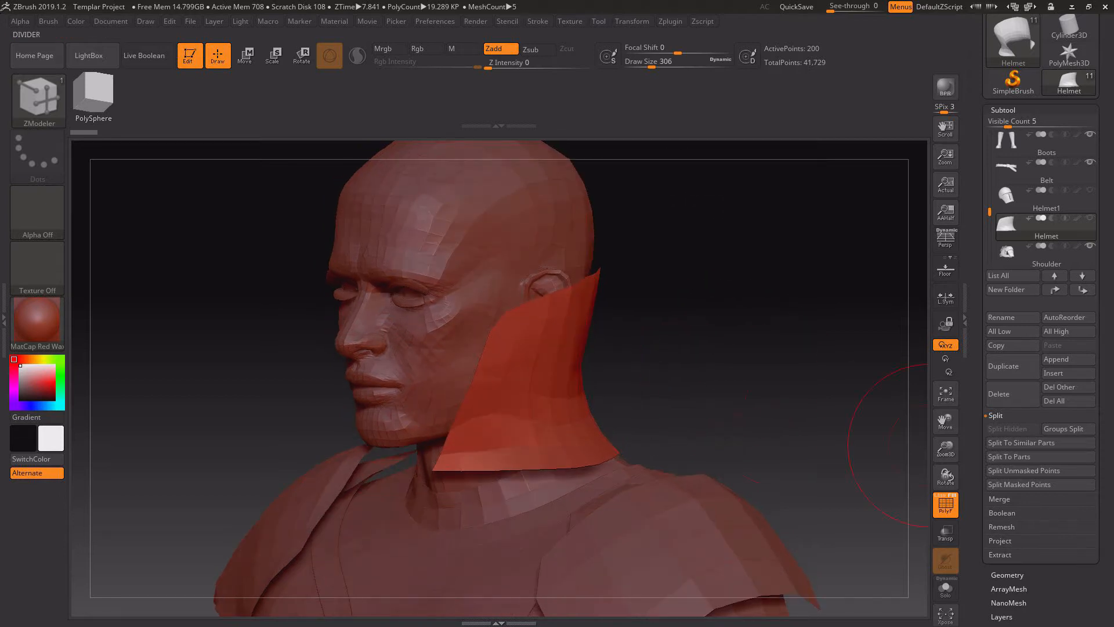
Extrude all polygons of the neck guard into a thin wall and show the shell to compare how they fit.
{"action": "left_click_drag", "start_coordinate": [945, 449], "coordinate": [952, 523]}
{"action": "left_click_drag", "start_coordinate": [945, 422], "coordinate": [975, 279]}
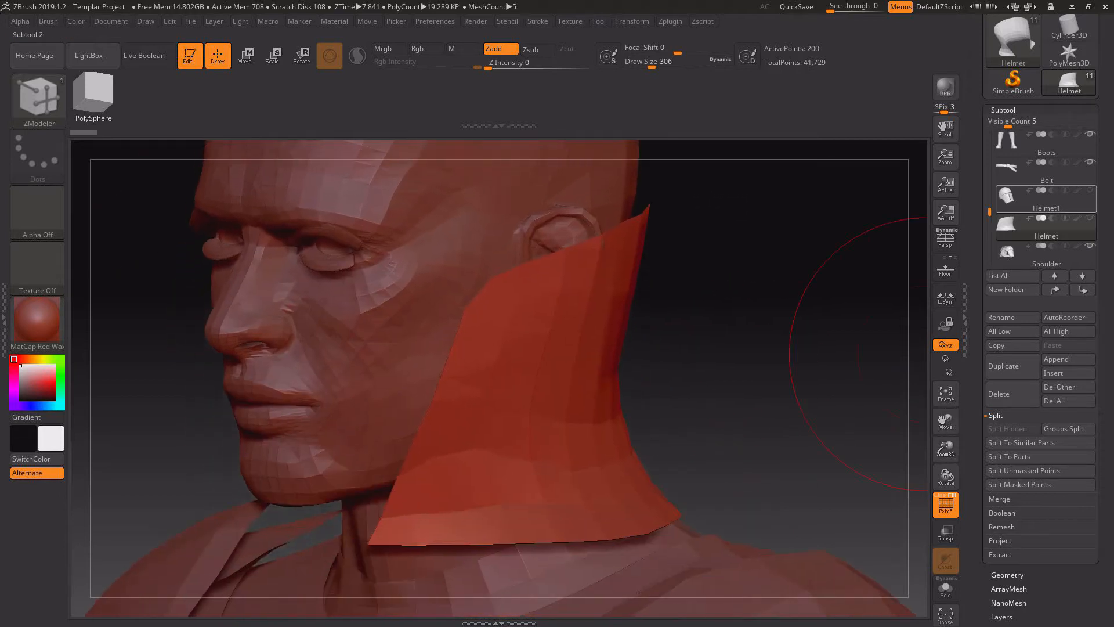
{"action": "left_click", "coordinate": [1090, 218]}
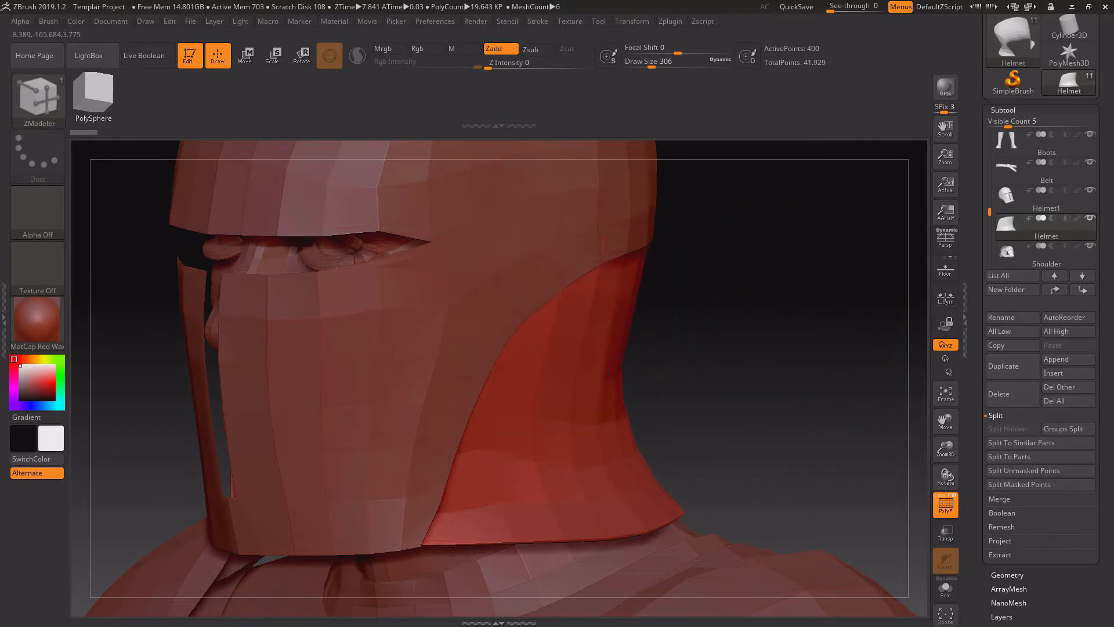
{"action": "mouse_move", "coordinate": [772, 371]}
{"action": "left_mouse_down"}
{"action": "mouse_move", "coordinate": [784, 284]}
{"action": "mouse_move", "coordinate": [812, 250]}
{"action": "mouse_move", "coordinate": [848, 301]}
{"action": "mouse_move", "coordinate": [789, 376]}
{"action": "mouse_move", "coordinate": [767, 376]}
{"action": "mouse_move", "coordinate": [871, 380]}
{"action": "mouse_move", "coordinate": [789, 296]}
{"action": "left_mouse_up"}
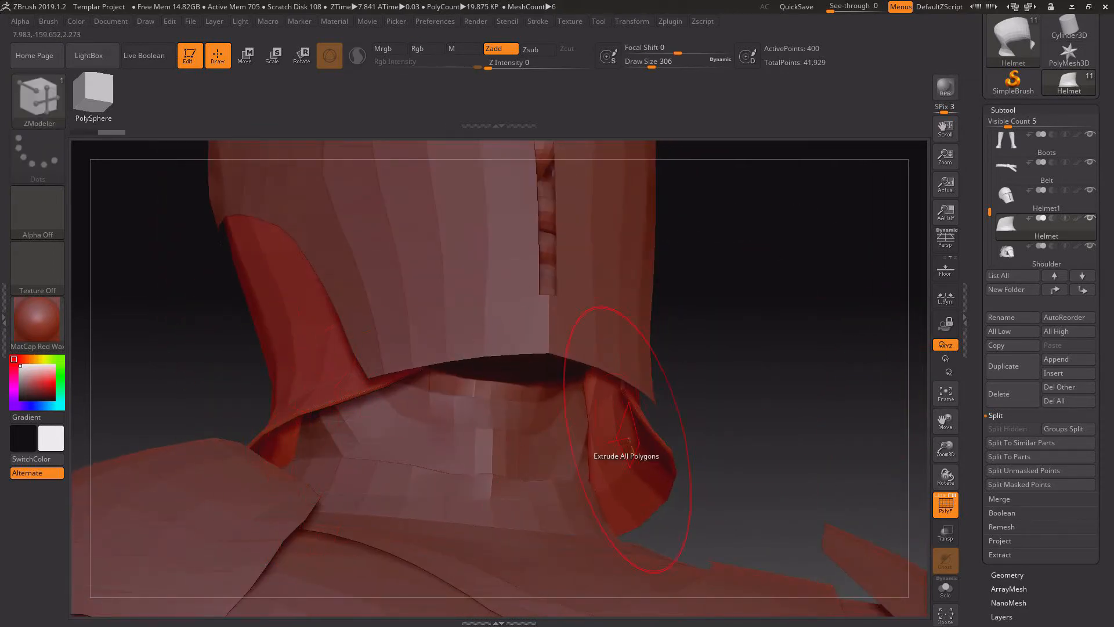
{"action": "mouse_move", "coordinate": [772, 406]}
{"action": "left_mouse_down"}
{"action": "mouse_move", "coordinate": [668, 438]}
{"action": "mouse_move", "coordinate": [795, 476]}
{"action": "mouse_move", "coordinate": [743, 349]}
{"action": "mouse_move", "coordinate": [740, 283]}
{"action": "left_mouse_up"}
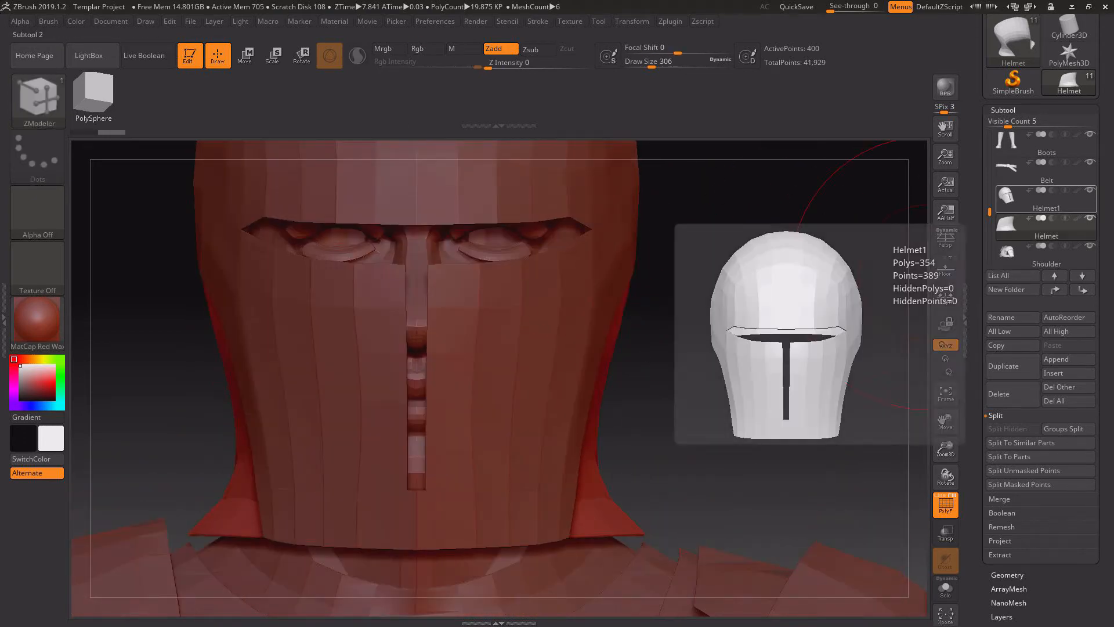
Hide the shell, move the transform gizmo up to the head, and scale the neck guard down slightly to about 0.99.
{"action": "left_click", "coordinate": [1090, 190]}
{"action": "mouse_move", "coordinate": [654, 309]}
{"action": "left_mouse_down"}
{"action": "mouse_move", "coordinate": [536, 325]}
{"action": "mouse_move", "coordinate": [654, 310]}
{"action": "left_mouse_up"}
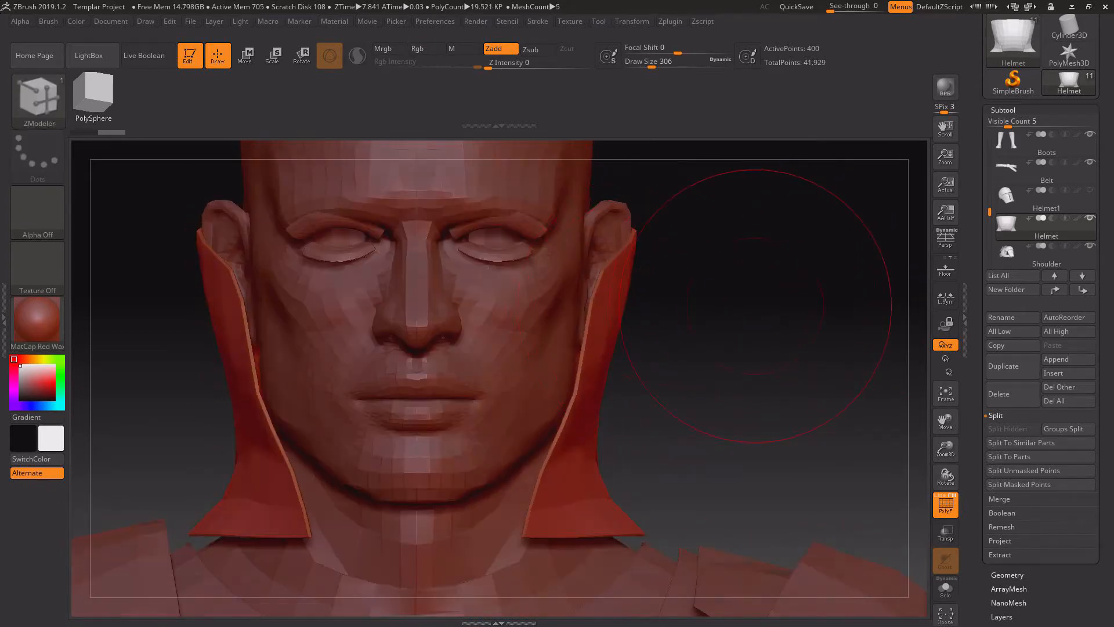
{"action": "key", "text": "w"}
{"action": "key", "text": "f"}
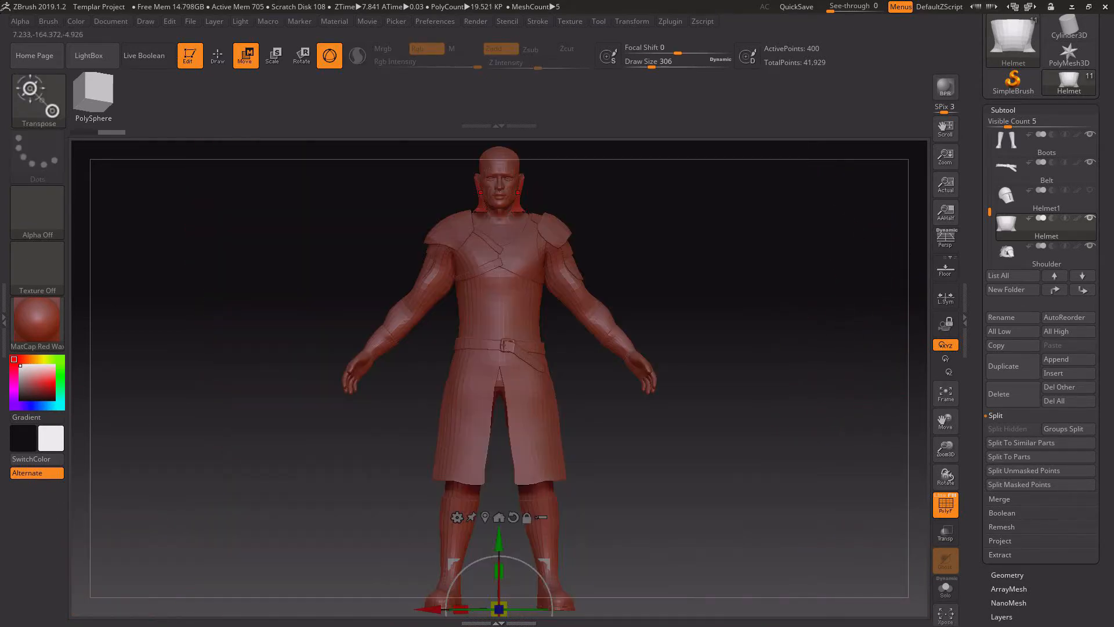
{"action": "left_click_drag", "start_coordinate": [499, 540], "coordinate": [499, 126]}
{"action": "key", "text": "f"}
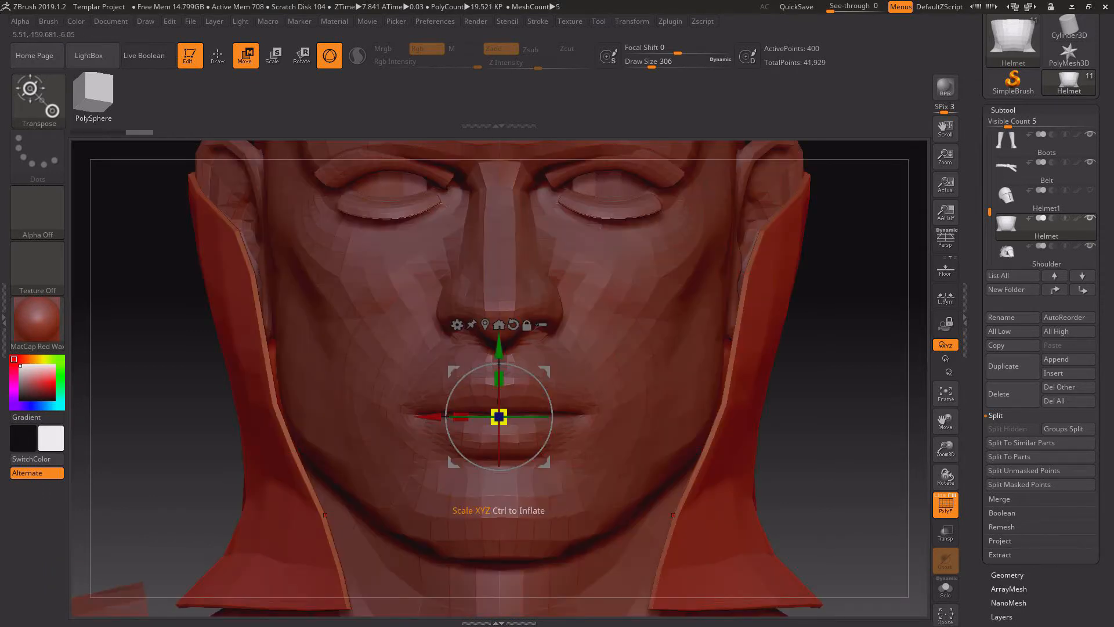
{"action": "left_click_drag", "start_coordinate": [461, 416], "coordinate": [459, 416]}
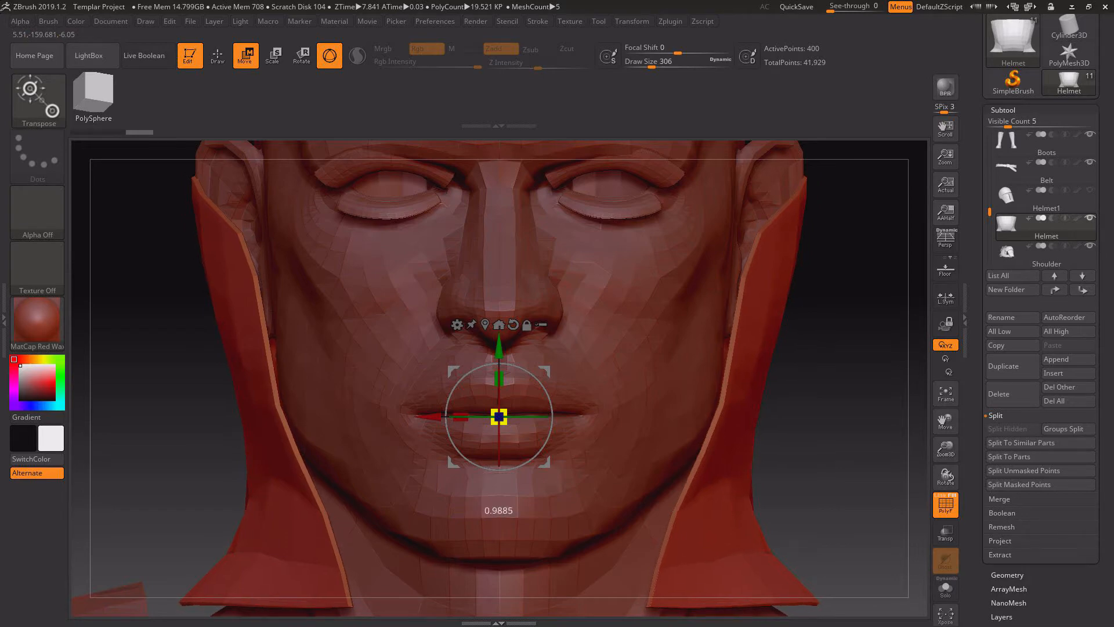
{"action": "left_click_drag", "start_coordinate": [864, 401], "coordinate": [685, 372]}
Show and select the helmet shell subtool, and extrude all its polygons into a thin wall with ZModeler.
{"action": "left_click", "coordinate": [1091, 191]}
{"action": "left_click", "coordinate": [1022, 197]}
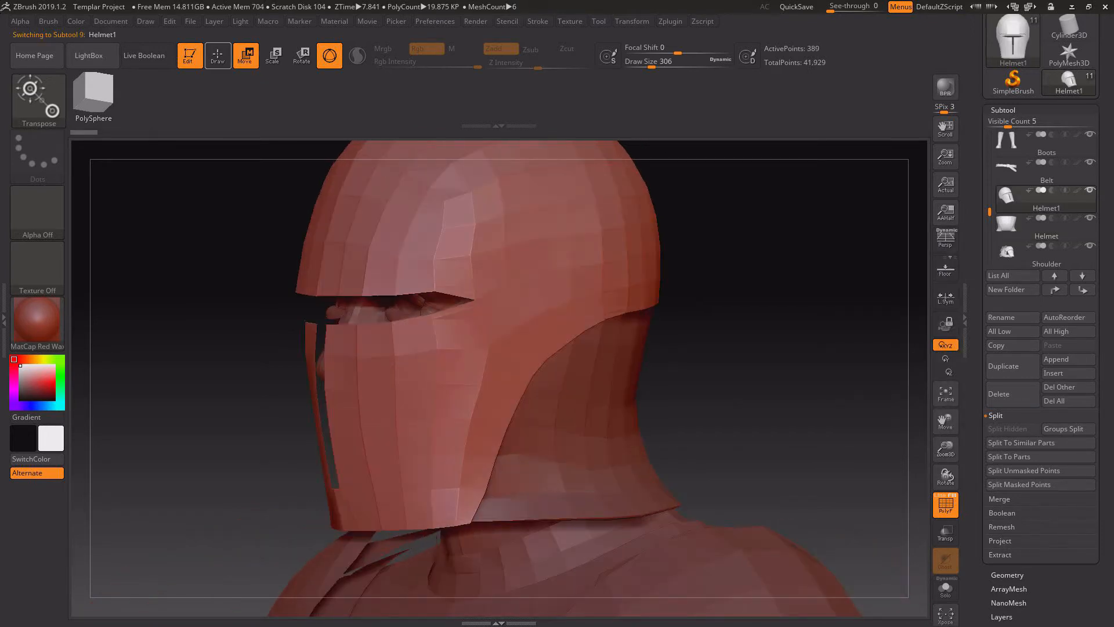
{"action": "key", "text": "b"}
{"action": "key", "text": "z"}
{"action": "key", "text": "m"}
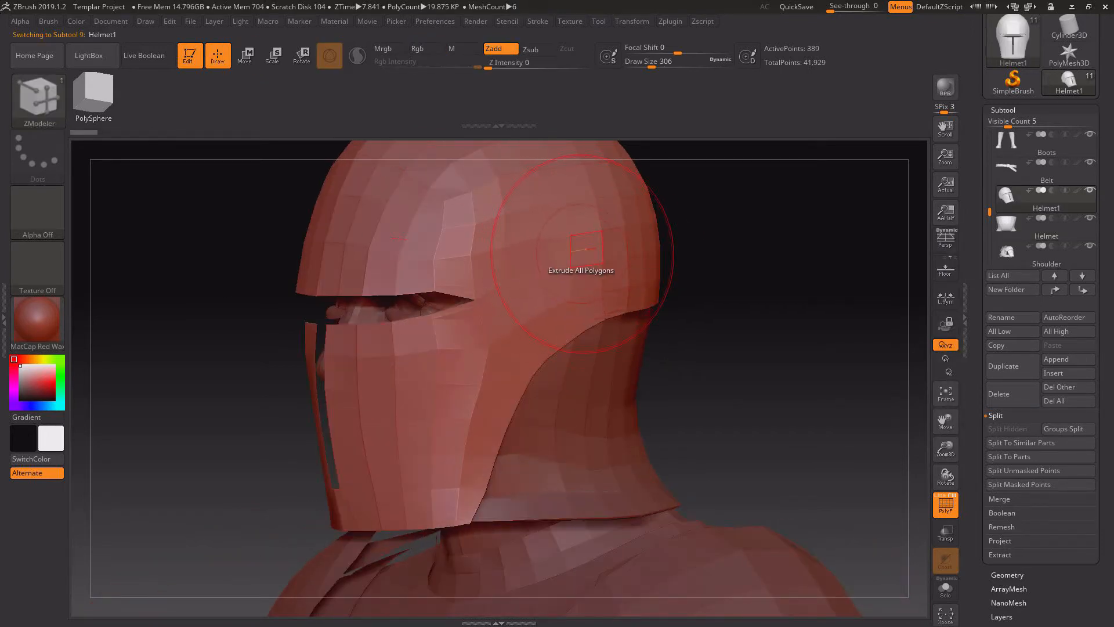
{"action": "left_click", "coordinate": [587, 249]}
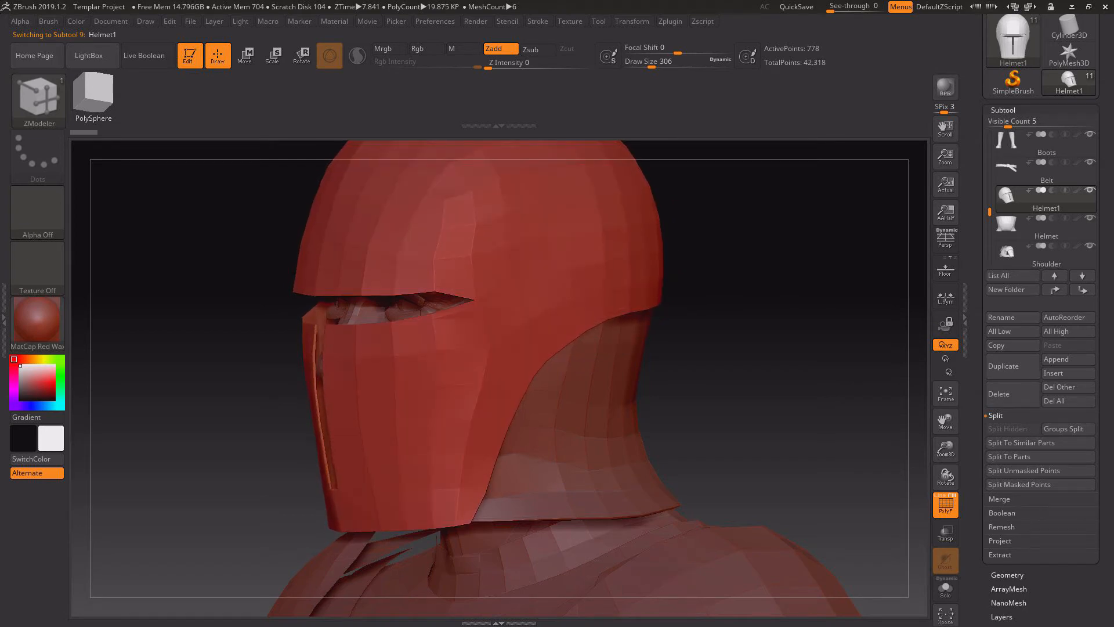
Move the transform gizmo up to the head and scale the helmet shell down to about 0.97.
{"action": "left_click_drag", "start_coordinate": [719, 325], "coordinate": [894, 336]}
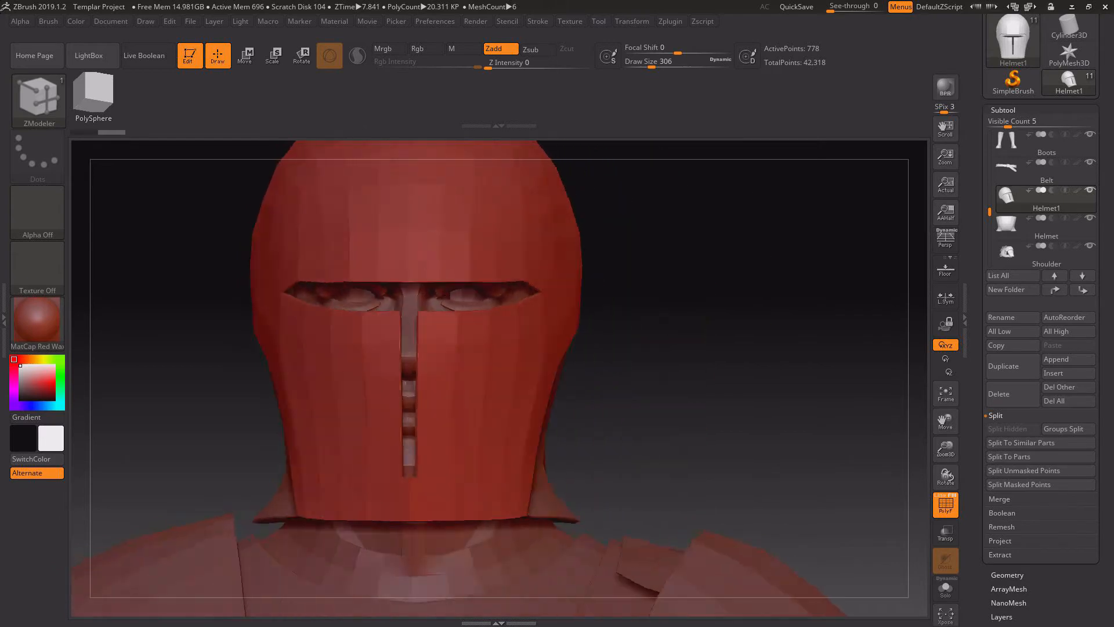
{"action": "left_click_drag", "start_coordinate": [725, 406], "coordinate": [882, 409]}
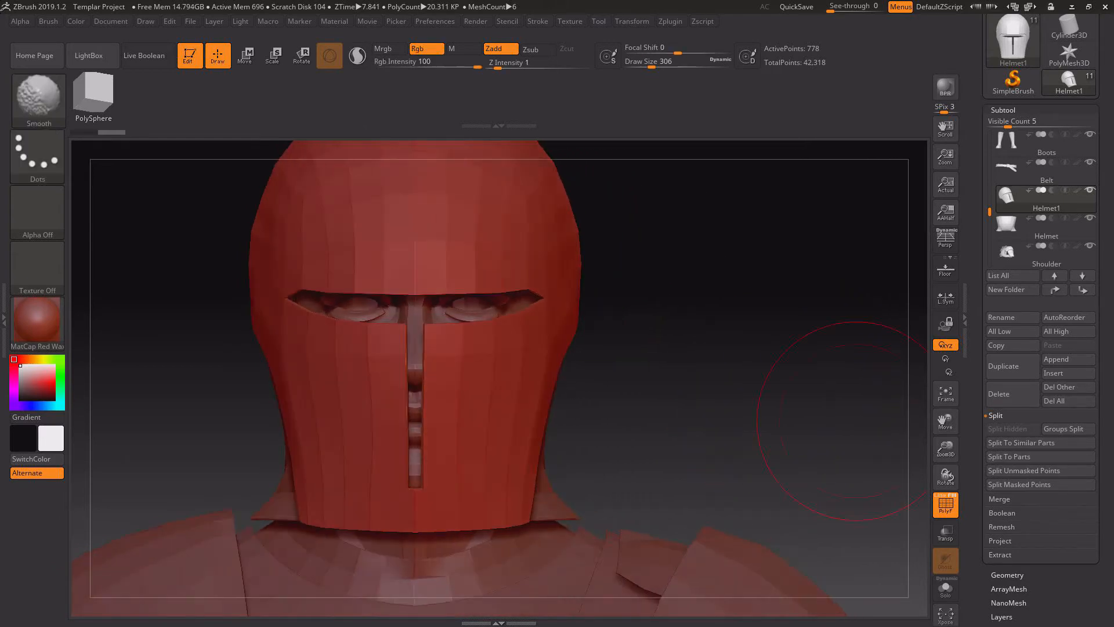
{"action": "mouse_move", "coordinate": [945, 448]}
{"action": "left_mouse_down"}
{"action": "mouse_move", "coordinate": [946, 422]}
{"action": "mouse_move", "coordinate": [967, 459]}
{"action": "mouse_move", "coordinate": [105, 177]}
{"action": "mouse_move", "coordinate": [113, 192]}
{"action": "left_mouse_up"}
{"action": "key", "text": "w"}
{"action": "key", "text": "f"}
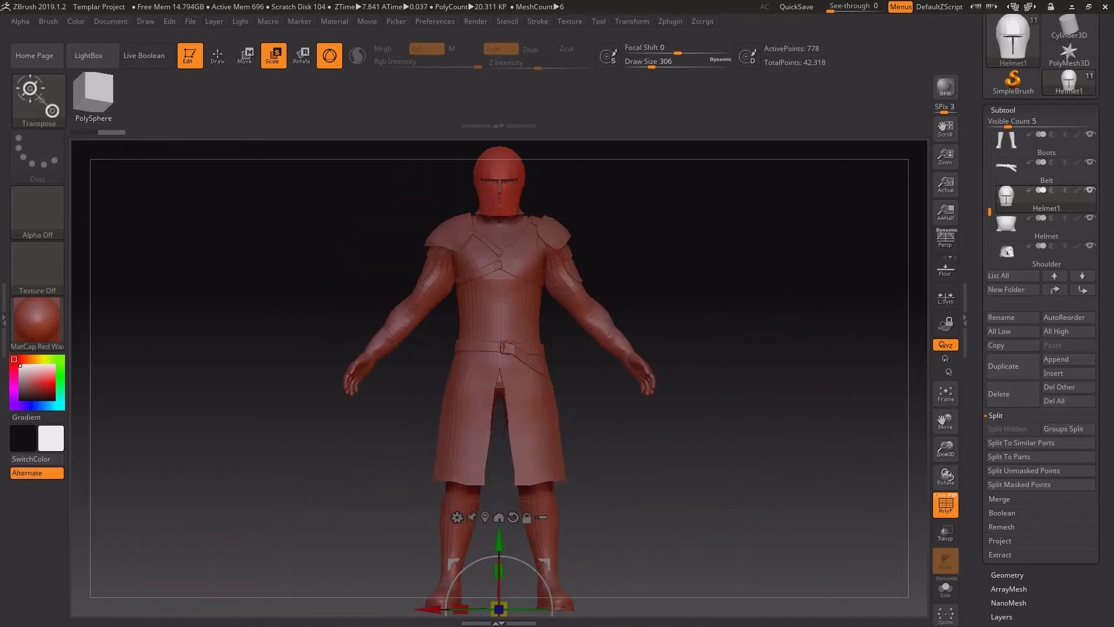
{"action": "left_click_drag", "start_coordinate": [499, 540], "coordinate": [499, 118]}
{"action": "key", "text": "f"}
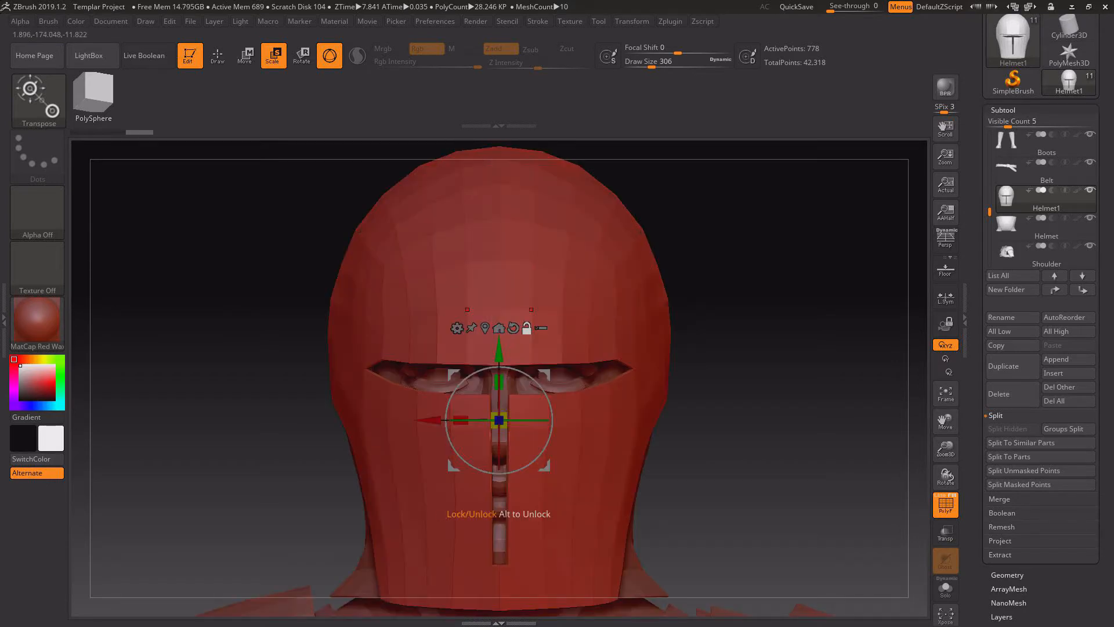
{"action": "left_click_drag", "start_coordinate": [499, 420], "coordinate": [495, 423]}
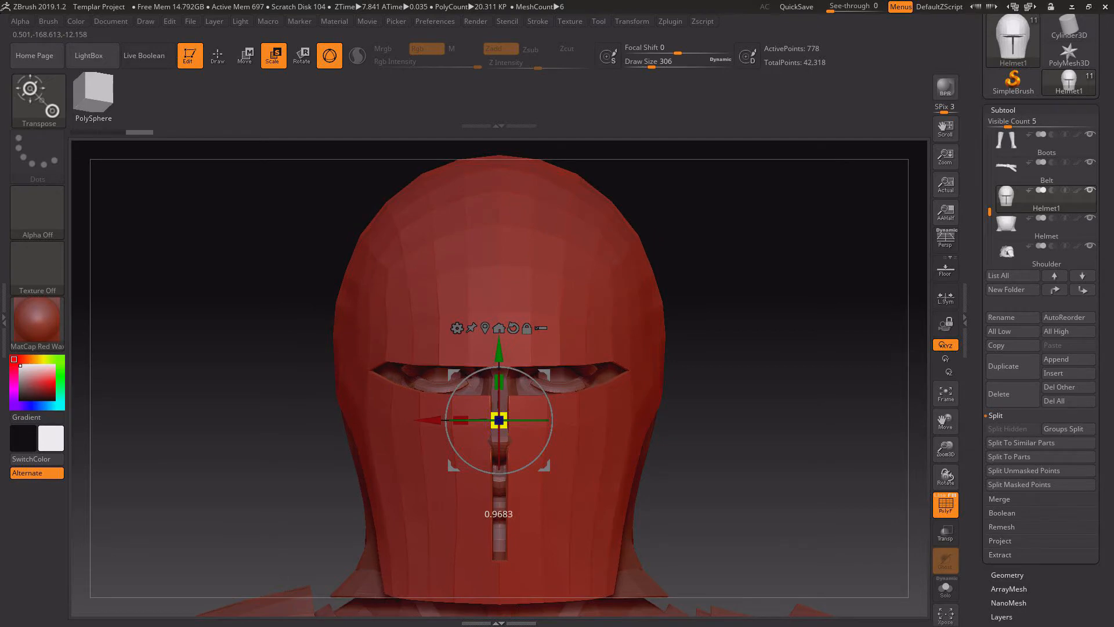
Switch from the gizmo to the Move brush and reduce its draw size to about 215.
{"action": "mouse_move", "coordinate": [232, 367]}
{"action": "left_mouse_down"}
{"action": "mouse_move", "coordinate": [384, 359]}
{"action": "mouse_move", "coordinate": [348, 296]}
{"action": "mouse_move", "coordinate": [325, 290]}
{"action": "mouse_move", "coordinate": [313, 325]}
{"action": "mouse_move", "coordinate": [465, 377]}
{"action": "mouse_move", "coordinate": [569, 342]}
{"action": "mouse_move", "coordinate": [535, 258]}
{"action": "mouse_move", "coordinate": [610, 320]}
{"action": "mouse_move", "coordinate": [578, 320]}
{"action": "left_mouse_up"}
{"action": "key", "text": "q"}
{"action": "key", "text": "b"}
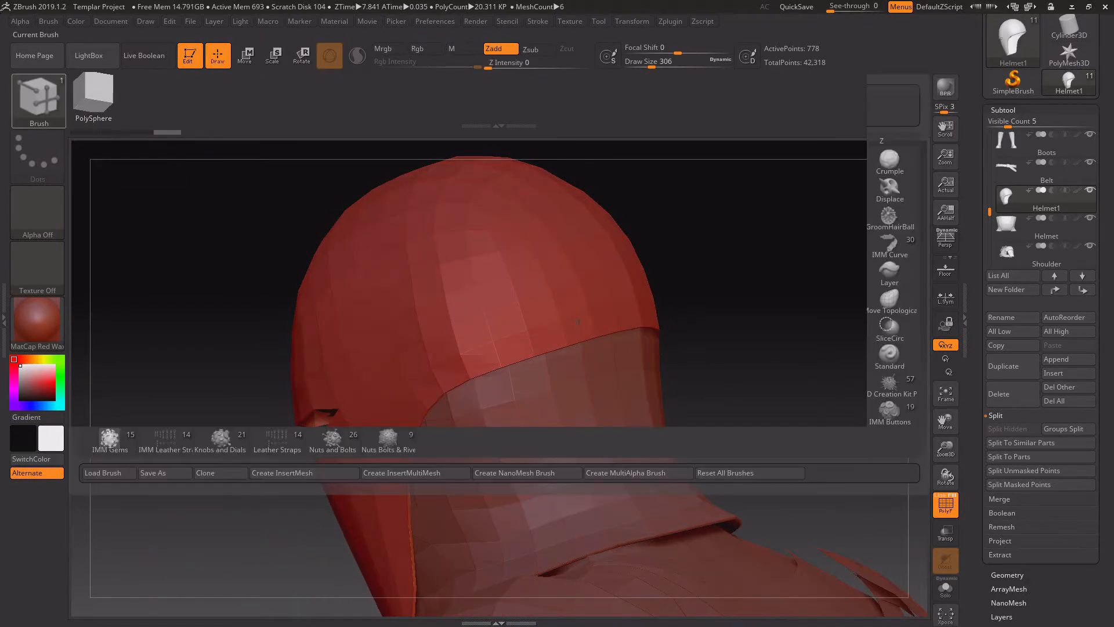
{"action": "key", "text": "z"}
{"action": "key", "text": "m"}
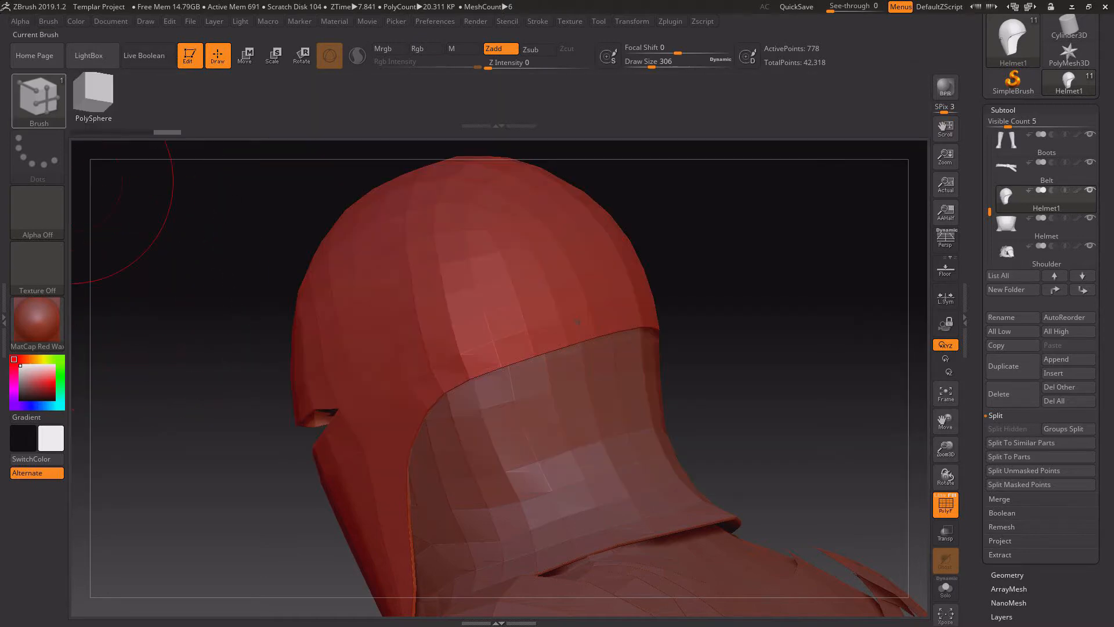
{"action": "key", "text": "b"}
{"action": "key", "text": "m"}
{"action": "key", "text": "v"}
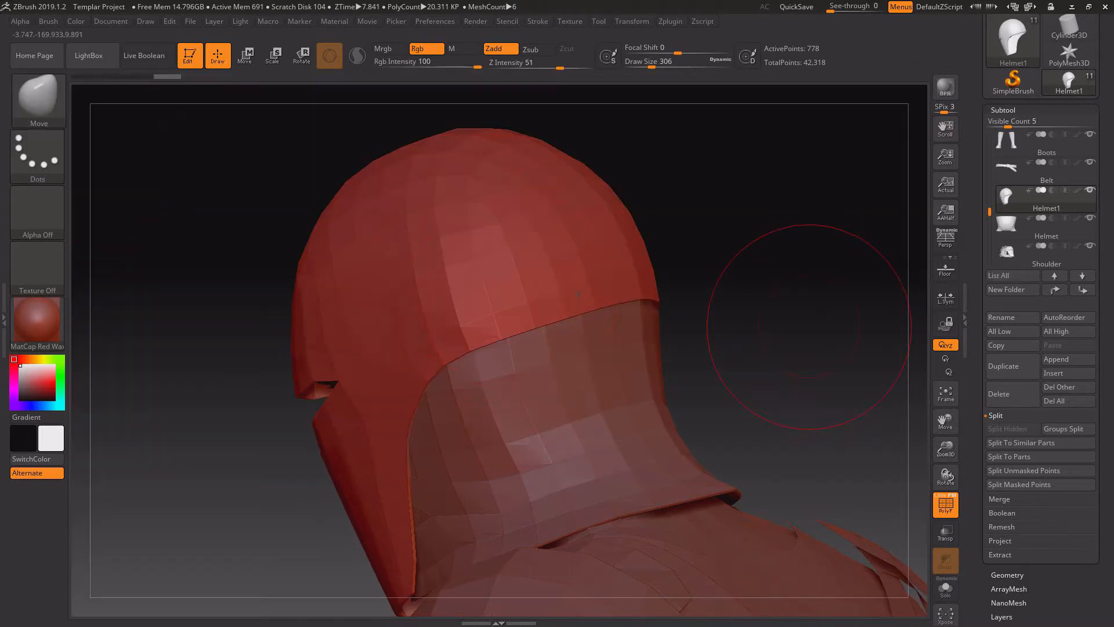
{"action": "mouse_move", "coordinate": [809, 326]}
{"action": "left_mouse_down"}
{"action": "mouse_move", "coordinate": [680, 343]}
{"action": "mouse_move", "coordinate": [711, 312]}
{"action": "mouse_move", "coordinate": [754, 328]}
{"action": "mouse_move", "coordinate": [667, 360]}
{"action": "mouse_move", "coordinate": [604, 406]}
{"action": "mouse_move", "coordinate": [685, 337]}
{"action": "mouse_move", "coordinate": [789, 371]}
{"action": "mouse_move", "coordinate": [644, 371]}
{"action": "mouse_move", "coordinate": [754, 359]}
{"action": "mouse_move", "coordinate": [812, 303]}
{"action": "left_mouse_up"}
{"action": "mouse_move", "coordinate": [812, 223]}
{"action": "left_mouse_down"}
{"action": "mouse_move", "coordinate": [772, 261]}
{"action": "mouse_move", "coordinate": [690, 293]}
{"action": "mouse_move", "coordinate": [755, 285]}
{"action": "mouse_move", "coordinate": [771, 349]}
{"action": "mouse_move", "coordinate": [859, 359]}
{"action": "left_mouse_up"}
{"action": "left_click_drag", "start_coordinate": [945, 421], "coordinate": [838, 282]}
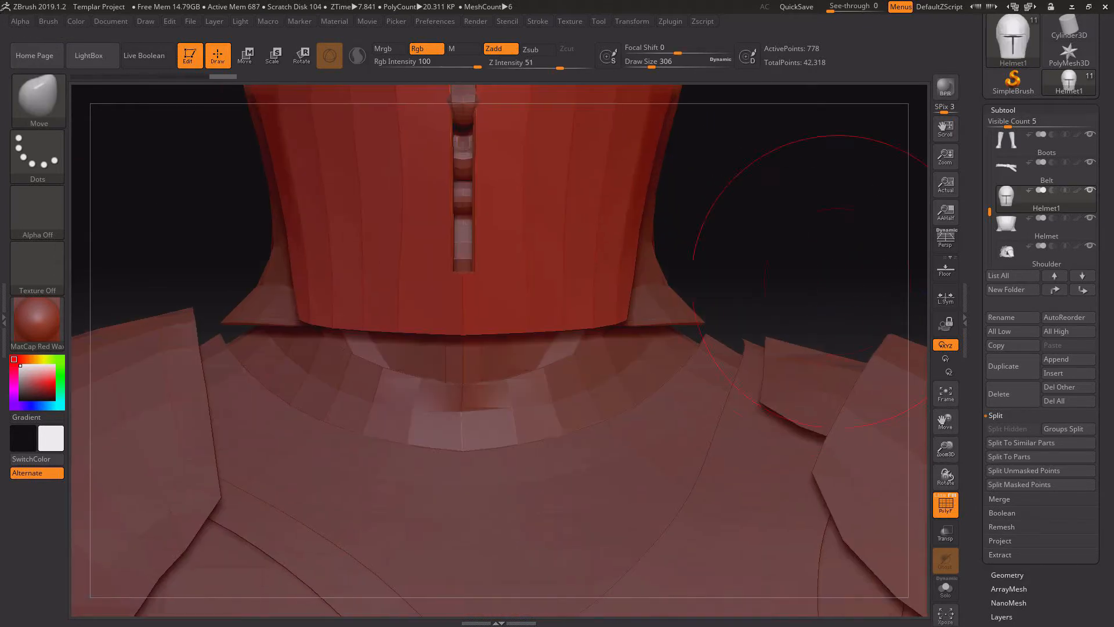
{"action": "key", "text": "space"}
{"action": "mouse_move", "coordinate": [818, 212]}
{"action": "left_mouse_down"}
{"action": "mouse_move", "coordinate": [725, 299]}
{"action": "mouse_move", "coordinate": [633, 293]}
{"action": "mouse_move", "coordinate": [616, 247]}
{"action": "mouse_move", "coordinate": [679, 232]}
{"action": "mouse_move", "coordinate": [725, 243]}
{"action": "left_mouse_up"}
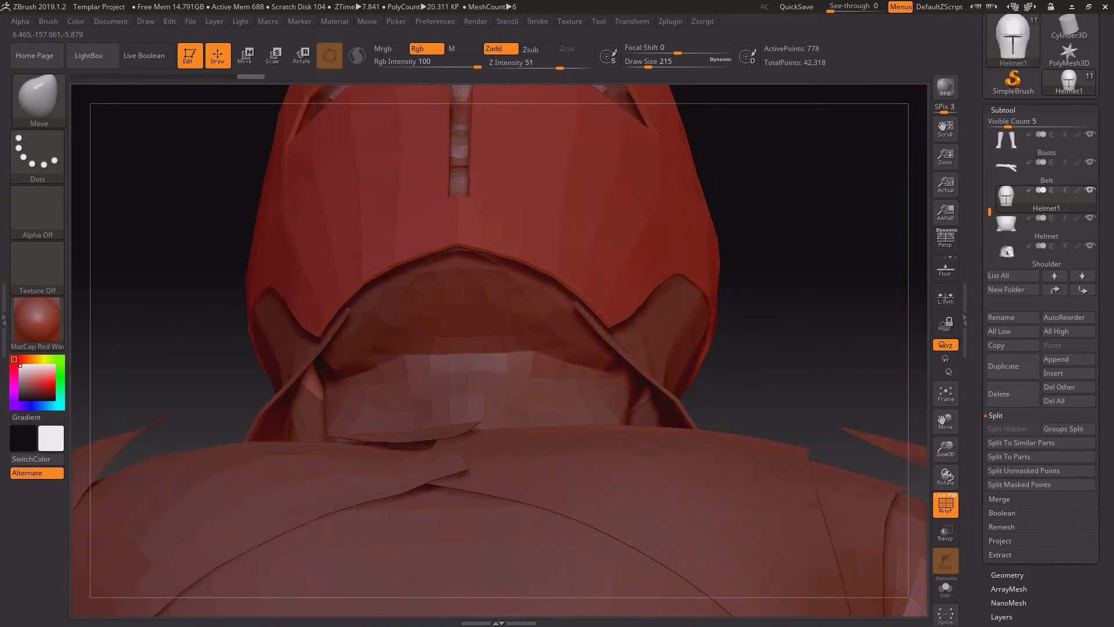
Examine from below, the front and the side how the helmet shell sits over the neck guard.
{"action": "mouse_move", "coordinate": [755, 244]}
{"action": "left_mouse_down"}
{"action": "mouse_move", "coordinate": [644, 265]}
{"action": "mouse_move", "coordinate": [746, 290]}
{"action": "mouse_move", "coordinate": [639, 273]}
{"action": "mouse_move", "coordinate": [737, 278]}
{"action": "mouse_move", "coordinate": [783, 236]}
{"action": "left_mouse_up"}
{"action": "left_click_drag", "start_coordinate": [943, 449], "coordinate": [933, 537]}
{"action": "mouse_move", "coordinate": [848, 418]}
{"action": "left_mouse_down"}
{"action": "mouse_move", "coordinate": [912, 415]}
{"action": "mouse_move", "coordinate": [833, 419]}
{"action": "left_mouse_up"}
{"action": "mouse_move", "coordinate": [696, 343]}
{"action": "left_mouse_down"}
{"action": "mouse_move", "coordinate": [803, 319]}
{"action": "mouse_move", "coordinate": [818, 334]}
{"action": "left_mouse_up"}
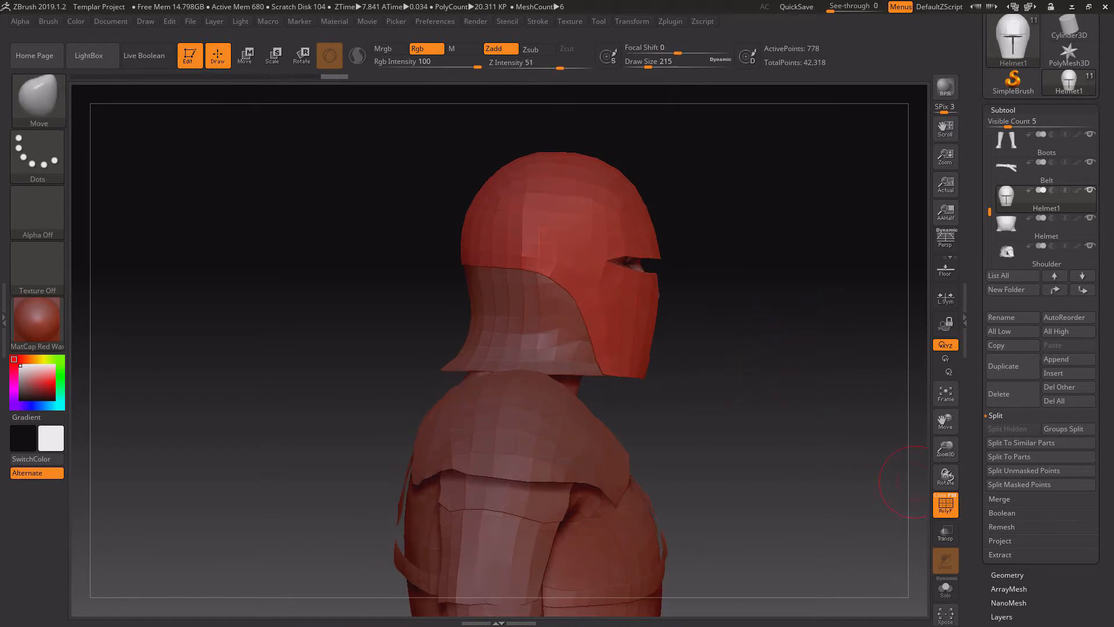
{"action": "left_click_drag", "start_coordinate": [946, 450], "coordinate": [955, 493]}
{"action": "left_click_drag", "start_coordinate": [946, 422], "coordinate": [932, 463]}
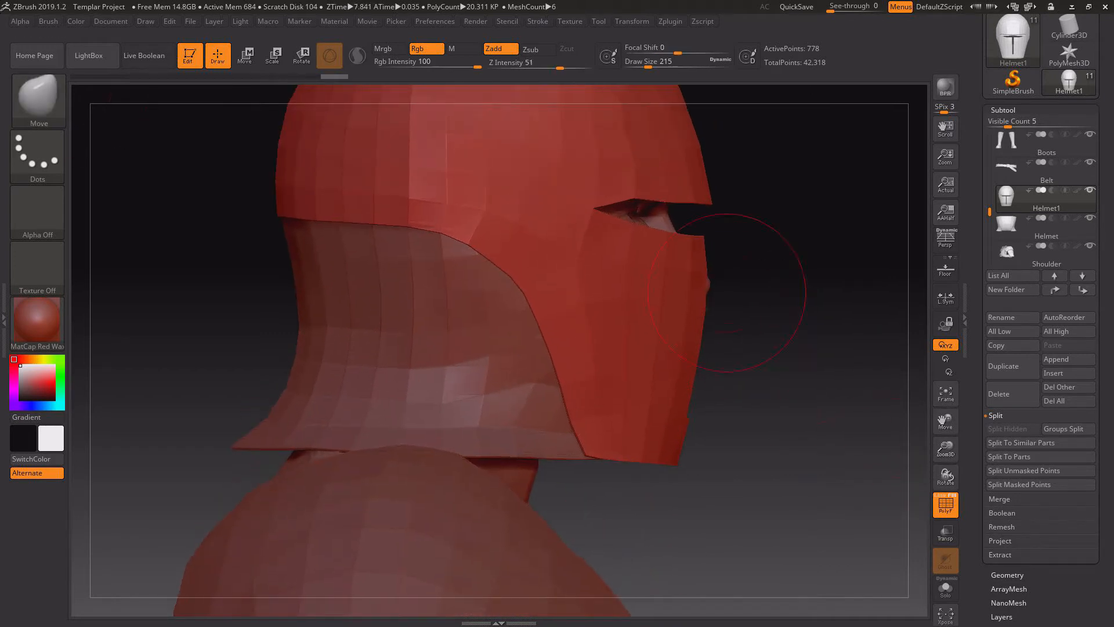
{"action": "left_click_drag", "start_coordinate": [769, 308], "coordinate": [684, 316]}
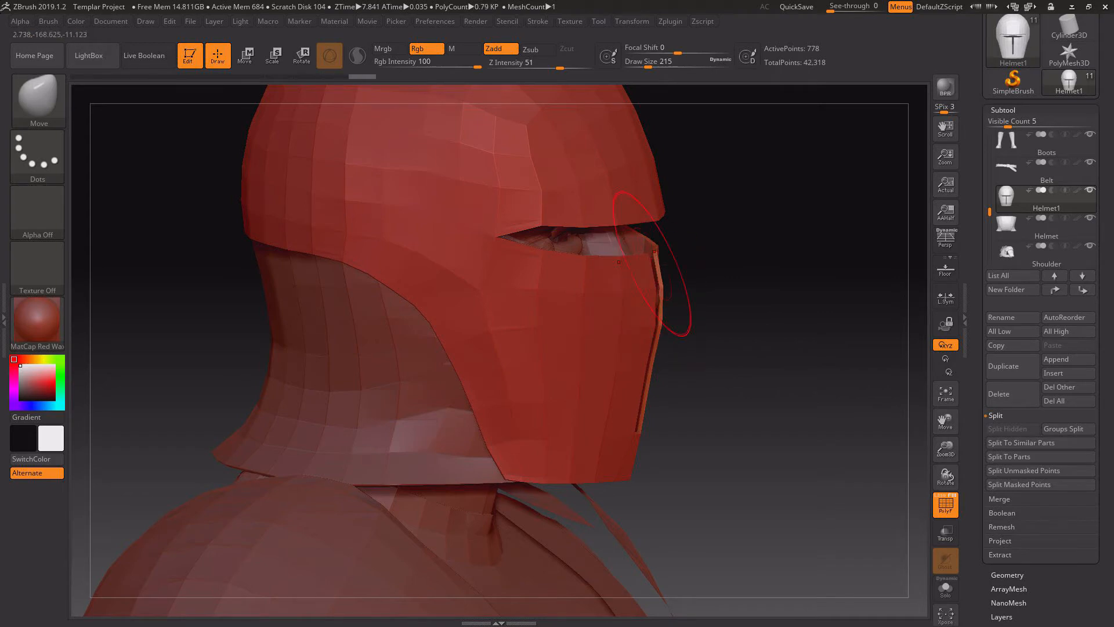
{"action": "left_click_drag", "start_coordinate": [714, 313], "coordinate": [684, 356]}
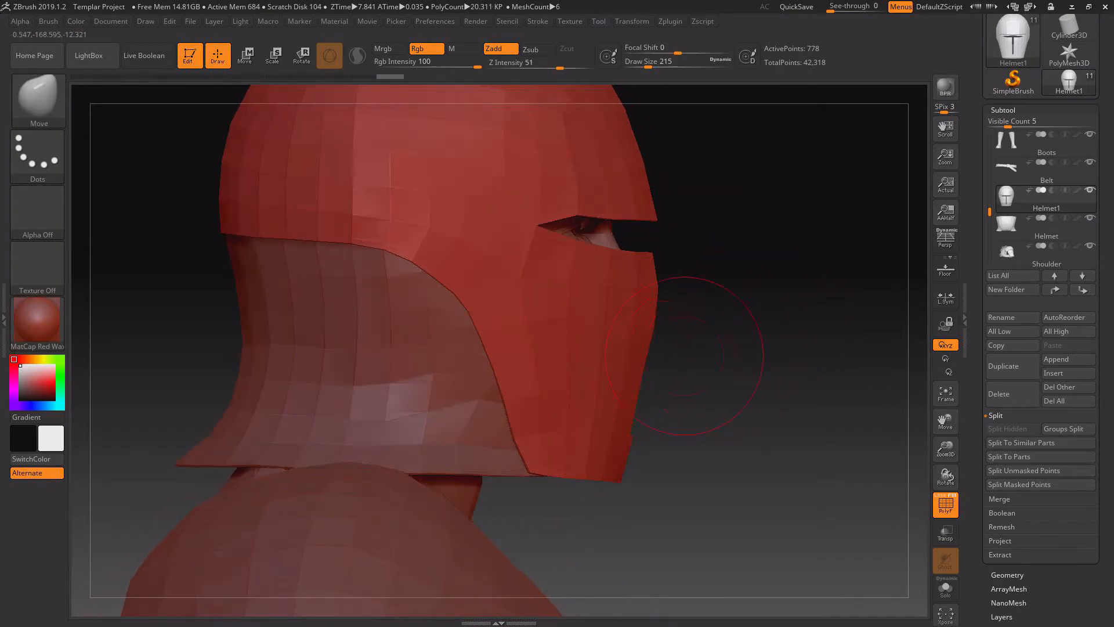
{"action": "left_click_drag", "start_coordinate": [888, 462], "coordinate": [822, 386]}
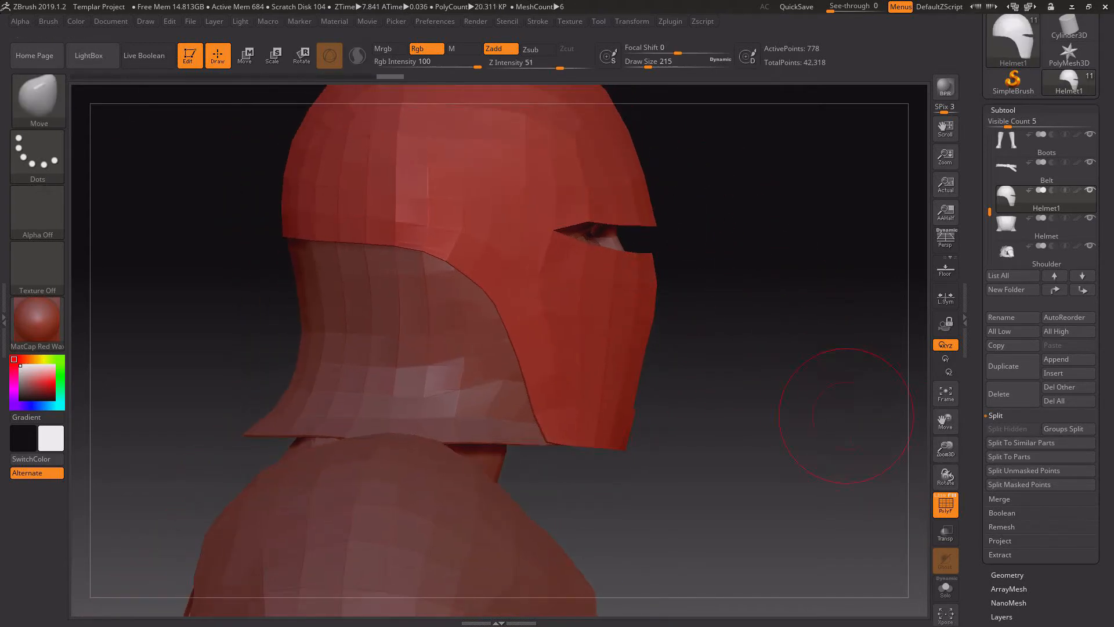
Adjust the helmet shell slightly along its front-to-back axis with the transform gizmo, and return to the Move brush.
{"action": "key", "text": "r"}
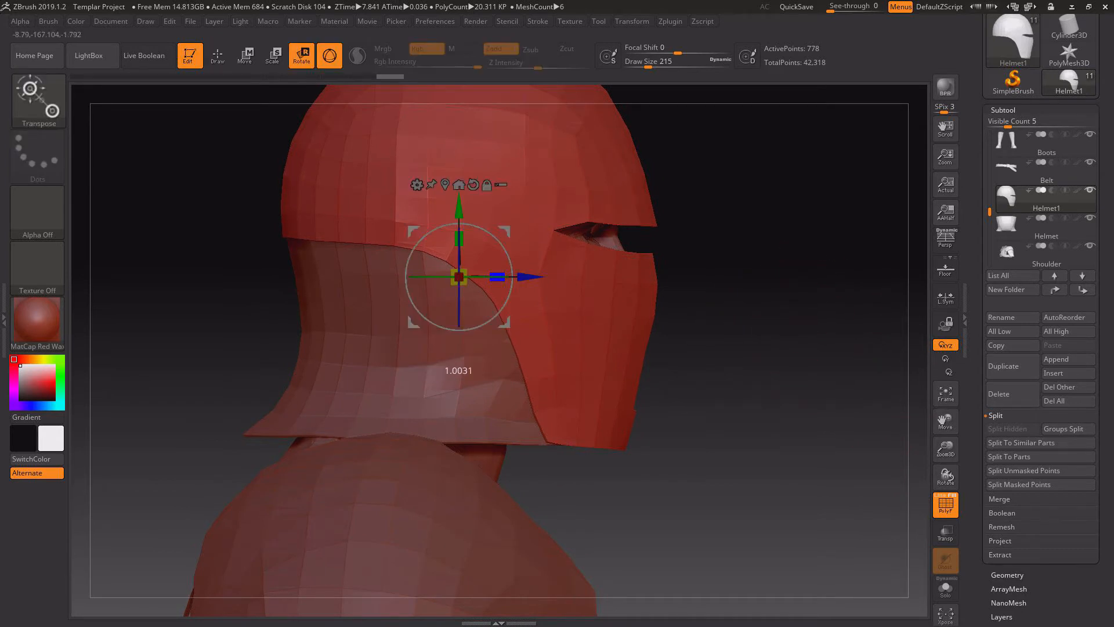
{"action": "left_click_drag", "start_coordinate": [530, 277], "coordinate": [539, 276]}
{"action": "left_click_drag", "start_coordinate": [714, 348], "coordinate": [865, 366]}
{"action": "left_click", "coordinate": [217, 55]}
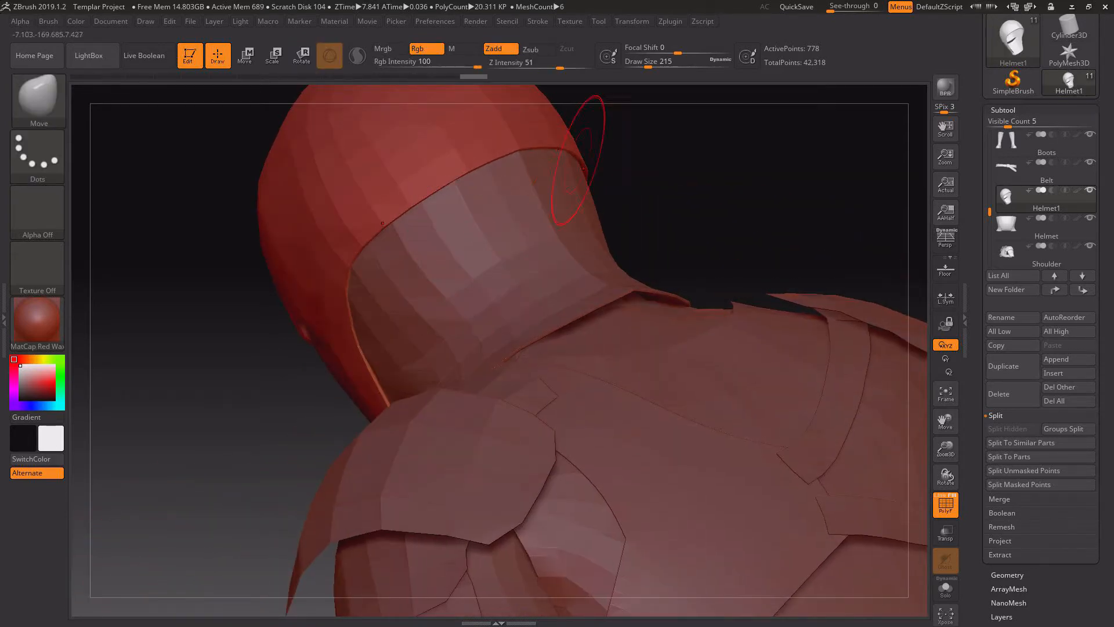
{"action": "mouse_move", "coordinate": [630, 171]}
{"action": "left_mouse_down"}
{"action": "mouse_move", "coordinate": [625, 184]}
{"action": "mouse_move", "coordinate": [429, 169]}
{"action": "mouse_move", "coordinate": [325, 174]}
{"action": "left_mouse_up"}
{"action": "mouse_move", "coordinate": [325, 348]}
{"action": "left_mouse_down"}
{"action": "mouse_move", "coordinate": [685, 364]}
{"action": "mouse_move", "coordinate": [853, 462]}
{"action": "left_mouse_up"}
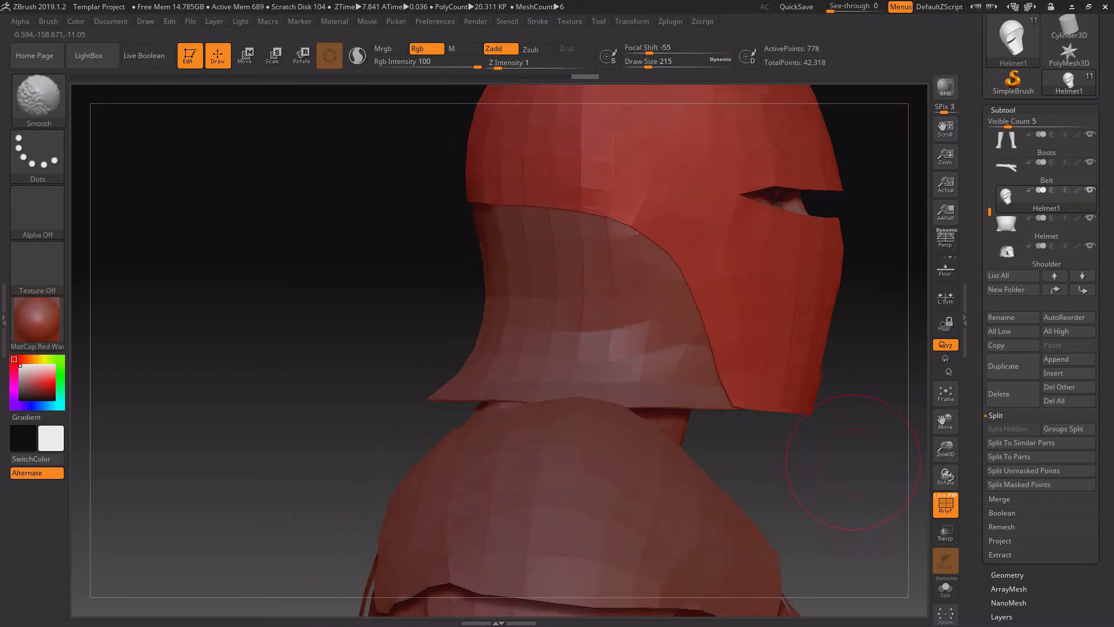
Try to even out the protruding chin below the face slot with the Move brush at a draw size of about 33.
{"action": "mouse_move", "coordinate": [930, 464]}
{"action": "left_mouse_down"}
{"action": "mouse_move", "coordinate": [82, 93]}
{"action": "mouse_move", "coordinate": [825, 362]}
{"action": "mouse_move", "coordinate": [805, 361]}
{"action": "mouse_move", "coordinate": [782, 333]}
{"action": "left_mouse_up"}
{"action": "key", "text": "space"}
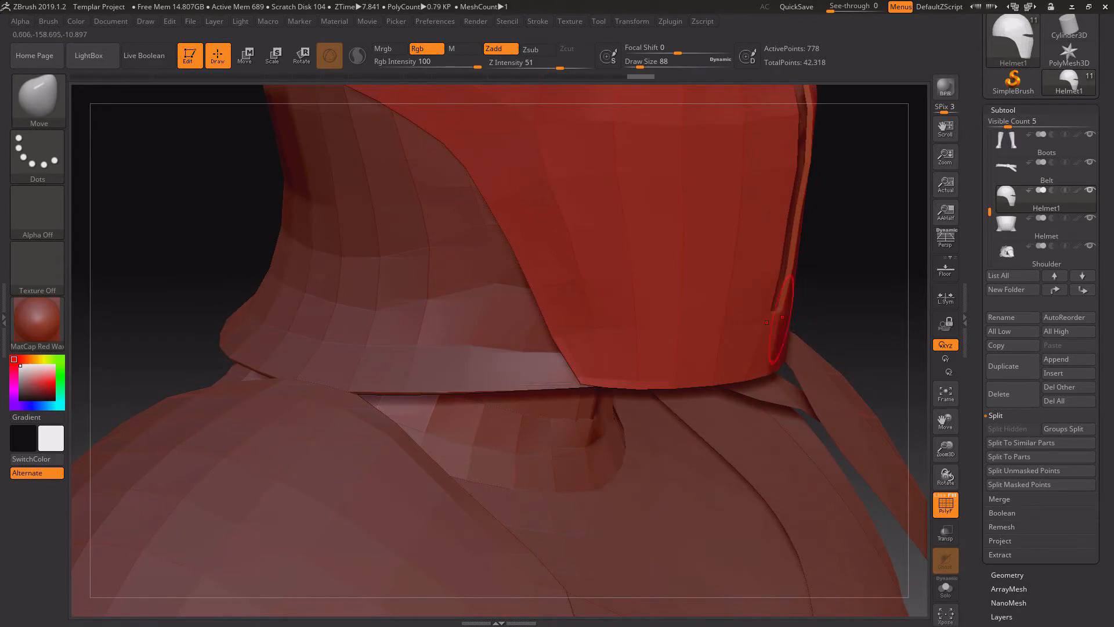
{"action": "left_click_drag", "start_coordinate": [778, 319], "coordinate": [855, 321]}
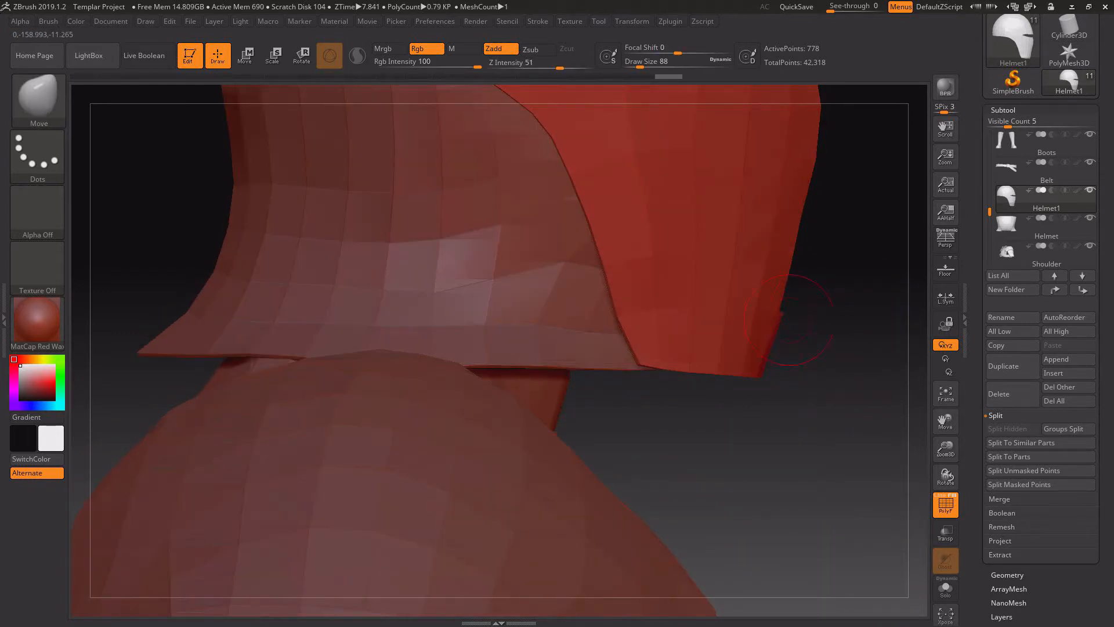
{"action": "left_click_drag", "start_coordinate": [815, 418], "coordinate": [798, 423]}
{"action": "key", "text": "space"}
{"action": "mouse_move", "coordinate": [846, 346]}
{"action": "left_mouse_down"}
{"action": "mouse_move", "coordinate": [848, 331]}
{"action": "mouse_move", "coordinate": [807, 418]}
{"action": "mouse_move", "coordinate": [769, 402]}
{"action": "mouse_move", "coordinate": [829, 394]}
{"action": "mouse_move", "coordinate": [822, 388]}
{"action": "left_mouse_up"}
{"action": "key", "text": "space"}
{"action": "key", "text": "space"}
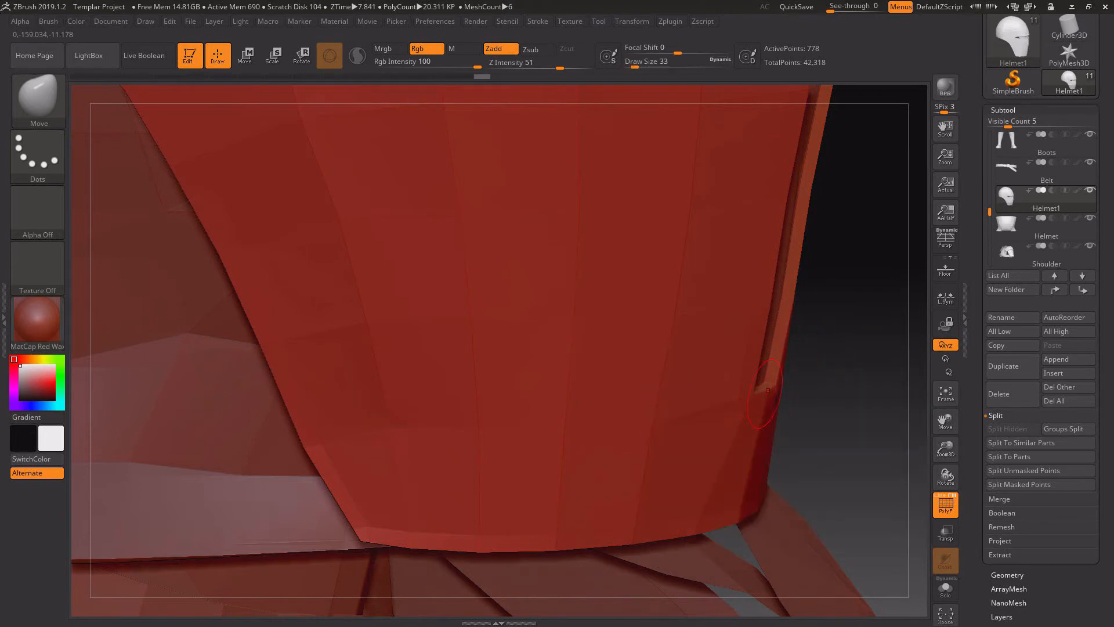
{"action": "mouse_move", "coordinate": [798, 526]}
{"action": "left_mouse_down"}
{"action": "mouse_move", "coordinate": [850, 511]}
{"action": "mouse_move", "coordinate": [772, 537]}
{"action": "mouse_move", "coordinate": [746, 529]}
{"action": "left_mouse_up"}
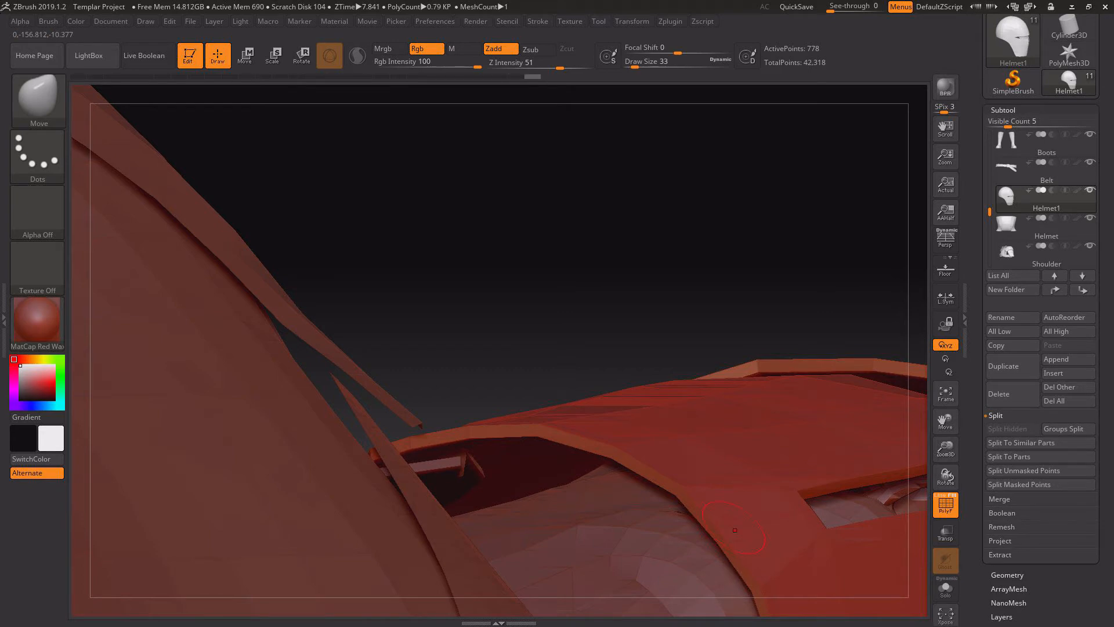
{"action": "left_click_drag", "start_coordinate": [652, 294], "coordinate": [851, 455]}
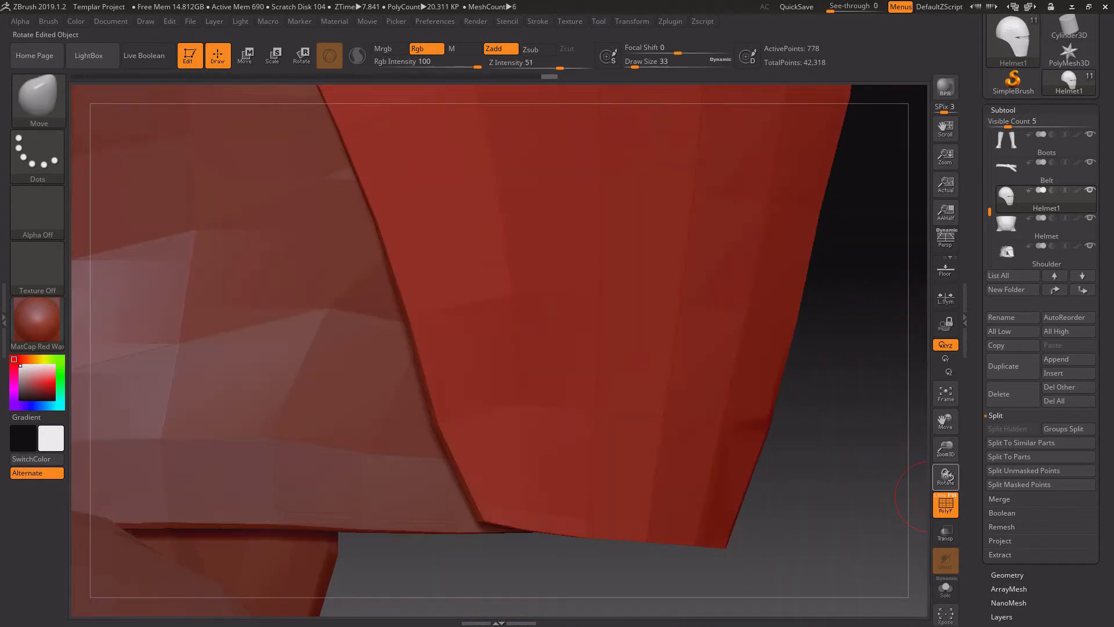
Smooth the chin area beside the lower end of the face slot, and undo the chin edits.
{"action": "left_click_drag", "start_coordinate": [947, 450], "coordinate": [923, 371]}
{"action": "left_click_drag", "start_coordinate": [870, 406], "coordinate": [691, 401]}
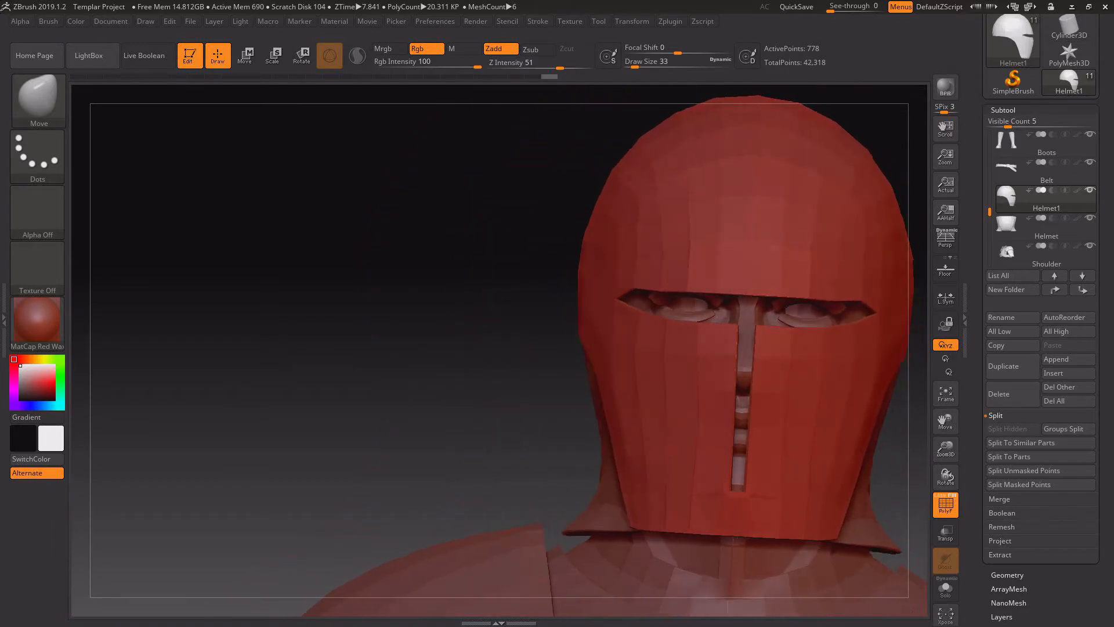
{"action": "left_click_drag", "start_coordinate": [888, 494], "coordinate": [930, 503]}
{"action": "left_click_drag", "start_coordinate": [946, 449], "coordinate": [947, 505]}
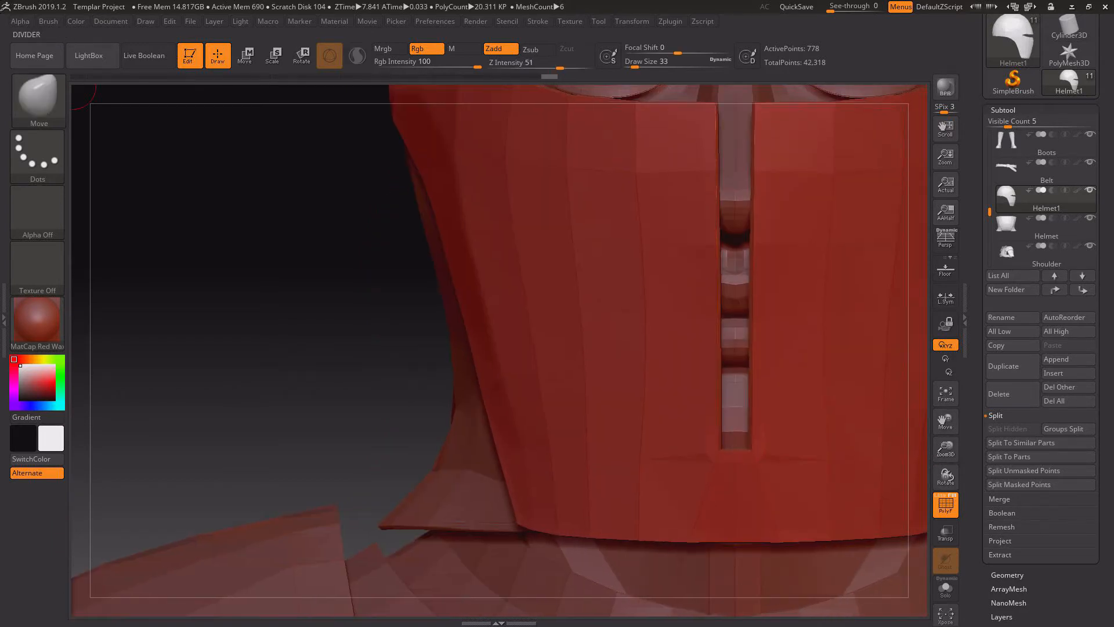
{"action": "left_click_drag", "start_coordinate": [946, 422], "coordinate": [732, 276]}
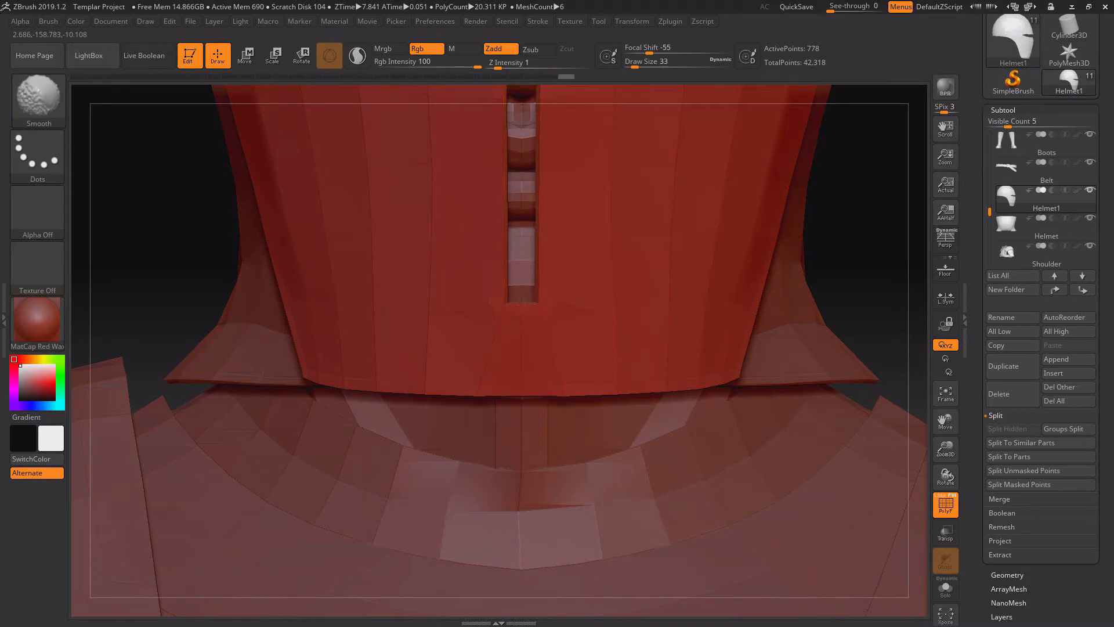
{"action": "left_click", "coordinate": [640, 329], "text": "shift"}
{"action": "mouse_move", "coordinate": [866, 283]}
{"action": "left_mouse_down"}
{"action": "mouse_move", "coordinate": [899, 255]}
{"action": "mouse_move", "coordinate": [864, 200]}
{"action": "mouse_move", "coordinate": [885, 255]}
{"action": "left_mouse_up"}
{"action": "key", "text": "ctrl"}
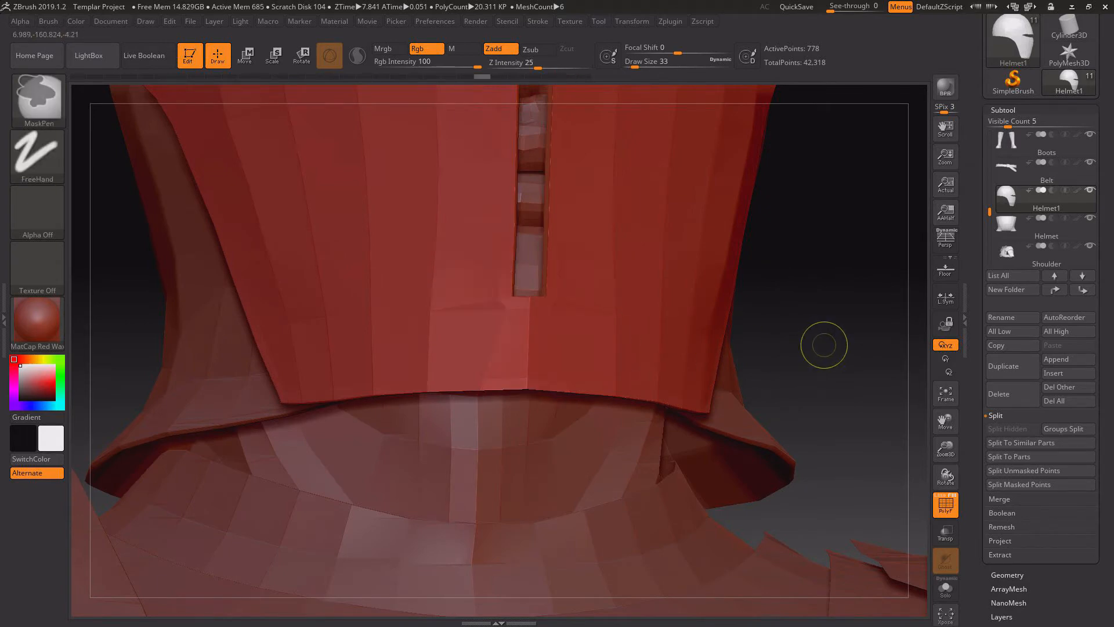
{"action": "key", "text": "ctrl+z"}
{"action": "key", "text": "ctrl+z"}
Enlarge the Move brush to a draw size of about 350 while checking the helmet from the side and front.
{"action": "left_click_drag", "start_coordinate": [824, 344], "coordinate": [812, 377]}
{"action": "left_click_drag", "start_coordinate": [946, 450], "coordinate": [946, 343]}
{"action": "mouse_move", "coordinate": [859, 313]}
{"action": "left_mouse_down"}
{"action": "mouse_move", "coordinate": [685, 314]}
{"action": "mouse_move", "coordinate": [809, 287]}
{"action": "mouse_move", "coordinate": [802, 314]}
{"action": "left_mouse_up"}
{"action": "key", "text": "shift"}
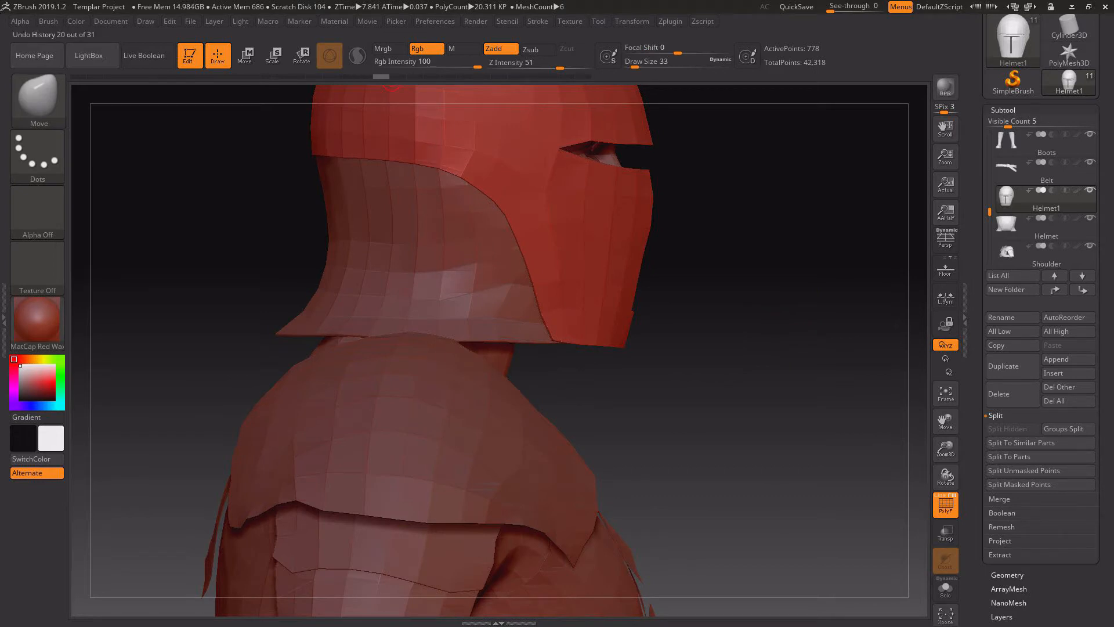
{"action": "mouse_move", "coordinate": [946, 448]}
{"action": "left_mouse_down"}
{"action": "mouse_move", "coordinate": [945, 422]}
{"action": "mouse_move", "coordinate": [945, 472]}
{"action": "left_mouse_up"}
{"action": "left_click_drag", "start_coordinate": [836, 325], "coordinate": [726, 296]}
{"action": "key", "text": "space"}
{"action": "left_click_drag", "start_coordinate": [765, 218], "coordinate": [783, 222]}
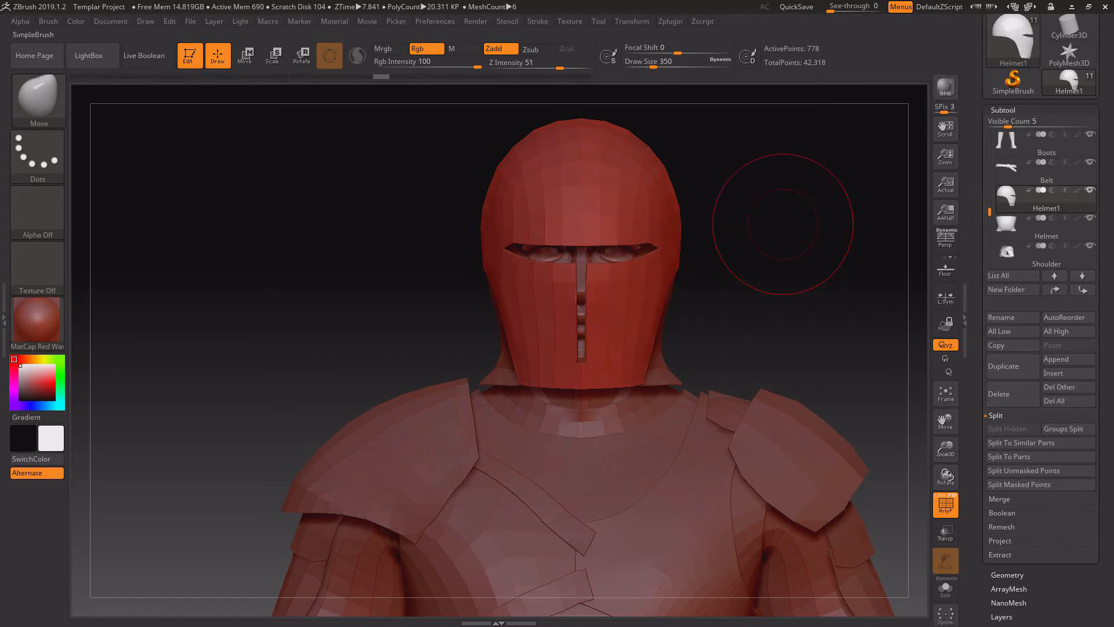
Export the helmet shell subtool to disk, replacing the existing file.
{"action": "left_click_drag", "start_coordinate": [1044, 110], "coordinate": [1045, 241]}
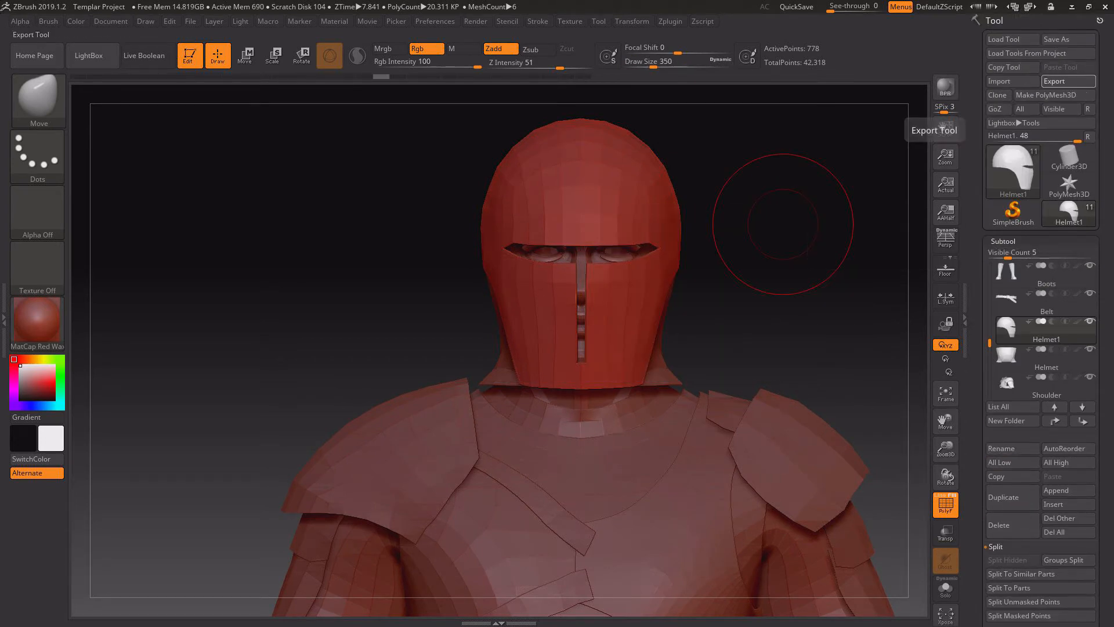
{"action": "left_click", "coordinate": [1068, 82]}
{"action": "double_click", "coordinate": [397, 198]}
{"action": "left_click", "coordinate": [590, 311]}
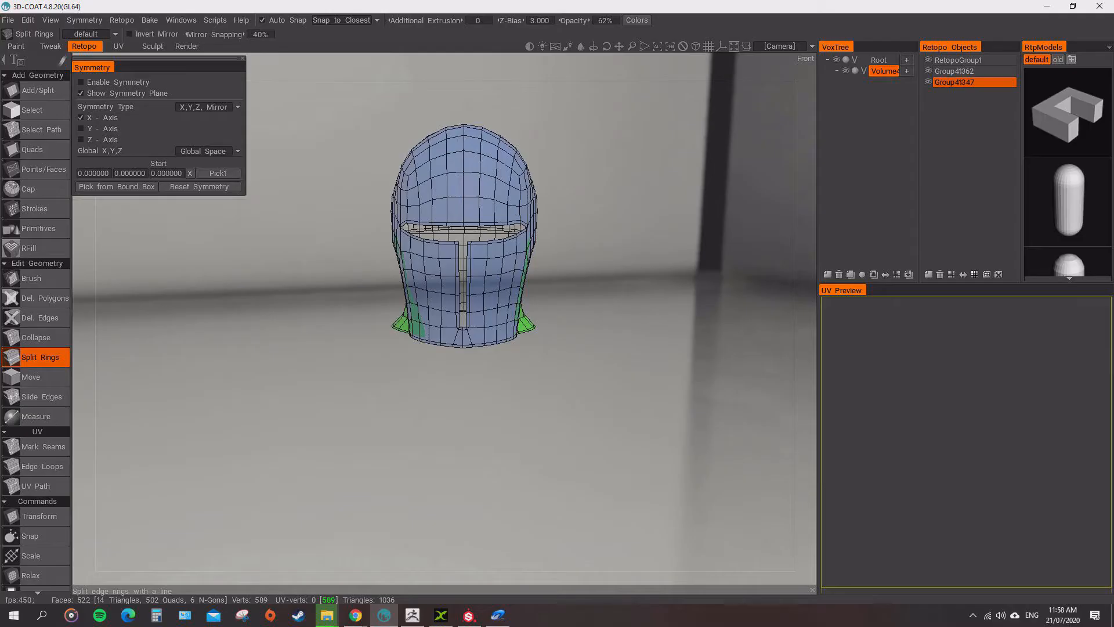
Switch to 3D-Coat, start a new project without keeping the current one, and load the exported shell with Perform Retopology.
{"action": "left_click", "coordinate": [8, 20]}
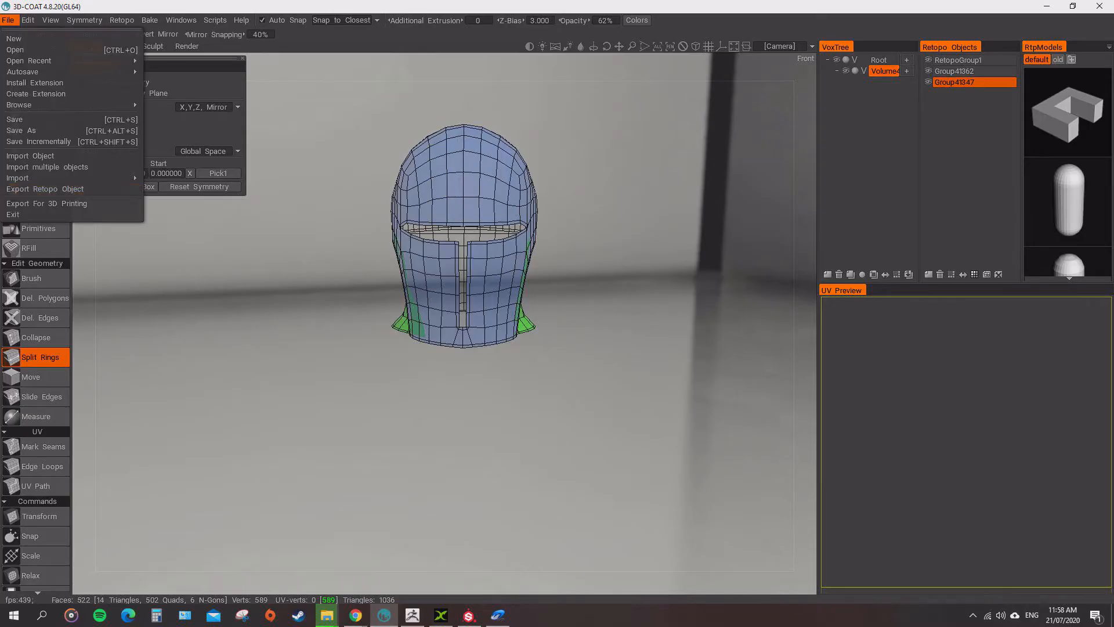
{"action": "left_click", "coordinate": [23, 39]}
{"action": "left_click", "coordinate": [443, 343]}
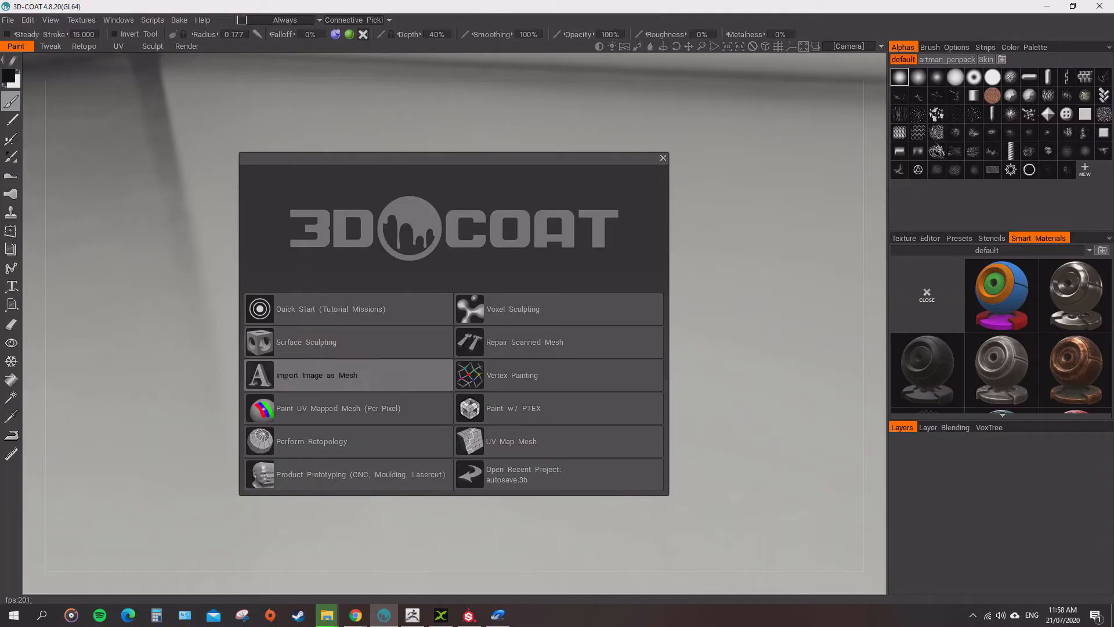
{"action": "left_click", "coordinate": [395, 440]}
{"action": "left_click", "coordinate": [383, 378]}
{"action": "double_click", "coordinate": [364, 278]}
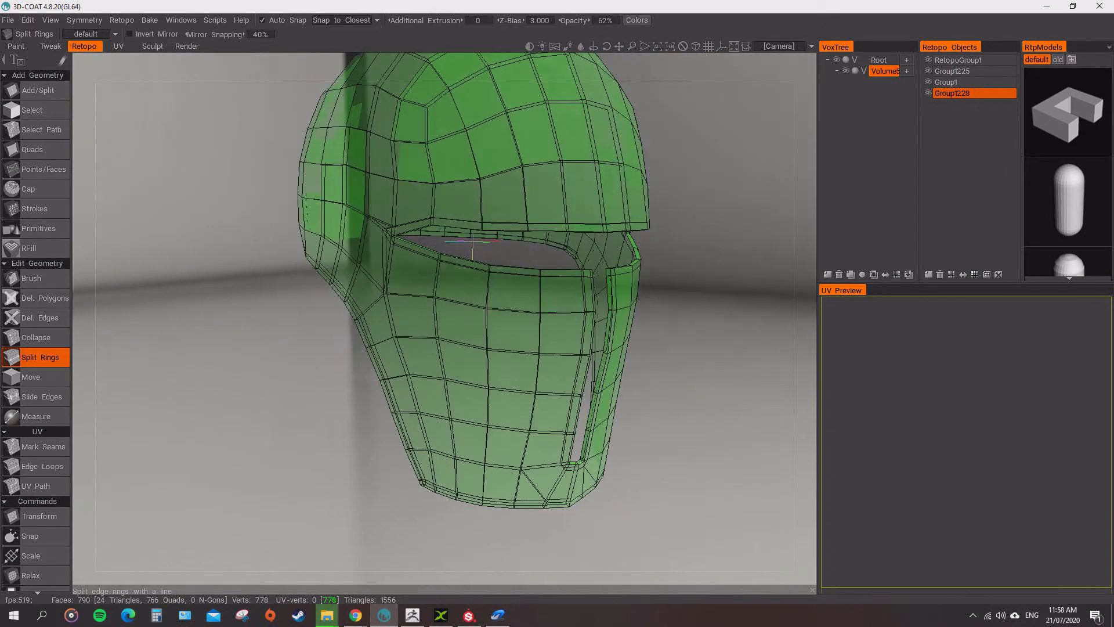
{"action": "left_click_drag", "start_coordinate": [615, 325], "coordinate": [372, 325], "text": "alt"}
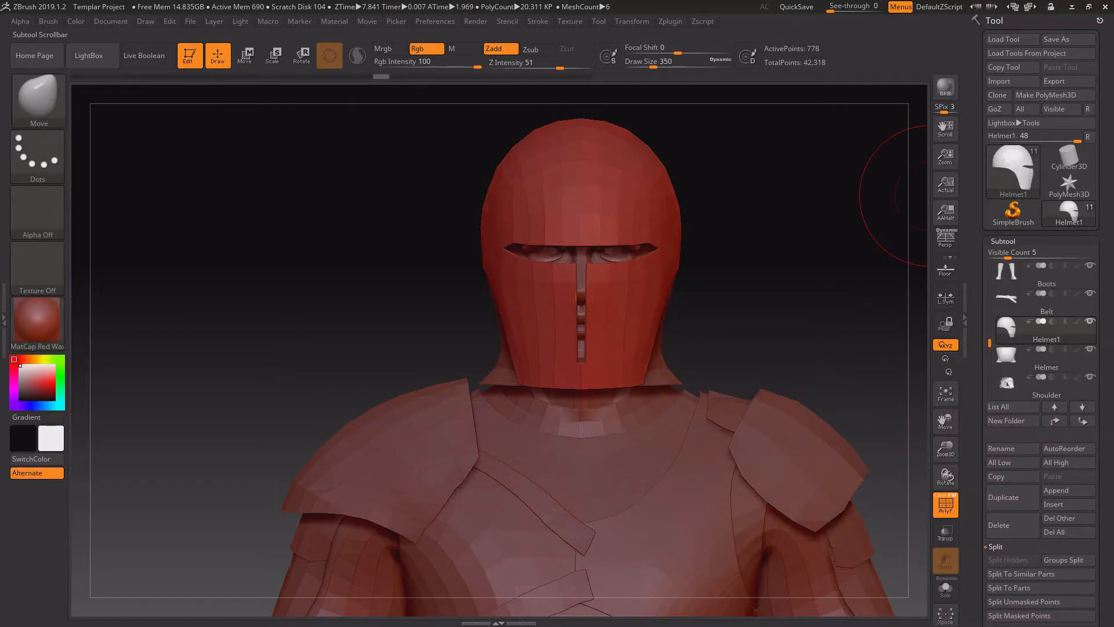
Merge the helmet shell subtool down with the neck guard subtool below it.
{"action": "left_click", "coordinate": [996, 546]}
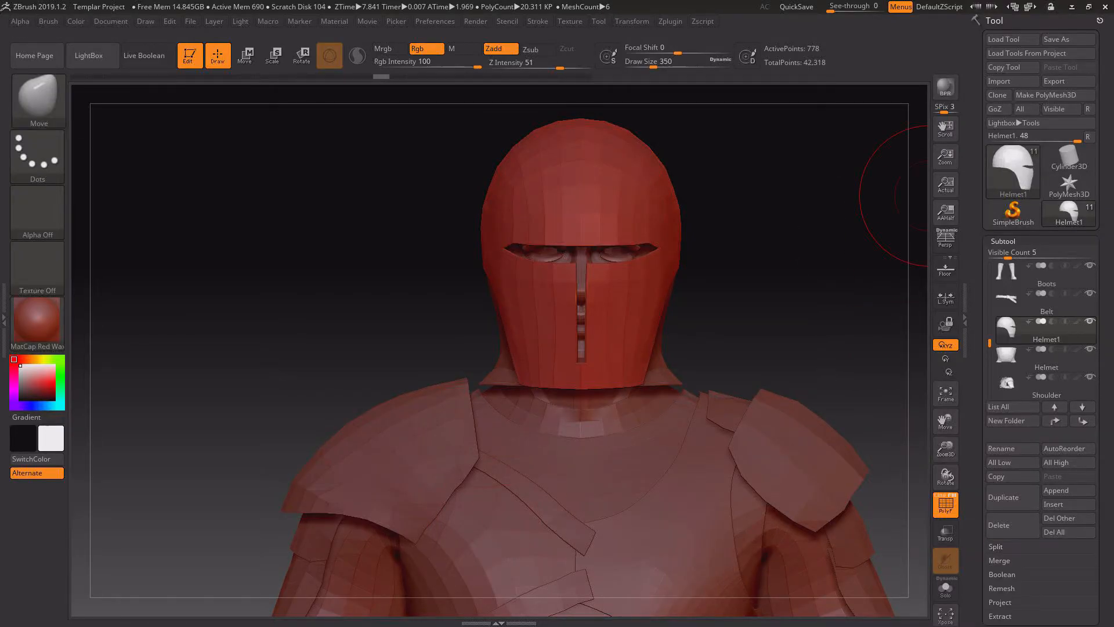
{"action": "left_click", "coordinate": [1000, 560]}
{"action": "left_click", "coordinate": [1008, 574]}
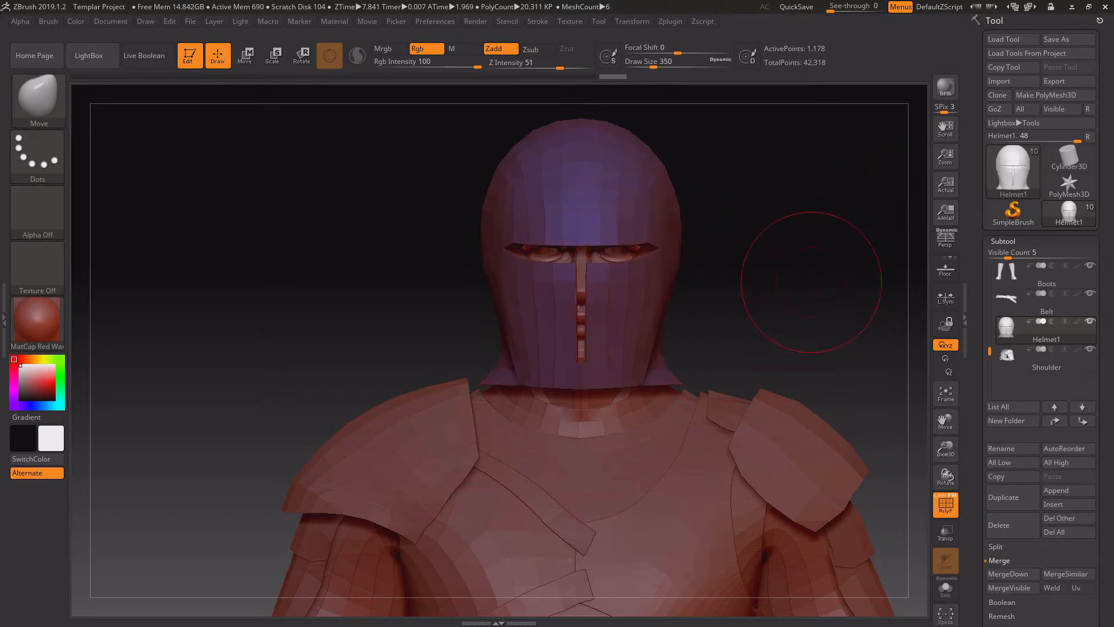
{"action": "left_click_drag", "start_coordinate": [795, 281], "coordinate": [928, 270]}
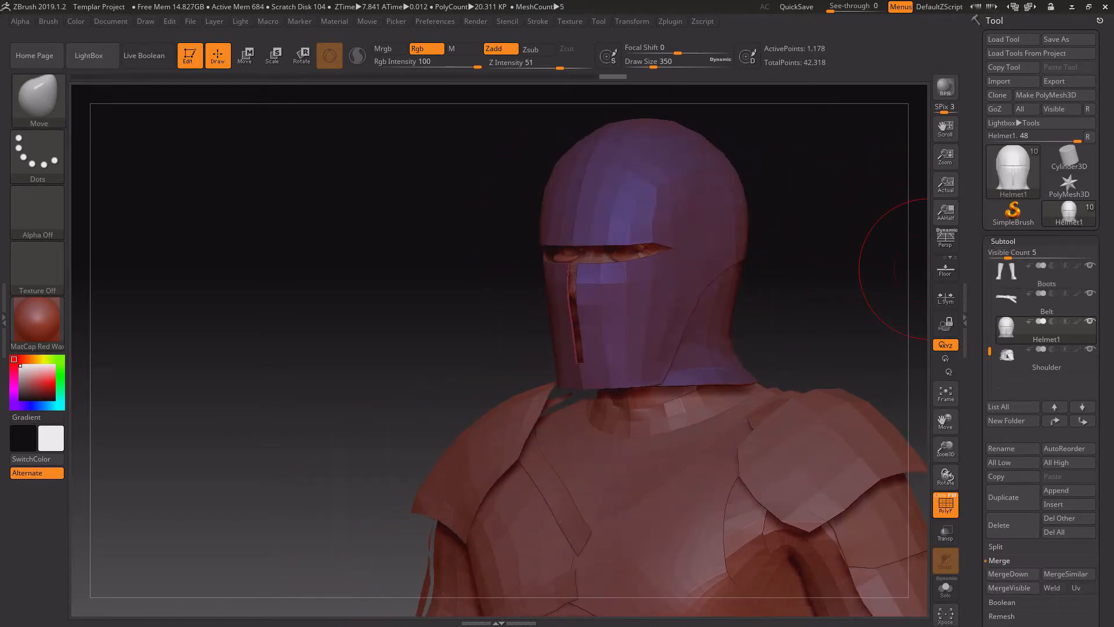
Assign automatic polygroups to the merged helmet's shell and neck guard, and merge the similar groups.
{"action": "left_click", "coordinate": [1003, 241]}
{"action": "left_click", "coordinate": [1009, 408]}
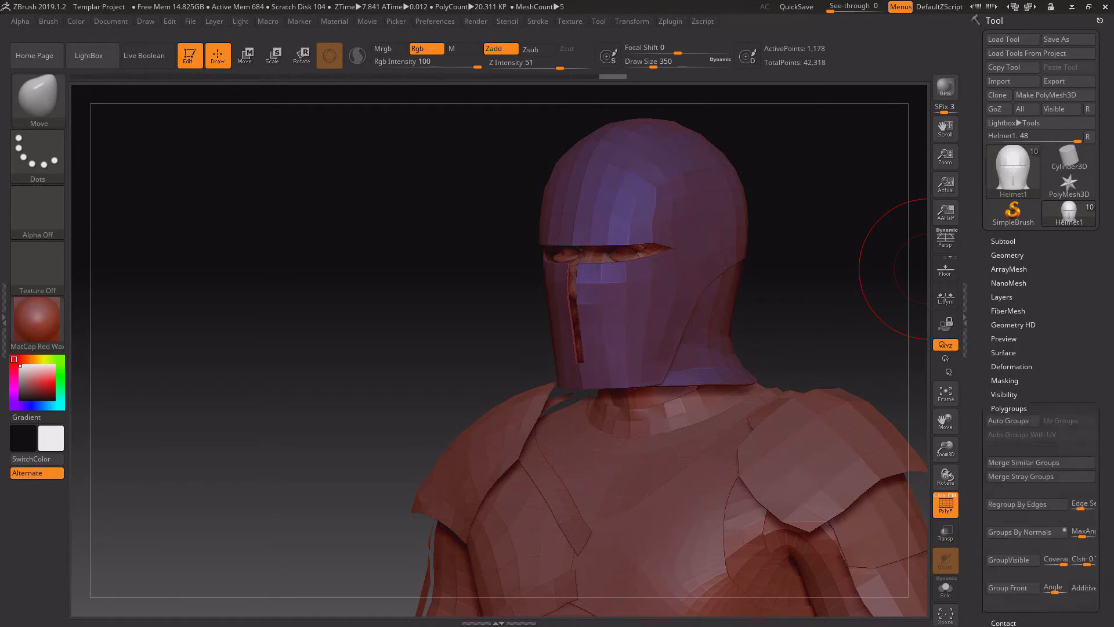
{"action": "left_click", "coordinate": [1009, 420]}
{"action": "left_click_drag", "start_coordinate": [845, 335], "coordinate": [755, 309]}
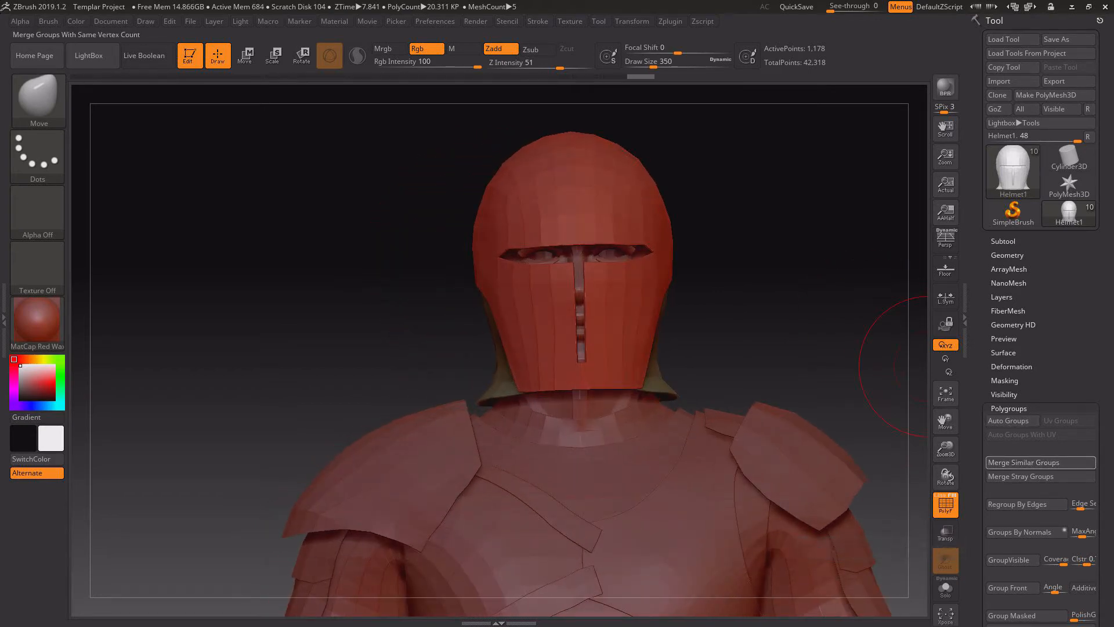
{"action": "left_click", "coordinate": [1024, 462]}
{"action": "left_click", "coordinate": [1023, 462]}
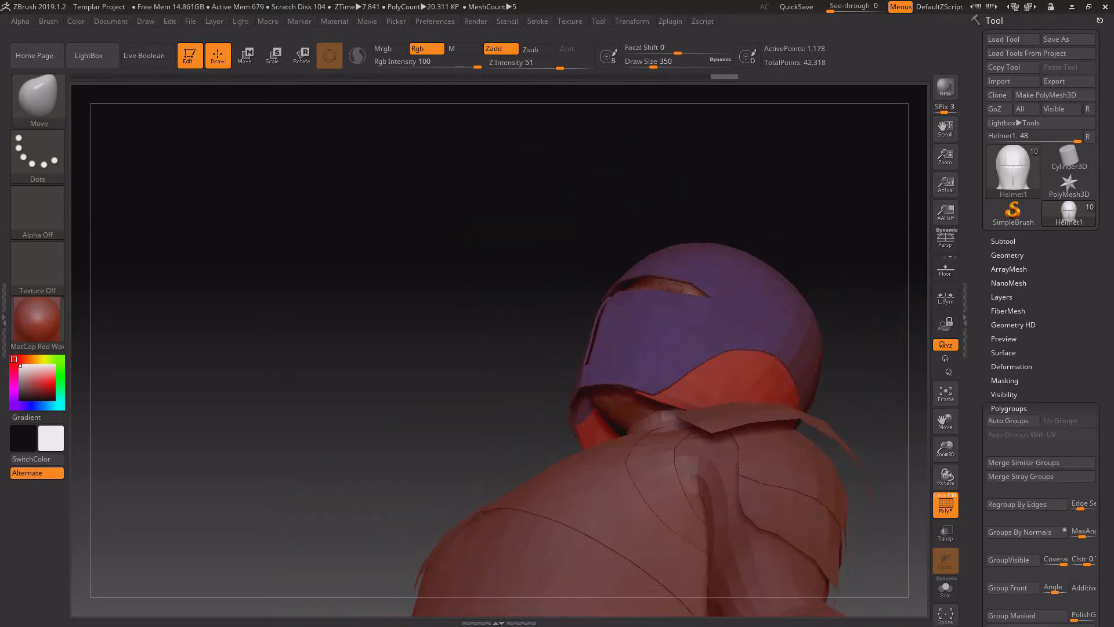
{"action": "left_click_drag", "start_coordinate": [325, 325], "coordinate": [197, 343]}
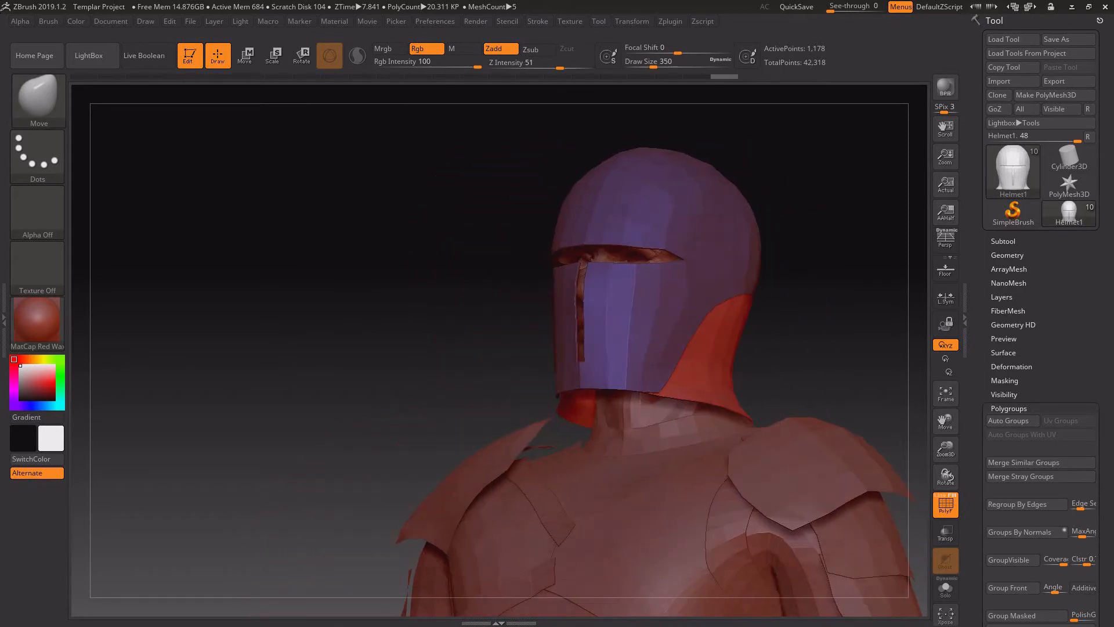
{"action": "left_click_drag", "start_coordinate": [833, 236], "coordinate": [787, 305]}
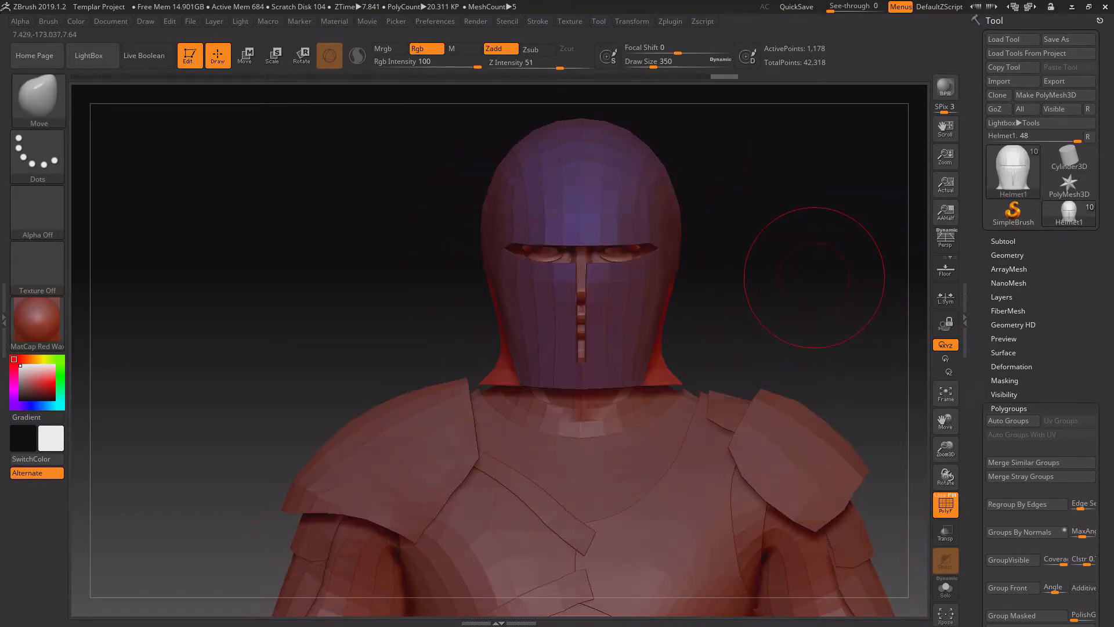
Export the merged helmet subtool as OBJ over the existing Helmet file.
{"action": "left_click", "coordinate": [1003, 241]}
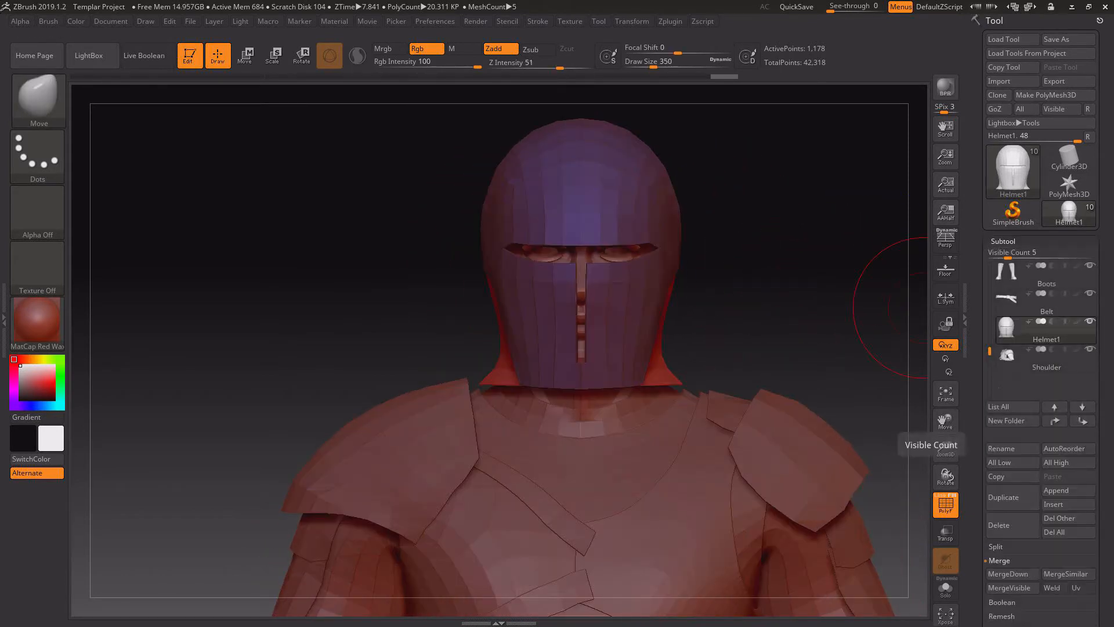
{"action": "left_click", "coordinate": [1068, 82]}
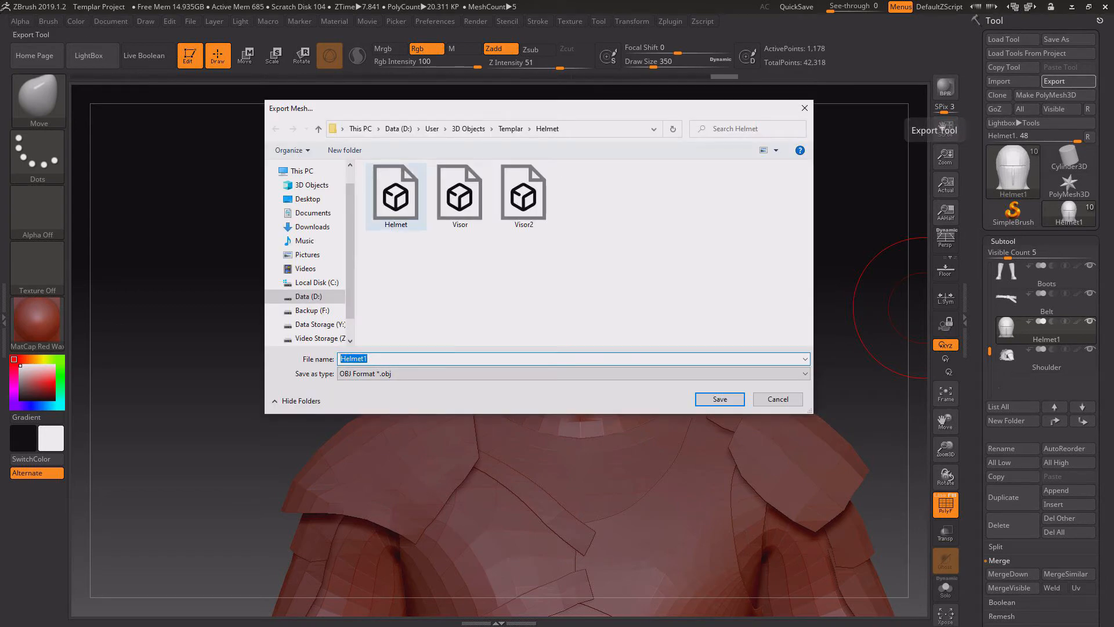
{"action": "double_click", "coordinate": [396, 197]}
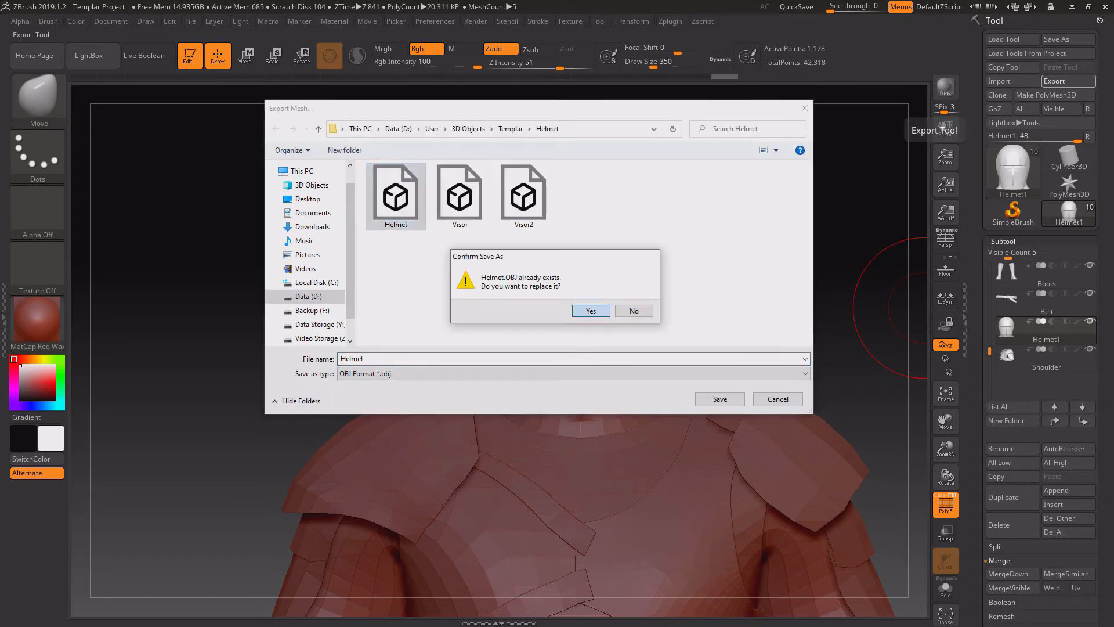
{"action": "left_click", "coordinate": [585, 310]}
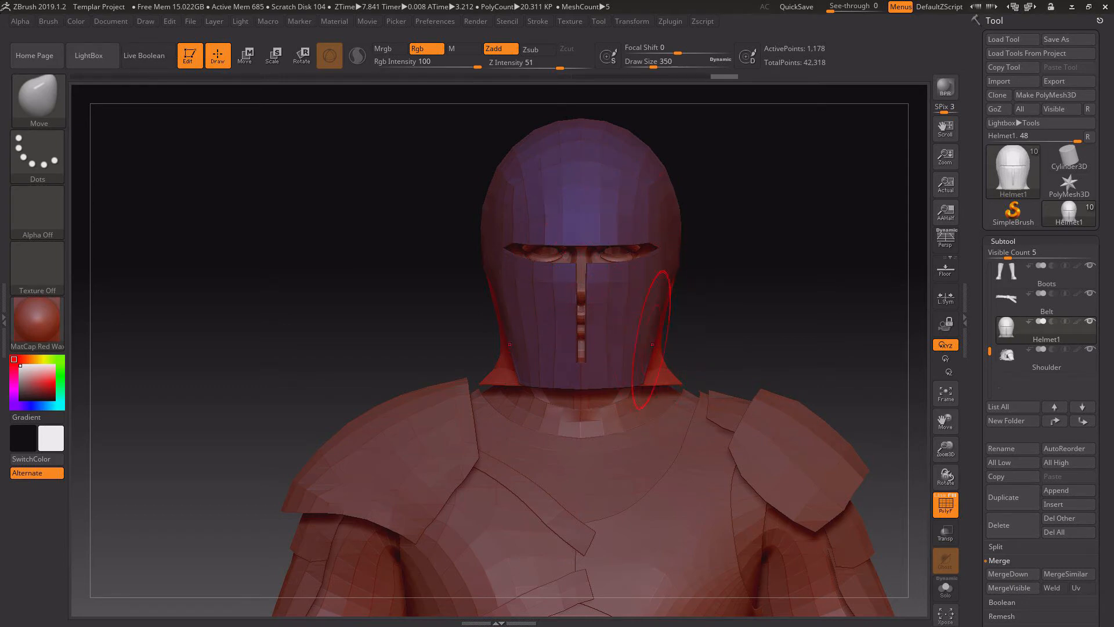
Switch to 3D-Coat, start a new project without saving, and import the Helmet file as a retopo mesh through Perform Retopology.
{"action": "key", "text": "alt+Tab"}
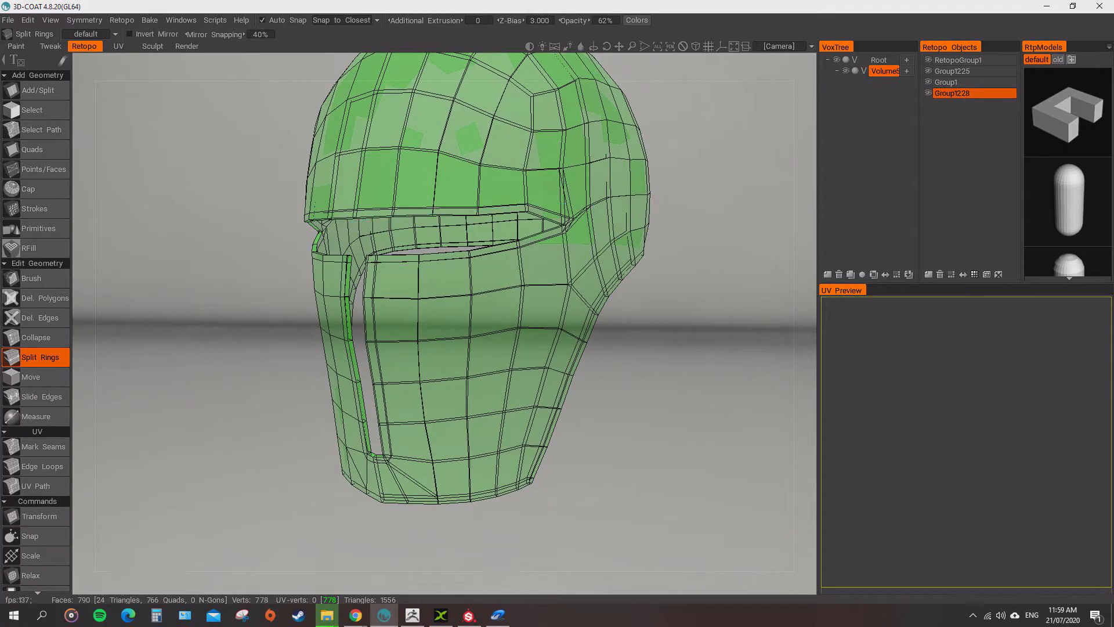
{"action": "left_click", "coordinate": [9, 20]}
{"action": "left_click", "coordinate": [14, 38]}
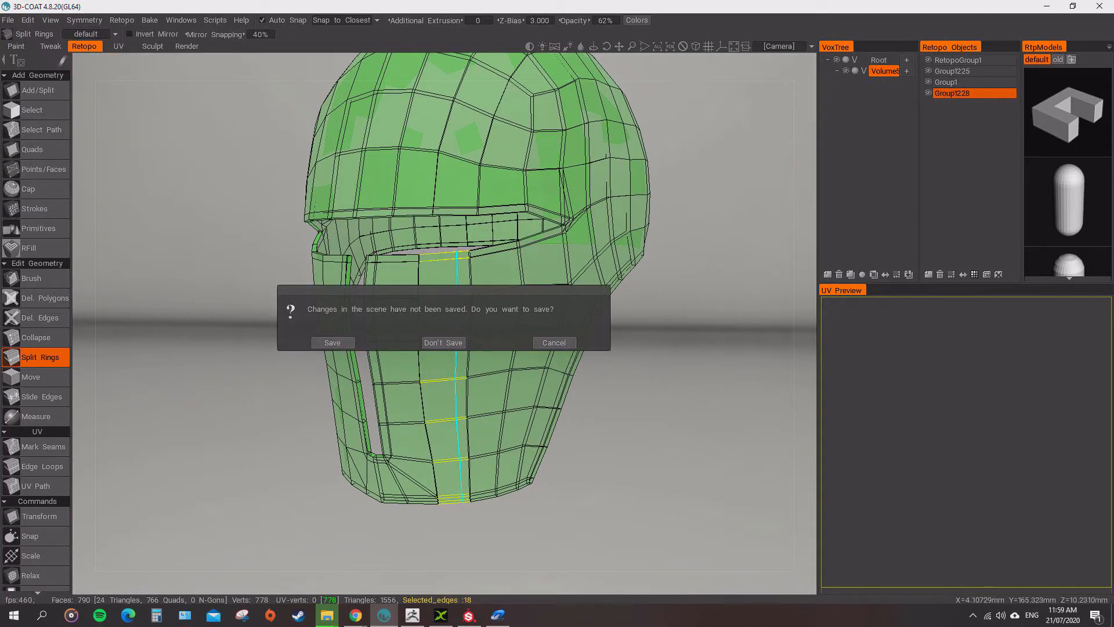
{"action": "left_click", "coordinate": [444, 343]}
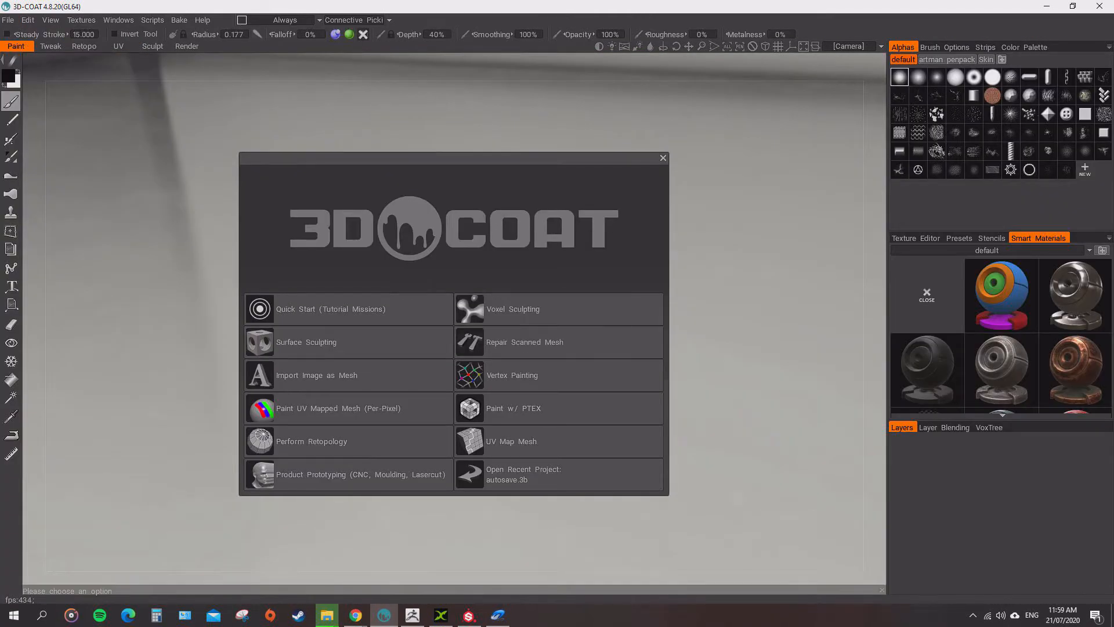
{"action": "left_click", "coordinate": [312, 441]}
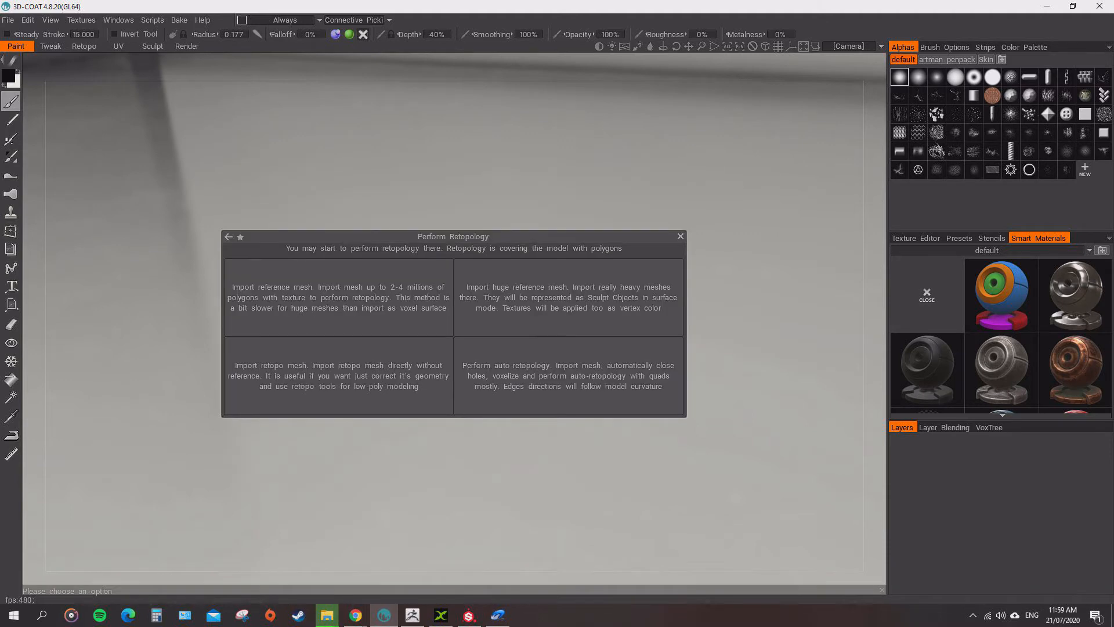
{"action": "left_click", "coordinate": [340, 375]}
{"action": "double_click", "coordinate": [365, 284]}
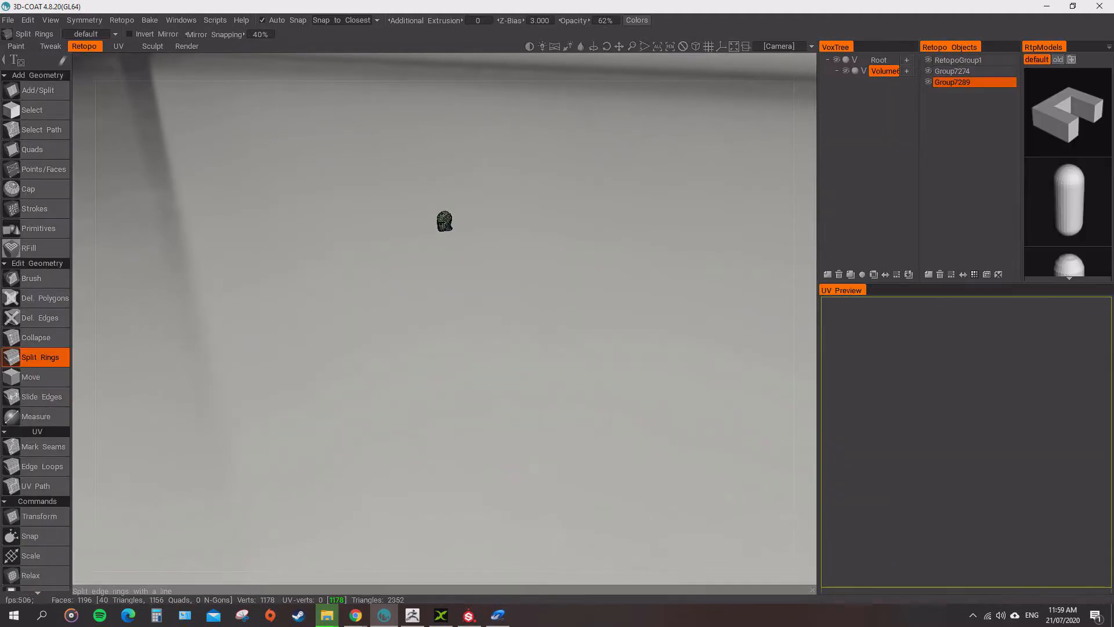
Hide the green helmet shell's retopo group to isolate the blue neck guard.
{"action": "left_click_drag", "start_coordinate": [444, 359], "coordinate": [454, 331]}
{"action": "scroll", "coordinate": [444, 290], "scroll_direction": "down", "scroll_amount": 2}
{"action": "scroll", "coordinate": [454, 325], "scroll_direction": "down", "scroll_amount": 2}
{"action": "middle_click_drag", "start_coordinate": [454, 233], "coordinate": [434, 367]}
{"action": "scroll", "coordinate": [433, 367], "scroll_direction": "up", "scroll_amount": 3}
{"action": "left_click_drag", "start_coordinate": [434, 367], "coordinate": [450, 296]}
{"action": "middle_click_drag", "start_coordinate": [450, 366], "coordinate": [450, 232]}
{"action": "left_click_drag", "start_coordinate": [450, 348], "coordinate": [473, 179]}
{"action": "scroll", "coordinate": [444, 290], "scroll_direction": "up", "scroll_amount": 2}
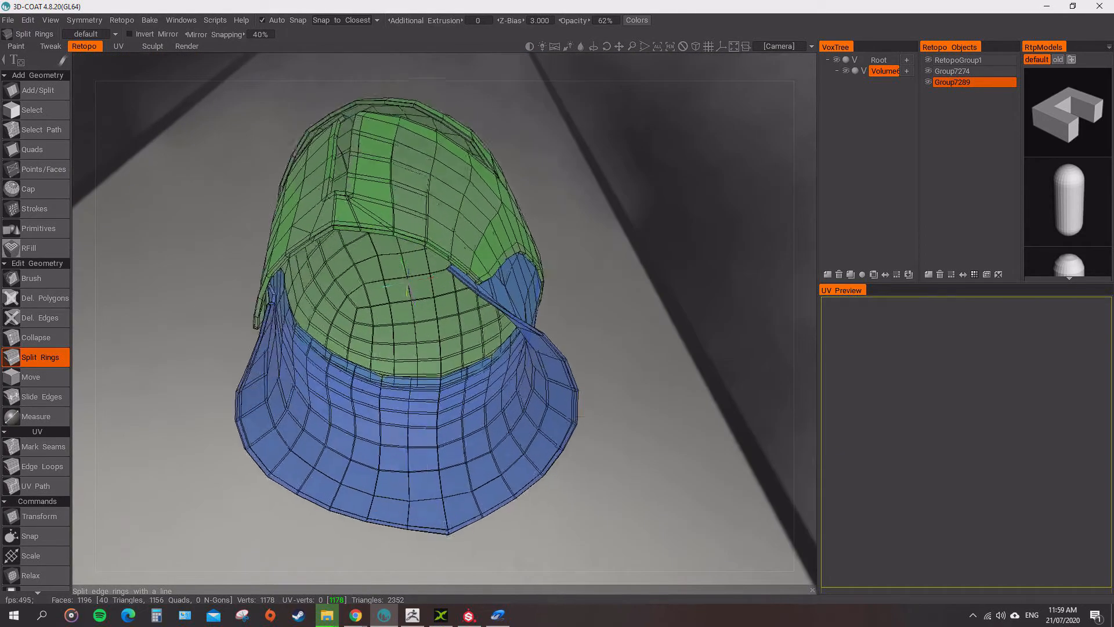
{"action": "scroll", "coordinate": [408, 285], "scroll_direction": "up", "scroll_amount": 3}
{"action": "left_click", "coordinate": [929, 70]}
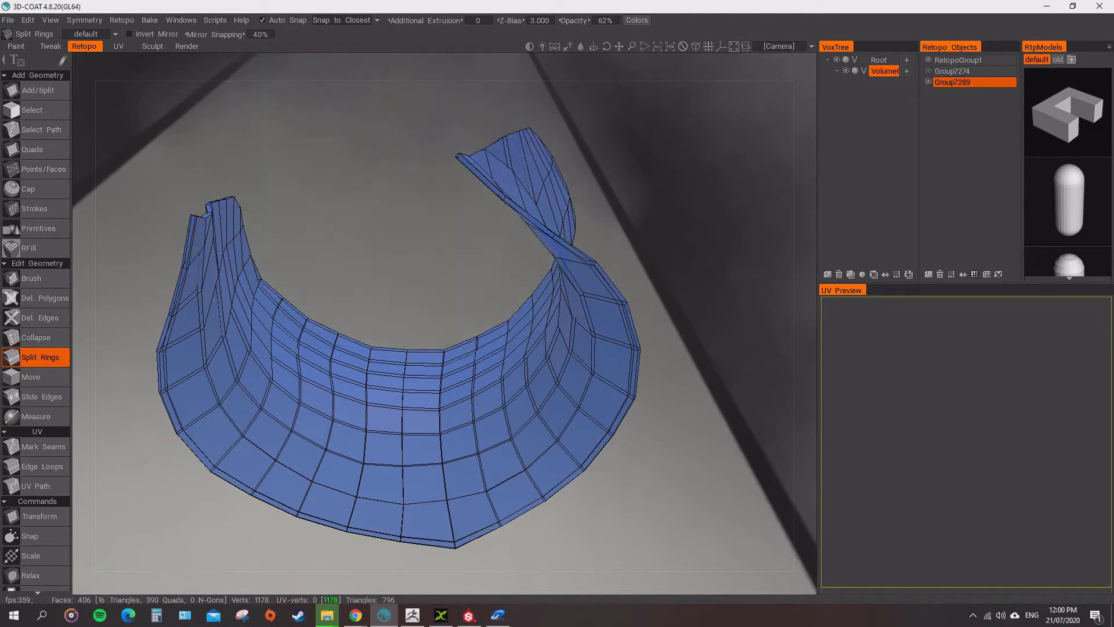
{"action": "left_click_drag", "start_coordinate": [673, 232], "coordinate": [522, 224]}
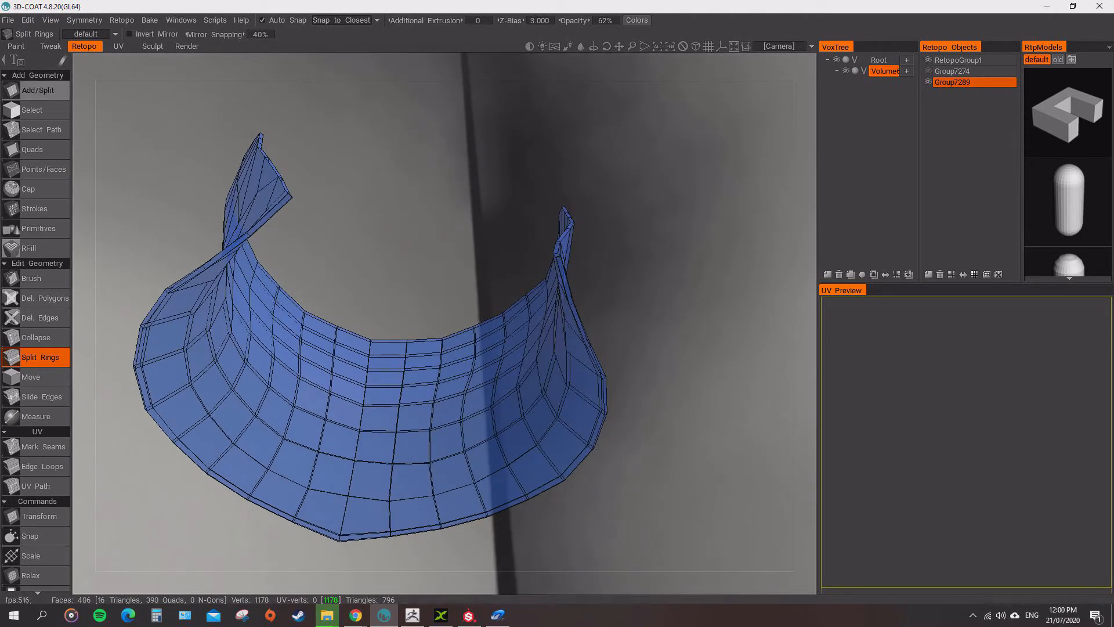
Use Del. Polygons to delete inner polygons along the neck guard's lower rim near one front corner.
{"action": "left_click", "coordinate": [45, 297]}
{"action": "scroll", "coordinate": [238, 335], "scroll_direction": "up", "scroll_amount": 5}
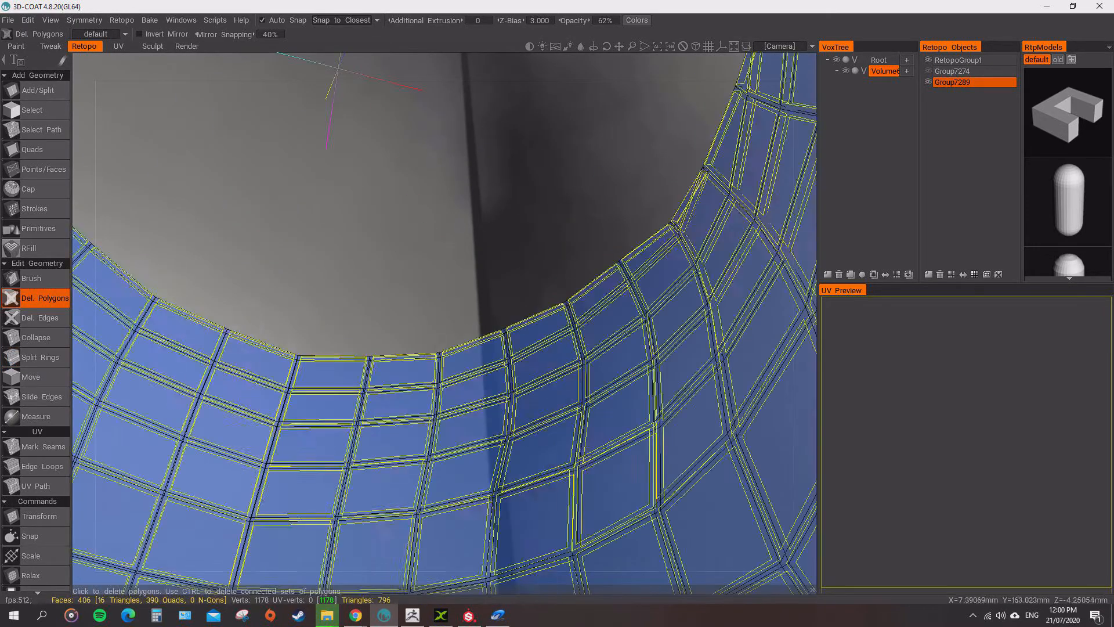
{"action": "left_click_drag", "start_coordinate": [371, 441], "coordinate": [197, 168], "text": "ctrl+alt"}
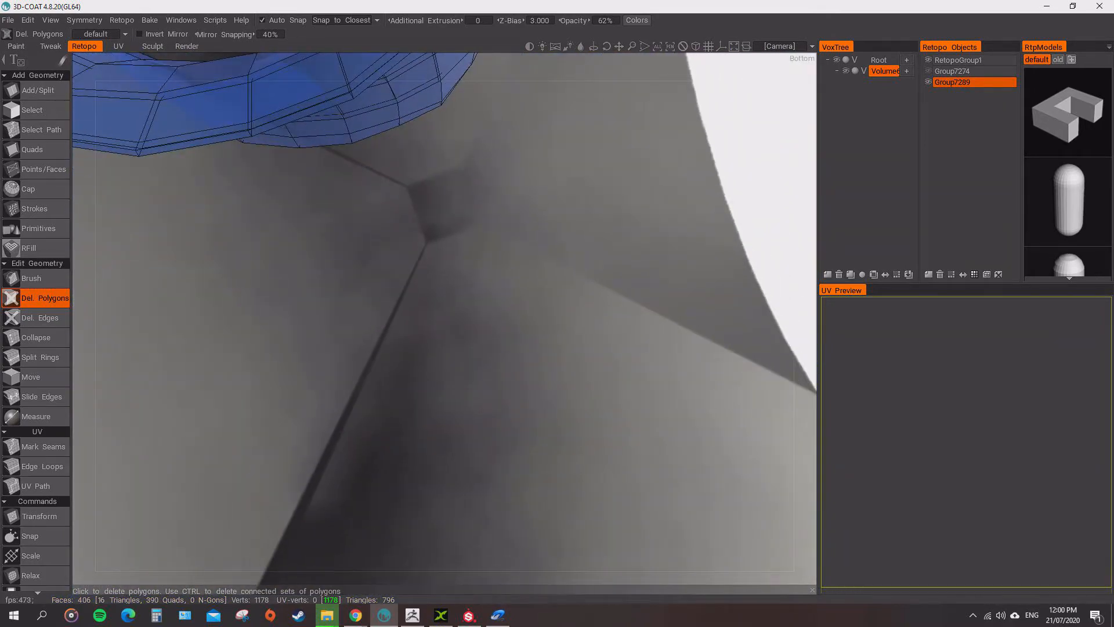
{"action": "left_click_drag", "start_coordinate": [400, 87], "coordinate": [552, 383], "text": "alt"}
{"action": "left_click", "coordinate": [580, 247]}
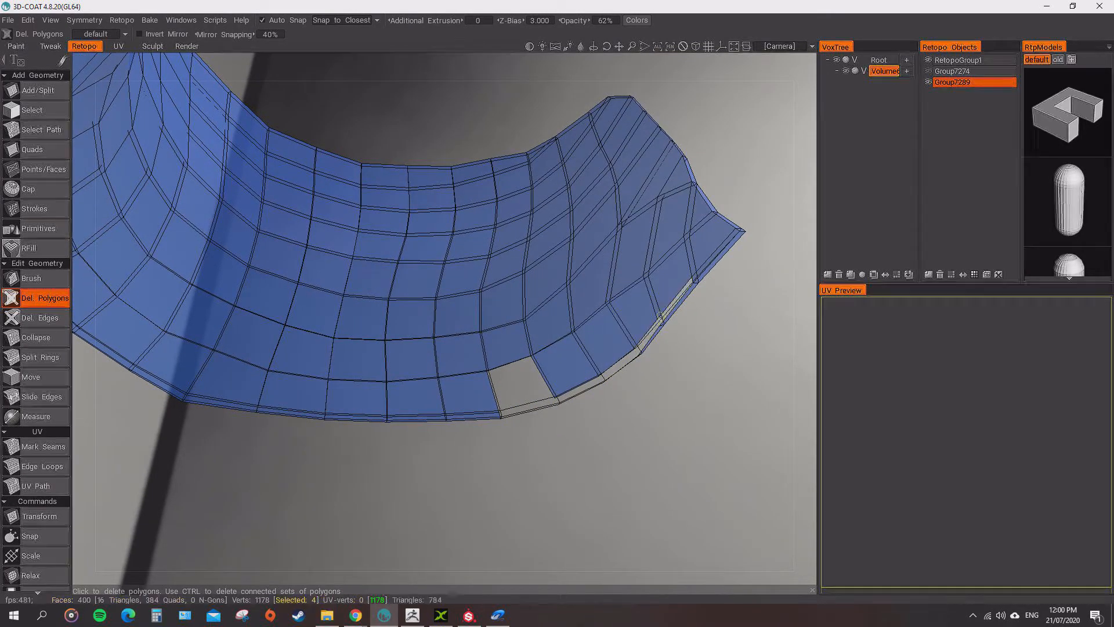
{"action": "left_click", "coordinate": [702, 270]}
{"action": "left_click_drag", "start_coordinate": [704, 270], "coordinate": [698, 280], "text": "alt"}
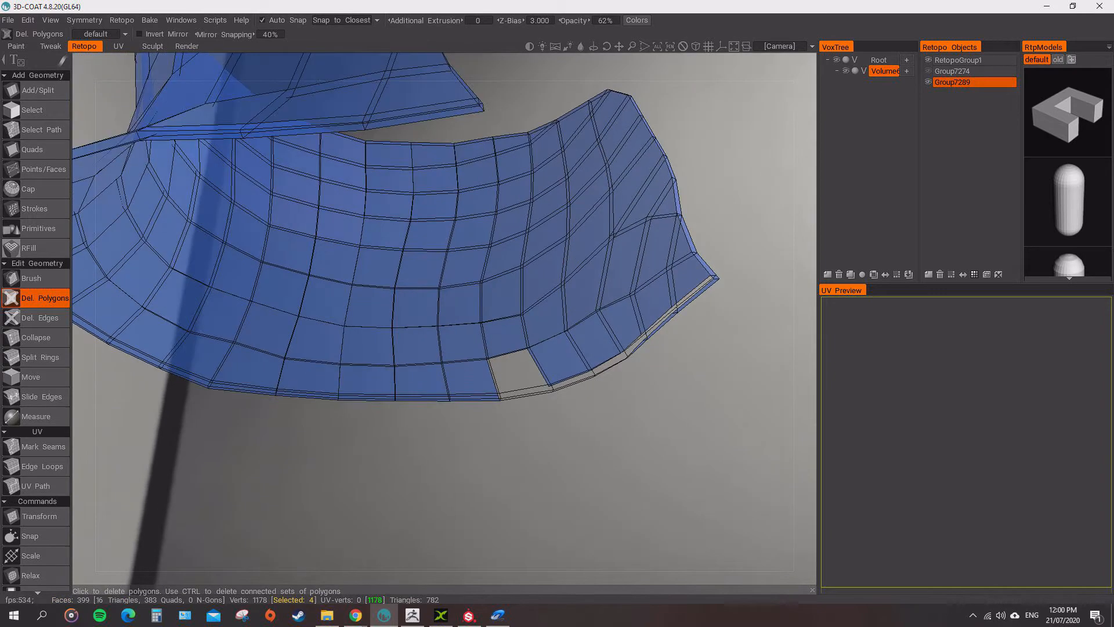
Delete the inner border polygons from the neck guard's lower corner up along the same front edge.
{"action": "left_click", "coordinate": [698, 277]}
{"action": "left_click", "coordinate": [682, 246]}
{"action": "left_click", "coordinate": [659, 245]}
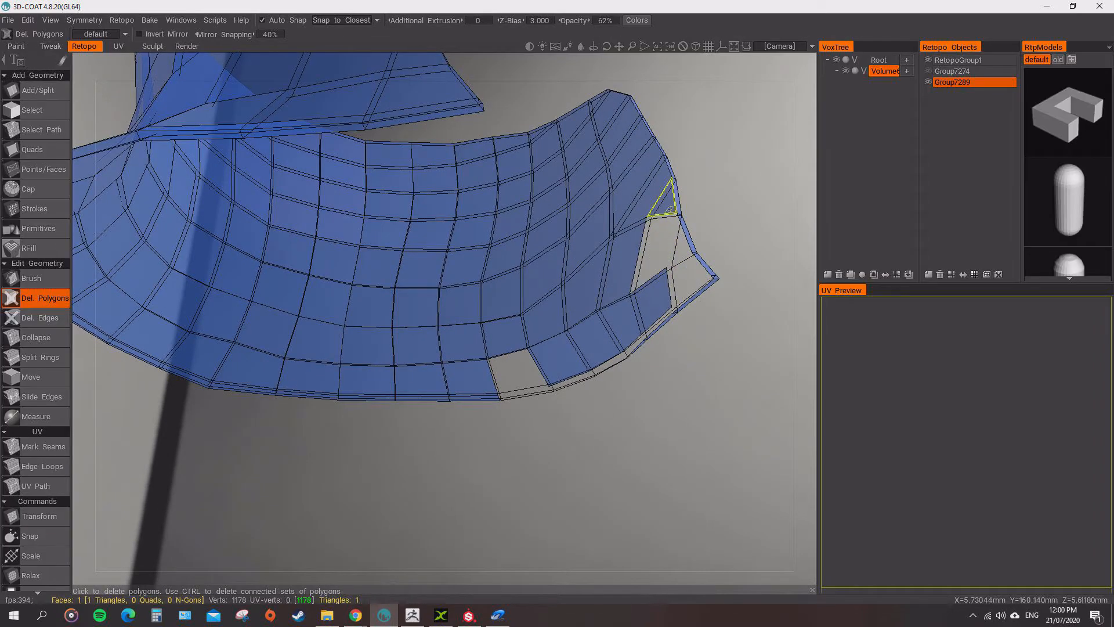
{"action": "left_click", "coordinate": [668, 203]}
{"action": "left_click_drag", "start_coordinate": [668, 204], "coordinate": [670, 230], "text": "alt"}
{"action": "left_click", "coordinate": [639, 207]}
{"action": "left_click", "coordinate": [635, 180]}
{"action": "left_click", "coordinate": [634, 145]}
{"action": "left_click", "coordinate": [629, 112]}
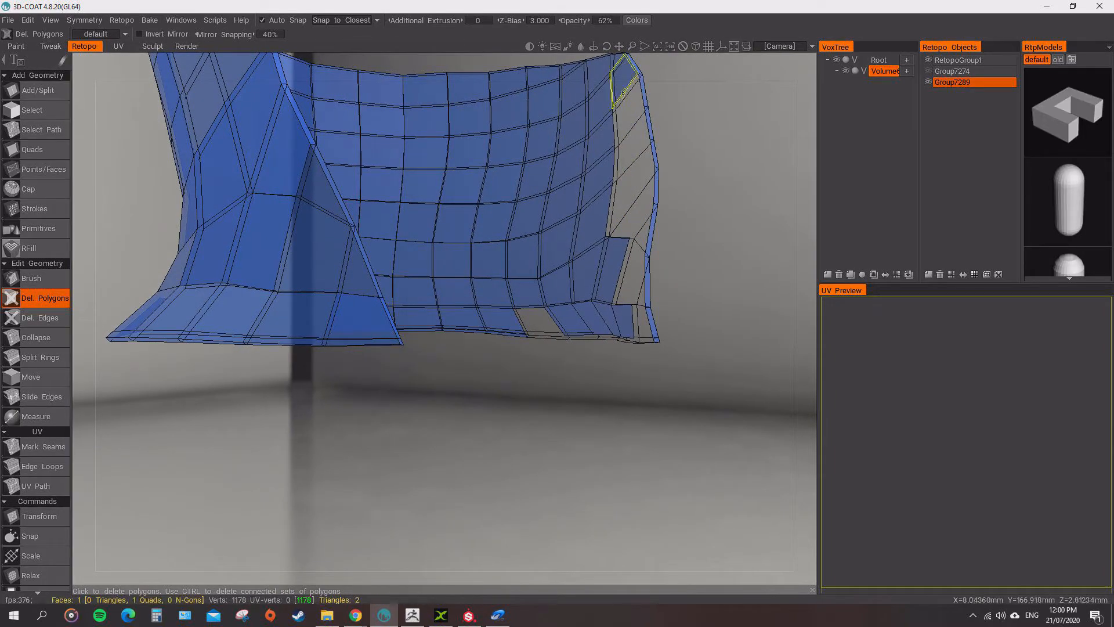
{"action": "left_click", "coordinate": [623, 87]}
Delete the row of inner polygons along the neck guard's upper edge, working from the cleared front edge across the back.
{"action": "scroll", "coordinate": [623, 87], "scroll_direction": "up", "scroll_amount": 1}
{"action": "middle_click_drag", "start_coordinate": [623, 87], "coordinate": [580, 237], "text": "alt"}
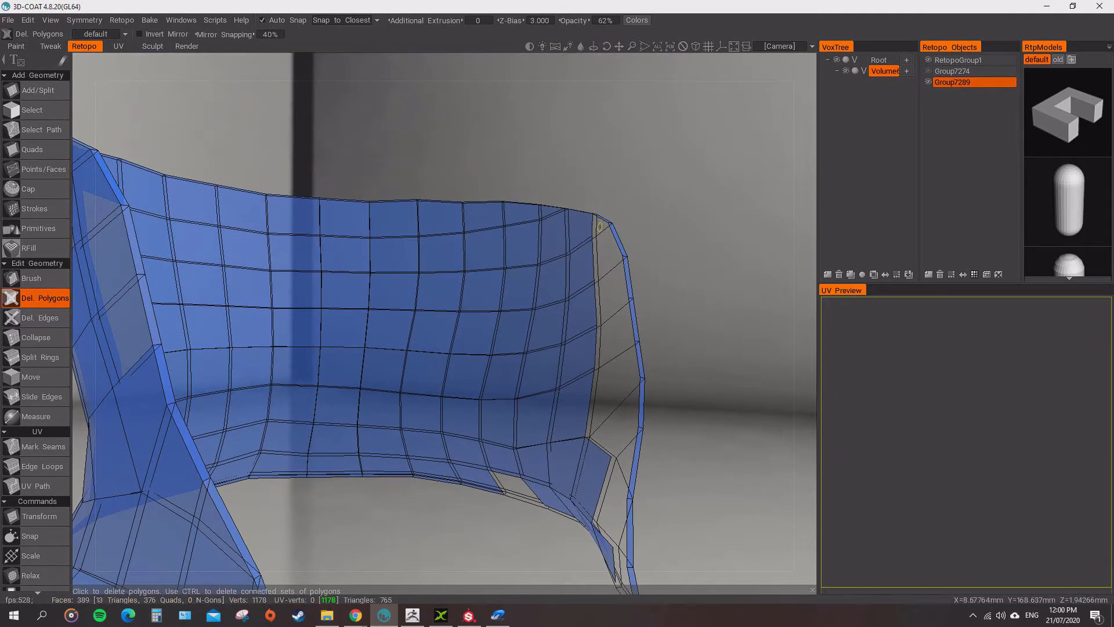
{"action": "left_click", "coordinate": [494, 215]}
{"action": "left_click", "coordinate": [442, 218]}
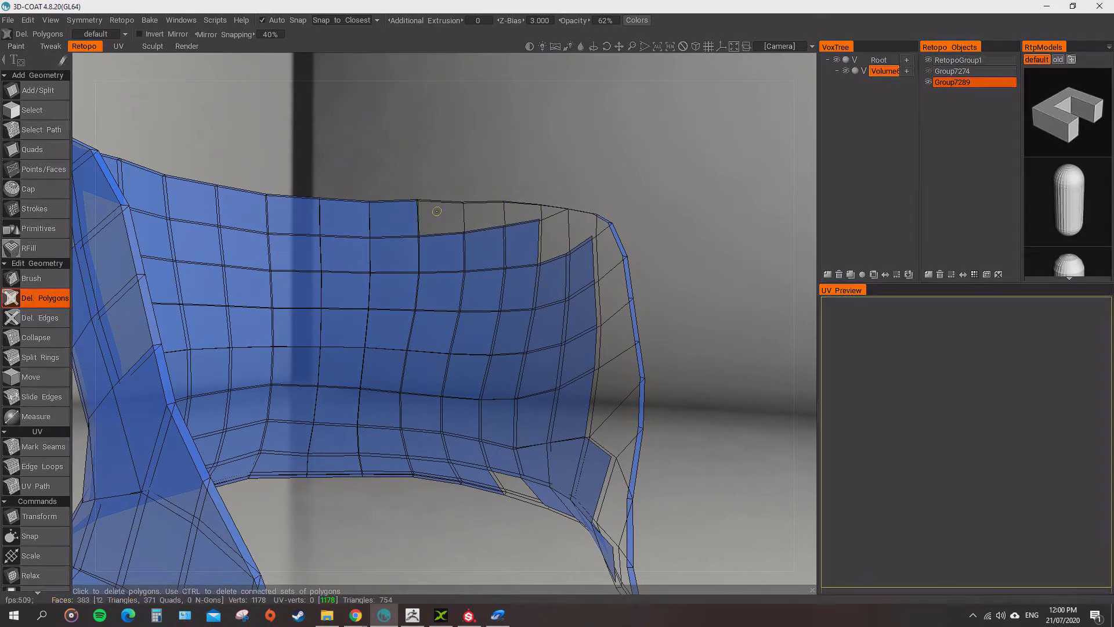
{"action": "left_click", "coordinate": [394, 220]}
{"action": "left_click", "coordinate": [344, 219]}
{"action": "left_click", "coordinate": [293, 217]}
{"action": "left_click", "coordinate": [243, 212]}
{"action": "left_click", "coordinate": [201, 209]}
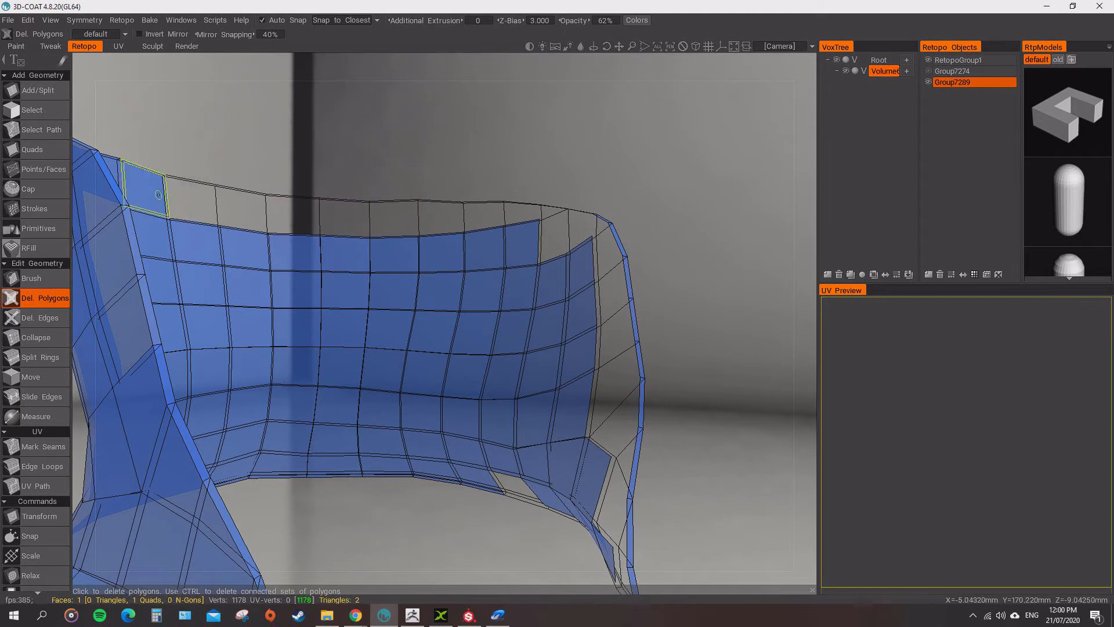
{"action": "left_click", "coordinate": [149, 194]}
Delete the remaining inner polygons of the upper row as far as the opposite front corner.
{"action": "left_click_drag", "start_coordinate": [152, 202], "coordinate": [336, 237], "text": "alt"}
{"action": "left_click", "coordinate": [332, 204]}
{"action": "left_click", "coordinate": [293, 200]}
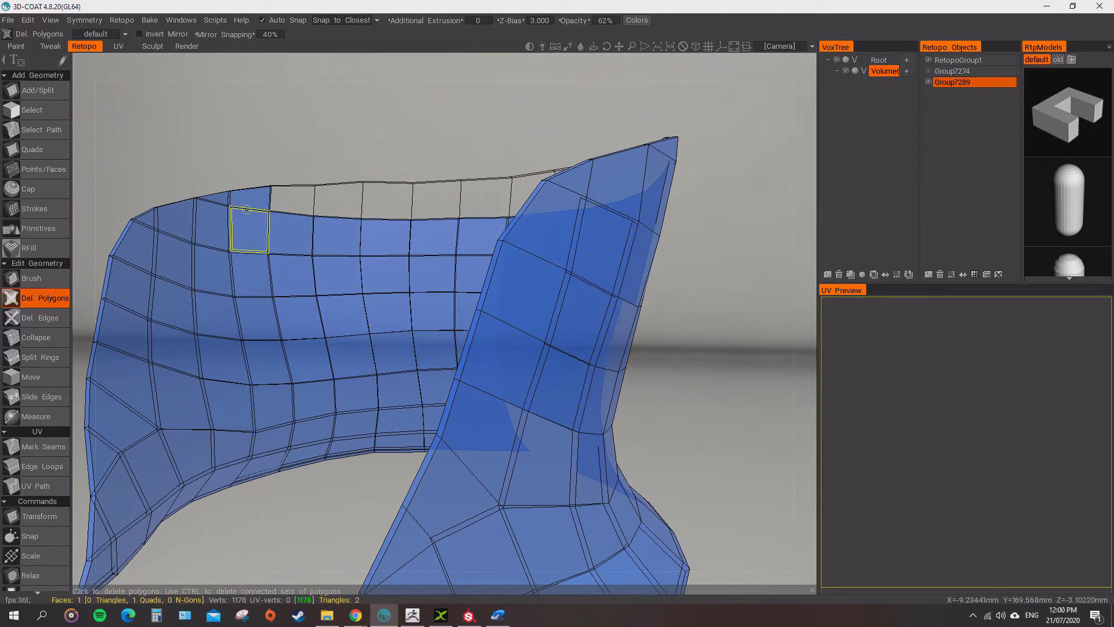
{"action": "left_click", "coordinate": [223, 199]}
{"action": "left_click", "coordinate": [213, 230]}
{"action": "left_click", "coordinate": [176, 223]}
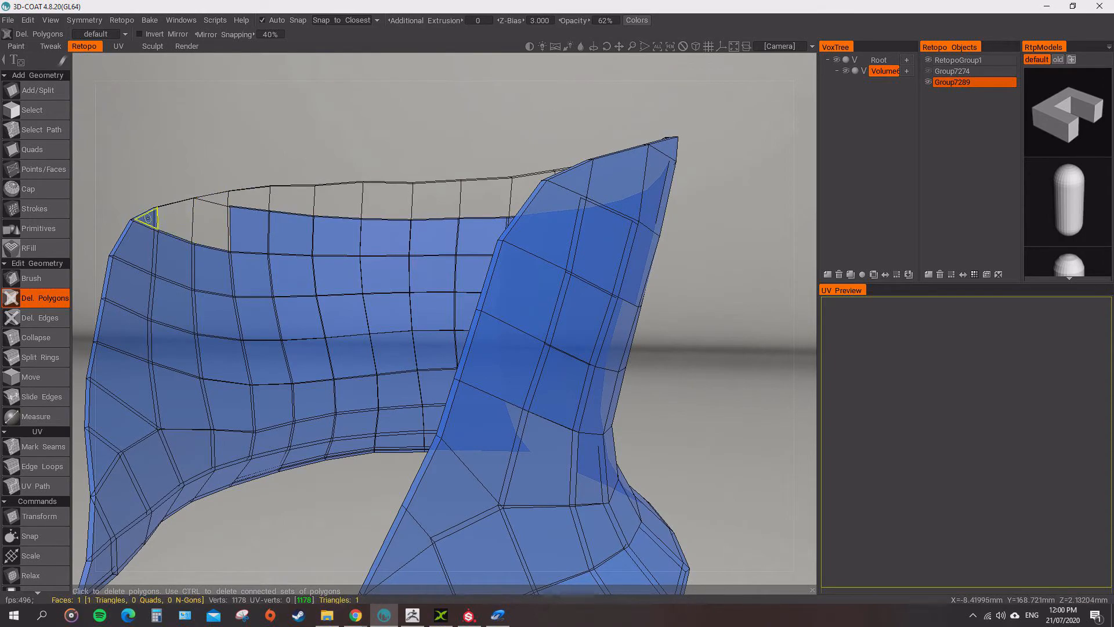
Delete the inner border polygons down the neck guard's opposite front edge, from the upper corner to near the lower one.
{"action": "left_click", "coordinate": [148, 218]}
{"action": "left_click", "coordinate": [135, 244]}
{"action": "left_click", "coordinate": [121, 292]}
{"action": "left_click", "coordinate": [122, 330]}
{"action": "left_click", "coordinate": [123, 372]}
{"action": "left_click", "coordinate": [117, 421]}
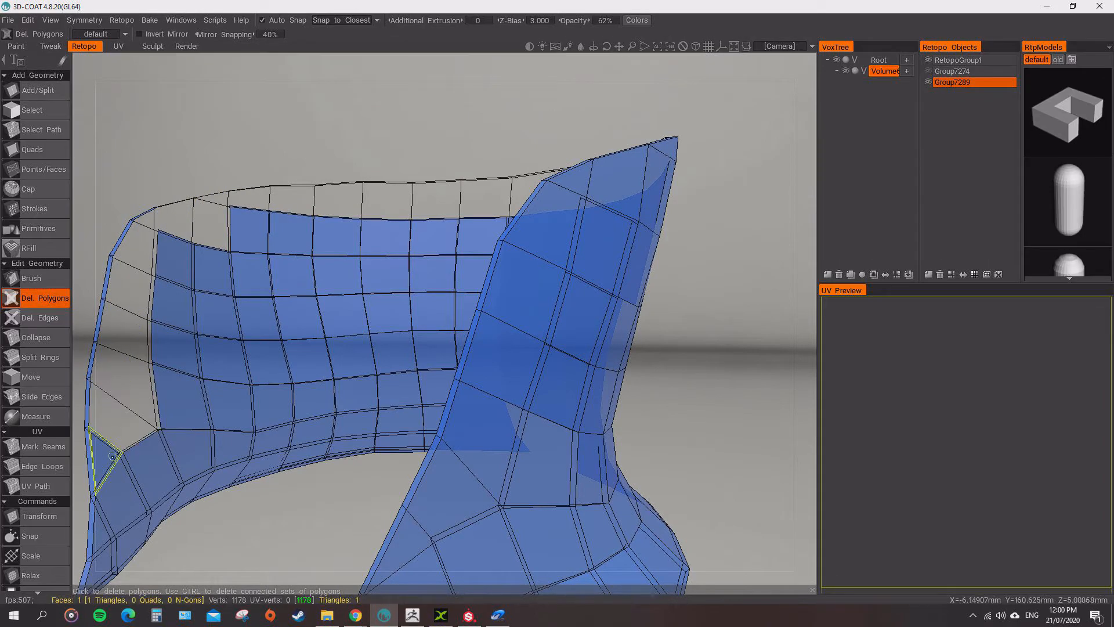
{"action": "left_click", "coordinate": [112, 456]}
{"action": "left_click", "coordinate": [117, 493]}
Delete the thin inner polygons along the lower rim, from the second front corner towards the back.
{"action": "left_click_drag", "start_coordinate": [116, 527], "coordinate": [330, 302], "text": "alt"}
{"action": "left_click", "coordinate": [160, 411]}
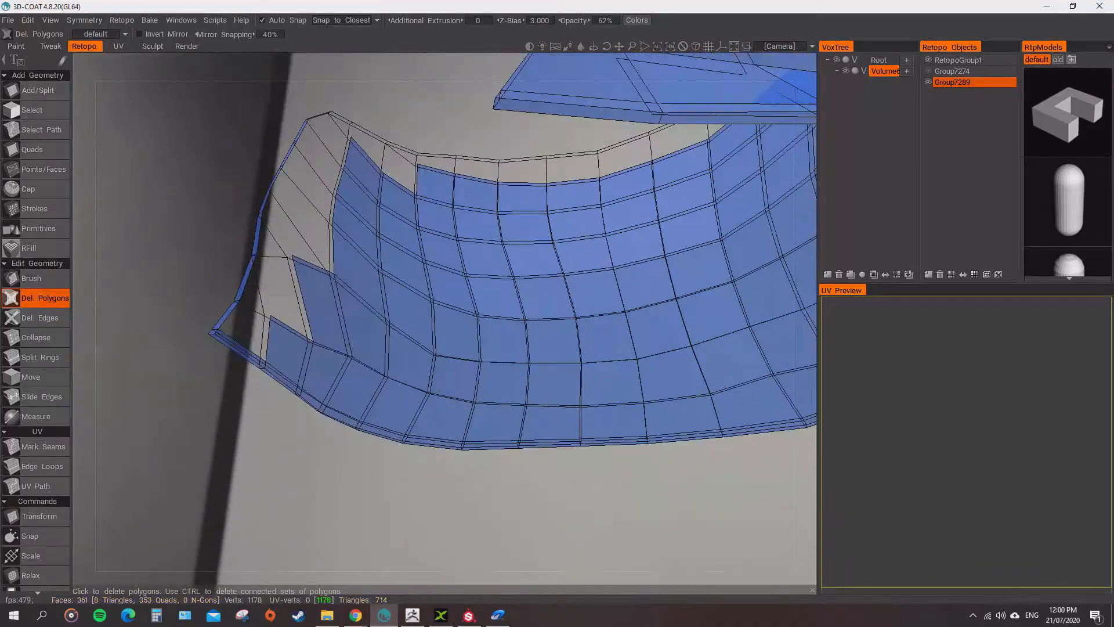
{"action": "left_click", "coordinate": [319, 405]}
{"action": "left_click", "coordinate": [343, 418]}
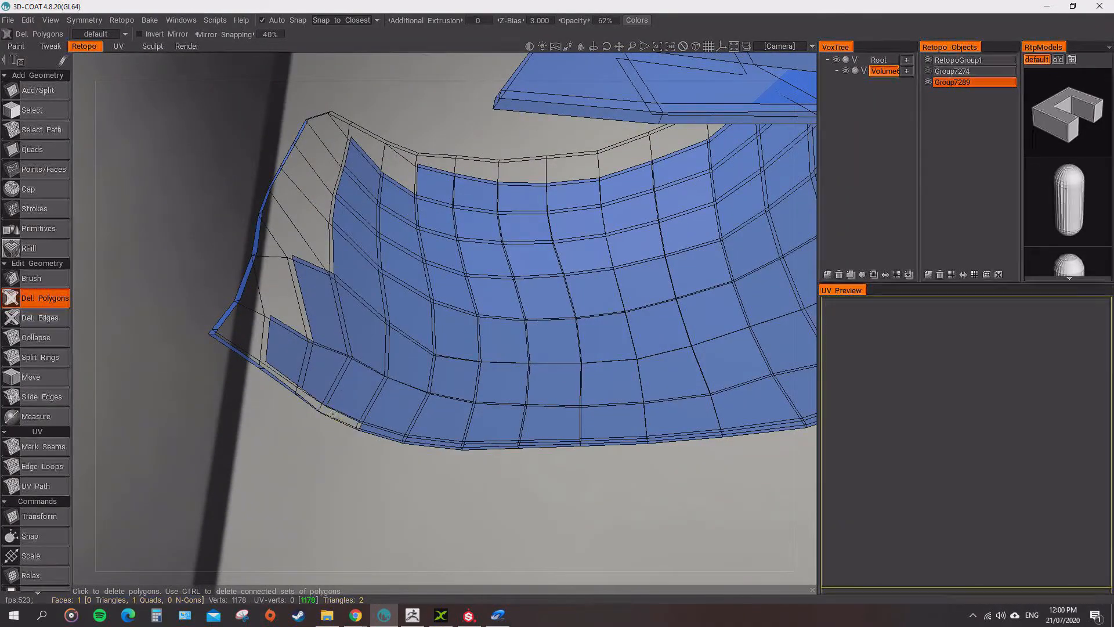
{"action": "left_click", "coordinate": [372, 430]}
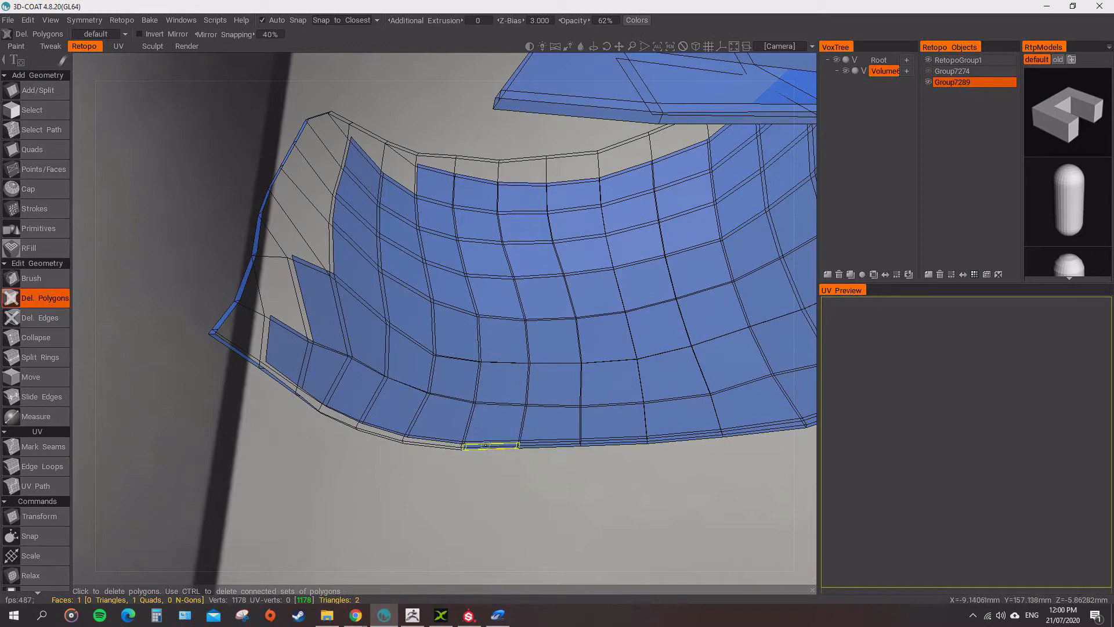
Delete the remaining rim polygons along the neck guard's lower edge, working around from one side to the other.
{"action": "left_click", "coordinate": [530, 445]}
{"action": "left_click", "coordinate": [598, 443]}
{"action": "left_click_drag", "start_coordinate": [600, 444], "coordinate": [784, 447], "text": "alt"}
{"action": "left_click", "coordinate": [326, 403]}
{"action": "left_click", "coordinate": [363, 437]}
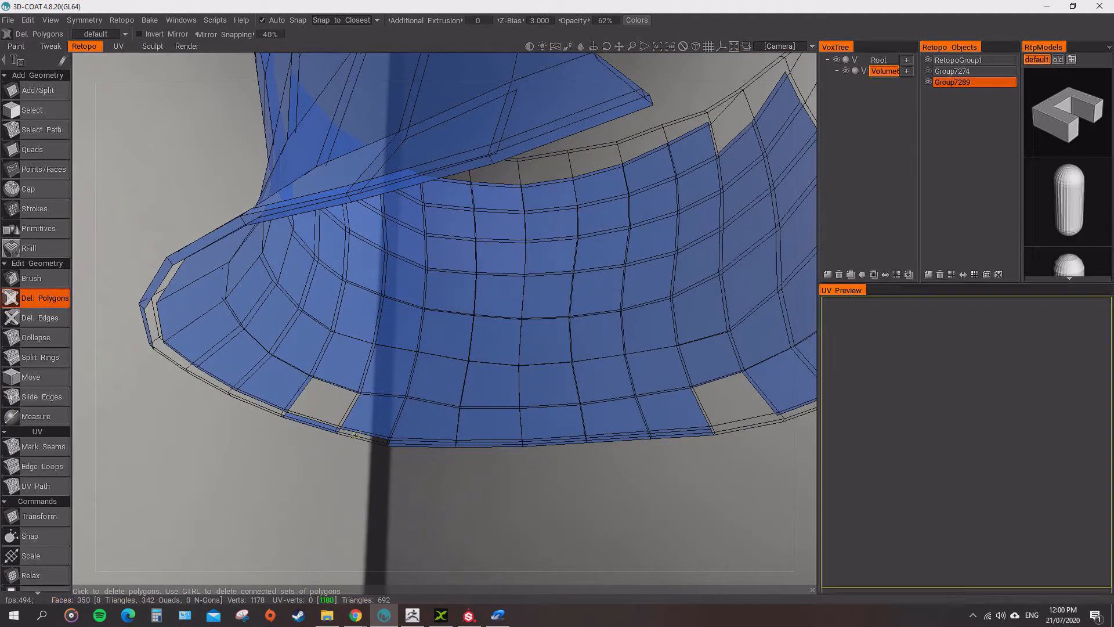
{"action": "left_click", "coordinate": [317, 424]}
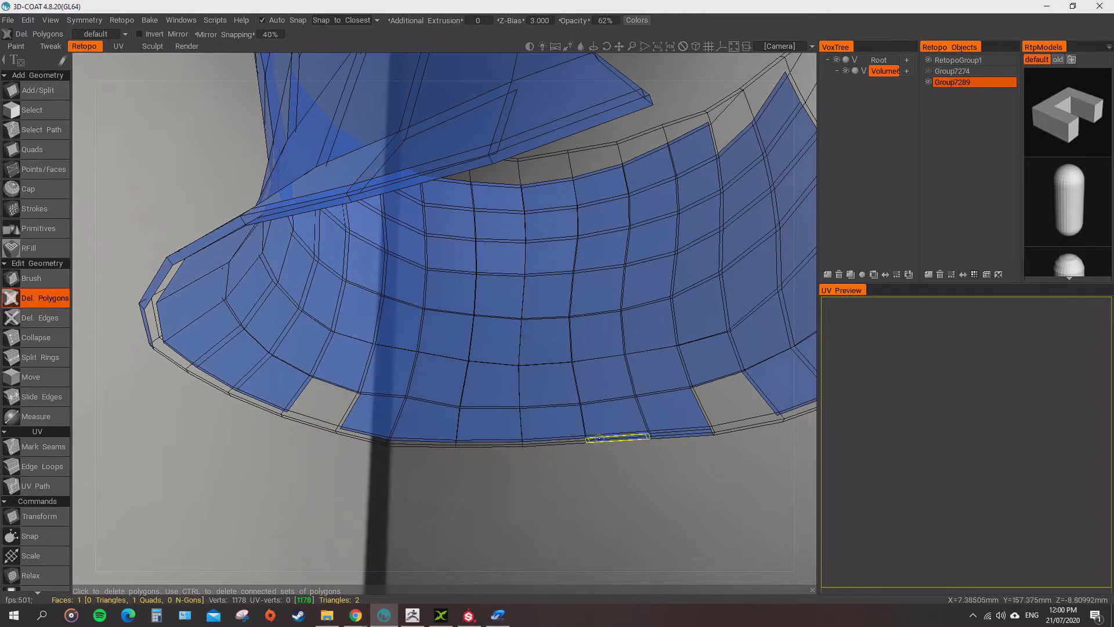
{"action": "left_click", "coordinate": [666, 435]}
Delete the entire connected inner shell of the neck guard, leaving only its outer surface.
{"action": "left_click", "coordinate": [672, 410], "text": "ctrl"}
{"action": "scroll", "coordinate": [671, 411], "scroll_direction": "down", "scroll_amount": 8}
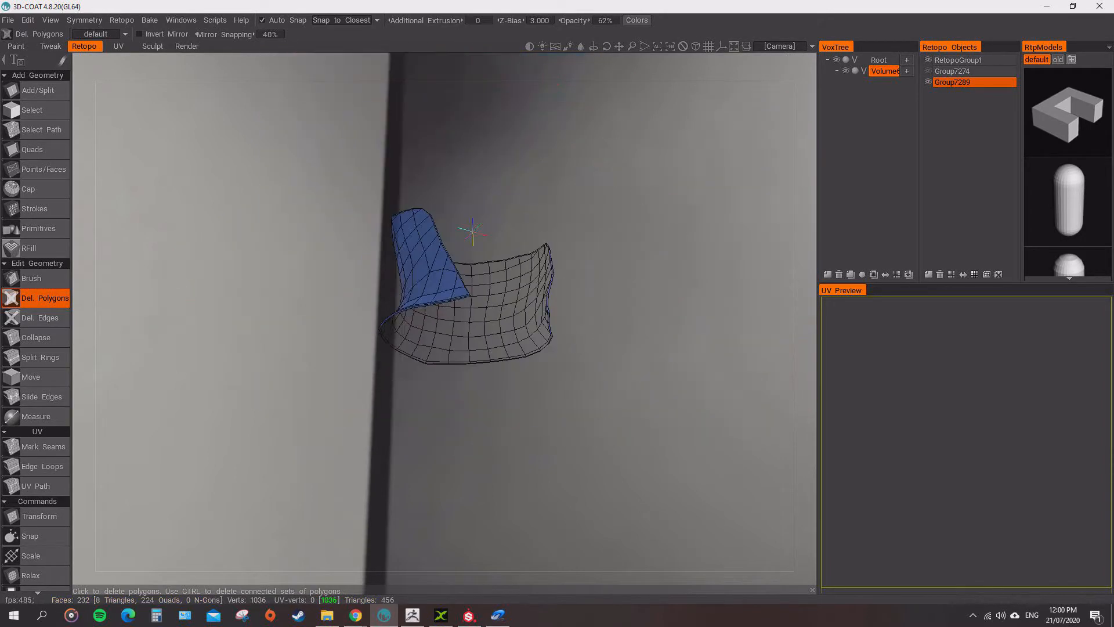
{"action": "left_click_drag", "start_coordinate": [672, 411], "coordinate": [633, 467], "text": "alt"}
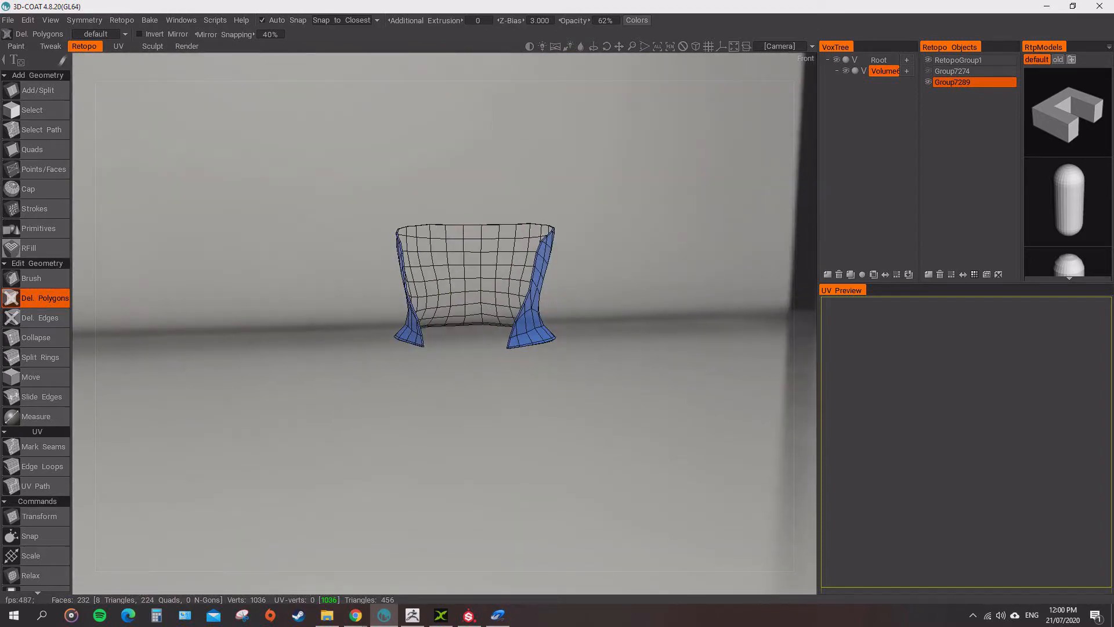
Show the Group7274 helmet object and hide Group7289.
{"action": "left_click", "coordinate": [929, 70]}
{"action": "left_click", "coordinate": [929, 82]}
{"action": "left_click_drag", "start_coordinate": [650, 371], "coordinate": [386, 360], "text": "alt"}
Delete the inner rim polygons on the left side and lower end of the vertical face slit.
{"action": "scroll", "coordinate": [427, 278], "scroll_direction": "up", "scroll_amount": 12}
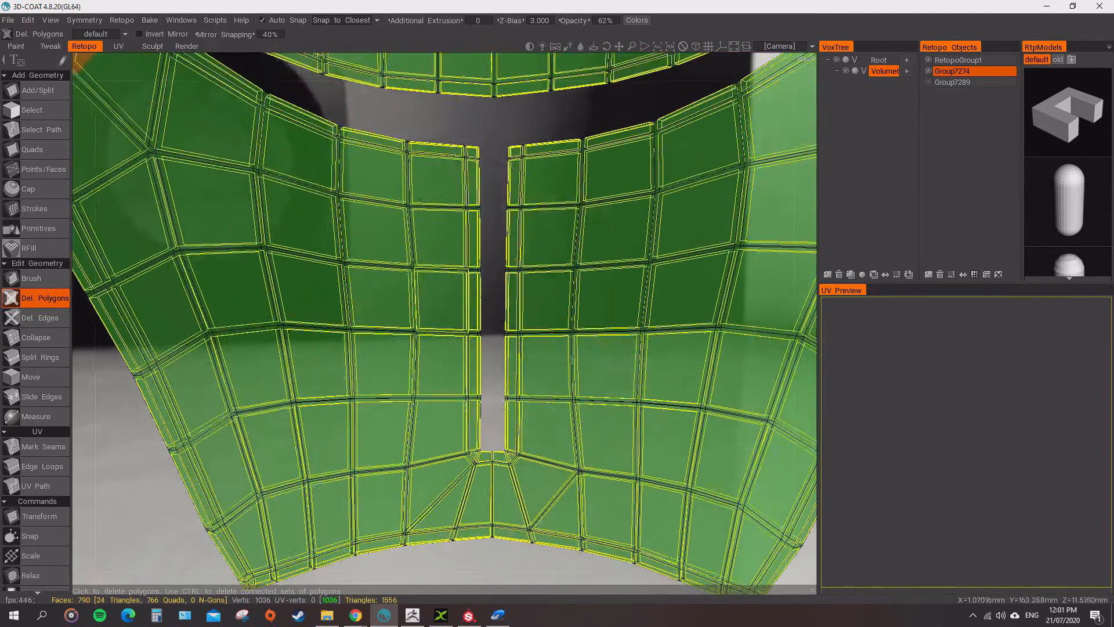
{"action": "left_click", "coordinate": [458, 153]}
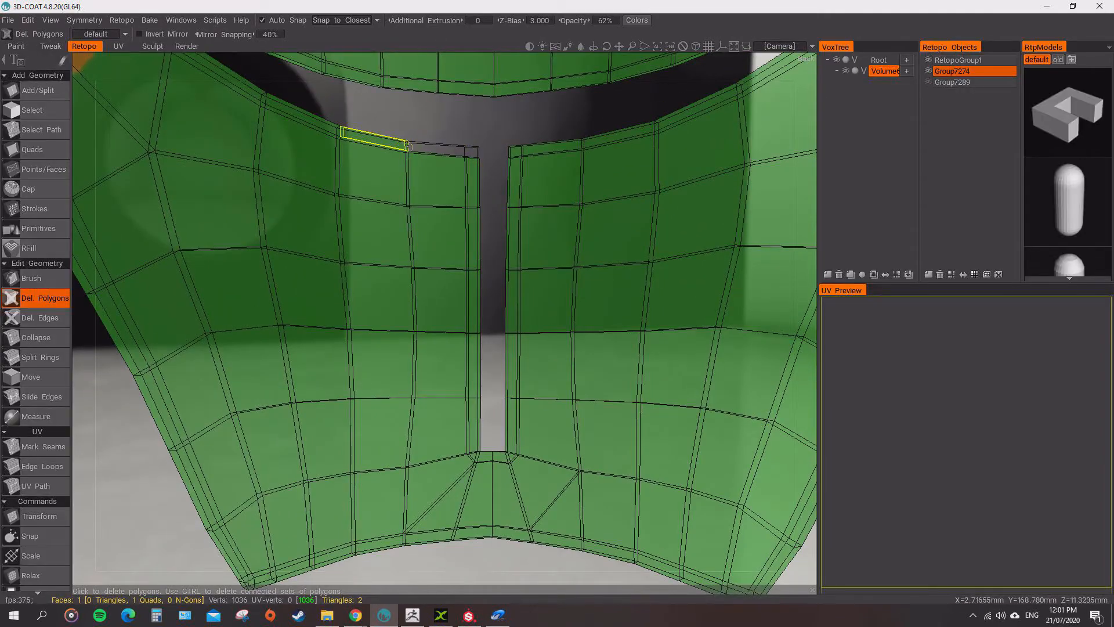
{"action": "left_click", "coordinate": [478, 172]}
{"action": "left_click", "coordinate": [476, 235]}
{"action": "left_click", "coordinate": [474, 299]}
{"action": "left_click", "coordinate": [472, 368]}
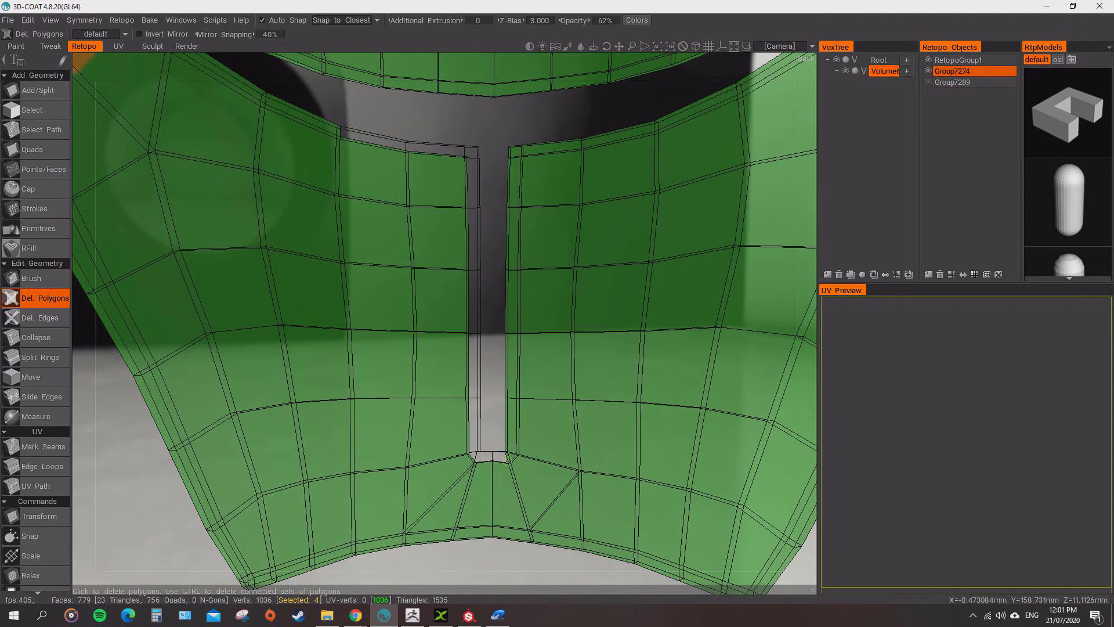
Delete the inner rim polygons up the right side of the vertical slit and along the adjoining eye-slot edge.
{"action": "left_click", "coordinate": [513, 430]}
{"action": "left_click", "coordinate": [511, 317]}
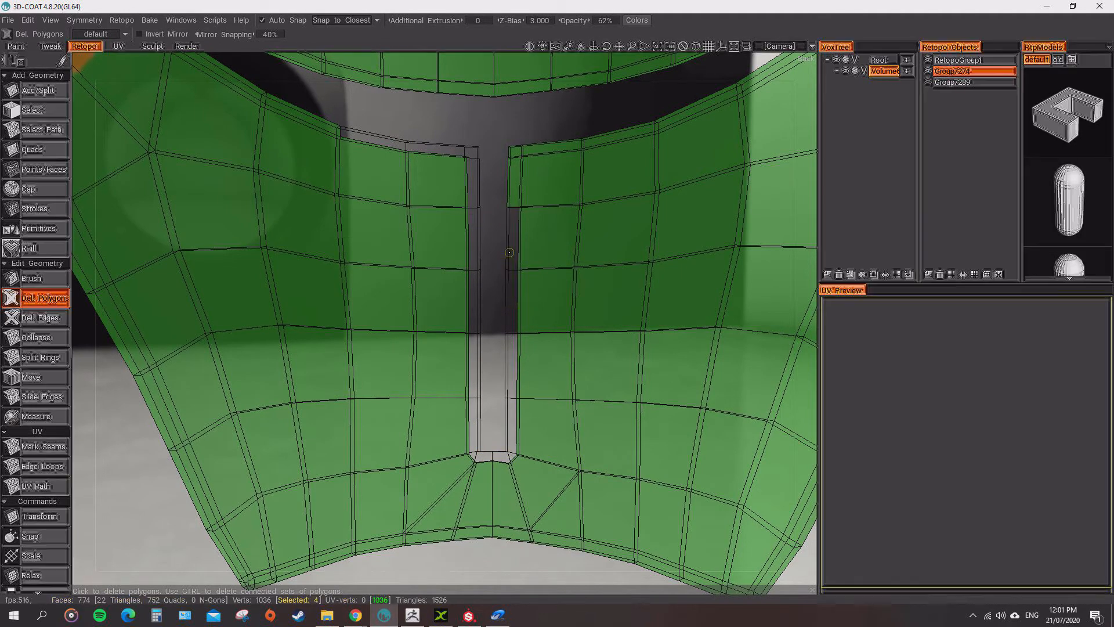
{"action": "left_click", "coordinate": [513, 238]}
{"action": "left_click", "coordinate": [514, 174]}
{"action": "left_click", "coordinate": [515, 154]}
{"action": "left_click", "coordinate": [606, 146]}
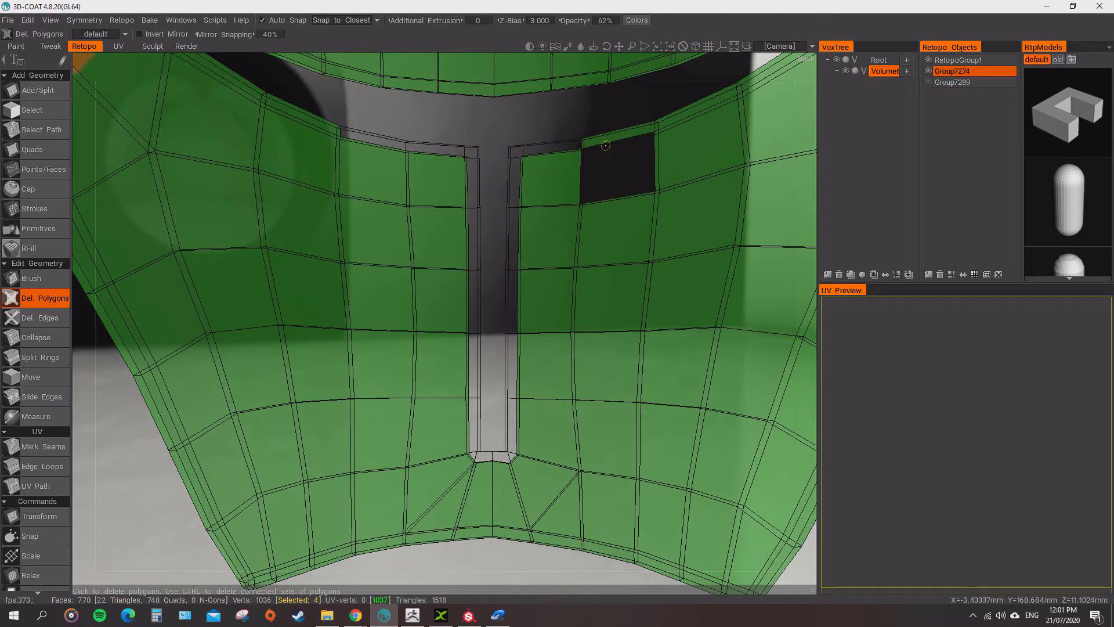
Delete the inner rim polygons around the end and upper edge of the horizontal eye slot.
{"action": "left_click_drag", "start_coordinate": [748, 186], "coordinate": [621, 214], "text": "alt"}
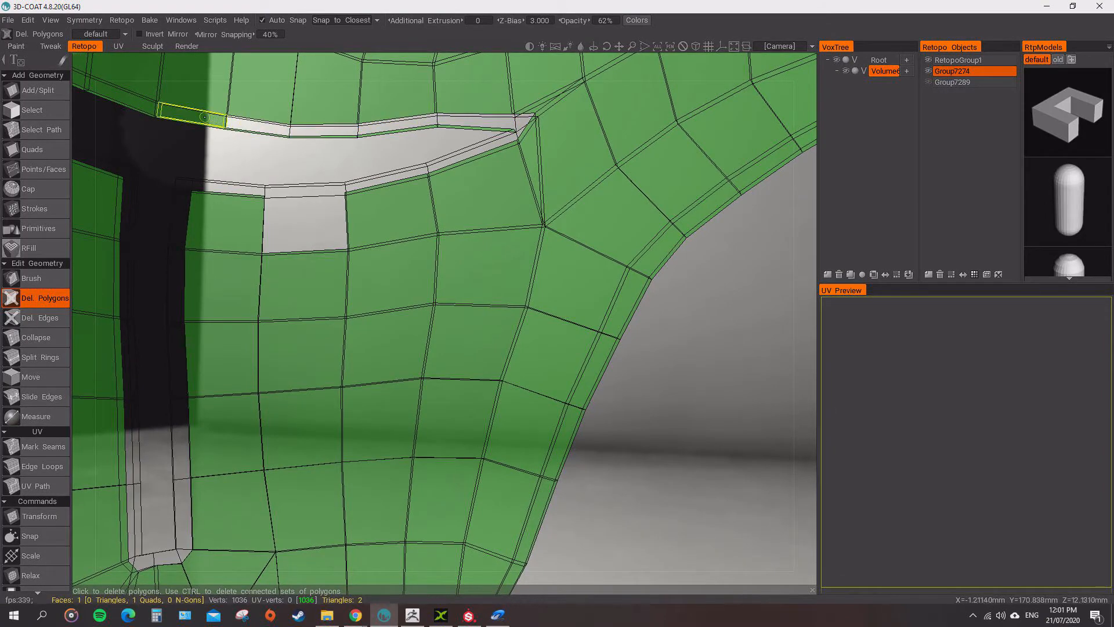
{"action": "left_click", "coordinate": [151, 107]}
{"action": "left_click_drag", "start_coordinate": [151, 107], "coordinate": [229, 191], "text": "alt"}
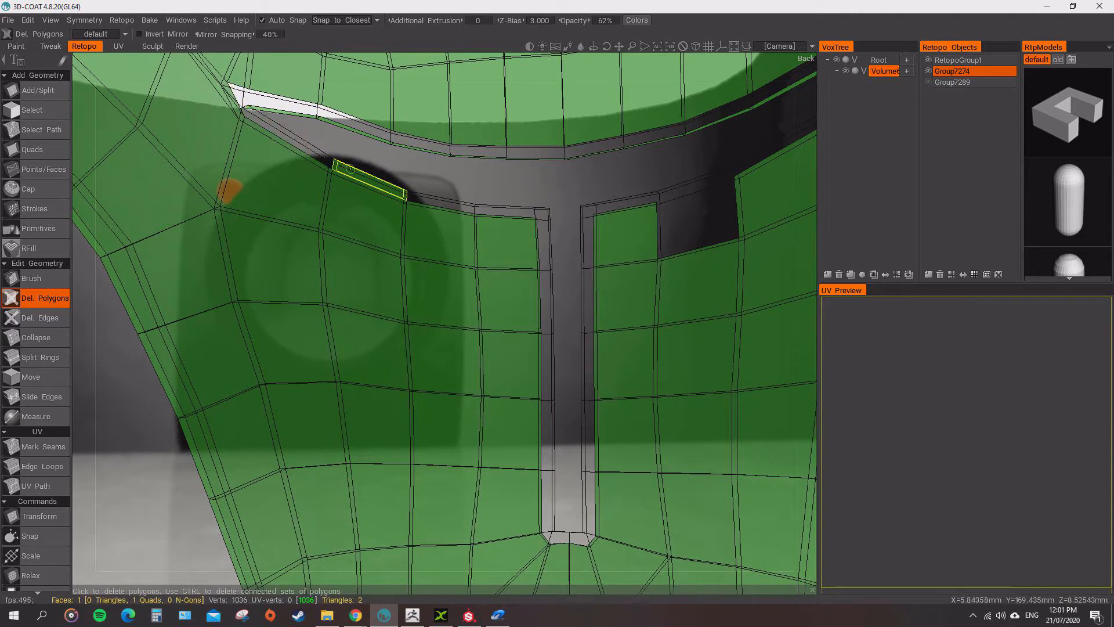
Delete the rim polygons along the helmet's first cheek edge and around the rear lower edge.
{"action": "right_click_drag", "start_coordinate": [361, 217], "coordinate": [555, 343], "text": "alt"}
{"action": "left_click_drag", "start_coordinate": [386, 430], "coordinate": [521, 423], "text": "alt"}
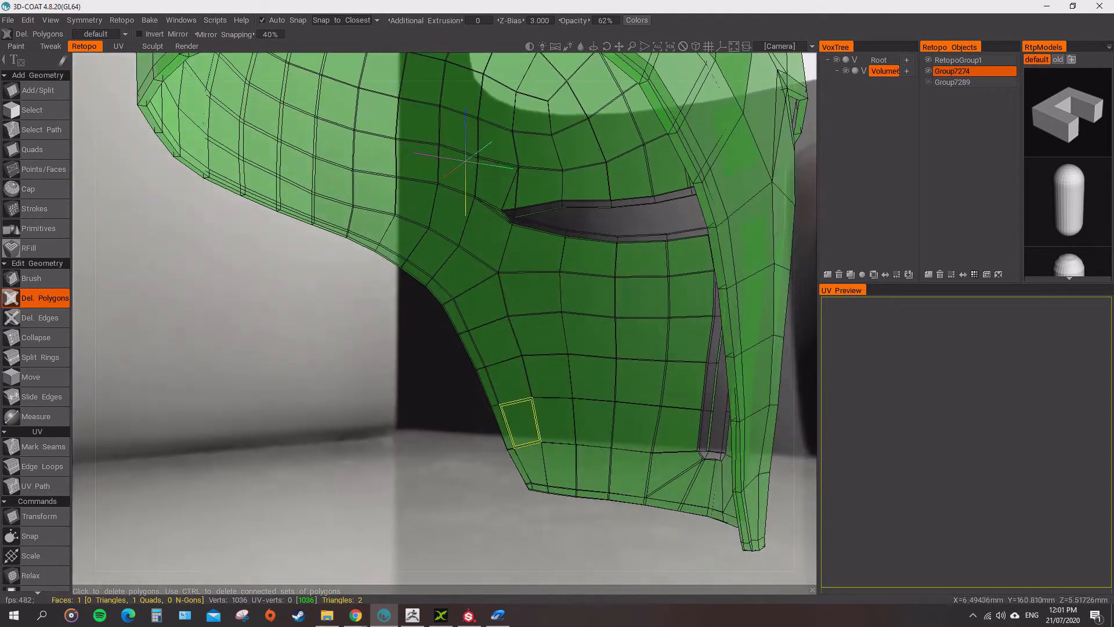
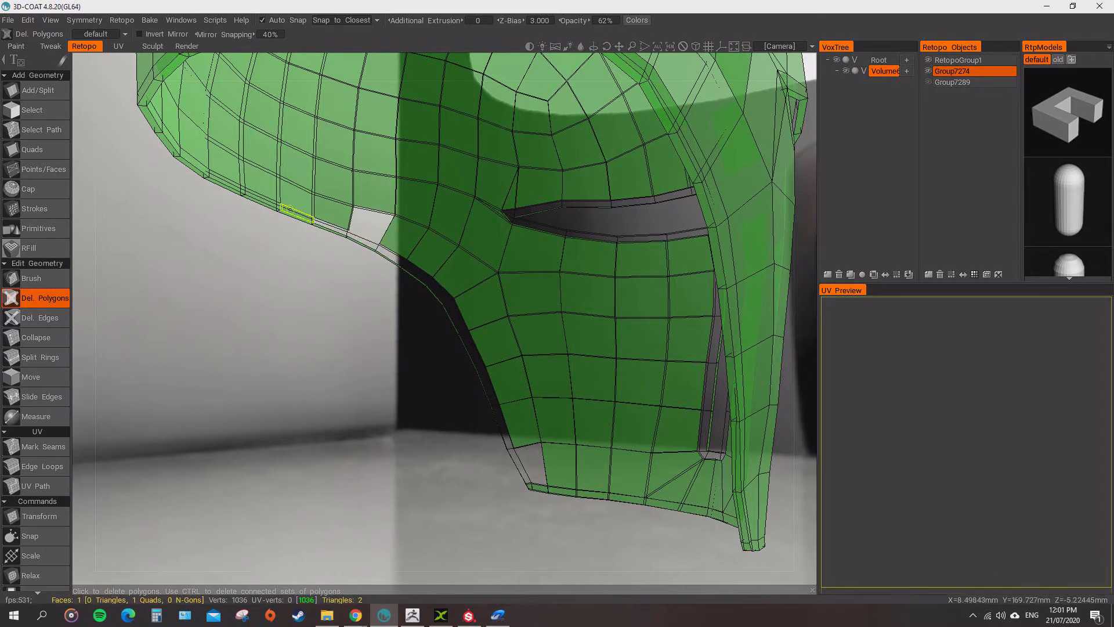
{"action": "left_click_drag", "start_coordinate": [291, 209], "coordinate": [180, 214], "text": "alt"}
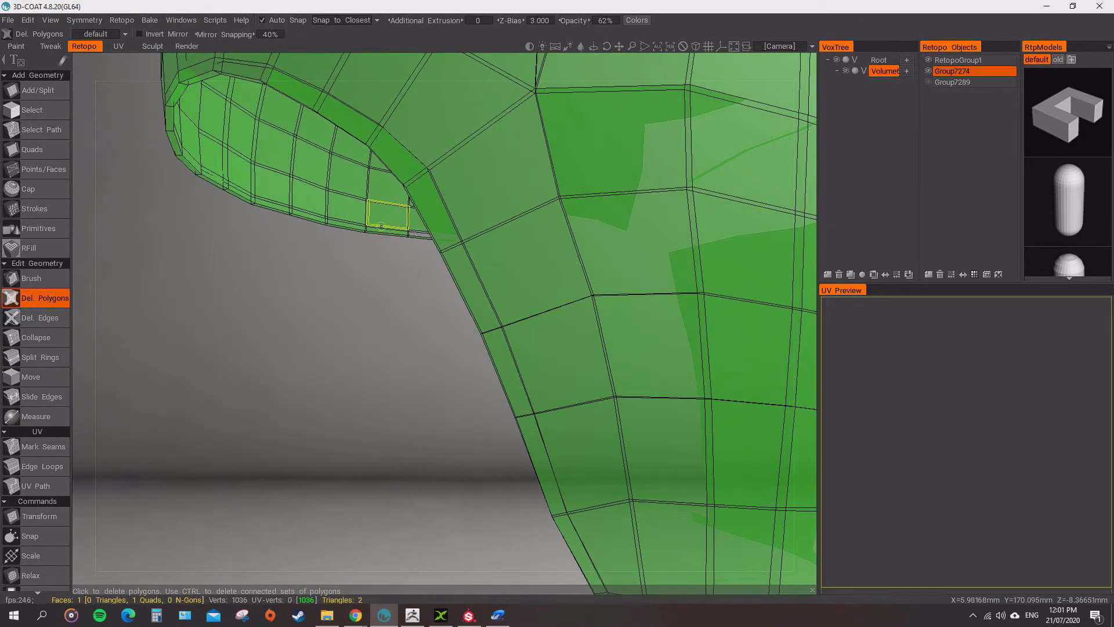
{"action": "left_click", "coordinate": [377, 229]}
{"action": "left_click", "coordinate": [347, 224]}
{"action": "left_click", "coordinate": [310, 216]}
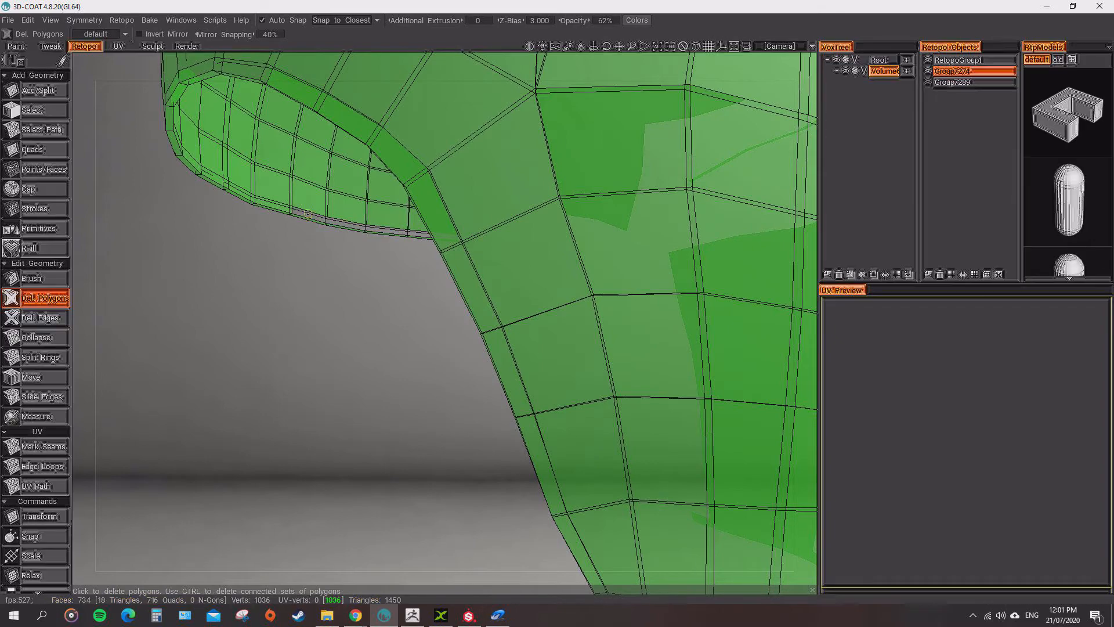
{"action": "left_click", "coordinate": [275, 206]}
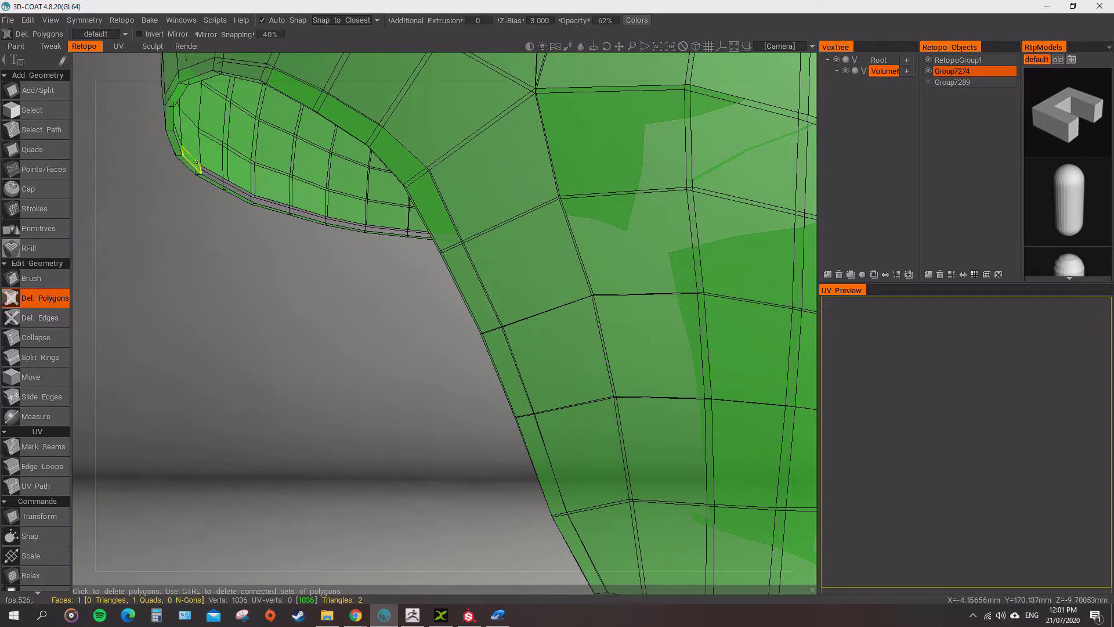
Delete the rim polygons along the opposite lower side, from the rear edge around the curve and down the cheek.
{"action": "left_click_drag", "start_coordinate": [417, 273], "coordinate": [372, 290], "text": "alt"}
{"action": "scroll", "coordinate": [445, 319], "scroll_direction": "up", "scroll_amount": 5}
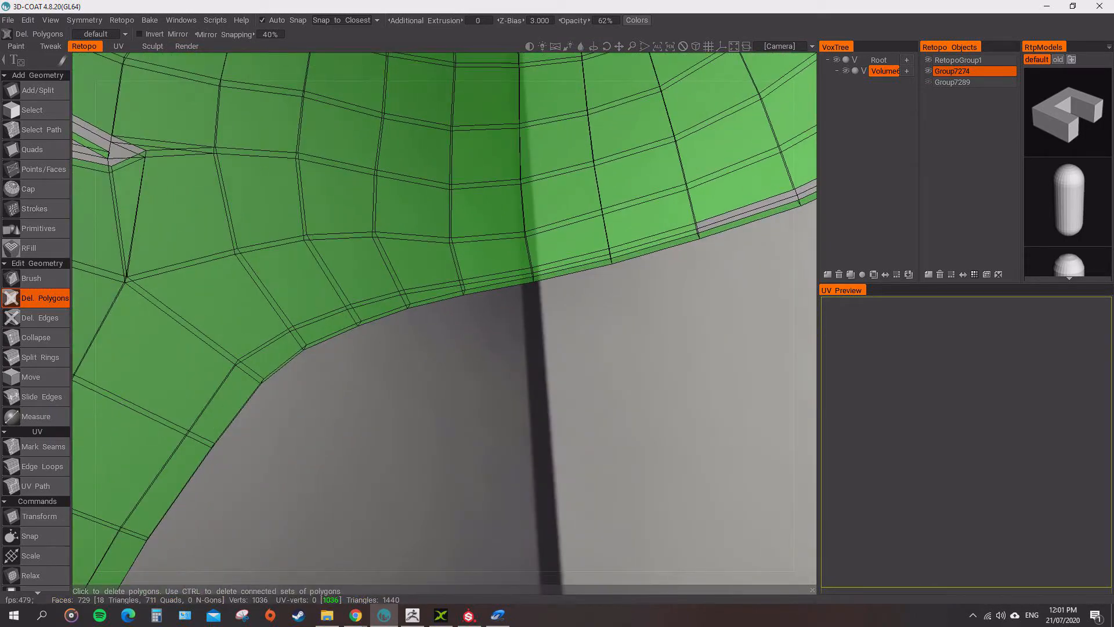
{"action": "left_click", "coordinate": [650, 245]}
{"action": "left_click", "coordinate": [572, 263]}
{"action": "left_click", "coordinate": [497, 277]}
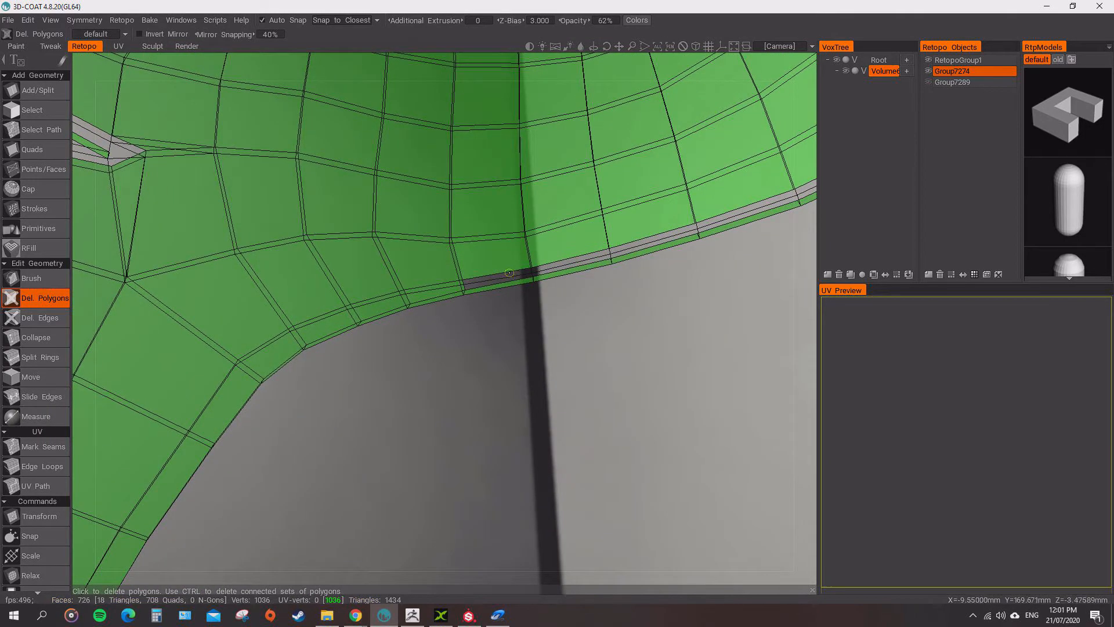
{"action": "left_click", "coordinate": [434, 287]}
{"action": "left_click", "coordinate": [380, 299]}
{"action": "left_click", "coordinate": [228, 400]}
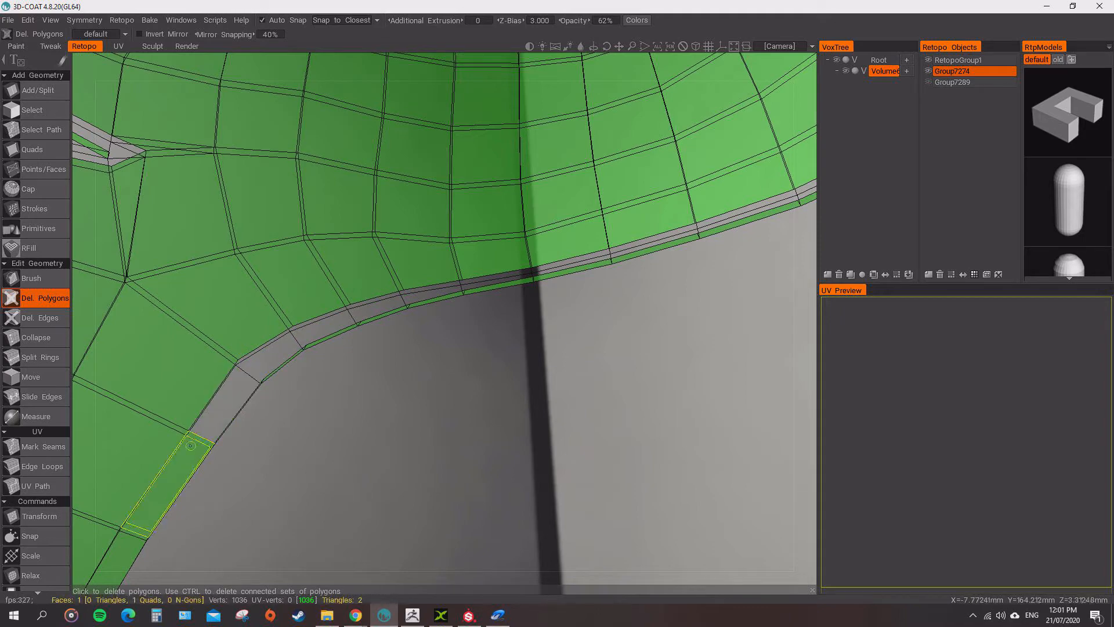
{"action": "scroll", "coordinate": [131, 541], "scroll_direction": "down", "scroll_amount": 5}
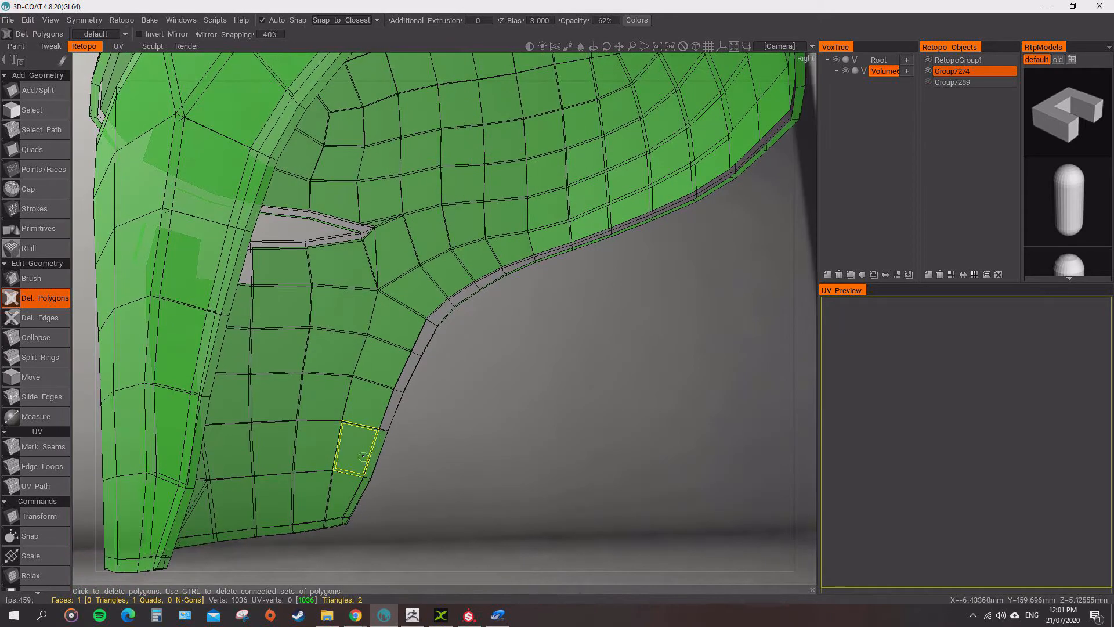
{"action": "left_click", "coordinate": [376, 446]}
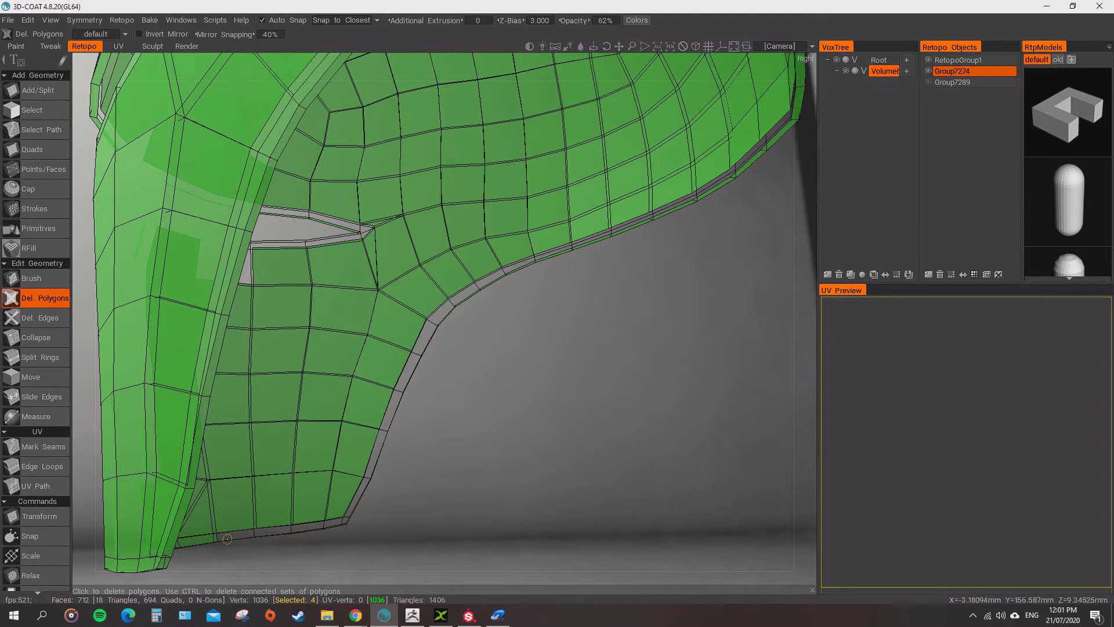
Delete the rim polygons along the helmet's chin edge, including the small faces at the jaw corner.
{"action": "left_click_drag", "start_coordinate": [203, 542], "coordinate": [332, 514], "text": "alt"}
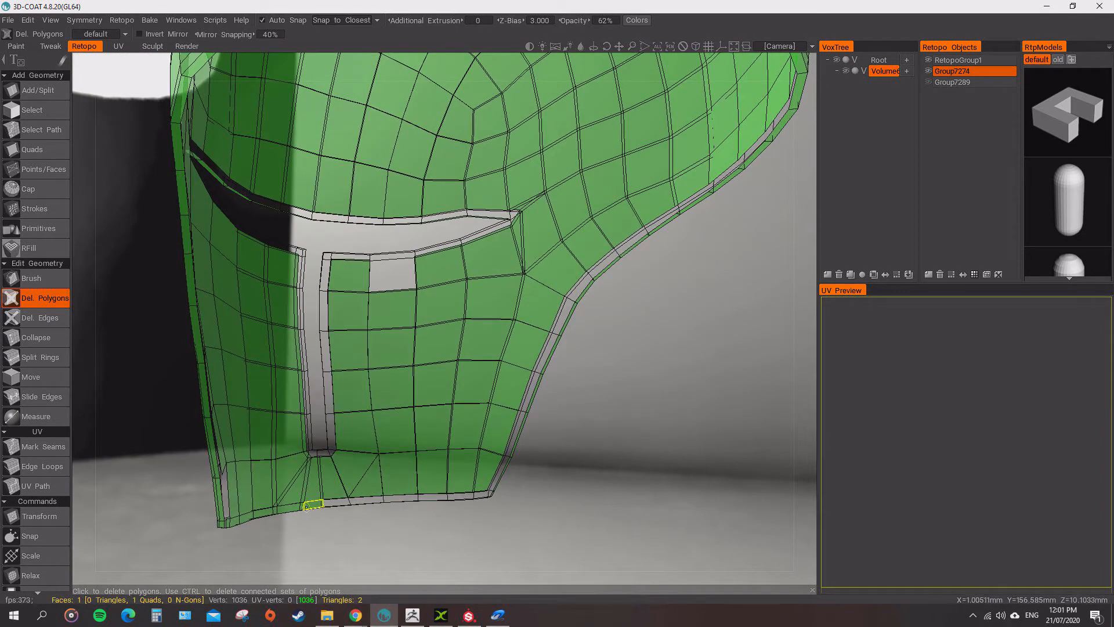
{"action": "left_click", "coordinate": [249, 516]}
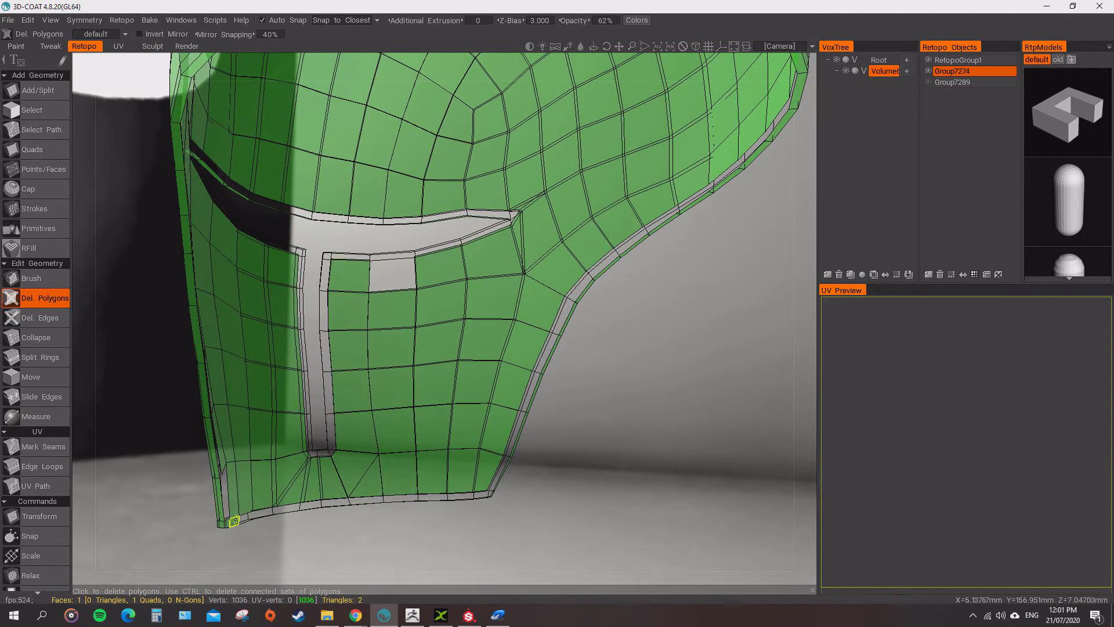
{"action": "left_click", "coordinate": [235, 521]}
{"action": "left_click", "coordinate": [227, 523]}
Delete the last polygon linking the two layers, and remove the helmet's entire connected inner shell.
{"action": "left_click_drag", "start_coordinate": [227, 522], "coordinate": [267, 235], "text": "alt"}
{"action": "left_click", "coordinate": [316, 216]}
{"action": "middle_click_drag", "start_coordinate": [465, 276], "coordinate": [400, 406], "text": "alt"}
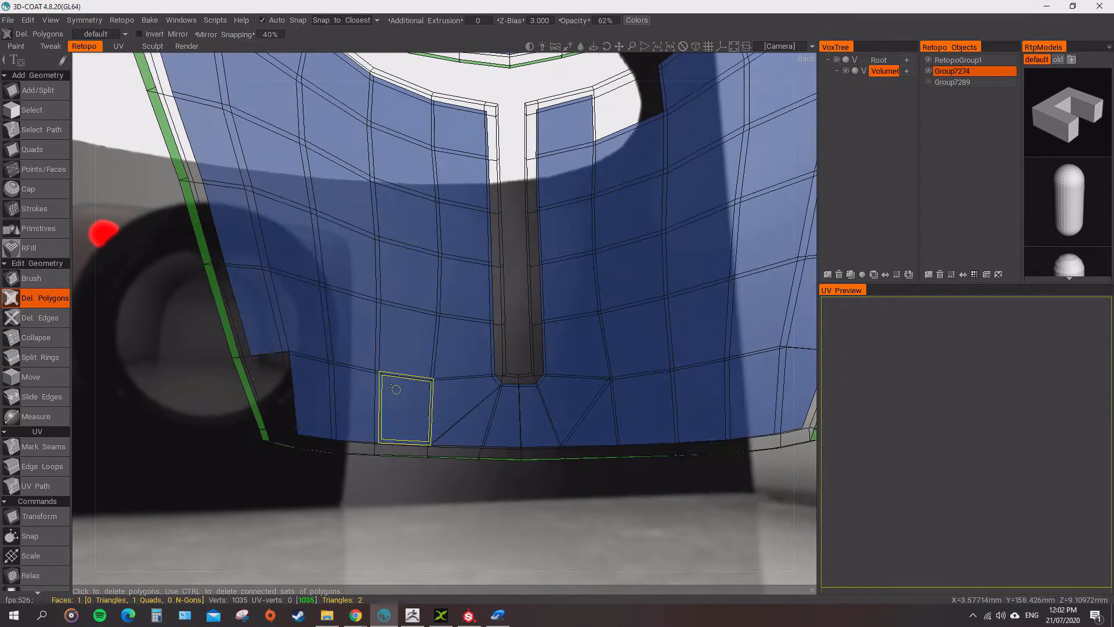
{"action": "left_click", "coordinate": [405, 329], "text": "ctrl"}
{"action": "right_click_drag", "start_coordinate": [405, 329], "coordinate": [349, 325], "text": "alt"}
{"action": "left_click_drag", "start_coordinate": [348, 325], "coordinate": [429, 389], "text": "alt"}
{"action": "right_click_drag", "start_coordinate": [429, 389], "coordinate": [377, 383], "text": "alt"}
{"action": "left_click_drag", "start_coordinate": [522, 372], "coordinate": [296, 348], "text": "alt"}
{"action": "right_click_drag", "start_coordinate": [296, 348], "coordinate": [331, 348], "text": "alt"}
{"action": "middle_click_drag", "start_coordinate": [331, 348], "coordinate": [334, 429], "text": "alt"}
{"action": "left_click_drag", "start_coordinate": [334, 428], "coordinate": [337, 439], "text": "alt"}
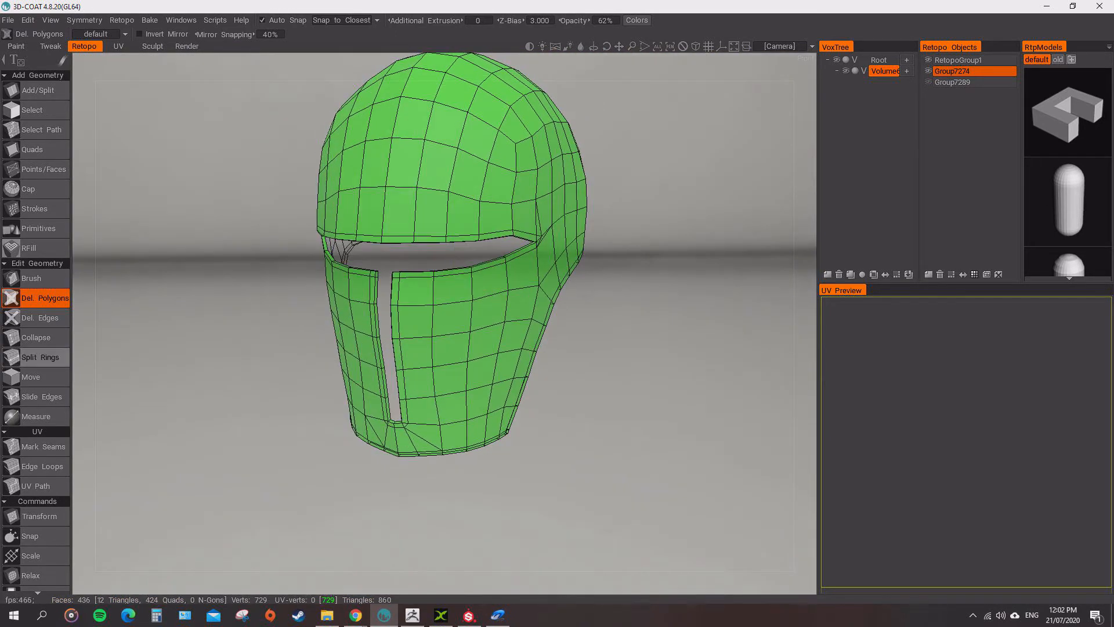
Mark the edge loops around the horizontal eye slot as UV seams, including both pointed ends.
{"action": "left_click", "coordinate": [42, 466]}
{"action": "left_click", "coordinate": [490, 237]}
{"action": "left_click_drag", "start_coordinate": [482, 337], "coordinate": [415, 290], "text": "alt"}
{"action": "right_click_drag", "start_coordinate": [415, 290], "coordinate": [441, 279], "text": "alt"}
{"action": "left_click", "coordinate": [454, 215]}
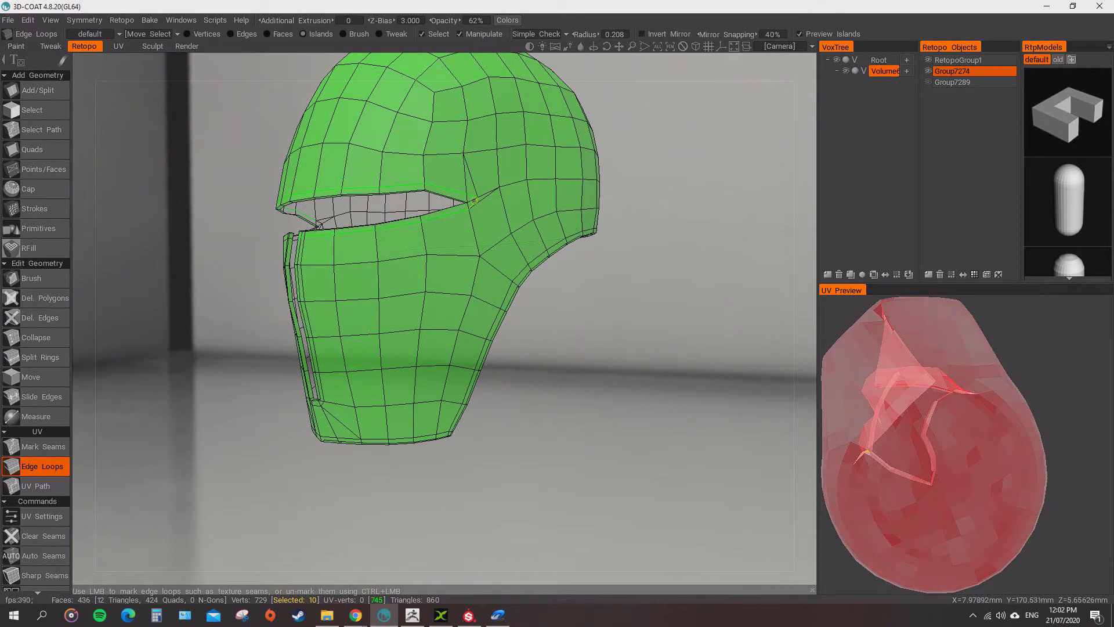
{"action": "left_click_drag", "start_coordinate": [473, 201], "coordinate": [533, 212], "text": "alt"}
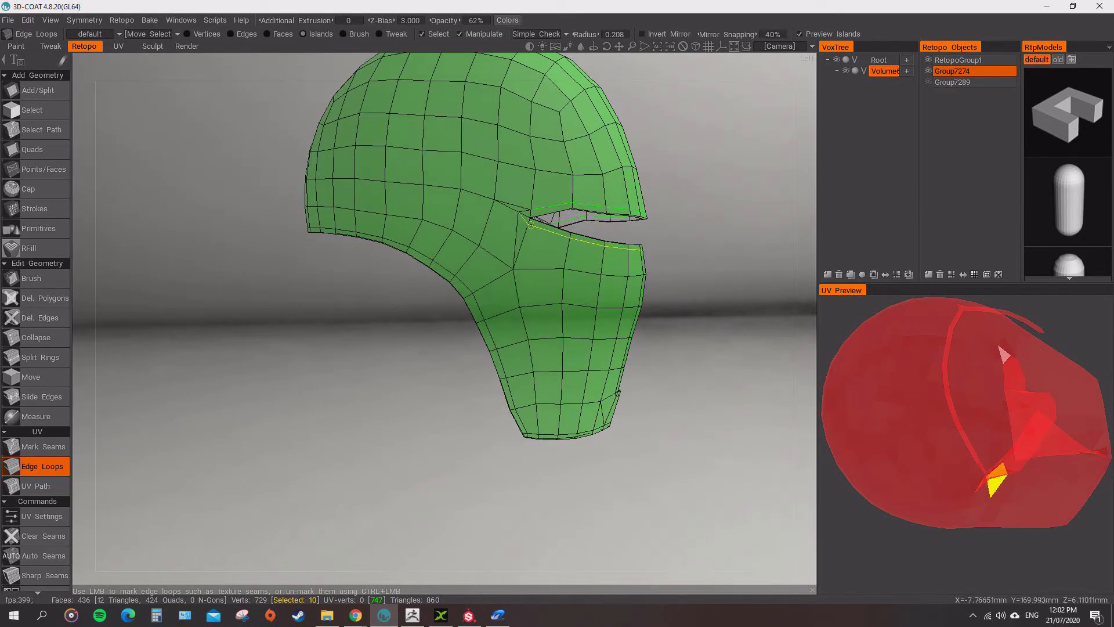
{"action": "left_click", "coordinate": [530, 225]}
{"action": "left_click", "coordinate": [525, 212]}
Mark the edge loop around the vertical face slit as a seam and unmark the stray edges where it meets the eye slot.
{"action": "left_click_drag", "start_coordinate": [560, 255], "coordinate": [485, 250], "text": "alt"}
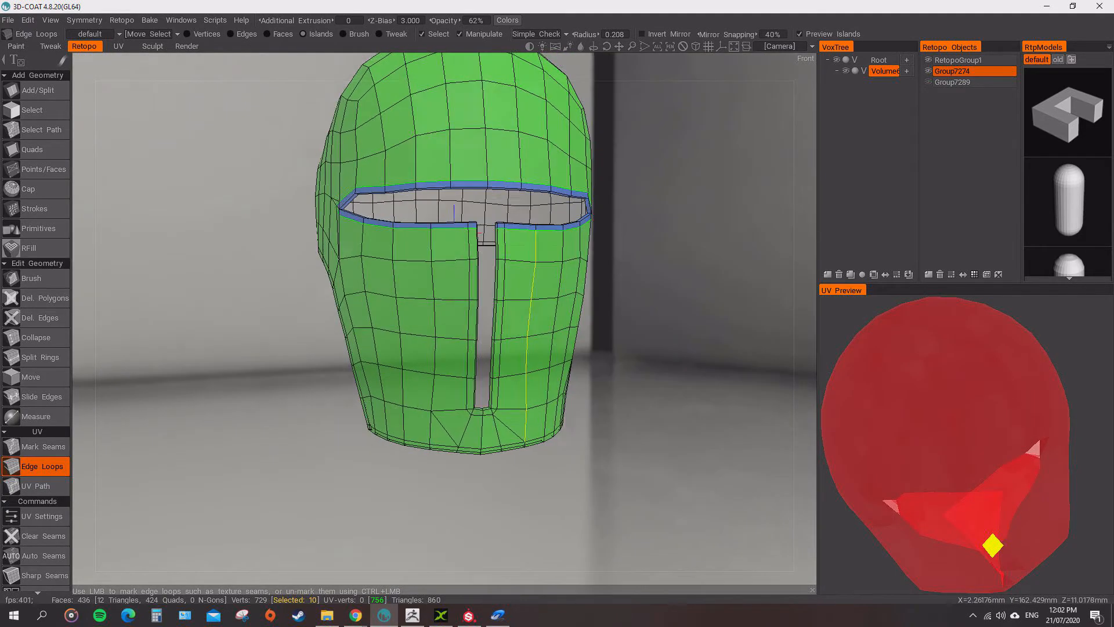
{"action": "left_click", "coordinate": [470, 232]}
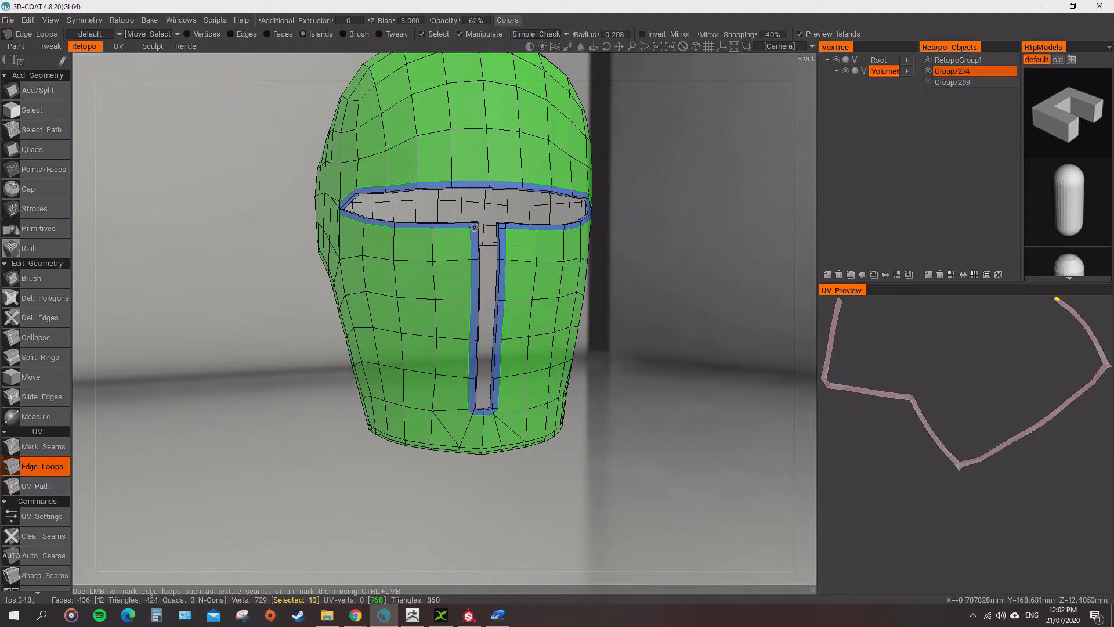
{"action": "left_click", "coordinate": [474, 227], "text": "ctrl"}
Mark the edge loops along the helmet's outer side rim and chin as seams, clearing the extra seam at the jaw corner.
{"action": "right_click_drag", "start_coordinate": [474, 227], "coordinate": [511, 250], "text": "alt"}
{"action": "middle_click_drag", "start_coordinate": [511, 250], "coordinate": [413, 134], "text": "alt"}
{"action": "left_click_drag", "start_coordinate": [412, 133], "coordinate": [290, 139], "text": "alt"}
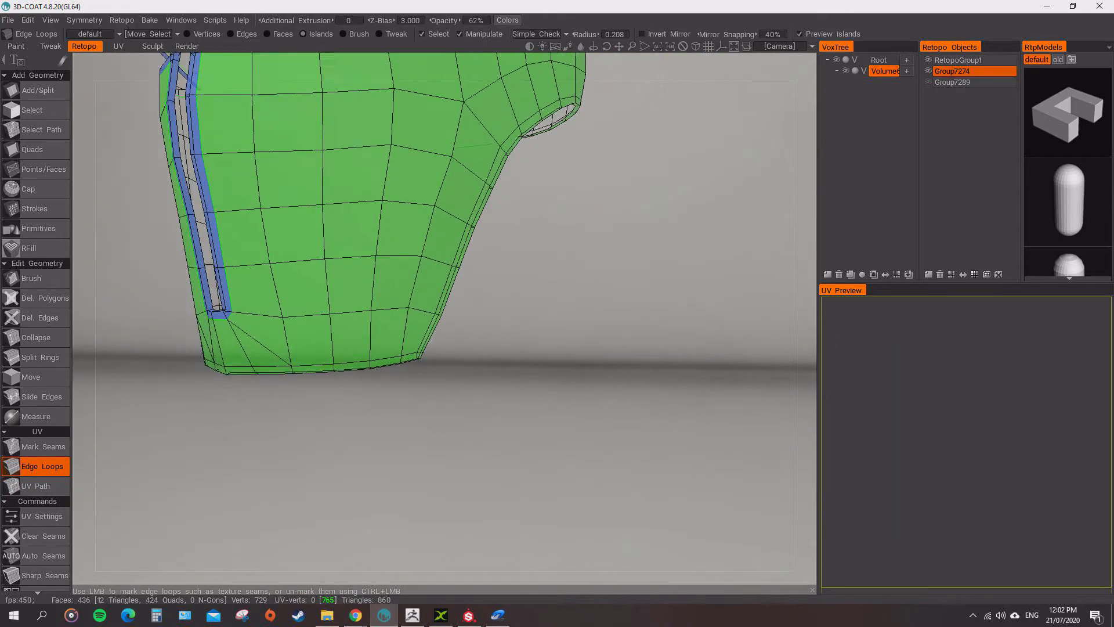
{"action": "right_click_drag", "start_coordinate": [406, 232], "coordinate": [415, 232], "text": "alt"}
{"action": "left_click", "coordinate": [433, 326]}
{"action": "left_click", "coordinate": [383, 360]}
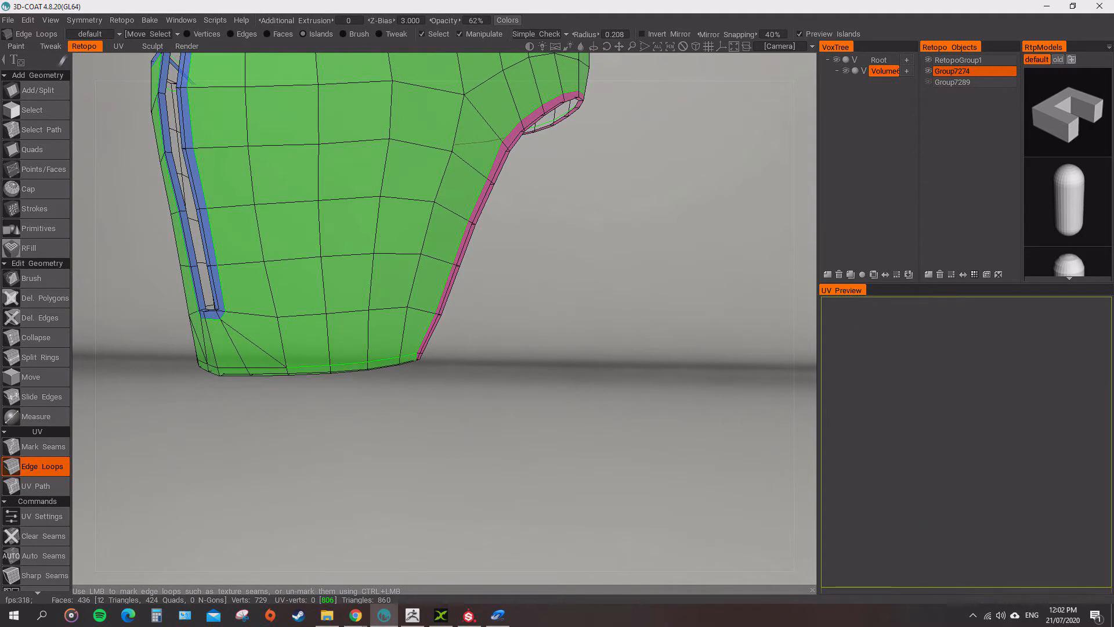
{"action": "scroll", "coordinate": [395, 386], "scroll_direction": "up", "scroll_amount": 5}
{"action": "left_click", "coordinate": [394, 388]}
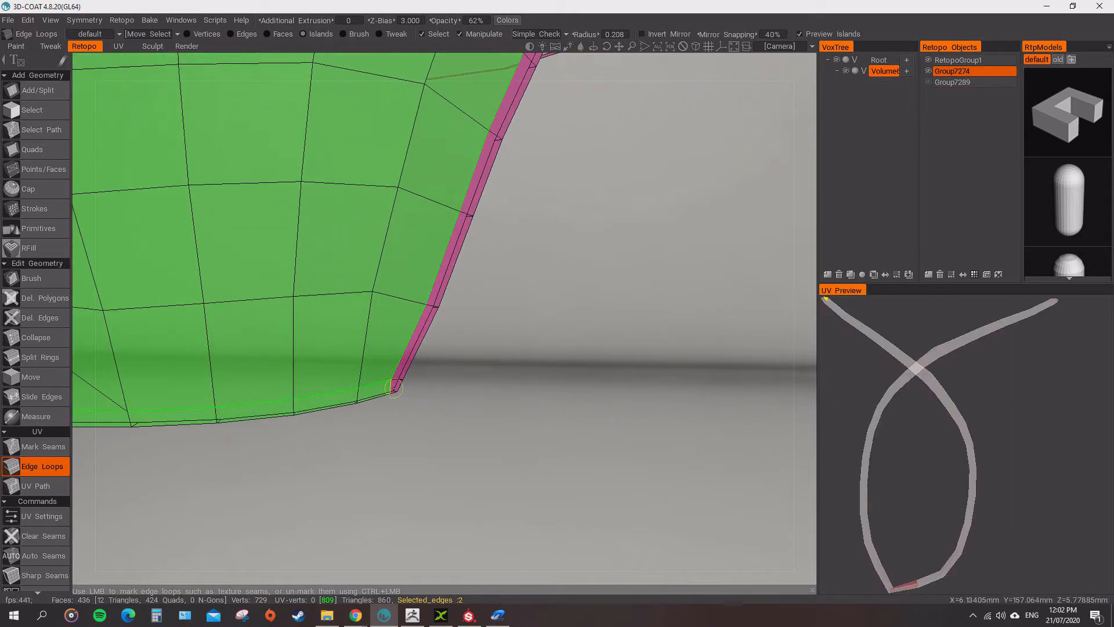
{"action": "left_click", "coordinate": [394, 387], "text": "ctrl"}
Mark the seam edges at the opposite jaw corner, where the side rim meets the chin edge.
{"action": "scroll", "coordinate": [395, 388], "scroll_direction": "down", "scroll_amount": 5}
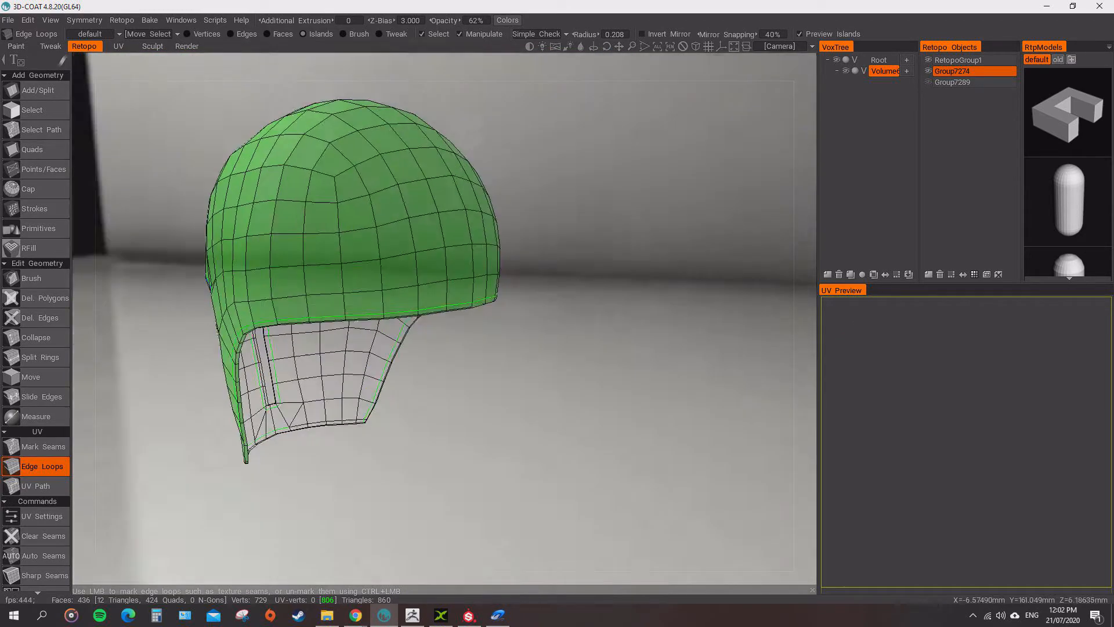
{"action": "left_click_drag", "start_coordinate": [395, 388], "coordinate": [465, 372], "text": "alt"}
{"action": "right_click_drag", "start_coordinate": [464, 372], "coordinate": [511, 372], "text": "alt"}
{"action": "middle_click_drag", "start_coordinate": [494, 464], "coordinate": [464, 262], "text": "alt"}
{"action": "left_click_drag", "start_coordinate": [464, 261], "coordinate": [406, 255], "text": "alt"}
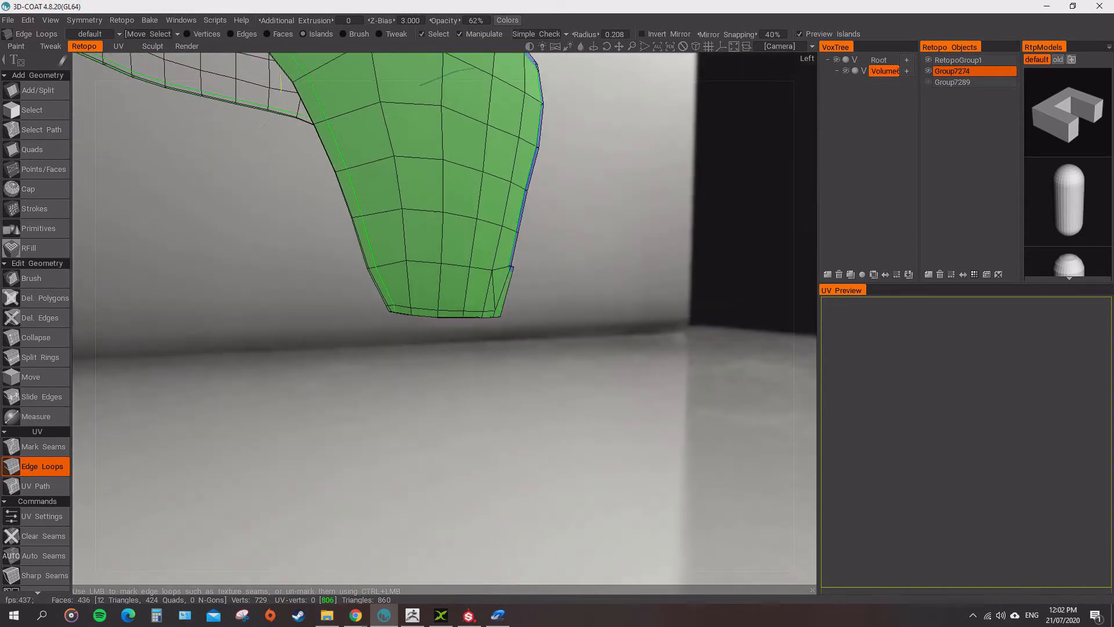
{"action": "left_click", "coordinate": [383, 308]}
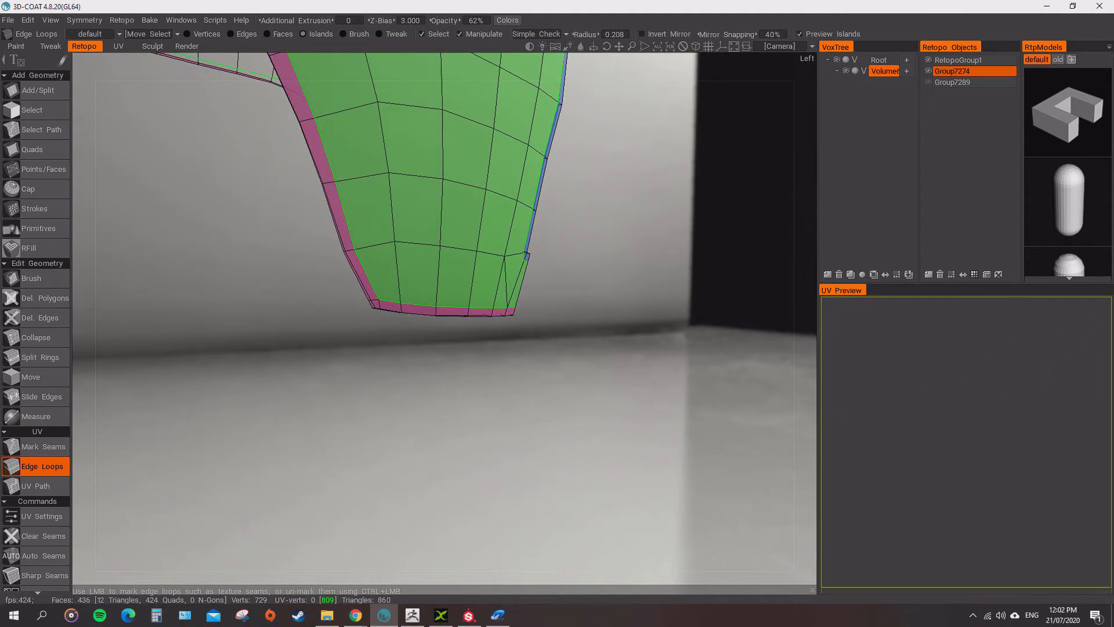
Mark edge loops over the helmet dome as UV seams, crossing at the crown and running down the back.
{"action": "scroll", "coordinate": [407, 348], "scroll_direction": "down", "scroll_amount": 5}
{"action": "left_click_drag", "start_coordinate": [523, 359], "coordinate": [348, 377], "text": "alt"}
{"action": "left_click_drag", "start_coordinate": [522, 377], "coordinate": [444, 316], "text": "alt"}
{"action": "scroll", "coordinate": [444, 319], "scroll_direction": "up", "scroll_amount": 4}
{"action": "middle_click_drag", "start_coordinate": [444, 232], "coordinate": [522, 401], "text": "alt"}
{"action": "left_click_drag", "start_coordinate": [522, 400], "coordinate": [558, 430], "text": "alt"}
{"action": "left_click_drag", "start_coordinate": [453, 513], "coordinate": [467, 310], "text": "alt"}
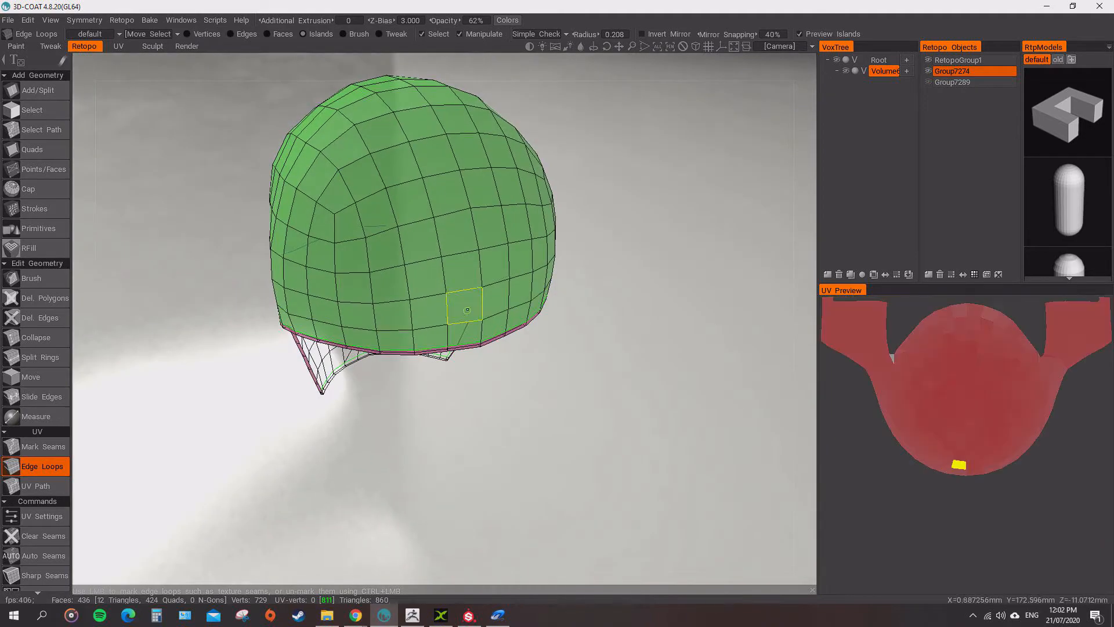
{"action": "left_click", "coordinate": [483, 268]}
{"action": "left_click_drag", "start_coordinate": [483, 268], "coordinate": [505, 325], "text": "alt"}
{"action": "left_click", "coordinate": [389, 184]}
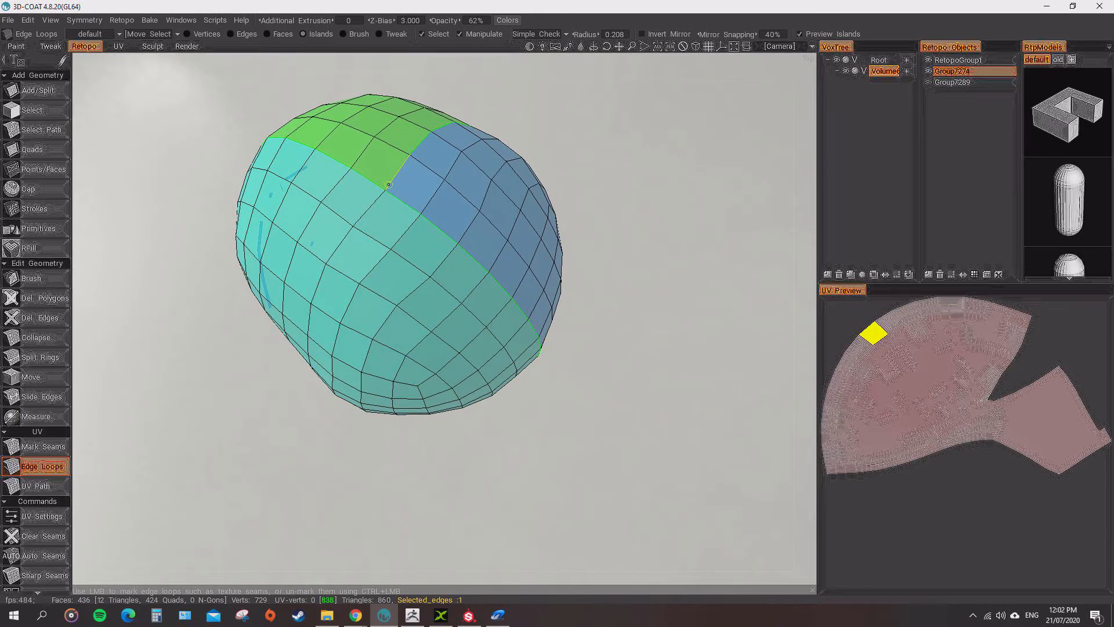
Try additional seam loops beside the crown crossing and clear the extra ones again.
{"action": "left_click", "coordinate": [376, 202]}
{"action": "left_click", "coordinate": [407, 156]}
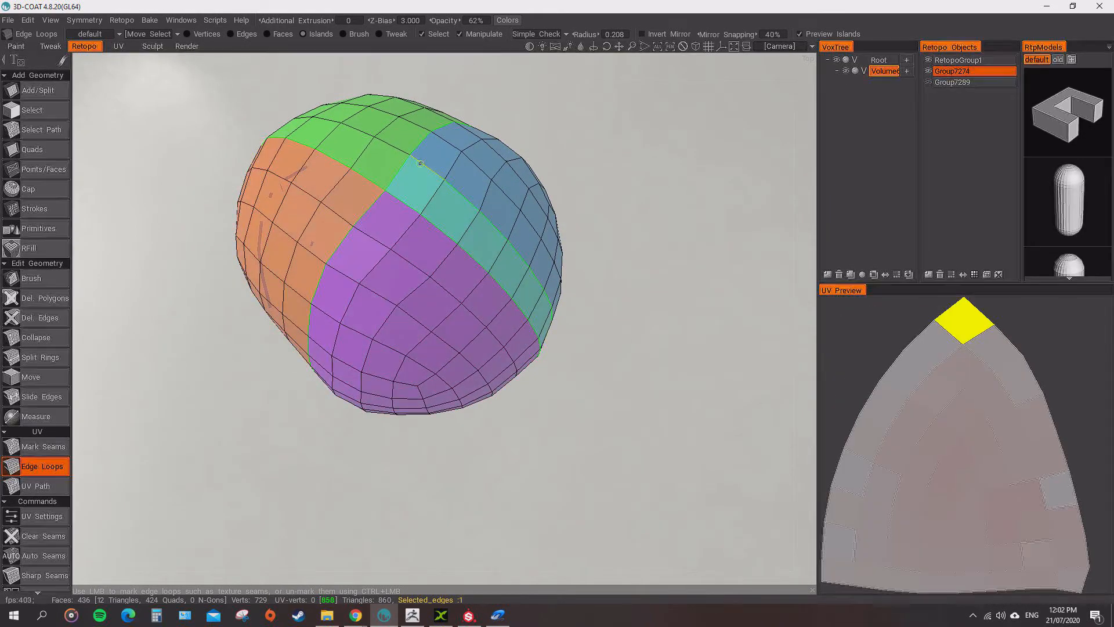
{"action": "left_click", "coordinate": [385, 140]}
{"action": "left_click", "coordinate": [358, 232]}
{"action": "left_click", "coordinate": [359, 139], "text": "ctrl"}
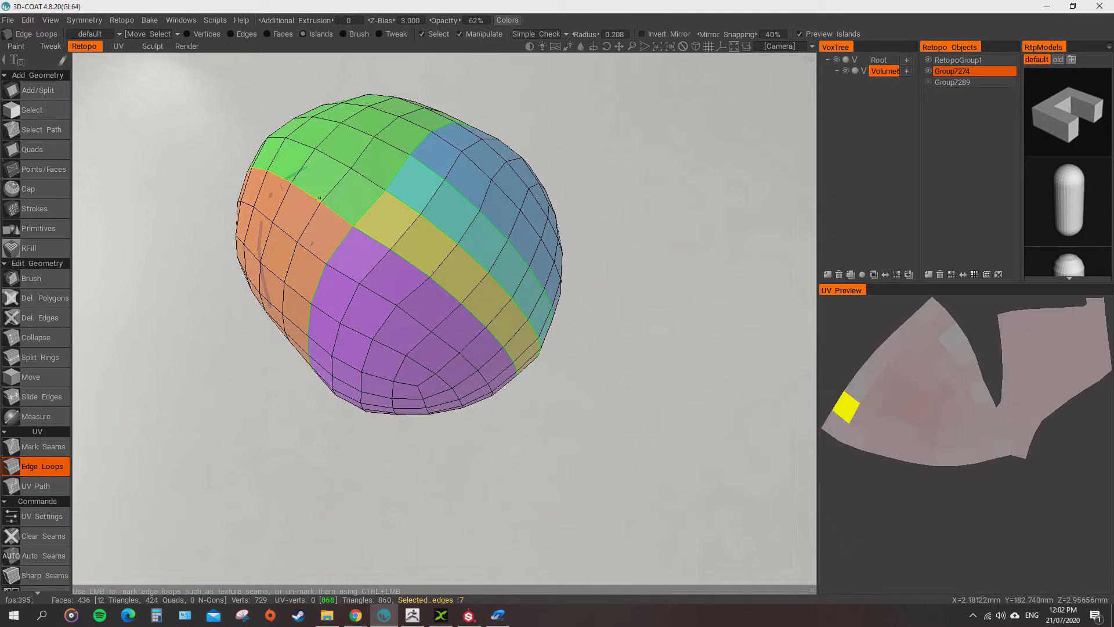
{"action": "left_click", "coordinate": [319, 199], "text": "ctrl"}
{"action": "left_click", "coordinate": [375, 239], "text": "ctrl"}
{"action": "left_click", "coordinate": [427, 168], "text": "ctrl"}
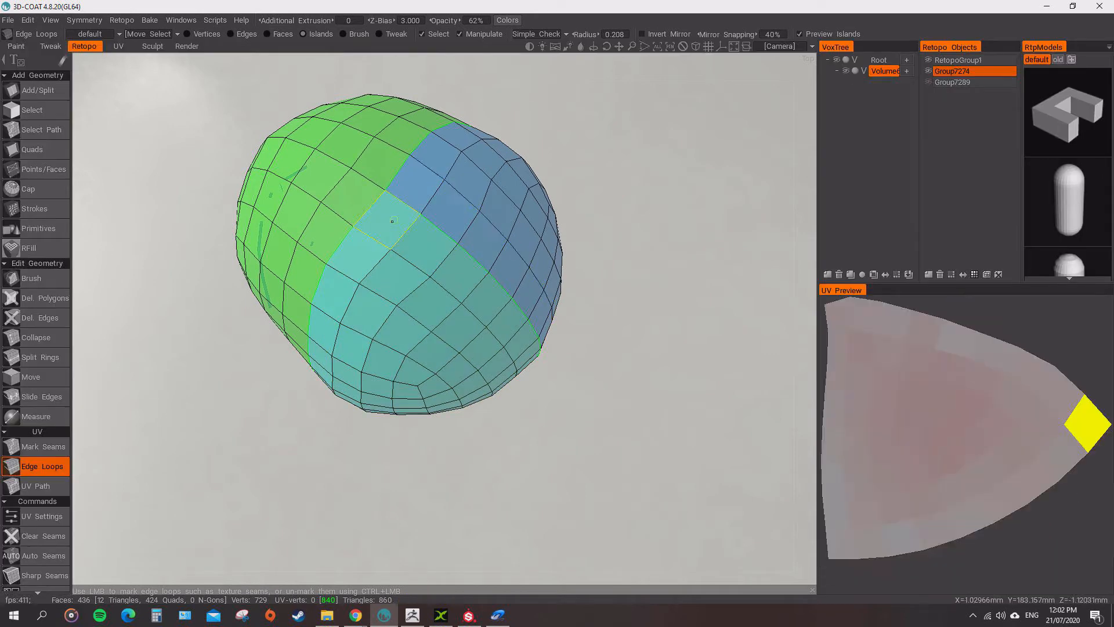
Clear the surplus seam loops on the dome, keeping only the one down the centre of the back.
{"action": "left_click", "coordinate": [367, 223]}
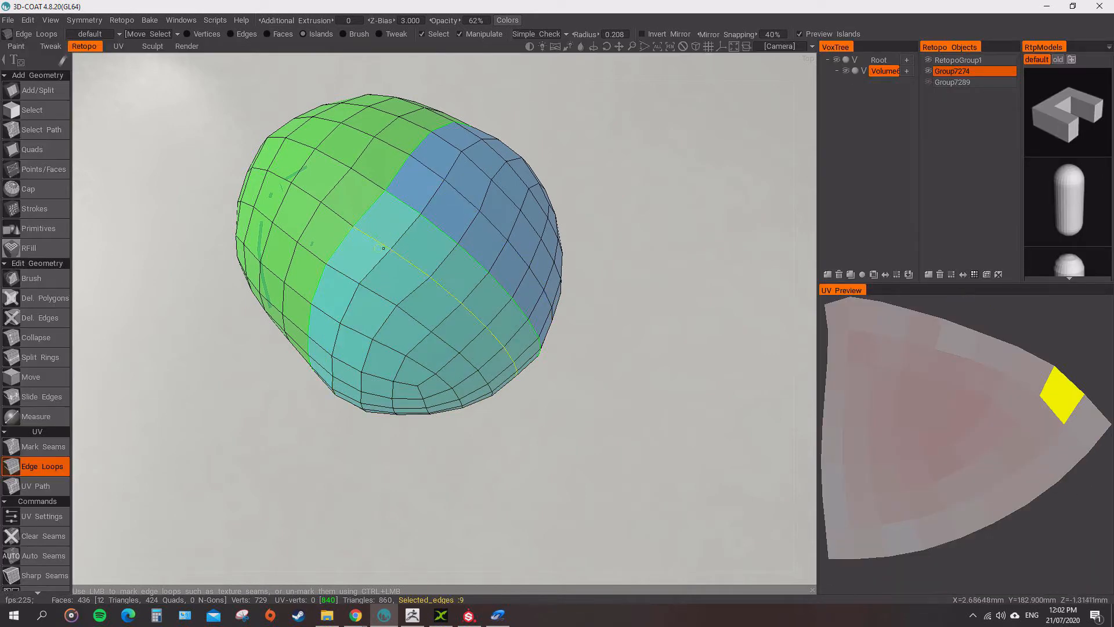
{"action": "left_click", "coordinate": [467, 313]}
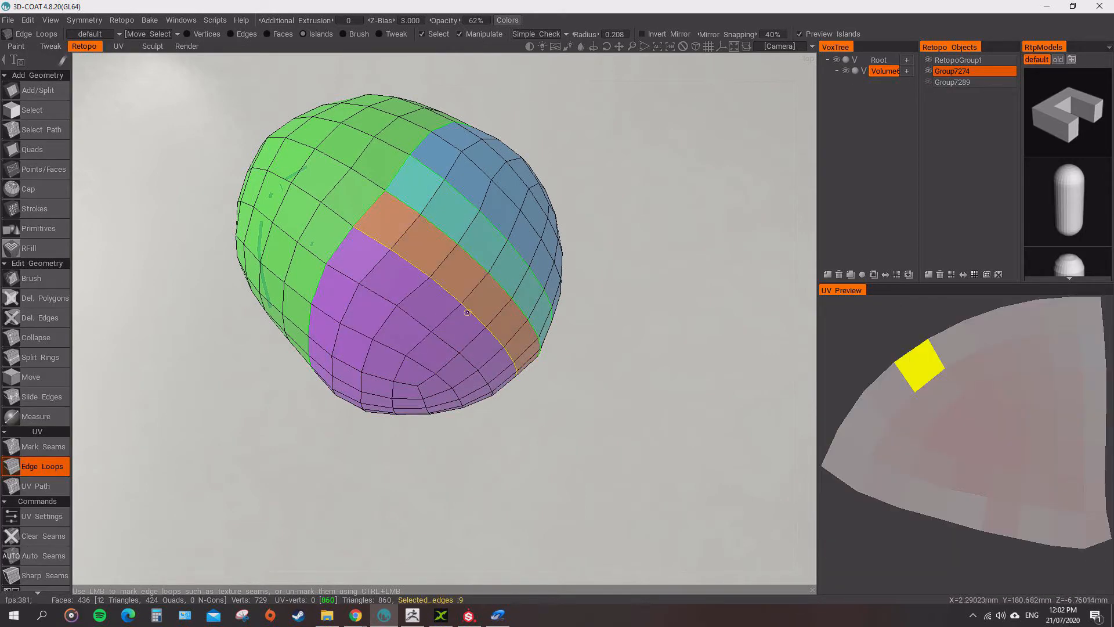
{"action": "left_click", "coordinate": [340, 243], "text": "ctrl"}
{"action": "left_click", "coordinate": [424, 144], "text": "ctrl"}
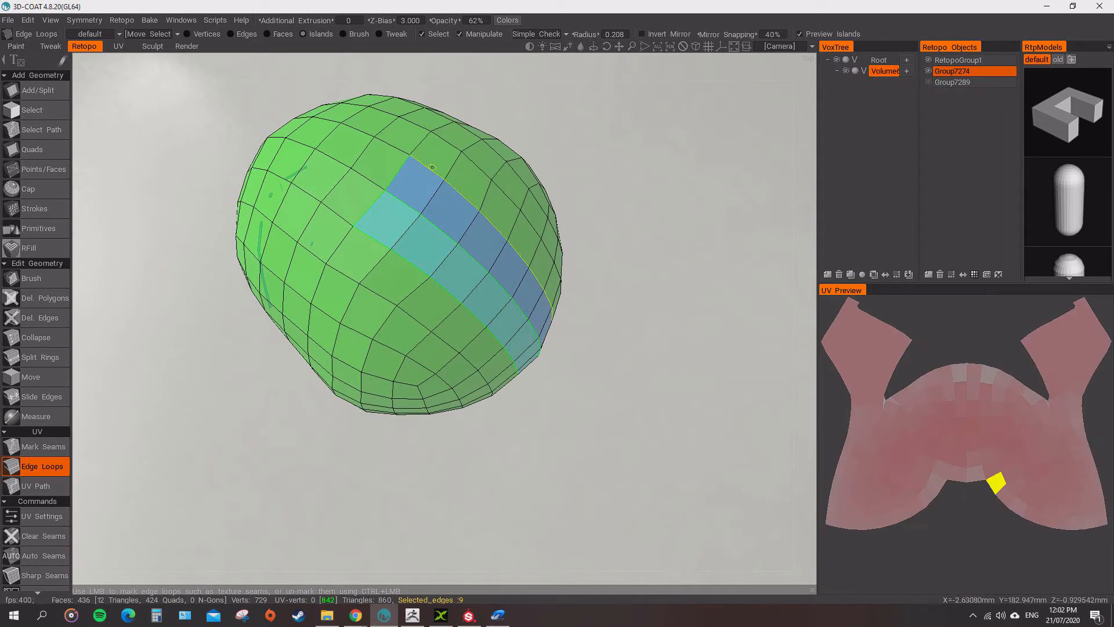
{"action": "left_click", "coordinate": [378, 242], "text": "ctrl"}
{"action": "left_click", "coordinate": [427, 230], "text": "ctrl"}
Unwrap the main helmet shell into UV islands along the marked seams.
{"action": "left_click_drag", "start_coordinate": [390, 430], "coordinate": [371, 363]}
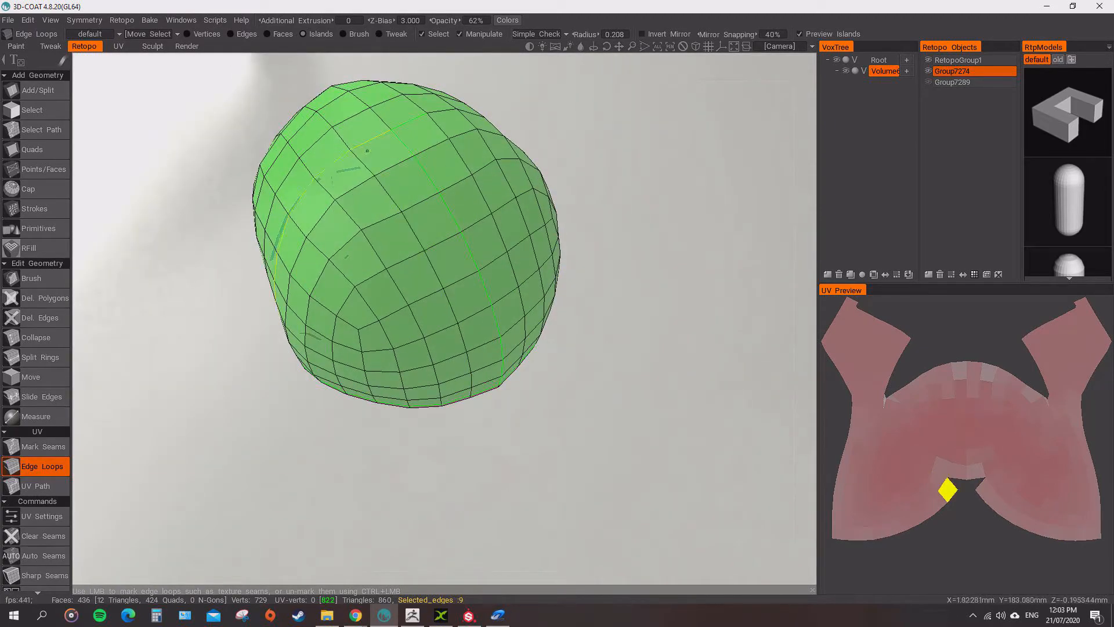
{"action": "left_click_drag", "start_coordinate": [509, 410], "coordinate": [470, 398]}
{"action": "scroll", "coordinate": [436, 406], "scroll_direction": "down", "scroll_amount": 3}
{"action": "scroll", "coordinate": [35, 517], "scroll_direction": "down", "scroll_amount": 3}
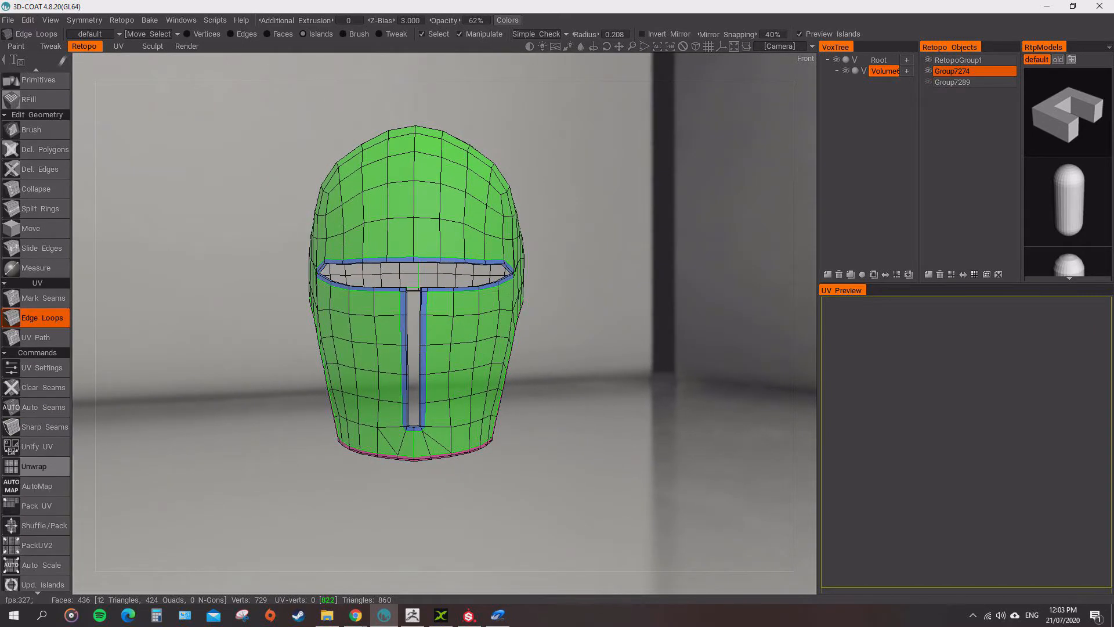
{"action": "left_click", "coordinate": [34, 466]}
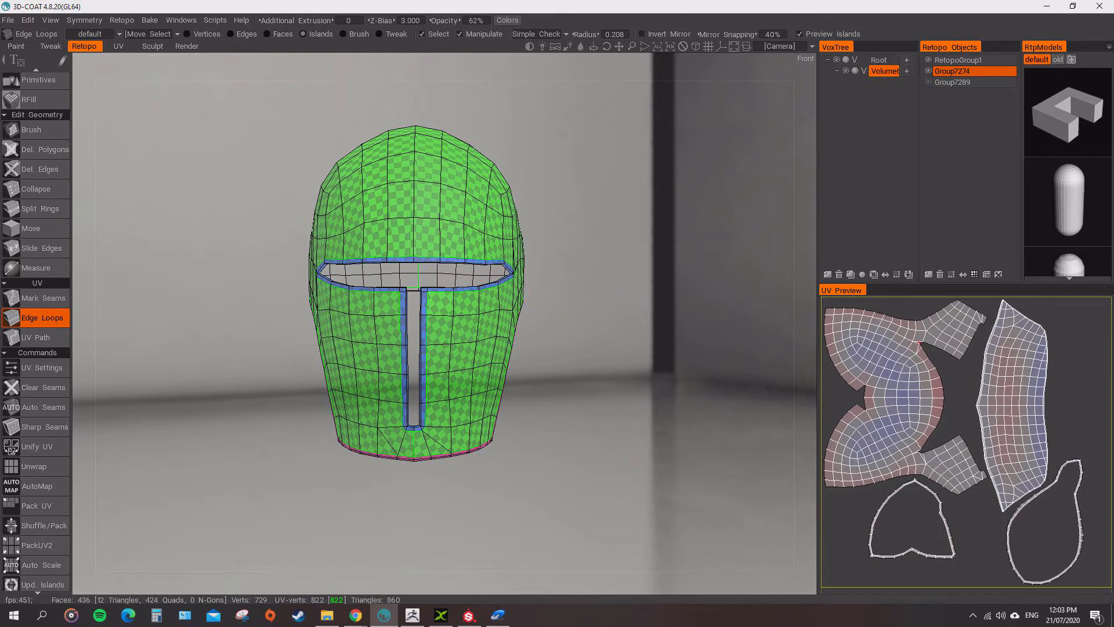
Check the checker pattern around the eye and face slits, and pack the helmet's UV islands.
{"action": "right_click_drag", "start_coordinate": [425, 275], "coordinate": [425, 228], "text": "alt"}
{"action": "left_click_drag", "start_coordinate": [425, 229], "coordinate": [458, 192], "text": "alt"}
{"action": "right_click_drag", "start_coordinate": [458, 192], "coordinate": [459, 226], "text": "alt"}
{"action": "middle_click_drag", "start_coordinate": [459, 226], "coordinate": [488, 145], "text": "alt"}
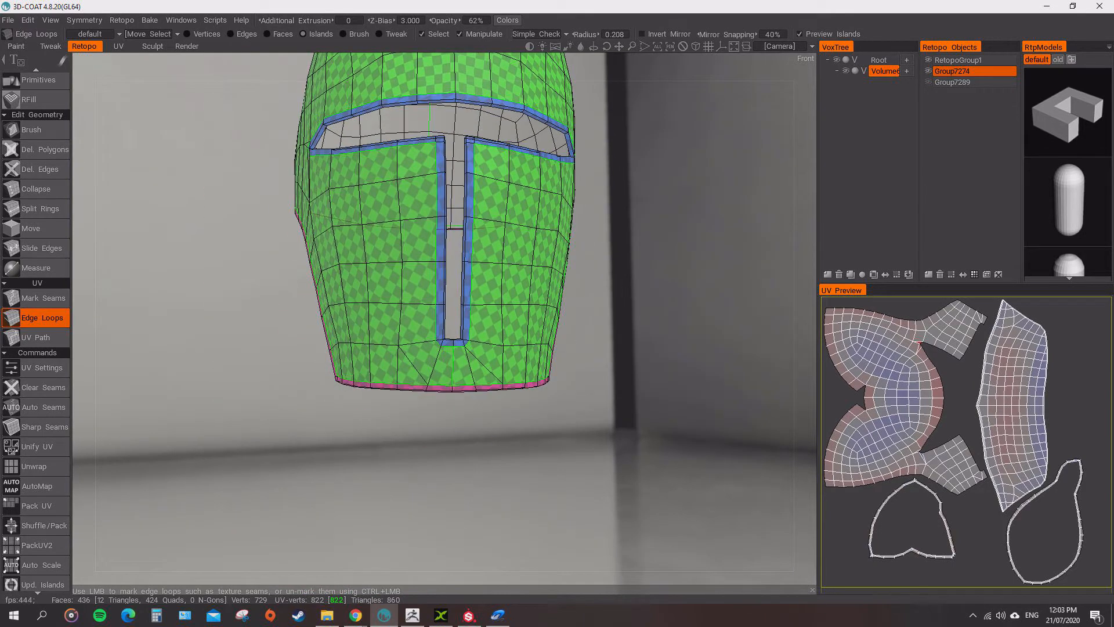
{"action": "left_click_drag", "start_coordinate": [454, 344], "coordinate": [451, 404], "text": "alt"}
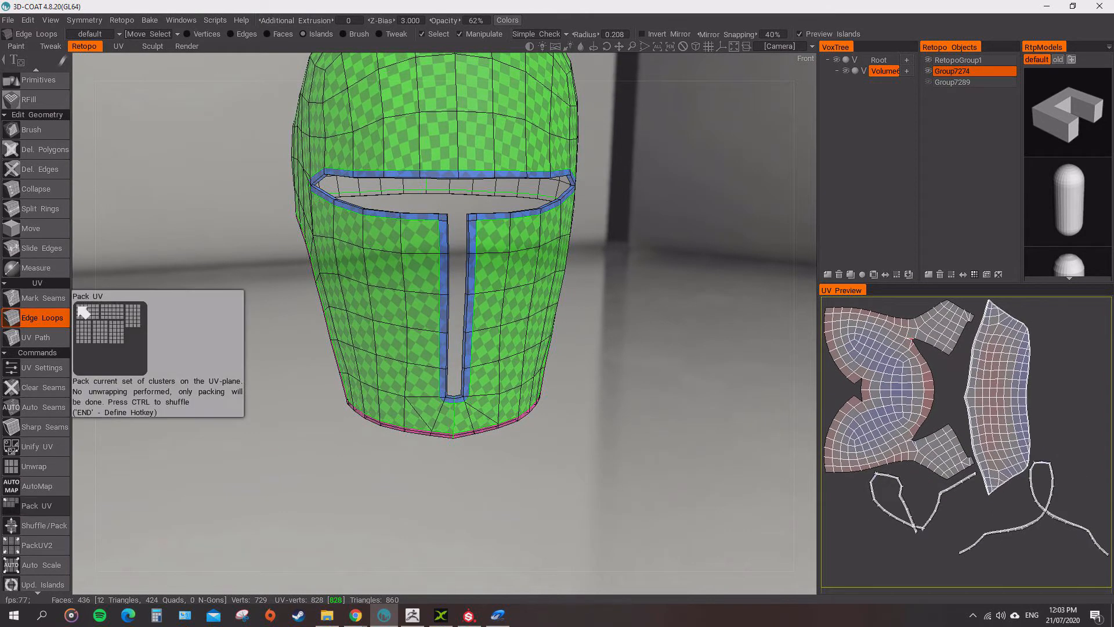
{"action": "left_click", "coordinate": [36, 506]}
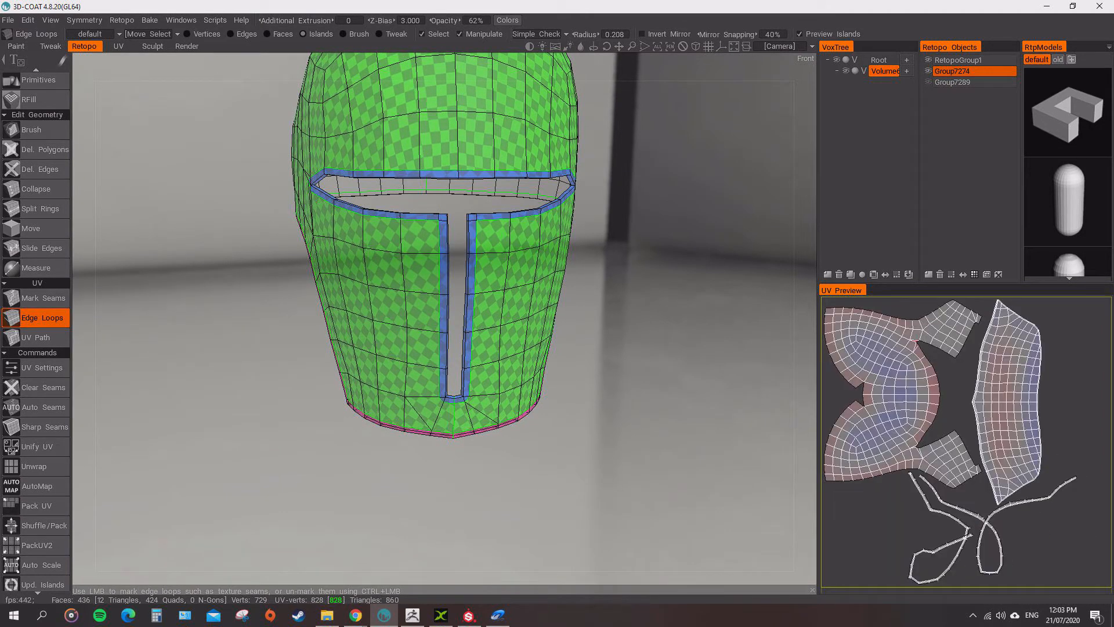
Hide Group7274 and mark the edge loop along the neck guard's bottom rim as a UV seam.
{"action": "scroll", "coordinate": [444, 319], "scroll_direction": "down", "scroll_amount": 3}
{"action": "mouse_move", "coordinate": [444, 319]}
{"action": "left_mouse_down", "text": "alt"}
{"action": "mouse_move", "coordinate": [342, 316]}
{"action": "mouse_move", "coordinate": [522, 325]}
{"action": "mouse_move", "coordinate": [406, 325]}
{"action": "mouse_move", "coordinate": [446, 325]}
{"action": "left_mouse_up", "text": "alt"}
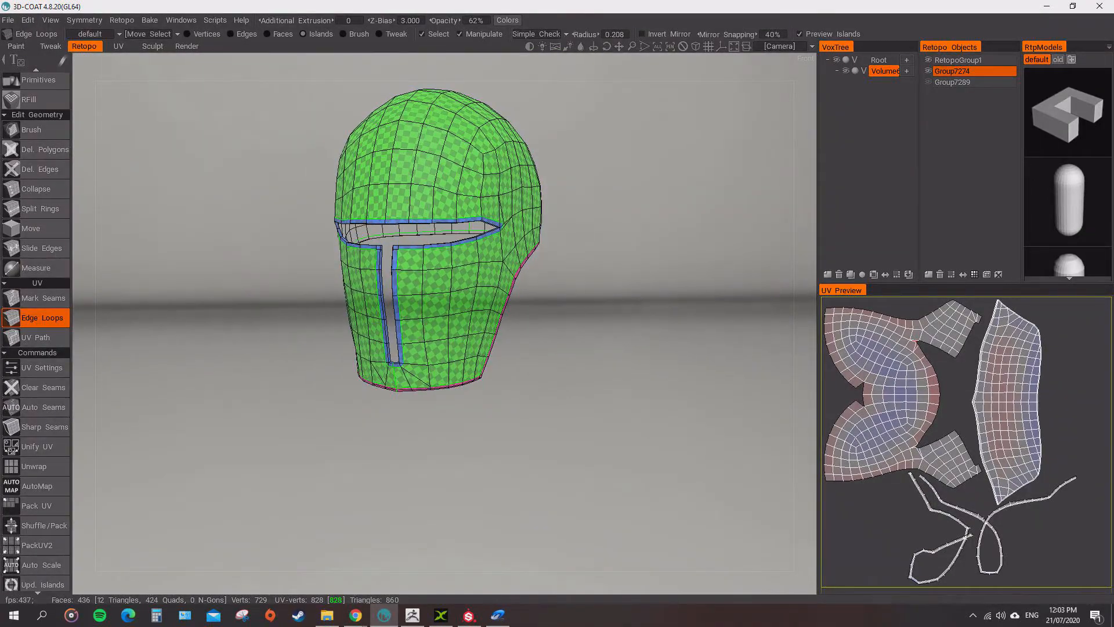
{"action": "left_click", "coordinate": [928, 70]}
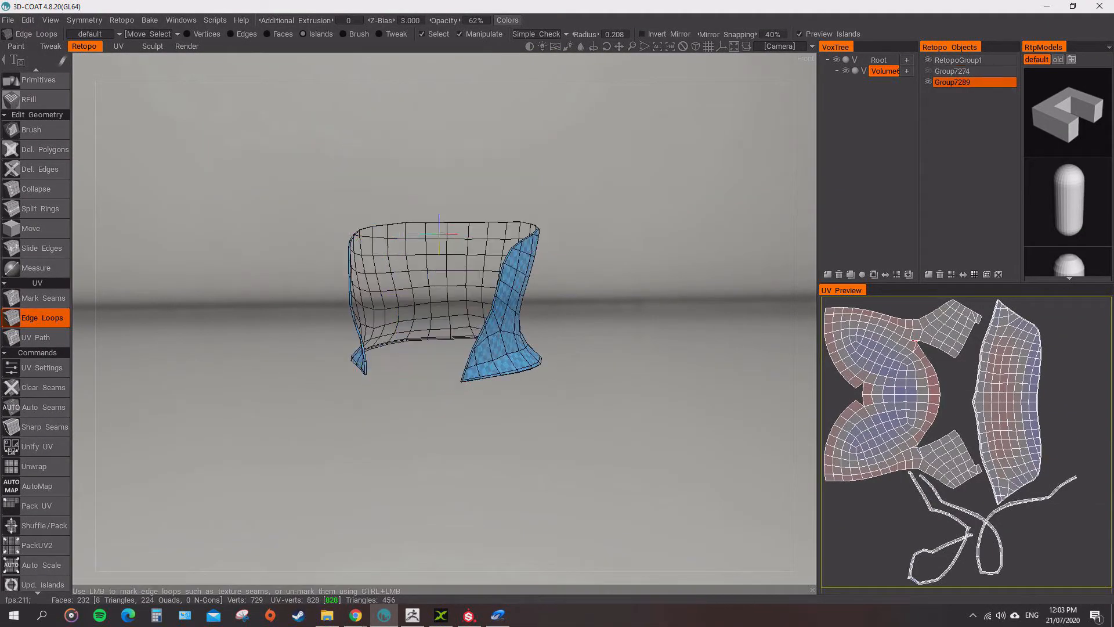
{"action": "scroll", "coordinate": [445, 319], "scroll_direction": "up", "scroll_amount": 4}
{"action": "left_click_drag", "start_coordinate": [459, 325], "coordinate": [354, 325], "text": "alt"}
{"action": "scroll", "coordinate": [444, 318], "scroll_direction": "up", "scroll_amount": 1}
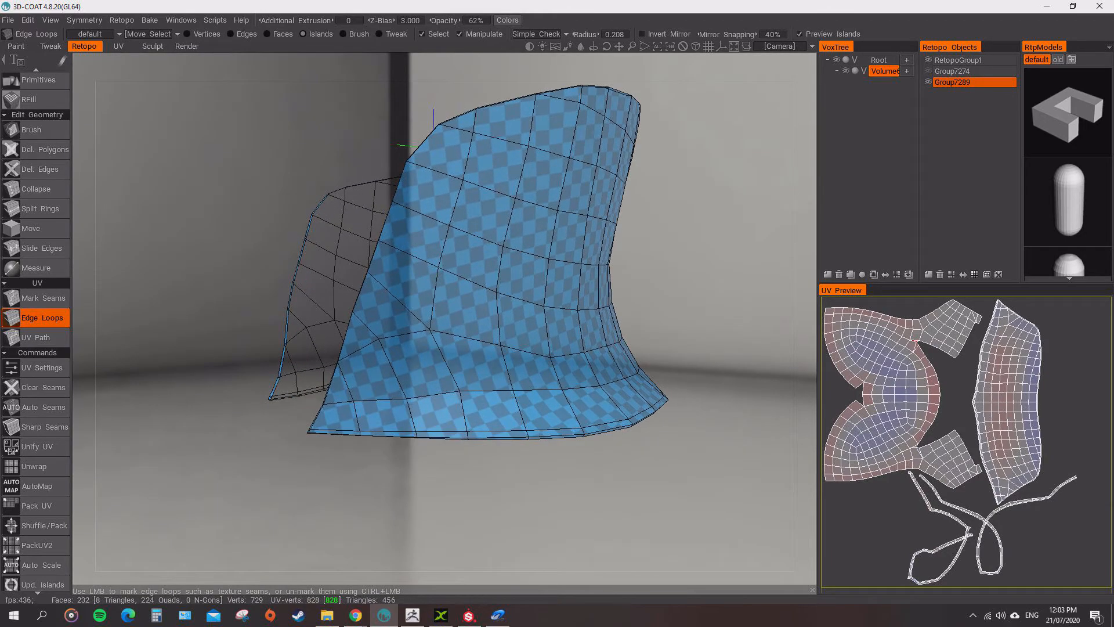
{"action": "scroll", "coordinate": [298, 340], "scroll_direction": "up", "scroll_amount": 2}
{"action": "left_click", "coordinate": [298, 339]}
{"action": "left_click", "coordinate": [292, 337]}
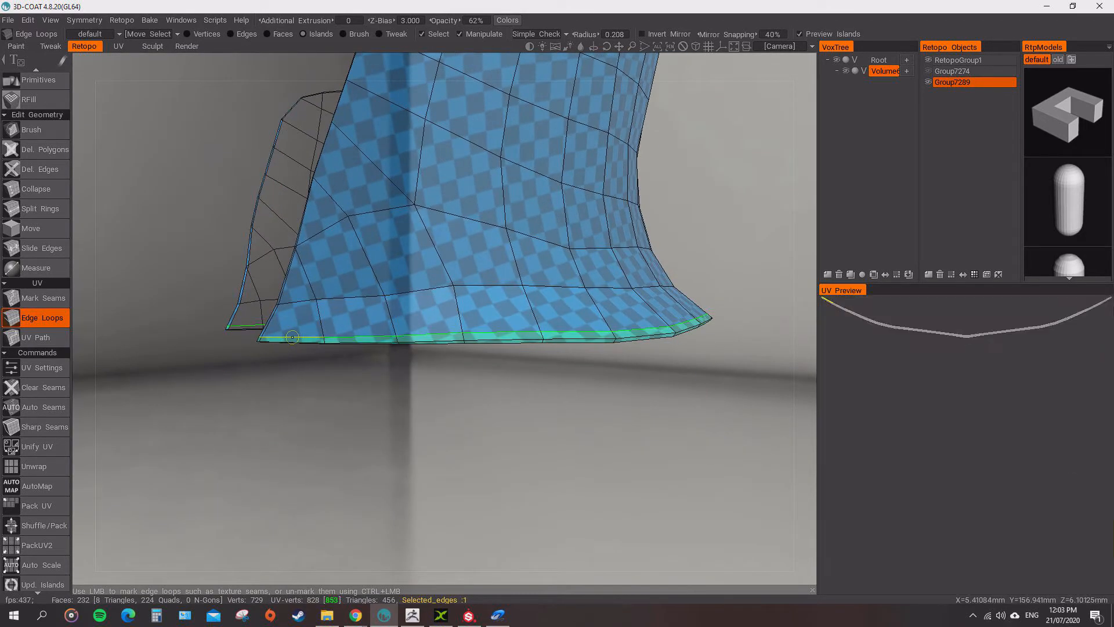
Try further seam loops on the neck guard and clear them again while checking its rim and back.
{"action": "left_click_drag", "start_coordinate": [292, 337], "coordinate": [571, 433], "text": "alt"}
{"action": "scroll", "coordinate": [325, 343], "scroll_direction": "up", "scroll_amount": 3}
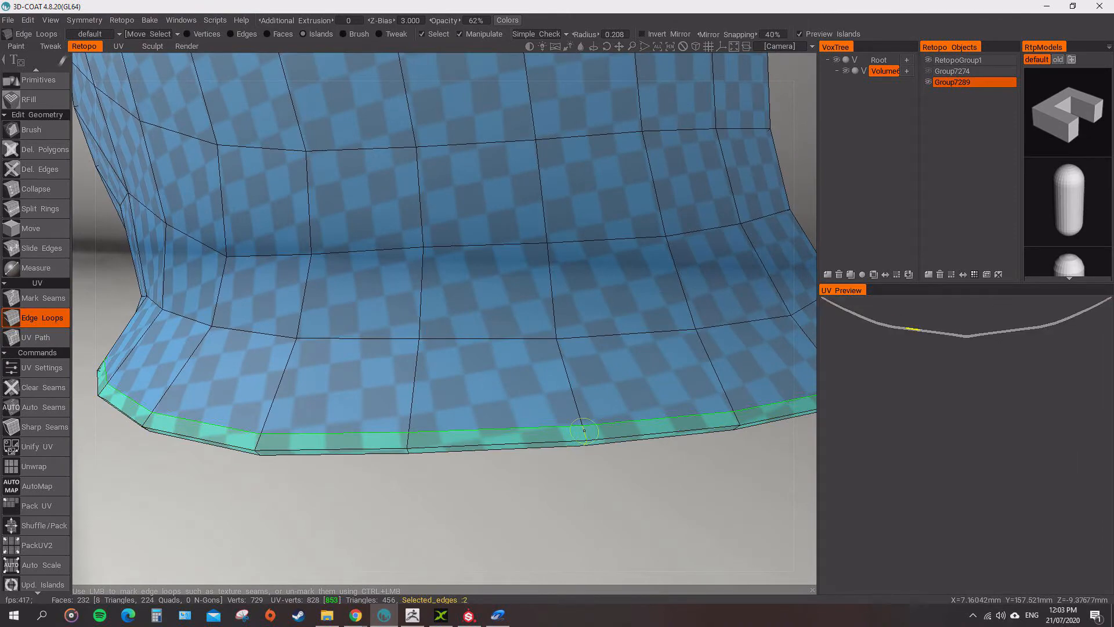
{"action": "left_click", "coordinate": [584, 431]}
{"action": "left_click", "coordinate": [585, 431], "text": "ctrl"}
{"action": "scroll", "coordinate": [584, 430], "scroll_direction": "down", "scroll_amount": 5}
{"action": "mouse_move", "coordinate": [585, 431]}
{"action": "left_mouse_down", "text": "alt"}
{"action": "mouse_move", "coordinate": [708, 431]}
{"action": "mouse_move", "coordinate": [580, 424]}
{"action": "left_mouse_up", "text": "alt"}
{"action": "left_click", "coordinate": [390, 249]}
{"action": "left_click_drag", "start_coordinate": [391, 248], "coordinate": [476, 278], "text": "alt"}
{"action": "left_click", "coordinate": [570, 203], "text": "ctrl"}
{"action": "left_click_drag", "start_coordinate": [453, 223], "coordinate": [667, 224], "text": "alt"}
Show Group7274 again, and unwrap and pack the UV islands of both helmet groups together.
{"action": "left_click", "coordinate": [929, 71]}
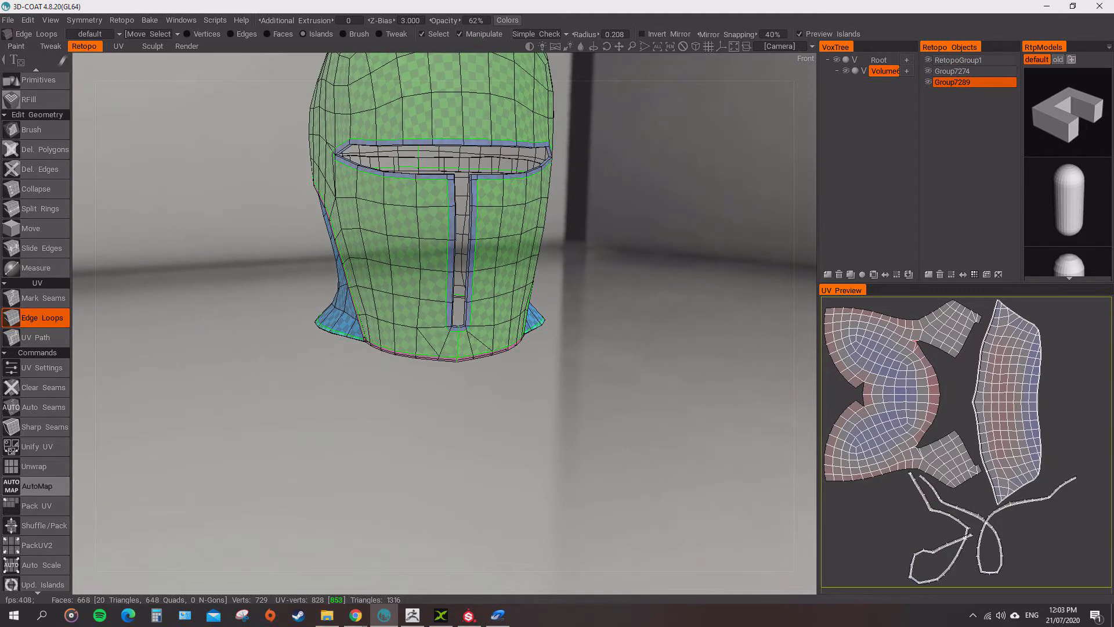
{"action": "left_click", "coordinate": [36, 506]}
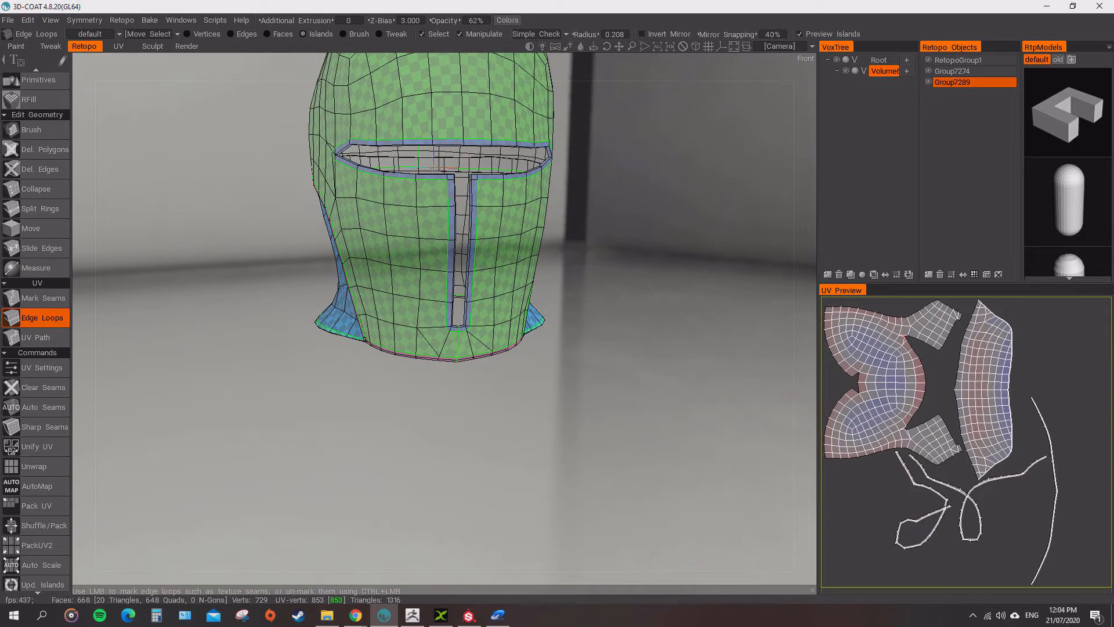
{"action": "scroll", "coordinate": [442, 164], "scroll_direction": "down", "scroll_amount": 2}
{"action": "left_click_drag", "start_coordinate": [443, 164], "coordinate": [400, 163], "text": "alt"}
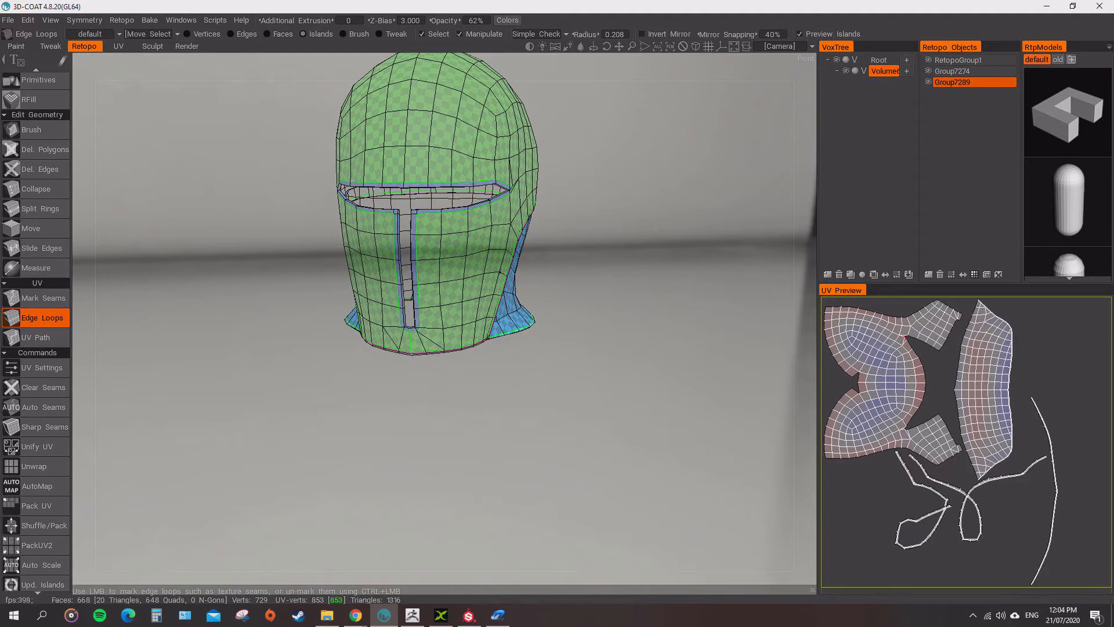
Export the retopo object as Helmet in OBJ format to the Templar Helmet folder, replacing the existing file.
{"action": "scroll", "coordinate": [383, 235], "scroll_direction": "down", "scroll_amount": 3}
{"action": "middle_click_drag", "start_coordinate": [383, 235], "coordinate": [382, 254], "text": "alt"}
{"action": "left_click_drag", "start_coordinate": [382, 255], "coordinate": [442, 323], "text": "alt"}
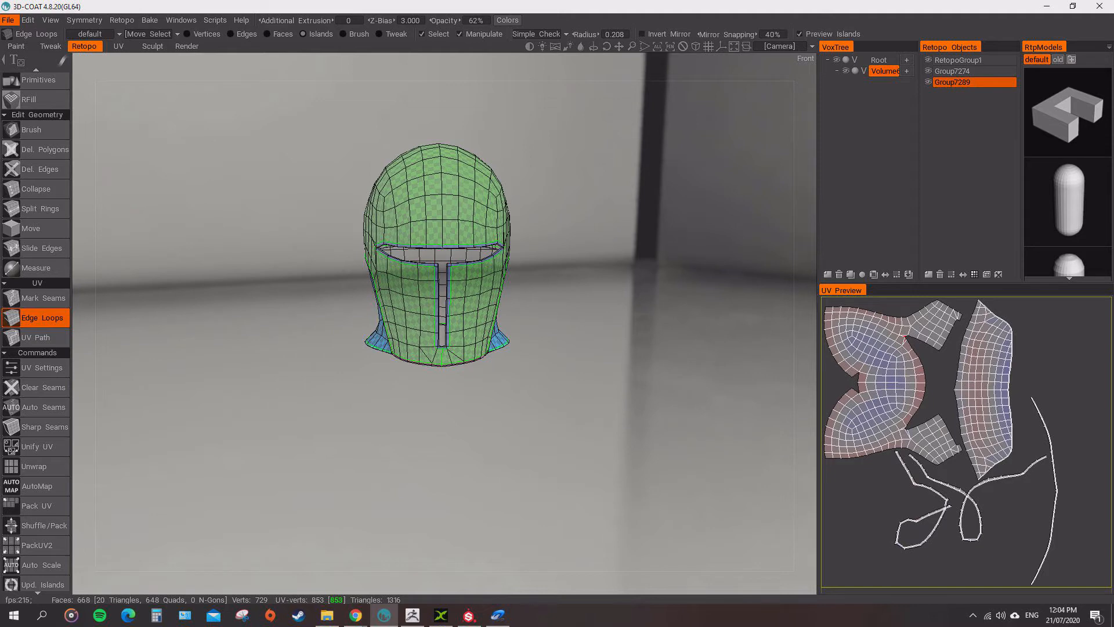
{"action": "left_click", "coordinate": [8, 19]}
{"action": "left_click", "coordinate": [8, 20]}
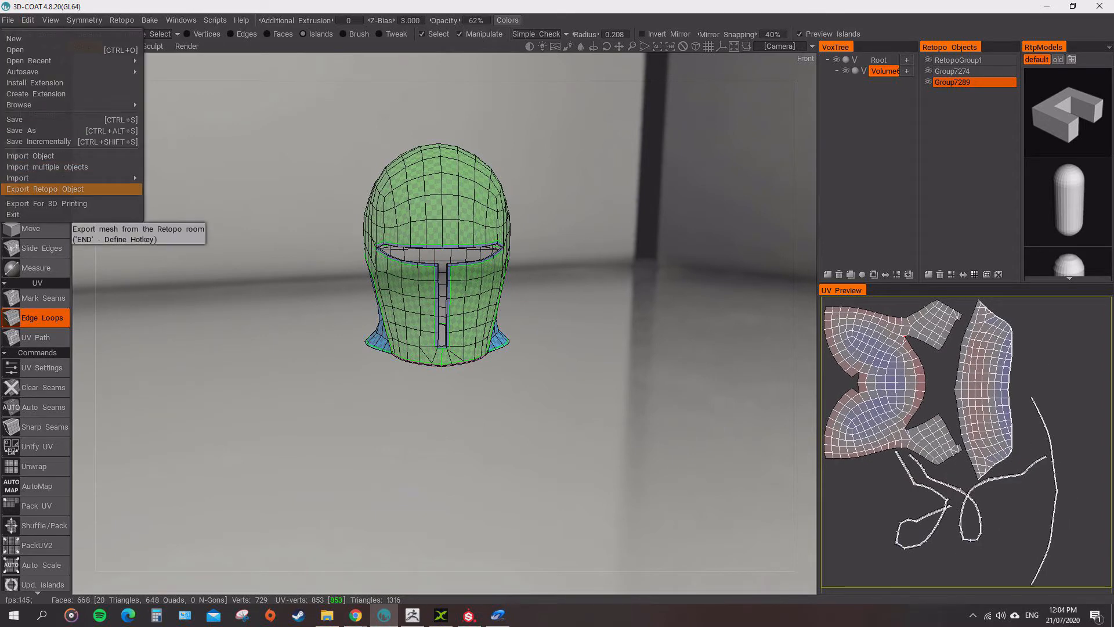
{"action": "left_click", "coordinate": [45, 189]}
{"action": "double_click", "coordinate": [365, 281]}
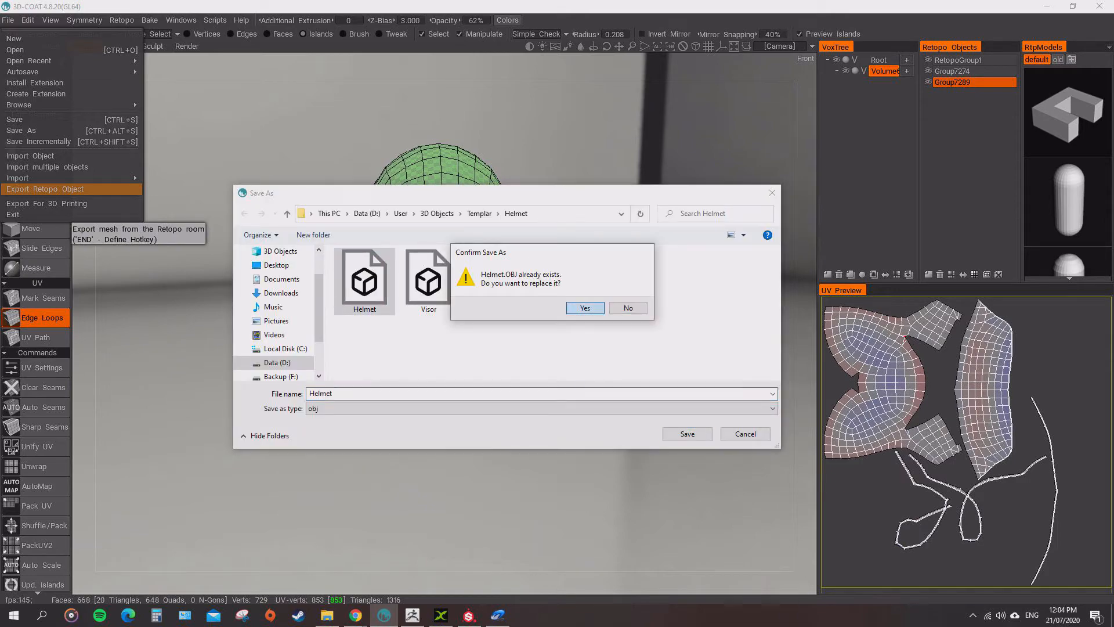
{"action": "key", "text": "Return"}
Switch to ZBrush and import the exported Helmet file into the Helmet1 subtool.
{"action": "left_click", "coordinate": [413, 615]}
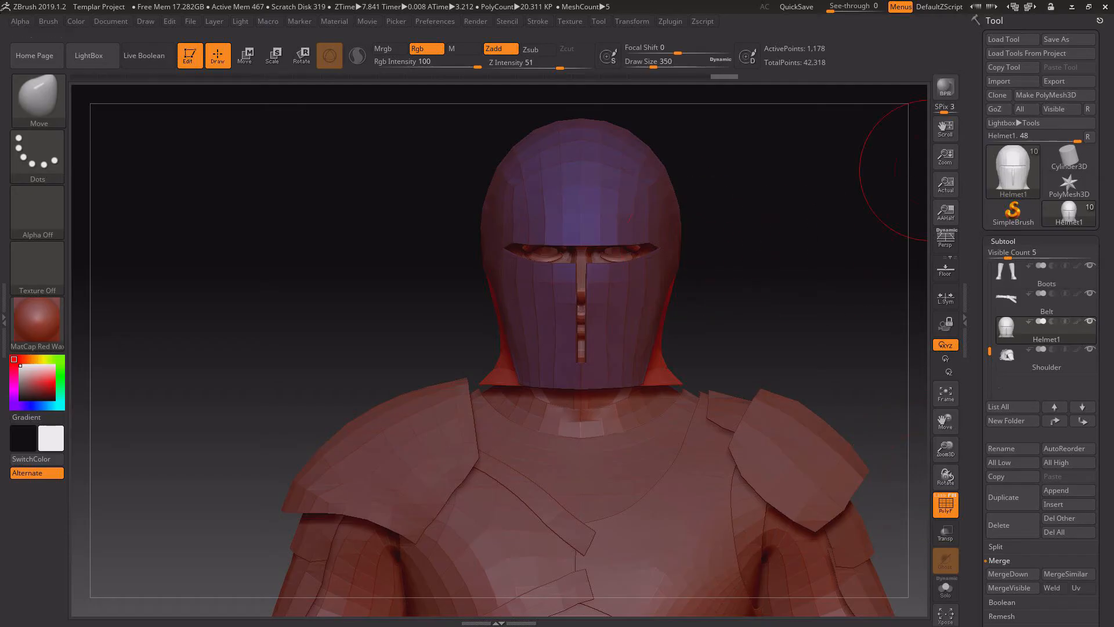
{"action": "left_click", "coordinate": [1005, 81]}
{"action": "double_click", "coordinate": [396, 197]}
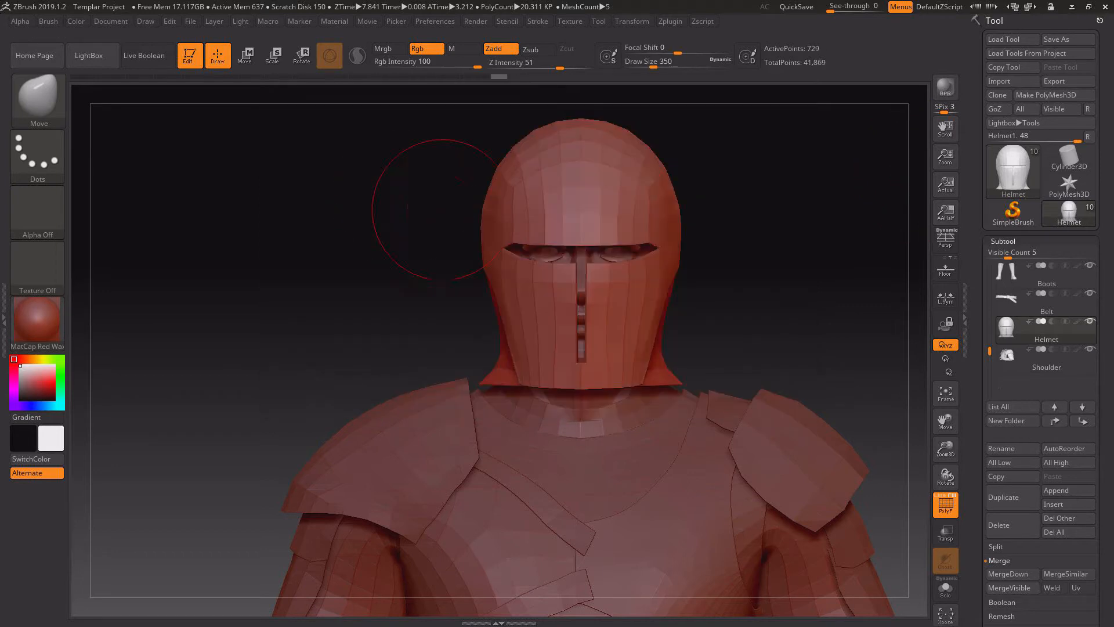
Create polygroups on the imported helmet from its UV islands with Auto Groups With UV.
{"action": "left_click_drag", "start_coordinate": [446, 210], "coordinate": [343, 213]}
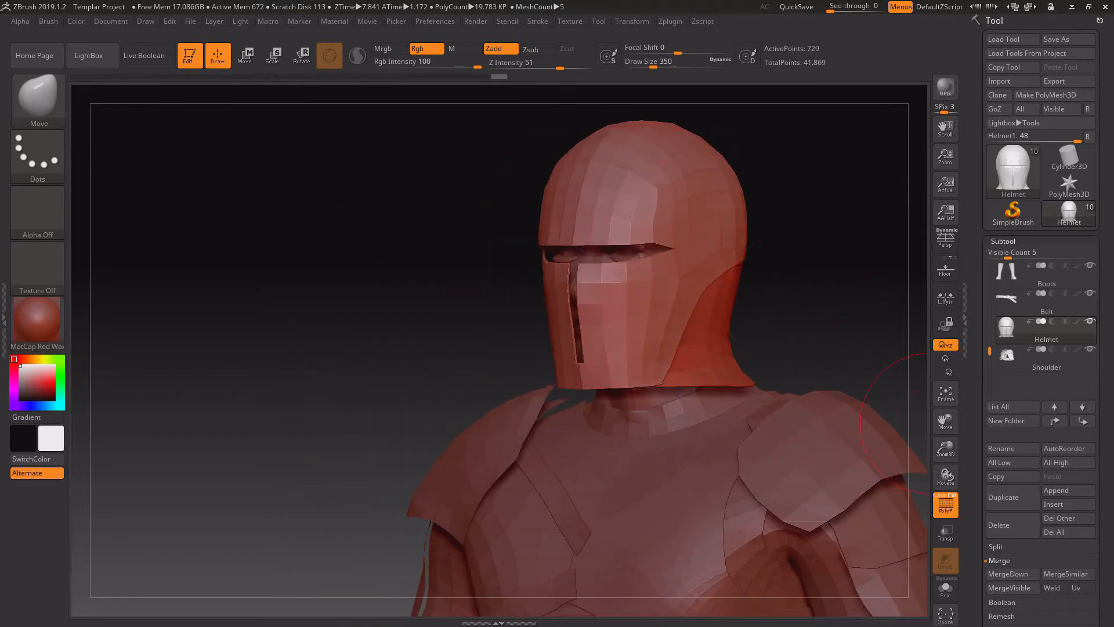
{"action": "left_click", "coordinate": [1008, 408]}
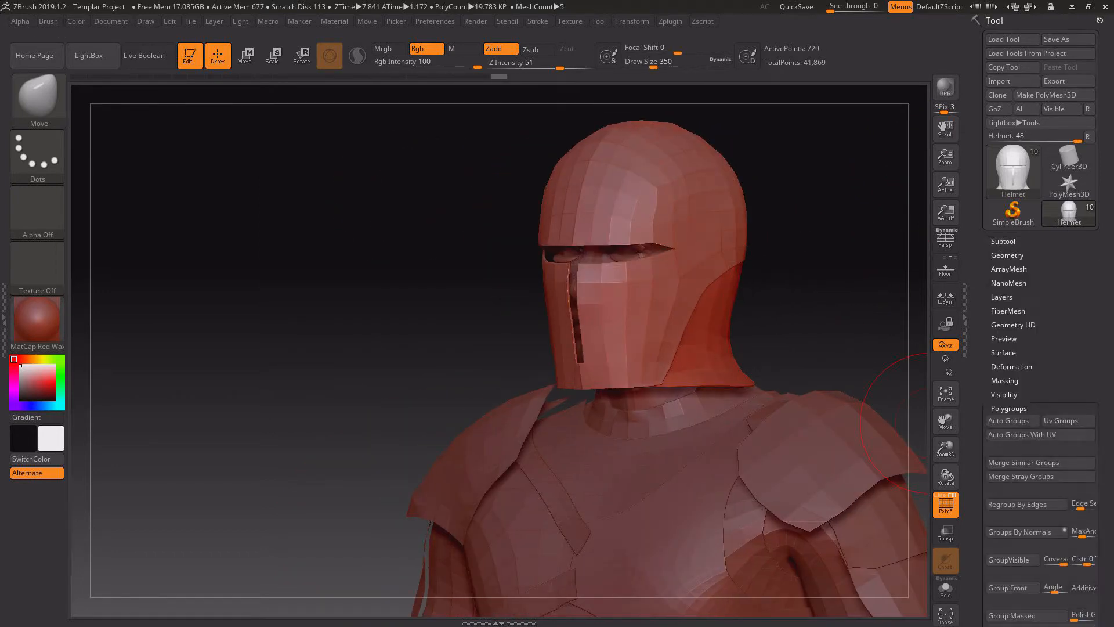
{"action": "left_click", "coordinate": [1022, 435]}
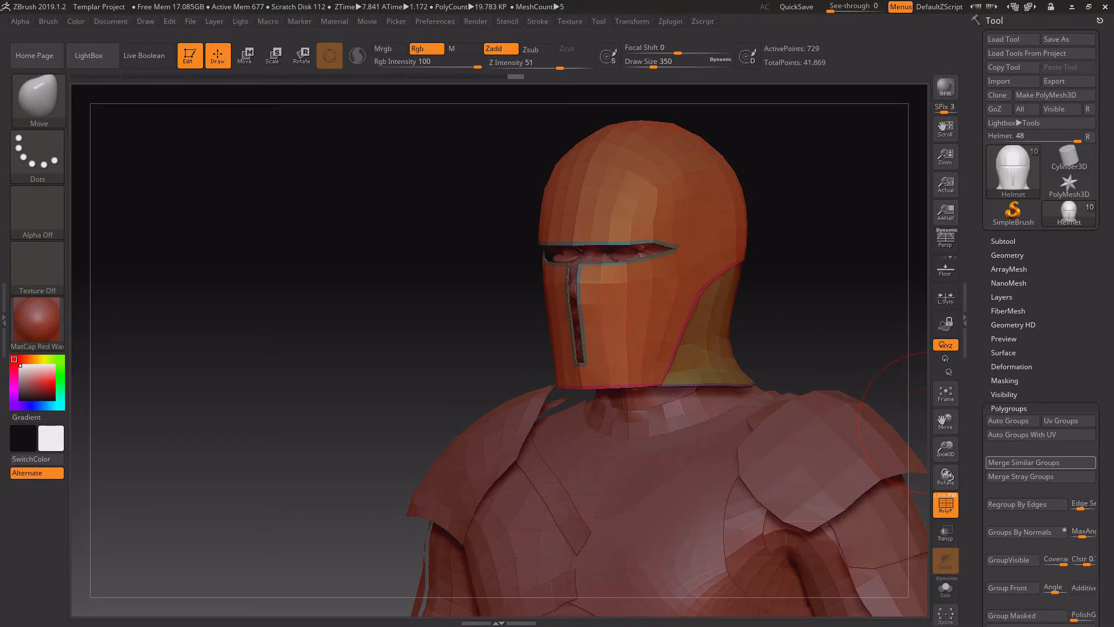
{"action": "left_click_drag", "start_coordinate": [778, 325], "coordinate": [862, 311]}
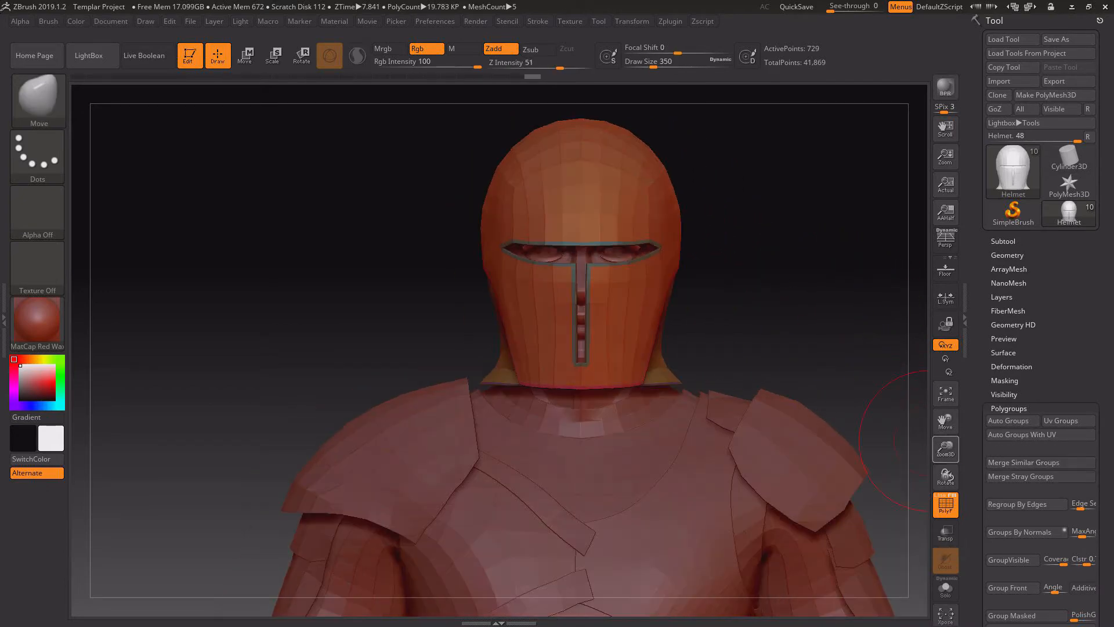
Select the ZModeler brush for working on the helmet's eye slot border.
{"action": "left_click_drag", "start_coordinate": [947, 449], "coordinate": [947, 493]}
{"action": "mouse_move", "coordinate": [656, 122]}
{"action": "left_mouse_down", "text": "alt"}
{"action": "mouse_move", "coordinate": [590, 220]}
{"action": "mouse_move", "coordinate": [538, 250]}
{"action": "left_mouse_up", "text": "alt"}
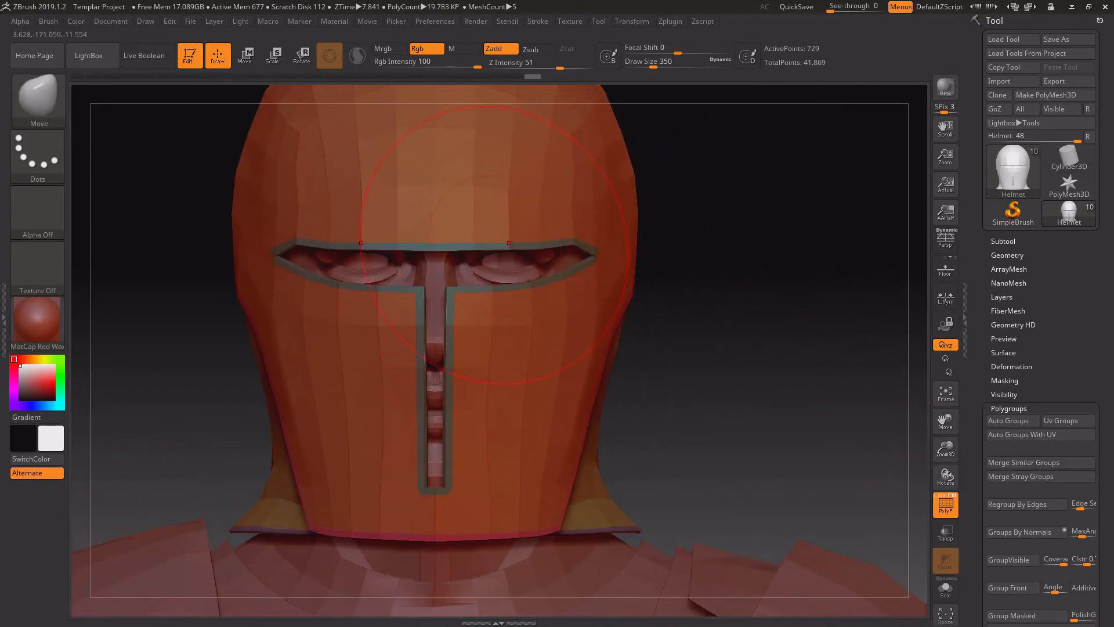
{"action": "left_click_drag", "start_coordinate": [697, 261], "coordinate": [737, 249]}
{"action": "key", "text": "b"}
{"action": "key", "text": "z"}
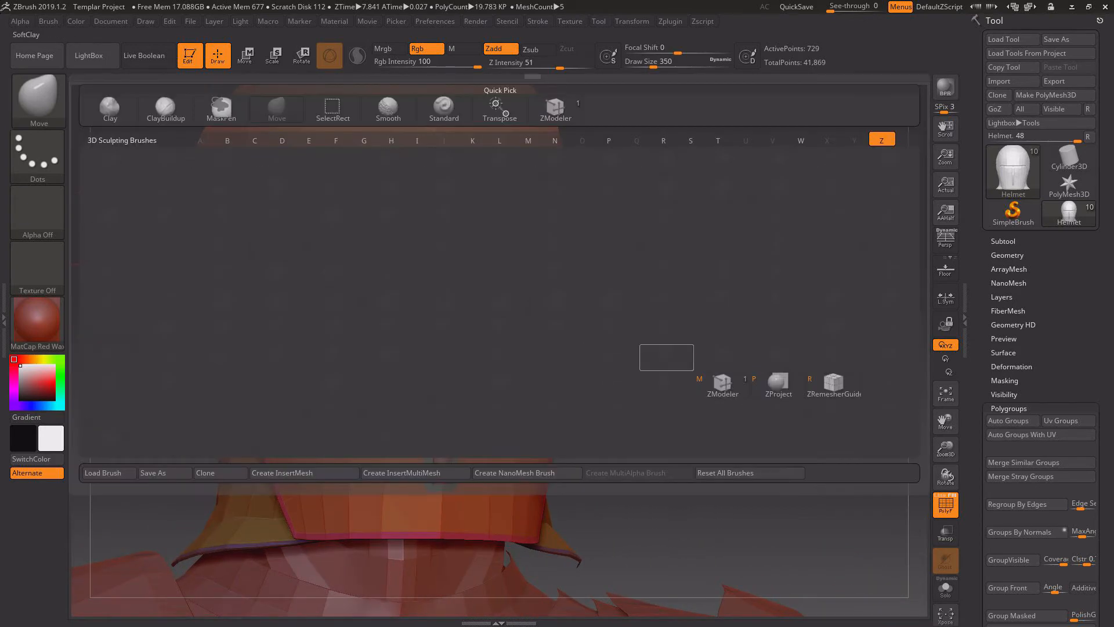
{"action": "key", "text": "m"}
{"action": "key", "text": "space"}
{"action": "left_click_drag", "start_coordinate": [720, 250], "coordinate": [722, 249]}
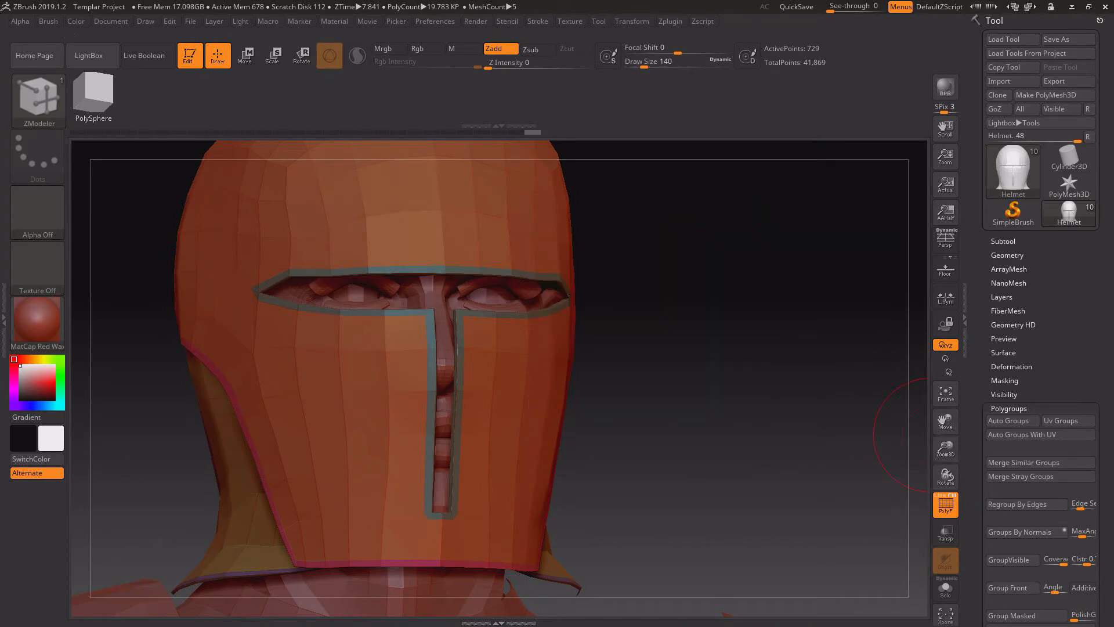
{"action": "mouse_move", "coordinate": [812, 360]}
{"action": "left_mouse_down", "text": "alt"}
{"action": "mouse_move", "coordinate": [813, 412]}
{"action": "mouse_move", "coordinate": [874, 485]}
{"action": "left_mouse_up", "text": "alt"}
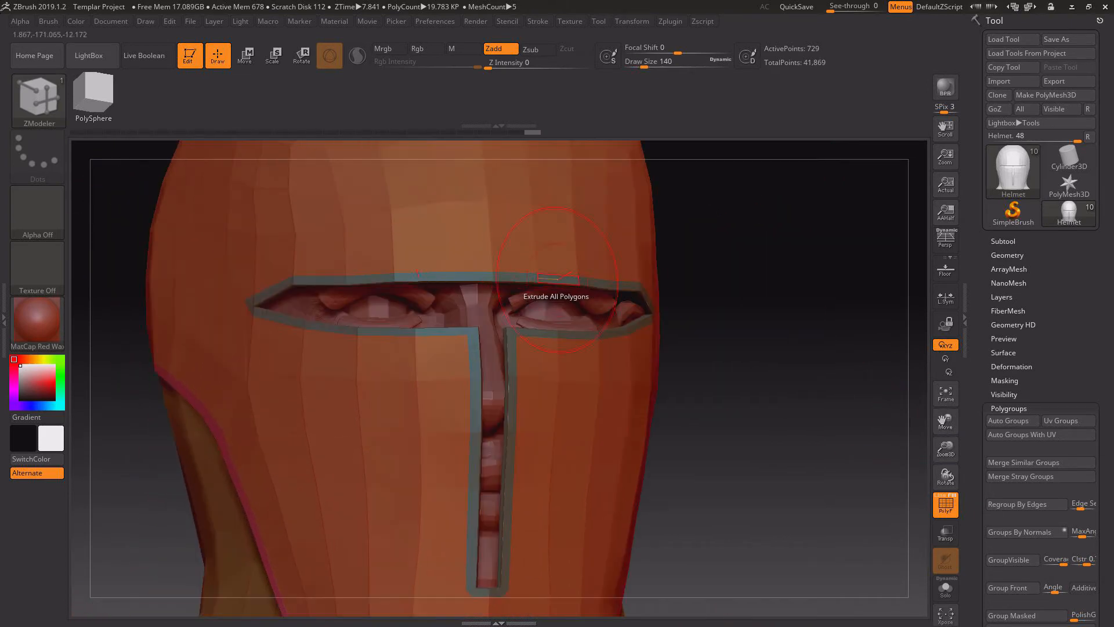
Set the ZModeler polygon action to Extrude with the Polygroup All target and extrude the eye slot border polygroup.
{"action": "key", "text": "space"}
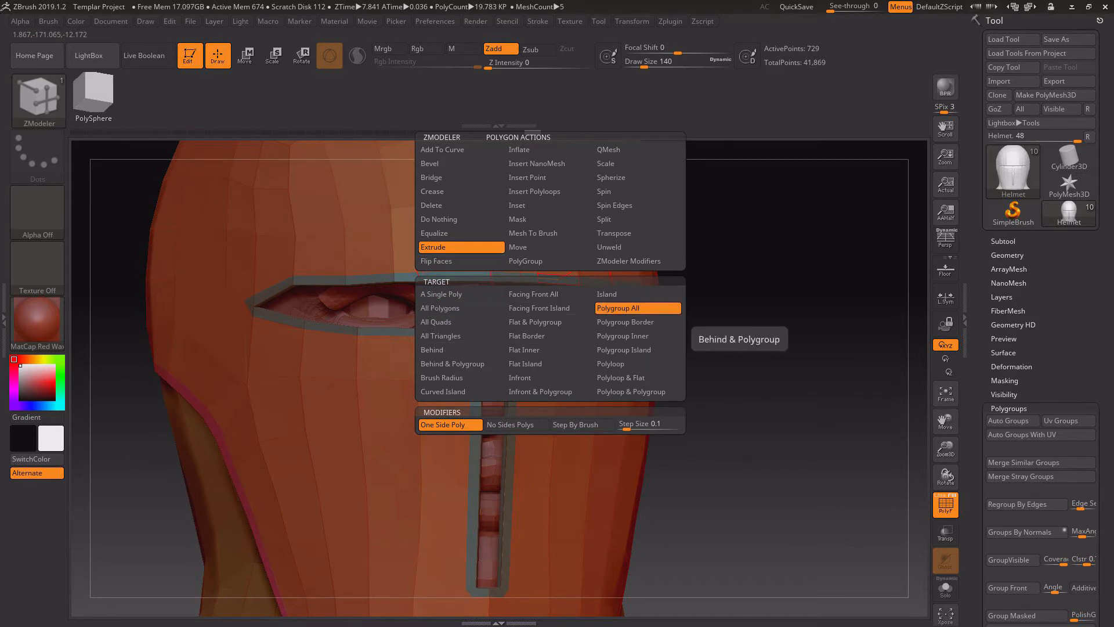
{"action": "left_click_drag", "start_coordinate": [676, 369], "coordinate": [724, 366]}
{"action": "left_click_drag", "start_coordinate": [569, 279], "coordinate": [570, 273]}
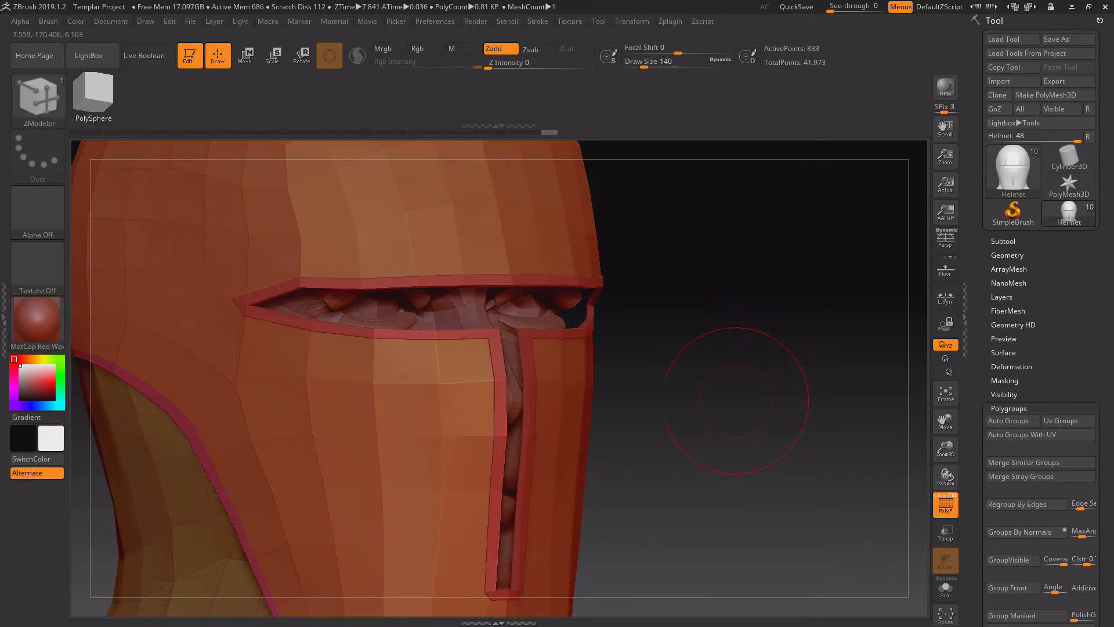
{"action": "mouse_move", "coordinate": [736, 401]}
{"action": "left_mouse_down"}
{"action": "mouse_move", "coordinate": [682, 325]}
{"action": "mouse_move", "coordinate": [749, 319]}
{"action": "mouse_move", "coordinate": [769, 362]}
{"action": "mouse_move", "coordinate": [761, 413]}
{"action": "left_mouse_up"}
{"action": "left_click_drag", "start_coordinate": [944, 452], "coordinate": [944, 473]}
{"action": "left_click_drag", "start_coordinate": [945, 422], "coordinate": [950, 267]}
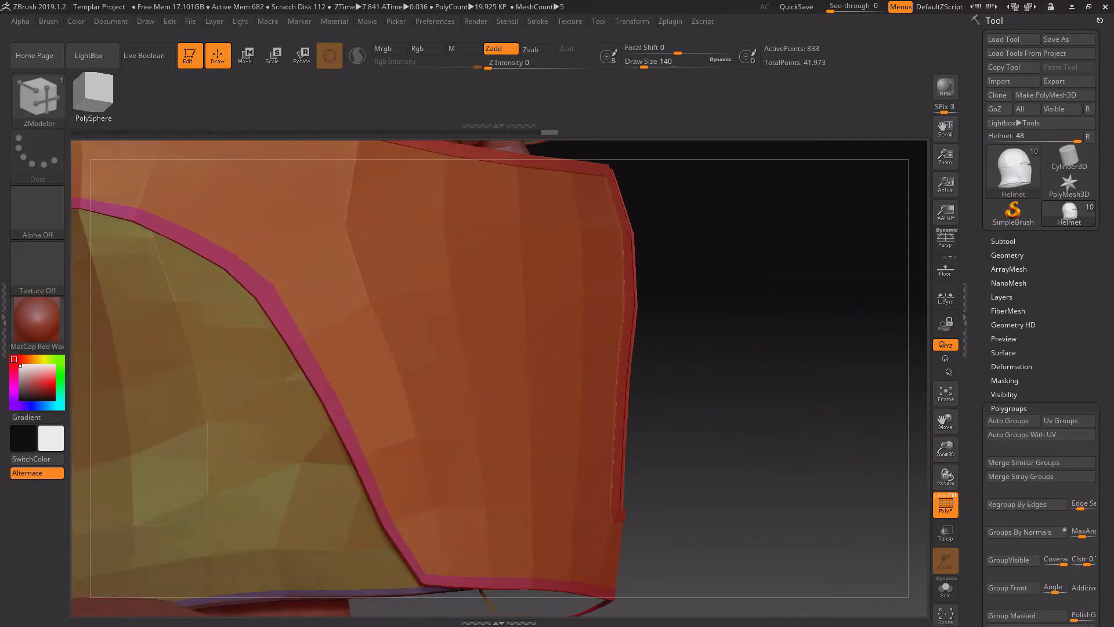
Extrude the border strip around the helmet's side opening and the border along its lower neck rim as whole polygroups.
{"action": "mouse_move", "coordinate": [813, 325]}
{"action": "left_mouse_down"}
{"action": "mouse_move", "coordinate": [883, 331]}
{"action": "mouse_move", "coordinate": [755, 401]}
{"action": "mouse_move", "coordinate": [769, 426]}
{"action": "mouse_move", "coordinate": [876, 445]}
{"action": "left_mouse_up"}
{"action": "left_click_drag", "start_coordinate": [945, 450], "coordinate": [945, 433]}
{"action": "left_click_drag", "start_coordinate": [946, 423], "coordinate": [943, 273]}
{"action": "mouse_move", "coordinate": [819, 431]}
{"action": "left_mouse_down"}
{"action": "mouse_move", "coordinate": [929, 437]}
{"action": "mouse_move", "coordinate": [962, 395]}
{"action": "left_mouse_up"}
{"action": "left_click_drag", "start_coordinate": [945, 449], "coordinate": [945, 473]}
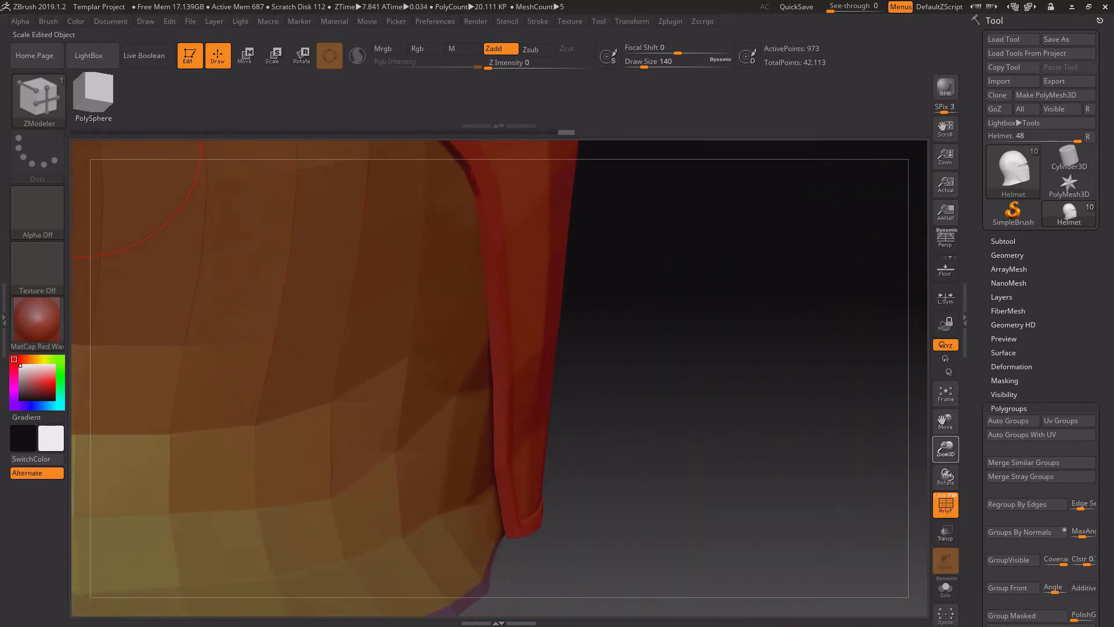
{"action": "left_click_drag", "start_coordinate": [946, 421], "coordinate": [1097, 226]}
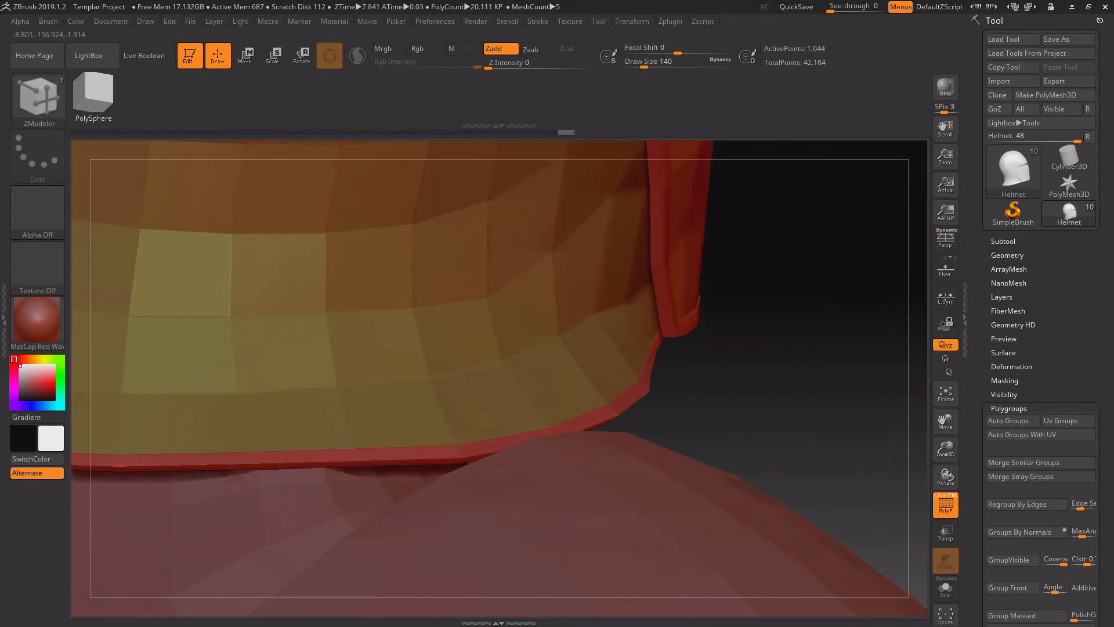
{"action": "left_click_drag", "start_coordinate": [801, 325], "coordinate": [691, 331]}
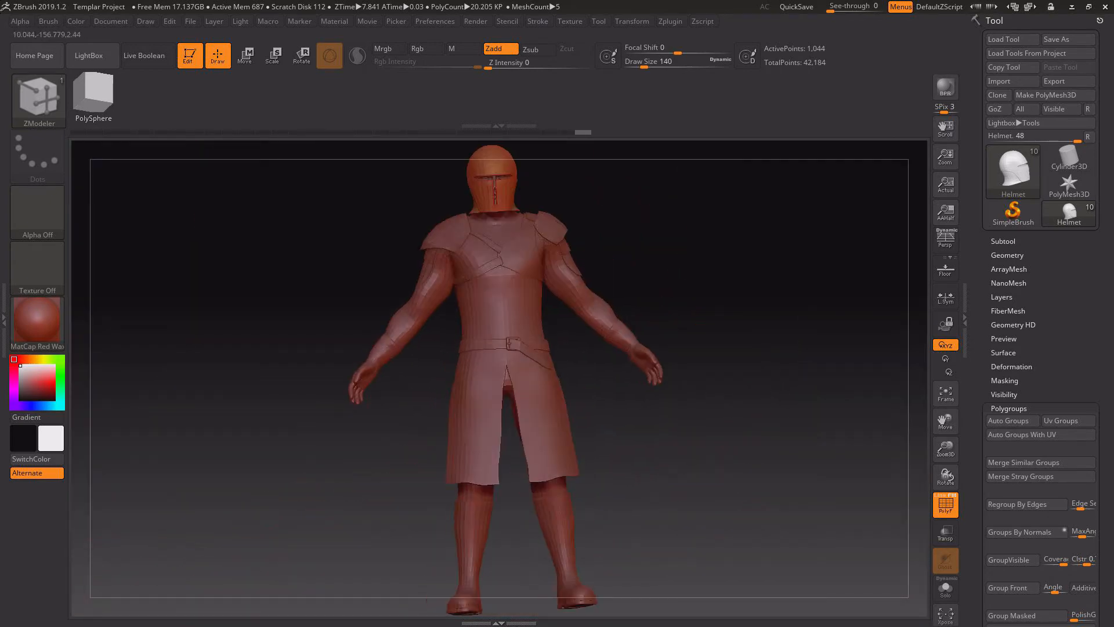
{"action": "left_click_drag", "start_coordinate": [946, 449], "coordinate": [946, 522]}
{"action": "left_click_drag", "start_coordinate": [945, 421], "coordinate": [920, 615]}
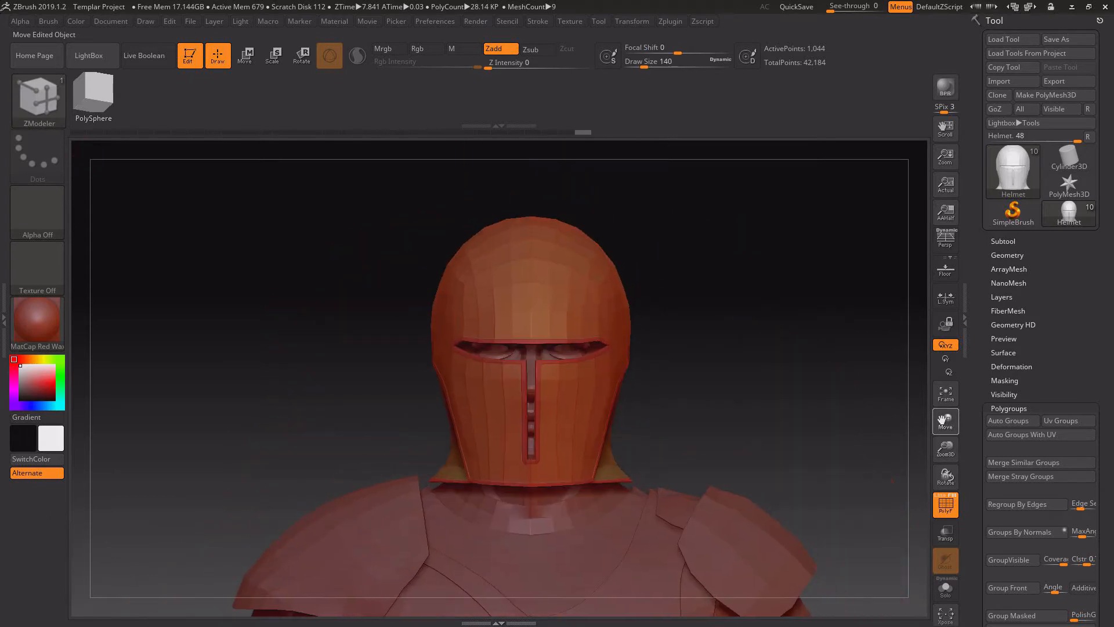
{"action": "left_click_drag", "start_coordinate": [813, 348], "coordinate": [703, 348]}
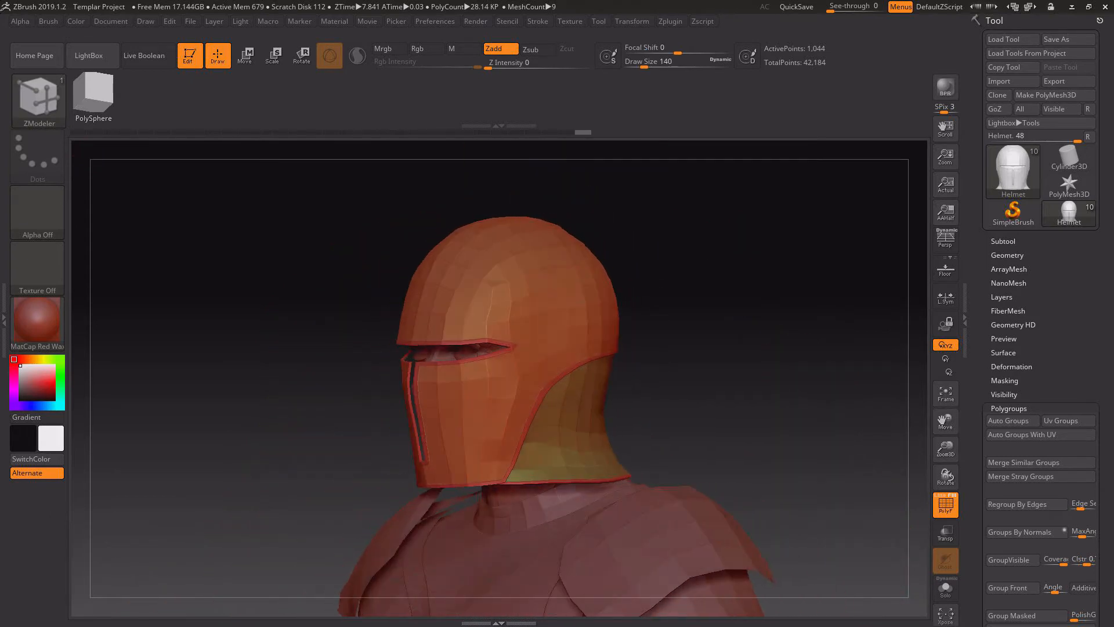
{"action": "left_click_drag", "start_coordinate": [945, 450], "coordinate": [945, 523]}
{"action": "left_click_drag", "start_coordinate": [859, 371], "coordinate": [691, 352]}
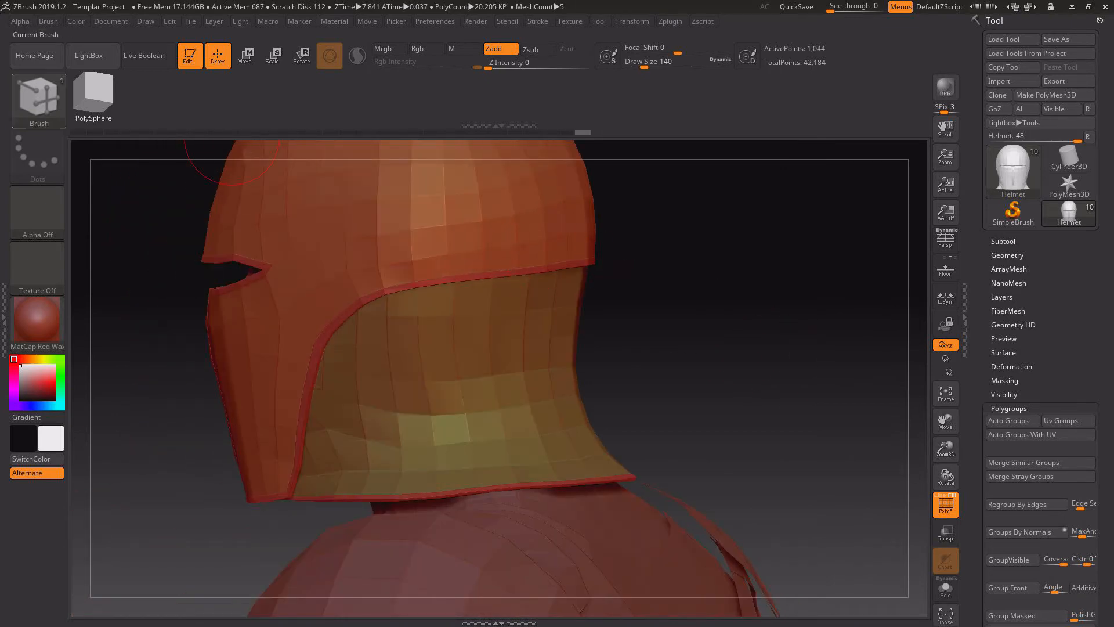
Select the Move brush and set its draw size to 1006.
{"action": "key", "text": "b"}
{"action": "key", "text": "m"}
{"action": "key", "text": "v"}
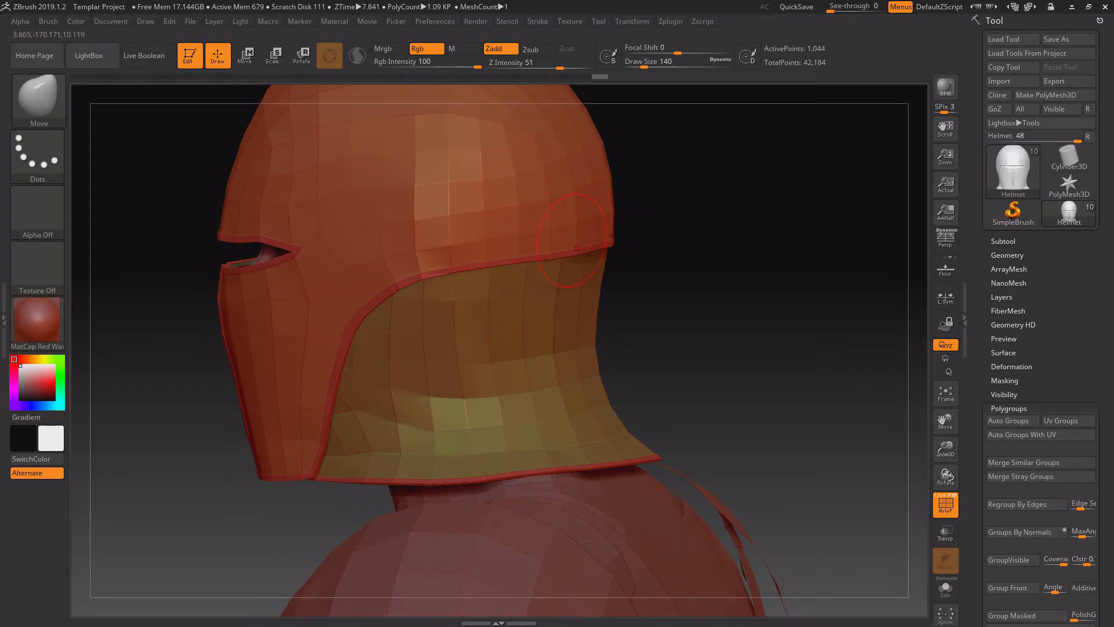
{"action": "mouse_move", "coordinate": [702, 302]}
{"action": "left_mouse_down"}
{"action": "mouse_move", "coordinate": [557, 290]}
{"action": "mouse_move", "coordinate": [754, 281]}
{"action": "mouse_move", "coordinate": [737, 290]}
{"action": "left_mouse_up"}
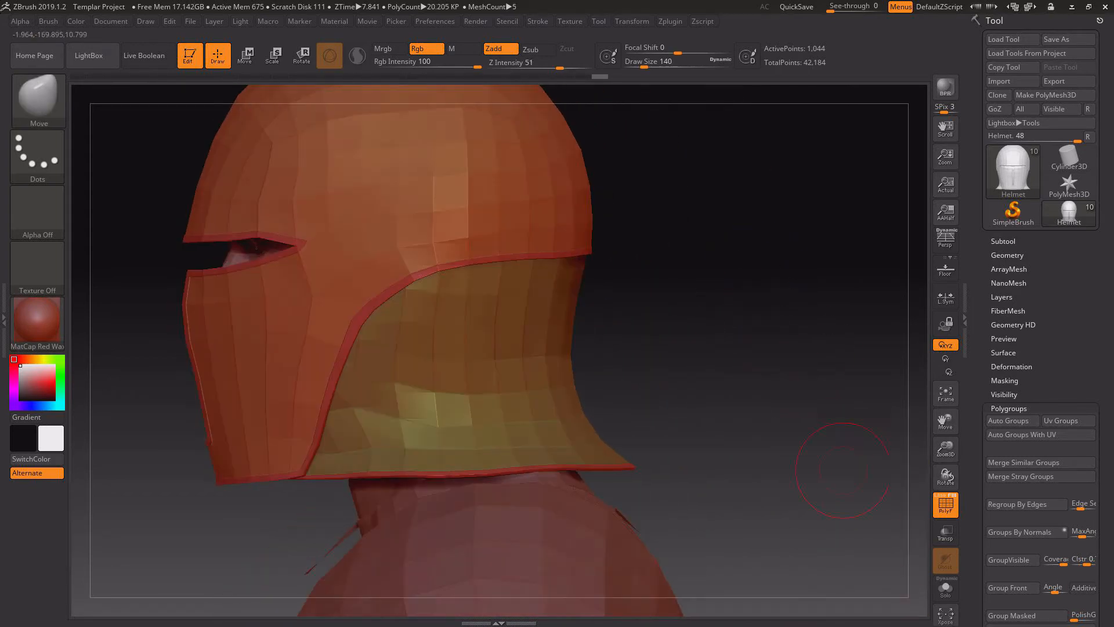
{"action": "mouse_move", "coordinate": [931, 468]}
{"action": "left_mouse_down", "text": "alt"}
{"action": "mouse_move", "coordinate": [709, 280]}
{"action": "mouse_move", "coordinate": [696, 363]}
{"action": "left_mouse_up", "text": "alt"}
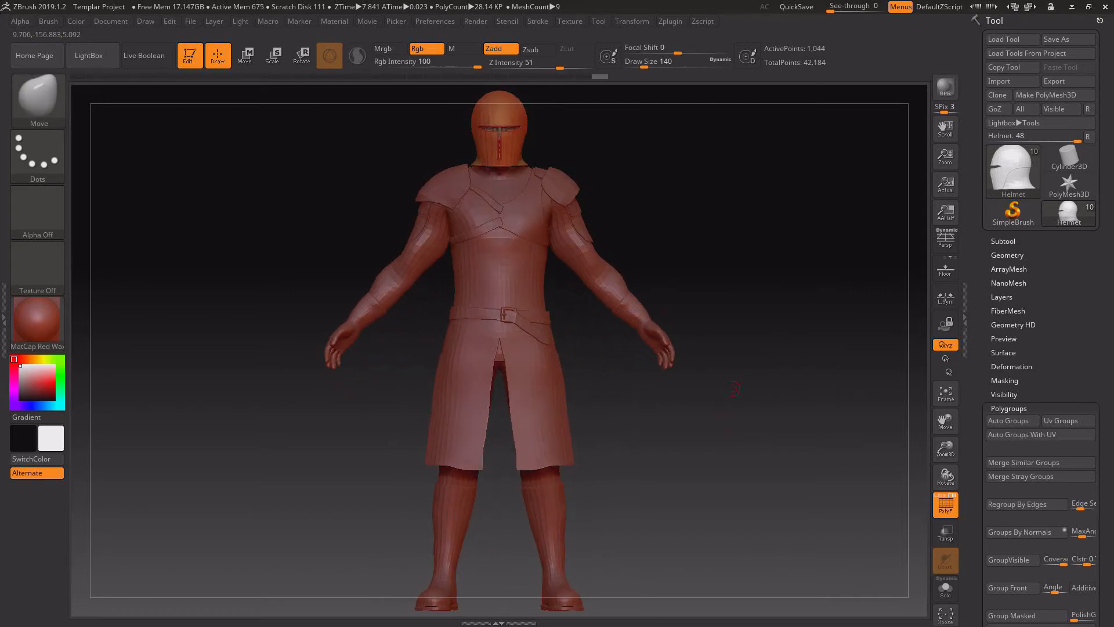
{"action": "key", "text": "space"}
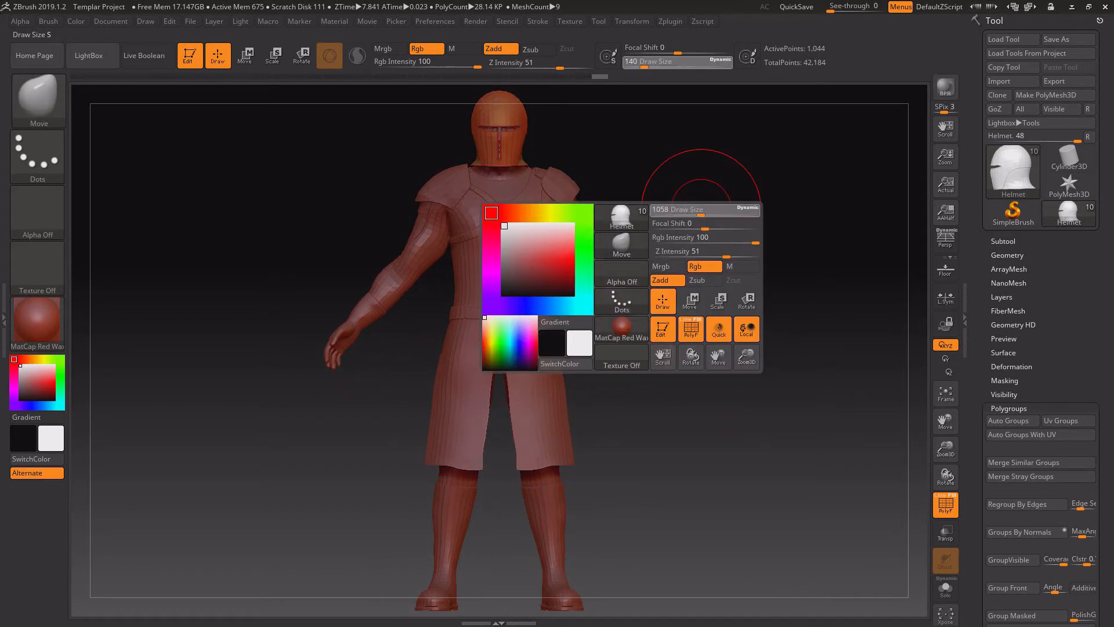
{"action": "left_click_drag", "start_coordinate": [702, 209], "coordinate": [694, 210]}
{"action": "left_click_drag", "start_coordinate": [946, 422], "coordinate": [980, 555]}
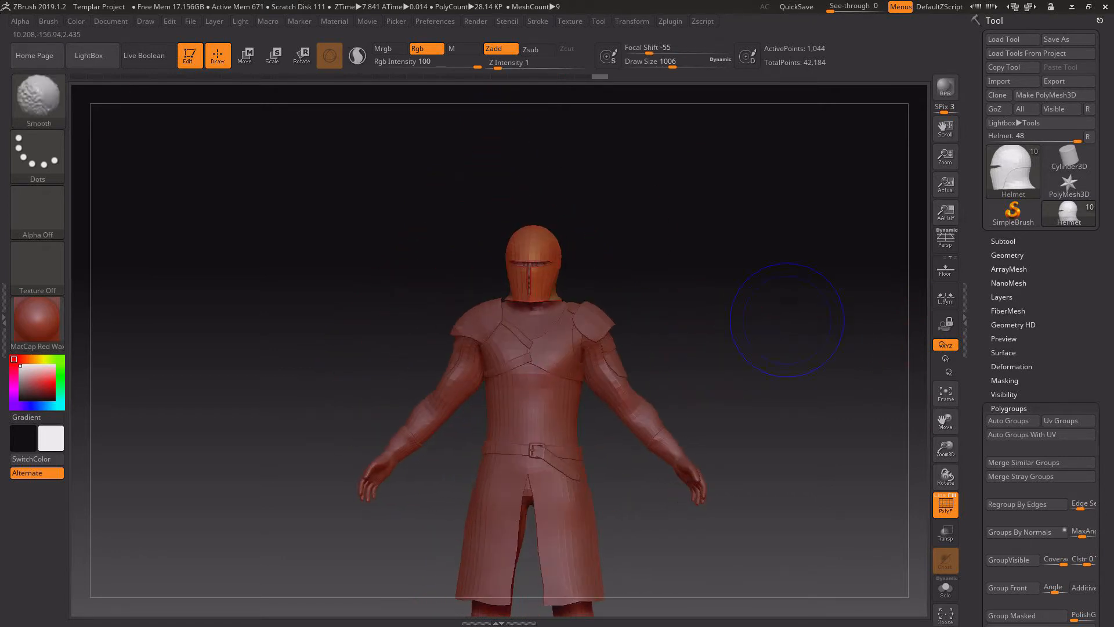
{"action": "left_click_drag", "start_coordinate": [945, 448], "coordinate": [922, 360]}
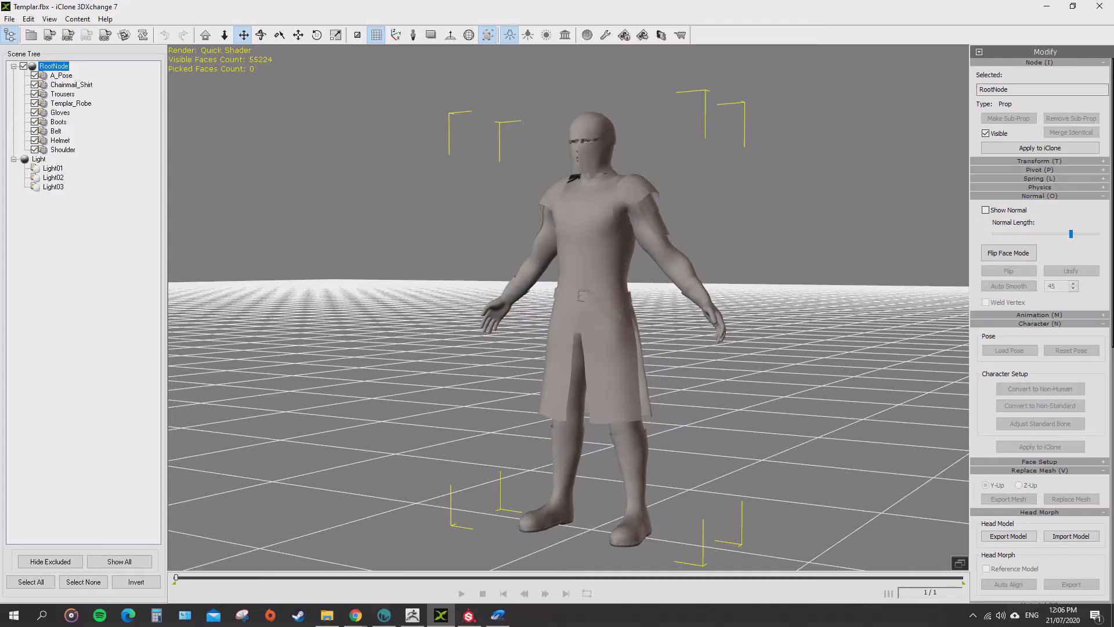
Switch to iClone 3DXchange and examine the helmet of the Templar.fbx character from the front, side and back.
{"action": "right_click_drag", "start_coordinate": [569, 313], "coordinate": [645, 313]}
{"action": "scroll", "coordinate": [568, 308], "scroll_direction": "up", "scroll_amount": 6}
{"action": "left_click_drag", "start_coordinate": [568, 232], "coordinate": [592, 407]}
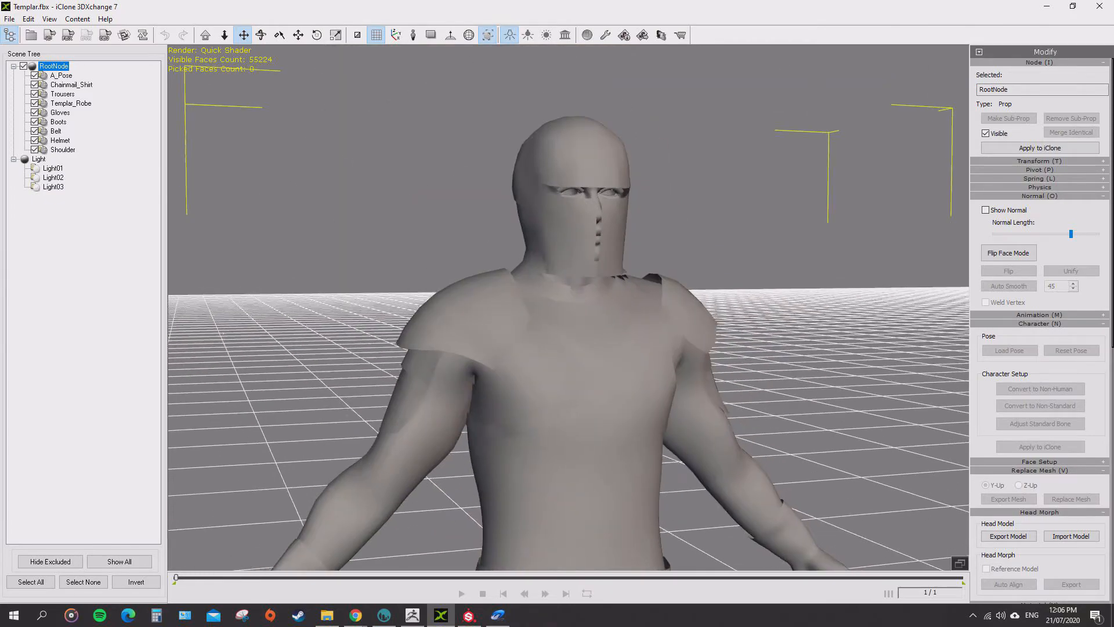
{"action": "right_click_drag", "start_coordinate": [592, 406], "coordinate": [464, 400]}
{"action": "scroll", "coordinate": [568, 307], "scroll_direction": "up", "scroll_amount": 5}
{"action": "left_click_drag", "start_coordinate": [546, 232], "coordinate": [586, 415]}
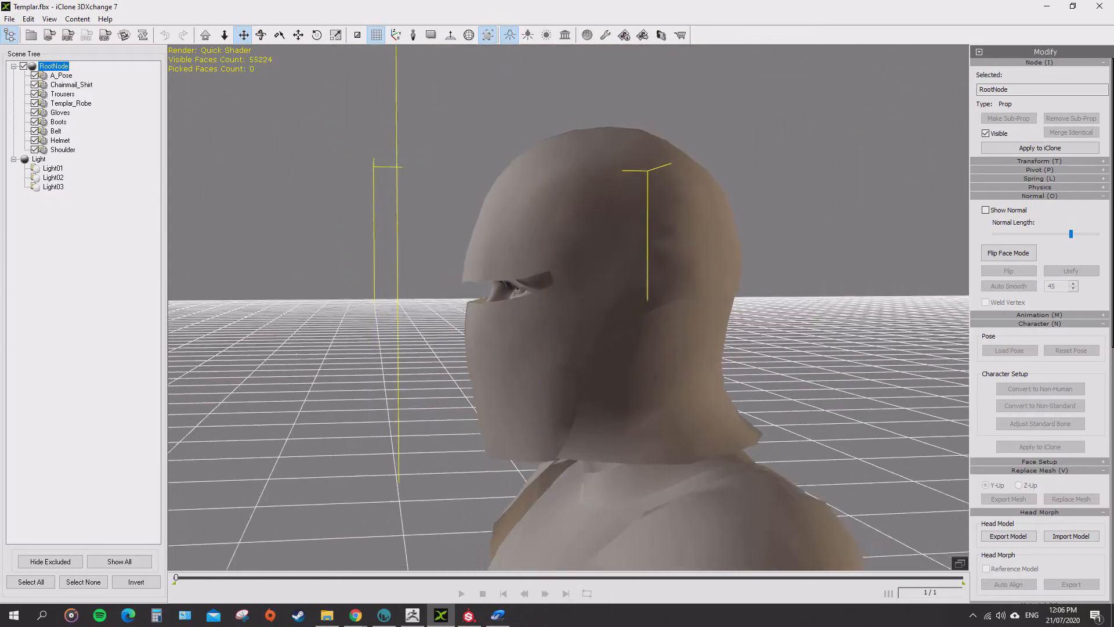
{"action": "right_click_drag", "start_coordinate": [587, 415], "coordinate": [772, 409]}
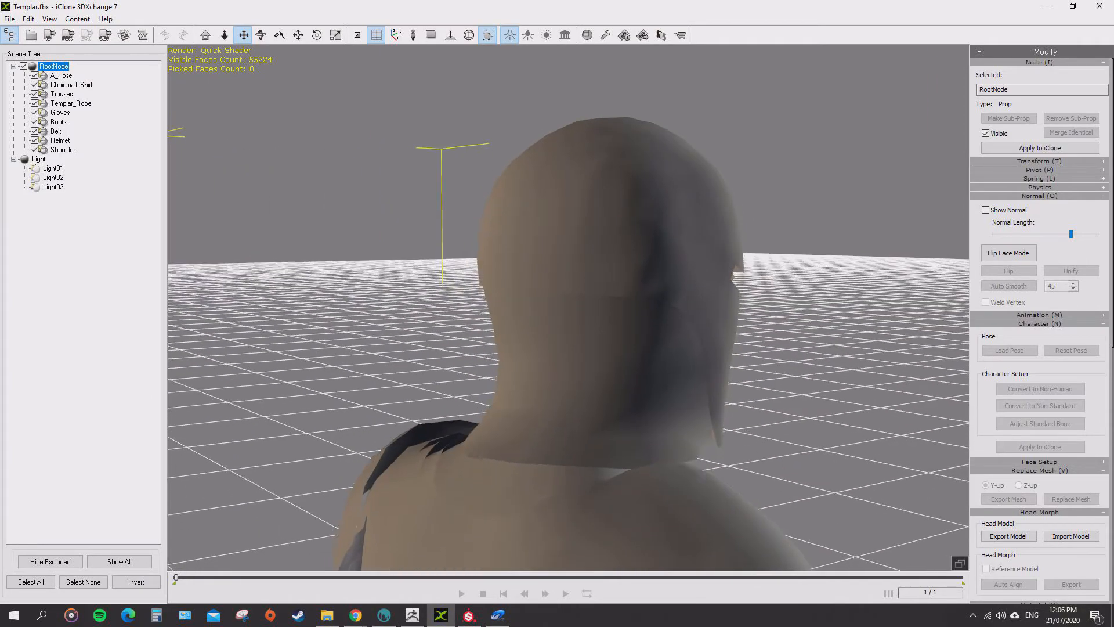
{"action": "left_click_drag", "start_coordinate": [772, 409], "coordinate": [749, 145]}
{"action": "right_click_drag", "start_coordinate": [557, 290], "coordinate": [691, 293]}
{"action": "scroll", "coordinate": [691, 293], "scroll_direction": "down", "scroll_amount": 5}
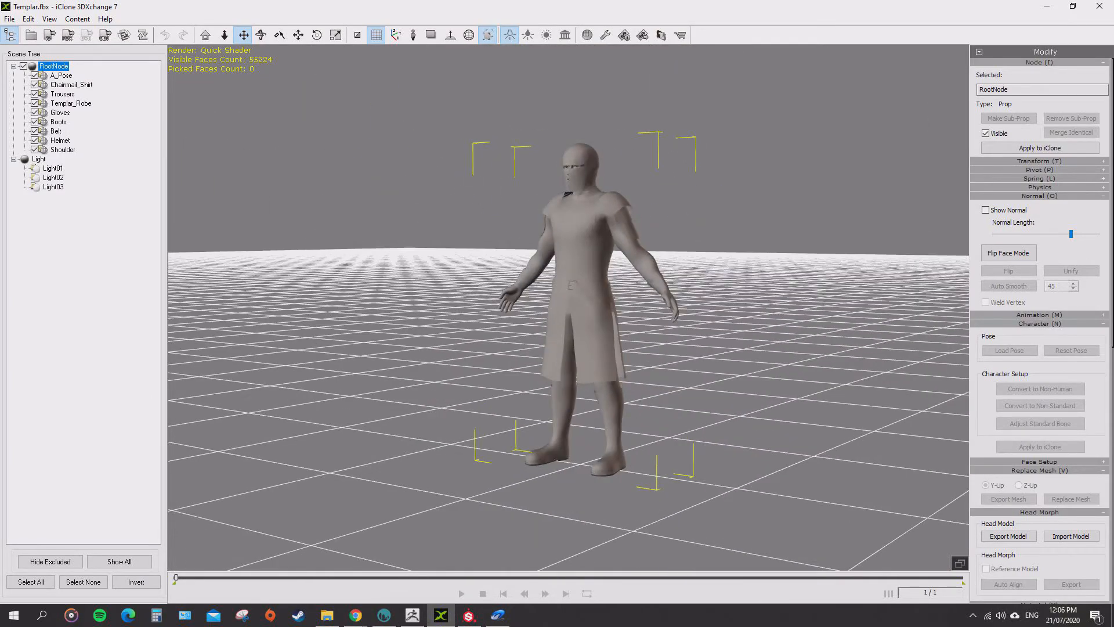
Examine the full Templar character from the front and side, including the upper body, shoulders and robe.
{"action": "scroll", "coordinate": [569, 307], "scroll_direction": "up", "scroll_amount": 1}
{"action": "left_click_drag", "start_coordinate": [569, 307], "coordinate": [534, 308]}
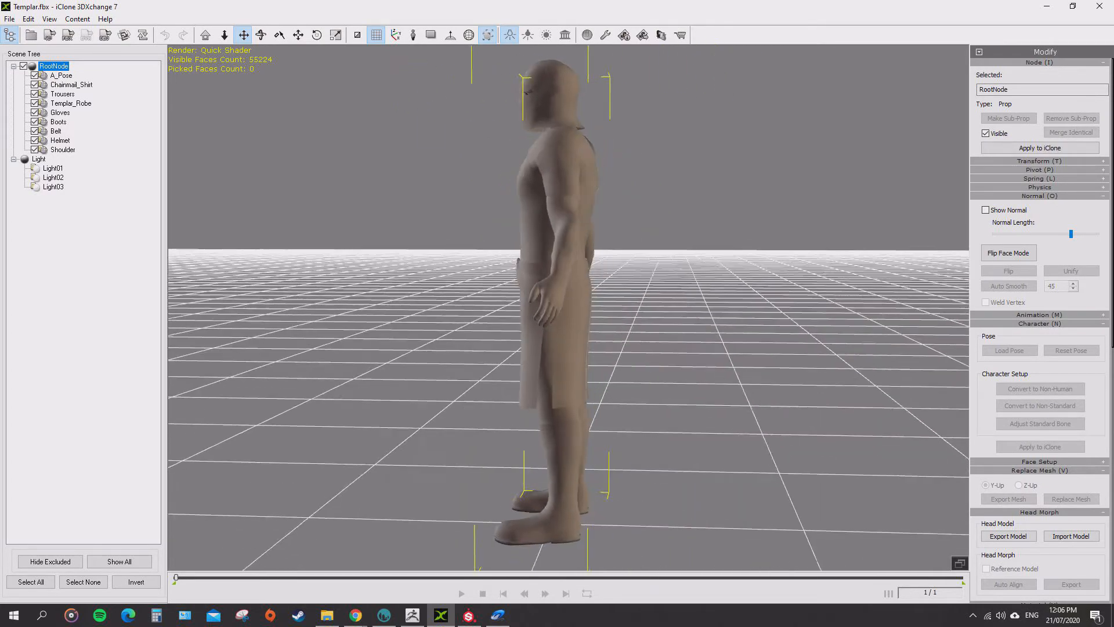
{"action": "right_click_drag", "start_coordinate": [534, 307], "coordinate": [737, 308]}
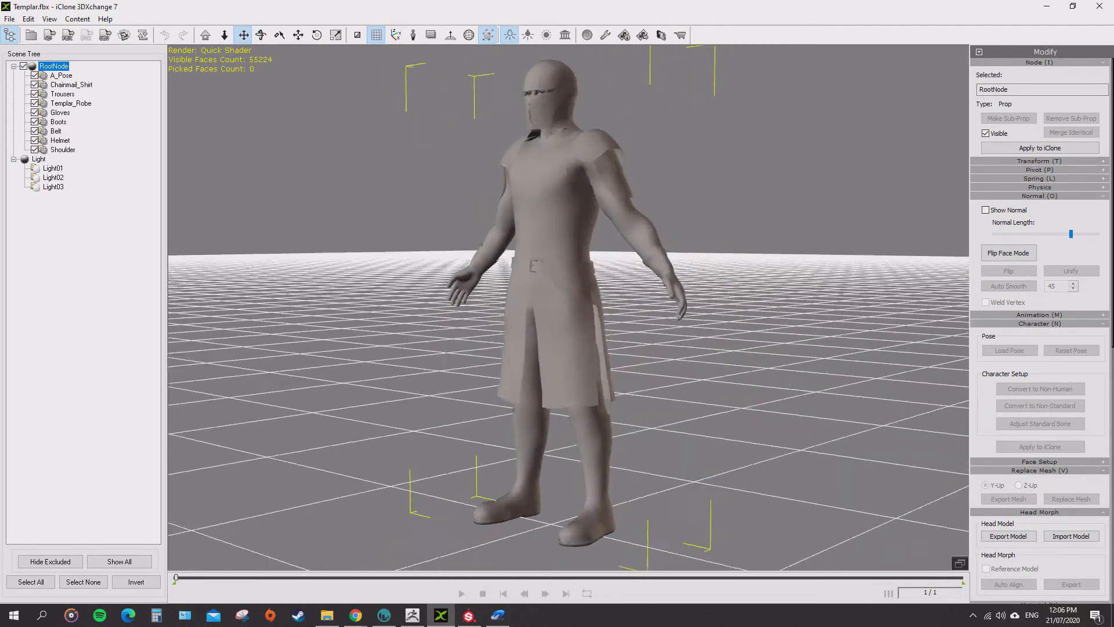
{"action": "right_click_drag", "start_coordinate": [569, 308], "coordinate": [711, 320]}
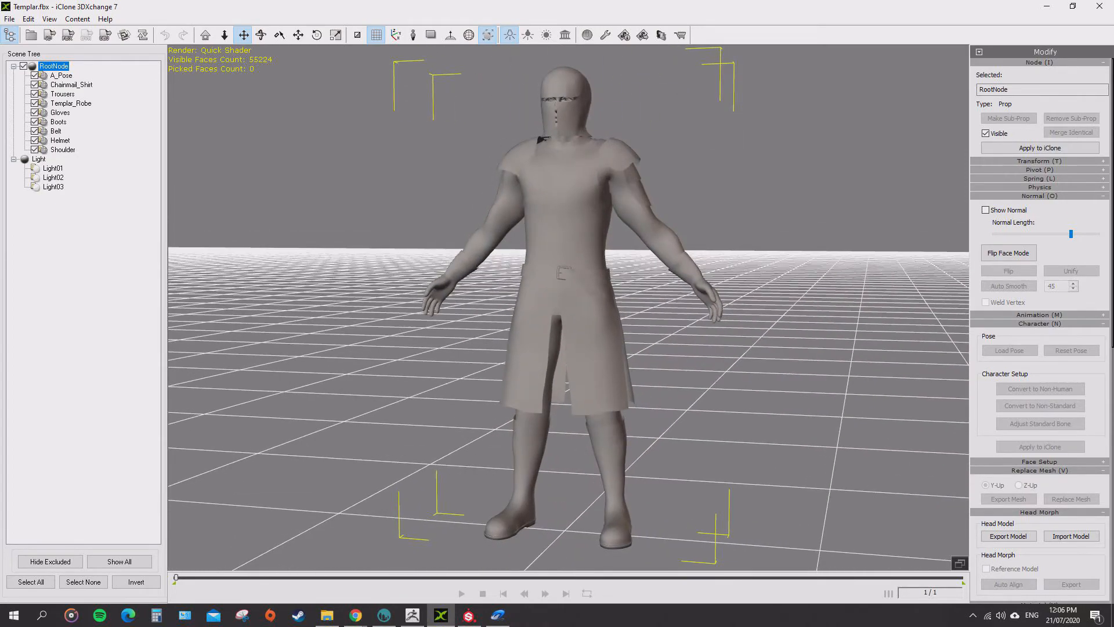
{"action": "scroll", "coordinate": [569, 308], "scroll_direction": "down", "scroll_amount": 1}
{"action": "mouse_move", "coordinate": [569, 308]}
{"action": "right_mouse_down"}
{"action": "mouse_move", "coordinate": [548, 307]}
{"action": "mouse_move", "coordinate": [609, 309]}
{"action": "mouse_move", "coordinate": [511, 309]}
{"action": "mouse_move", "coordinate": [580, 309]}
{"action": "mouse_move", "coordinate": [554, 309]}
{"action": "right_mouse_up"}
{"action": "scroll", "coordinate": [554, 308], "scroll_direction": "up", "scroll_amount": 4}
{"action": "middle_click_drag", "start_coordinate": [554, 309], "coordinate": [556, 505]}
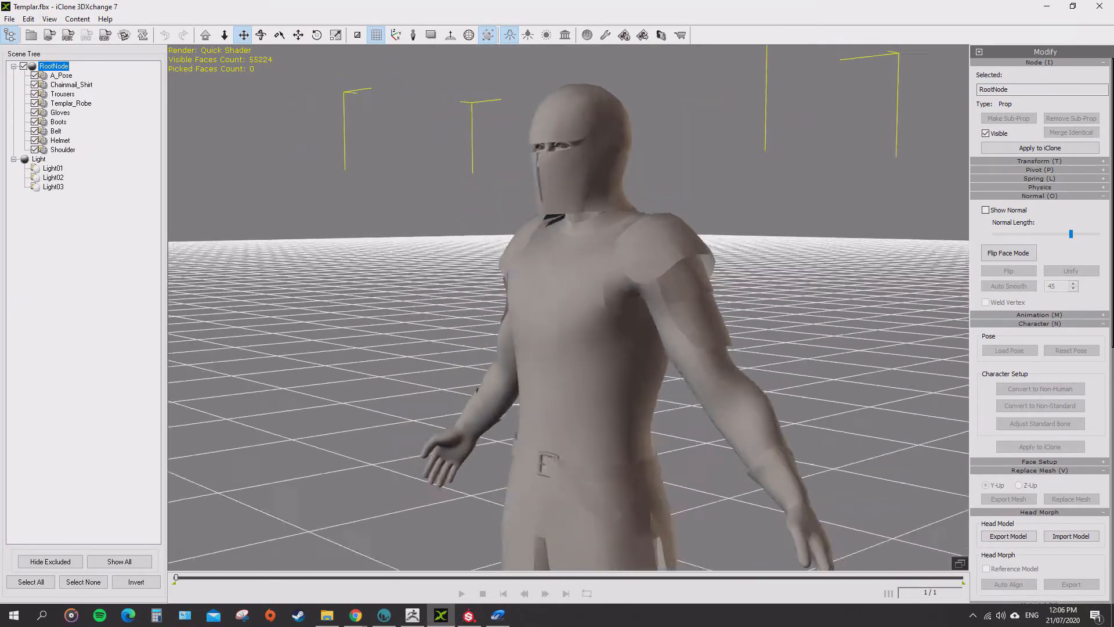
{"action": "scroll", "coordinate": [556, 505], "scroll_direction": "down", "scroll_amount": 2}
{"action": "mouse_move", "coordinate": [556, 505]}
{"action": "right_mouse_down"}
{"action": "mouse_move", "coordinate": [516, 505]}
{"action": "mouse_move", "coordinate": [563, 505]}
{"action": "mouse_move", "coordinate": [550, 505]}
{"action": "right_mouse_up"}
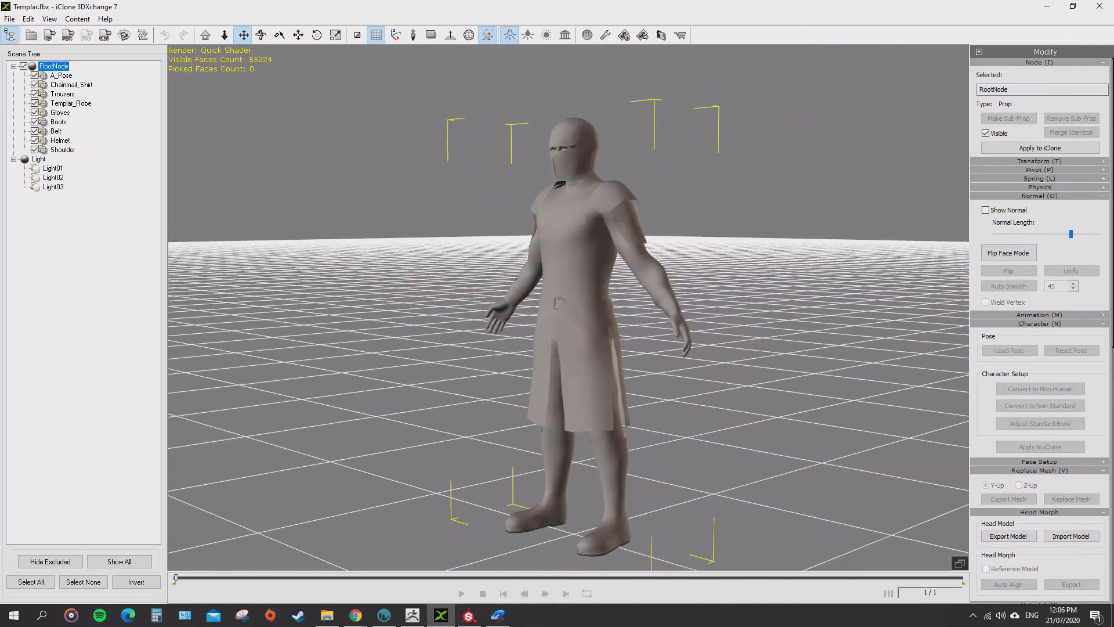
{"action": "middle_click_drag", "start_coordinate": [550, 505], "coordinate": [511, 479]}
{"action": "right_click_drag", "start_coordinate": [510, 479], "coordinate": [540, 479]}
Hide the A_Pose body mesh in the scene tree so only the clothing and armour pieces are shown.
{"action": "left_click", "coordinate": [61, 76]}
{"action": "left_click", "coordinate": [71, 84]}
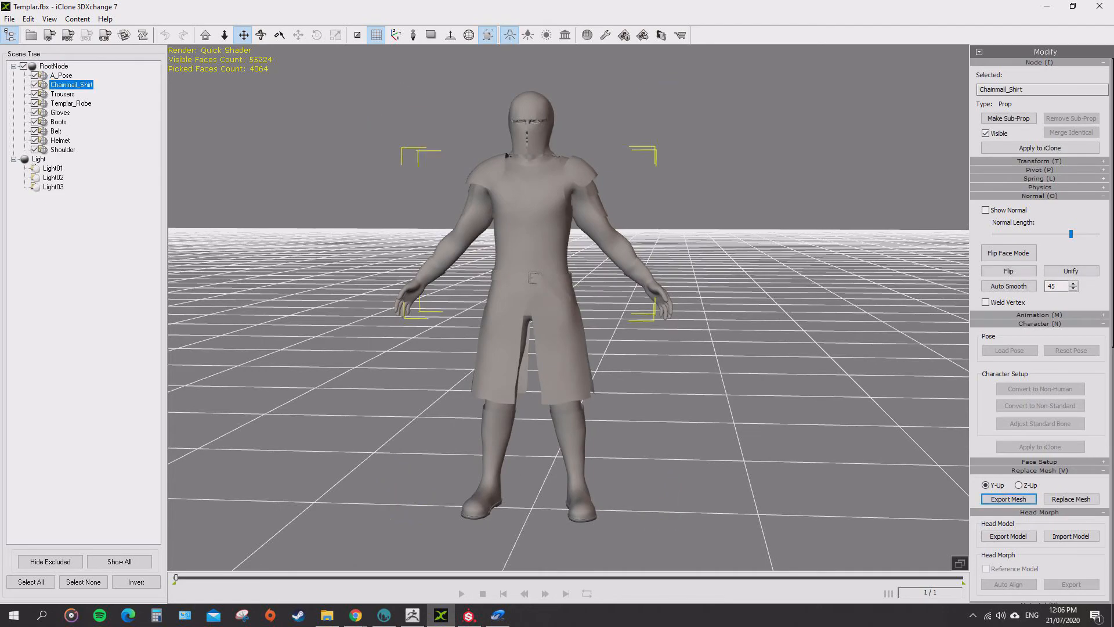
{"action": "left_click", "coordinate": [61, 76]}
{"action": "left_click", "coordinate": [34, 75]}
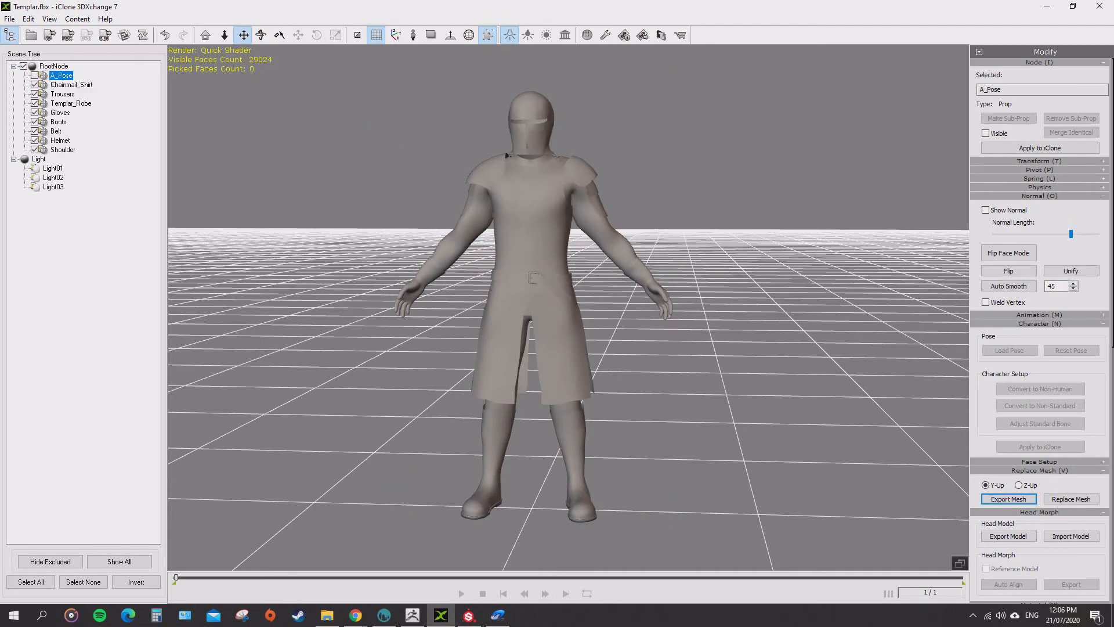
{"action": "mouse_move", "coordinate": [562, 371]}
{"action": "right_mouse_down"}
{"action": "mouse_move", "coordinate": [478, 373]}
{"action": "mouse_move", "coordinate": [560, 372]}
{"action": "right_mouse_up"}
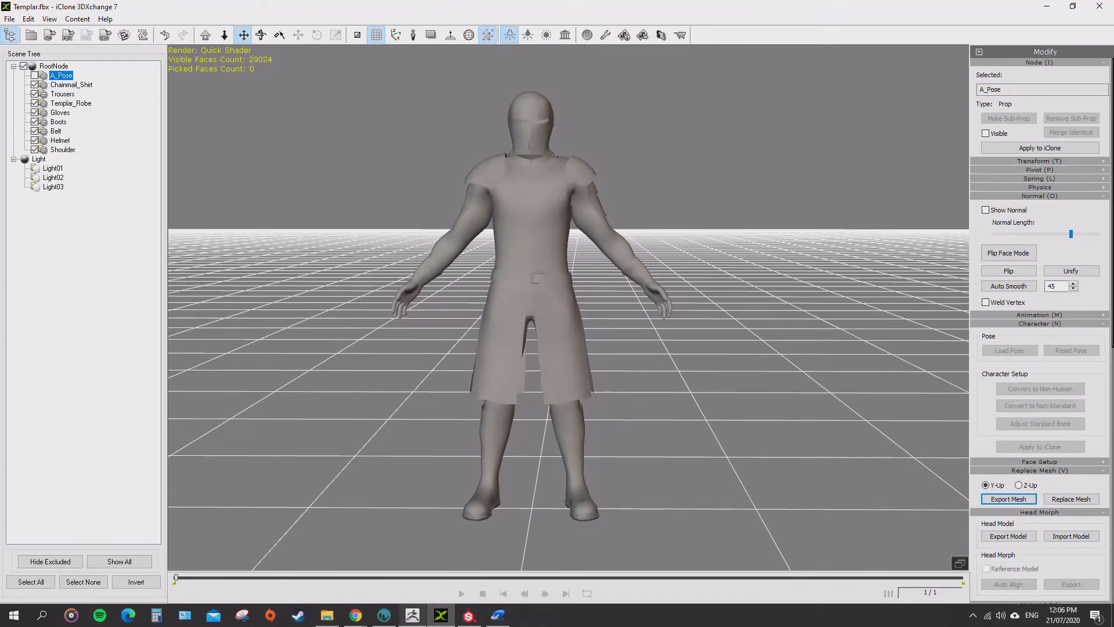
Switch back to ZBrush and hide the A_Pose body subtool, leaving the clothing and armour subtools shown.
{"action": "left_click", "coordinate": [412, 615]}
{"action": "mouse_move", "coordinate": [707, 384]}
{"action": "left_mouse_down"}
{"action": "mouse_move", "coordinate": [572, 386]}
{"action": "mouse_move", "coordinate": [703, 383]}
{"action": "left_mouse_up"}
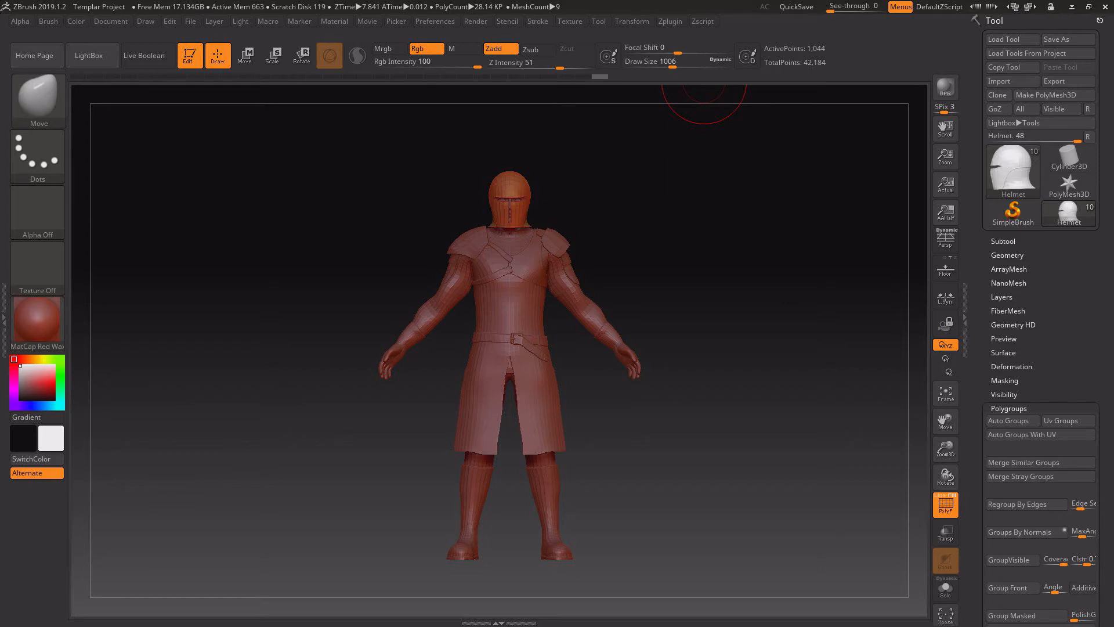
{"action": "left_click", "coordinate": [1003, 241]}
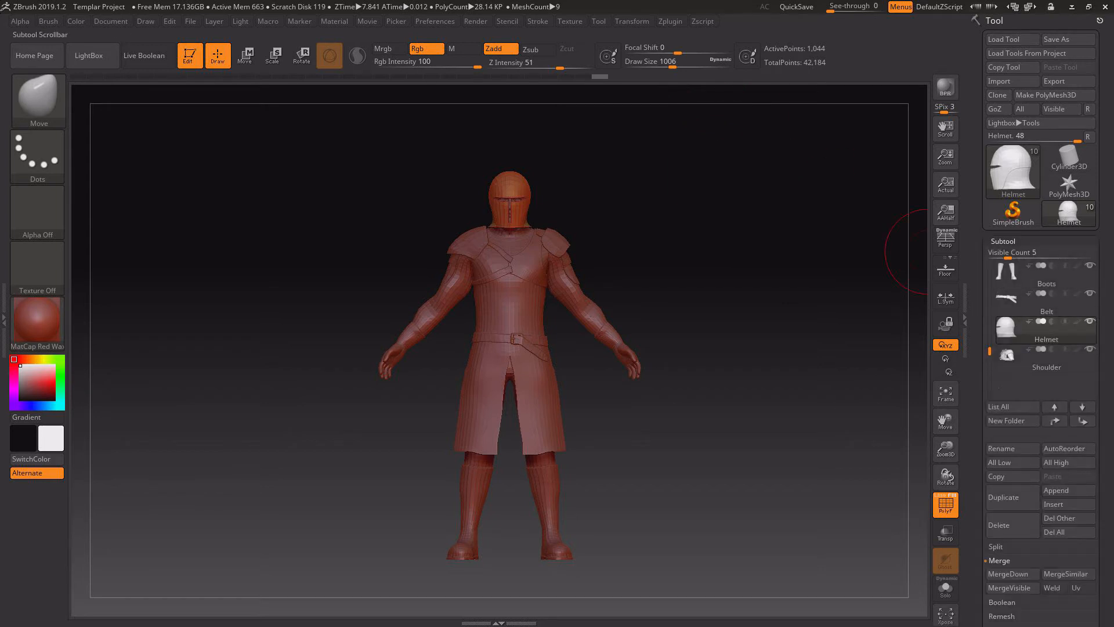
{"action": "left_click_drag", "start_coordinate": [990, 352], "coordinate": [990, 265]}
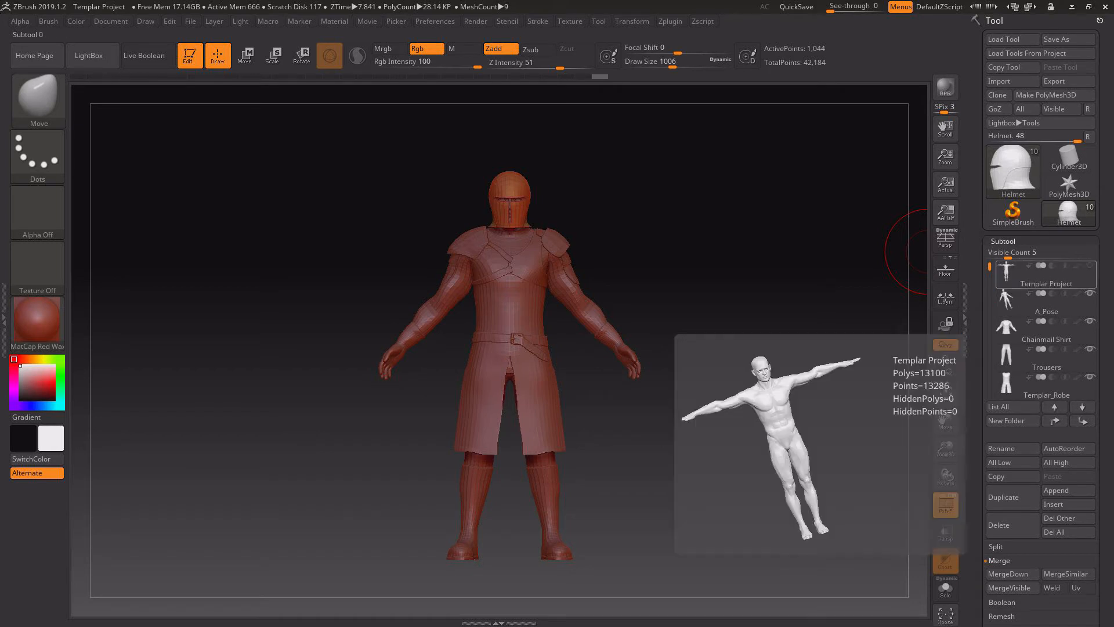
{"action": "mouse_move", "coordinate": [1006, 299]}
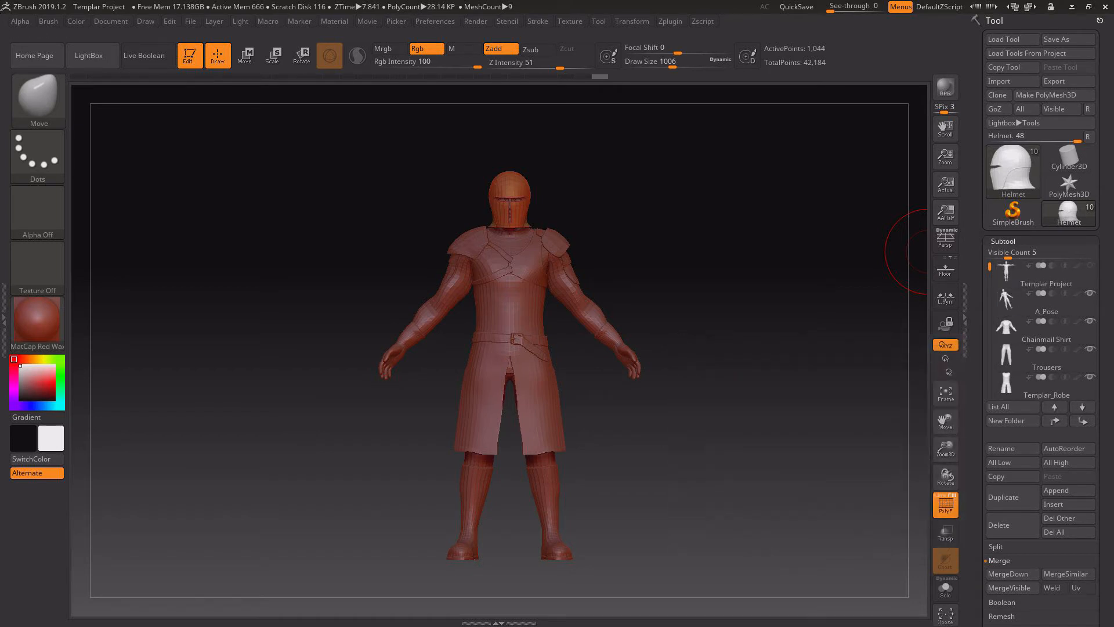
{"action": "mouse_move", "coordinate": [1006, 272]}
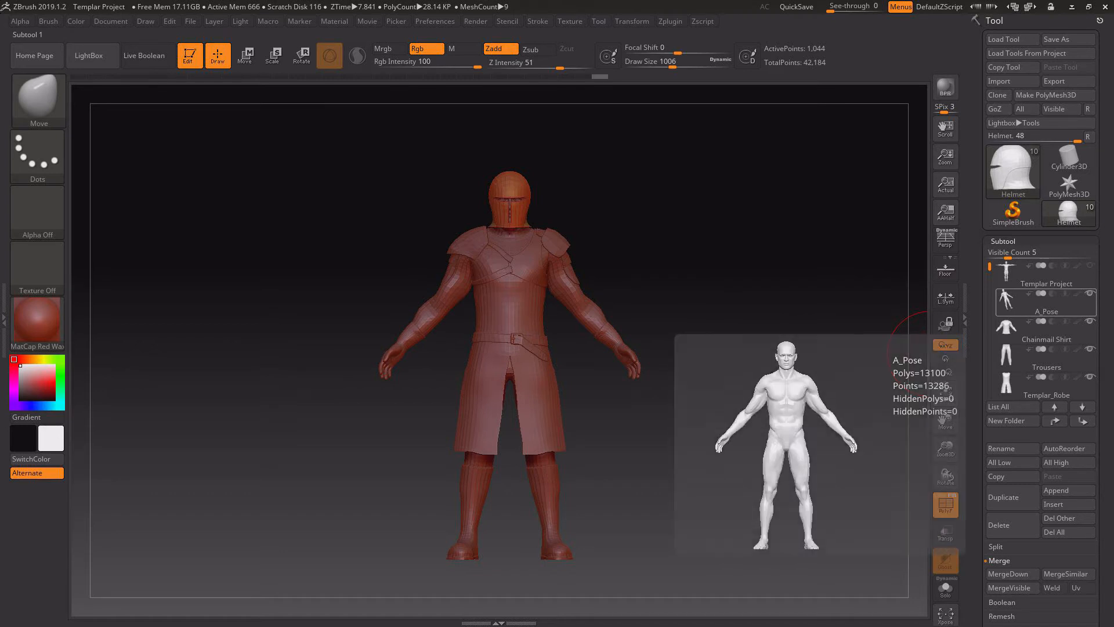
{"action": "left_click", "coordinate": [1091, 294]}
{"action": "left_click_drag", "start_coordinate": [990, 267], "coordinate": [991, 272]}
{"action": "mouse_move", "coordinate": [801, 333]}
{"action": "left_mouse_down"}
{"action": "mouse_move", "coordinate": [894, 334]}
{"action": "mouse_move", "coordinate": [807, 331]}
{"action": "left_mouse_up"}
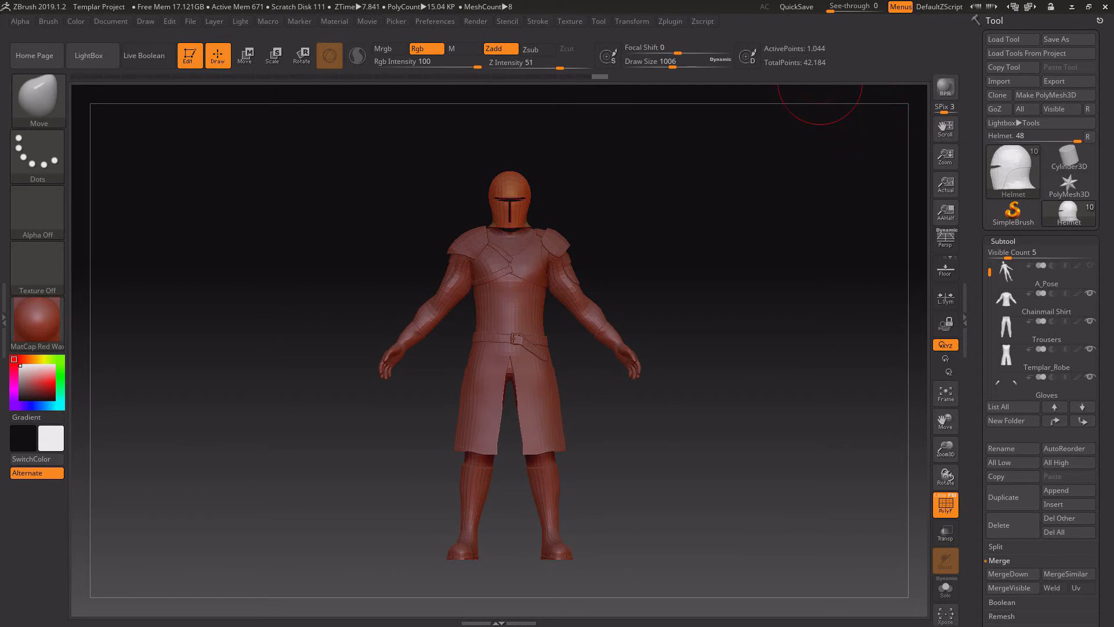
Open the FBX ExportImport options and set the export to include only the visible subtools.
{"action": "left_click", "coordinate": [670, 20]}
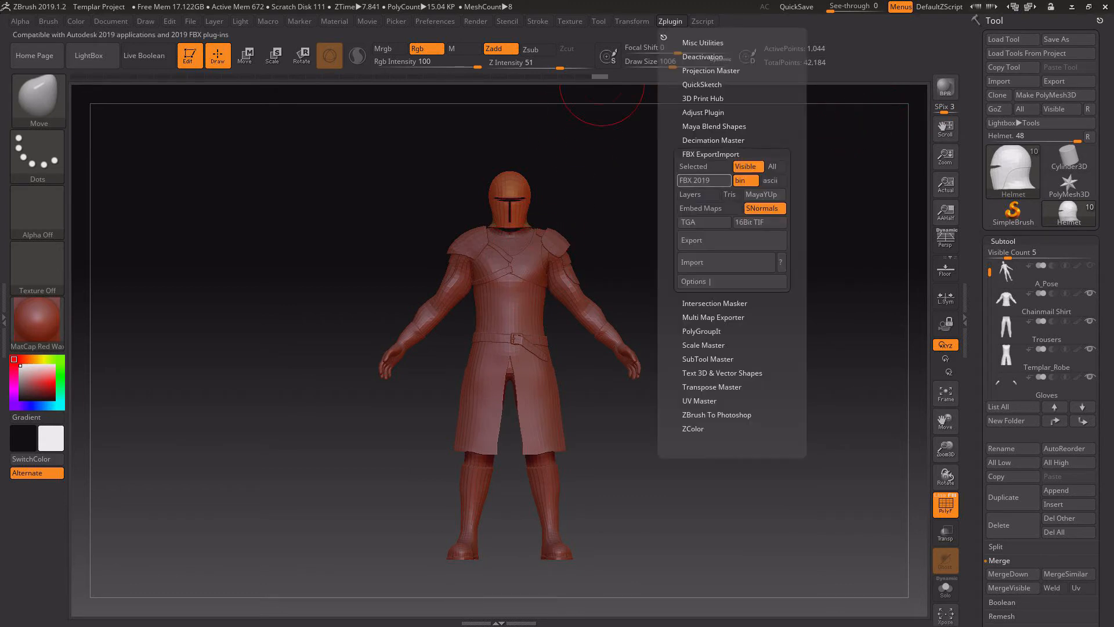
{"action": "left_click", "coordinate": [704, 167]}
{"action": "left_click", "coordinate": [748, 167]}
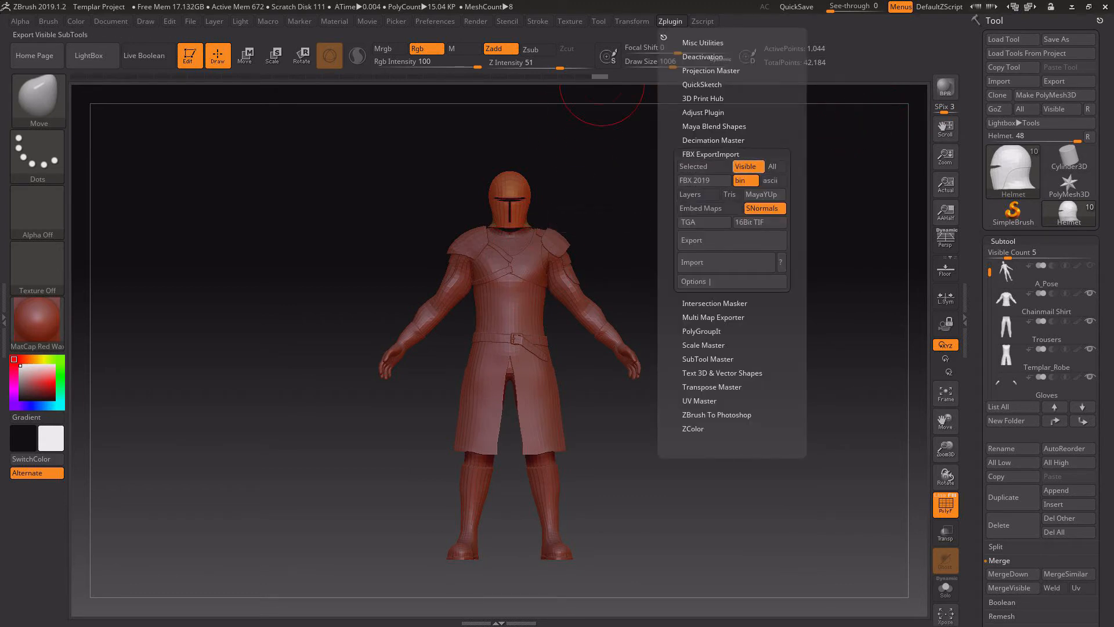
{"action": "left_click", "coordinate": [710, 154]}
{"action": "left_click", "coordinate": [711, 154]}
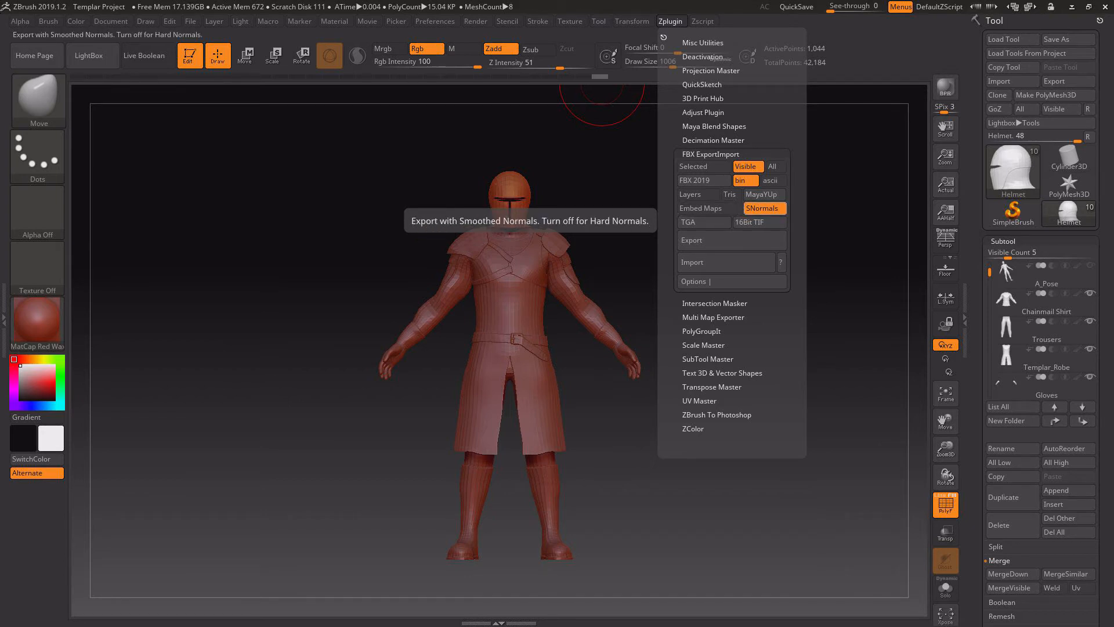
Export the visible subtools as Templar.fbx into the Templar project's 0 - FBX folder, replacing the existing file.
{"action": "left_click", "coordinate": [697, 240]}
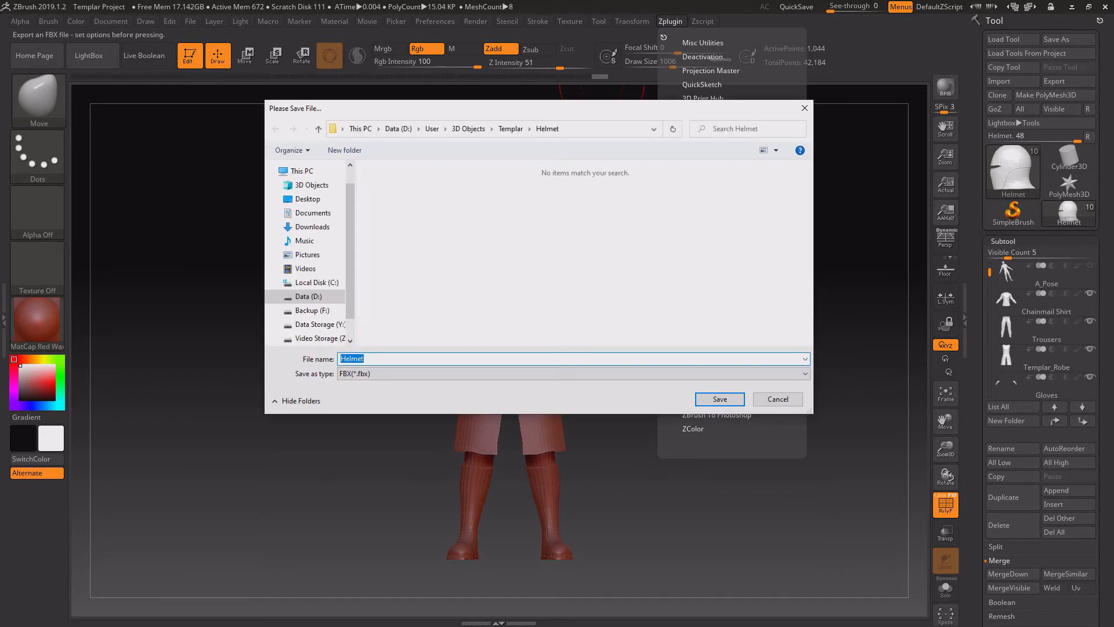
{"action": "left_click", "coordinate": [511, 129]}
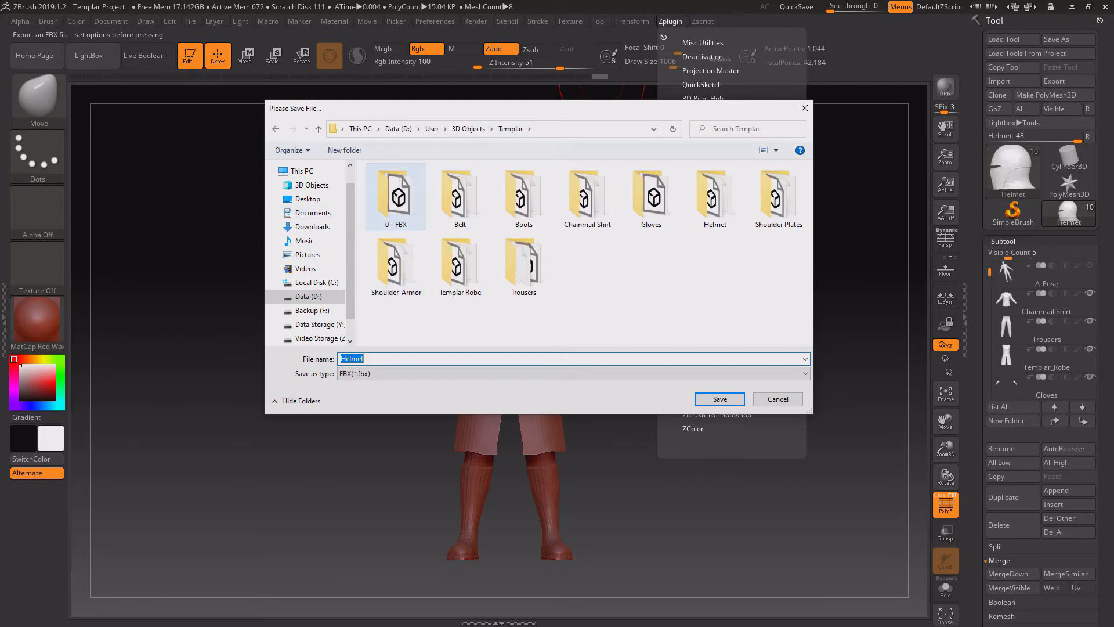
{"action": "double_click", "coordinate": [396, 195]}
{"action": "double_click", "coordinate": [396, 195]}
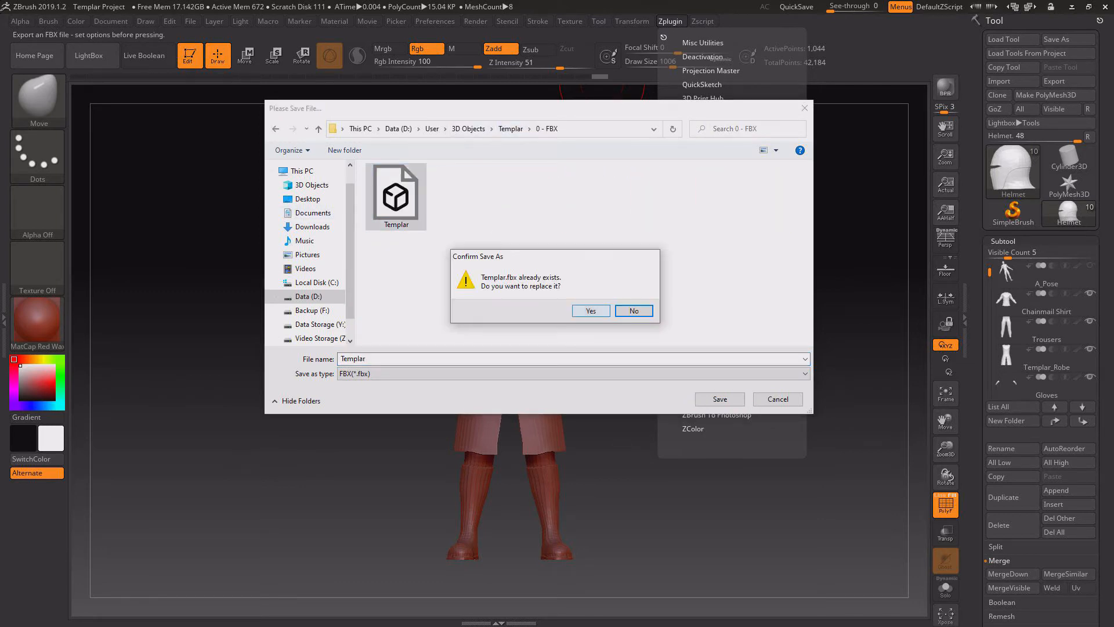
{"action": "left_click", "coordinate": [591, 311]}
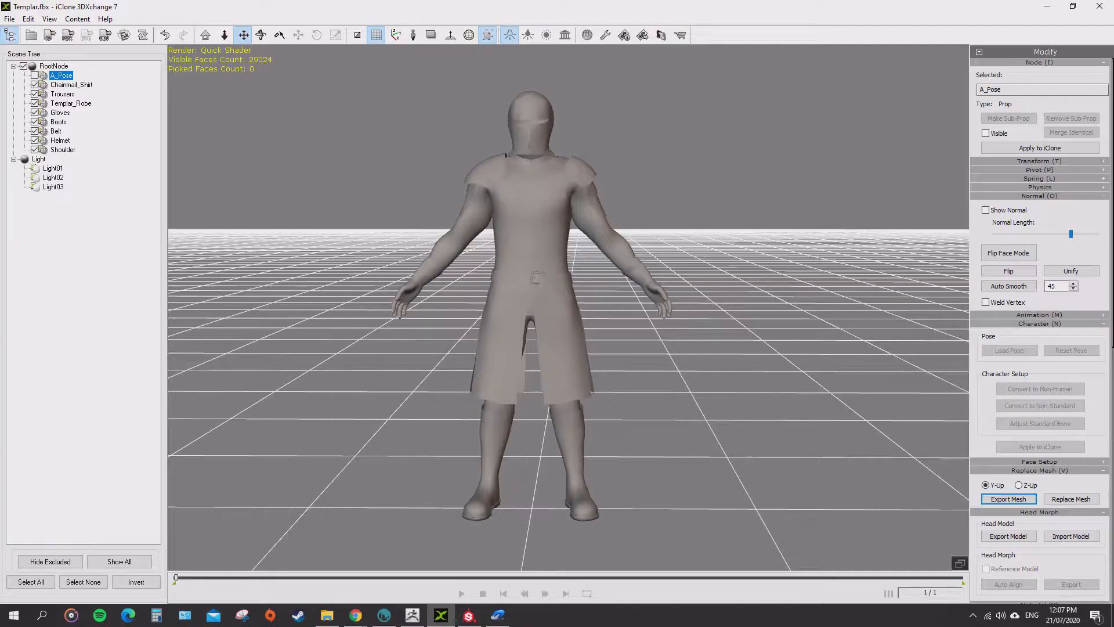
Switch to iClone 3DXchange and import the new Templar.fbx, discarding the current data without exporting it and keeping the default import options.
{"action": "key", "text": "alt+Tab"}
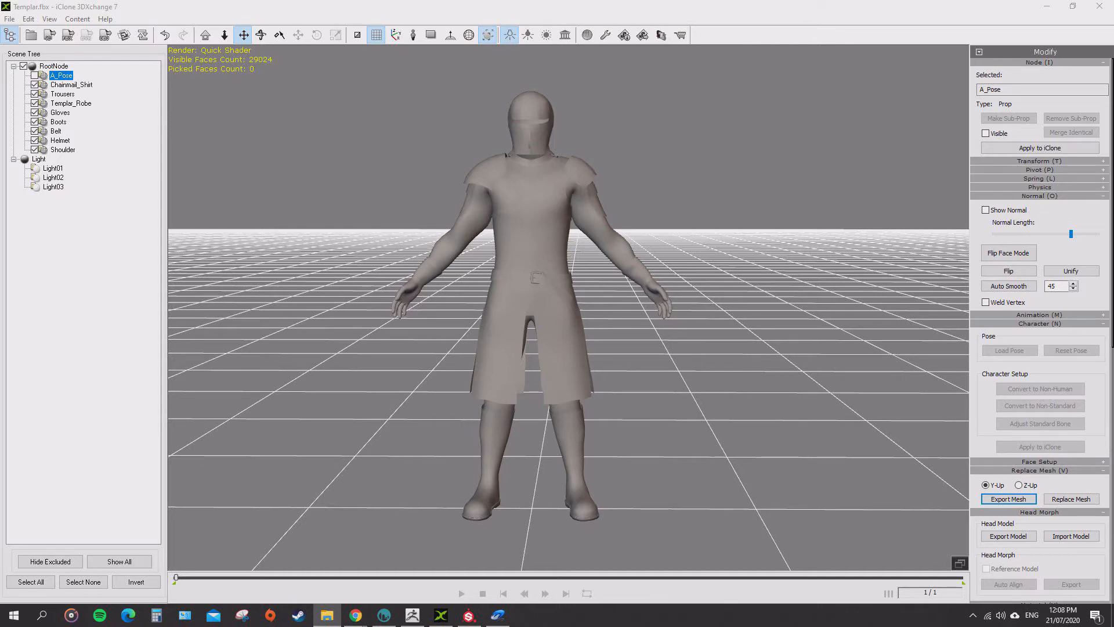
{"action": "left_click_drag", "start_coordinate": [1113, 180], "coordinate": [702, 178]}
{"action": "left_click", "coordinate": [567, 253]}
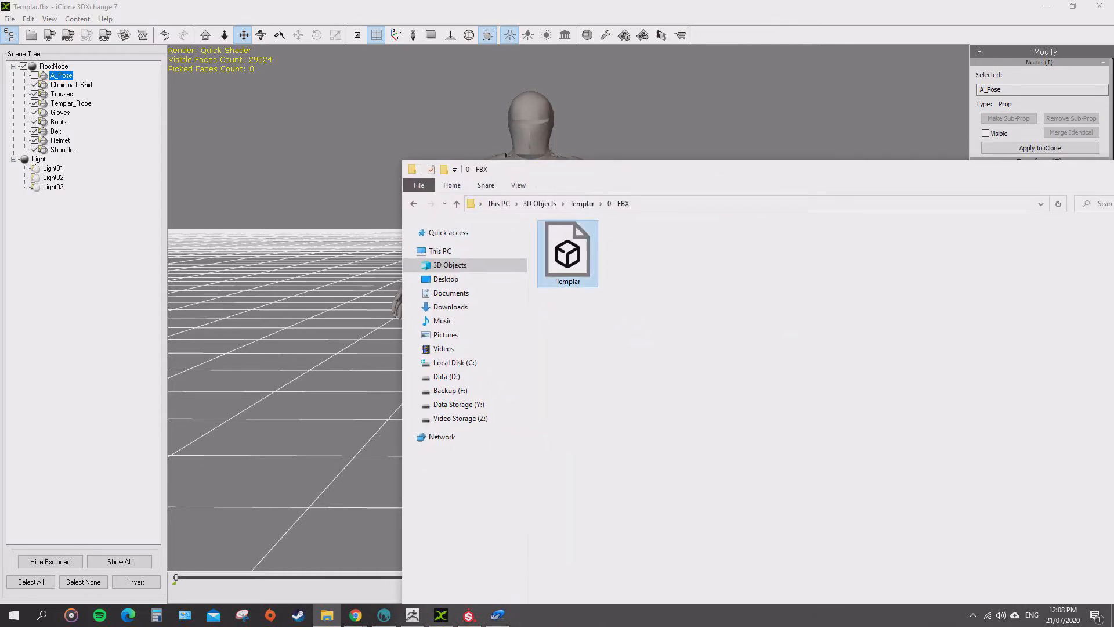
{"action": "left_click_drag", "start_coordinate": [568, 254], "coordinate": [530, 115]}
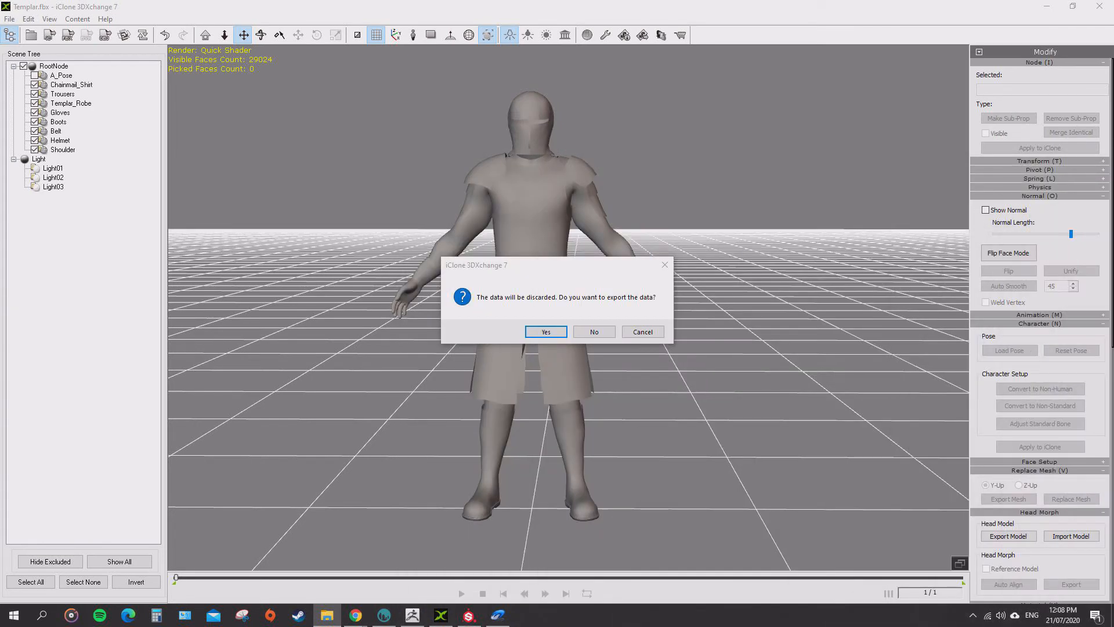
{"action": "left_click", "coordinate": [595, 331]}
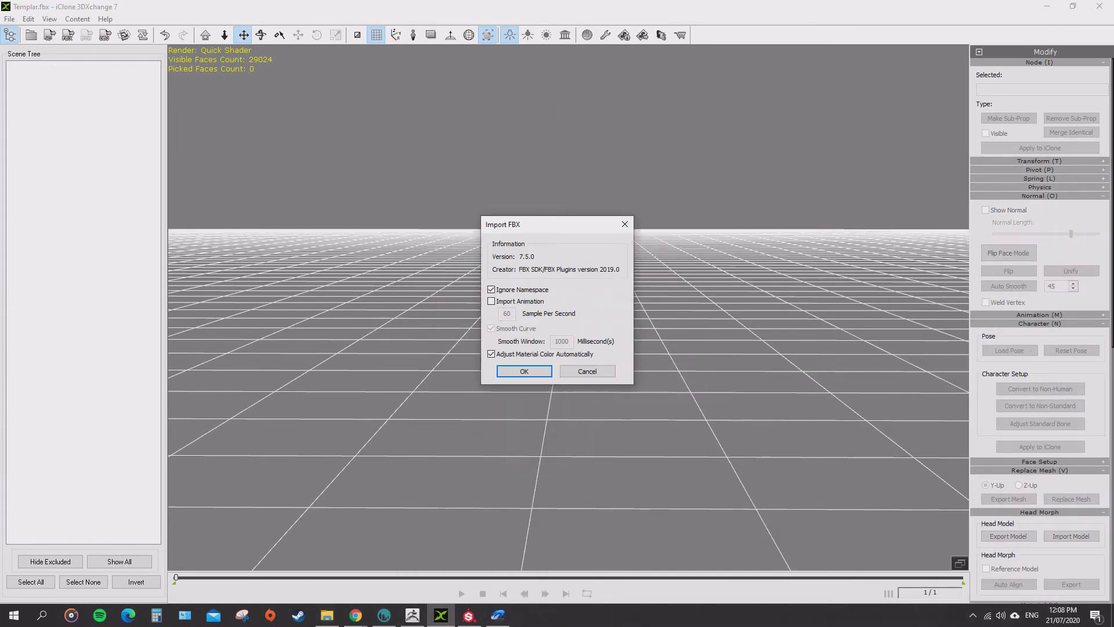
{"action": "key", "text": "Return"}
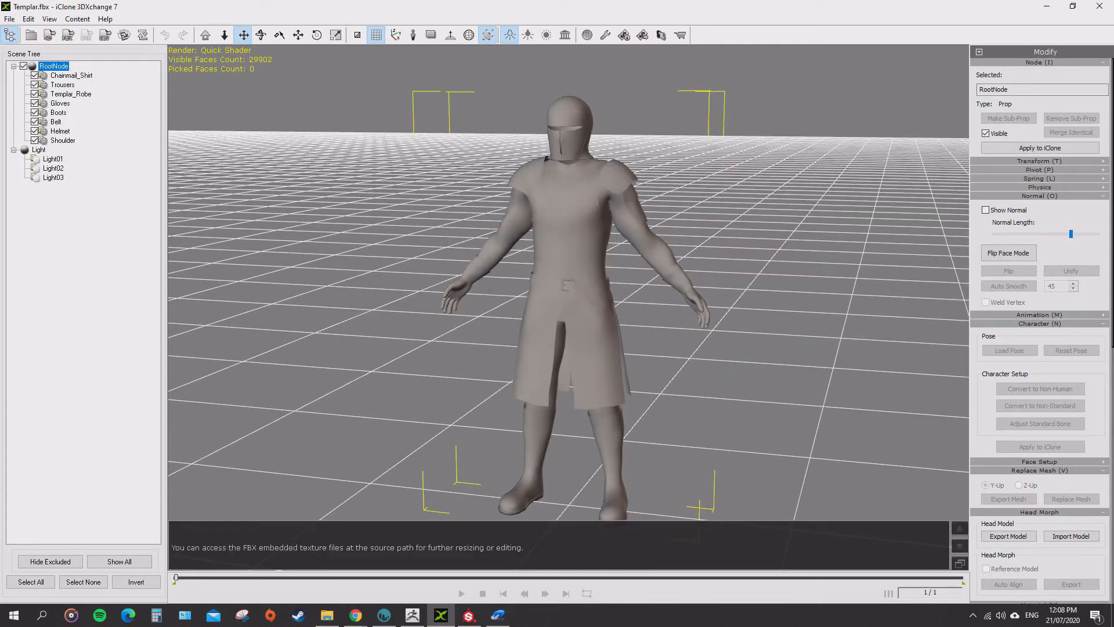
Select the imported clothing and armour meshes one after another in the scene tree to check each piece.
{"action": "left_click", "coordinate": [62, 85]}
{"action": "left_click", "coordinate": [70, 94]}
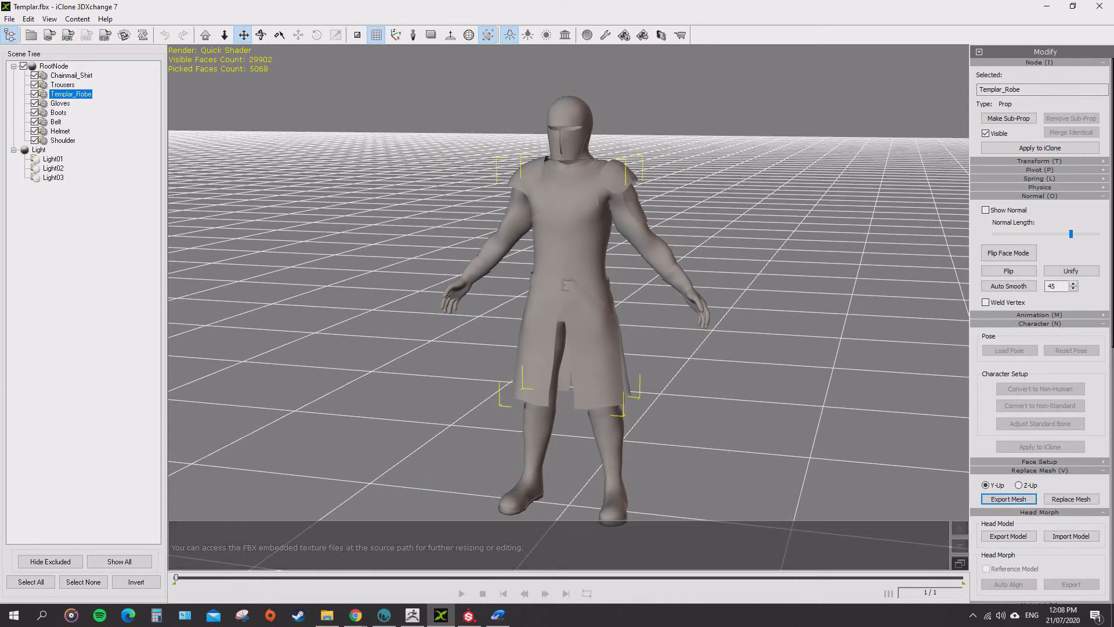
{"action": "left_click", "coordinate": [60, 103]}
{"action": "left_click", "coordinate": [58, 112]}
{"action": "left_click", "coordinate": [56, 122]}
{"action": "left_click", "coordinate": [59, 131]}
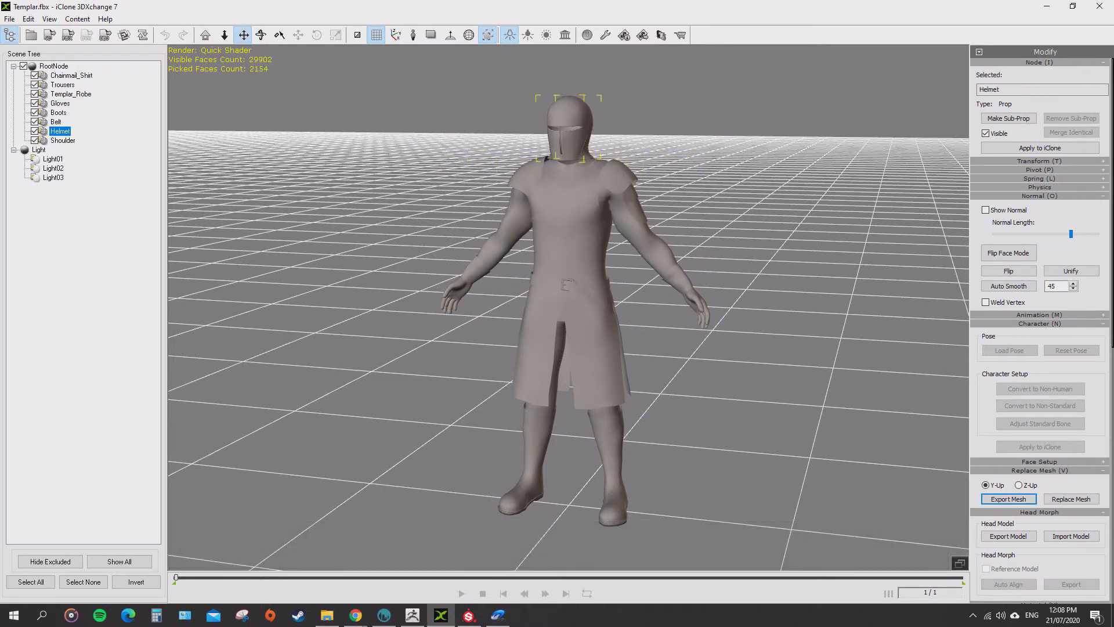
{"action": "left_click", "coordinate": [63, 141]}
{"action": "left_click", "coordinate": [71, 94]}
{"action": "left_click", "coordinate": [71, 75]}
Examine the imported character's upper body and head from the front and both sides.
{"action": "scroll", "coordinate": [569, 308], "scroll_direction": "up", "scroll_amount": 3}
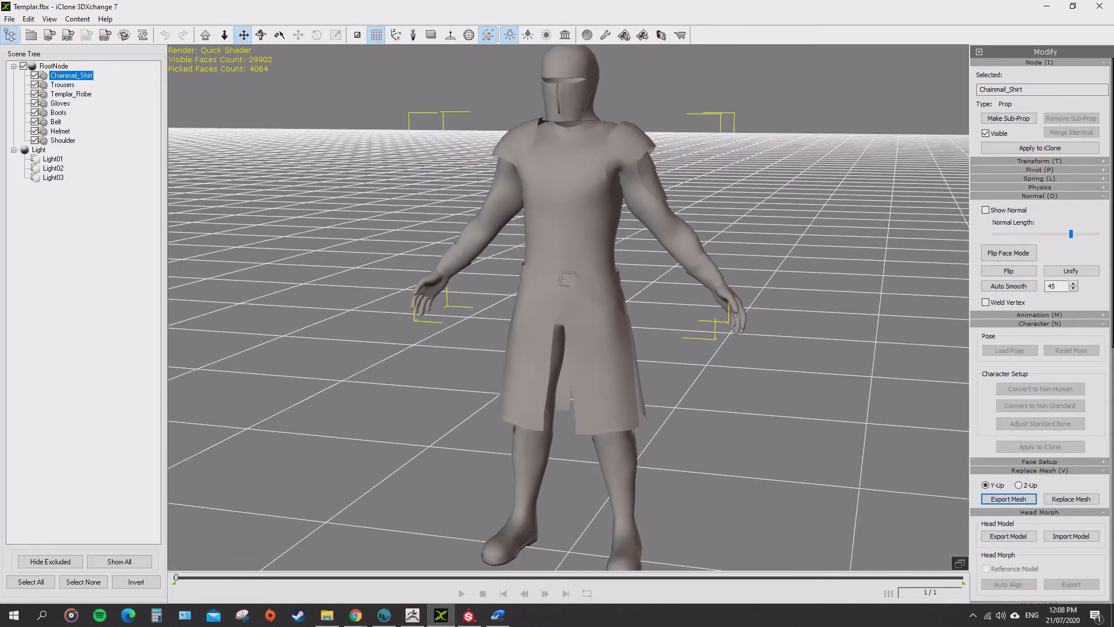
{"action": "right_click_drag", "start_coordinate": [581, 307], "coordinate": [534, 317]}
{"action": "scroll", "coordinate": [569, 308], "scroll_direction": "up", "scroll_amount": 3}
{"action": "middle_click_drag", "start_coordinate": [557, 261], "coordinate": [557, 371]}
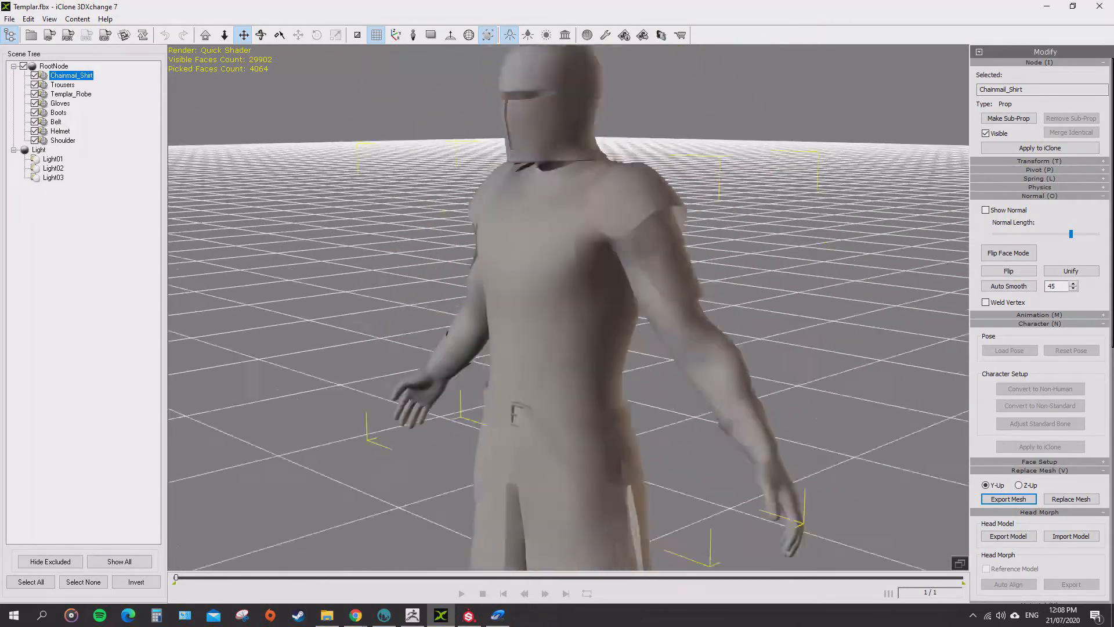
{"action": "mouse_move", "coordinate": [523, 313]}
{"action": "right_mouse_down"}
{"action": "mouse_move", "coordinate": [598, 311]}
{"action": "mouse_move", "coordinate": [522, 307]}
{"action": "right_mouse_up"}
{"action": "scroll", "coordinate": [569, 308], "scroll_direction": "up", "scroll_amount": 3}
{"action": "scroll", "coordinate": [569, 307], "scroll_direction": "up", "scroll_amount": 3}
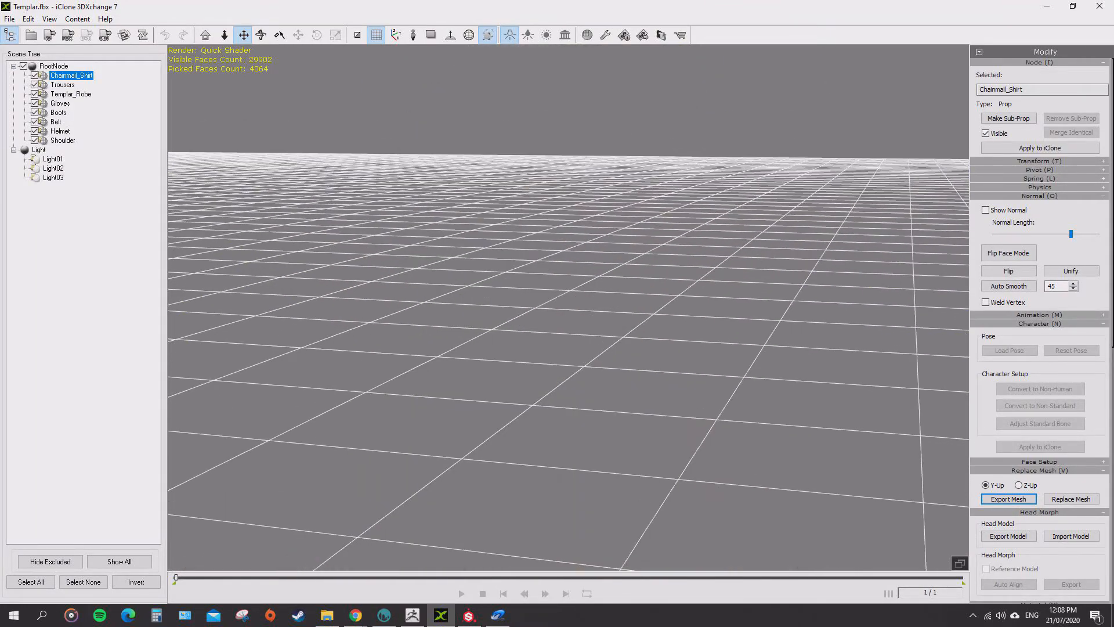
{"action": "scroll", "coordinate": [569, 308], "scroll_direction": "down", "scroll_amount": 2}
{"action": "middle_click_drag", "start_coordinate": [558, 232], "coordinate": [557, 394]}
{"action": "right_click_drag", "start_coordinate": [650, 308], "coordinate": [627, 308]}
{"action": "scroll", "coordinate": [569, 308], "scroll_direction": "down", "scroll_amount": 2}
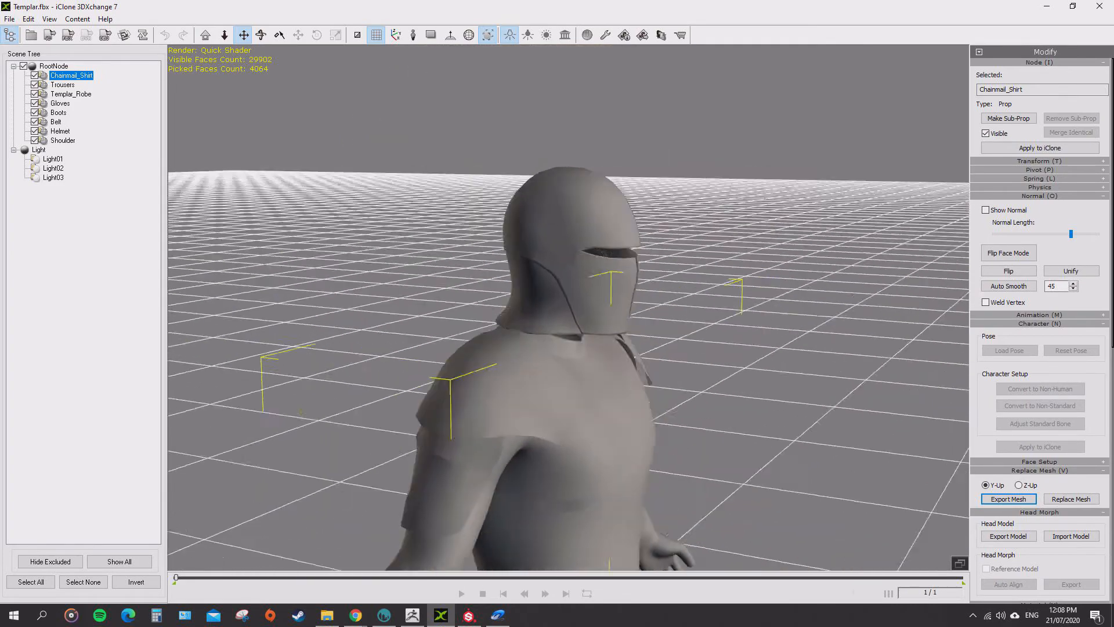
Examine the helmet's visor slits and rim and the shoulder armour up close.
{"action": "scroll", "coordinate": [569, 307], "scroll_direction": "up", "scroll_amount": 2}
{"action": "middle_click_drag", "start_coordinate": [569, 278], "coordinate": [551, 342]}
{"action": "right_click_drag", "start_coordinate": [551, 325], "coordinate": [435, 325]}
{"action": "right_click_drag", "start_coordinate": [604, 319], "coordinate": [650, 315]}
{"action": "scroll", "coordinate": [558, 313], "scroll_direction": "down", "scroll_amount": 3}
{"action": "scroll", "coordinate": [557, 314], "scroll_direction": "up", "scroll_amount": 3}
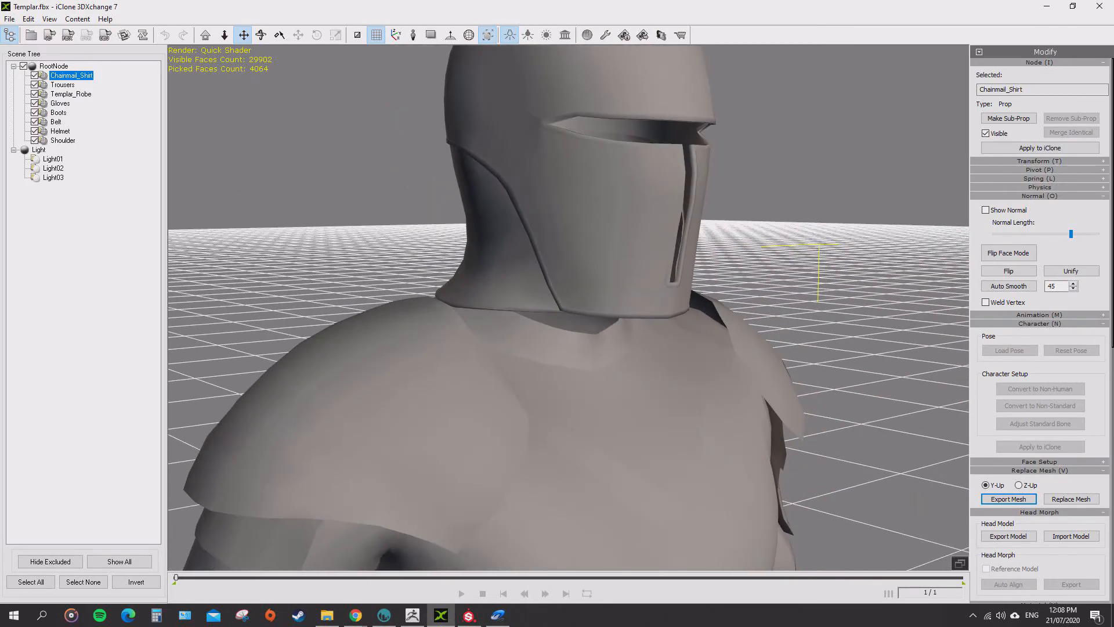
{"action": "right_click_drag", "start_coordinate": [581, 317], "coordinate": [476, 319]}
{"action": "scroll", "coordinate": [557, 313], "scroll_direction": "down", "scroll_amount": 5}
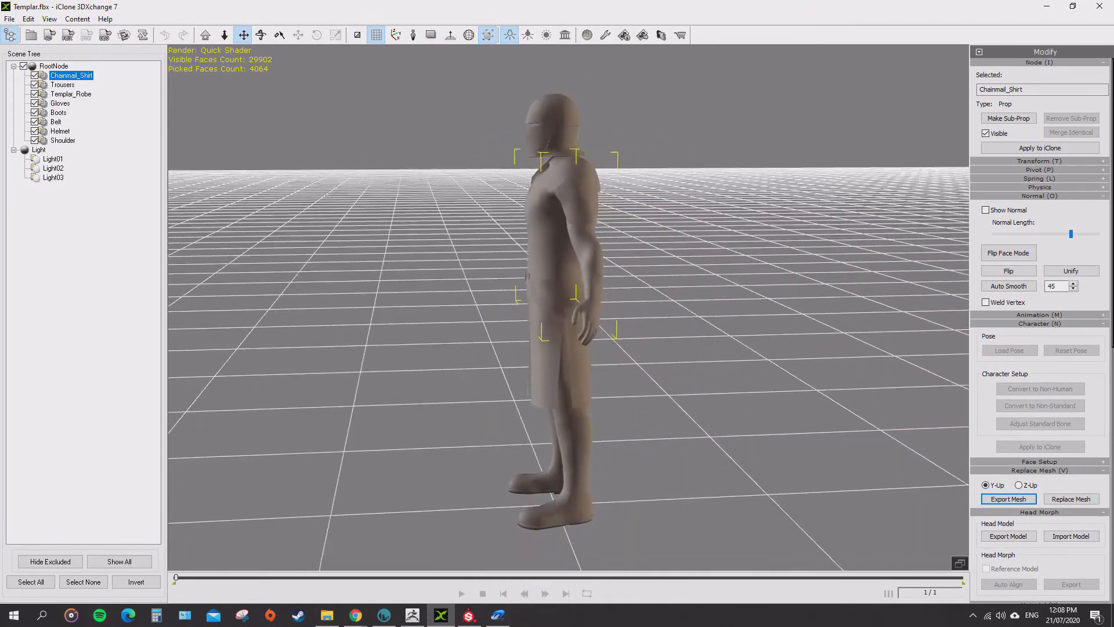
Examine the belt, lower robe and legs, then the boots down to their soles.
{"action": "scroll", "coordinate": [557, 314], "scroll_direction": "up", "scroll_amount": 5}
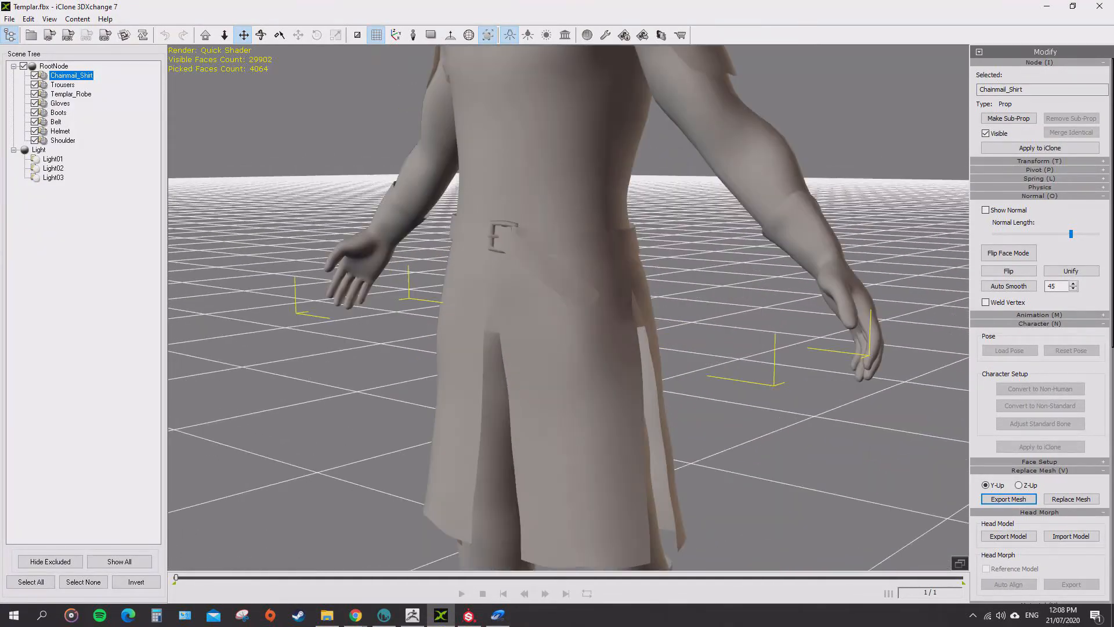
{"action": "middle_click_drag", "start_coordinate": [557, 313], "coordinate": [581, 128]}
{"action": "right_click_drag", "start_coordinate": [581, 314], "coordinate": [430, 314]}
{"action": "middle_click_drag", "start_coordinate": [430, 314], "coordinate": [435, 133]}
{"action": "right_click_drag", "start_coordinate": [615, 313], "coordinate": [383, 285]}
{"action": "scroll", "coordinate": [557, 313], "scroll_direction": "up", "scroll_amount": 4}
{"action": "right_click_drag", "start_coordinate": [615, 314], "coordinate": [366, 331]}
{"action": "middle_click_drag", "start_coordinate": [522, 290], "coordinate": [549, 331]}
{"action": "right_click_drag", "start_coordinate": [557, 313], "coordinate": [511, 287]}
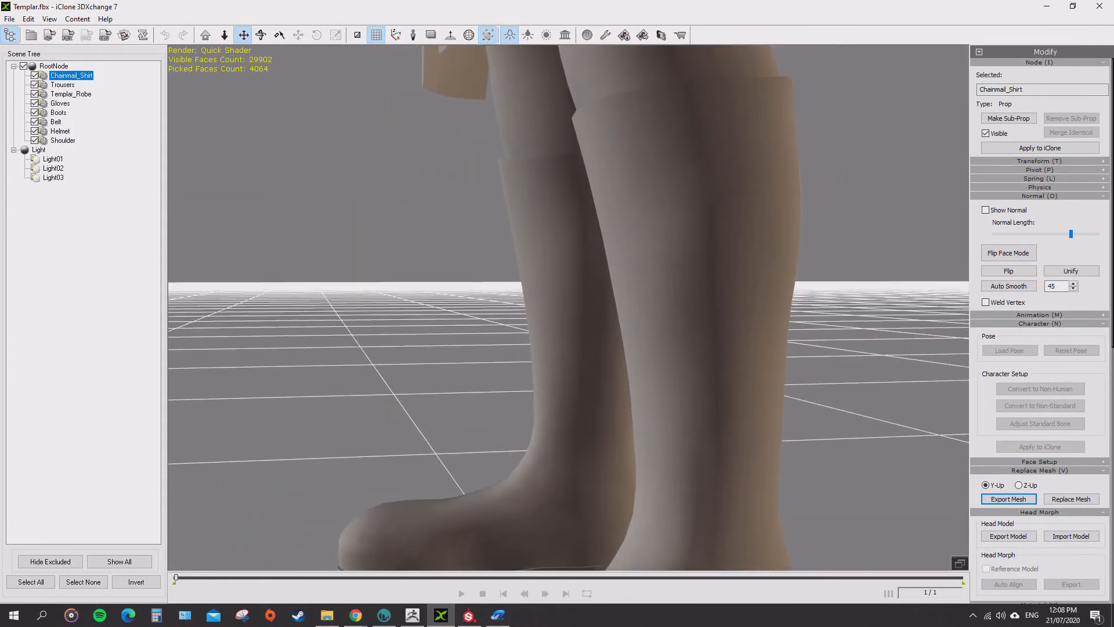
{"action": "middle_click_drag", "start_coordinate": [557, 406], "coordinate": [523, 233]}
{"action": "right_click_drag", "start_coordinate": [557, 313], "coordinate": [557, 215]}
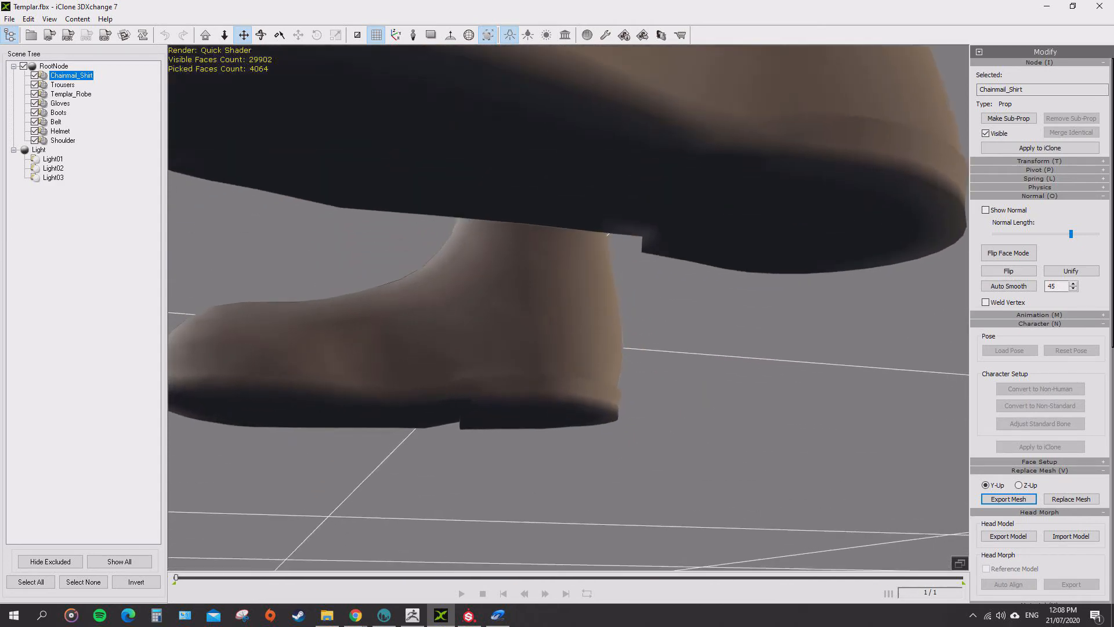
Examine the chest, arms and back of the Templar's robe and chainmail shirt.
{"action": "scroll", "coordinate": [558, 313], "scroll_direction": "down", "scroll_amount": 4}
{"action": "mouse_move", "coordinate": [557, 313]}
{"action": "right_mouse_down"}
{"action": "mouse_move", "coordinate": [575, 244]}
{"action": "mouse_move", "coordinate": [551, 325]}
{"action": "right_mouse_up"}
{"action": "middle_click_drag", "start_coordinate": [557, 261], "coordinate": [517, 482]}
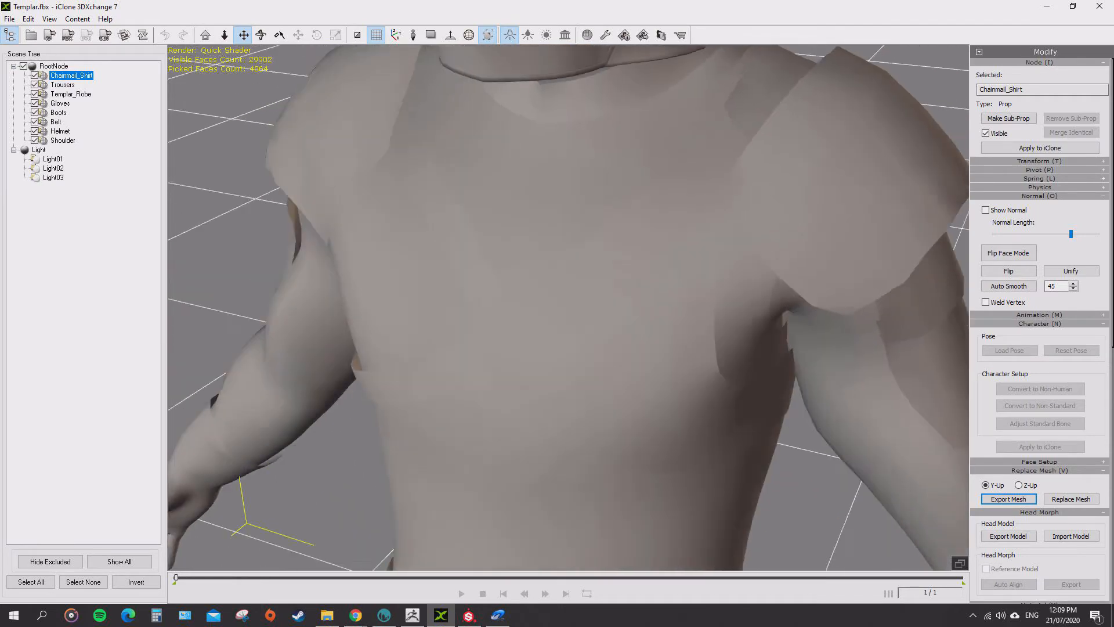
{"action": "right_click_drag", "start_coordinate": [487, 308], "coordinate": [650, 308]}
{"action": "scroll", "coordinate": [569, 308], "scroll_direction": "down", "scroll_amount": 4}
{"action": "right_click_drag", "start_coordinate": [499, 308], "coordinate": [754, 314]}
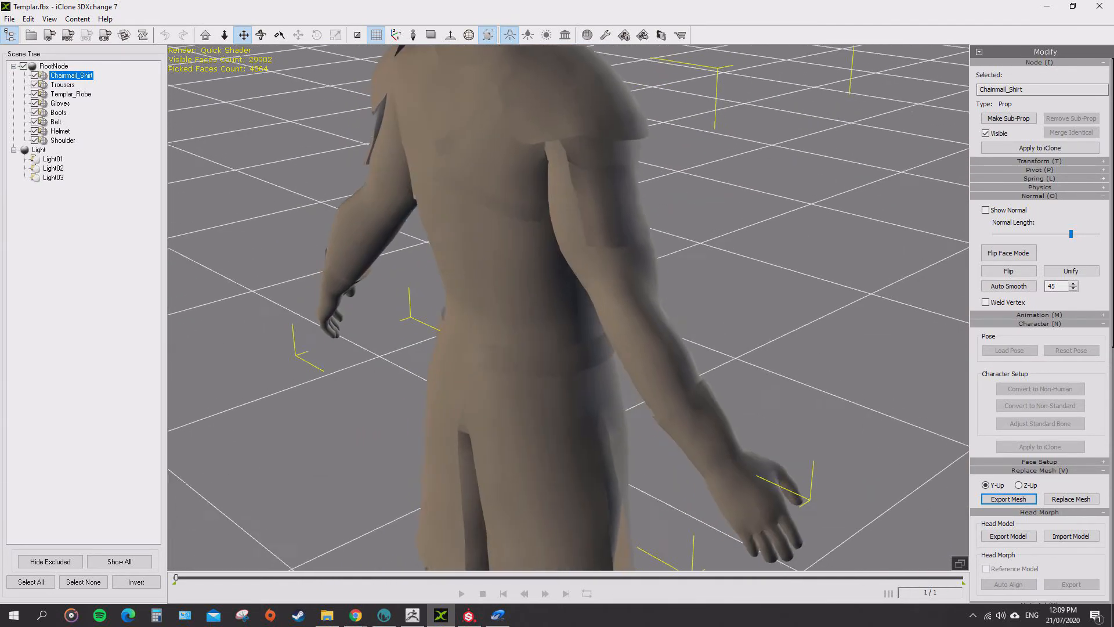
{"action": "right_click_drag", "start_coordinate": [615, 313], "coordinate": [743, 291]}
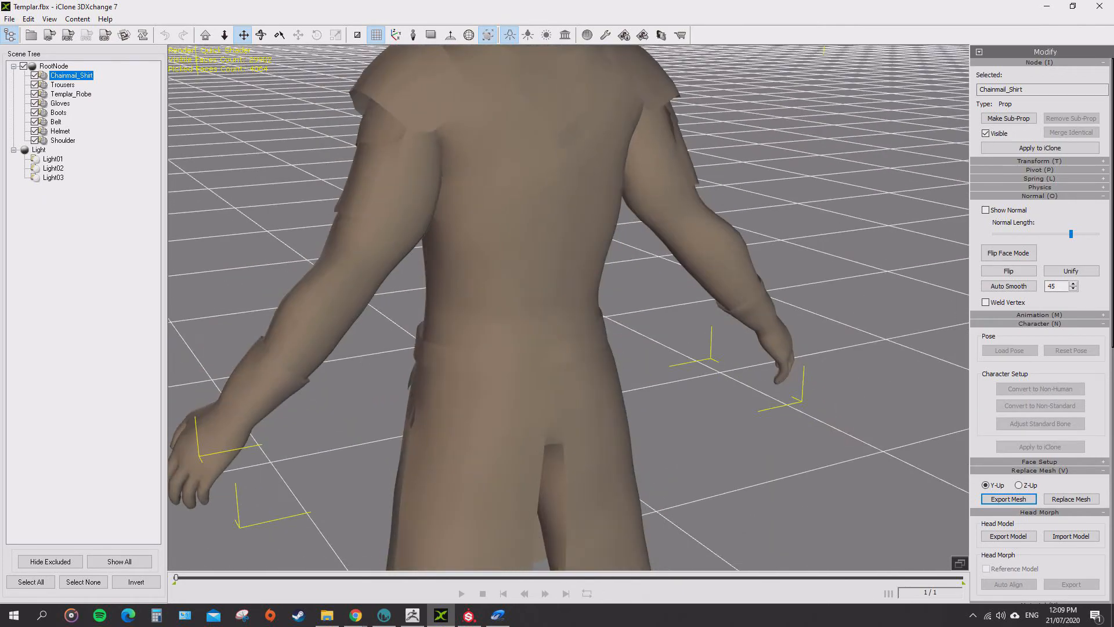
Inspect the shoulder armour and underarm area closely from behind, then view the complete character.
{"action": "middle_click_drag", "start_coordinate": [557, 261], "coordinate": [557, 360]}
{"action": "right_click_drag", "start_coordinate": [557, 307], "coordinate": [627, 308]}
{"action": "scroll", "coordinate": [568, 308], "scroll_direction": "up", "scroll_amount": 5}
{"action": "middle_click_drag", "start_coordinate": [557, 291], "coordinate": [580, 343]}
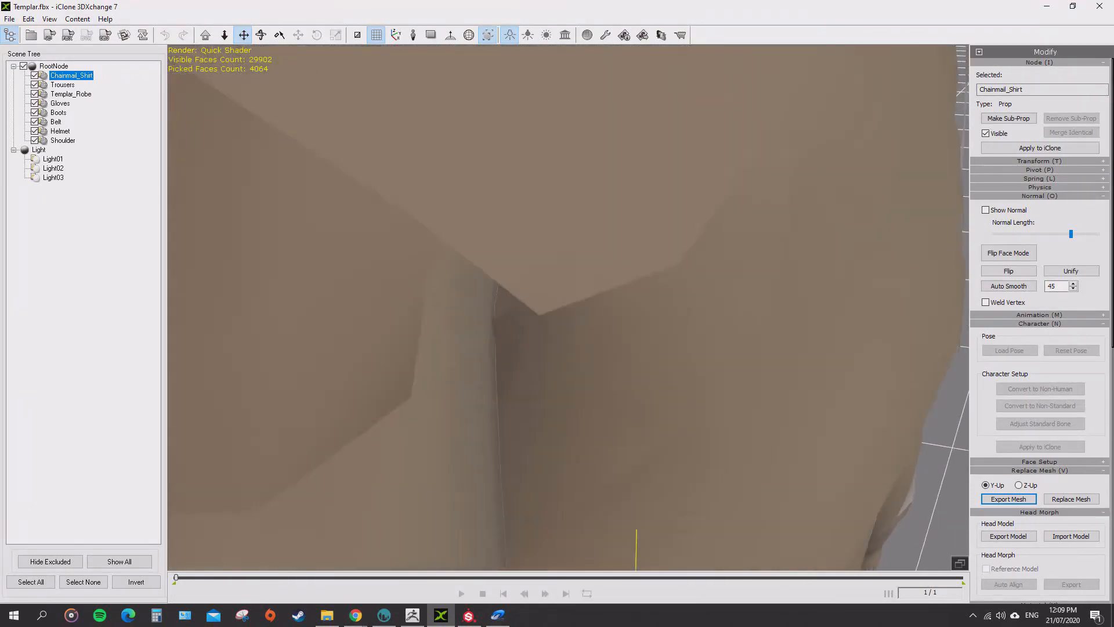
{"action": "scroll", "coordinate": [569, 308], "scroll_direction": "down", "scroll_amount": 5}
{"action": "right_click_drag", "start_coordinate": [522, 308], "coordinate": [685, 313]}
{"action": "middle_click_drag", "start_coordinate": [557, 406], "coordinate": [557, 290]}
{"action": "scroll", "coordinate": [569, 307], "scroll_direction": "down", "scroll_amount": 3}
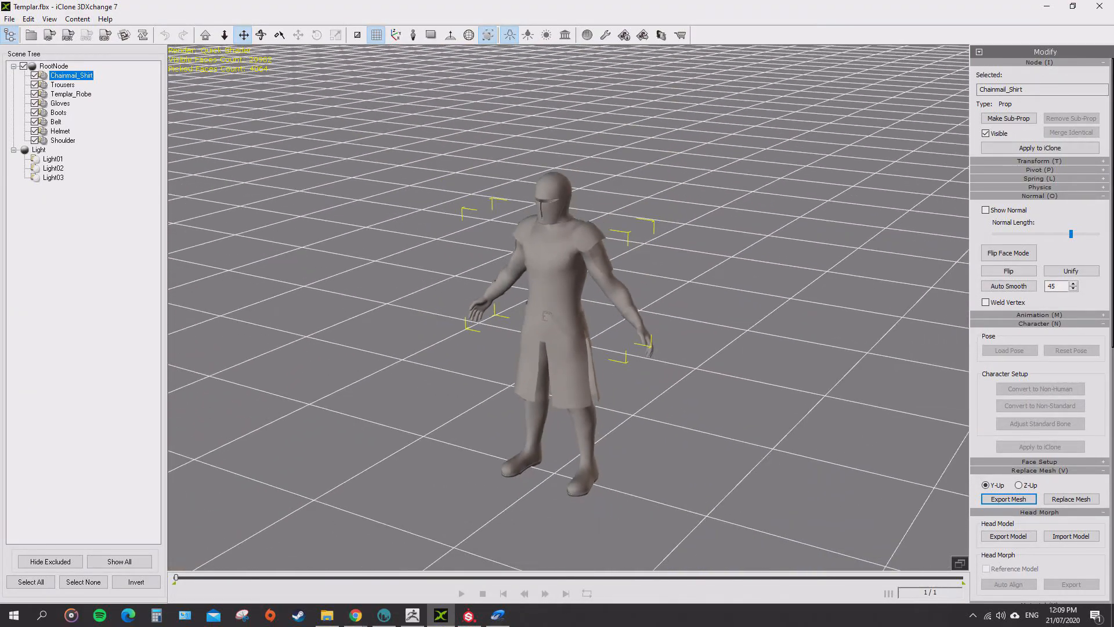
View the full character from the front, check the trousers and robe meshes, and select the root node.
{"action": "right_click_drag", "start_coordinate": [558, 308], "coordinate": [650, 261]}
{"action": "scroll", "coordinate": [557, 307], "scroll_direction": "up", "scroll_amount": 2}
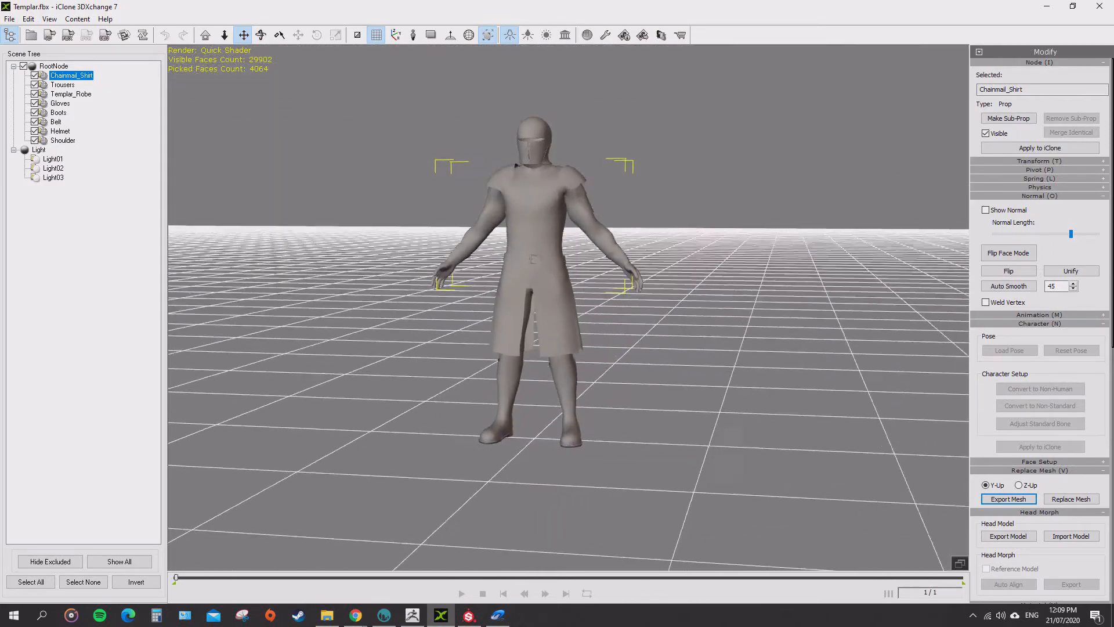
{"action": "scroll", "coordinate": [569, 308], "scroll_direction": "up", "scroll_amount": 4}
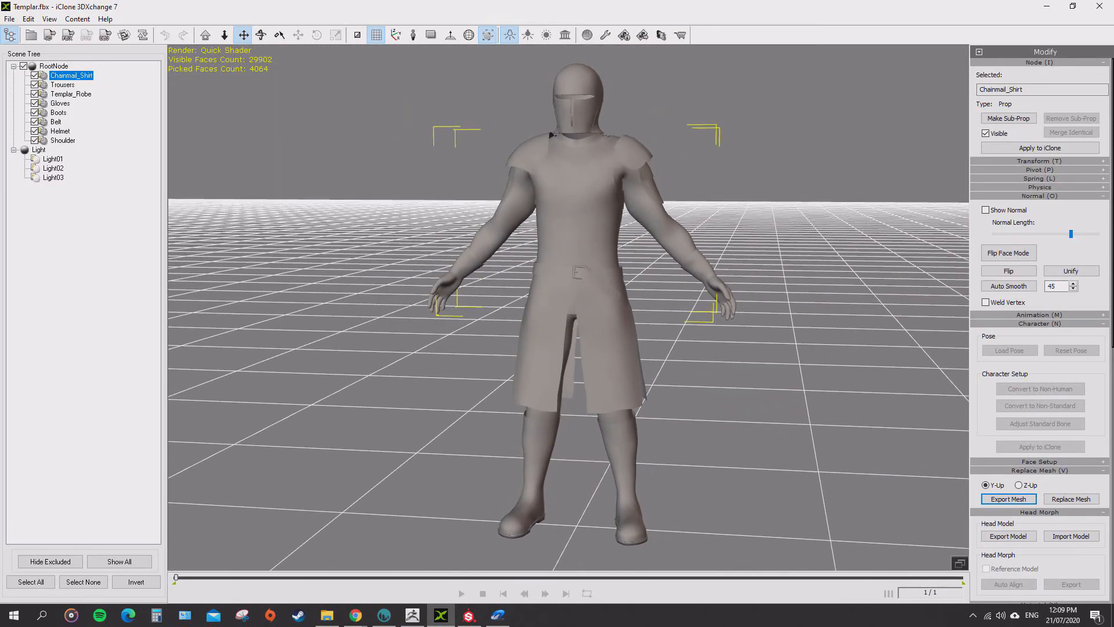
{"action": "right_click_drag", "start_coordinate": [557, 307], "coordinate": [572, 308]}
{"action": "left_click", "coordinate": [62, 85]}
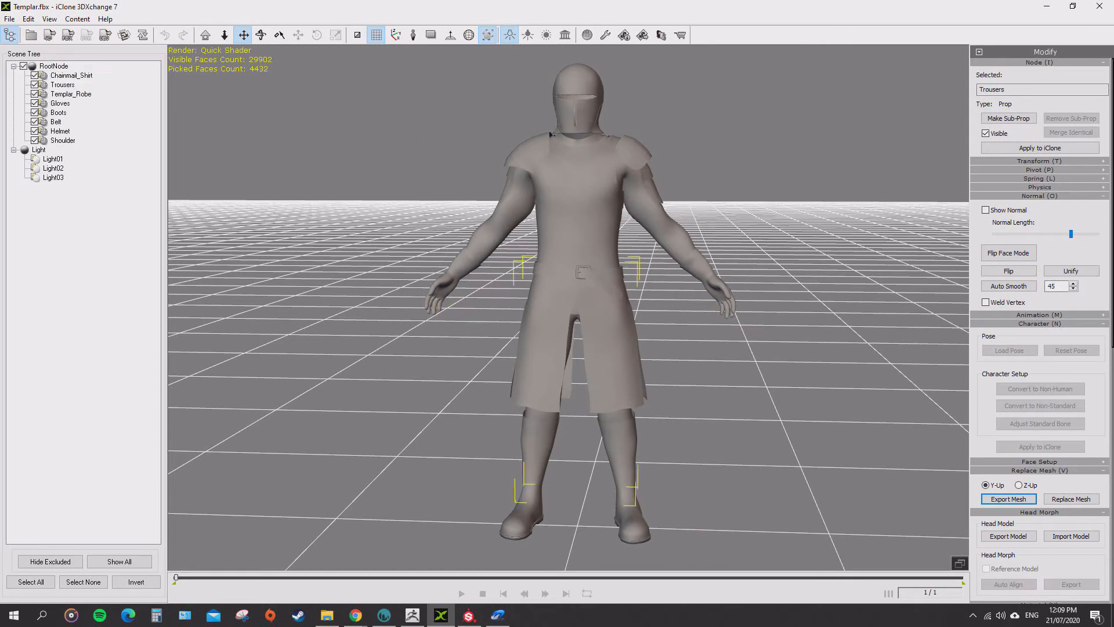
{"action": "left_click", "coordinate": [70, 94]}
{"action": "left_click", "coordinate": [54, 66]}
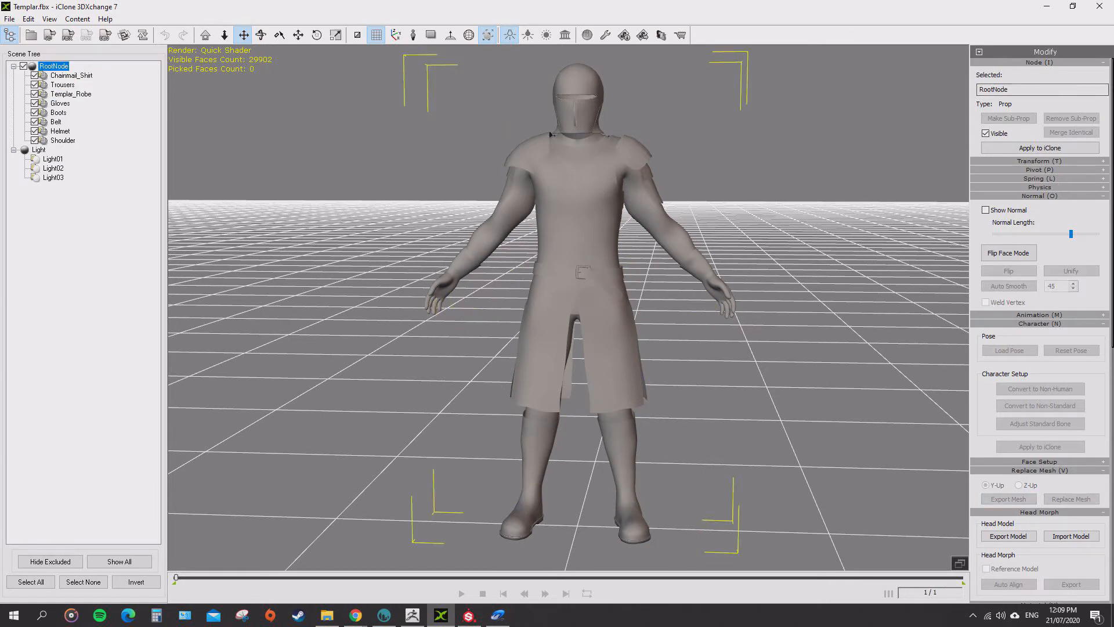
Switch to Substance Painter and examine the textured Templar character from different angles.
{"action": "key", "text": "alt+Tab"}
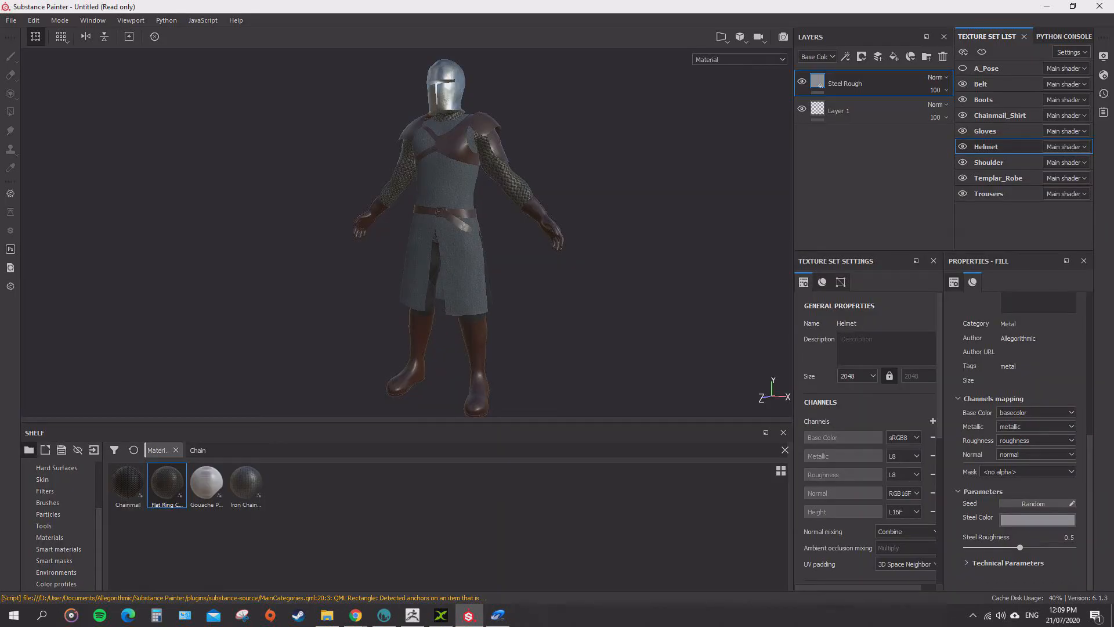
{"action": "left_click_drag", "start_coordinate": [522, 232], "coordinate": [139, 247], "text": "alt"}
{"action": "scroll", "coordinate": [470, 244], "scroll_direction": "up", "scroll_amount": 3}
{"action": "scroll", "coordinate": [523, 290], "scroll_direction": "down", "scroll_amount": 3}
{"action": "middle_click_drag", "start_coordinate": [522, 291], "coordinate": [348, 174], "text": "alt"}
{"action": "scroll", "coordinate": [348, 174], "scroll_direction": "down", "scroll_amount": 2}
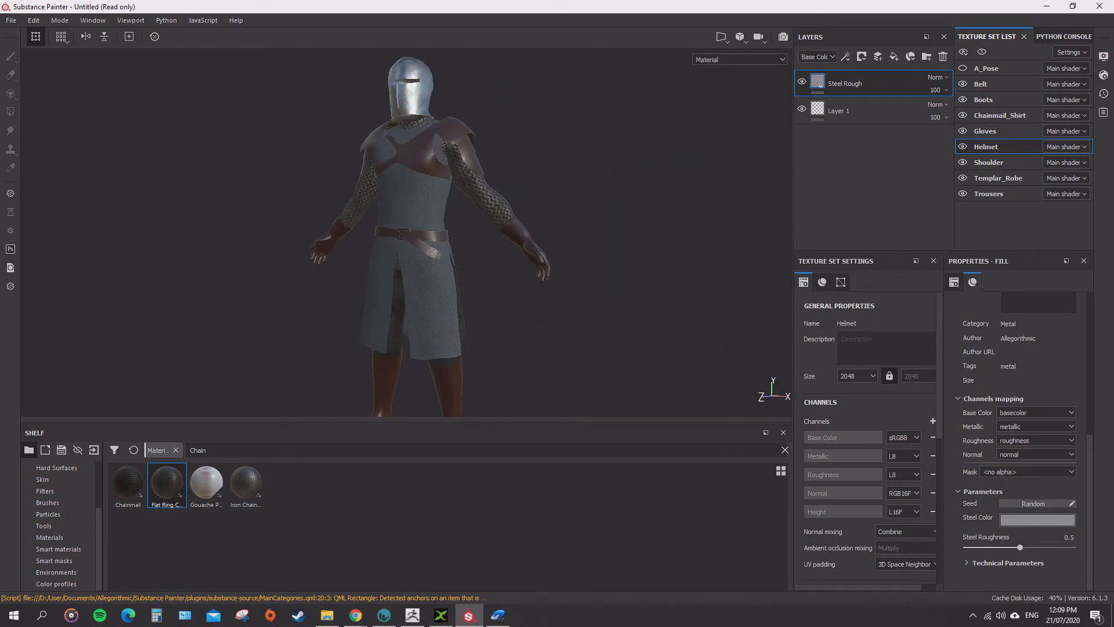
{"action": "left_click_drag", "start_coordinate": [349, 174], "coordinate": [374, 177], "text": "alt"}
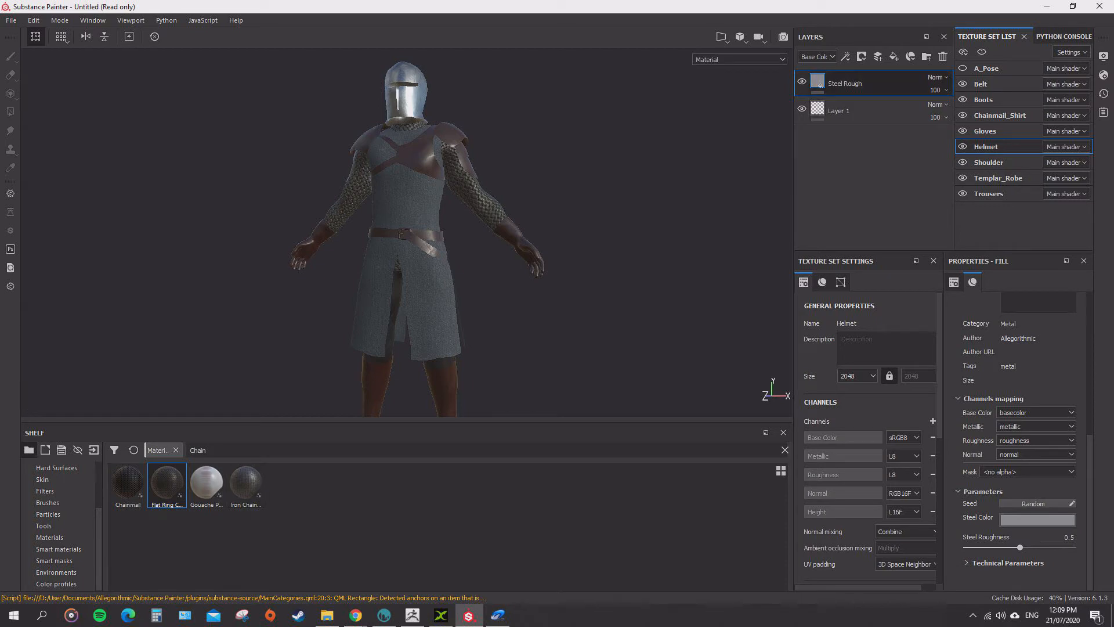
Search the materials for Metal and replace the helmet's existing Steel Rough layer with a new Steel Rough material.
{"action": "scroll", "coordinate": [406, 232], "scroll_direction": "down", "scroll_amount": 2}
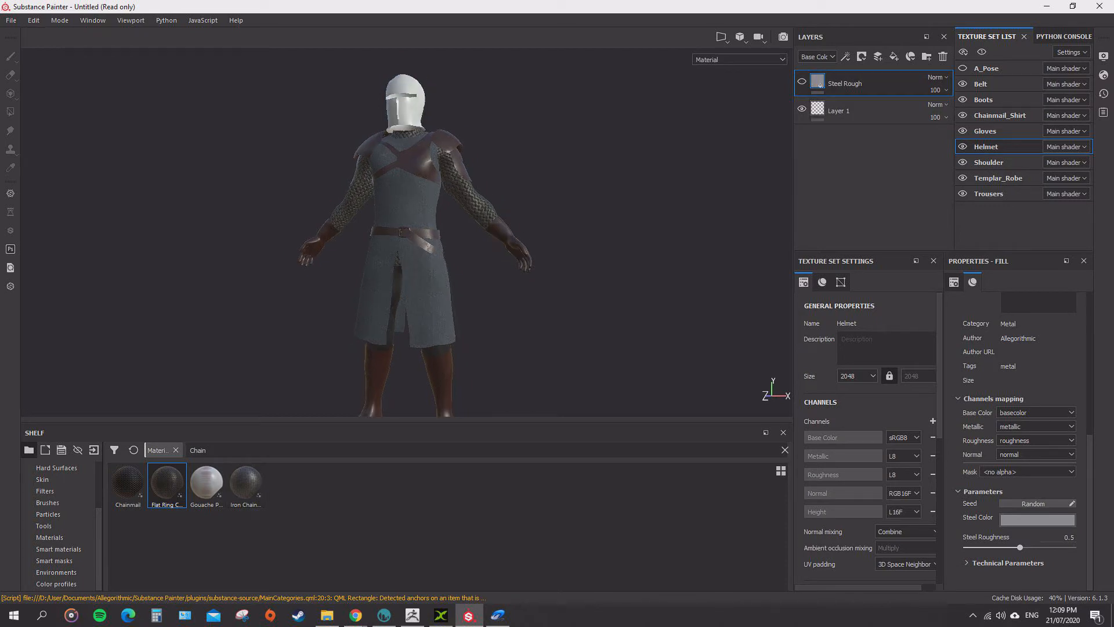
{"action": "left_click", "coordinate": [50, 536]}
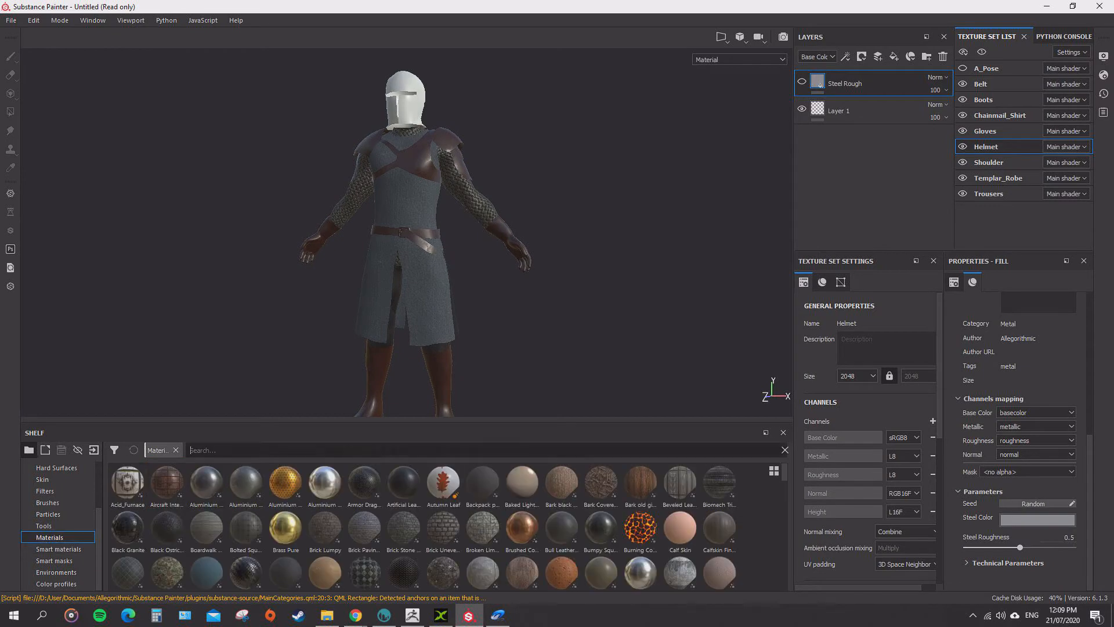
{"action": "type", "text": "Metal"}
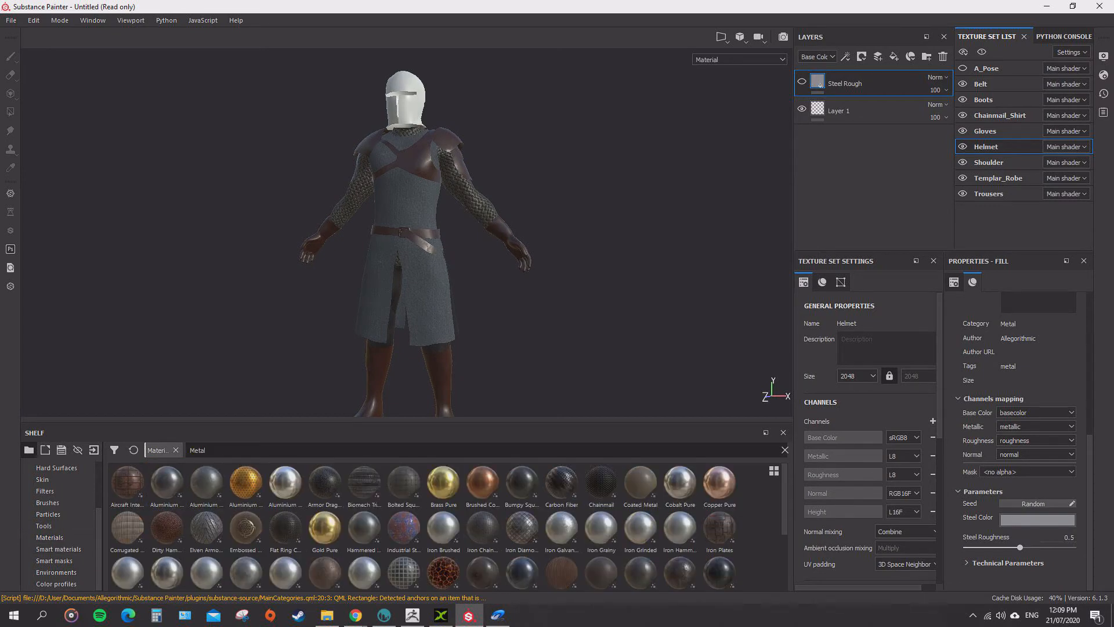
{"action": "right_click", "coordinate": [857, 83]}
{"action": "left_click", "coordinate": [902, 337]}
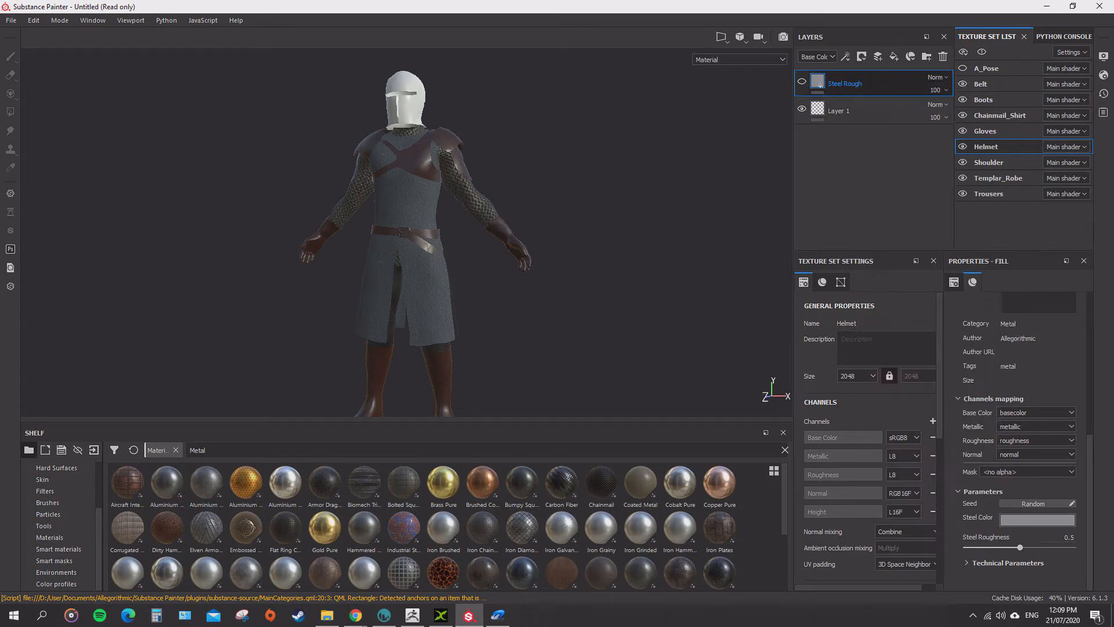
{"action": "scroll", "coordinate": [423, 523], "scroll_direction": "down", "scroll_amount": 2}
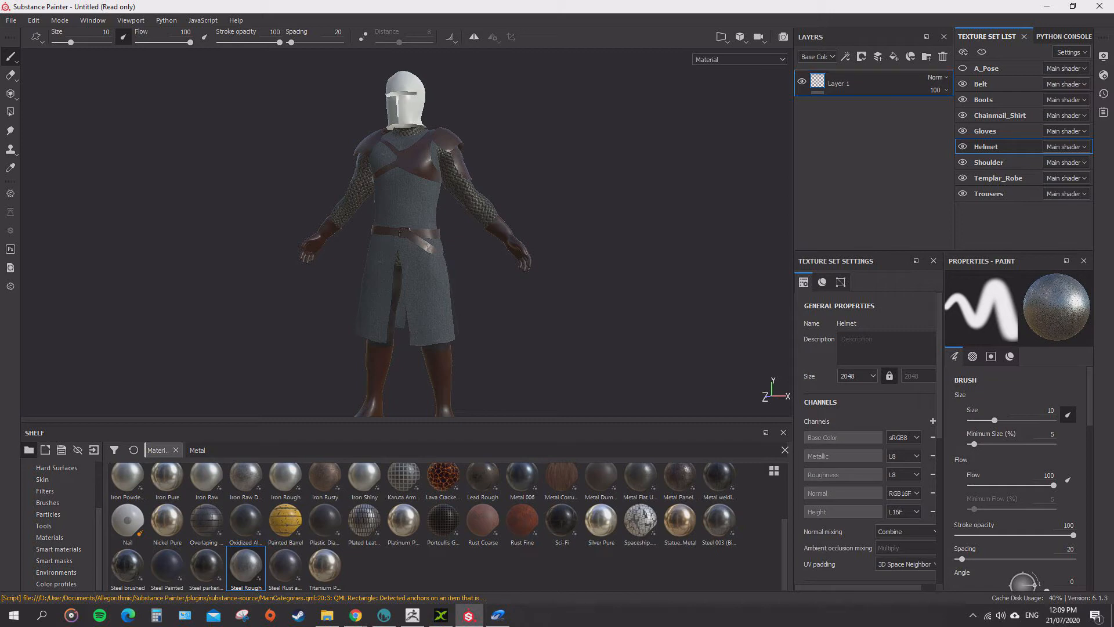
{"action": "left_click_drag", "start_coordinate": [246, 565], "coordinate": [871, 84]}
Examine the helmet's steel finish closely from different angles, together with the shoulders and upper body.
{"action": "scroll", "coordinate": [407, 232], "scroll_direction": "up", "scroll_amount": 4}
{"action": "left_click_drag", "start_coordinate": [429, 232], "coordinate": [394, 232], "text": "alt"}
{"action": "middle_click_drag", "start_coordinate": [406, 174], "coordinate": [418, 343], "text": "alt"}
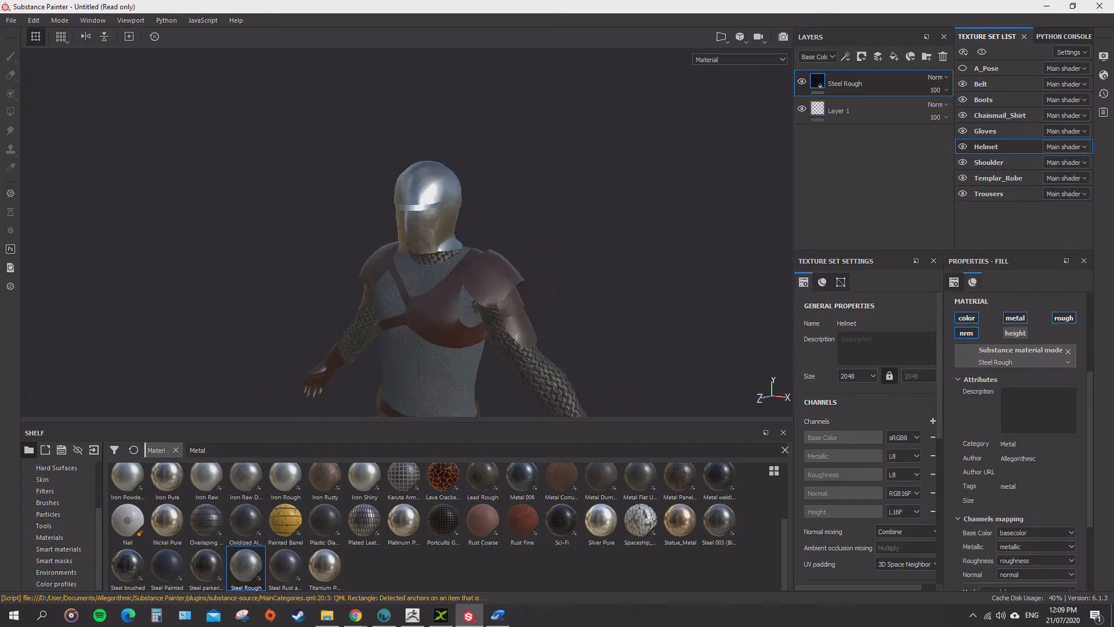
{"action": "scroll", "coordinate": [417, 232], "scroll_direction": "up", "scroll_amount": 4}
{"action": "left_click_drag", "start_coordinate": [442, 232], "coordinate": [371, 233], "text": "alt"}
{"action": "middle_click_drag", "start_coordinate": [407, 174], "coordinate": [395, 267], "text": "alt"}
{"action": "mouse_move", "coordinate": [407, 232]}
{"action": "left_mouse_down", "text": "alt"}
{"action": "mouse_move", "coordinate": [372, 224]}
{"action": "mouse_move", "coordinate": [348, 192]}
{"action": "mouse_move", "coordinate": [441, 203]}
{"action": "mouse_move", "coordinate": [400, 250]}
{"action": "left_mouse_up", "text": "alt"}
{"action": "scroll", "coordinate": [406, 232], "scroll_direction": "down", "scroll_amount": 4}
{"action": "middle_click_drag", "start_coordinate": [406, 359], "coordinate": [447, 168], "text": "alt"}
{"action": "left_click_drag", "start_coordinate": [447, 168], "coordinate": [464, 154], "text": "alt"}
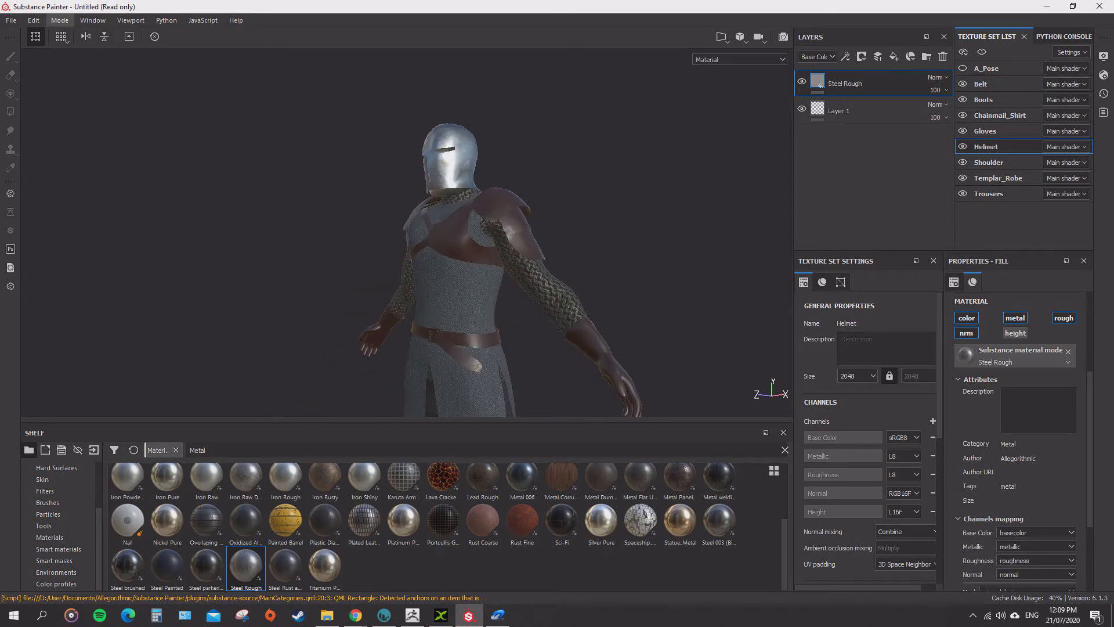
Create a new project from Templar.fbx with a 2048 document resolution and OpenGL normal maps, discarding the current project's changes.
{"action": "left_click", "coordinate": [11, 20]}
{"action": "left_click", "coordinate": [26, 33]}
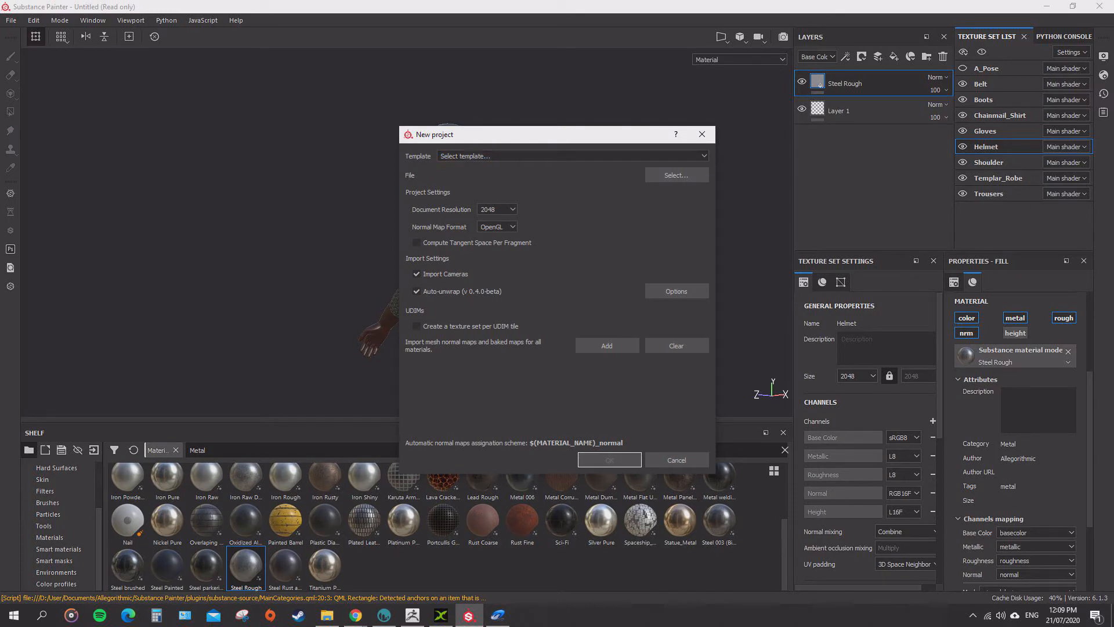
{"action": "left_click", "coordinate": [676, 174]}
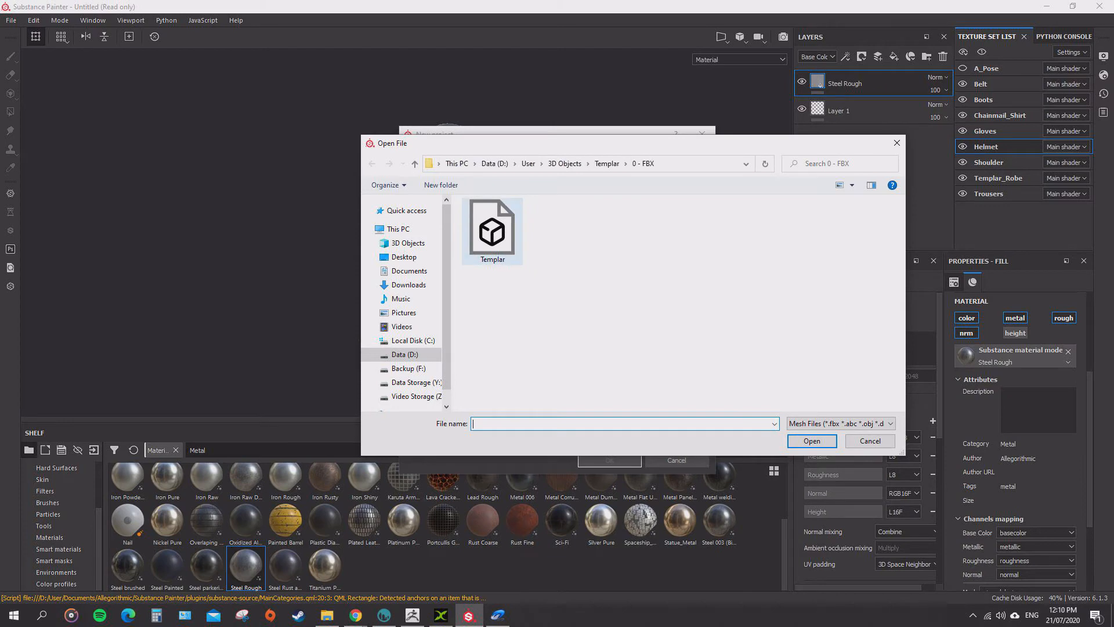
{"action": "double_click", "coordinate": [492, 231]}
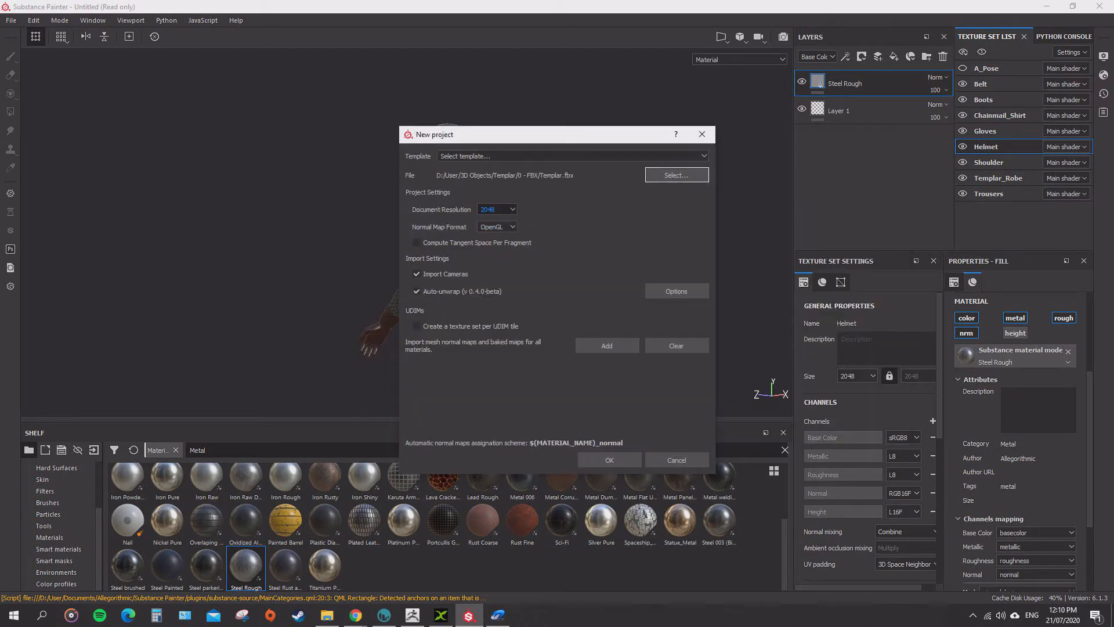
{"action": "left_click", "coordinate": [497, 226]}
{"action": "left_click", "coordinate": [491, 245]}
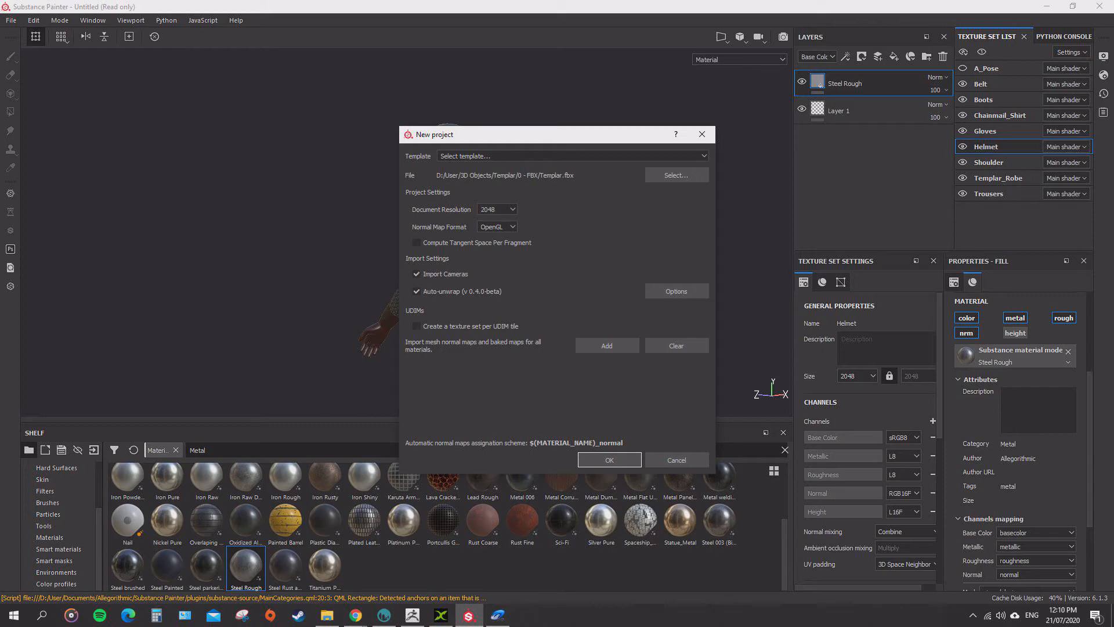
{"action": "left_click", "coordinate": [609, 459]}
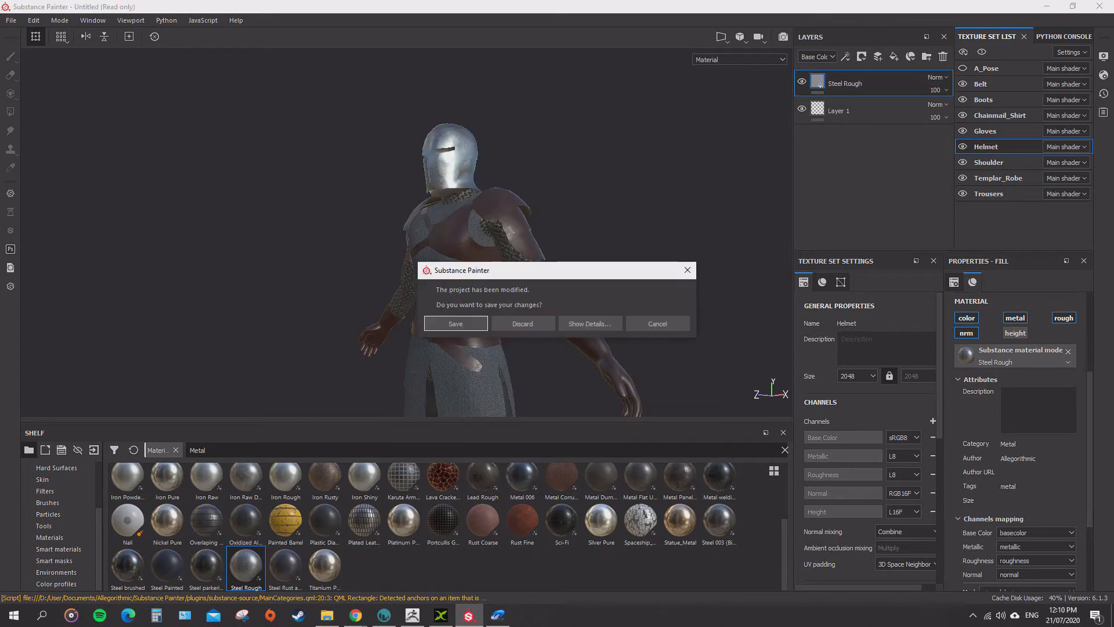
{"action": "left_click", "coordinate": [523, 324]}
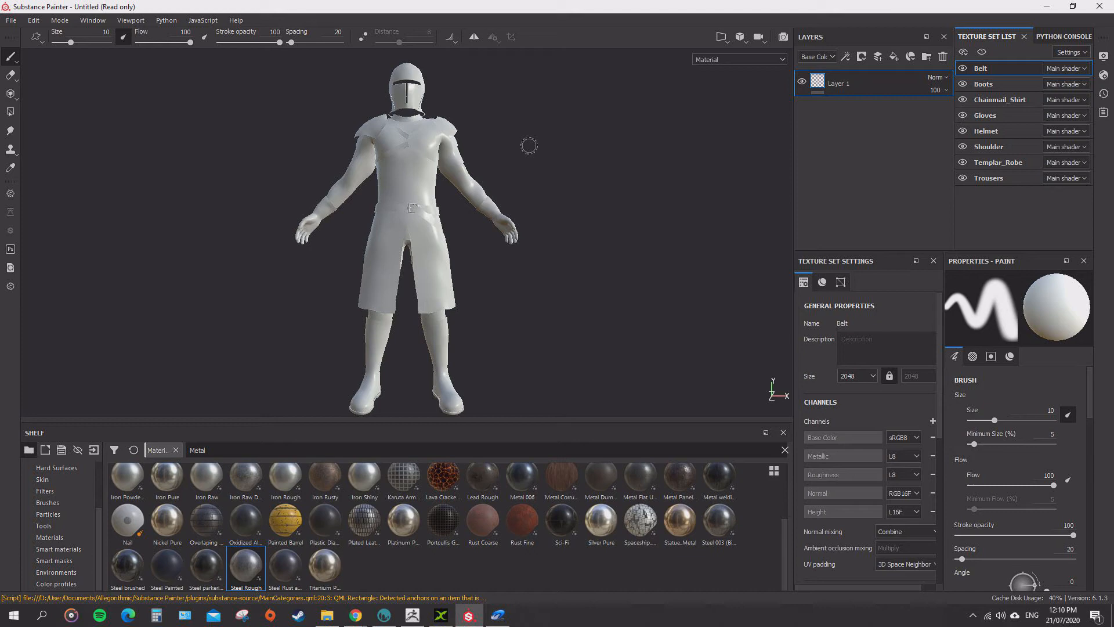
Examine the imported untextured Templar character, checking the robe, belt, shoulders, helmet and boots from different angles.
{"action": "left_click_drag", "start_coordinate": [606, 242], "coordinate": [525, 209], "text": "alt"}
{"action": "scroll", "coordinate": [575, 124], "scroll_direction": "up", "scroll_amount": 5}
{"action": "mouse_move", "coordinate": [665, 7]}
{"action": "left_mouse_down"}
{"action": "mouse_move", "coordinate": [671, 61]}
{"action": "mouse_move", "coordinate": [677, 1]}
{"action": "left_mouse_up"}
{"action": "scroll", "coordinate": [691, 186], "scroll_direction": "down", "scroll_amount": 2}
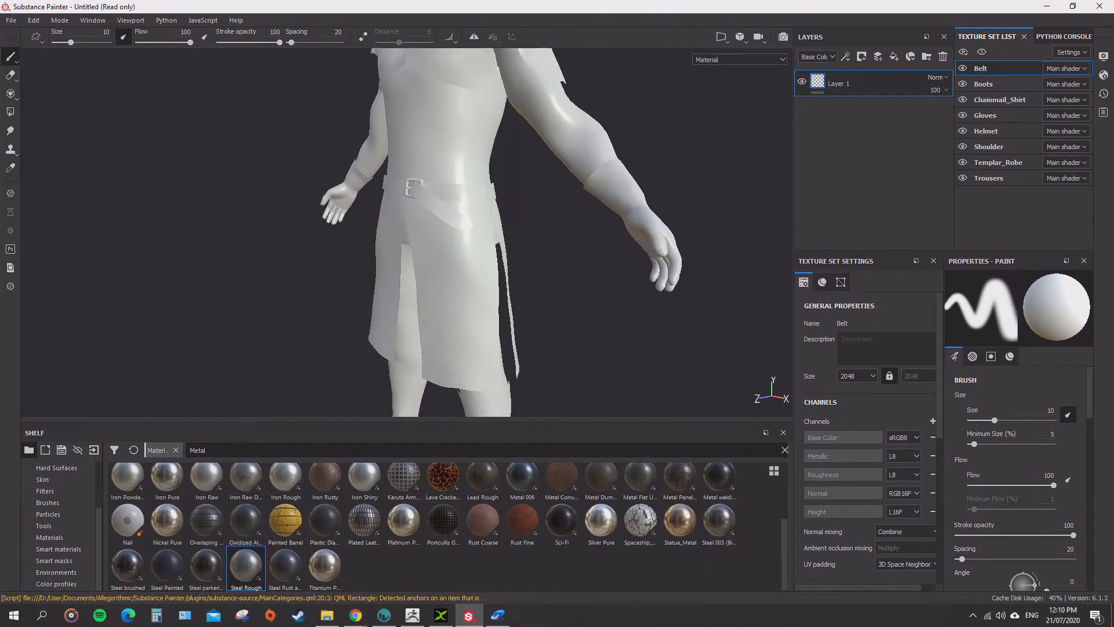
{"action": "middle_click_drag", "start_coordinate": [690, 187], "coordinate": [690, 342], "text": "alt"}
{"action": "left_click_drag", "start_coordinate": [689, 342], "coordinate": [638, 308], "text": "alt"}
{"action": "scroll", "coordinate": [639, 308], "scroll_direction": "up", "scroll_amount": 4}
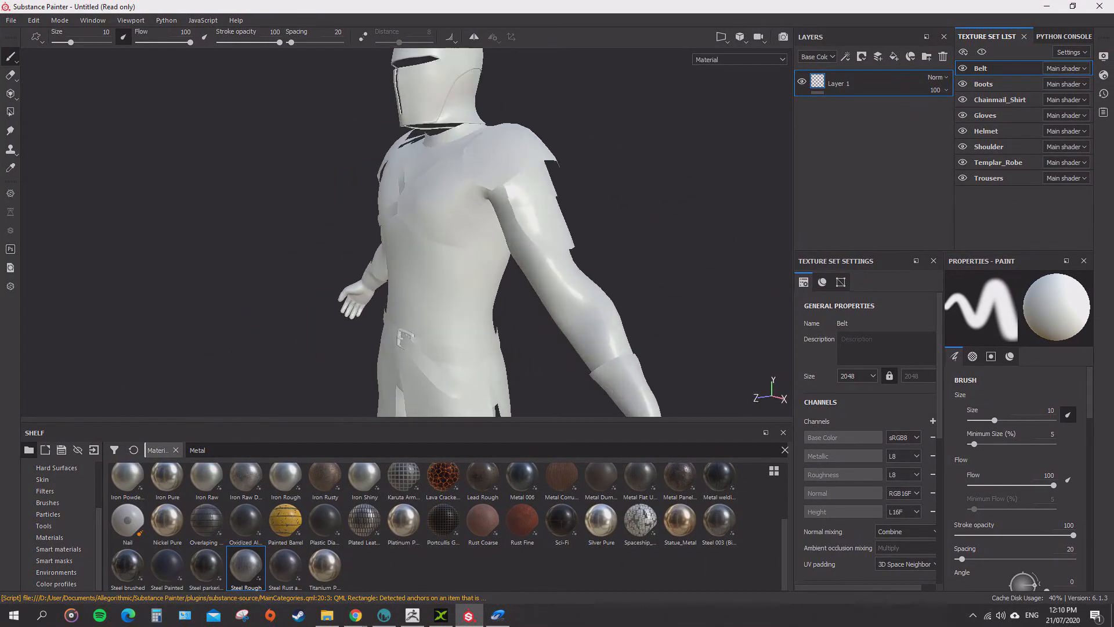
{"action": "middle_click_drag", "start_coordinate": [557, 174], "coordinate": [525, 336], "text": "alt"}
{"action": "left_click_drag", "start_coordinate": [525, 337], "coordinate": [624, 280], "text": "alt"}
{"action": "scroll", "coordinate": [616, 293], "scroll_direction": "down", "scroll_amount": 3}
{"action": "middle_click_drag", "start_coordinate": [615, 293], "coordinate": [633, 99], "text": "alt"}
{"action": "mouse_move", "coordinate": [656, 232]}
{"action": "left_mouse_down", "text": "alt"}
{"action": "mouse_move", "coordinate": [586, 249]}
{"action": "mouse_move", "coordinate": [650, 254]}
{"action": "mouse_move", "coordinate": [525, 273]}
{"action": "mouse_move", "coordinate": [548, 254]}
{"action": "left_mouse_up", "text": "alt"}
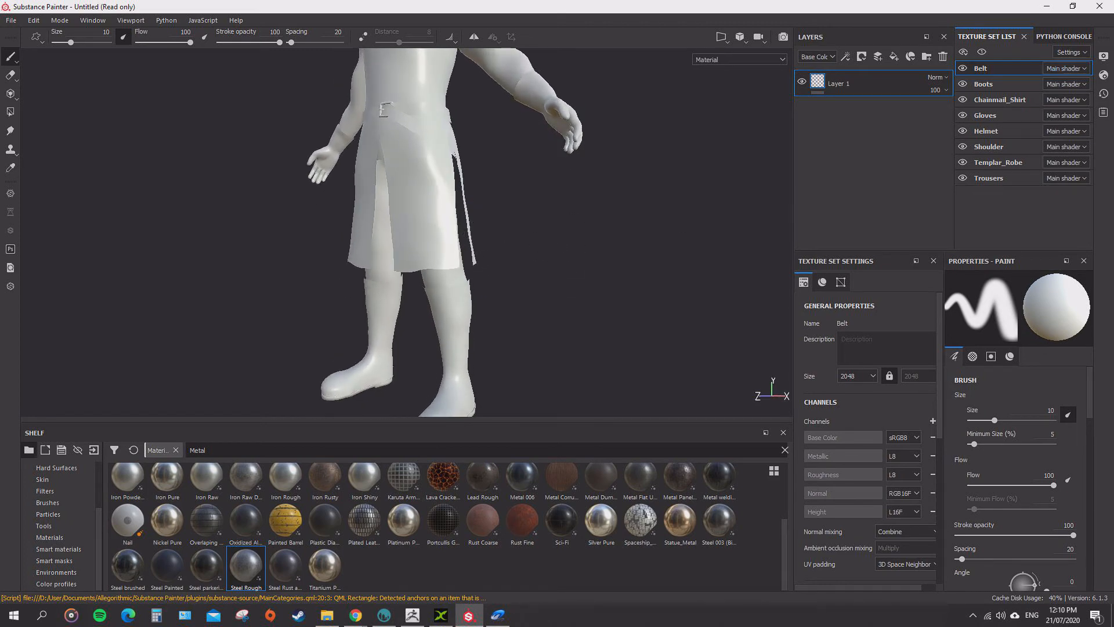
Change the main shader to pbr-metal-rough-with-alpha-blending and check the robe.
{"action": "left_click", "coordinate": [1104, 74]}
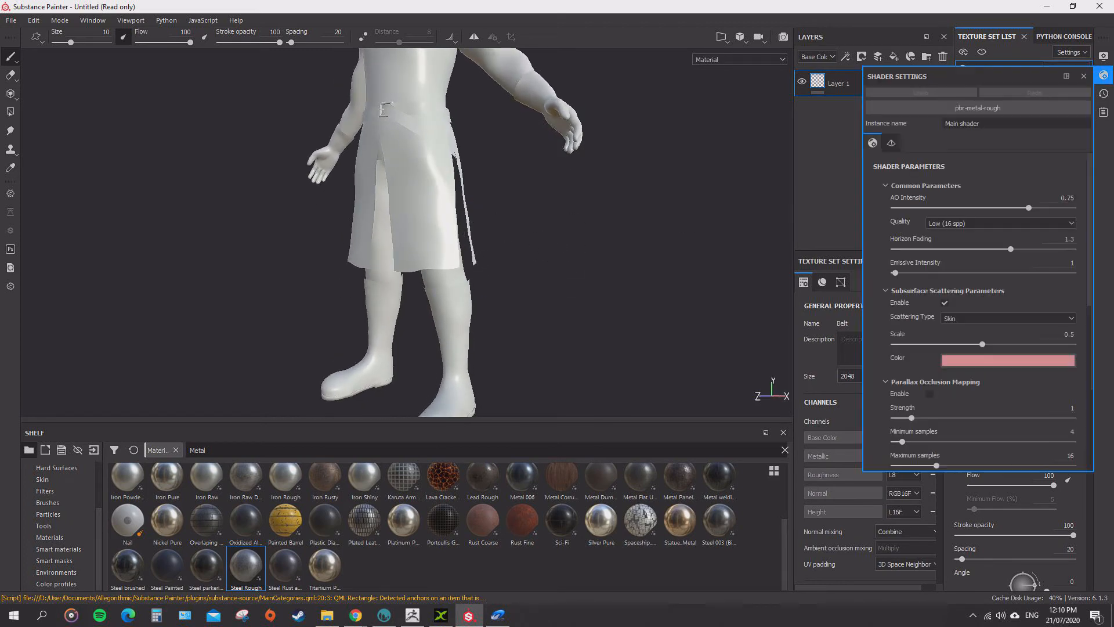
{"action": "left_click", "coordinate": [978, 108]}
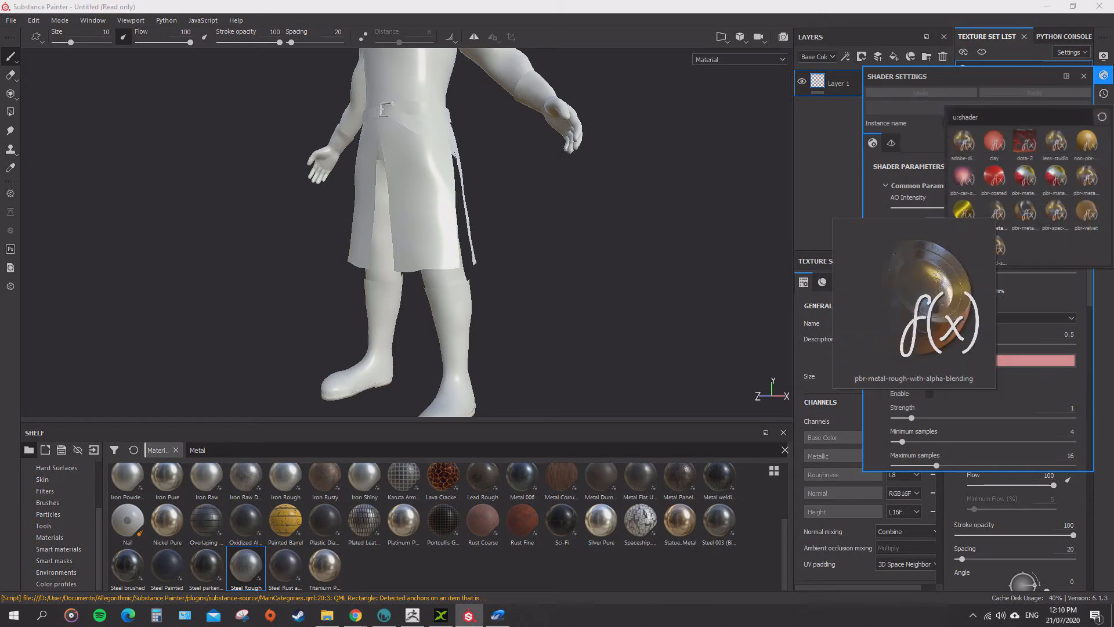
{"action": "left_click", "coordinate": [996, 212]}
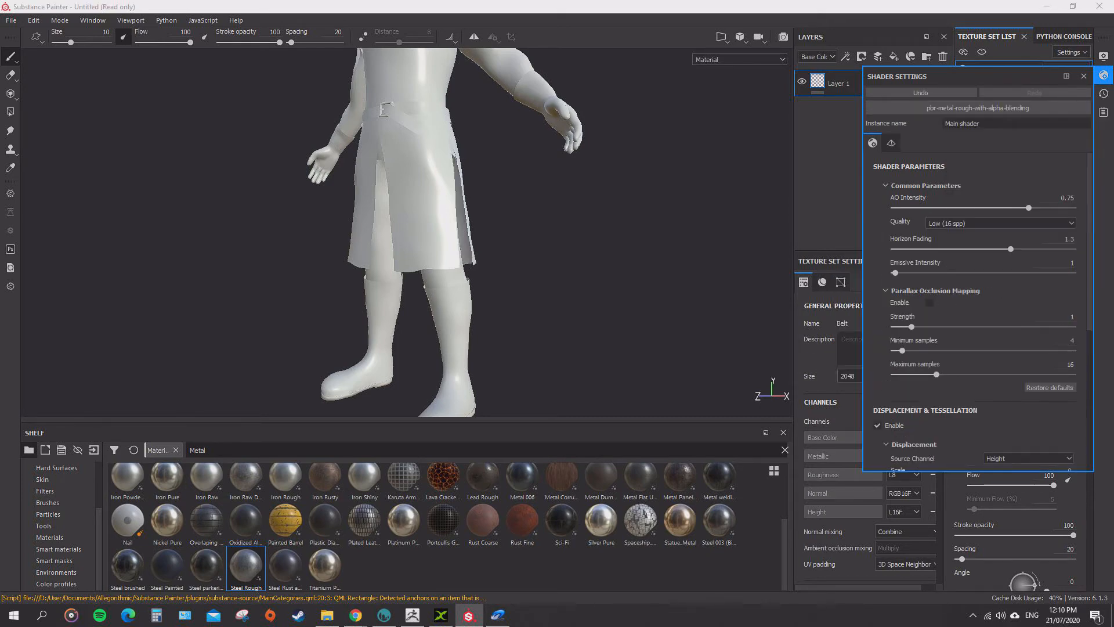
{"action": "left_click", "coordinate": [1104, 75]}
{"action": "mouse_move", "coordinate": [487, 232]}
{"action": "left_mouse_down", "text": "alt"}
{"action": "mouse_move", "coordinate": [667, 244]}
{"action": "mouse_move", "coordinate": [488, 241]}
{"action": "left_mouse_up", "text": "alt"}
Isolate the belt and helmet in turn and toggle the clothing texture sets' visibility, finishing with all of them shown.
{"action": "left_click", "coordinate": [982, 51]}
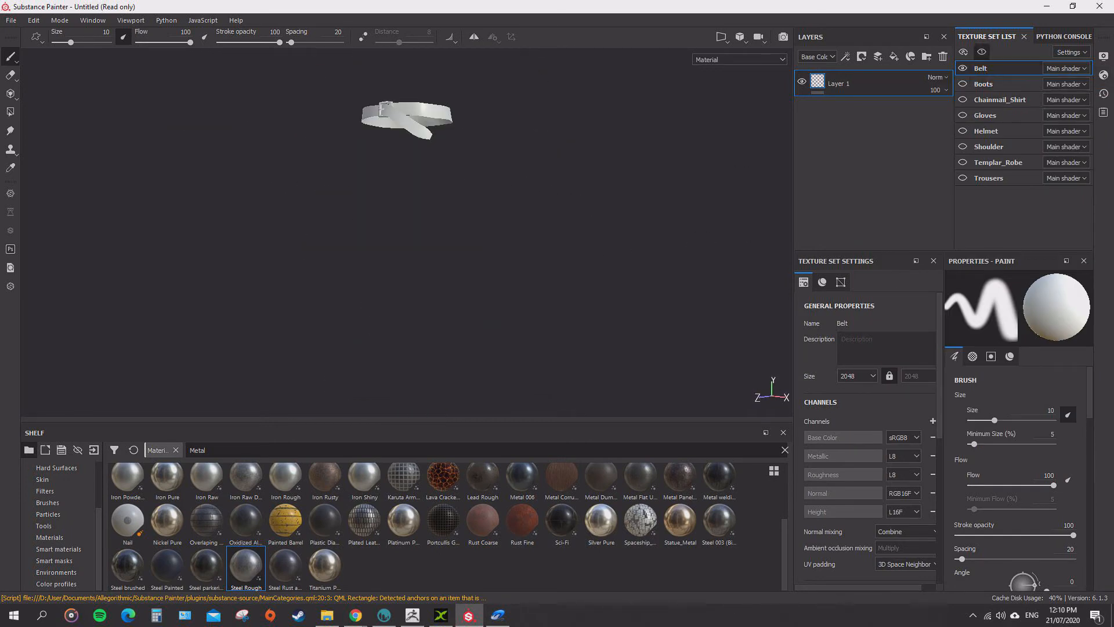
{"action": "left_click", "coordinate": [982, 51]}
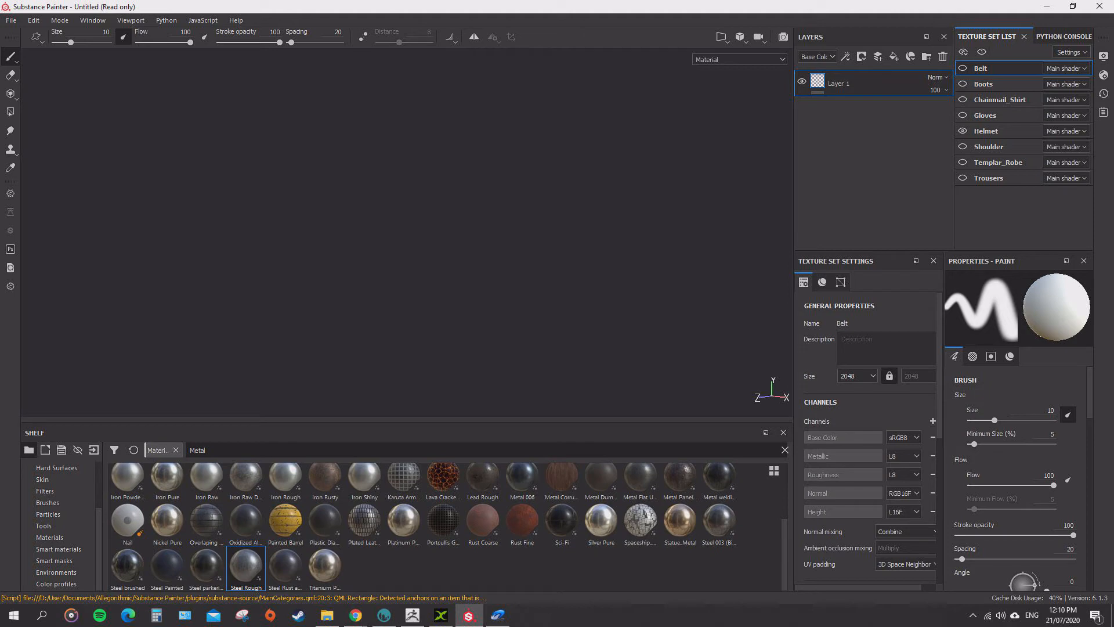
{"action": "scroll", "coordinate": [515, 113], "scroll_direction": "up", "scroll_amount": 3}
{"action": "middle_click_drag", "start_coordinate": [515, 113], "coordinate": [527, 352], "text": "alt"}
{"action": "left_click_drag", "start_coordinate": [527, 352], "coordinate": [530, 366], "text": "alt"}
{"action": "left_click", "coordinate": [963, 131]}
{"action": "left_click", "coordinate": [962, 116]}
{"action": "left_click", "coordinate": [963, 100]}
{"action": "left_click", "coordinate": [963, 147]}
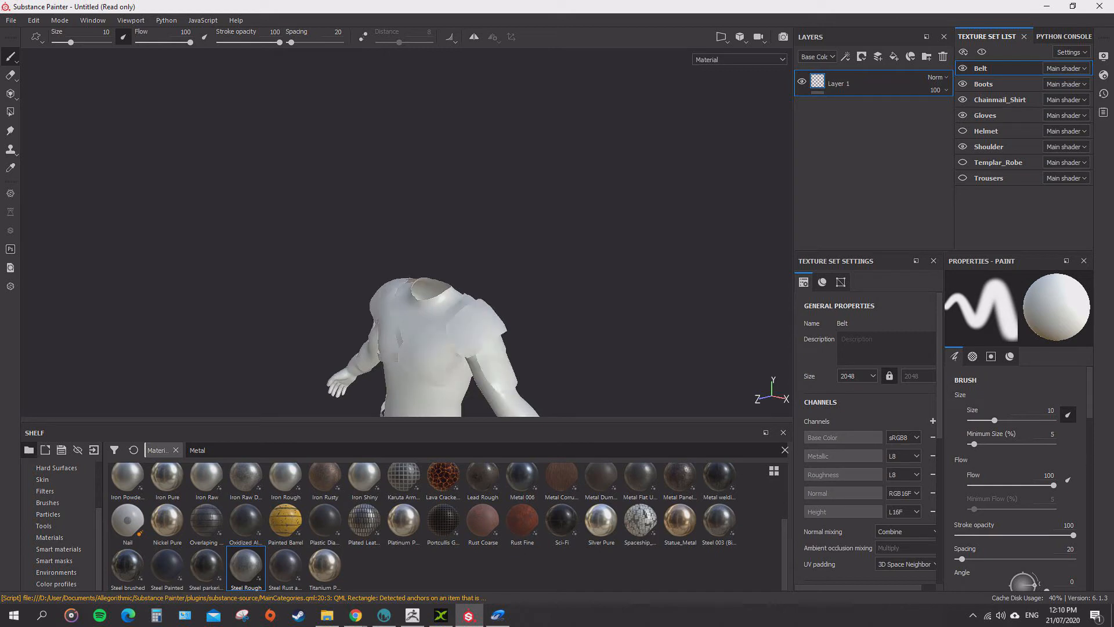
{"action": "left_click", "coordinate": [963, 132]}
View the full character from different angles, select the Shoulder texture set on the model, and inspect the helmet closely.
{"action": "scroll", "coordinate": [595, 369], "scroll_direction": "down", "scroll_amount": 2}
{"action": "middle_click_drag", "start_coordinate": [595, 369], "coordinate": [614, 178], "text": "alt"}
{"action": "mouse_move", "coordinate": [614, 178]}
{"action": "left_mouse_down", "text": "alt"}
{"action": "mouse_move", "coordinate": [522, 180]}
{"action": "mouse_move", "coordinate": [612, 177]}
{"action": "left_mouse_up", "text": "alt"}
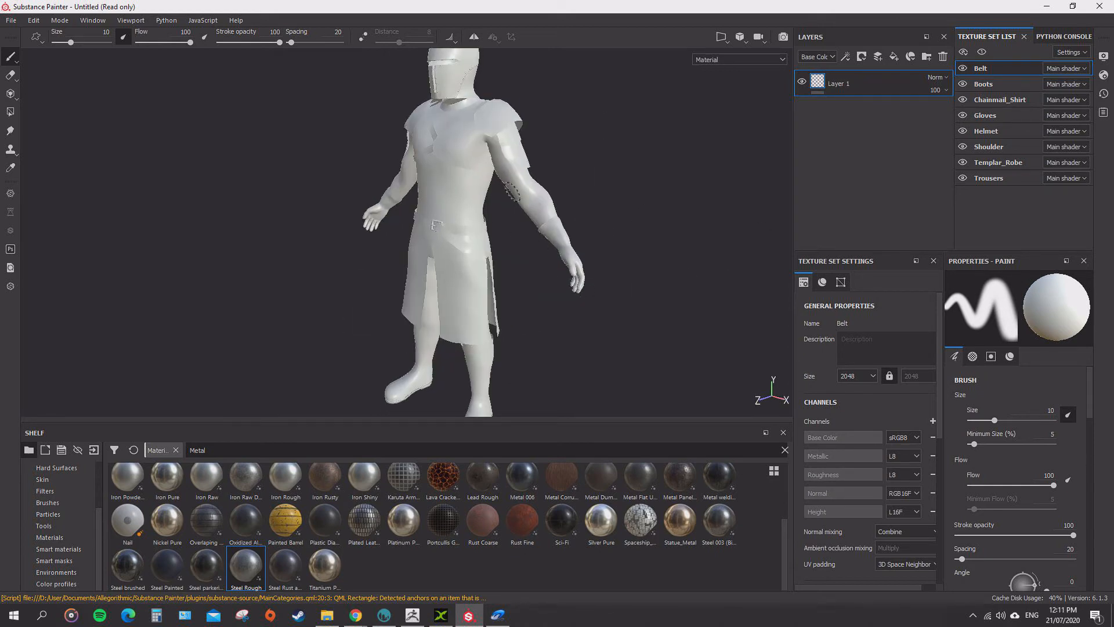
{"action": "right_click_drag", "start_coordinate": [565, 287], "coordinate": [524, 329], "text": "alt"}
{"action": "left_click_drag", "start_coordinate": [524, 329], "coordinate": [655, 250], "text": "alt"}
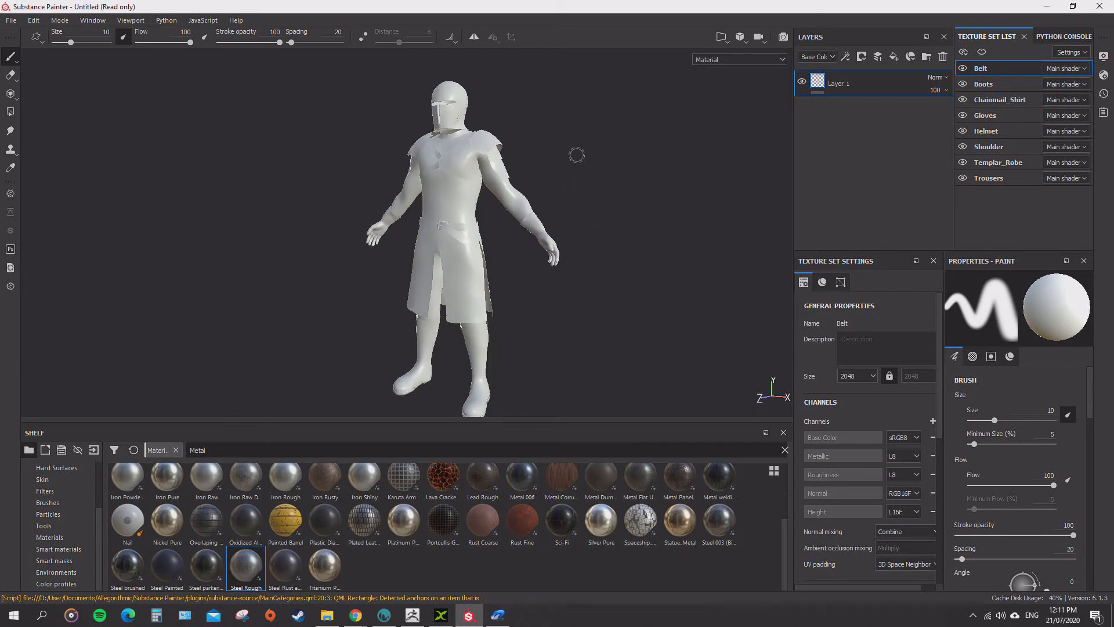
{"action": "right_click_drag", "start_coordinate": [577, 155], "coordinate": [645, 280], "text": "alt"}
{"action": "middle_click_drag", "start_coordinate": [614, 84], "coordinate": [585, 239], "text": "alt"}
{"action": "right_click_drag", "start_coordinate": [561, 188], "coordinate": [653, 349], "text": "alt"}
{"action": "middle_click_drag", "start_coordinate": [602, 190], "coordinate": [607, 348], "text": "alt"}
{"action": "left_click_drag", "start_coordinate": [598, 314], "coordinate": [497, 266], "text": "alt"}
{"action": "right_click_drag", "start_coordinate": [496, 160], "coordinate": [533, 217], "text": "alt"}
{"action": "right_click", "coordinate": [485, 161], "text": "ctrl+alt"}
{"action": "middle_click_drag", "start_coordinate": [485, 161], "coordinate": [612, 352], "text": "alt"}
{"action": "right_click_drag", "start_coordinate": [592, 328], "coordinate": [610, 348], "text": "alt"}
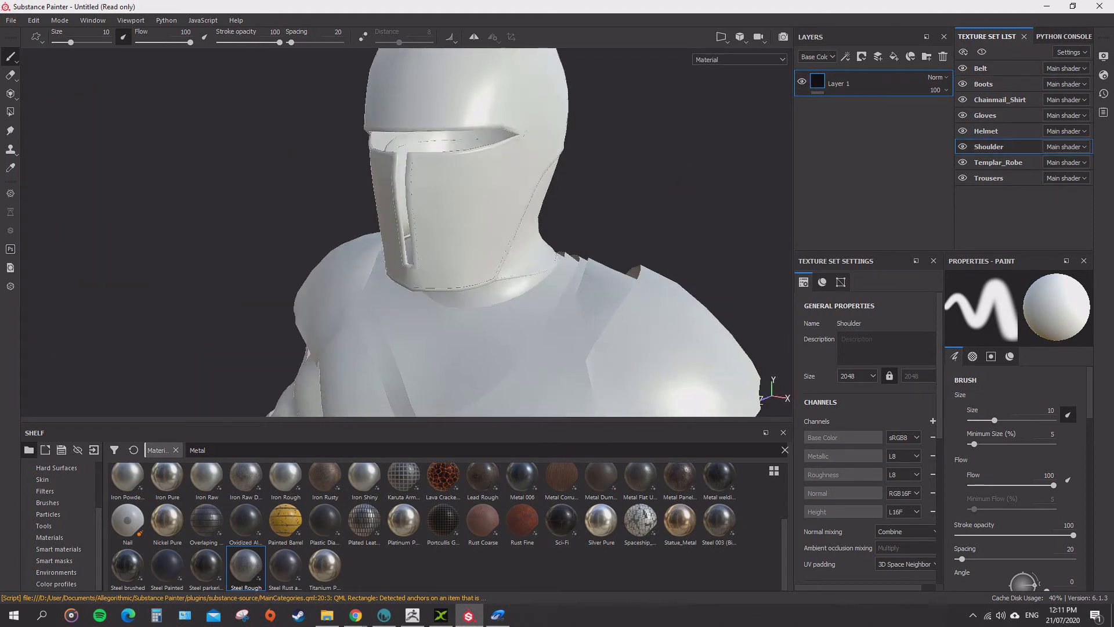
{"action": "left_click_drag", "start_coordinate": [436, 138], "coordinate": [486, 164], "text": "alt"}
{"action": "left_click_drag", "start_coordinate": [656, 221], "coordinate": [553, 179], "text": "alt"}
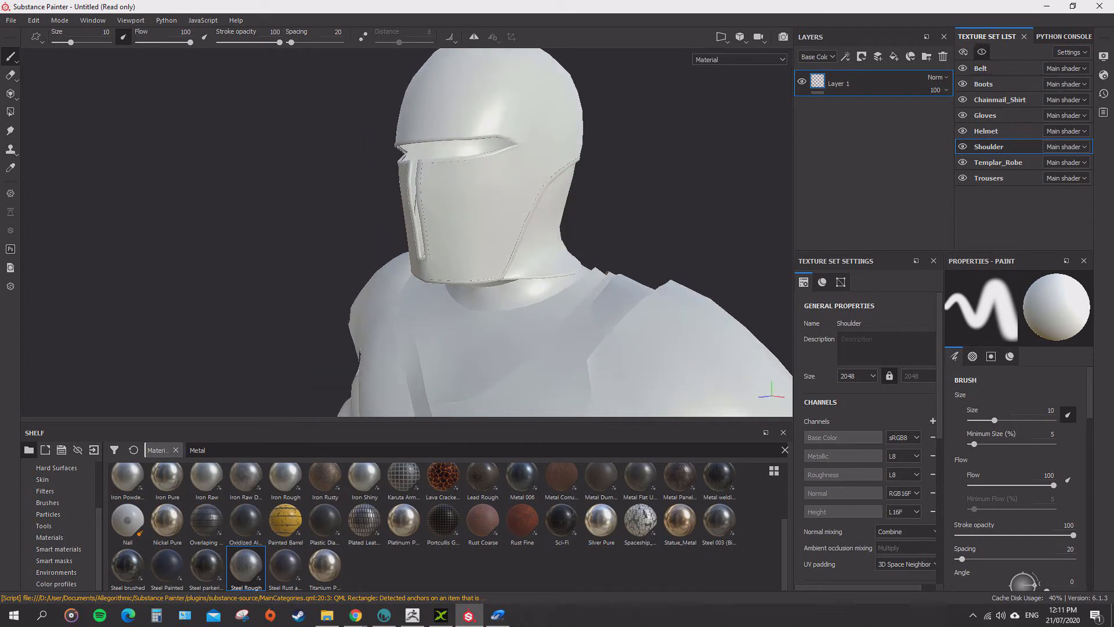
Hide all texture sets except Helmet and make Helmet the active texture set.
{"action": "key", "text": "alt+q"}
{"action": "left_click", "coordinate": [963, 53]}
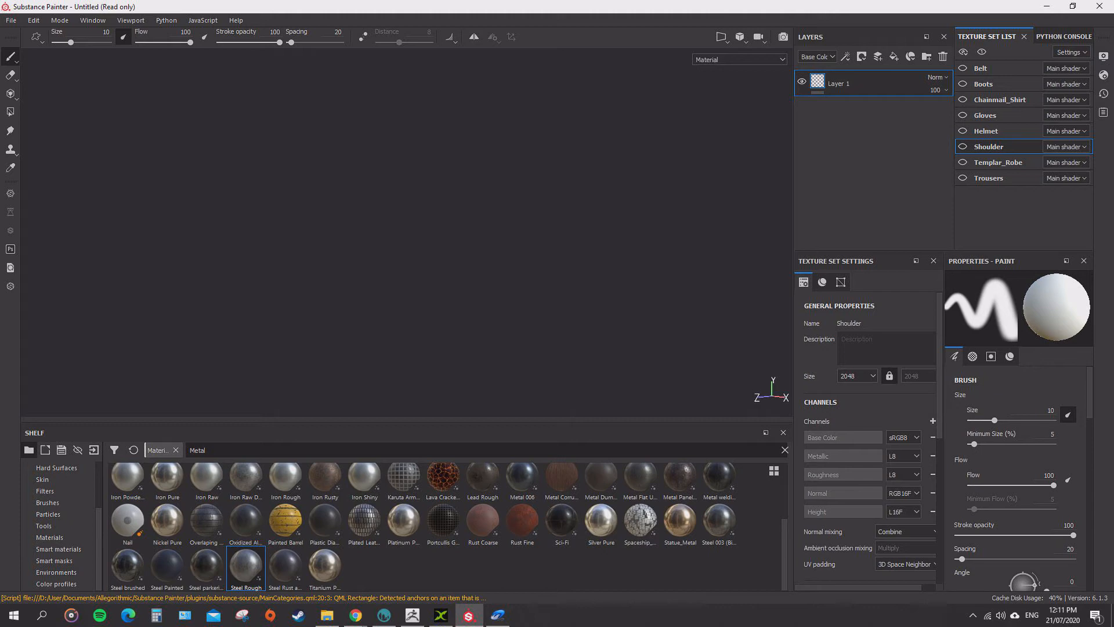
{"action": "left_click", "coordinate": [963, 131]}
{"action": "left_click", "coordinate": [987, 132]}
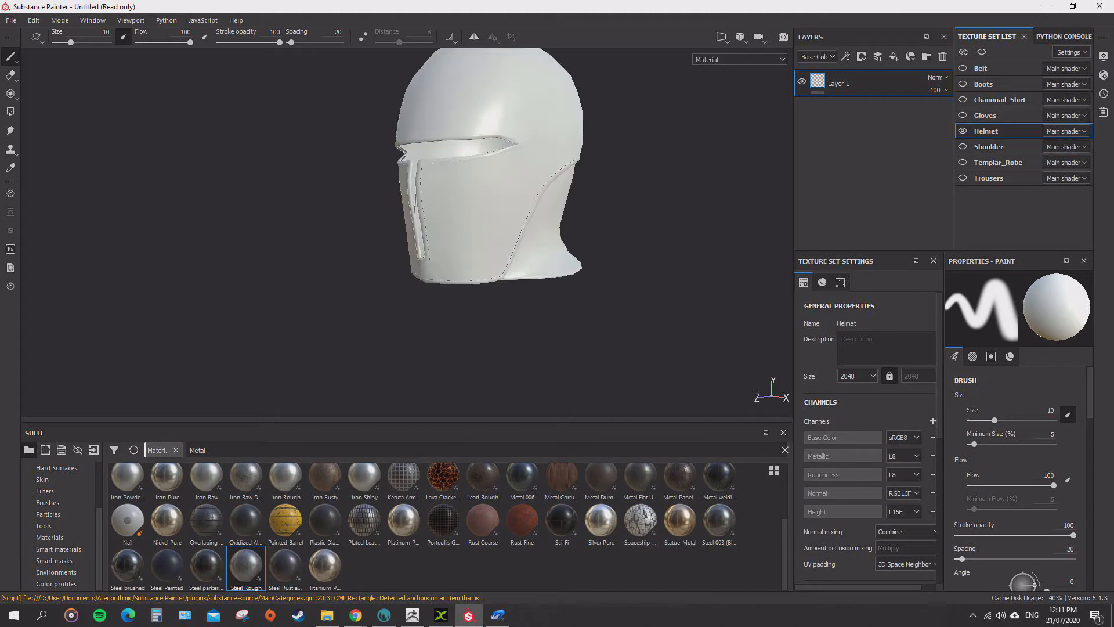
Open the mesh map baking settings for the helmet and set the output size to 2048.
{"action": "scroll", "coordinate": [869, 438], "scroll_direction": "down", "scroll_amount": 4}
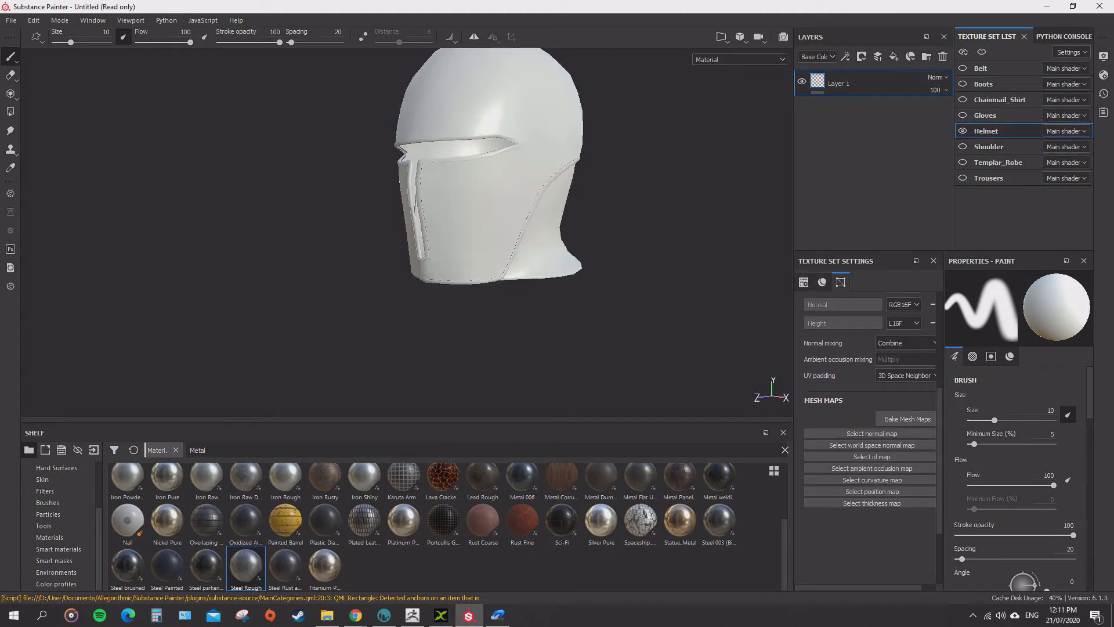
{"action": "left_click", "coordinate": [908, 419]}
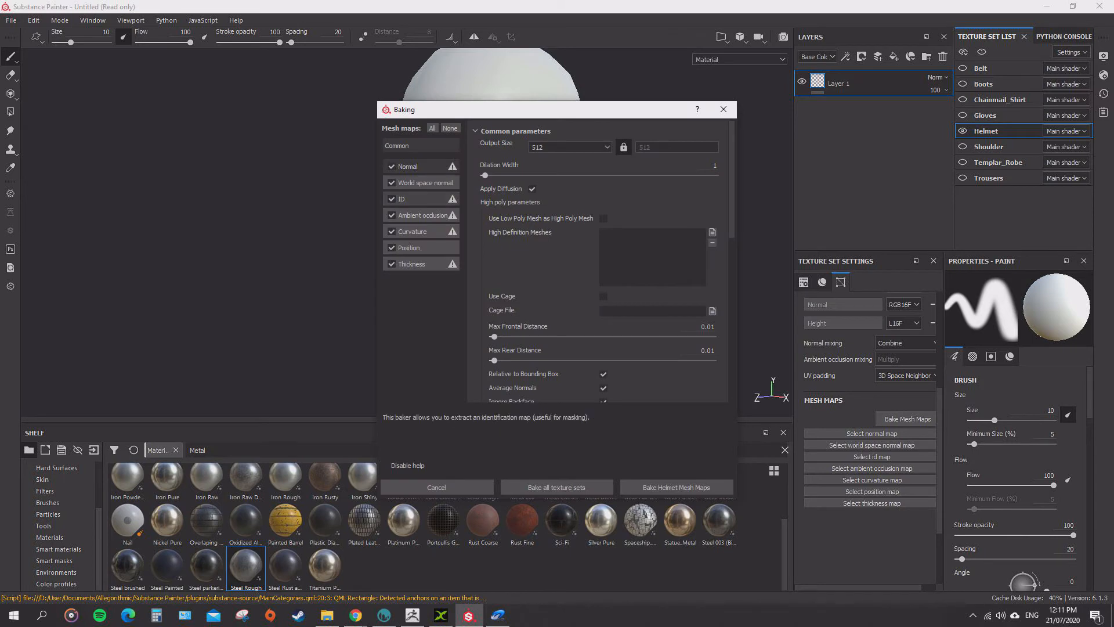
{"action": "left_click", "coordinate": [569, 147]}
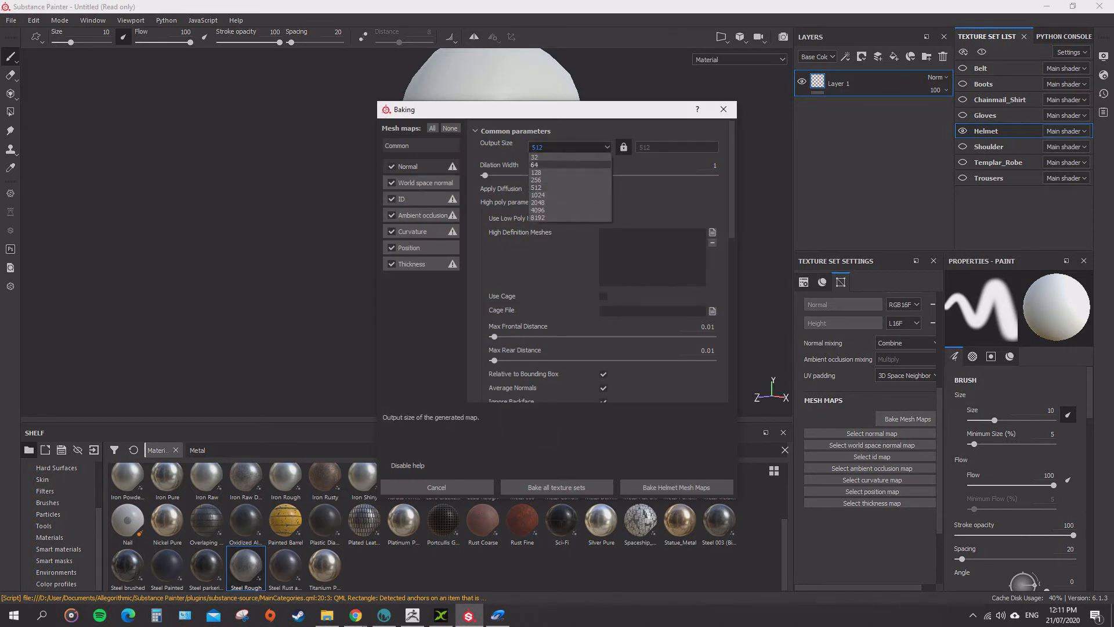
{"action": "left_click", "coordinate": [538, 202]}
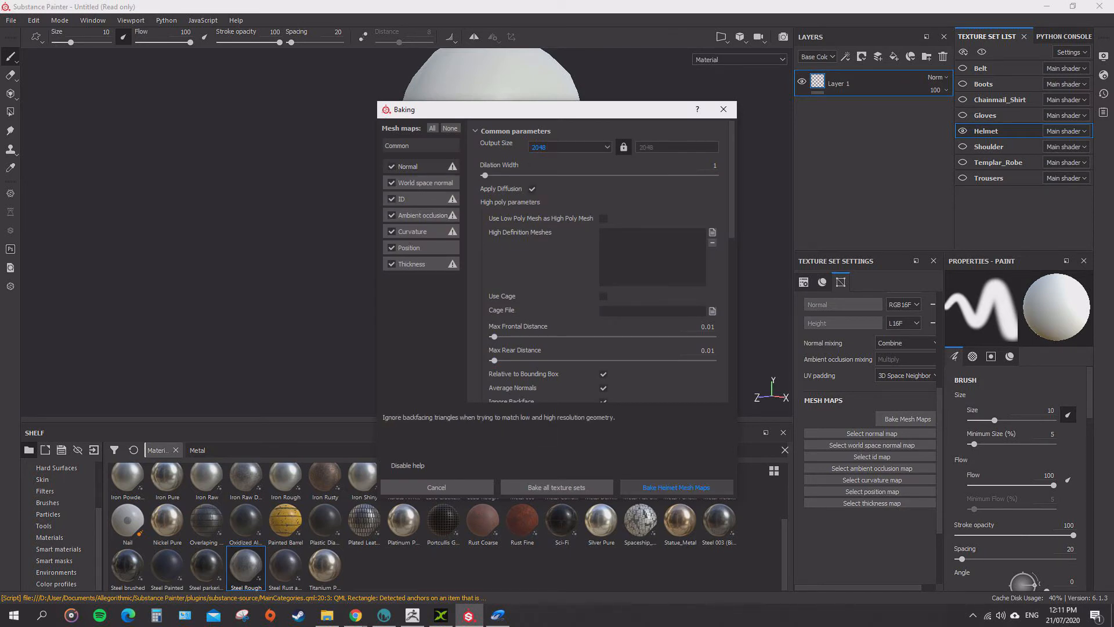
Set the ambient occlusion's Ignore Backface to Always, choose the other Self Occlusion option, and bake the helmet's mesh maps.
{"action": "left_click", "coordinate": [422, 216]}
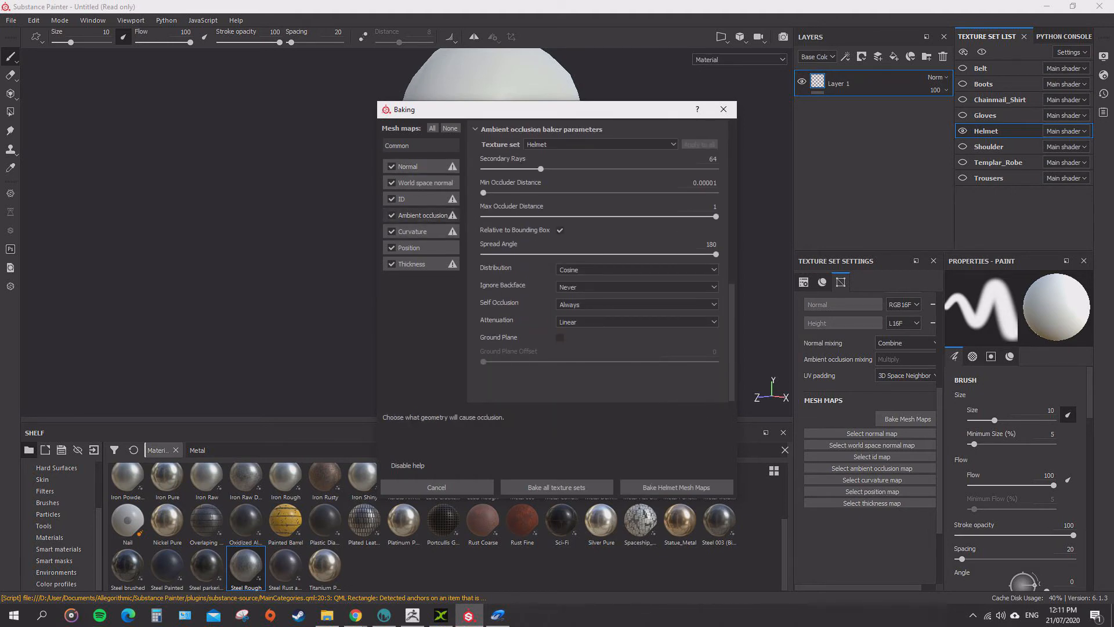
{"action": "left_click", "coordinate": [638, 287]}
{"action": "left_click", "coordinate": [638, 305]}
{"action": "left_click", "coordinate": [637, 305]}
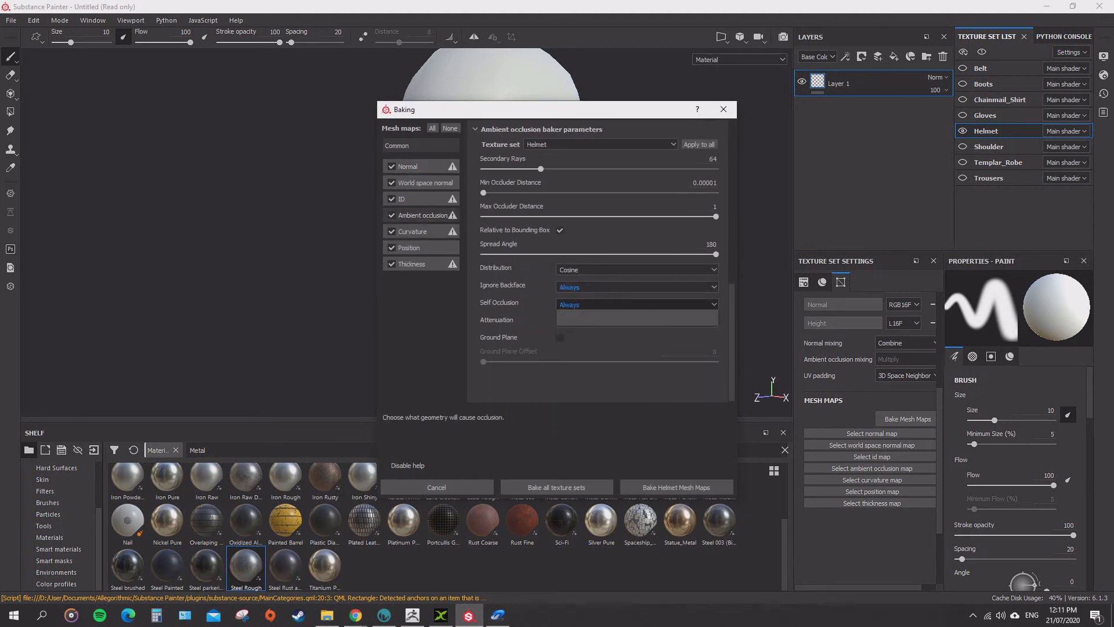
{"action": "left_click", "coordinate": [590, 323]}
{"action": "left_click", "coordinate": [676, 487]}
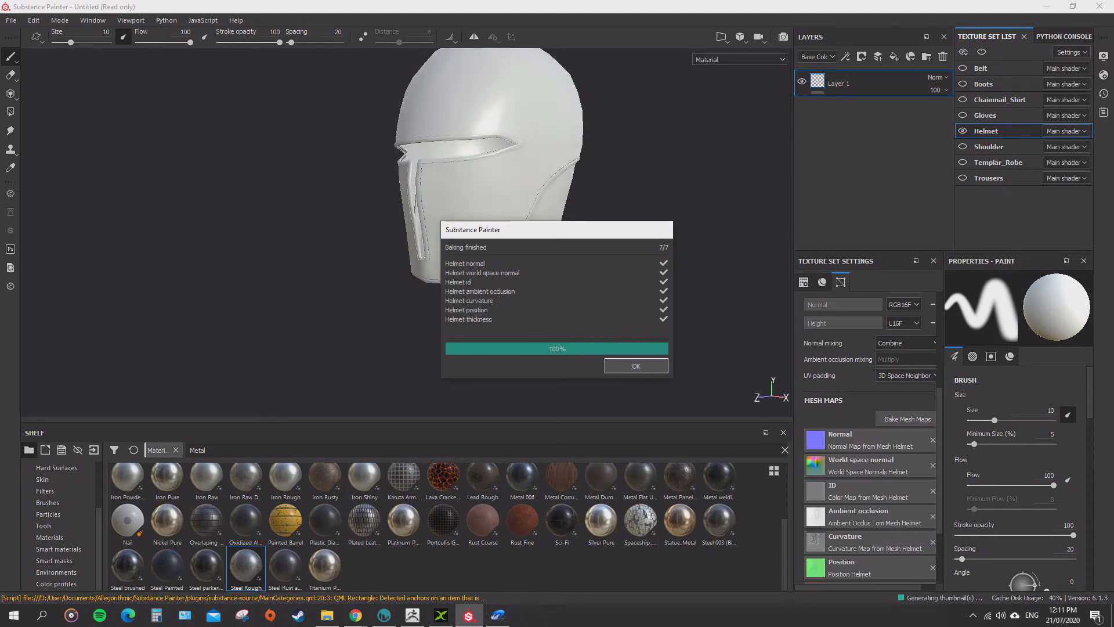
Dismiss the finished bake report and examine the helmet's seams and lower rim up close.
{"action": "left_click", "coordinate": [636, 366]}
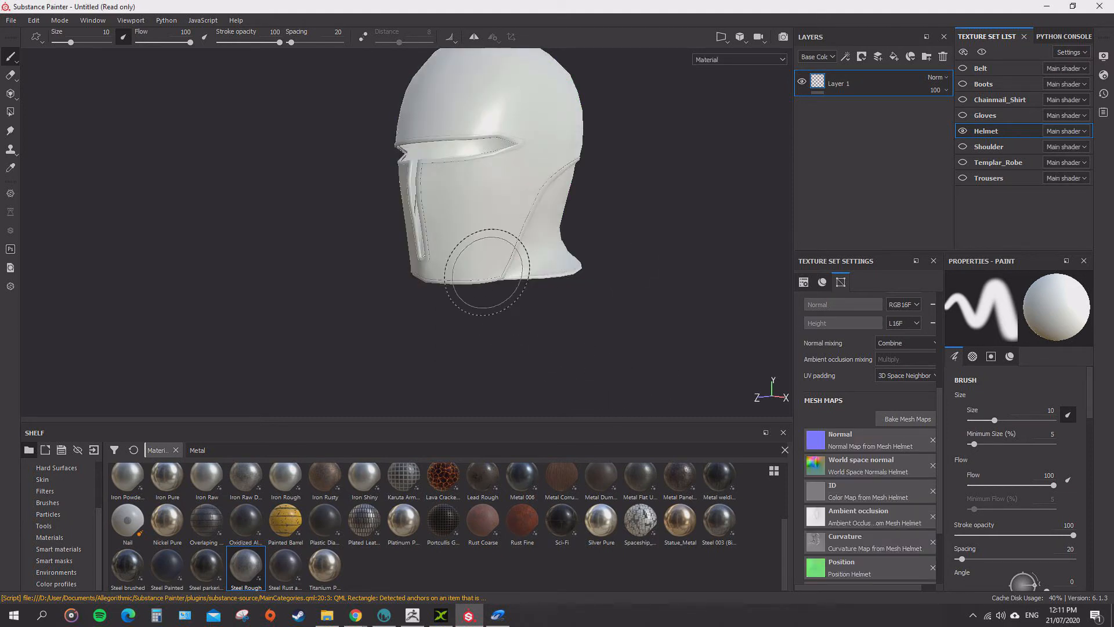
{"action": "middle_click_drag", "start_coordinate": [371, 234], "coordinate": [326, 196], "text": "alt"}
{"action": "scroll", "coordinate": [326, 195], "scroll_direction": "up", "scroll_amount": 8}
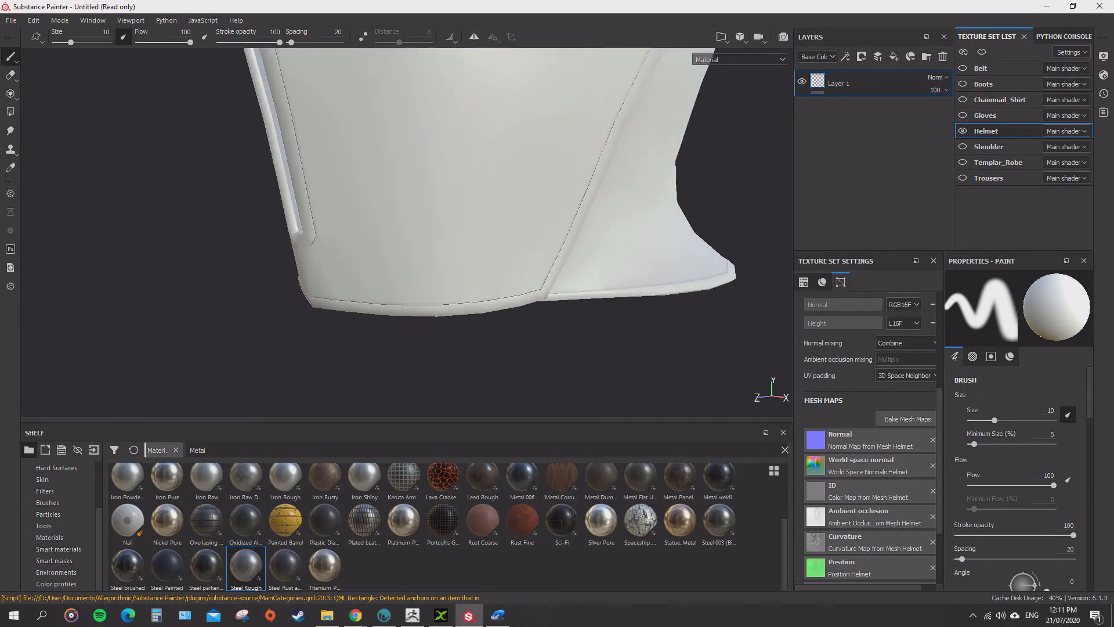
{"action": "left_click_drag", "start_coordinate": [327, 195], "coordinate": [485, 214], "text": "alt"}
{"action": "scroll", "coordinate": [629, 268], "scroll_direction": "down", "scroll_amount": 8}
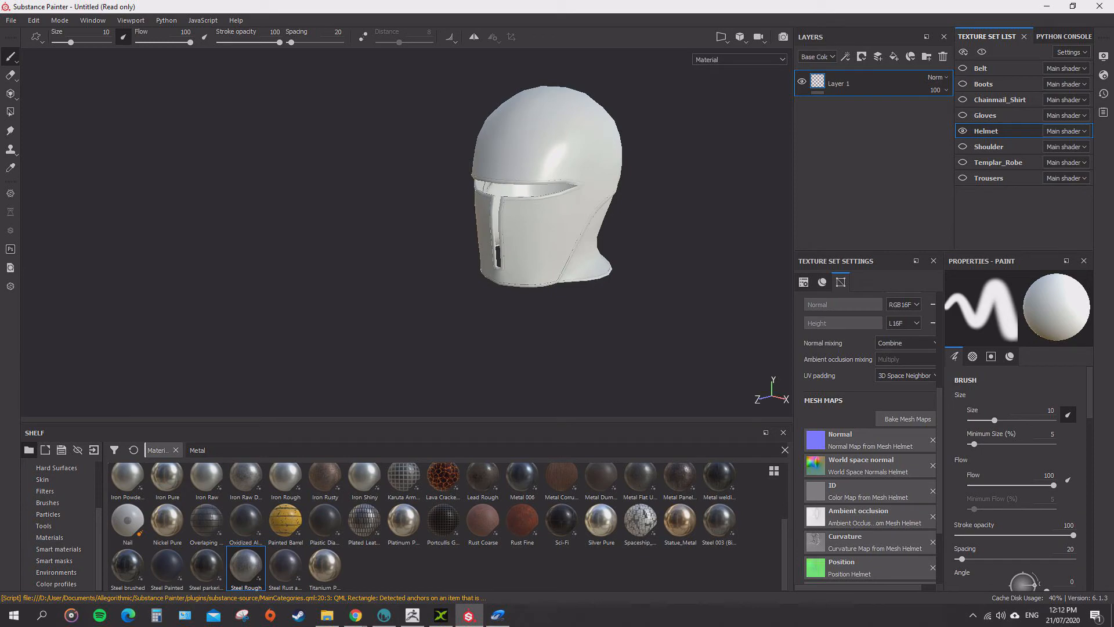
Apply the Steel Rough material to the helmet as a fill layer and inspect the metal surface from several angles.
{"action": "left_click_drag", "start_coordinate": [246, 569], "coordinate": [499, 151]}
{"action": "scroll", "coordinate": [546, 186], "scroll_direction": "up", "scroll_amount": 8}
{"action": "middle_click_drag", "start_coordinate": [499, 151], "coordinate": [407, 278], "text": "alt"}
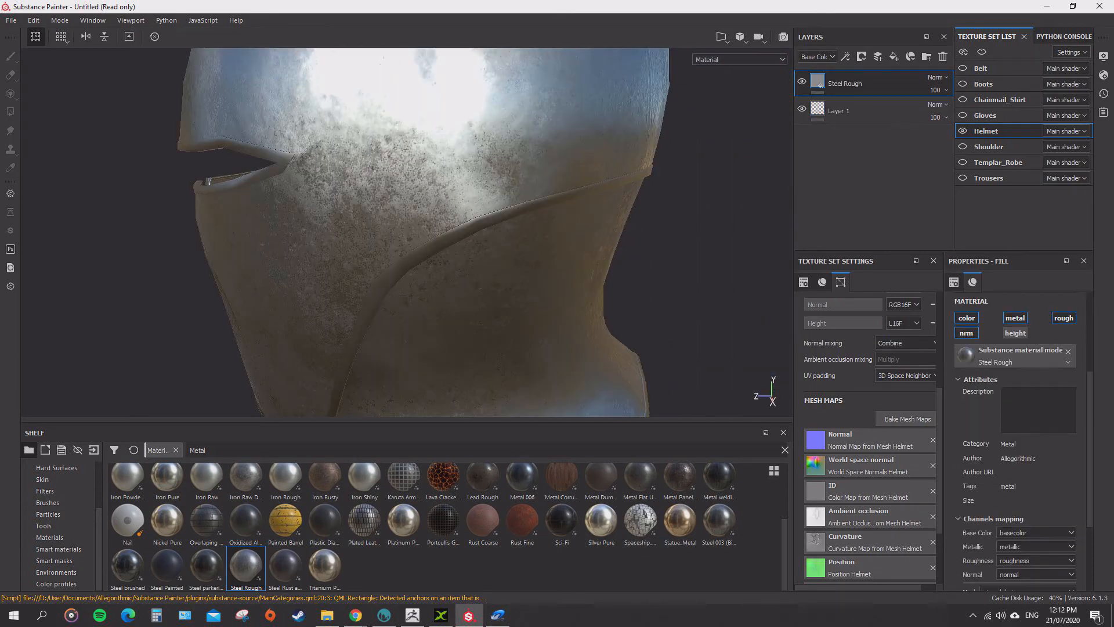
{"action": "left_click_drag", "start_coordinate": [407, 279], "coordinate": [476, 278], "text": "alt"}
{"action": "scroll", "coordinate": [406, 250], "scroll_direction": "down", "scroll_amount": 8}
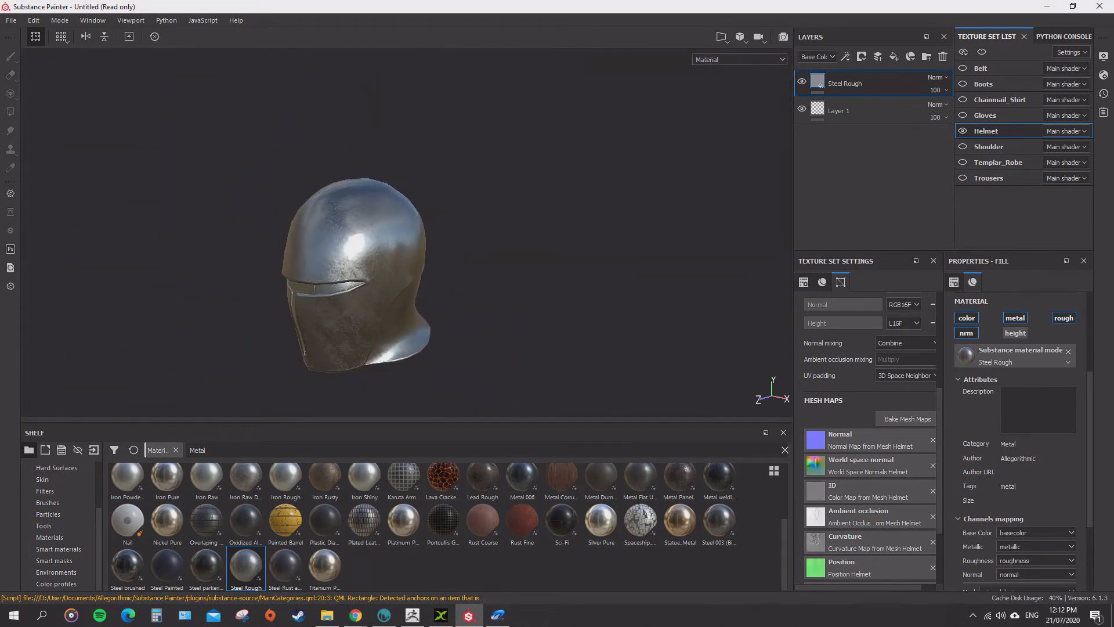
{"action": "middle_click_drag", "start_coordinate": [366, 270], "coordinate": [435, 199], "text": "alt"}
{"action": "left_click_drag", "start_coordinate": [435, 199], "coordinate": [440, 175], "text": "alt"}
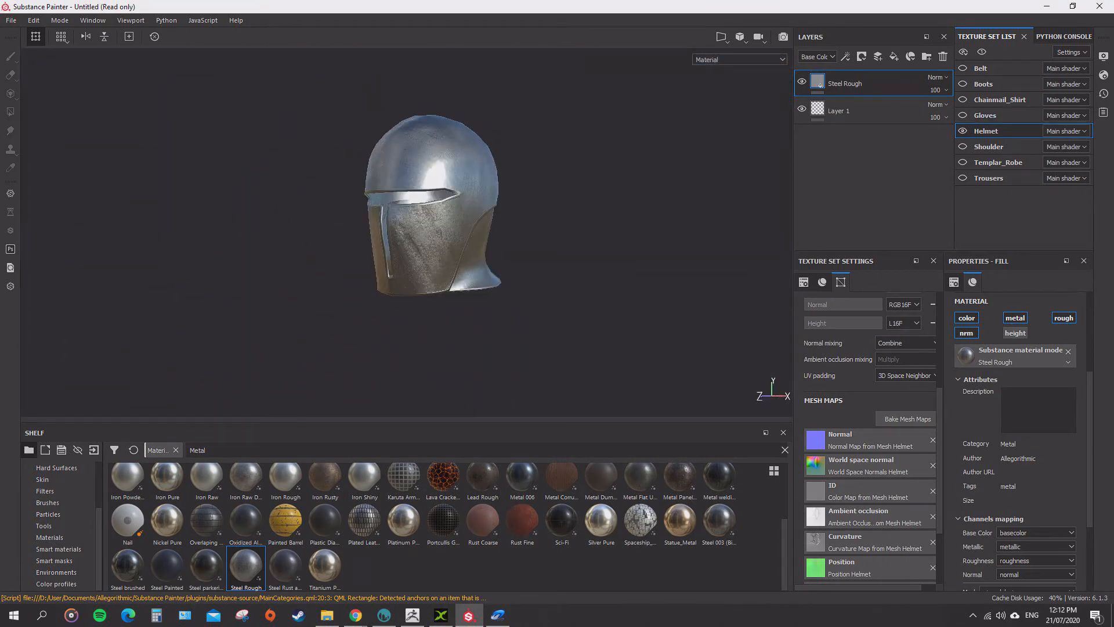
Make all the hidden texture sets visible again and view the full character from different sides.
{"action": "left_click_drag", "start_coordinate": [963, 100], "coordinate": [963, 84]}
{"action": "left_click_drag", "start_coordinate": [963, 147], "coordinate": [962, 162]}
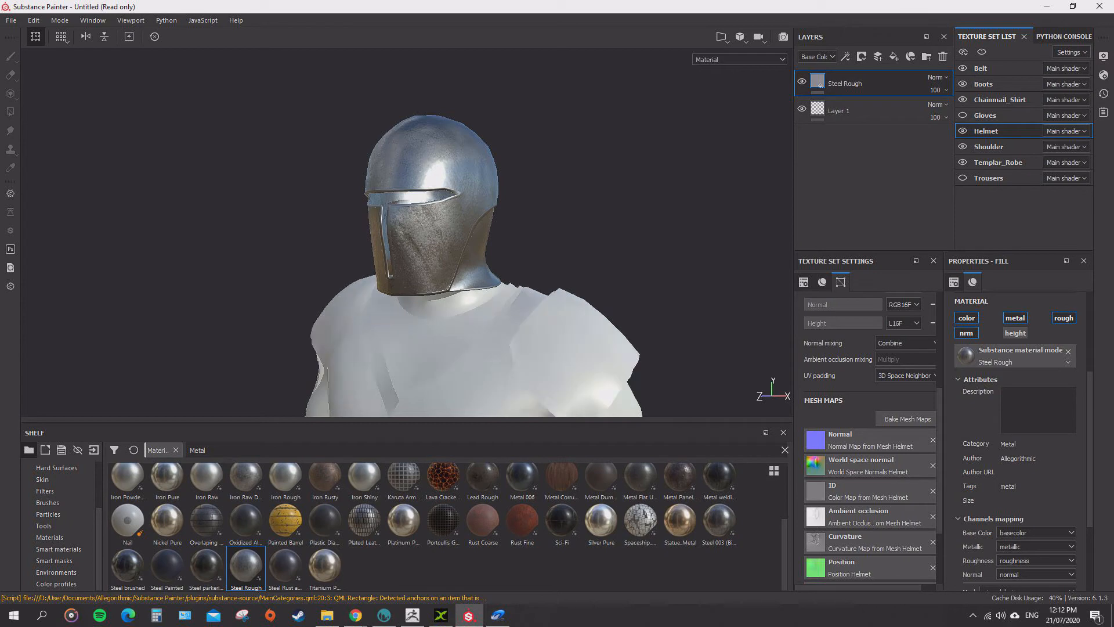
{"action": "scroll", "coordinate": [580, 302], "scroll_direction": "down", "scroll_amount": 5}
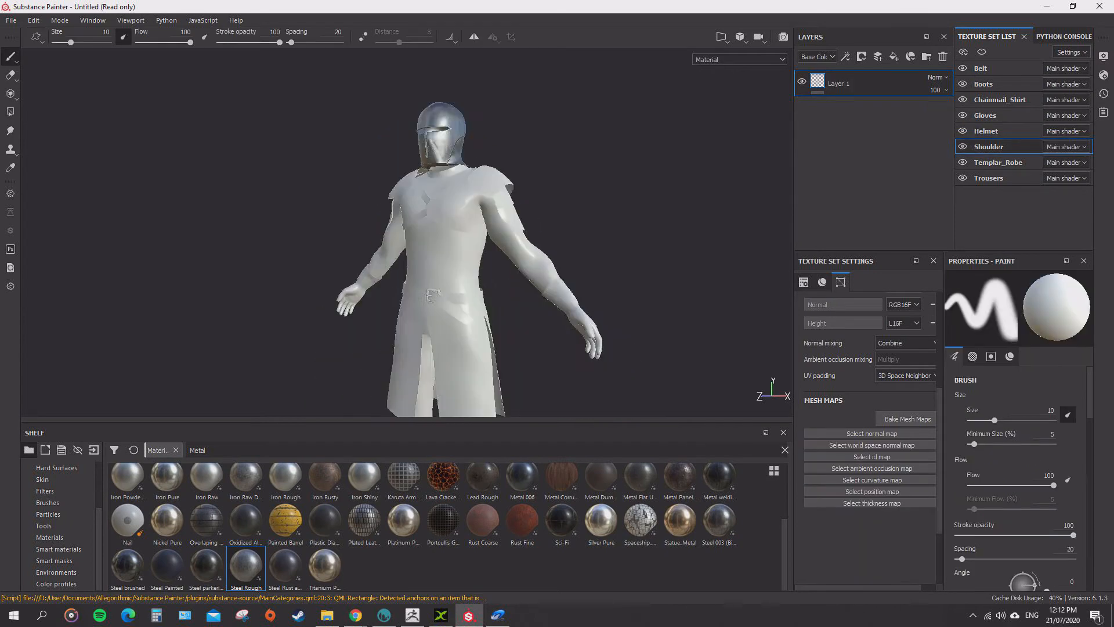
{"action": "middle_click_drag", "start_coordinate": [441, 244], "coordinate": [377, 166], "text": "alt"}
{"action": "left_click_drag", "start_coordinate": [395, 233], "coordinate": [441, 255], "text": "alt"}
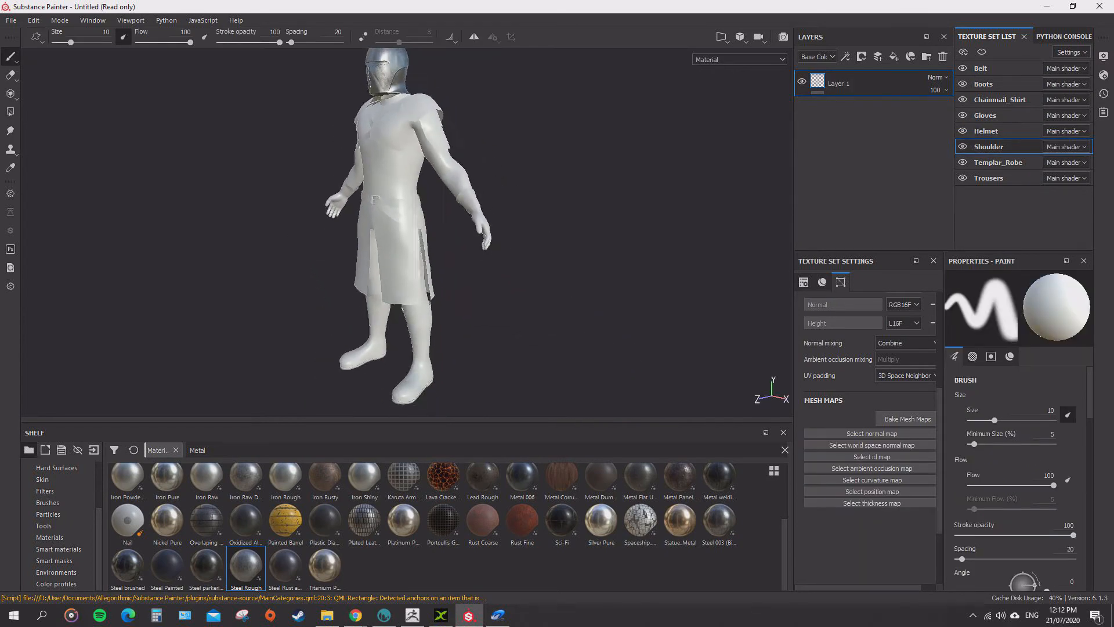
{"action": "middle_click_drag", "start_coordinate": [464, 307], "coordinate": [574, 331], "text": "alt"}
{"action": "left_click_drag", "start_coordinate": [574, 331], "coordinate": [691, 319], "text": "alt"}
{"action": "left_click_drag", "start_coordinate": [523, 308], "coordinate": [362, 311], "text": "alt"}
{"action": "left_click_drag", "start_coordinate": [598, 232], "coordinate": [595, 317], "text": "alt"}
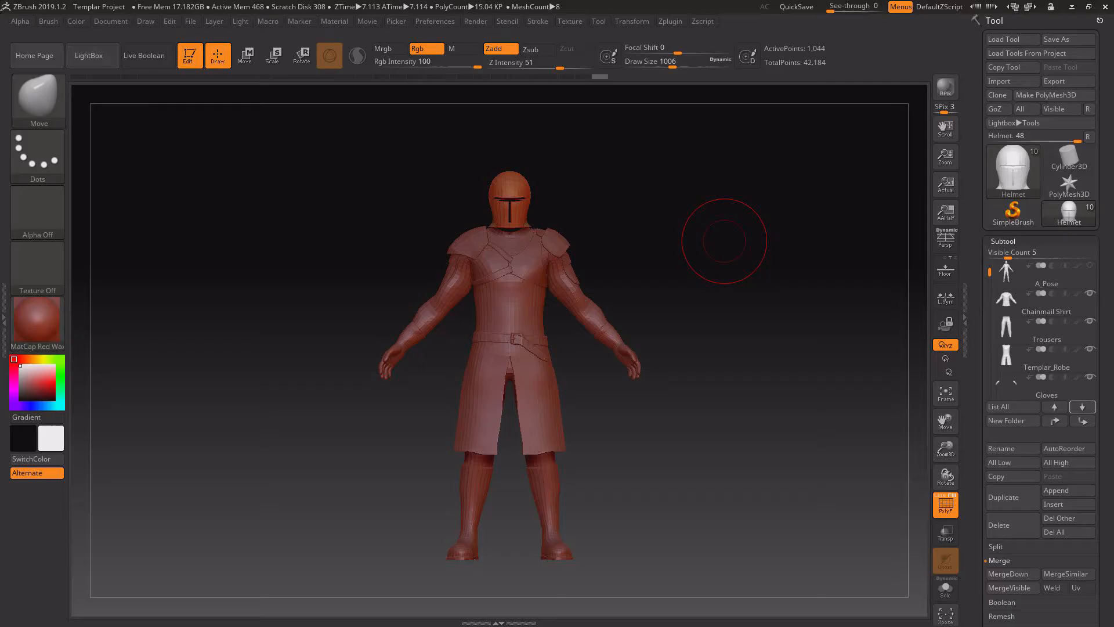
Switch to ZBrush and examine the helmet's polygroups around the visor opening and neck guard.
{"action": "left_click_drag", "start_coordinate": [682, 228], "coordinate": [523, 273], "text": "alt"}
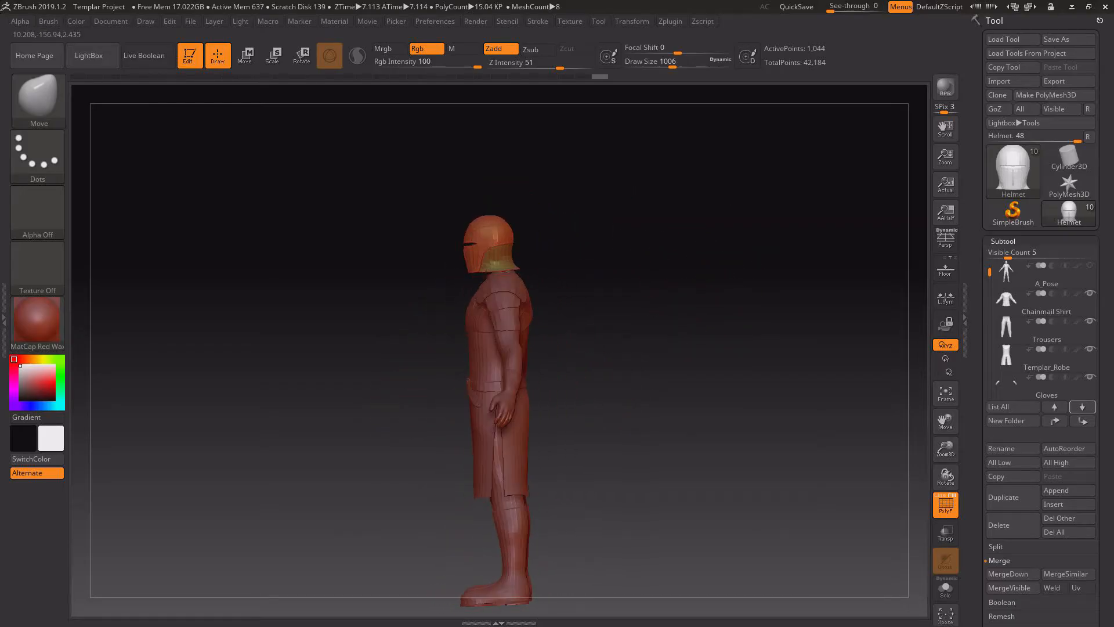
{"action": "left_click_drag", "start_coordinate": [631, 336], "coordinate": [772, 334]}
{"action": "left_click_drag", "start_coordinate": [946, 449], "coordinate": [944, 412]}
{"action": "left_click_drag", "start_coordinate": [930, 351], "coordinate": [930, 313]}
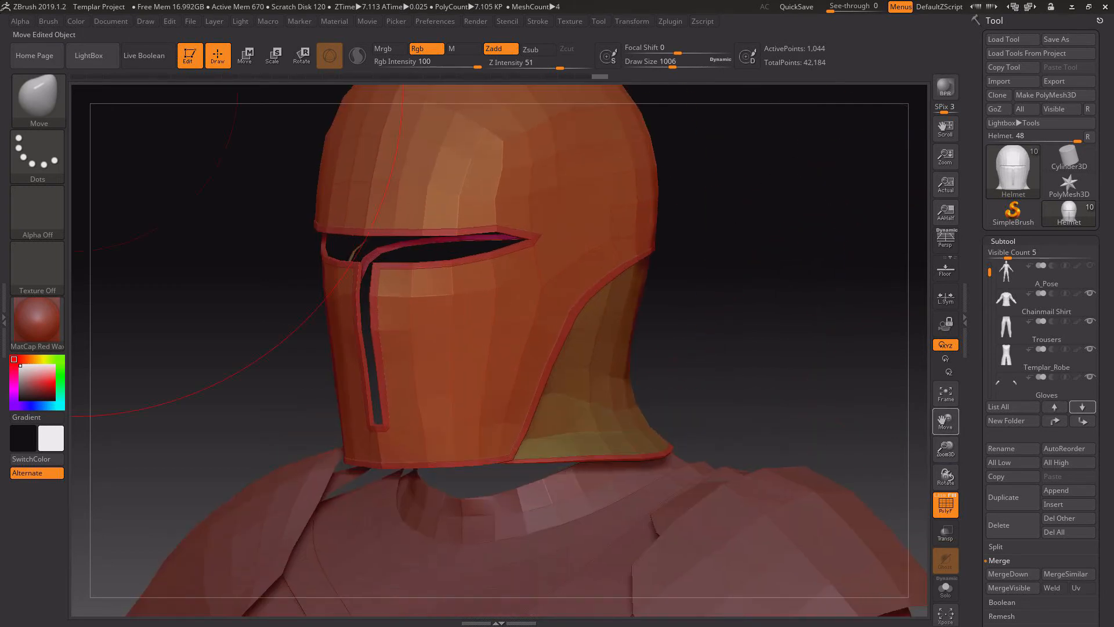
{"action": "left_click_drag", "start_coordinate": [95, 105], "coordinate": [114, 152], "text": "alt"}
{"action": "mouse_move", "coordinate": [784, 282]}
{"action": "left_mouse_down"}
{"action": "mouse_move", "coordinate": [685, 299]}
{"action": "mouse_move", "coordinate": [784, 296]}
{"action": "left_mouse_up"}
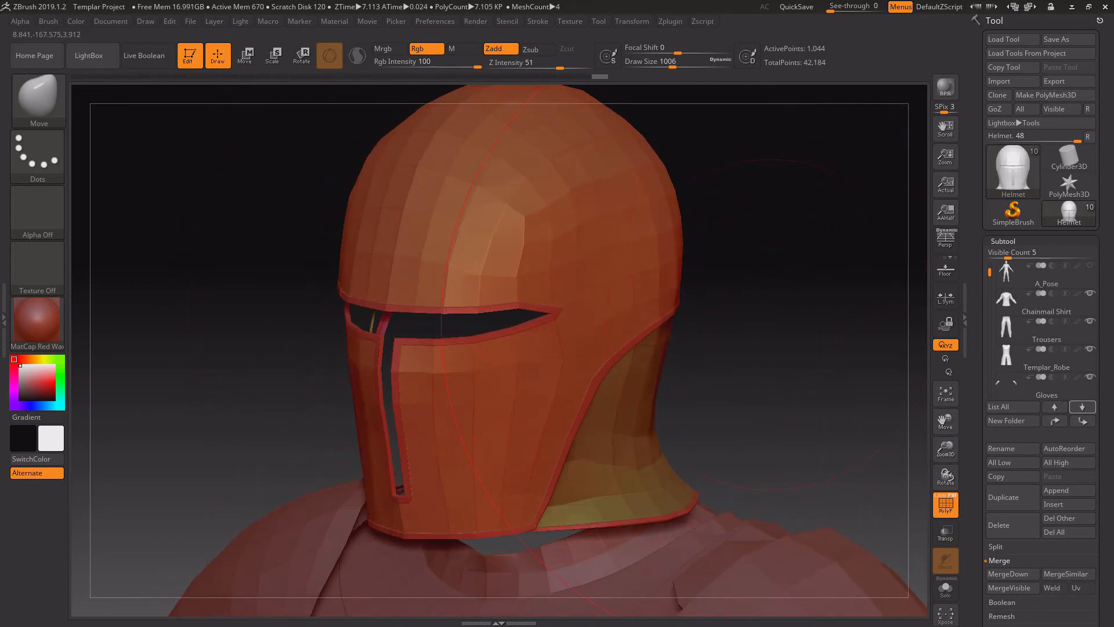
{"action": "key", "text": "space"}
{"action": "mouse_move", "coordinate": [794, 241]}
{"action": "left_mouse_down"}
{"action": "mouse_move", "coordinate": [766, 241]}
{"action": "mouse_move", "coordinate": [929, 158]}
{"action": "left_mouse_up"}
Export the helmet in OBJ format to the Templar project's Helmet folder, overwriting the existing Helmet file.
{"action": "left_click", "coordinate": [1068, 81]}
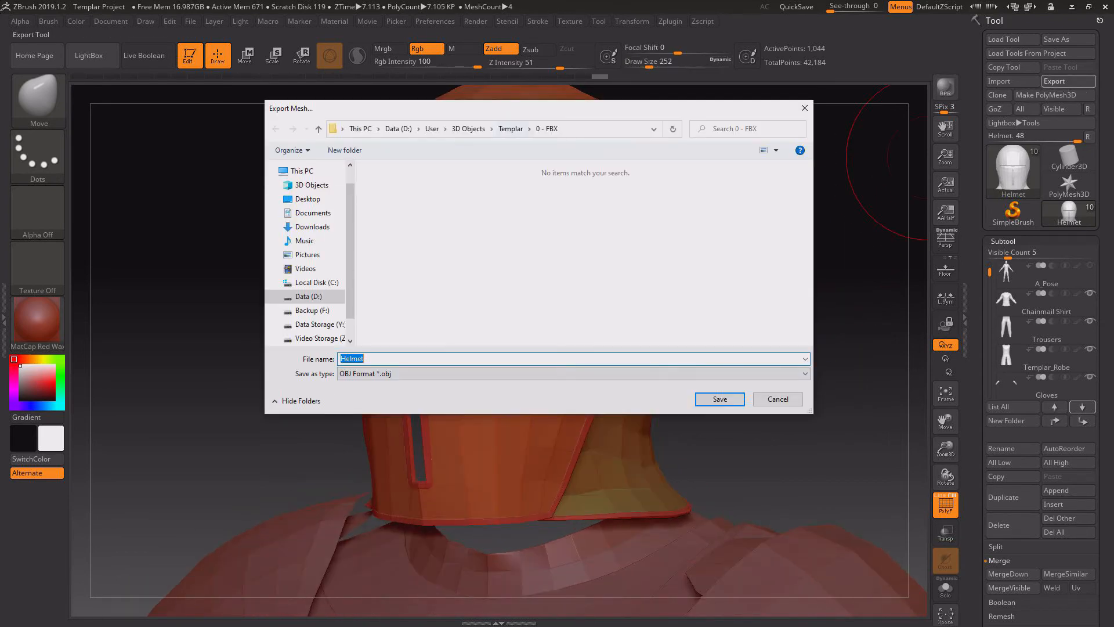
{"action": "left_click", "coordinate": [510, 128]}
{"action": "double_click", "coordinate": [715, 196]}
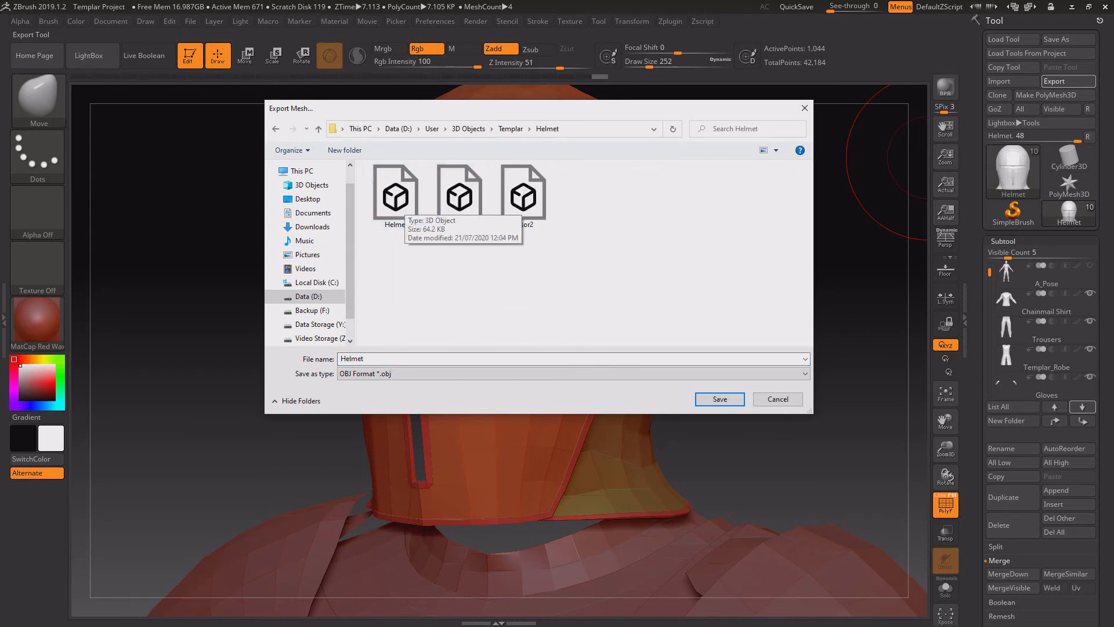
{"action": "double_click", "coordinate": [396, 196]}
{"action": "key", "text": "y"}
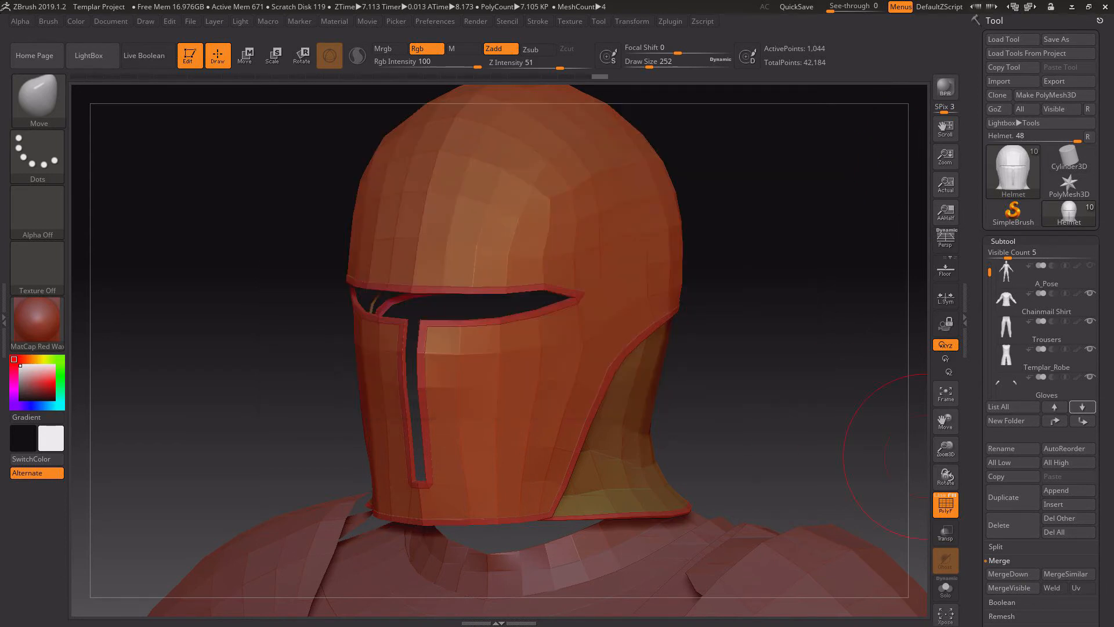
Switch to 3D-Coat, start a new scene without saving the old one, and load the Helmet OBJ for retopology.
{"action": "key", "text": "alt+Tab"}
{"action": "left_click", "coordinate": [8, 21]}
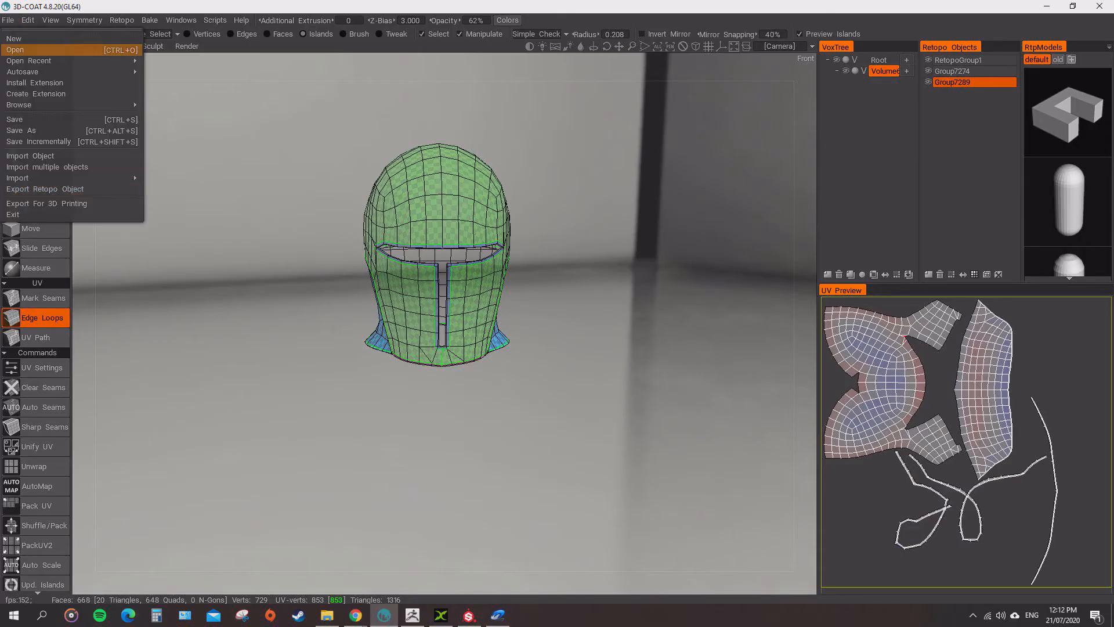
{"action": "left_click", "coordinate": [14, 38]}
{"action": "left_click", "coordinate": [443, 343]}
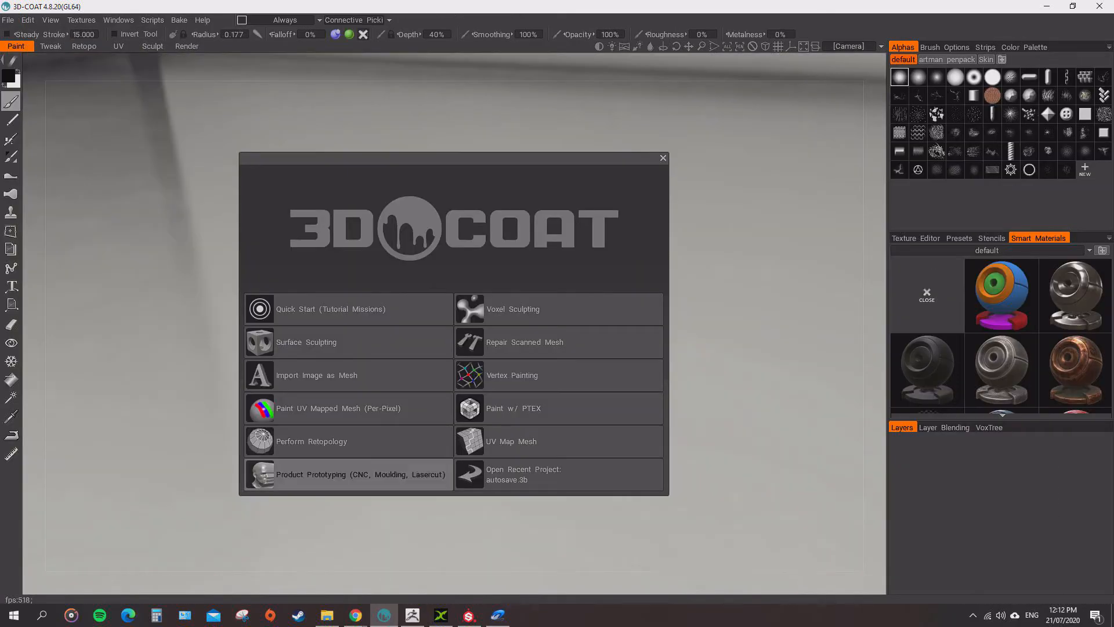
{"action": "left_click", "coordinate": [349, 474]}
{"action": "left_click", "coordinate": [339, 374]}
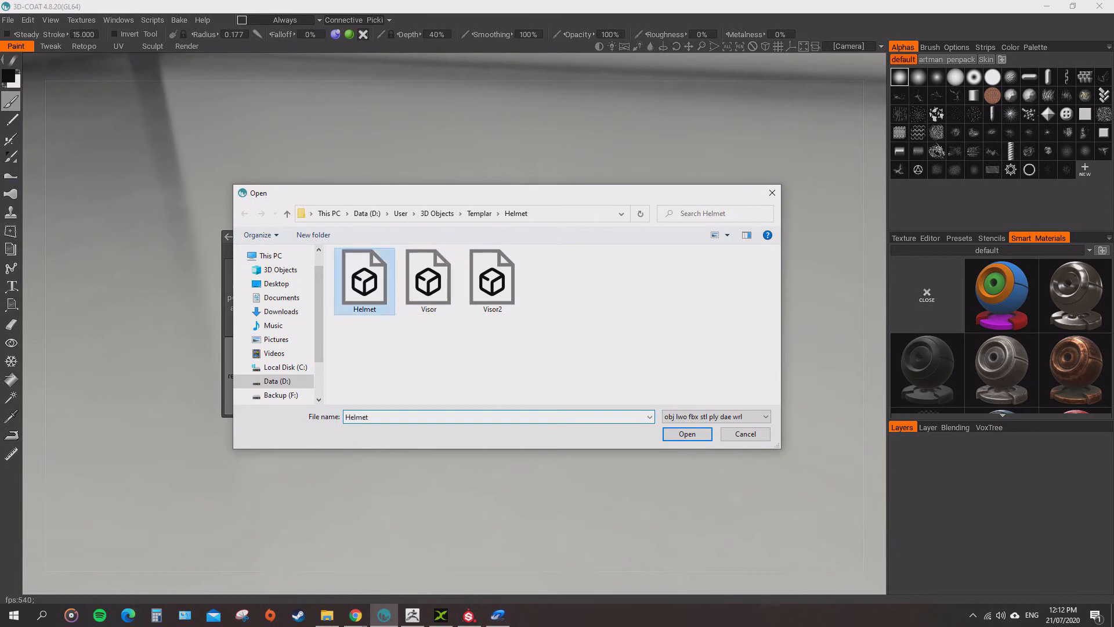
{"action": "double_click", "coordinate": [364, 282]}
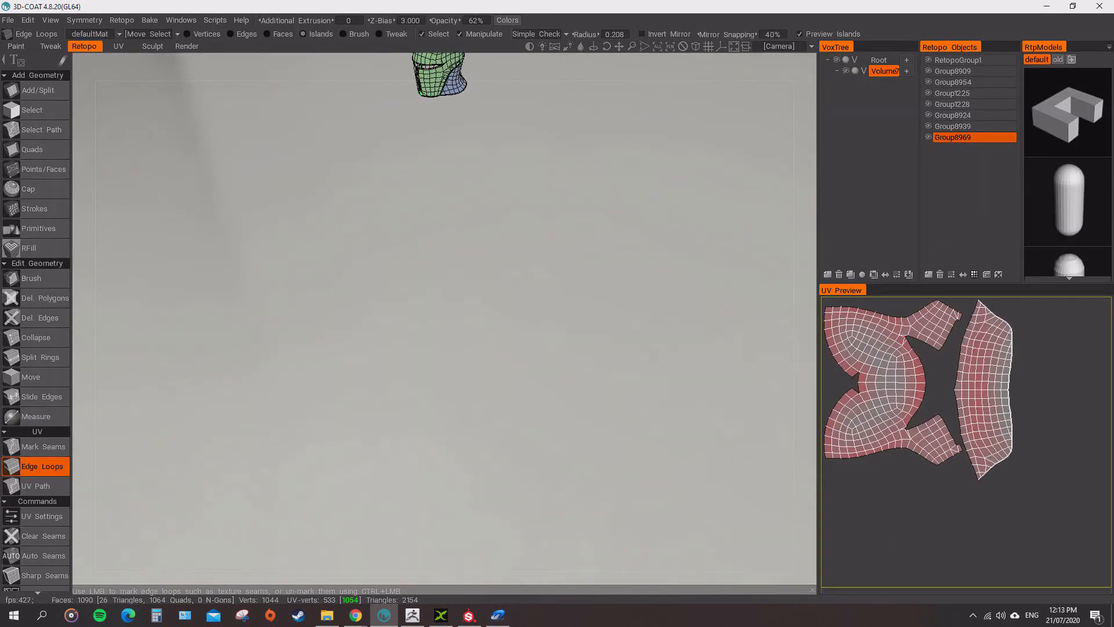
Examine the imported helmet mesh, especially the border strips and inner edges around the visor opening.
{"action": "middle_click_drag", "start_coordinate": [446, 174], "coordinate": [439, 424], "text": "alt"}
{"action": "right_click_drag", "start_coordinate": [438, 325], "coordinate": [464, 446], "text": "alt"}
{"action": "left_click_drag", "start_coordinate": [406, 348], "coordinate": [627, 339], "text": "alt"}
{"action": "right_click_drag", "start_coordinate": [464, 325], "coordinate": [491, 400], "text": "alt"}
{"action": "left_click_drag", "start_coordinate": [490, 400], "coordinate": [525, 215], "text": "alt"}
{"action": "middle_click_drag", "start_coordinate": [493, 203], "coordinate": [494, 395], "text": "alt"}
{"action": "left_click_drag", "start_coordinate": [465, 349], "coordinate": [444, 325], "text": "alt"}
{"action": "scroll", "coordinate": [513, 307], "scroll_direction": "down", "scroll_amount": 5}
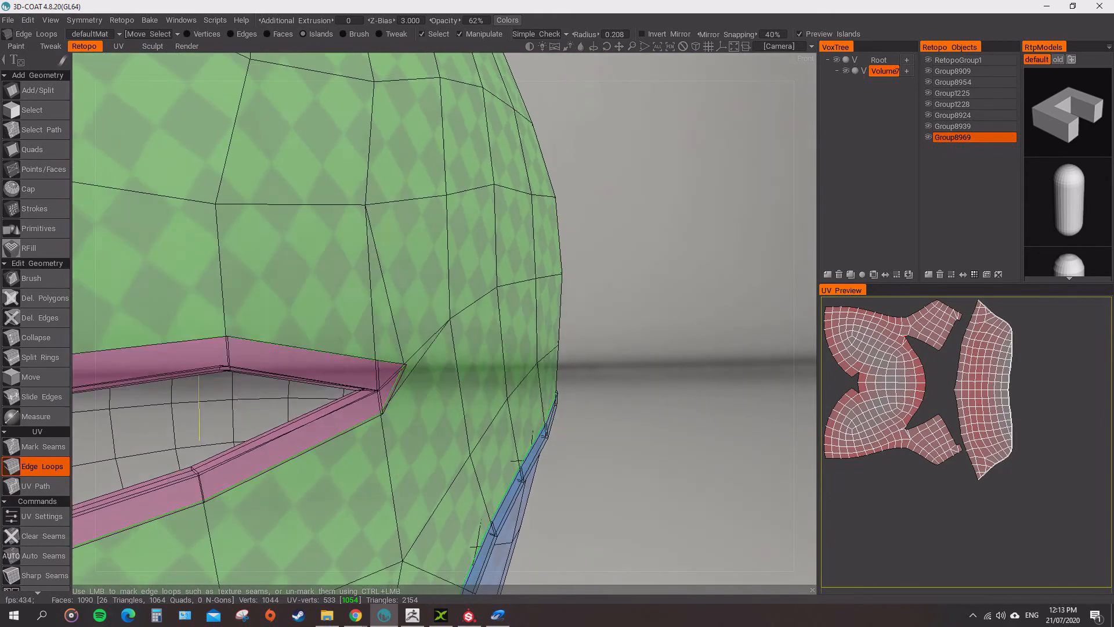
{"action": "middle_click_drag", "start_coordinate": [444, 325], "coordinate": [616, 174], "text": "alt"}
{"action": "scroll", "coordinate": [615, 174], "scroll_direction": "up", "scroll_amount": 2}
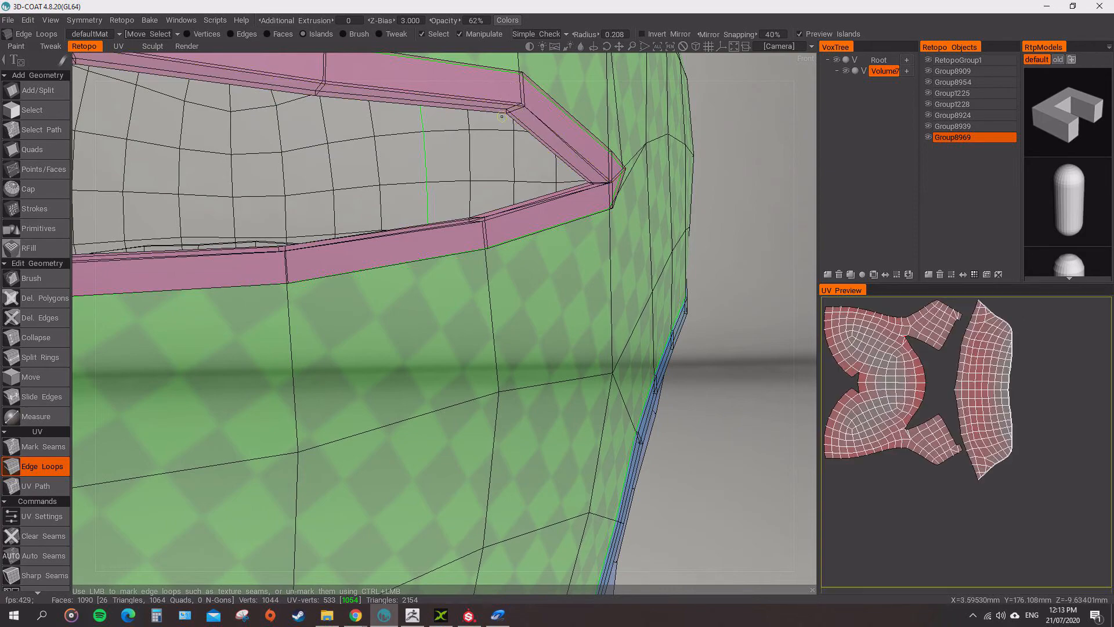
{"action": "left_click_drag", "start_coordinate": [371, 278], "coordinate": [546, 342], "text": "alt"}
{"action": "right_click_drag", "start_coordinate": [546, 343], "coordinate": [615, 325], "text": "alt"}
{"action": "left_click_drag", "start_coordinate": [615, 325], "coordinate": [412, 372], "text": "alt"}
{"action": "right_click_drag", "start_coordinate": [413, 371], "coordinate": [435, 371], "text": "alt"}
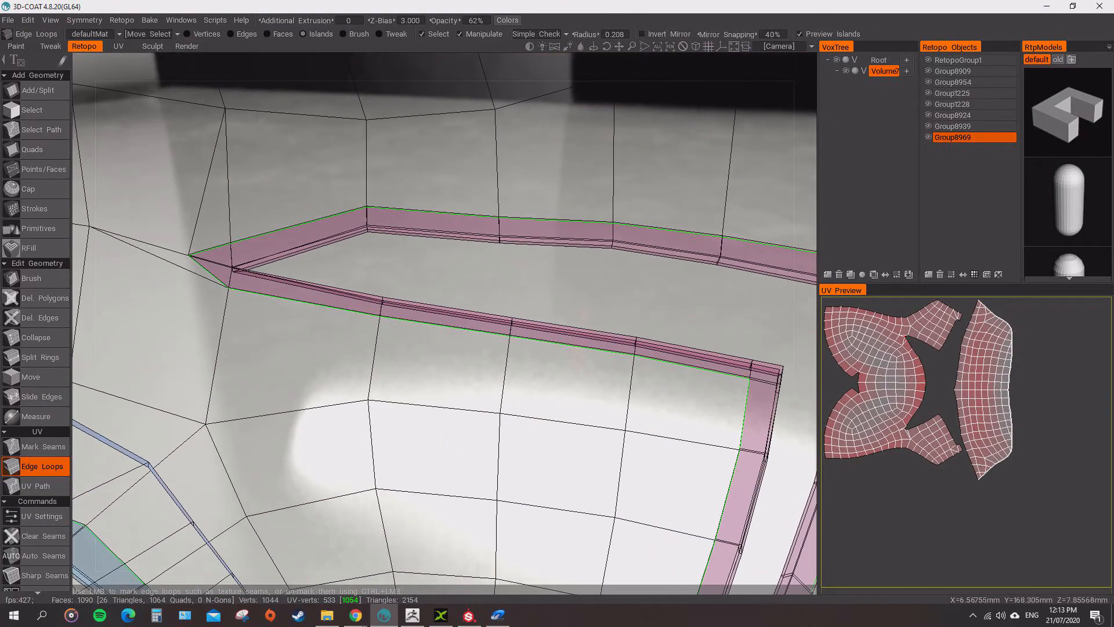
{"action": "left_click_drag", "start_coordinate": [435, 372], "coordinate": [462, 346], "text": "alt"}
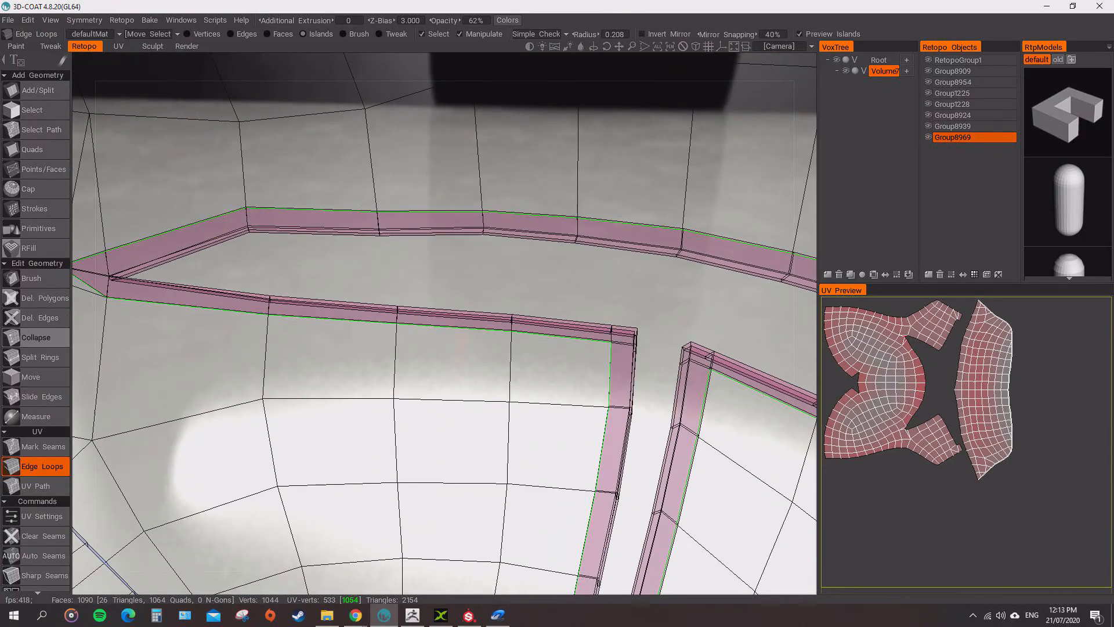
Delete the polygon strip bordering the visor opening, including the small corner polygons at the top of the vertical slit.
{"action": "left_click", "coordinate": [45, 297]}
{"action": "left_click", "coordinate": [325, 218]}
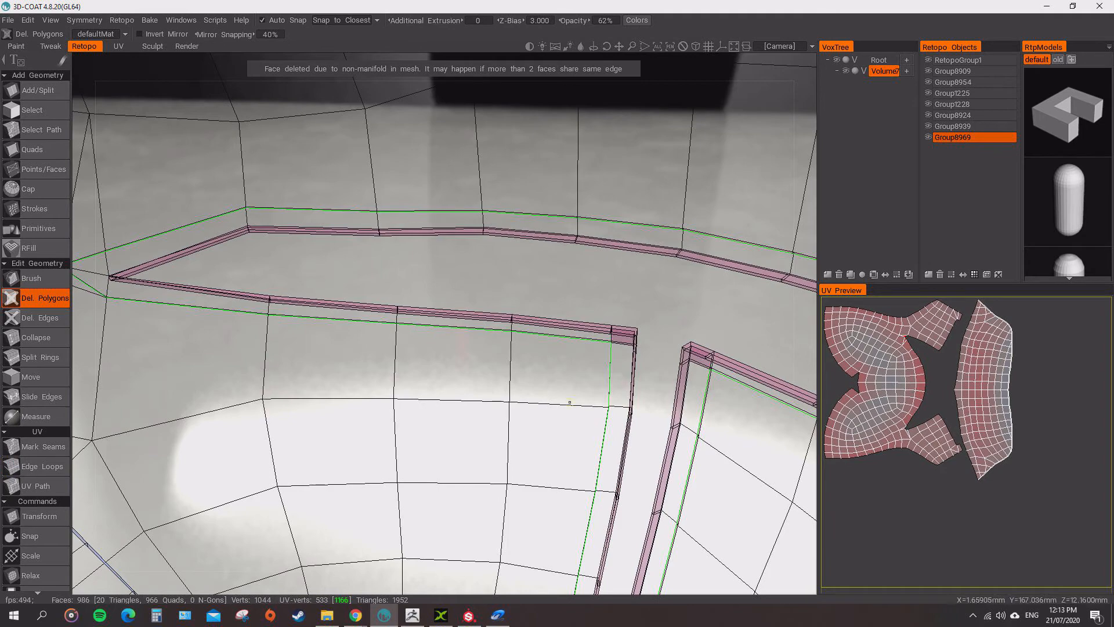
{"action": "left_click_drag", "start_coordinate": [603, 349], "coordinate": [608, 415], "text": "alt"}
{"action": "middle_click_drag", "start_coordinate": [609, 415], "coordinate": [557, 208], "text": "alt"}
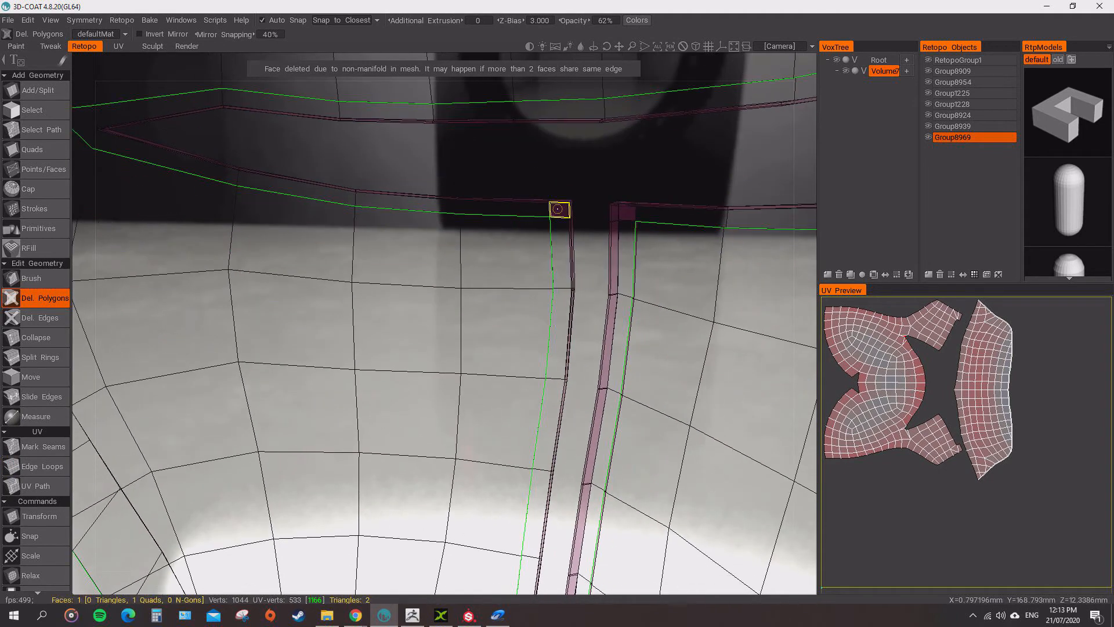
{"action": "left_click", "coordinate": [623, 207]}
{"action": "left_click_drag", "start_coordinate": [565, 400], "coordinate": [559, 424], "text": "alt"}
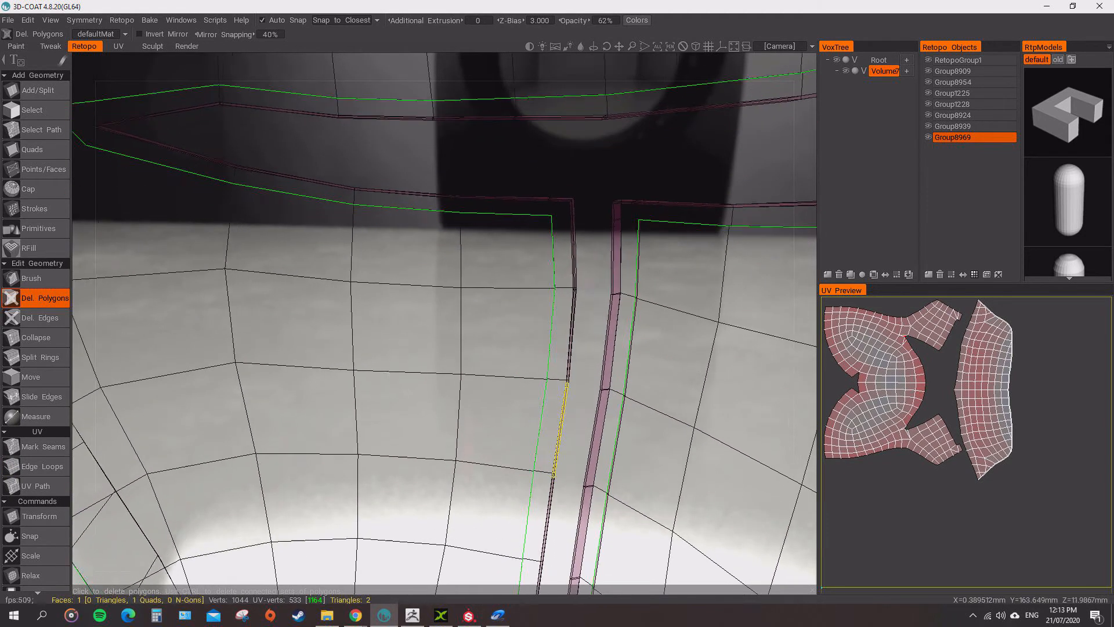
Examine the remaining inner wall polygons of the vertical visor slit from the side and back.
{"action": "right_click_drag", "start_coordinate": [558, 424], "coordinate": [586, 432], "text": "alt"}
{"action": "left_click_drag", "start_coordinate": [586, 432], "coordinate": [720, 438], "text": "alt"}
{"action": "middle_click_drag", "start_coordinate": [720, 439], "coordinate": [487, 388], "text": "alt"}
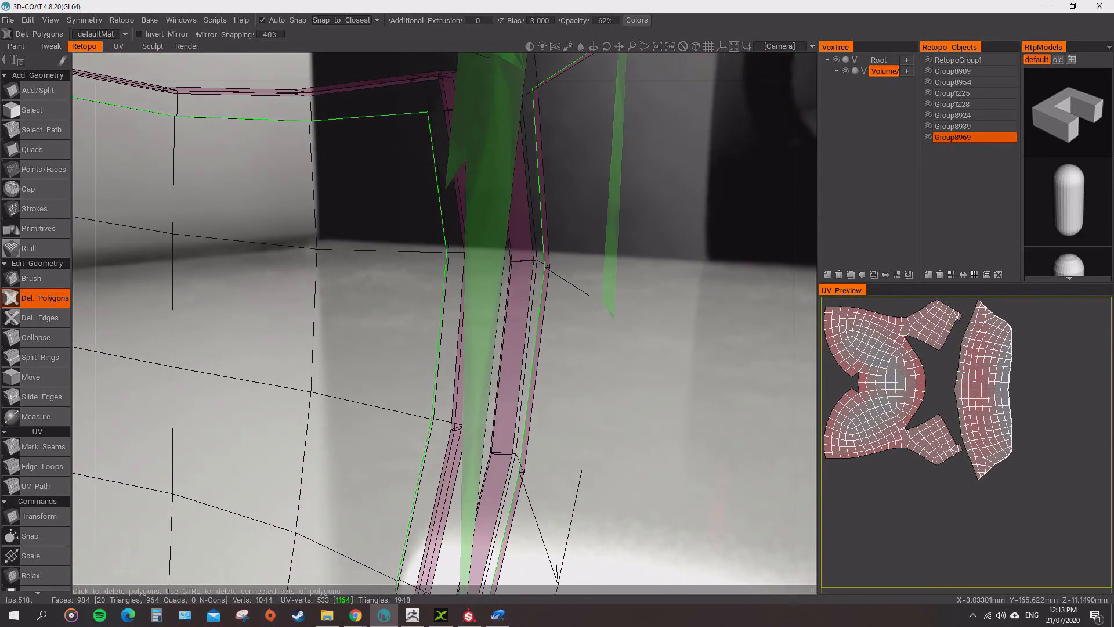
{"action": "left_click_drag", "start_coordinate": [487, 389], "coordinate": [444, 393], "text": "alt"}
{"action": "right_click_drag", "start_coordinate": [444, 394], "coordinate": [331, 349], "text": "alt"}
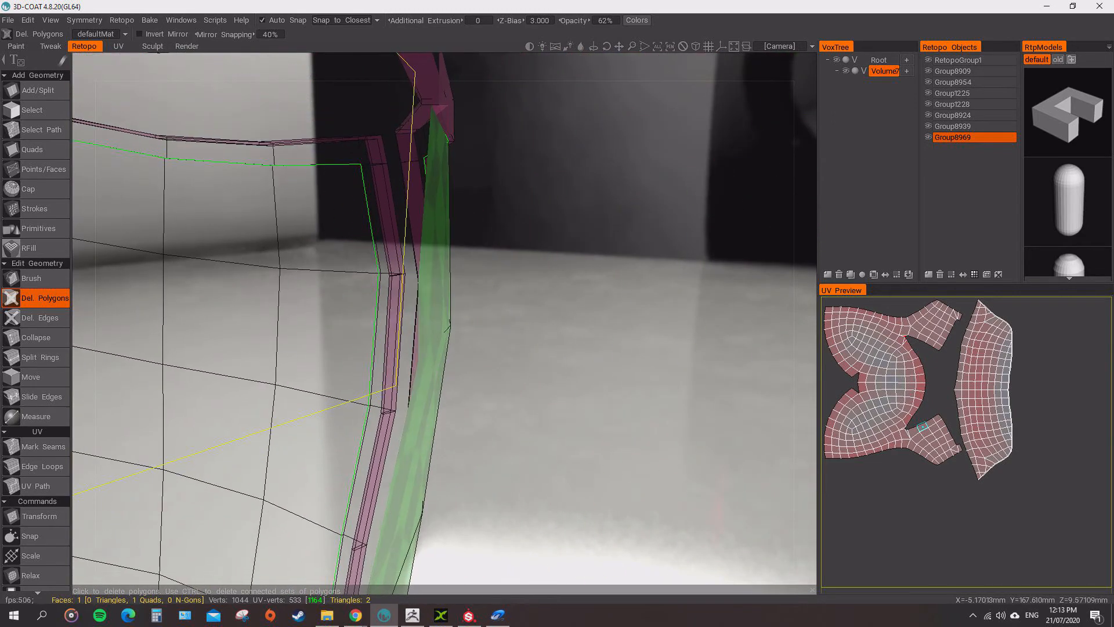
{"action": "left_click_drag", "start_coordinate": [331, 348], "coordinate": [311, 352], "text": "alt"}
{"action": "right_click_drag", "start_coordinate": [397, 203], "coordinate": [348, 284], "text": "alt"}
{"action": "left_click_drag", "start_coordinate": [499, 290], "coordinate": [400, 301], "text": "alt"}
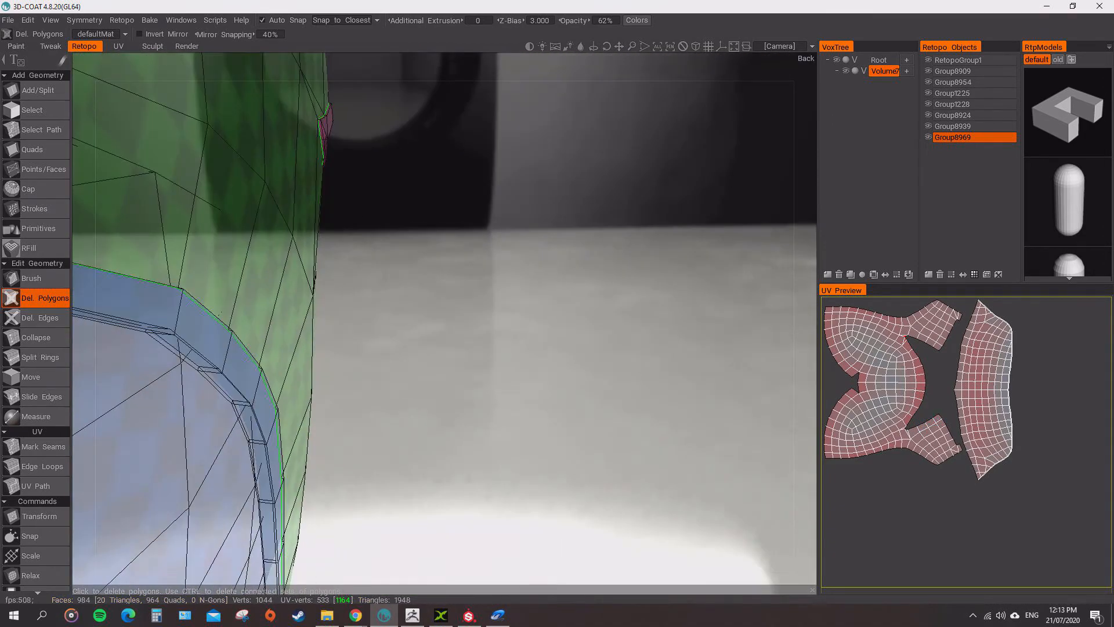
Delete leftover polygons along the inner wall of the vertical visor slit.
{"action": "right_click_drag", "start_coordinate": [378, 325], "coordinate": [487, 273], "text": "alt"}
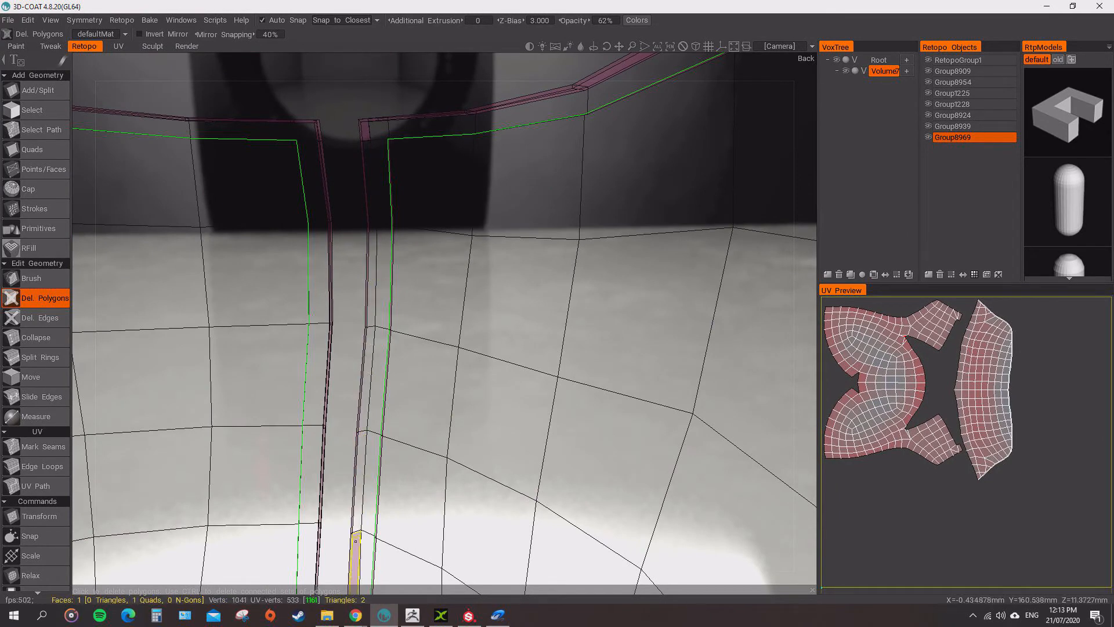
{"action": "left_click_drag", "start_coordinate": [395, 348], "coordinate": [395, 296], "text": "alt"}
{"action": "mouse_move", "coordinate": [394, 406]}
{"action": "middle_mouse_down", "text": "alt"}
{"action": "mouse_move", "coordinate": [388, 151]}
{"action": "mouse_move", "coordinate": [401, 394]}
{"action": "middle_mouse_up", "text": "alt"}
{"action": "left_click_drag", "start_coordinate": [400, 395], "coordinate": [400, 360], "text": "alt"}
{"action": "mouse_move", "coordinate": [400, 406]}
{"action": "middle_mouse_down", "text": "alt"}
{"action": "mouse_move", "coordinate": [395, 145]}
{"action": "mouse_move", "coordinate": [401, 400]}
{"action": "middle_mouse_up", "text": "alt"}
{"action": "middle_click_drag", "start_coordinate": [401, 349], "coordinate": [400, 392], "text": "alt"}
{"action": "left_click_drag", "start_coordinate": [400, 348], "coordinate": [408, 383], "text": "alt"}
{"action": "middle_click_drag", "start_coordinate": [406, 325], "coordinate": [348, 429], "text": "alt"}
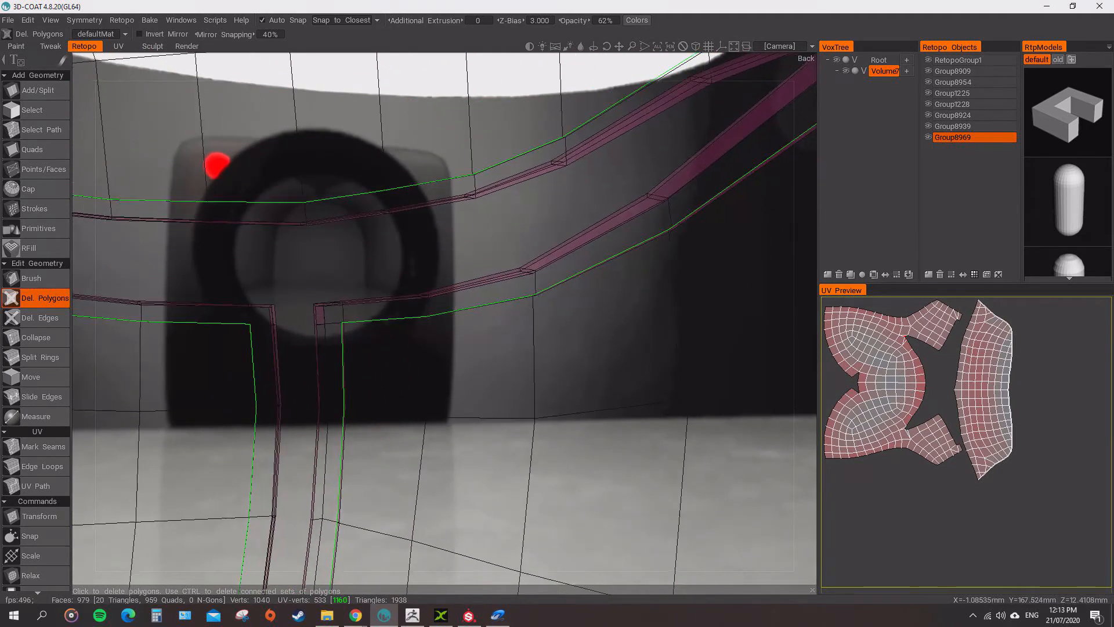
Delete the redundant edge loops along the inner border of the visor opening and its vertical slit.
{"action": "right_click_drag", "start_coordinate": [371, 372], "coordinate": [429, 348], "text": "alt"}
{"action": "left_click_drag", "start_coordinate": [383, 354], "coordinate": [398, 354], "text": "alt"}
{"action": "middle_click_drag", "start_coordinate": [397, 354], "coordinate": [418, 333], "text": "alt"}
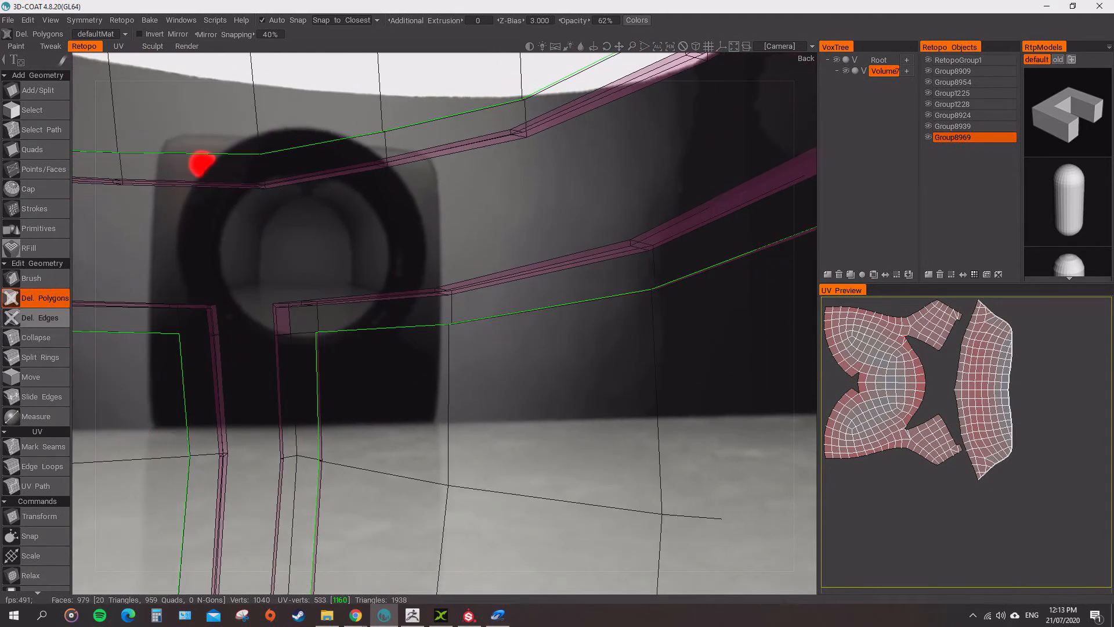
{"action": "left_click", "coordinate": [288, 323]}
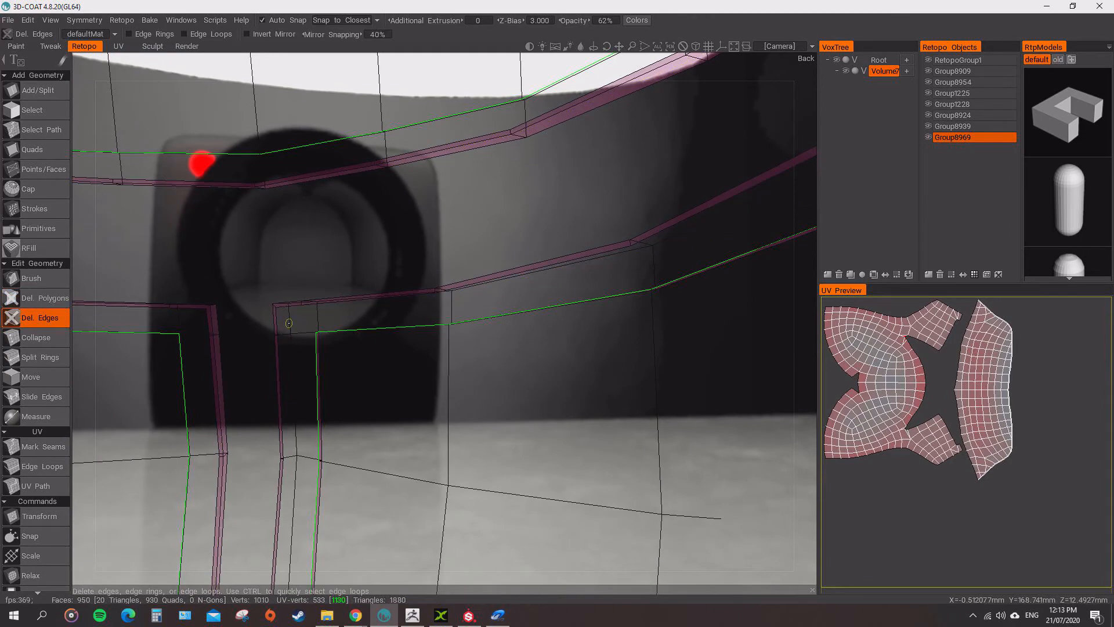
{"action": "right_click_drag", "start_coordinate": [371, 331], "coordinate": [336, 348], "text": "alt"}
{"action": "left_click_drag", "start_coordinate": [337, 348], "coordinate": [325, 383], "text": "alt"}
{"action": "left_click_drag", "start_coordinate": [563, 215], "coordinate": [537, 255], "text": "alt"}
{"action": "middle_click_drag", "start_coordinate": [537, 256], "coordinate": [441, 391], "text": "alt"}
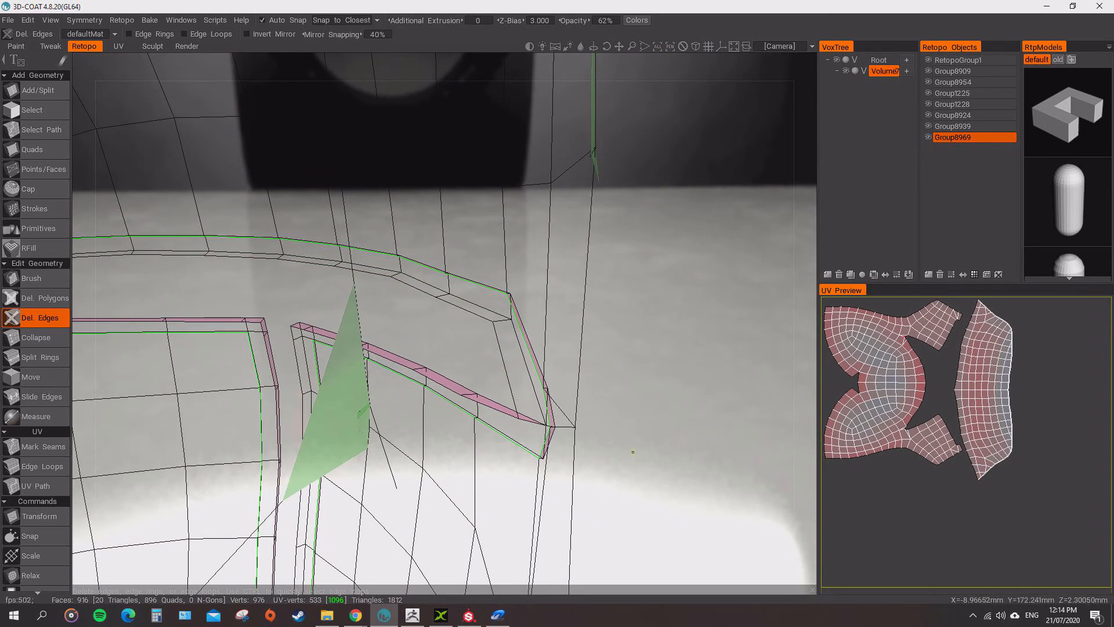
Examine the helmet's remaining border strips from the front, side and inside, especially where the neck guard meets the shell.
{"action": "right_click_drag", "start_coordinate": [441, 391], "coordinate": [348, 407], "text": "alt"}
{"action": "left_click_drag", "start_coordinate": [348, 406], "coordinate": [522, 354], "text": "alt"}
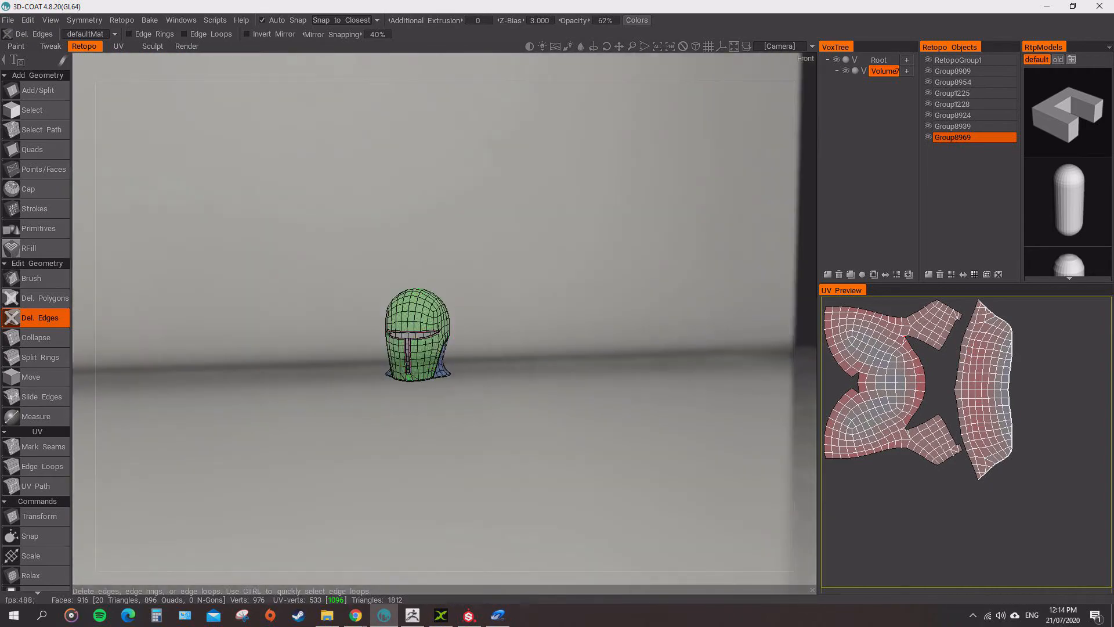
{"action": "right_click_drag", "start_coordinate": [345, 371], "coordinate": [418, 366], "text": "alt"}
{"action": "middle_click_drag", "start_coordinate": [418, 366], "coordinate": [592, 203], "text": "alt"}
{"action": "left_click_drag", "start_coordinate": [592, 203], "coordinate": [584, 233], "text": "alt"}
{"action": "middle_click_drag", "start_coordinate": [583, 232], "coordinate": [563, 99], "text": "alt"}
{"action": "left_click_drag", "start_coordinate": [563, 99], "coordinate": [424, 121], "text": "alt"}
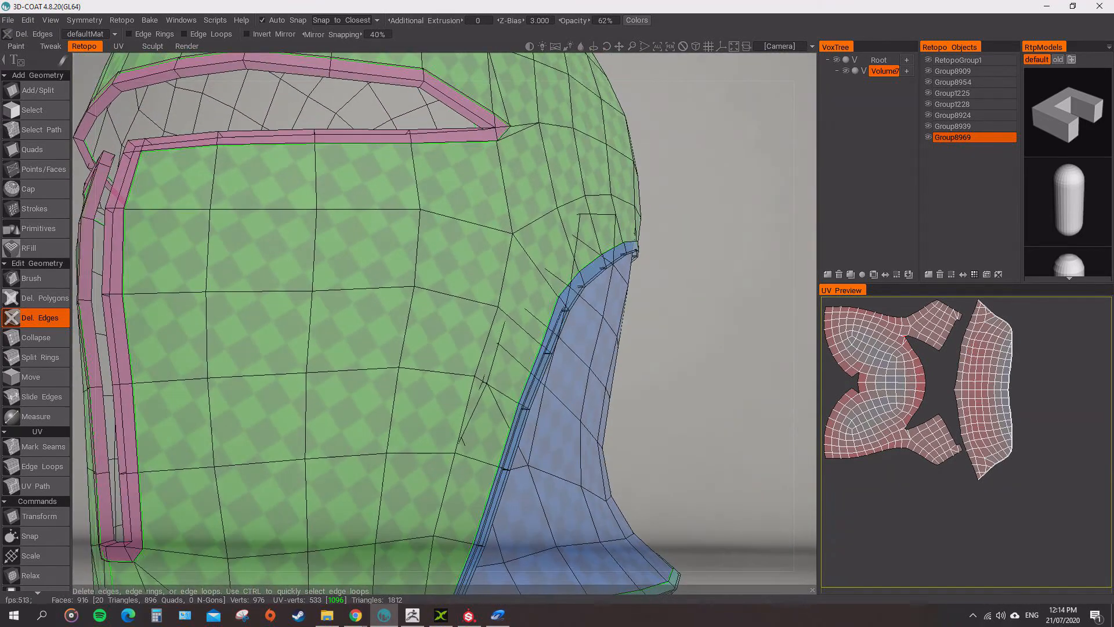
{"action": "middle_click_drag", "start_coordinate": [424, 122], "coordinate": [377, 140], "text": "alt"}
{"action": "right_click_drag", "start_coordinate": [377, 140], "coordinate": [453, 139], "text": "alt"}
{"action": "right_click_drag", "start_coordinate": [453, 325], "coordinate": [412, 325], "text": "alt"}
{"action": "left_click_drag", "start_coordinate": [412, 325], "coordinate": [441, 139], "text": "alt"}
{"action": "right_click_drag", "start_coordinate": [406, 232], "coordinate": [464, 233], "text": "alt"}
{"action": "left_click_drag", "start_coordinate": [465, 232], "coordinate": [381, 148], "text": "alt"}
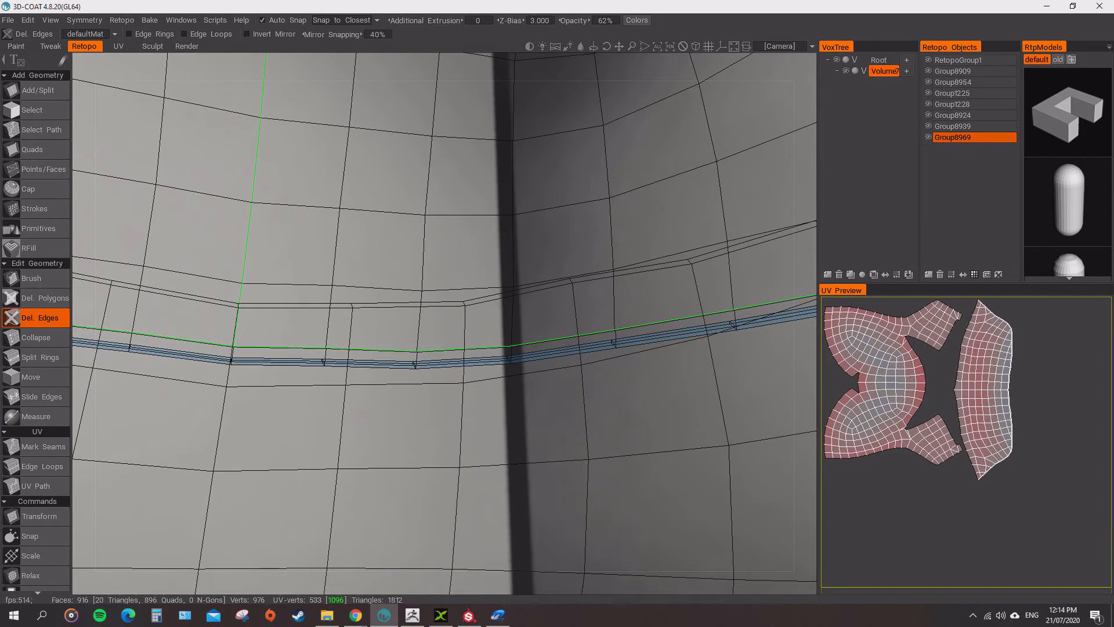
Check the rim strips between the helmet shell and neck guard, and delete the retopo group Group8939.
{"action": "left_click", "coordinate": [929, 137]}
{"action": "right_click_drag", "start_coordinate": [488, 325], "coordinate": [372, 378], "text": "alt"}
{"action": "left_click_drag", "start_coordinate": [372, 377], "coordinate": [534, 366], "text": "alt"}
{"action": "right_click_drag", "start_coordinate": [325, 262], "coordinate": [441, 197], "text": "alt"}
{"action": "middle_click_drag", "start_coordinate": [360, 139], "coordinate": [580, 331], "text": "alt"}
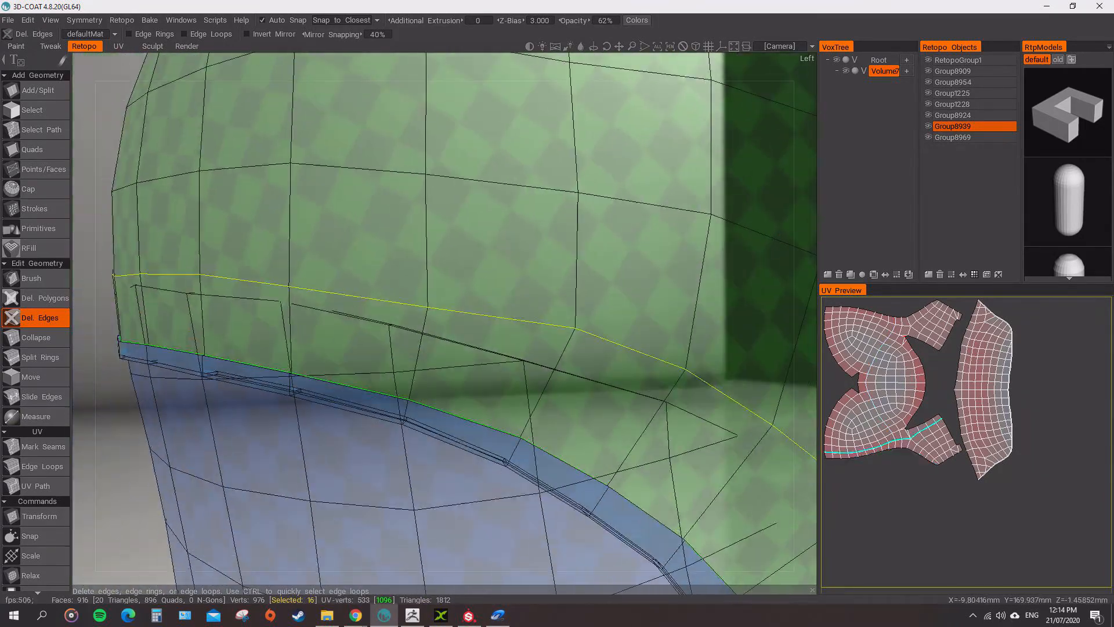
{"action": "left_click_drag", "start_coordinate": [325, 386], "coordinate": [383, 430], "text": "alt"}
{"action": "right_click_drag", "start_coordinate": [325, 278], "coordinate": [400, 243], "text": "alt"}
{"action": "left_click_drag", "start_coordinate": [401, 279], "coordinate": [308, 244], "text": "alt"}
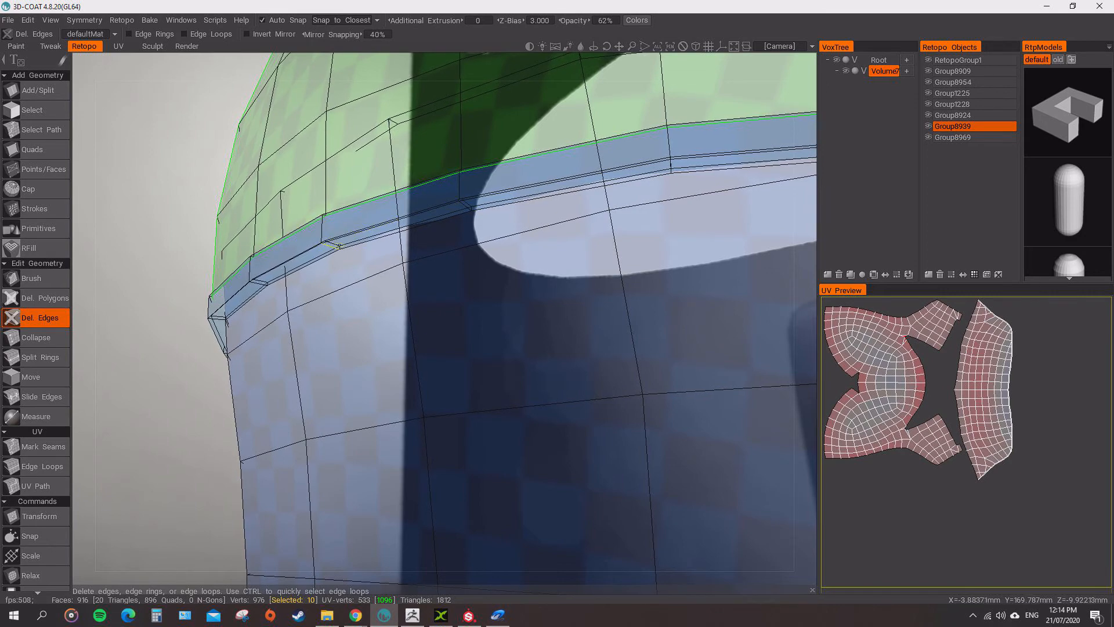
{"action": "left_click_drag", "start_coordinate": [464, 246], "coordinate": [656, 272], "text": "alt"}
{"action": "left_click", "coordinate": [928, 126]}
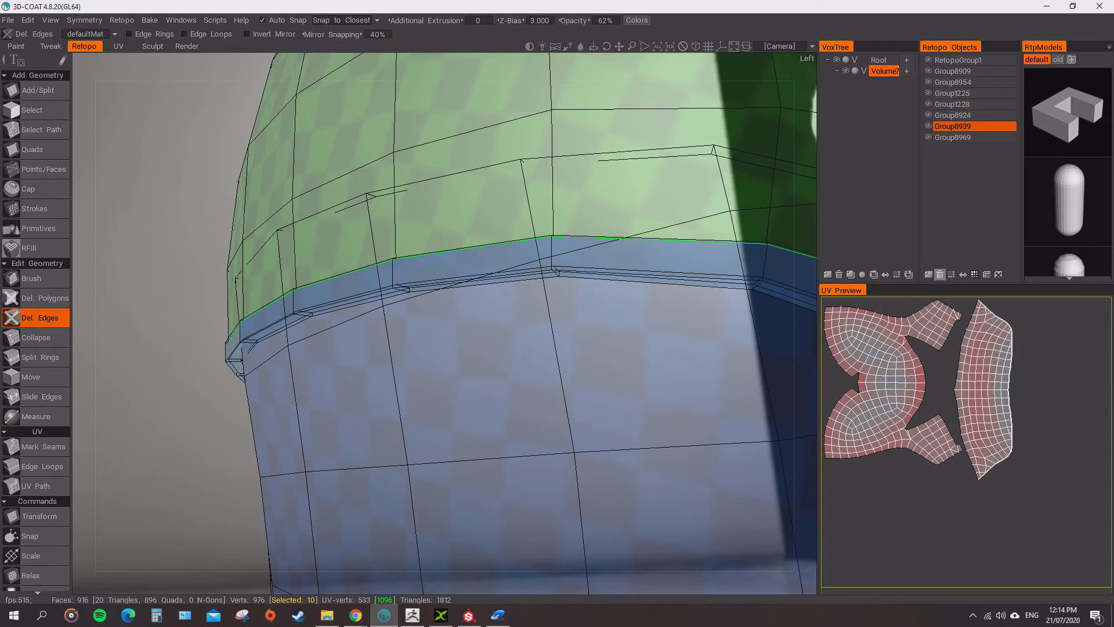
{"action": "left_click", "coordinate": [940, 274]}
Delete the redundant edge loops along the helmet shell's rim strip, and undo the last loop deletion.
{"action": "left_click_drag", "start_coordinate": [674, 345], "coordinate": [574, 307], "text": "alt"}
{"action": "middle_click_drag", "start_coordinate": [574, 307], "coordinate": [551, 110], "text": "alt"}
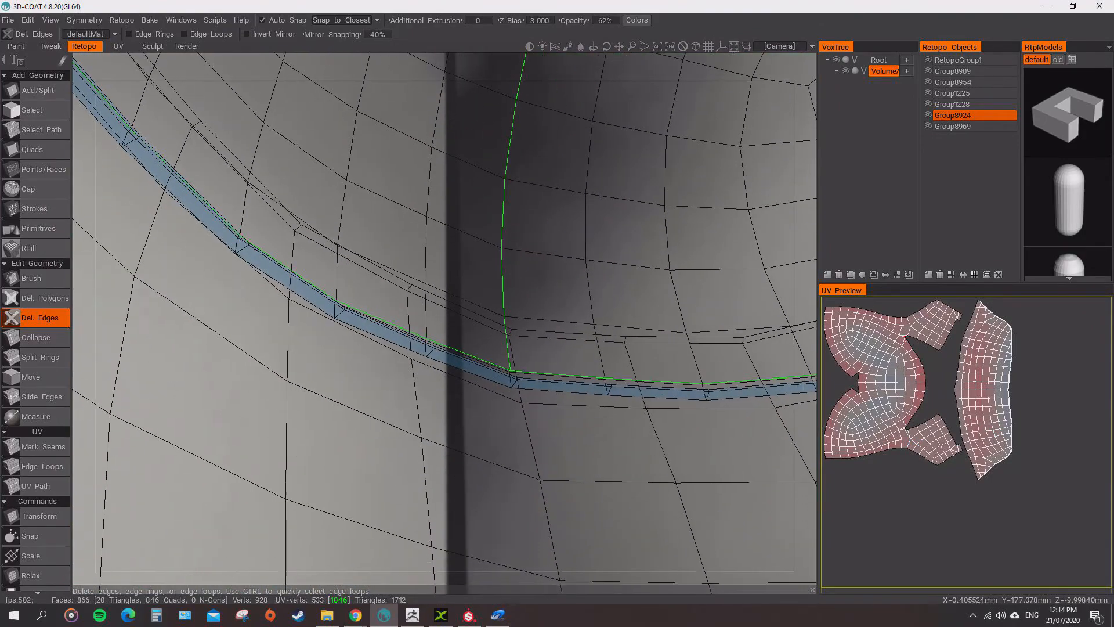
{"action": "right_click_drag", "start_coordinate": [522, 325], "coordinate": [598, 325], "text": "alt"}
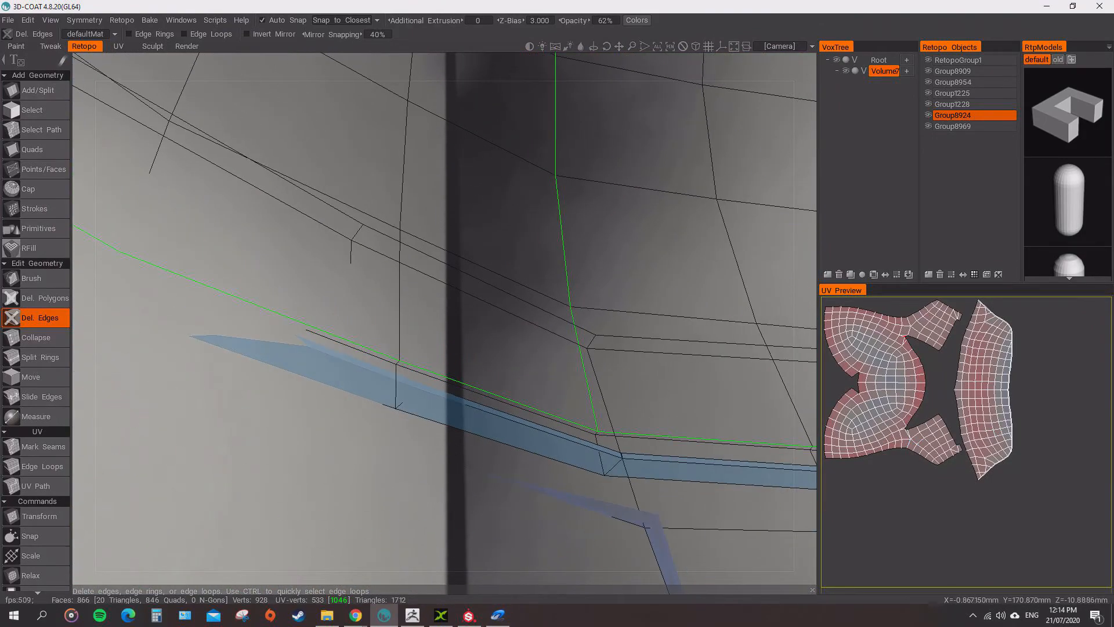
{"action": "middle_click_drag", "start_coordinate": [597, 441], "coordinate": [595, 319], "text": "alt"}
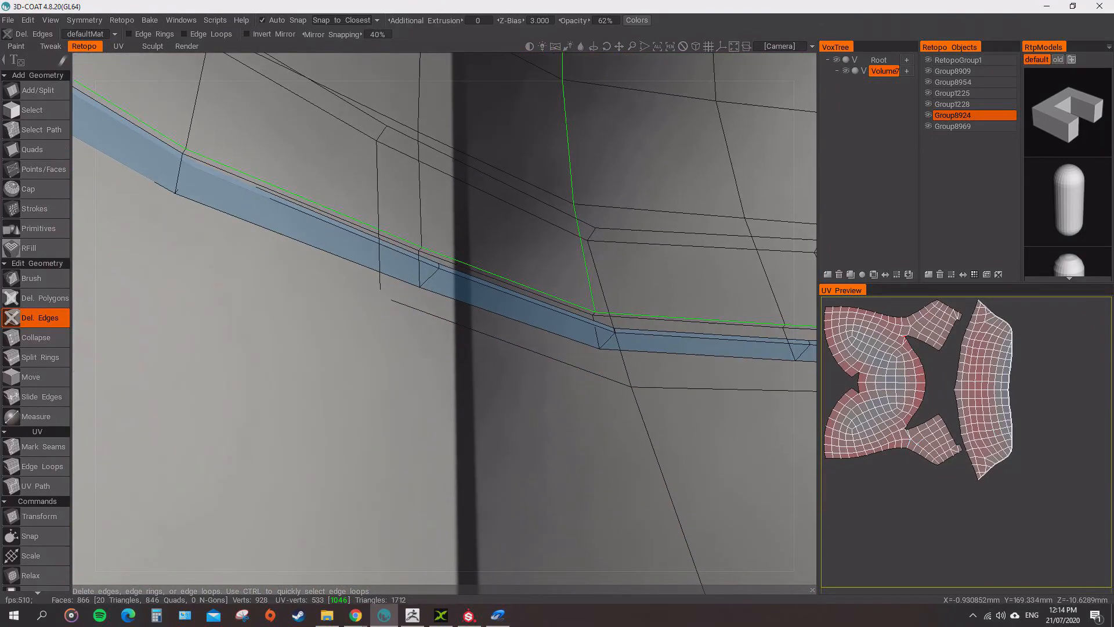
{"action": "left_click", "coordinate": [662, 336]}
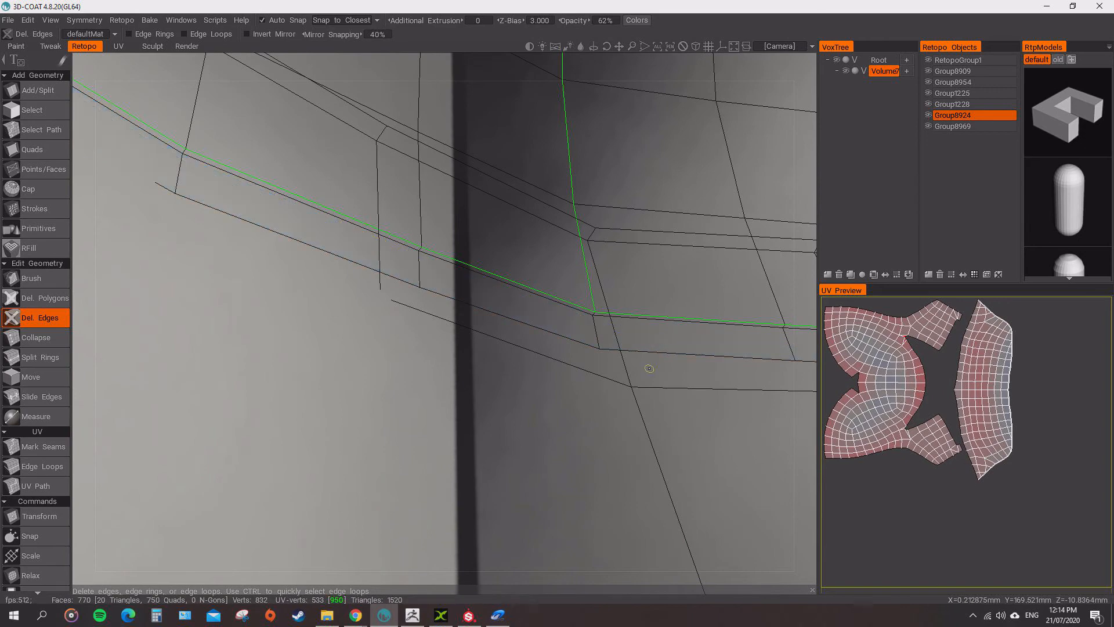
{"action": "key", "text": "ctrl+z"}
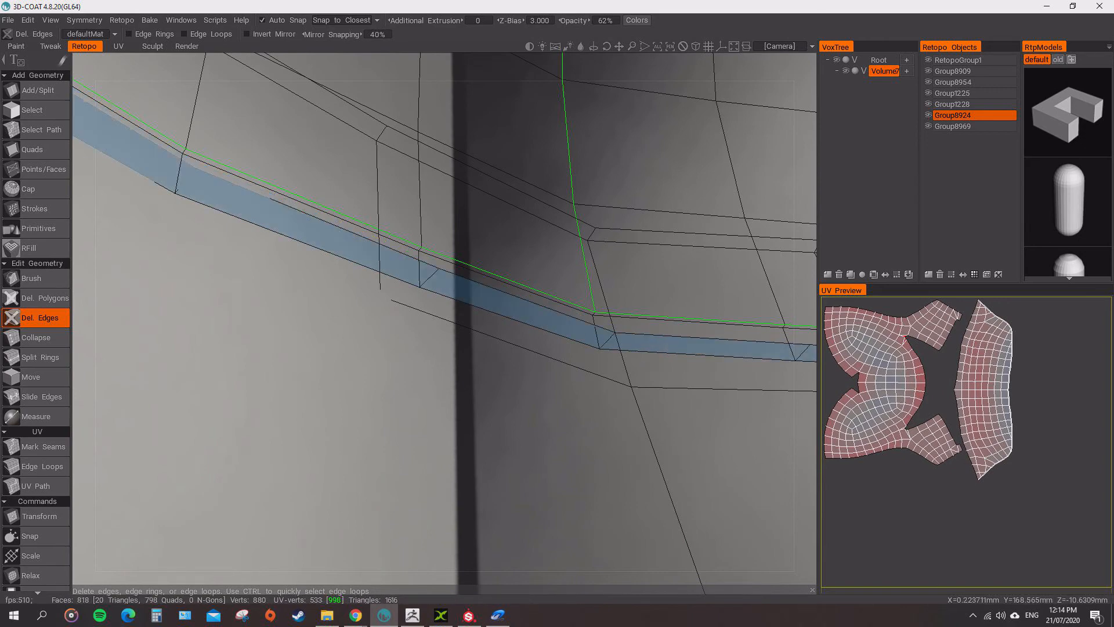
Delete the extra edge loop along the border strip at the neck guard's flared lower edge.
{"action": "right_click_drag", "start_coordinate": [661, 334], "coordinate": [598, 325], "text": "alt"}
{"action": "left_click_drag", "start_coordinate": [597, 325], "coordinate": [574, 296], "text": "alt"}
{"action": "right_click_drag", "start_coordinate": [574, 296], "coordinate": [604, 302], "text": "alt"}
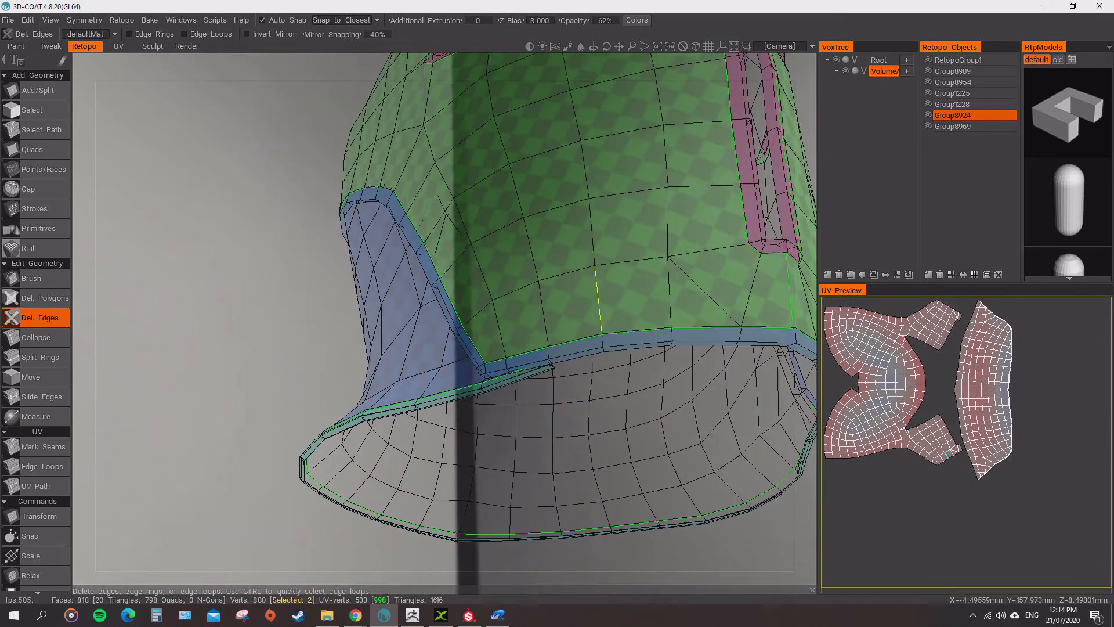
{"action": "left_click_drag", "start_coordinate": [599, 299], "coordinate": [407, 331], "text": "alt"}
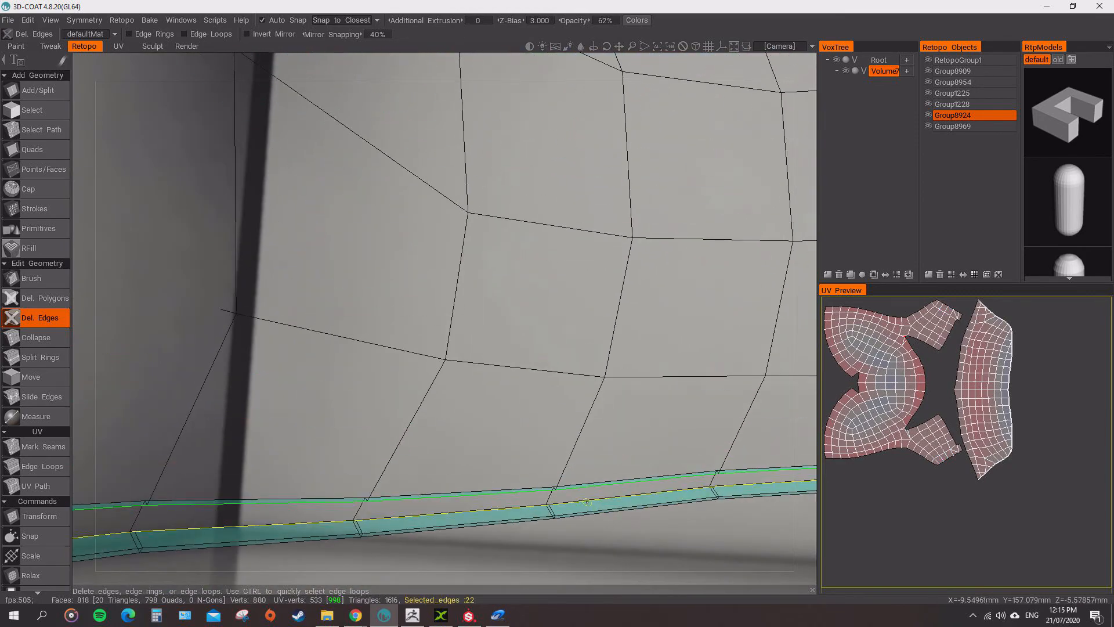
{"action": "key", "text": "Return"}
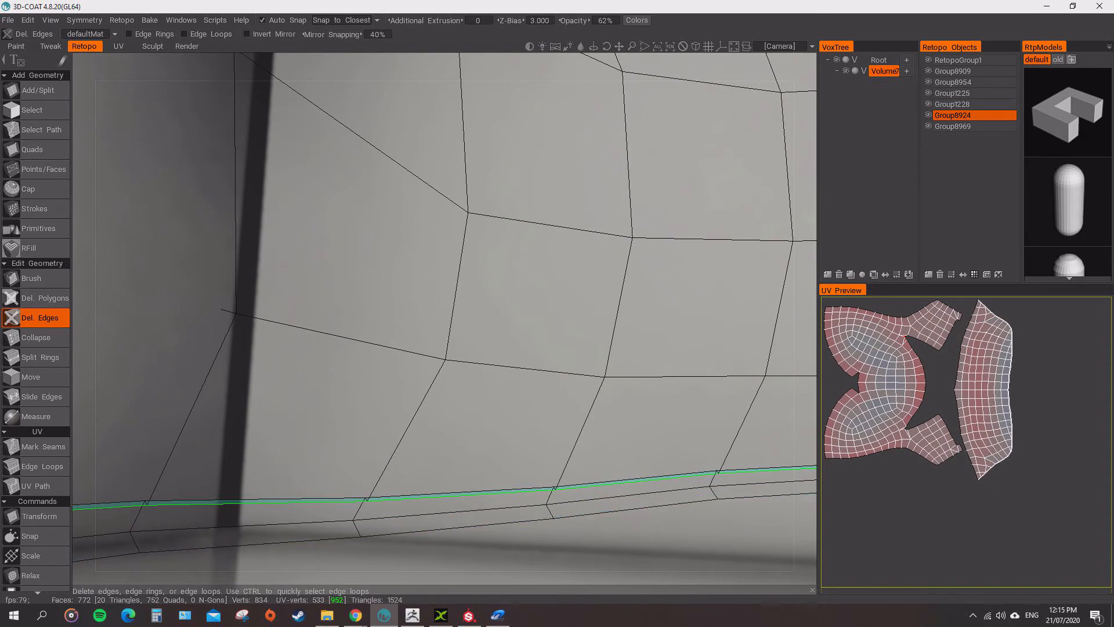
Activate the Edge Loops seam tool and unwrap the cleaned helmet mesh into fresh UV islands.
{"action": "scroll", "coordinate": [444, 318], "scroll_direction": "down", "scroll_amount": 6}
{"action": "left_click_drag", "start_coordinate": [445, 318], "coordinate": [345, 297], "text": "alt"}
{"action": "scroll", "coordinate": [572, 284], "scroll_direction": "down", "scroll_amount": 3}
{"action": "scroll", "coordinate": [389, 313], "scroll_direction": "down", "scroll_amount": 5}
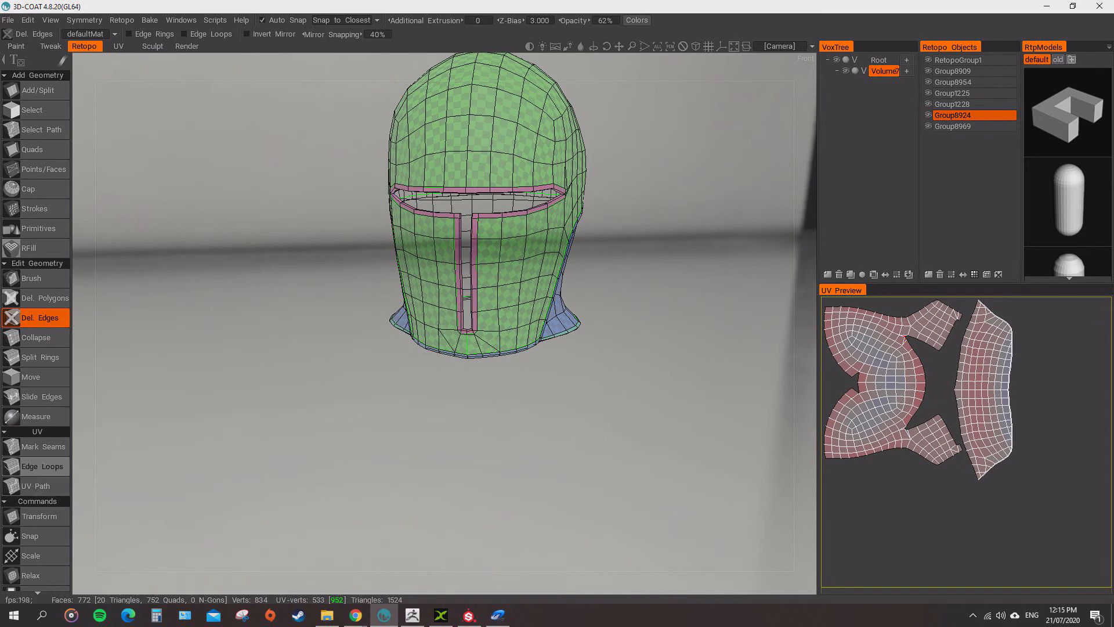
{"action": "left_click", "coordinate": [42, 467]}
{"action": "scroll", "coordinate": [41, 523], "scroll_direction": "down", "scroll_amount": 3}
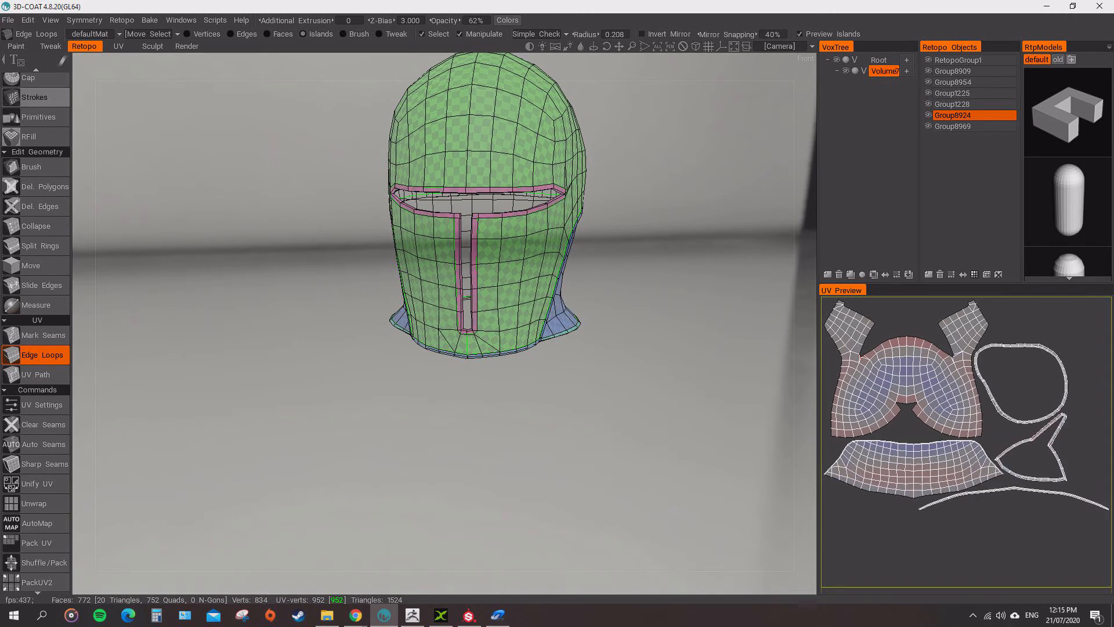
Export the retopo mesh as an OBJ over the existing Helmet file in the Templar Helmet folder.
{"action": "left_click", "coordinate": [9, 20]}
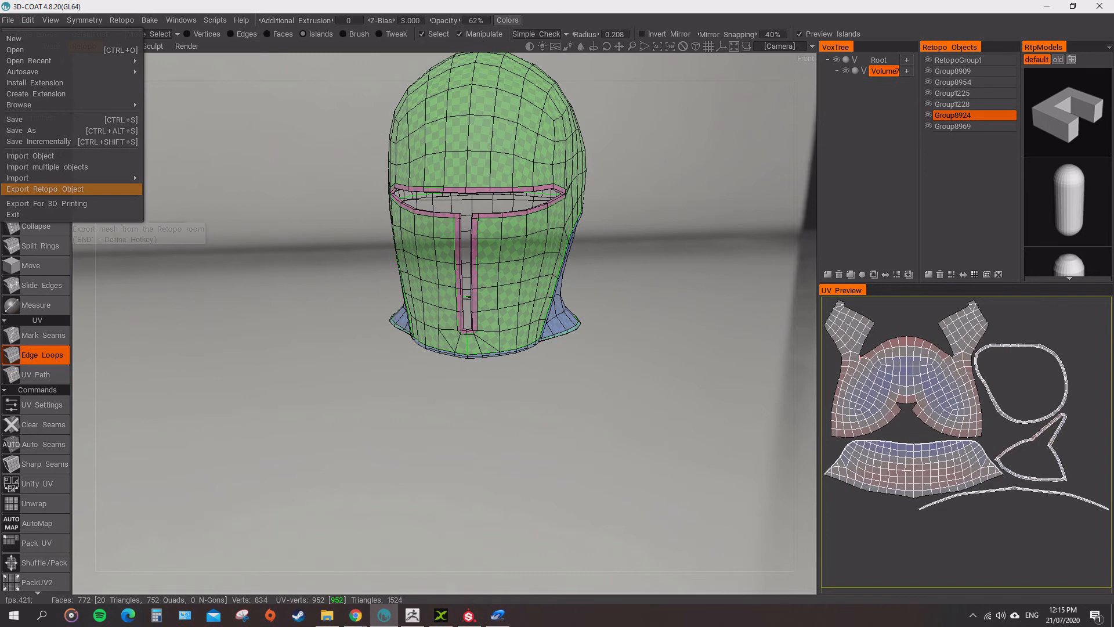
{"action": "left_click", "coordinate": [45, 189]}
{"action": "double_click", "coordinate": [364, 282]}
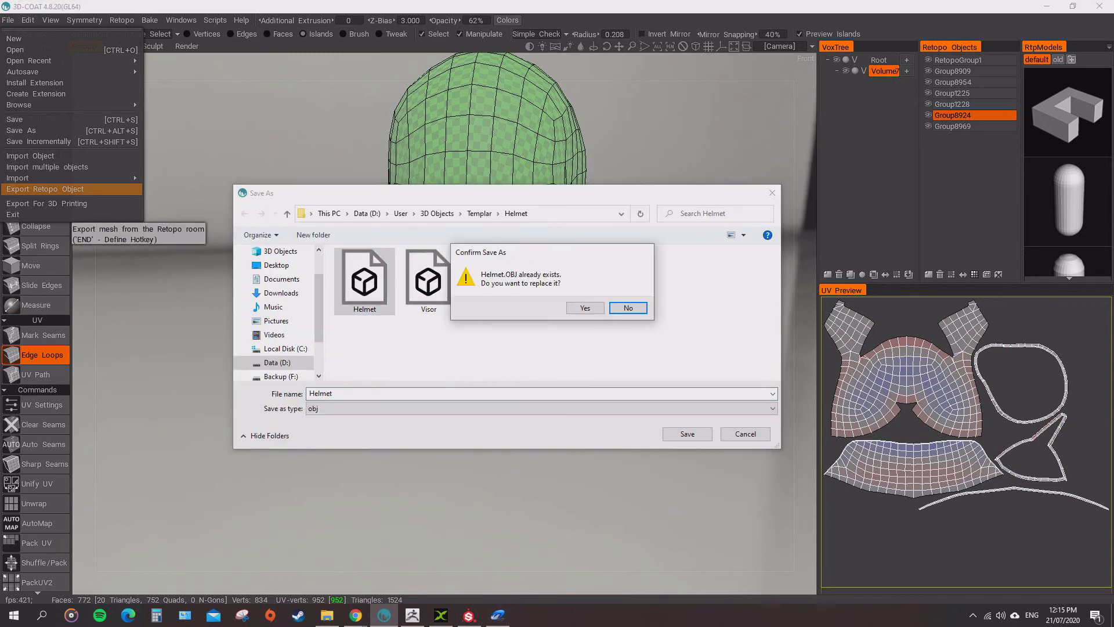
{"action": "left_click", "coordinate": [585, 308]}
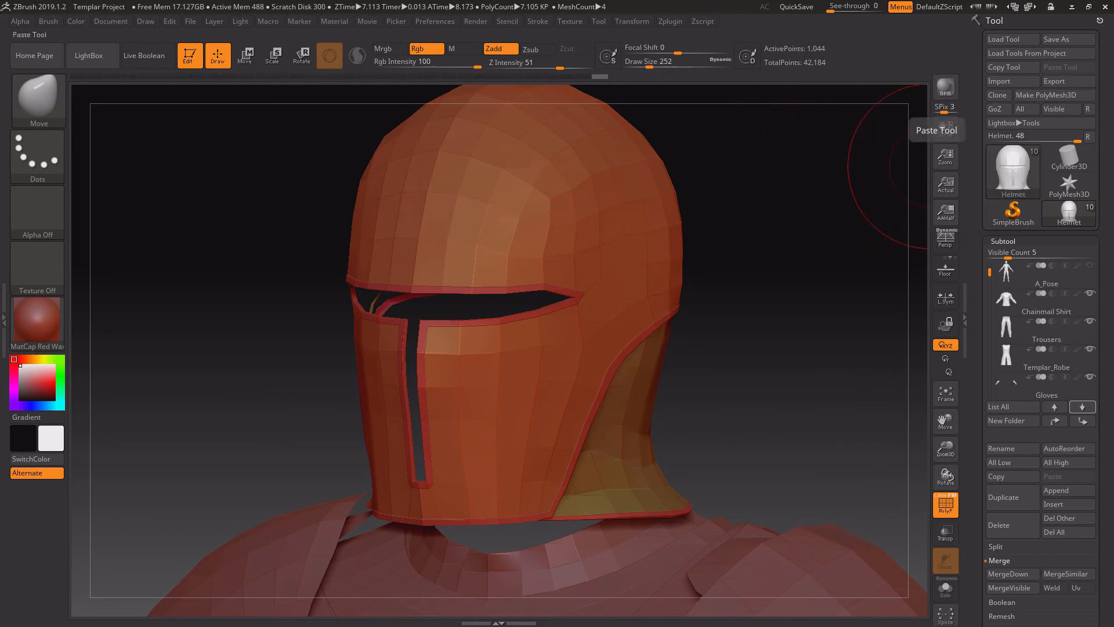
Switch to ZBrush and import the cleaned Helmet mesh into the Helmet subtool.
{"action": "left_click", "coordinate": [1004, 81]}
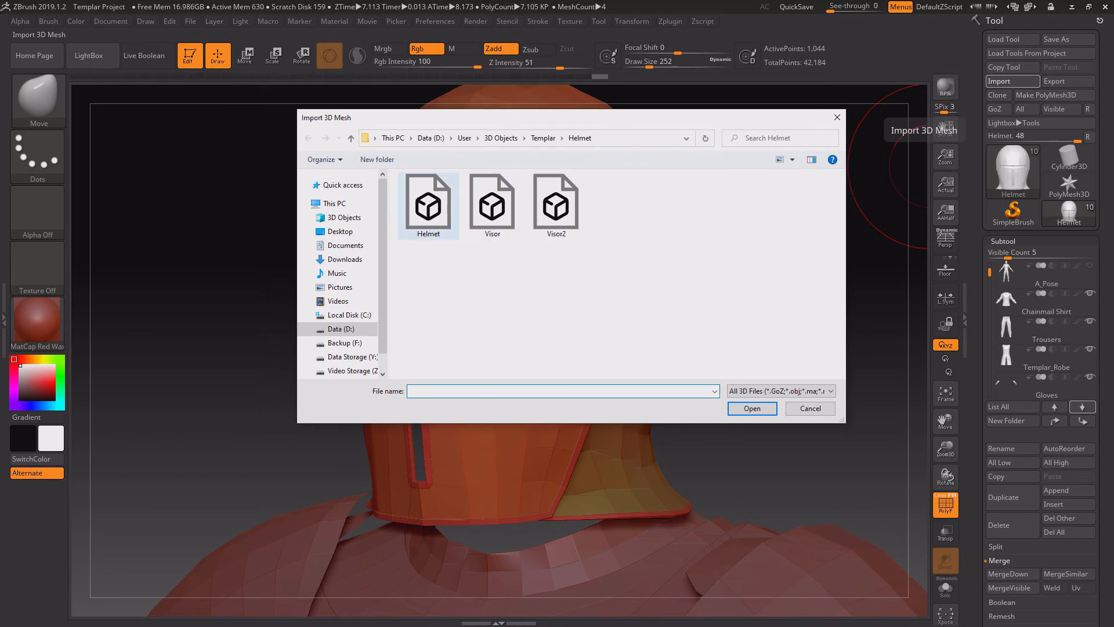
{"action": "double_click", "coordinate": [432, 203]}
{"action": "mouse_move", "coordinate": [583, 372]}
{"action": "right_mouse_down"}
{"action": "mouse_move", "coordinate": [726, 377]}
{"action": "mouse_move", "coordinate": [522, 365]}
{"action": "mouse_move", "coordinate": [627, 378]}
{"action": "mouse_move", "coordinate": [581, 380]}
{"action": "right_mouse_up"}
{"action": "left_click_drag", "start_coordinate": [871, 295], "coordinate": [896, 296]}
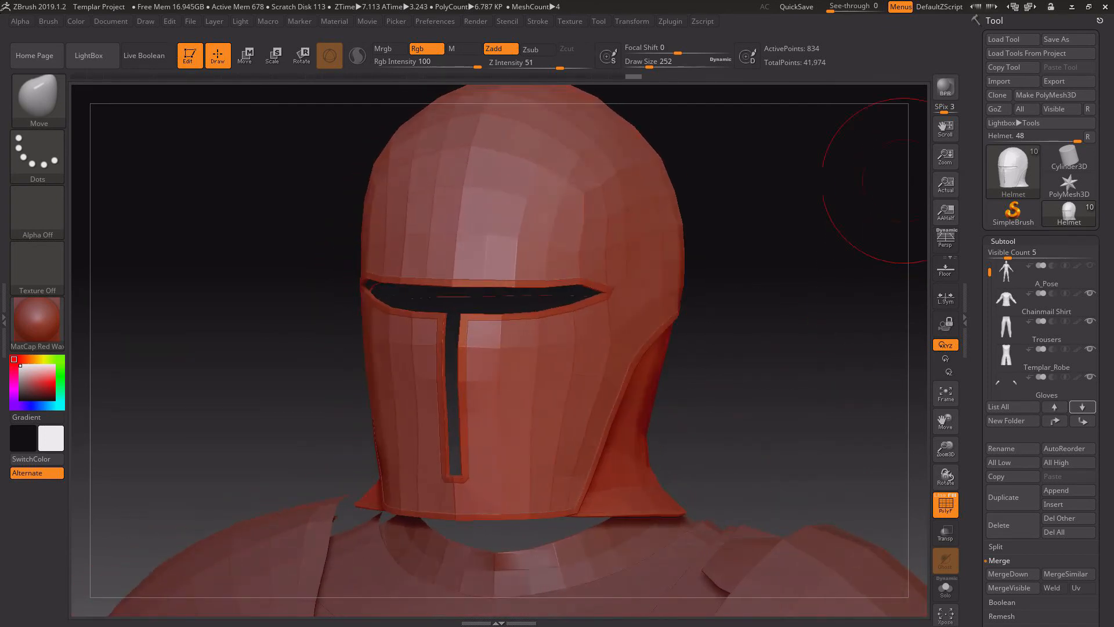
Export all visible subtools as FBX, overwriting the Templar file in the 0 - FBX folder.
{"action": "key", "text": "f"}
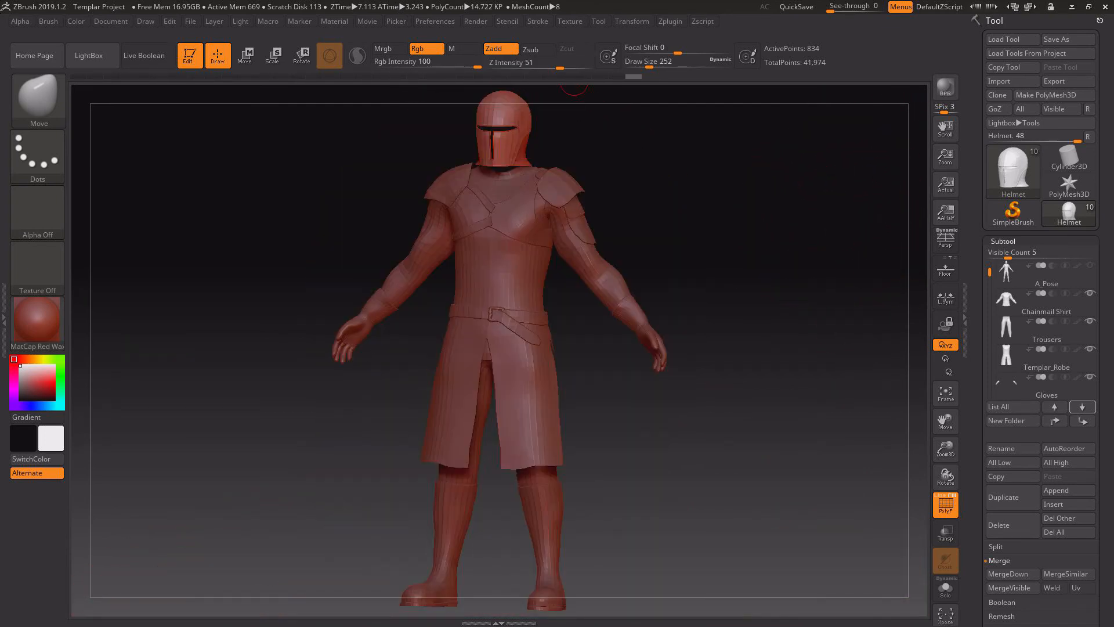
{"action": "left_click", "coordinate": [632, 21]}
{"action": "left_click", "coordinate": [670, 21]}
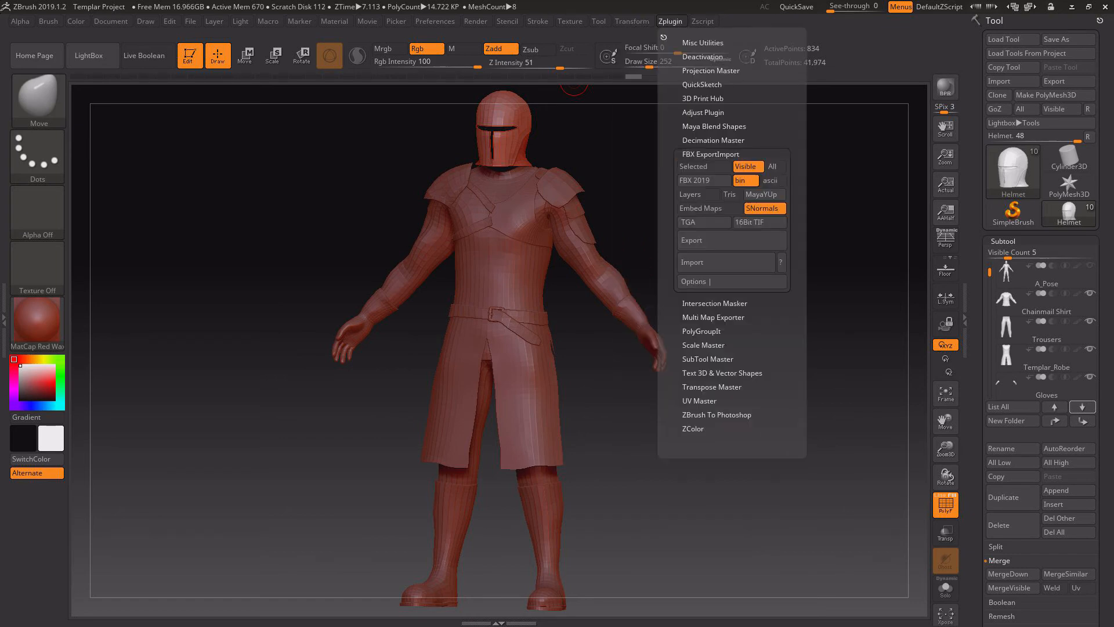
{"action": "left_click", "coordinate": [720, 240]}
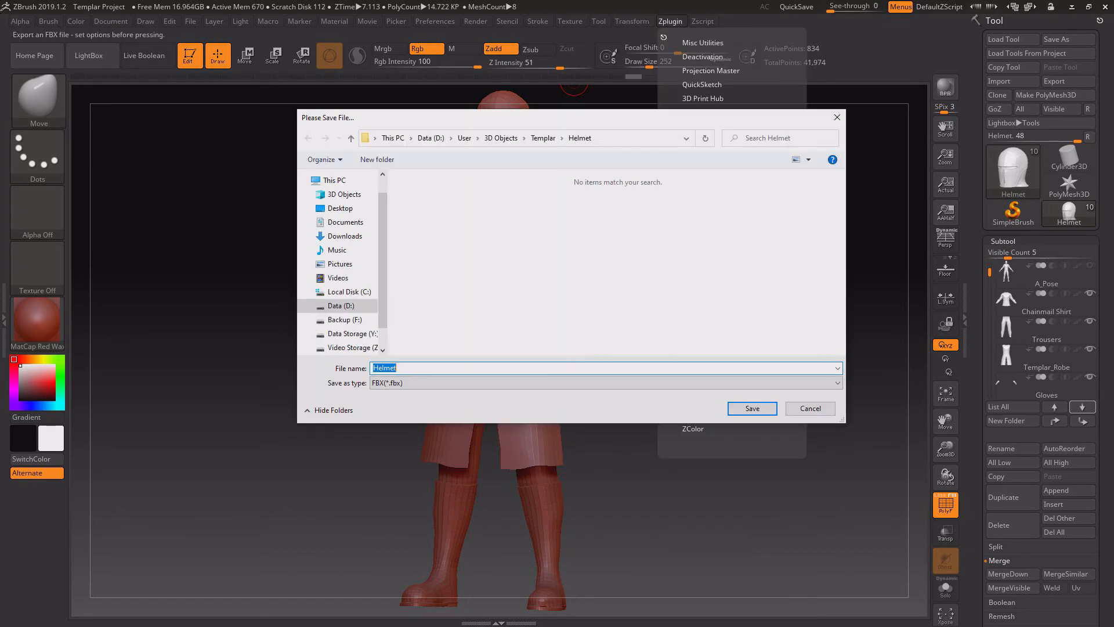
{"action": "left_click", "coordinate": [345, 194]}
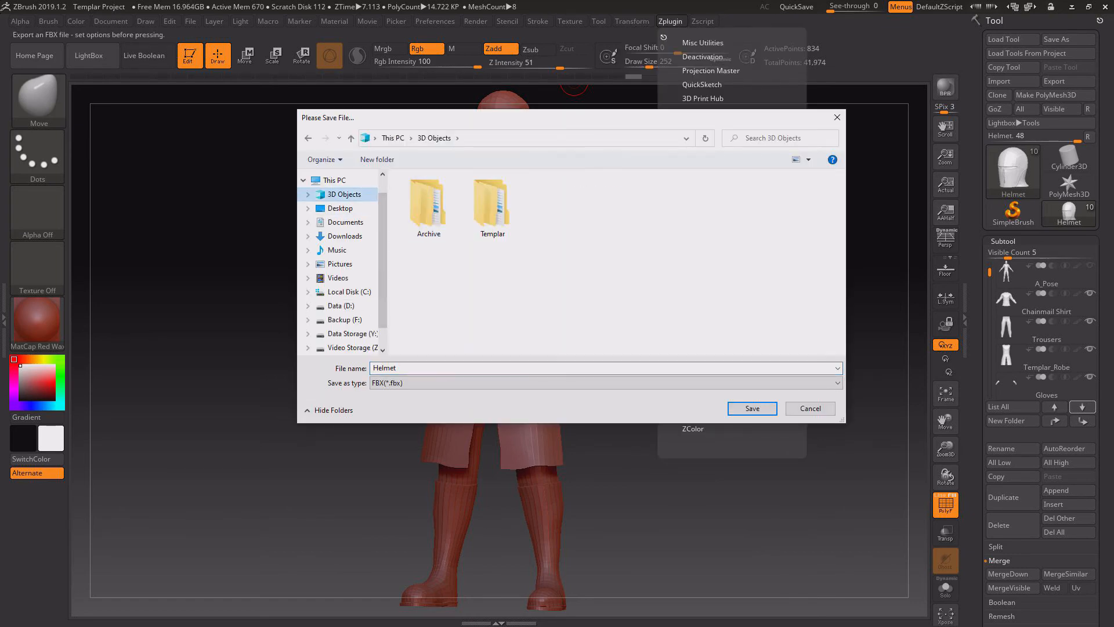
{"action": "double_click", "coordinate": [490, 206]}
{"action": "double_click", "coordinate": [428, 206]}
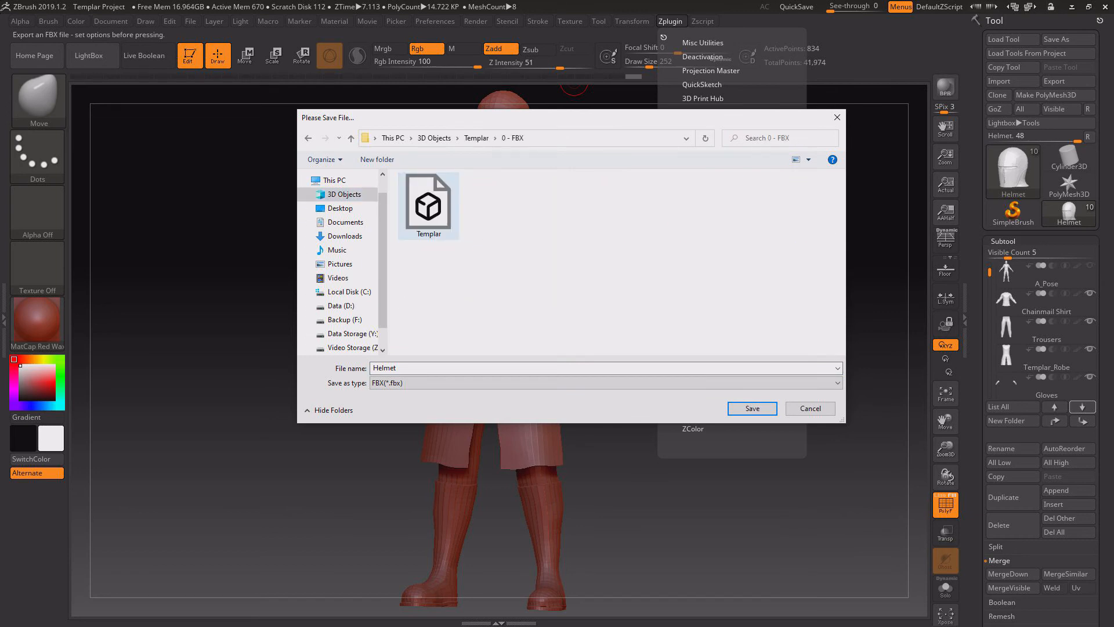
{"action": "double_click", "coordinate": [428, 206]}
{"action": "key", "text": "y"}
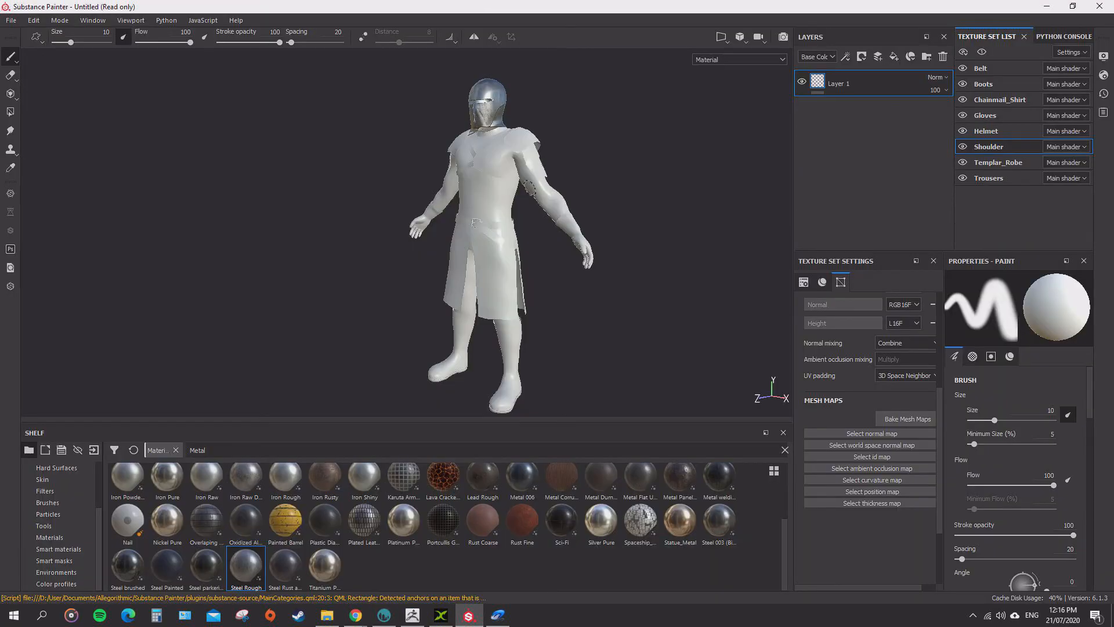
Switch to Substance Painter and examine the textured helmet's visor slits, rim and neck guard up close.
{"action": "right_click_drag", "start_coordinate": [529, 187], "coordinate": [627, 261], "text": "alt"}
{"action": "middle_click_drag", "start_coordinate": [520, 85], "coordinate": [625, 300], "text": "alt"}
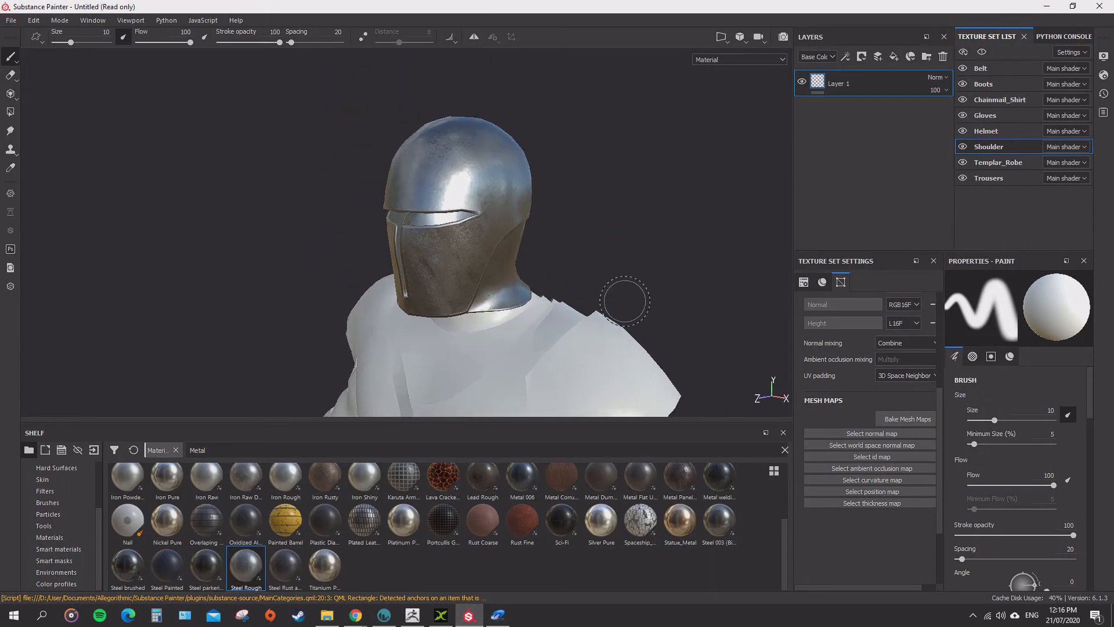
{"action": "right_click_drag", "start_coordinate": [625, 301], "coordinate": [656, 317], "text": "alt"}
{"action": "left_click_drag", "start_coordinate": [656, 316], "coordinate": [627, 290], "text": "alt"}
{"action": "middle_click_drag", "start_coordinate": [644, 255], "coordinate": [567, 199], "text": "alt"}
{"action": "left_click_drag", "start_coordinate": [567, 199], "coordinate": [653, 186], "text": "alt"}
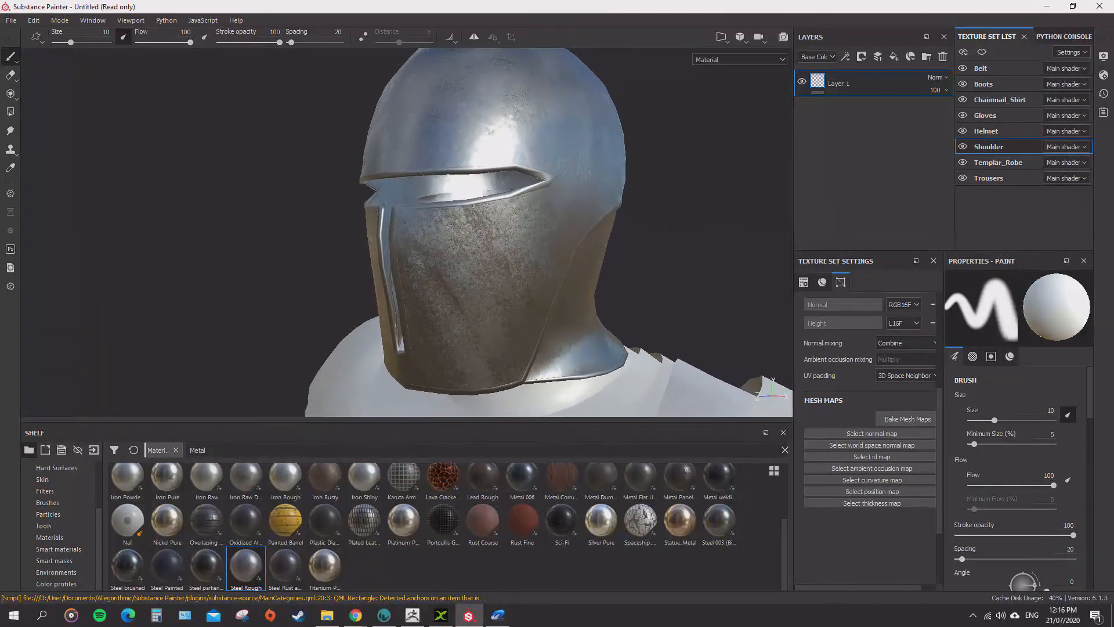
{"action": "left_click_drag", "start_coordinate": [669, 277], "coordinate": [666, 283], "text": "alt"}
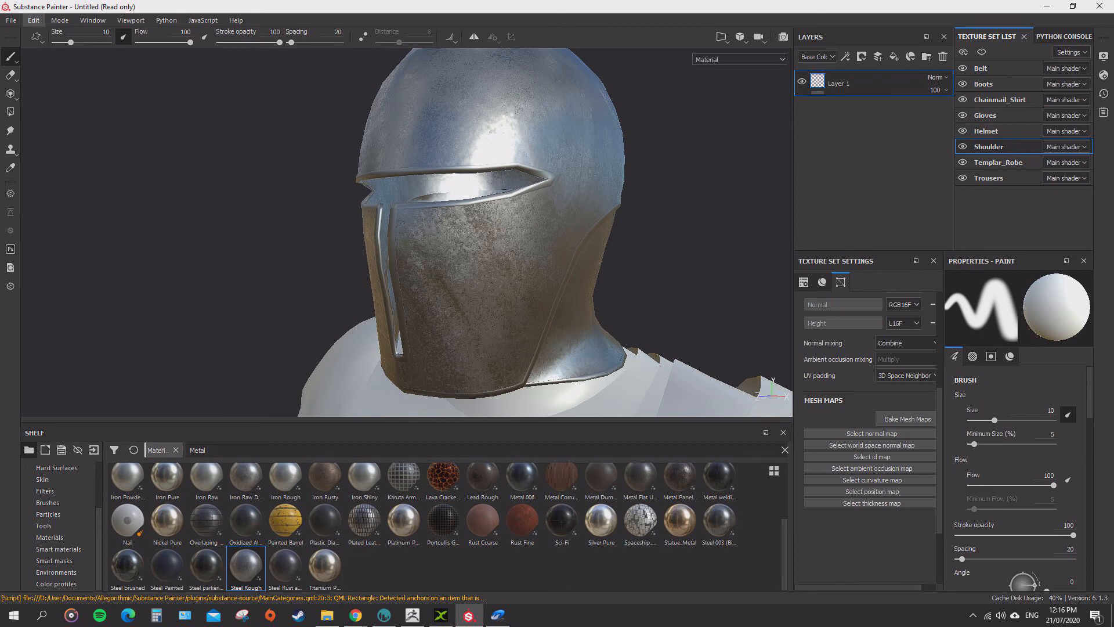
Update the project's mesh with the re-exported Templar.fbx from the 0 - FBX folder.
{"action": "left_click", "coordinate": [33, 20]}
{"action": "left_click", "coordinate": [68, 58]}
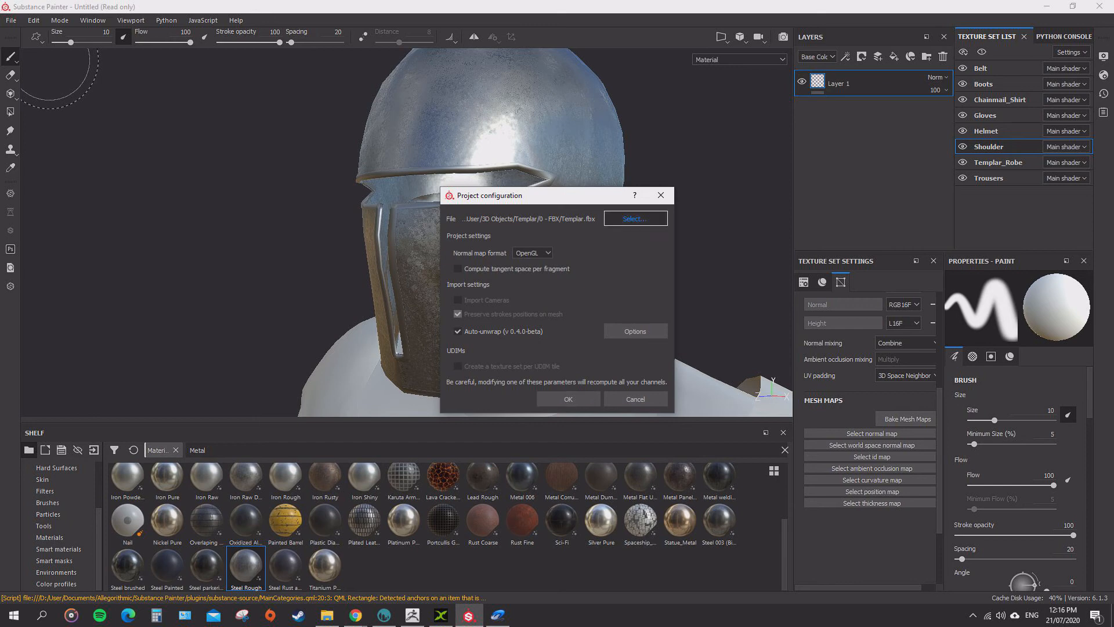
{"action": "left_click", "coordinate": [636, 218]}
{"action": "double_click", "coordinate": [576, 299]}
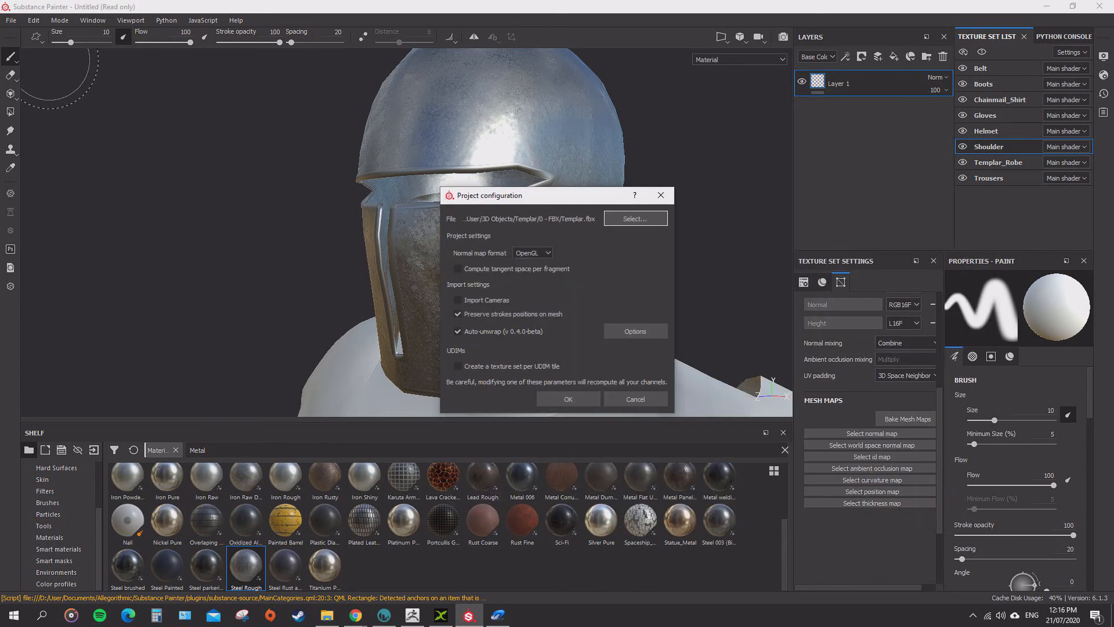
{"action": "left_click", "coordinate": [569, 399]}
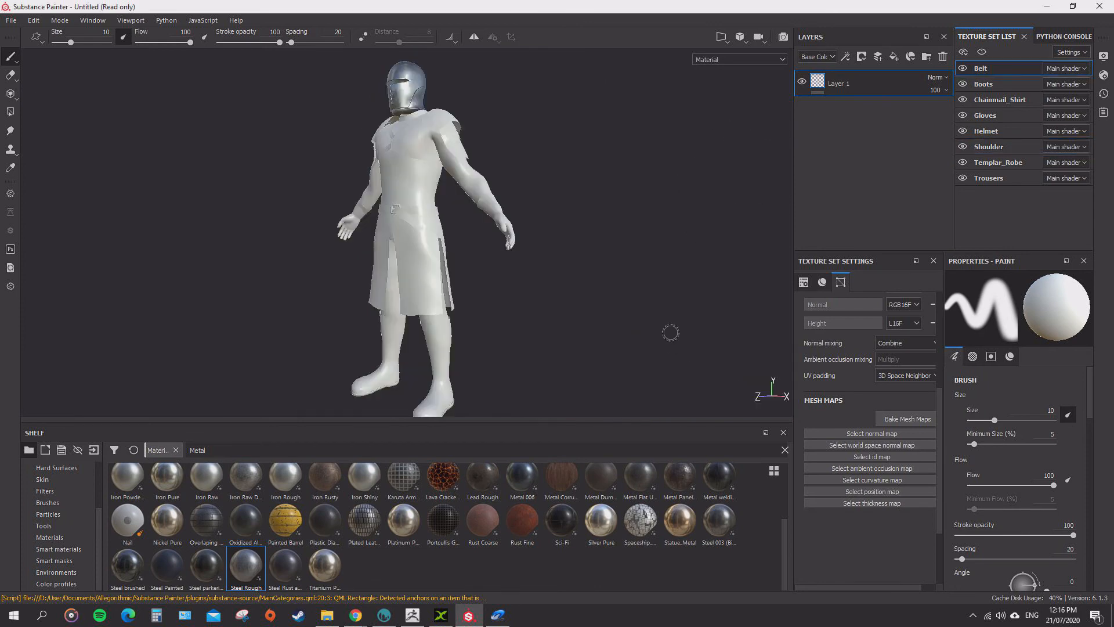
Examine the updated helmet's visor slits, front plate and neck guard up close on the character.
{"action": "scroll", "coordinate": [553, 168], "scroll_direction": "up", "scroll_amount": 6}
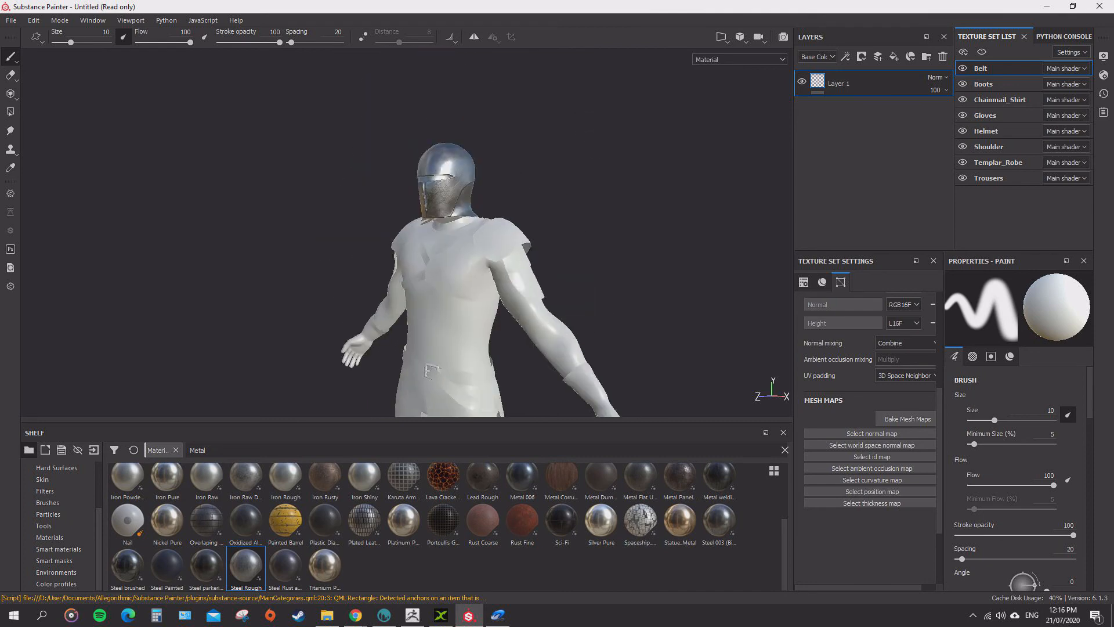
{"action": "middle_click_drag", "start_coordinate": [646, 73], "coordinate": [612, 346], "text": "alt"}
{"action": "scroll", "coordinate": [612, 223], "scroll_direction": "up", "scroll_amount": 3}
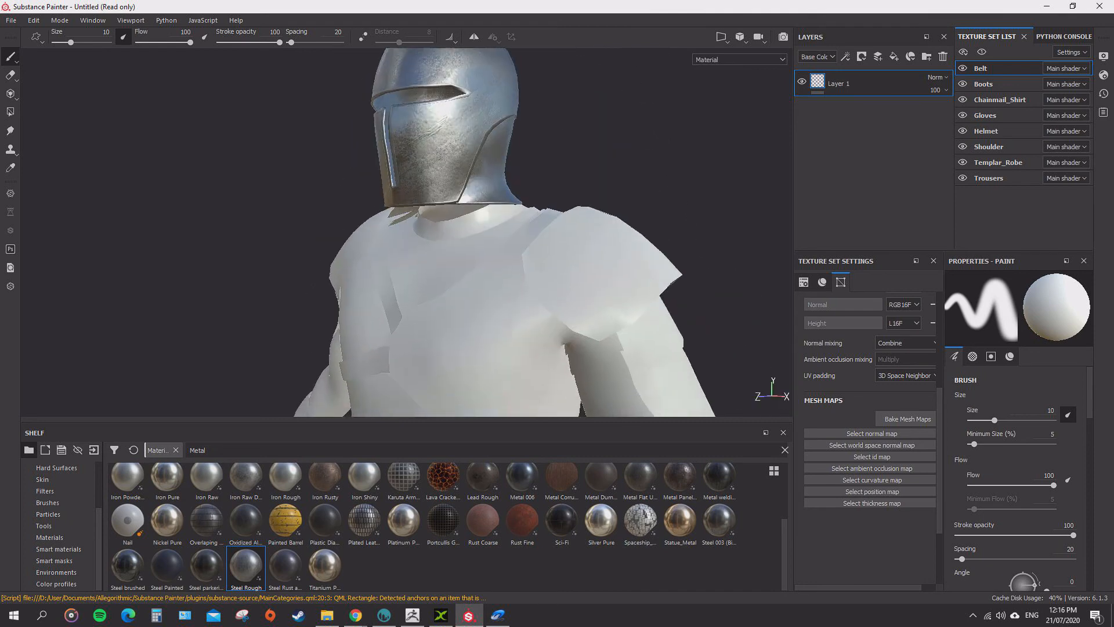
{"action": "middle_click_drag", "start_coordinate": [598, 119], "coordinate": [617, 404], "text": "alt"}
{"action": "left_click_drag", "start_coordinate": [523, 256], "coordinate": [604, 230], "text": "alt"}
{"action": "scroll", "coordinate": [592, 214], "scroll_direction": "up", "scroll_amount": 3}
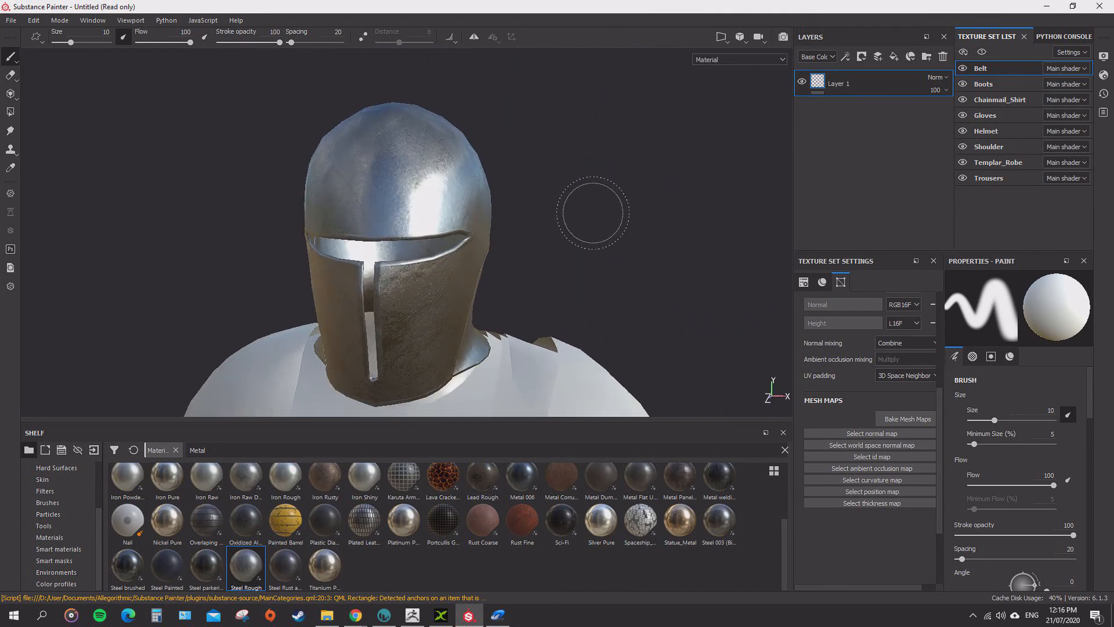
{"action": "middle_click_drag", "start_coordinate": [587, 316], "coordinate": [574, 184], "text": "alt"}
{"action": "left_click_drag", "start_coordinate": [575, 184], "coordinate": [624, 218], "text": "alt"}
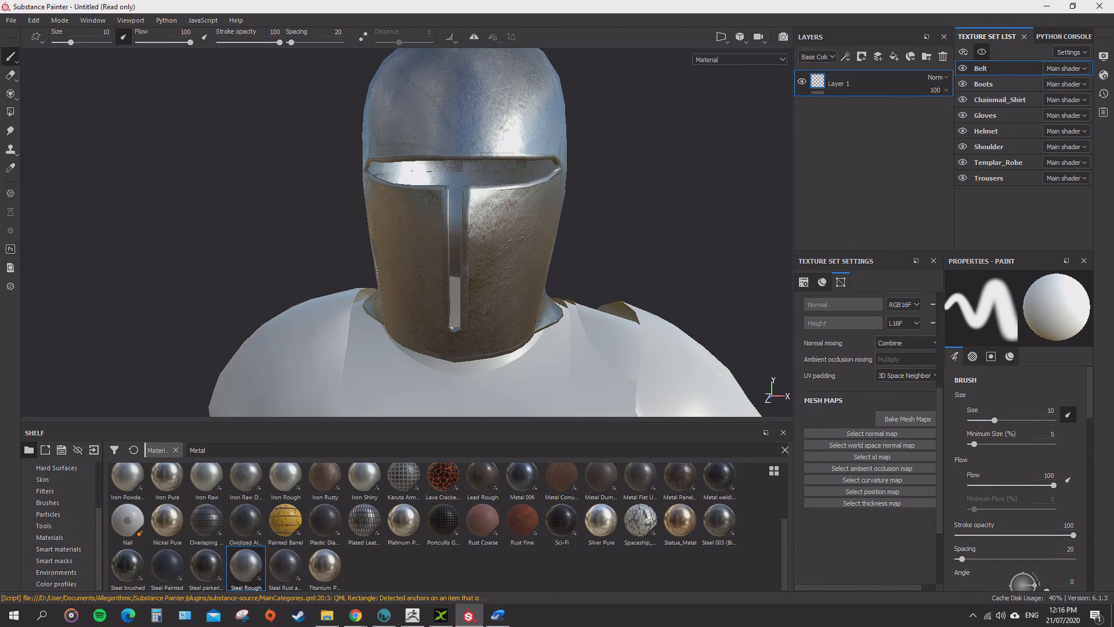
Isolate the helmet by hiding every other texture set, and select the Helmet texture set.
{"action": "left_click", "coordinate": [982, 52]}
{"action": "left_click", "coordinate": [963, 131]}
{"action": "scroll", "coordinate": [621, 194], "scroll_direction": "down", "scroll_amount": 5}
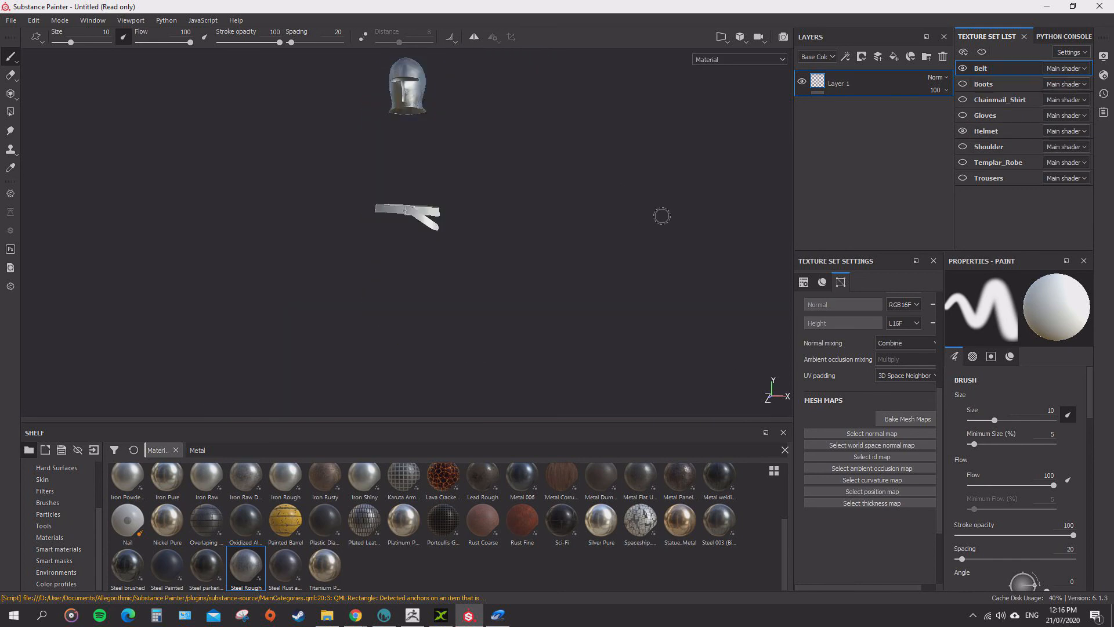
{"action": "left_click", "coordinate": [986, 130]}
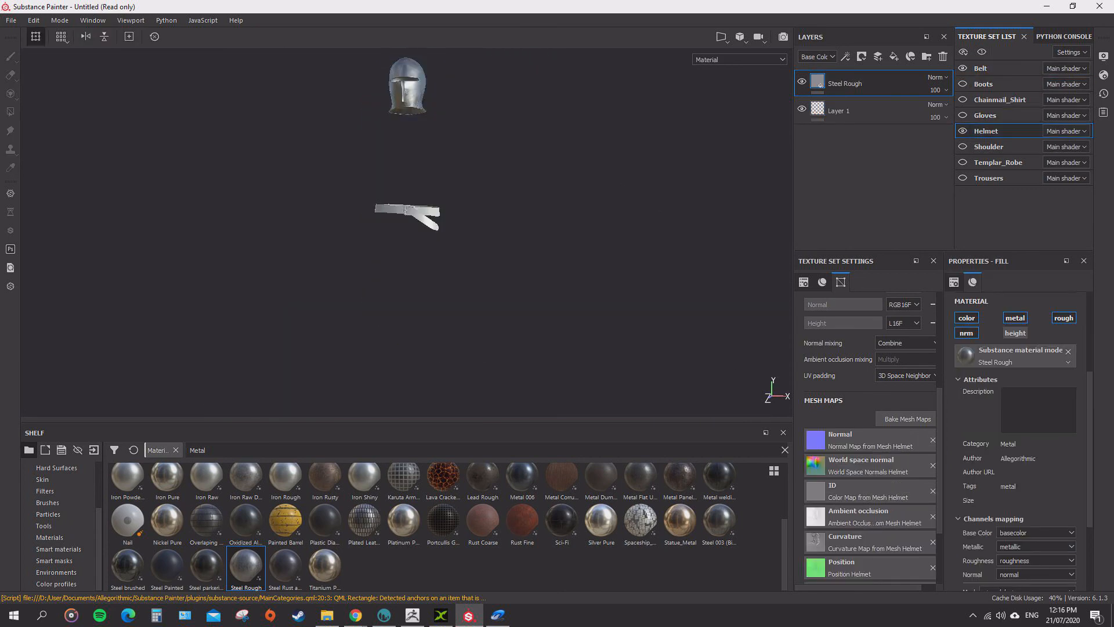
{"action": "left_click", "coordinate": [963, 69]}
{"action": "key", "text": "f"}
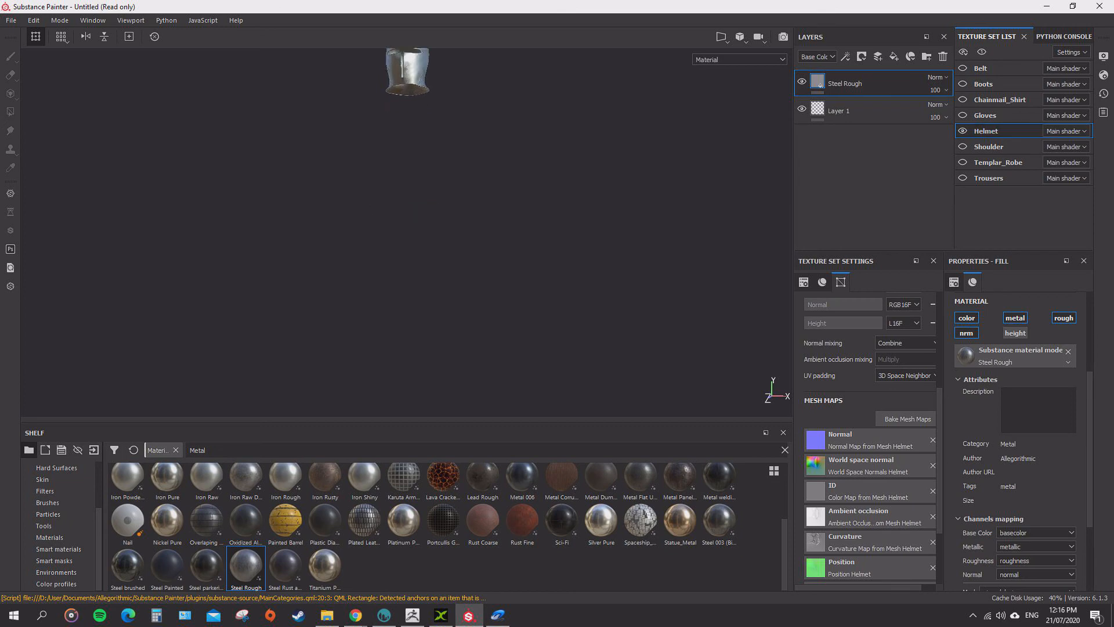
Examine the isolated helmet's side, dome, eye slit and neck guard for shading problems.
{"action": "scroll", "coordinate": [406, 232], "scroll_direction": "up", "scroll_amount": 5}
{"action": "middle_click_drag", "start_coordinate": [407, 232], "coordinate": [422, 256], "text": "alt"}
{"action": "left_click_drag", "start_coordinate": [422, 255], "coordinate": [523, 249], "text": "alt"}
{"action": "scroll", "coordinate": [453, 232], "scroll_direction": "up", "scroll_amount": 5}
{"action": "middle_click_drag", "start_coordinate": [453, 313], "coordinate": [458, 383], "text": "alt"}
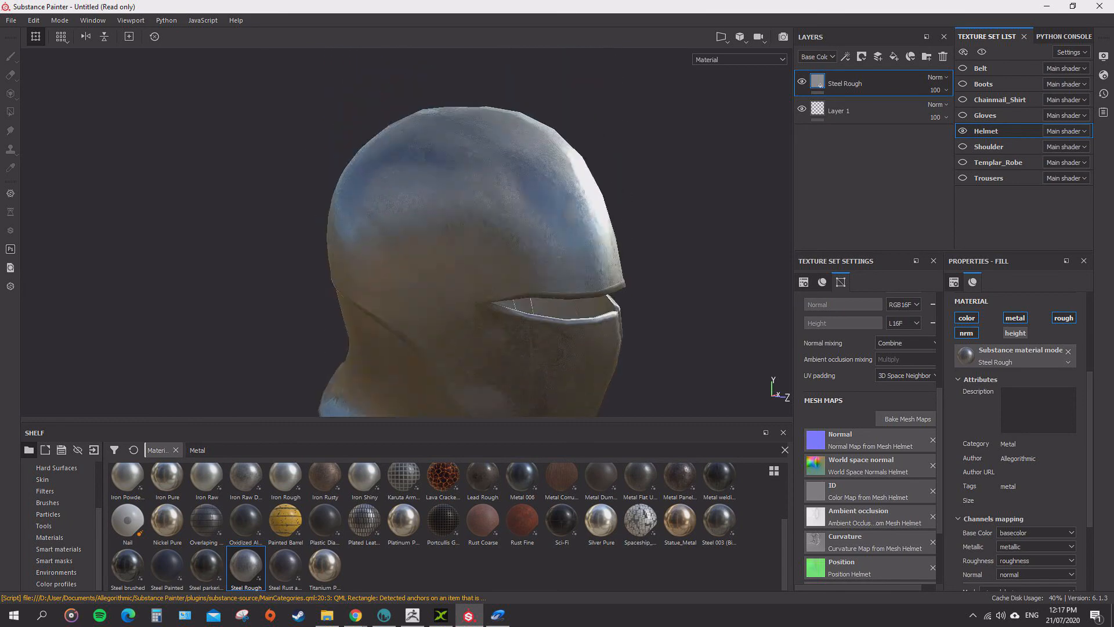
{"action": "left_click_drag", "start_coordinate": [441, 249], "coordinate": [499, 243], "text": "alt"}
{"action": "middle_click_drag", "start_coordinate": [499, 325], "coordinate": [465, 191], "text": "alt"}
{"action": "mouse_move", "coordinate": [465, 232]}
{"action": "left_mouse_down", "text": "alt"}
{"action": "mouse_move", "coordinate": [418, 232]}
{"action": "mouse_move", "coordinate": [459, 235]}
{"action": "left_mouse_up", "text": "alt"}
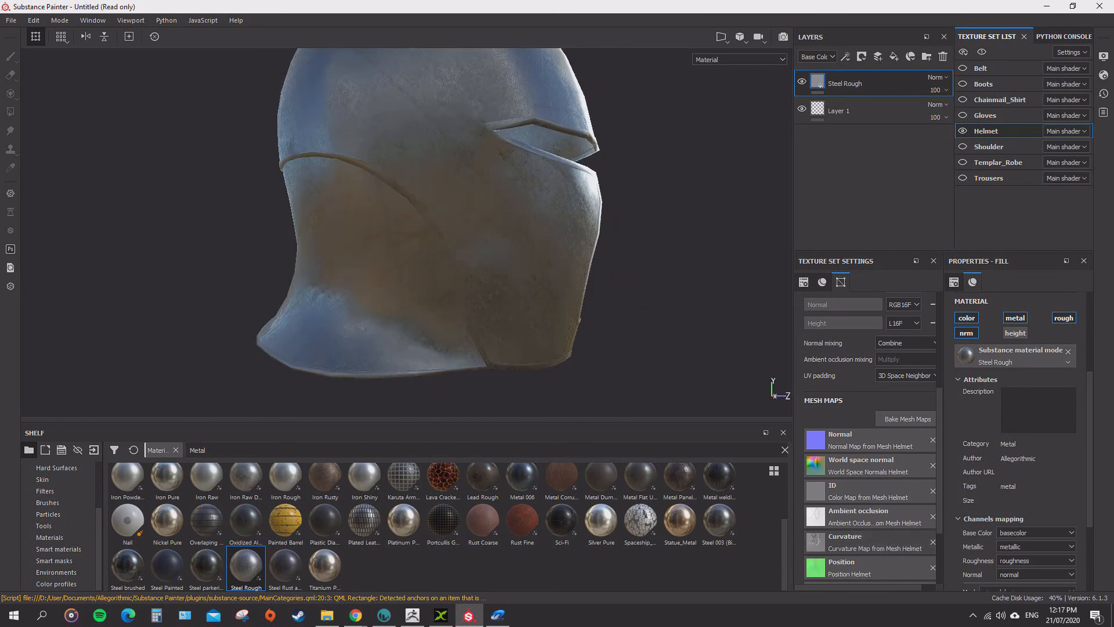
Rebake the mesh maps for the Helmet texture set at an output size of 2048.
{"action": "left_click", "coordinate": [907, 418]}
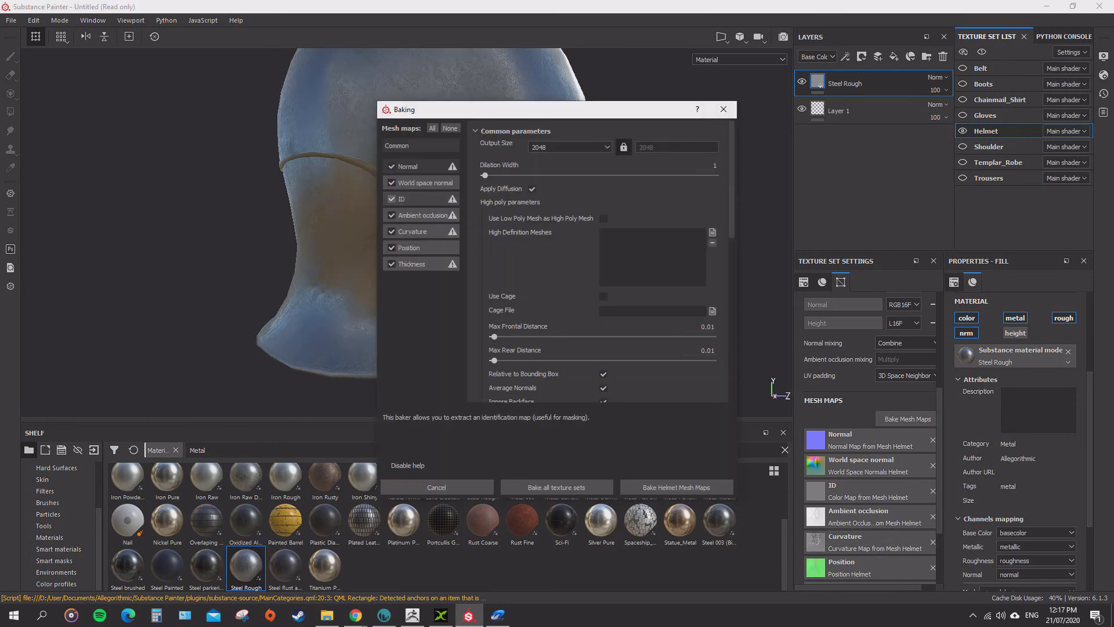
{"action": "left_click", "coordinate": [676, 487]}
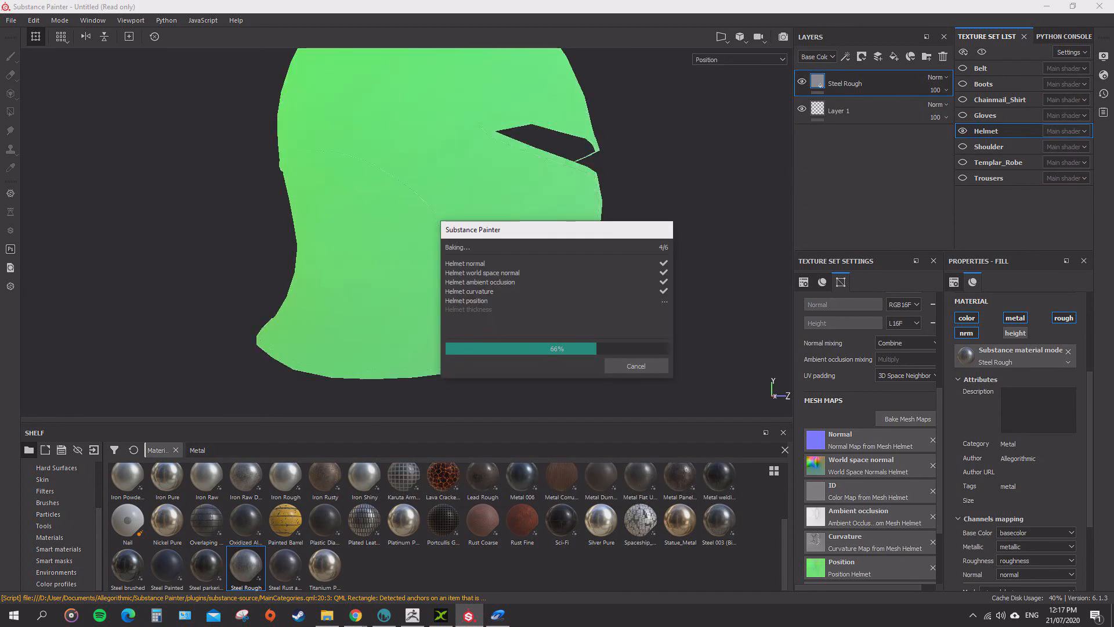
{"action": "left_click", "coordinate": [636, 366]}
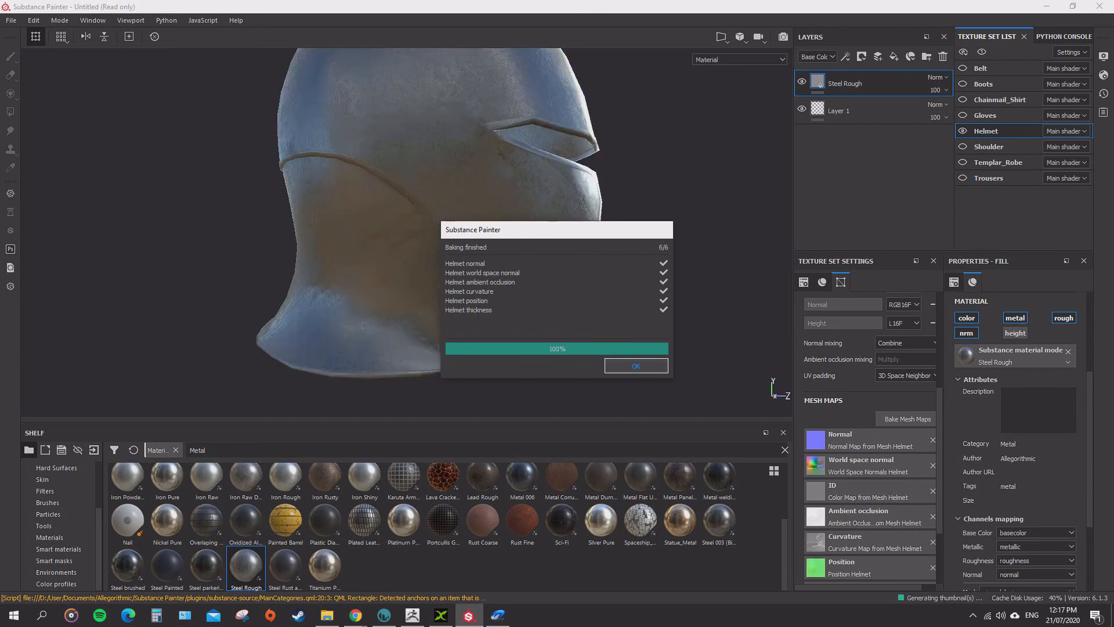
Inspect the rebaked helmet's steel surface and visor from the side and front, near and far.
{"action": "scroll", "coordinate": [627, 208], "scroll_direction": "down", "scroll_amount": 3}
{"action": "left_click_drag", "start_coordinate": [627, 209], "coordinate": [407, 197], "text": "alt"}
{"action": "scroll", "coordinate": [406, 198], "scroll_direction": "up", "scroll_amount": 3}
{"action": "left_click_drag", "start_coordinate": [484, 174], "coordinate": [499, 195], "text": "alt"}
{"action": "scroll", "coordinate": [401, 180], "scroll_direction": "down", "scroll_amount": 3}
{"action": "scroll", "coordinate": [406, 186], "scroll_direction": "down", "scroll_amount": 2}
{"action": "middle_click_drag", "start_coordinate": [499, 194], "coordinate": [424, 88], "text": "alt"}
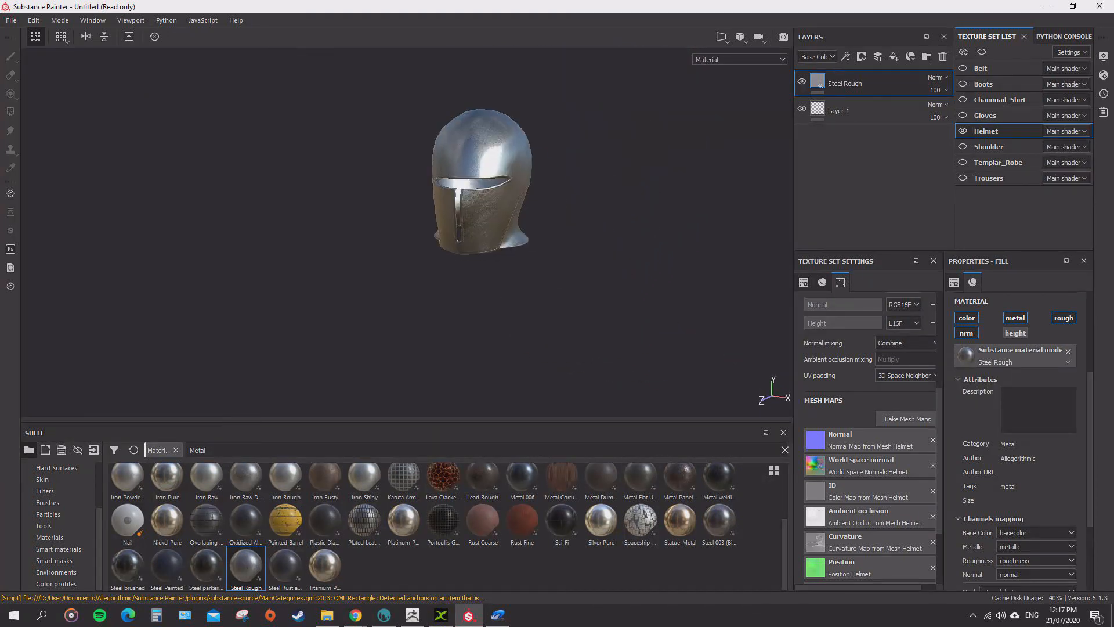
{"action": "left_click_drag", "start_coordinate": [476, 180], "coordinate": [406, 189], "text": "alt"}
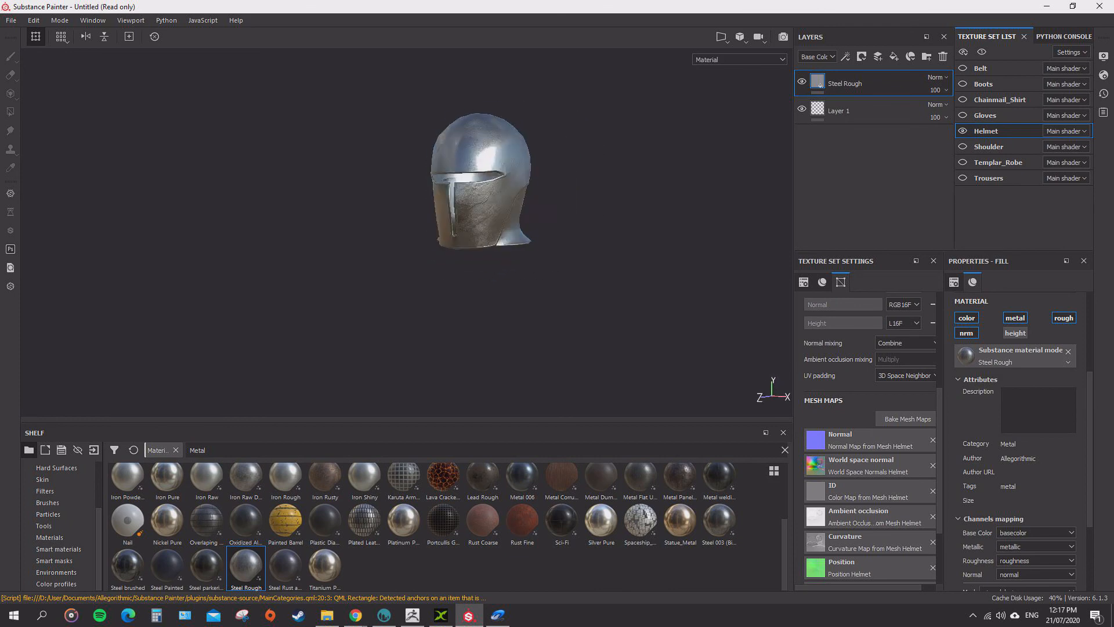
{"action": "scroll", "coordinate": [473, 175], "scroll_direction": "up", "scroll_amount": 1}
{"action": "left_click_drag", "start_coordinate": [473, 174], "coordinate": [438, 174], "text": "alt"}
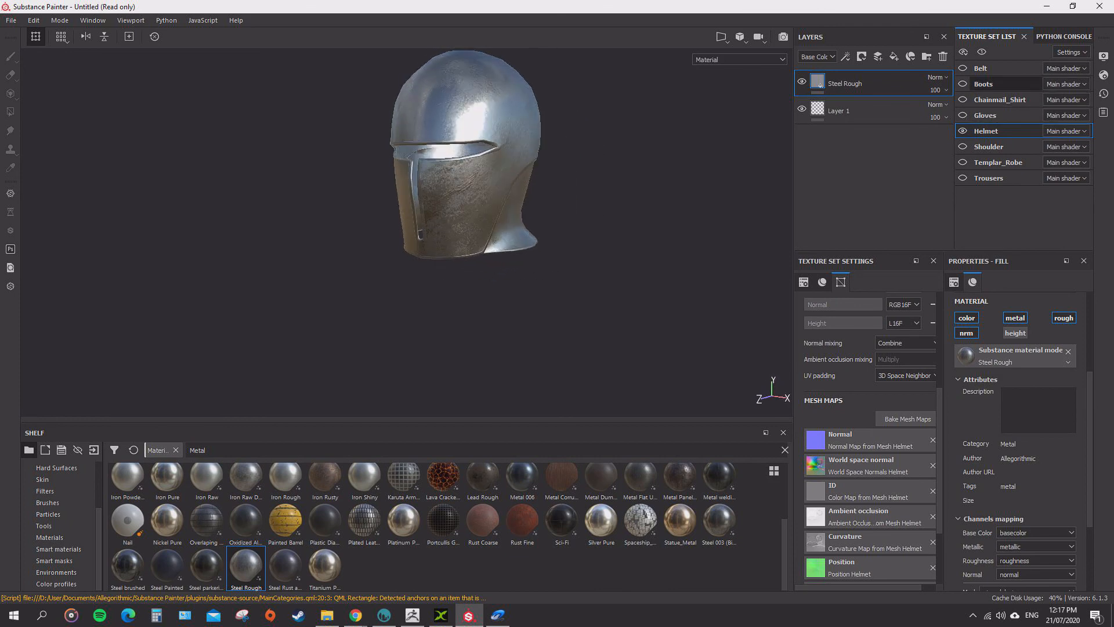
Make all texture sets of the character visible again.
{"action": "left_click", "coordinate": [963, 52]}
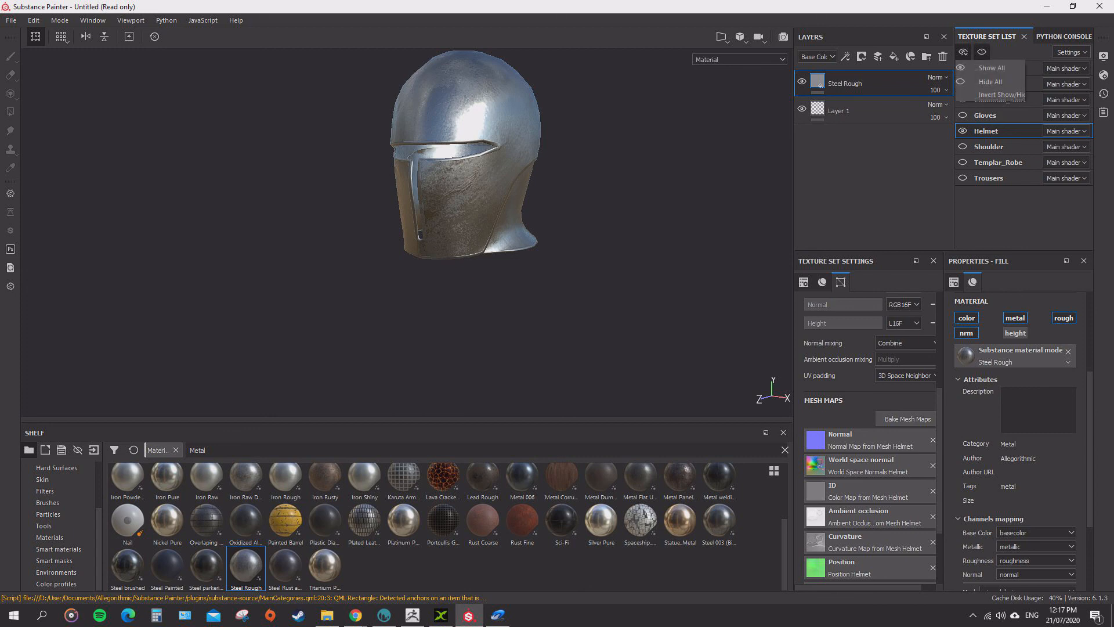
{"action": "left_click", "coordinate": [987, 68]}
{"action": "scroll", "coordinate": [647, 328], "scroll_direction": "down", "scroll_amount": 7}
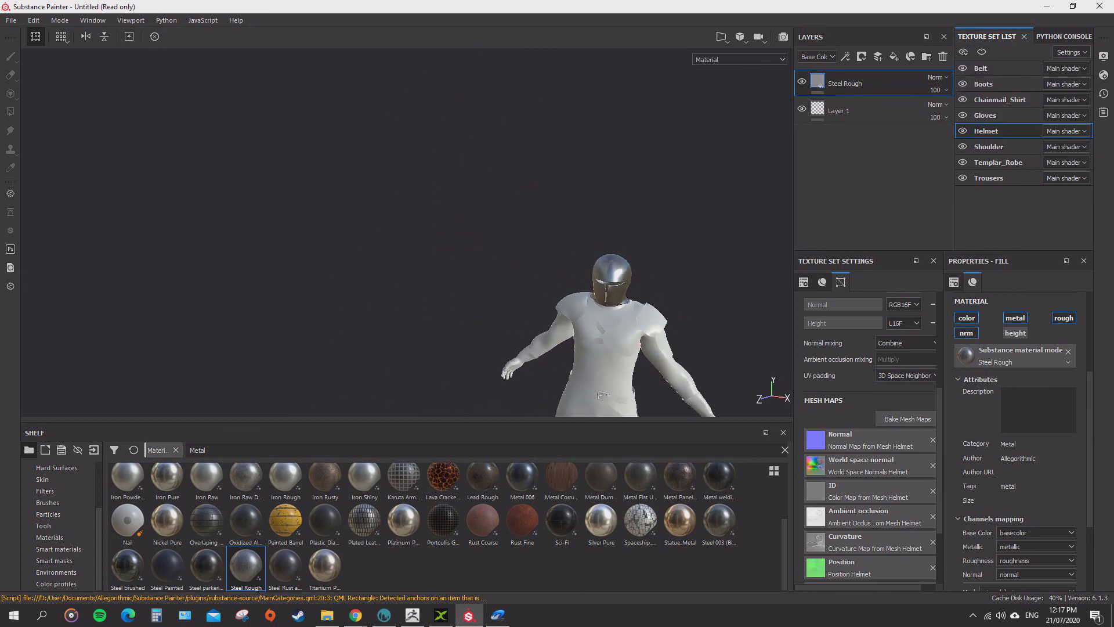
Review the whole character from several sides, including the robe, belt, arms, shoulders and helmet.
{"action": "middle_click_drag", "start_coordinate": [647, 327], "coordinate": [537, 148], "text": "alt"}
{"action": "left_click_drag", "start_coordinate": [537, 148], "coordinate": [566, 157], "text": "alt"}
{"action": "scroll", "coordinate": [441, 192], "scroll_direction": "up", "scroll_amount": 6}
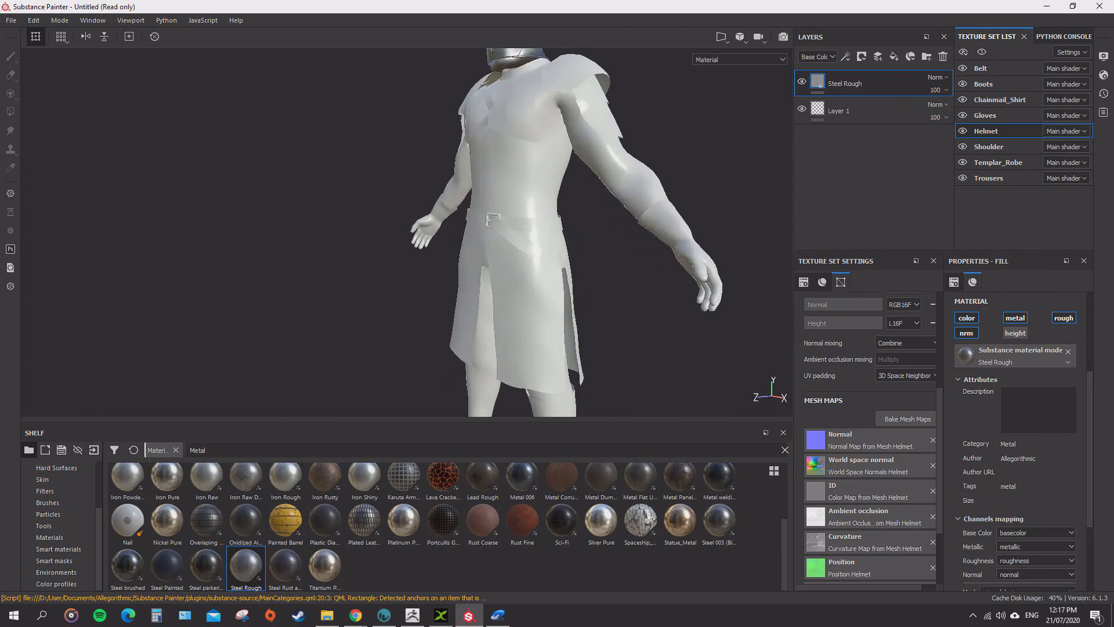
{"action": "left_click_drag", "start_coordinate": [441, 232], "coordinate": [662, 238], "text": "alt"}
{"action": "left_click_drag", "start_coordinate": [580, 232], "coordinate": [673, 232], "text": "alt"}
{"action": "scroll", "coordinate": [638, 232], "scroll_direction": "down", "scroll_amount": 6}
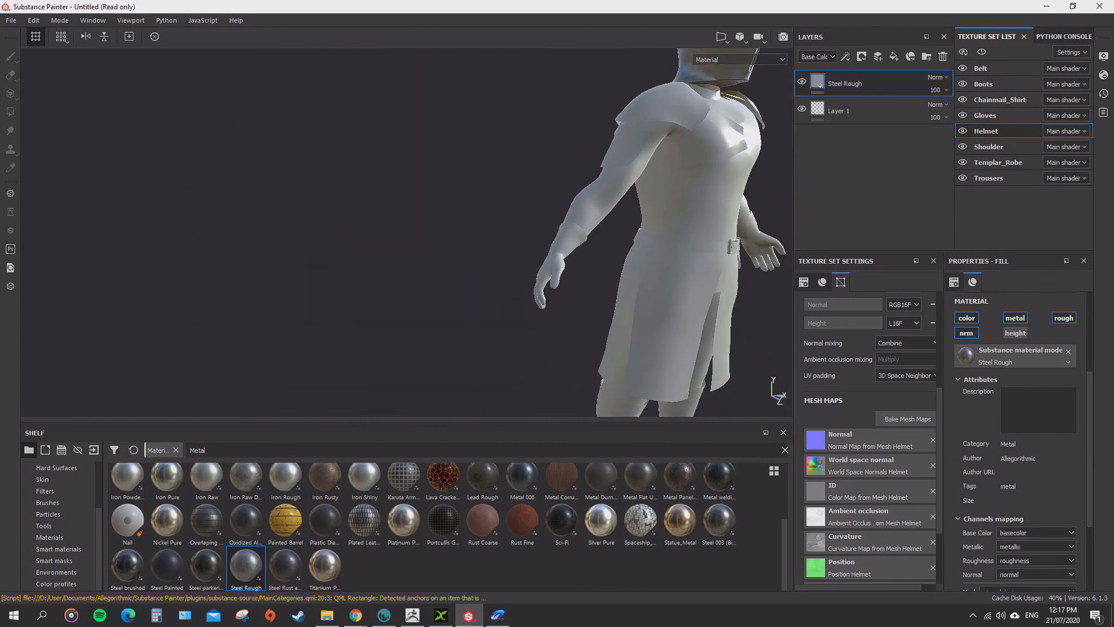
{"action": "middle_click_drag", "start_coordinate": [638, 232], "coordinate": [412, 186], "text": "alt"}
{"action": "left_click_drag", "start_coordinate": [412, 186], "coordinate": [355, 192], "text": "alt"}
{"action": "middle_click_drag", "start_coordinate": [354, 192], "coordinate": [429, 256], "text": "alt"}
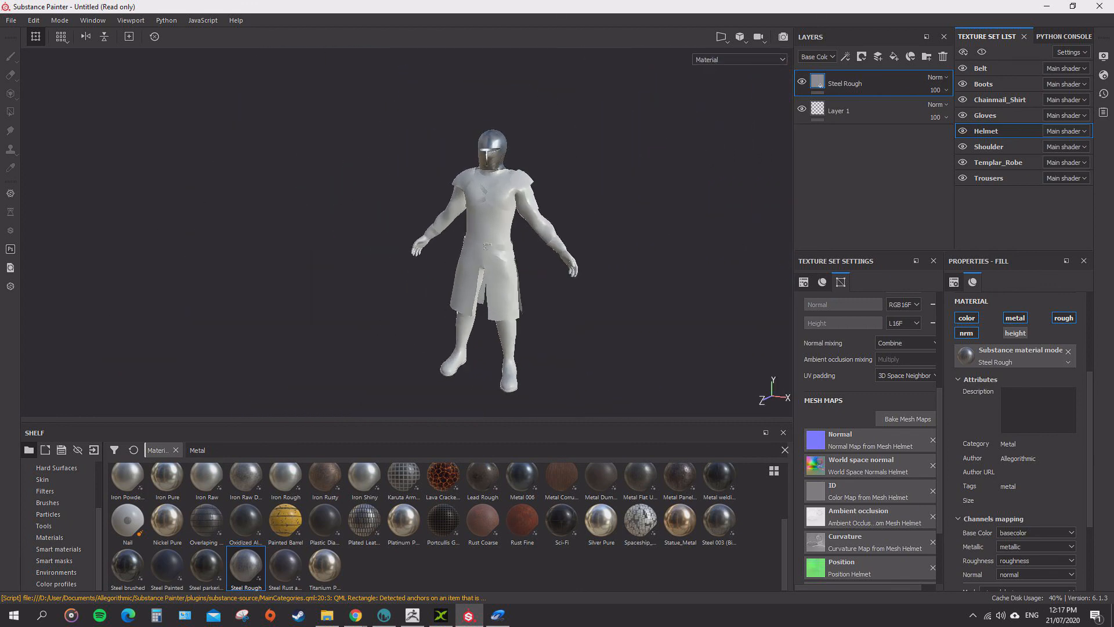
{"action": "left_click_drag", "start_coordinate": [430, 255], "coordinate": [415, 255], "text": "alt"}
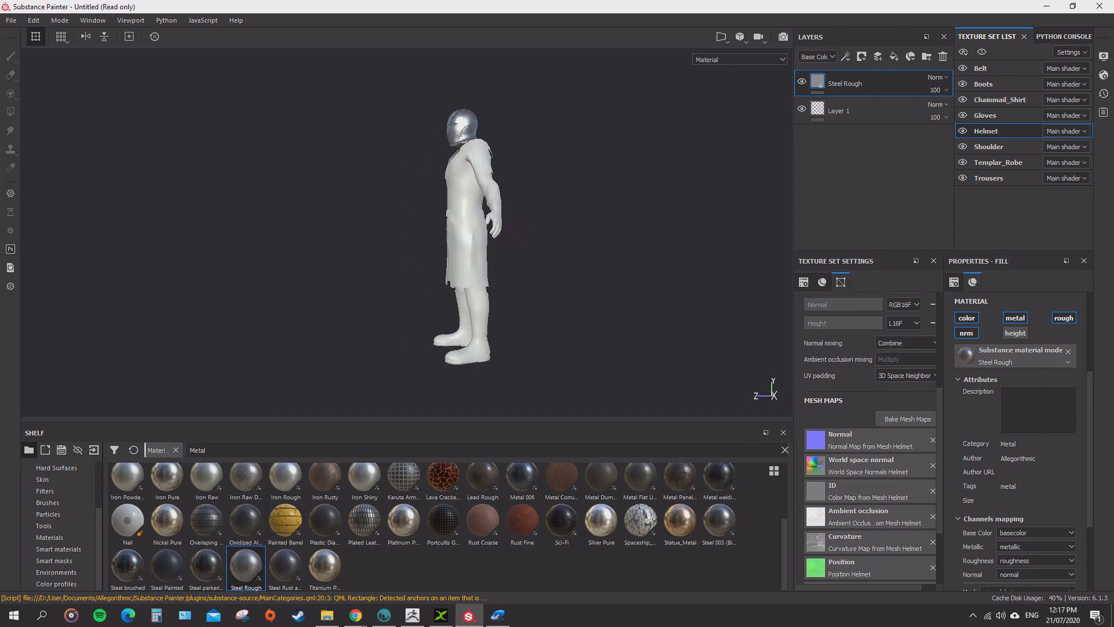
{"action": "scroll", "coordinate": [435, 191], "scroll_direction": "up", "scroll_amount": 8}
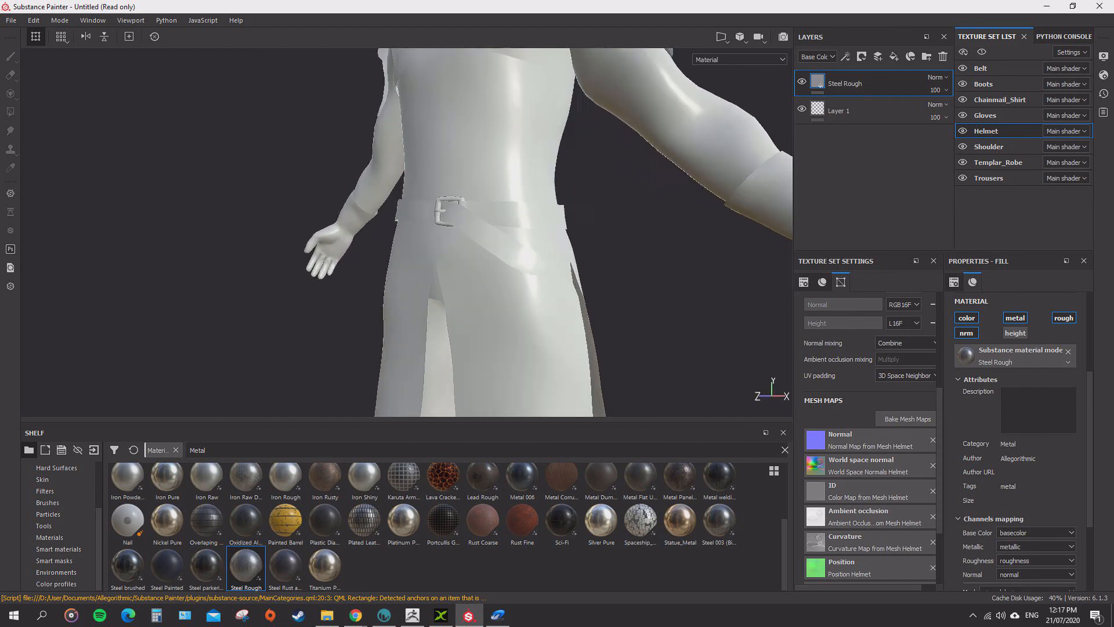
{"action": "middle_click_drag", "start_coordinate": [430, 116], "coordinate": [448, 407], "text": "alt"}
{"action": "left_click_drag", "start_coordinate": [448, 232], "coordinate": [451, 264], "text": "alt"}
{"action": "scroll", "coordinate": [452, 264], "scroll_direction": "down", "scroll_amount": 5}
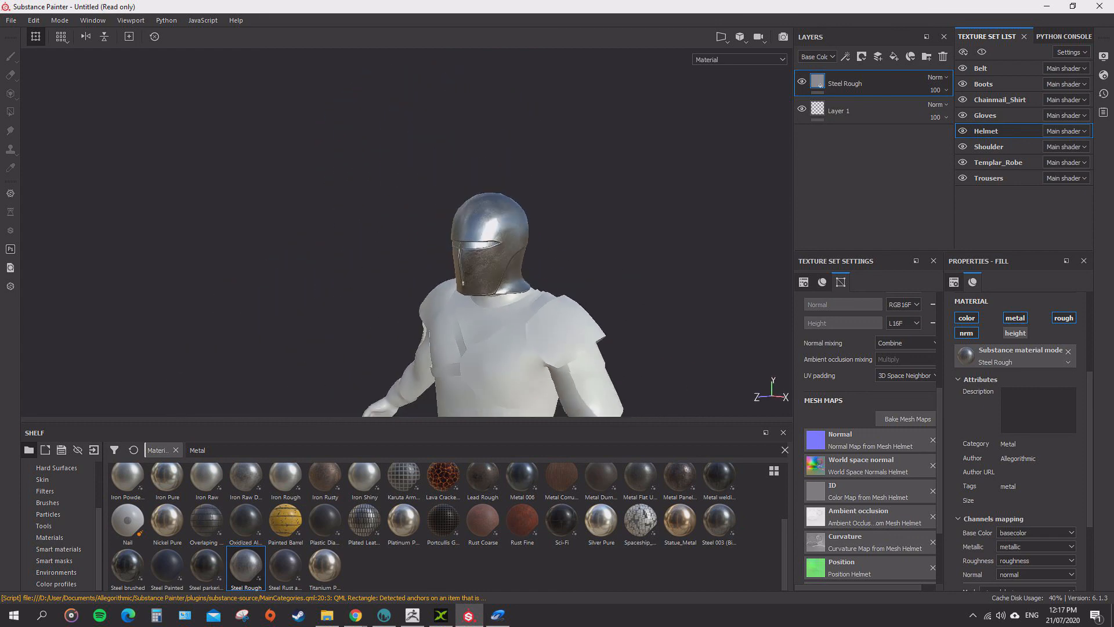
{"action": "middle_click_drag", "start_coordinate": [452, 264], "coordinate": [418, 166], "text": "alt"}
{"action": "mouse_move", "coordinate": [417, 165]}
{"action": "left_mouse_down", "text": "alt"}
{"action": "mouse_move", "coordinate": [354, 163]}
{"action": "mouse_move", "coordinate": [426, 166]}
{"action": "mouse_move", "coordinate": [400, 164]}
{"action": "mouse_move", "coordinate": [415, 165]}
{"action": "left_mouse_up", "text": "alt"}
{"action": "scroll", "coordinate": [400, 164], "scroll_direction": "down", "scroll_amount": 5}
{"action": "scroll", "coordinate": [415, 165], "scroll_direction": "down", "scroll_amount": 3}
{"action": "middle_click_drag", "start_coordinate": [415, 165], "coordinate": [393, 114], "text": "alt"}
{"action": "left_click_drag", "start_coordinate": [393, 113], "coordinate": [420, 114], "text": "alt"}
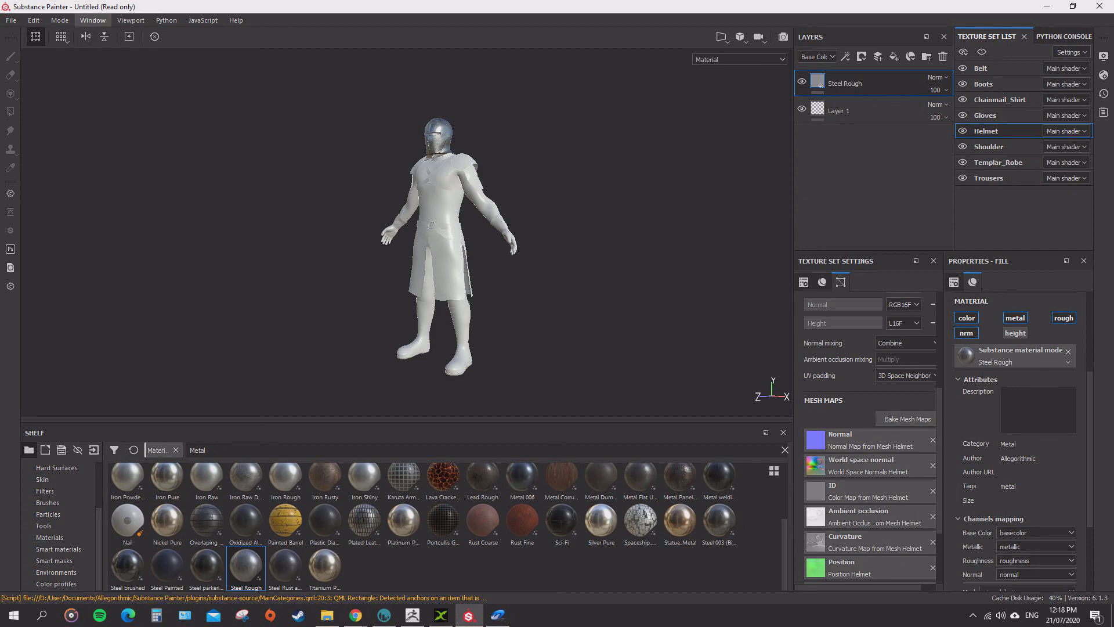
{"action": "left_click", "coordinate": [34, 20]}
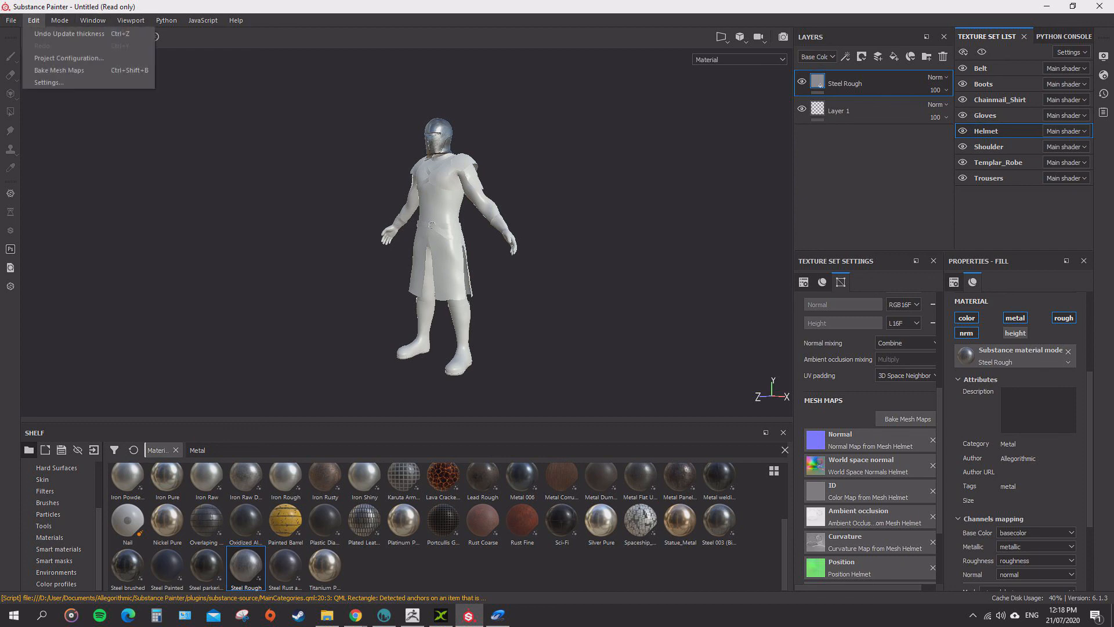
{"action": "key", "text": "Escape"}
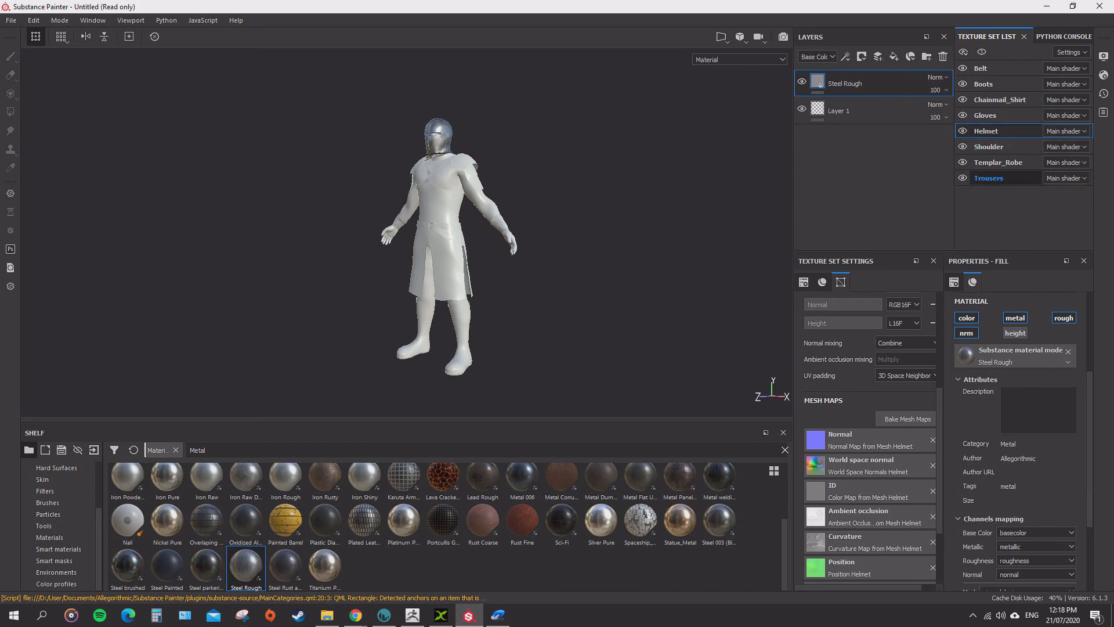
Go through the Trousers, Templar_Robe, Helmet and Gloves texture sets and view the character's upper body.
{"action": "left_click", "coordinate": [989, 178]}
{"action": "left_click", "coordinate": [999, 162]}
{"action": "left_click", "coordinate": [987, 131]}
{"action": "left_click", "coordinate": [986, 116]}
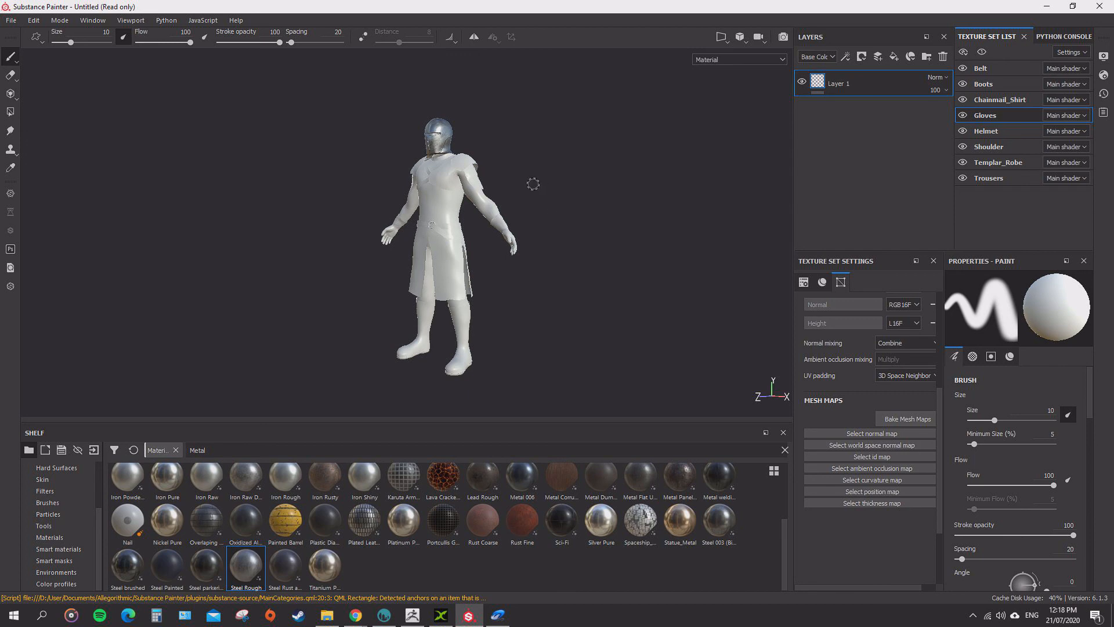
{"action": "right_click_drag", "start_coordinate": [521, 145], "coordinate": [608, 148], "text": "alt"}
{"action": "middle_click_drag", "start_coordinate": [608, 148], "coordinate": [601, 216], "text": "alt"}
{"action": "mouse_move", "coordinate": [601, 216]}
{"action": "left_mouse_down", "text": "alt"}
{"action": "mouse_move", "coordinate": [661, 217]}
{"action": "mouse_move", "coordinate": [604, 220]}
{"action": "left_mouse_up", "text": "alt"}
Close Substance Painter and answer the prompt about the open project.
{"action": "left_click", "coordinate": [1100, 6]}
{"action": "left_click", "coordinate": [524, 323]}
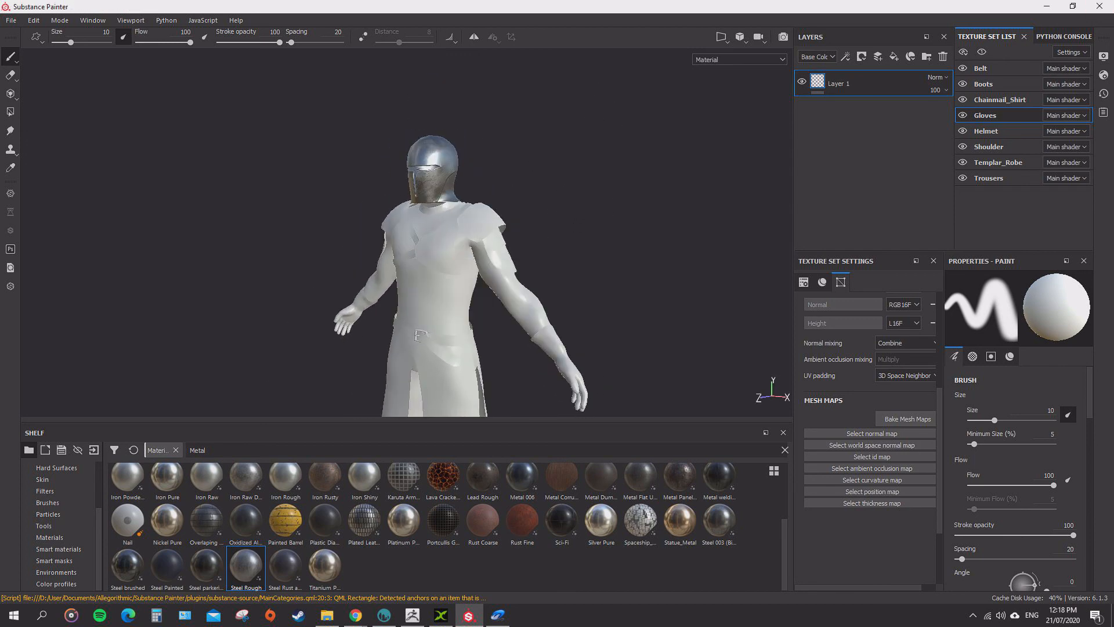